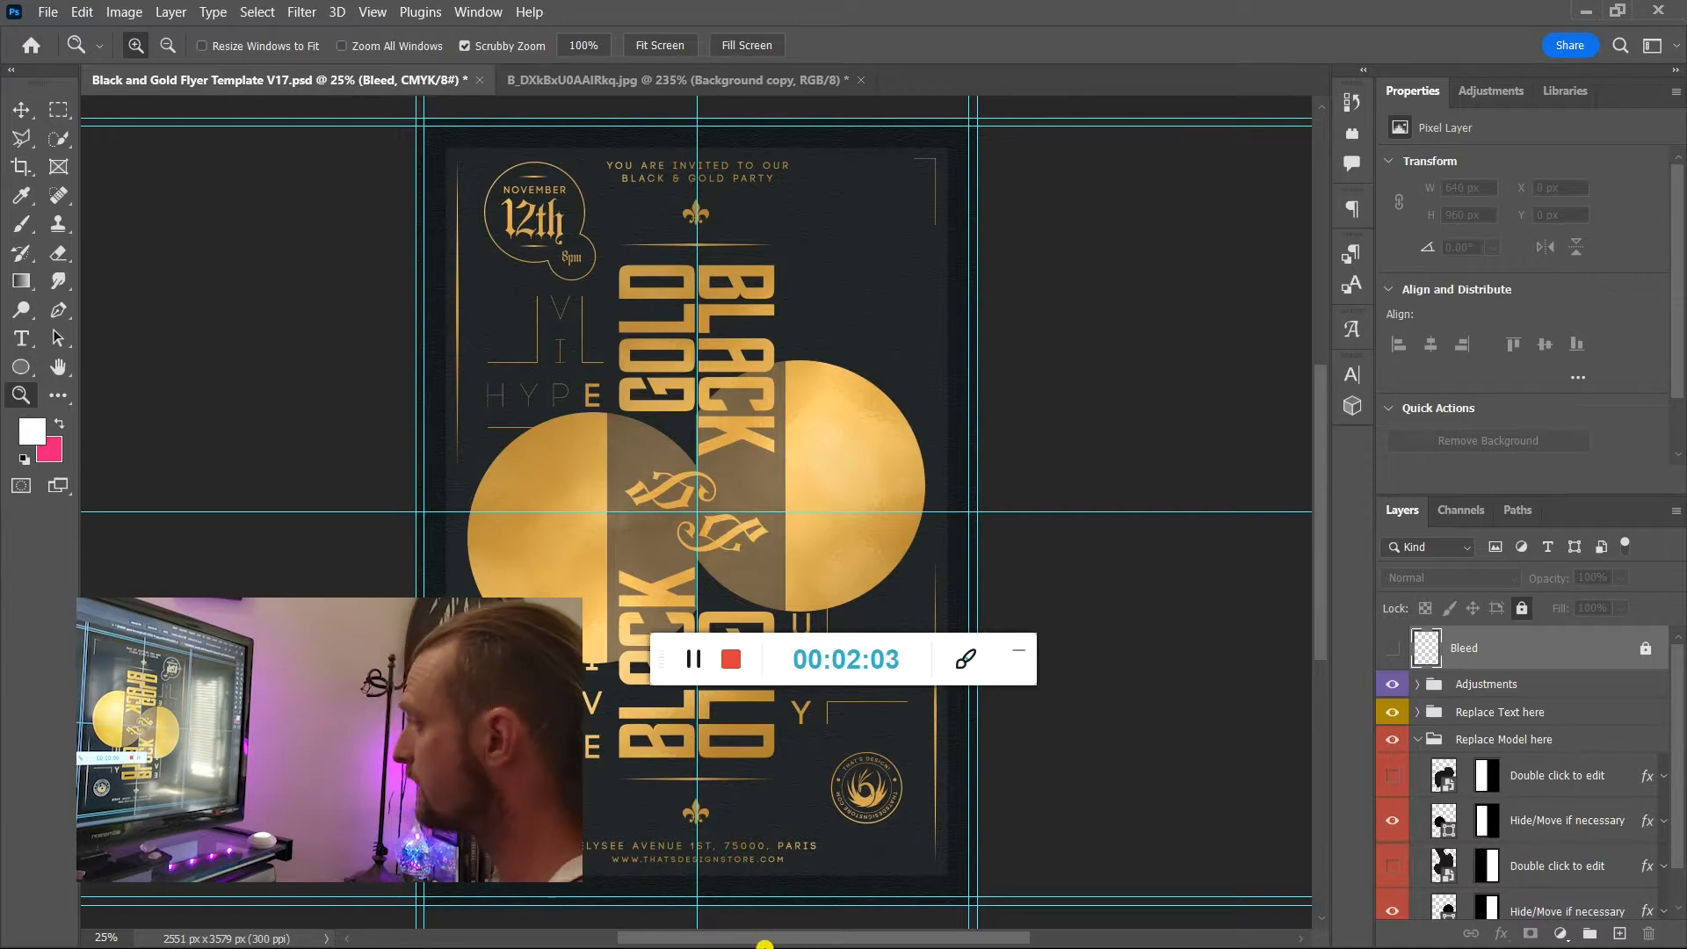
# Switch to Chrome and bring up the image search results for "old downtown brentwood".
pyautogui.press('super')
pyautogui.moveTo(736, 940)
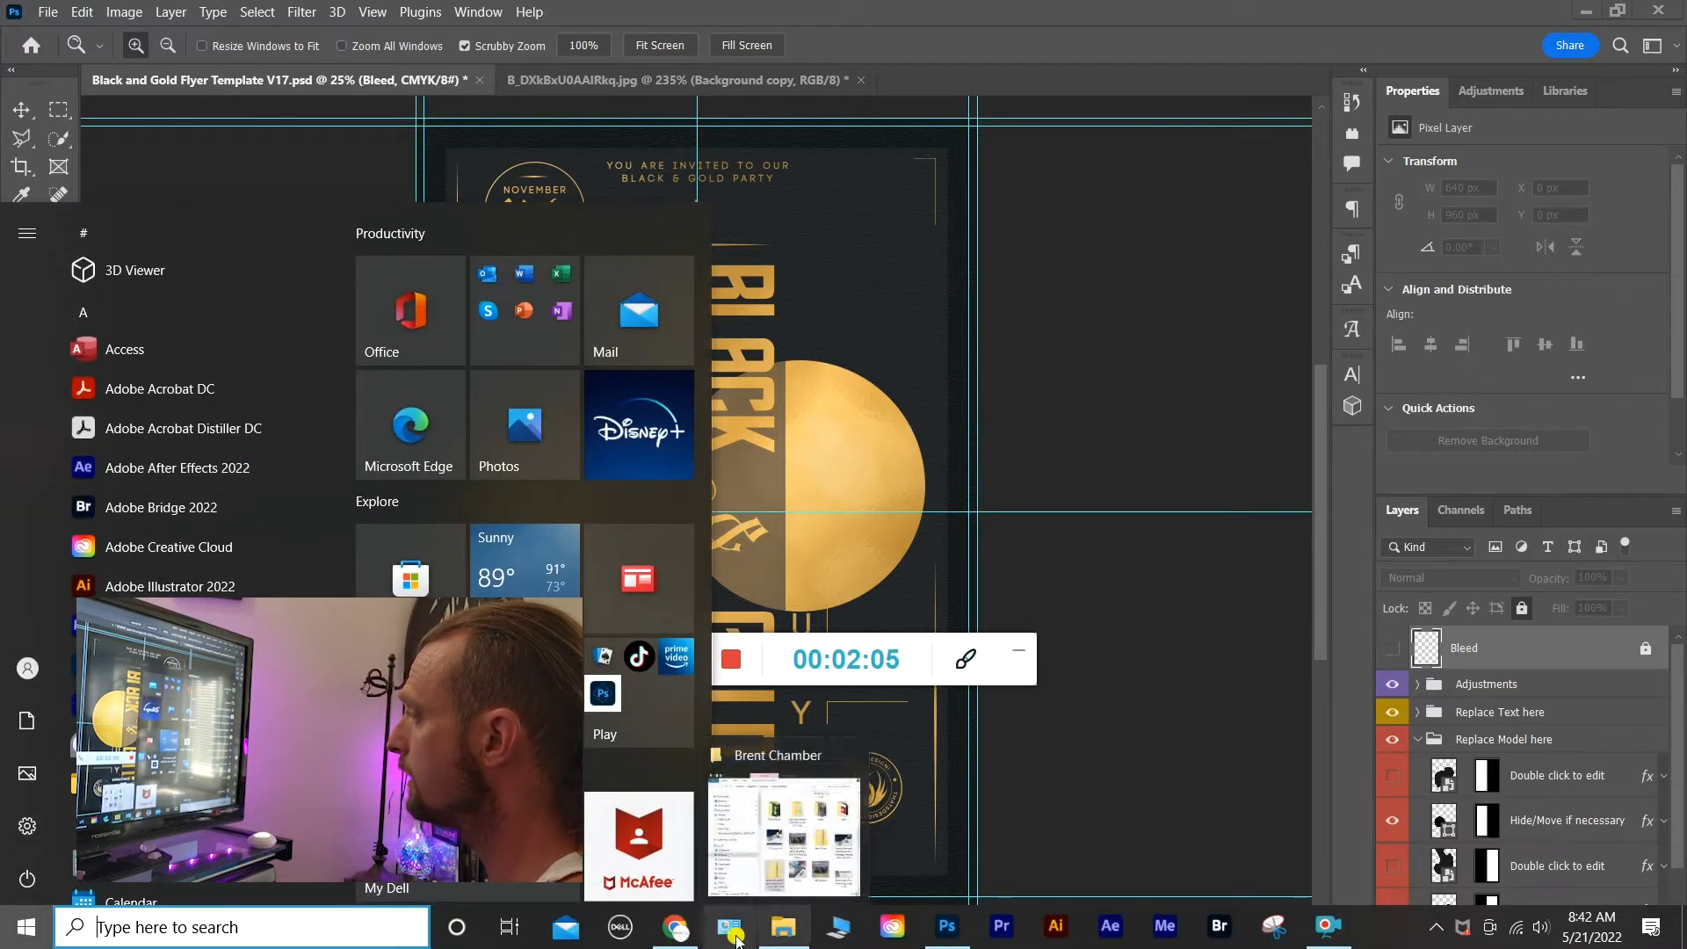
pyautogui.click(678, 930)
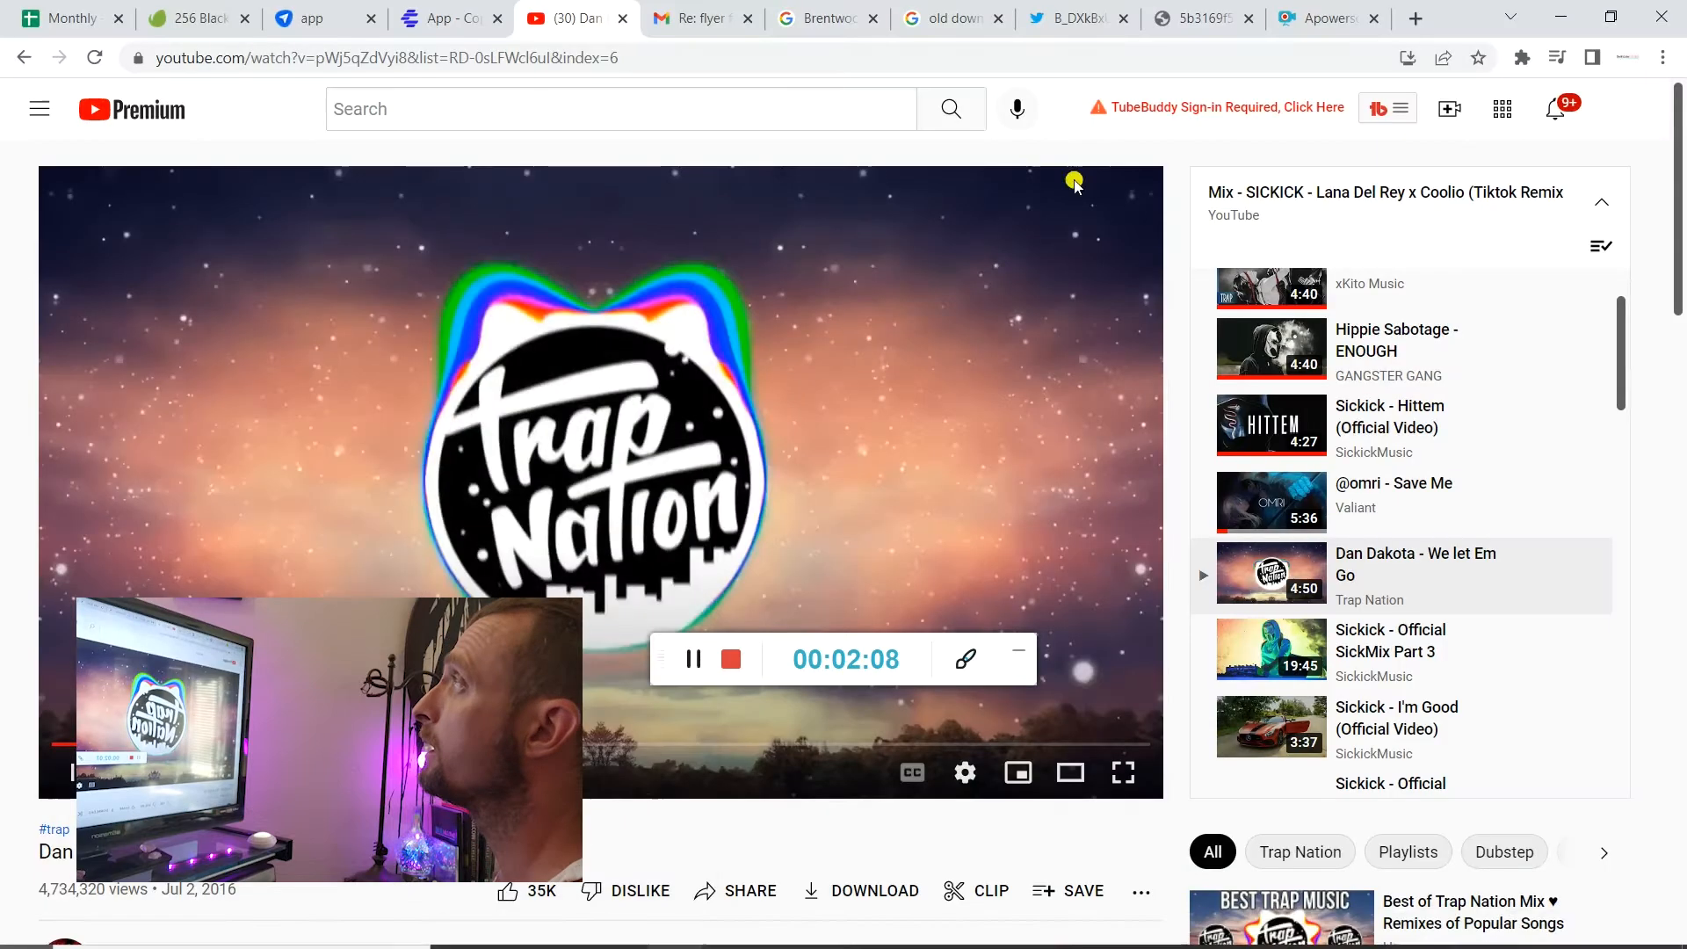
pyautogui.click(953, 17)
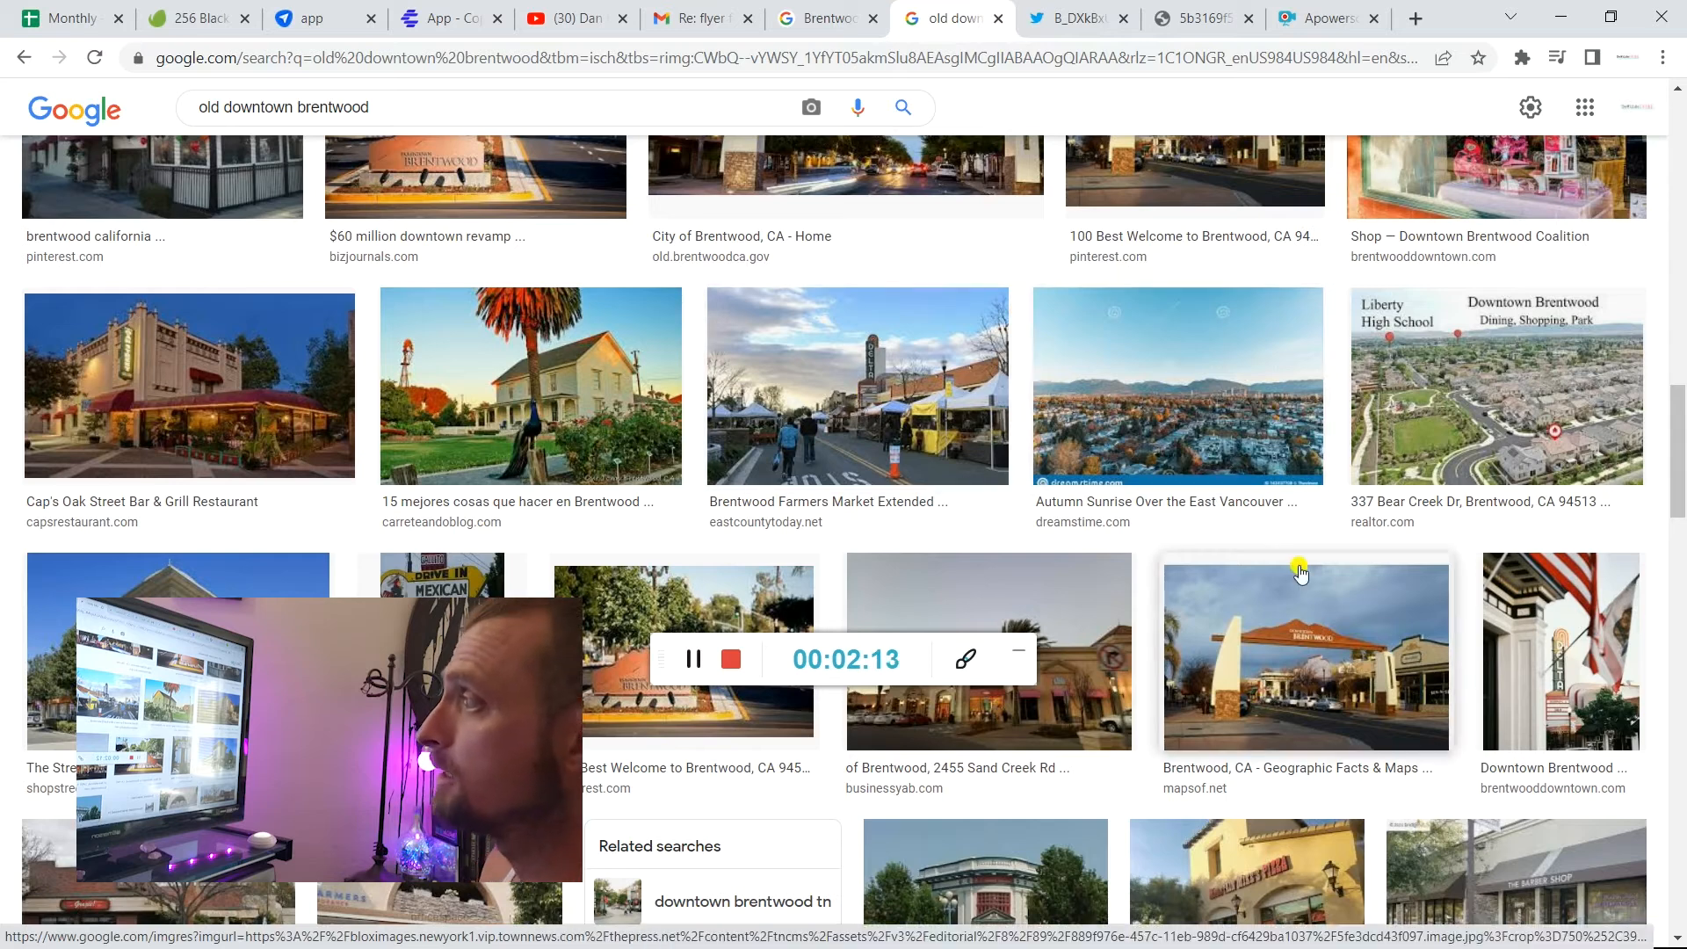
# Browse the image results and preview the mapsof.net photo of the Downtown Brentwood arch, closing the preview when done.
pyautogui.scroll(-4, 1305, 563)
pyautogui.scroll(-5, 1183, 514)
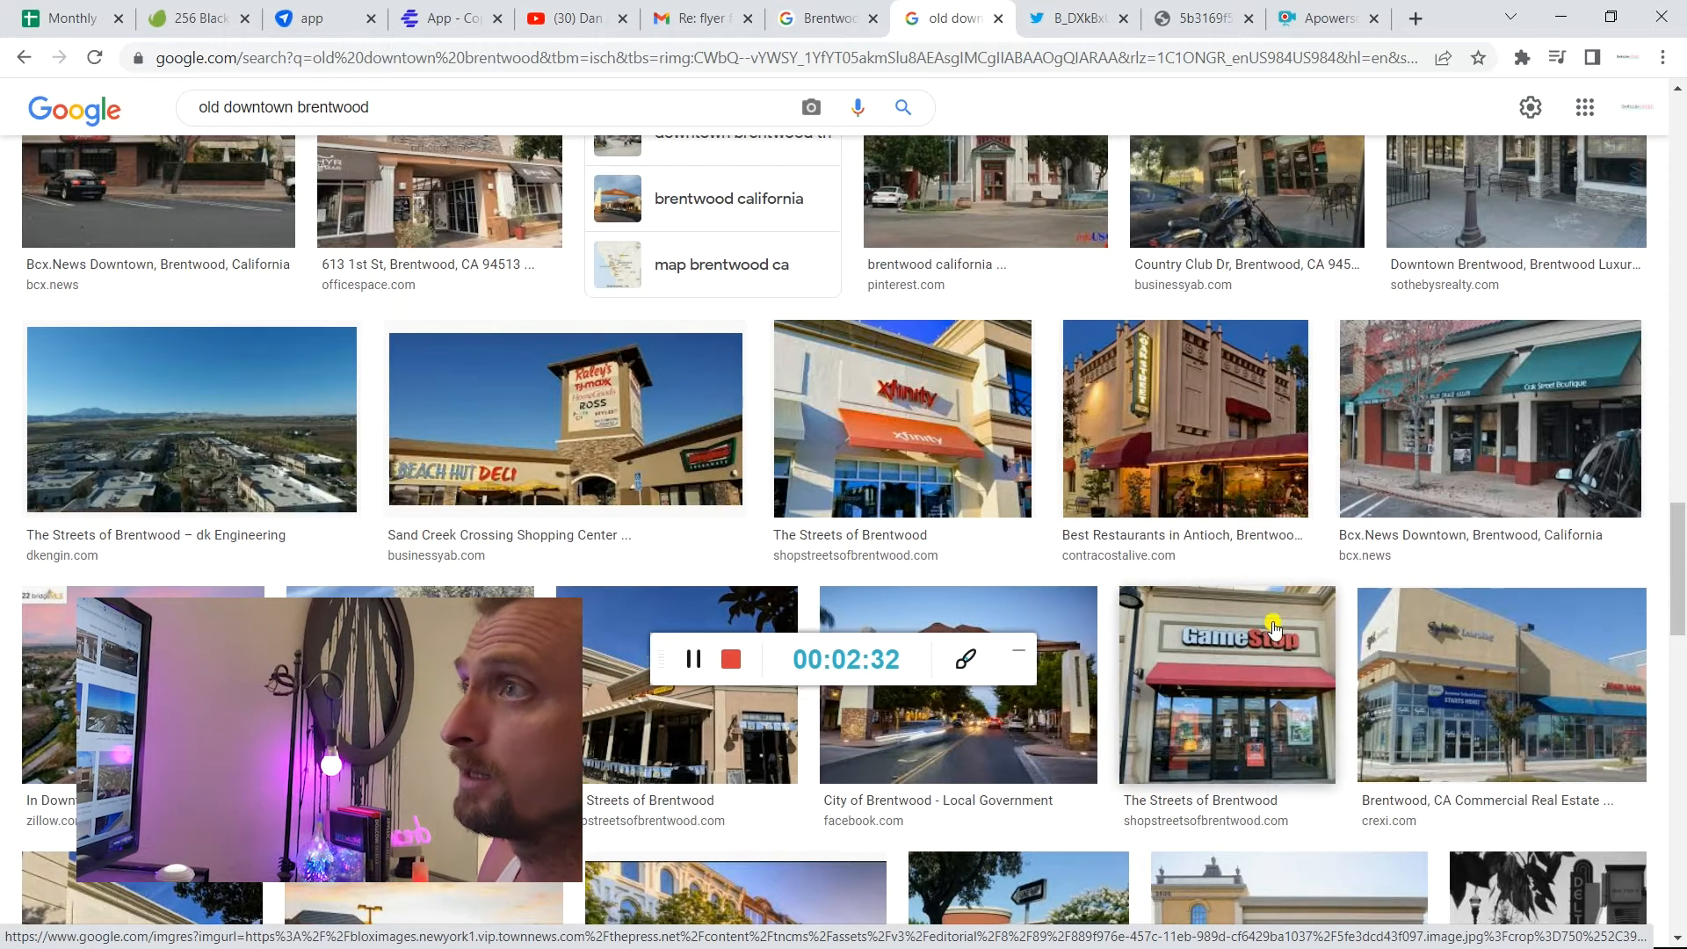
pyautogui.scroll(2, 1273, 630)
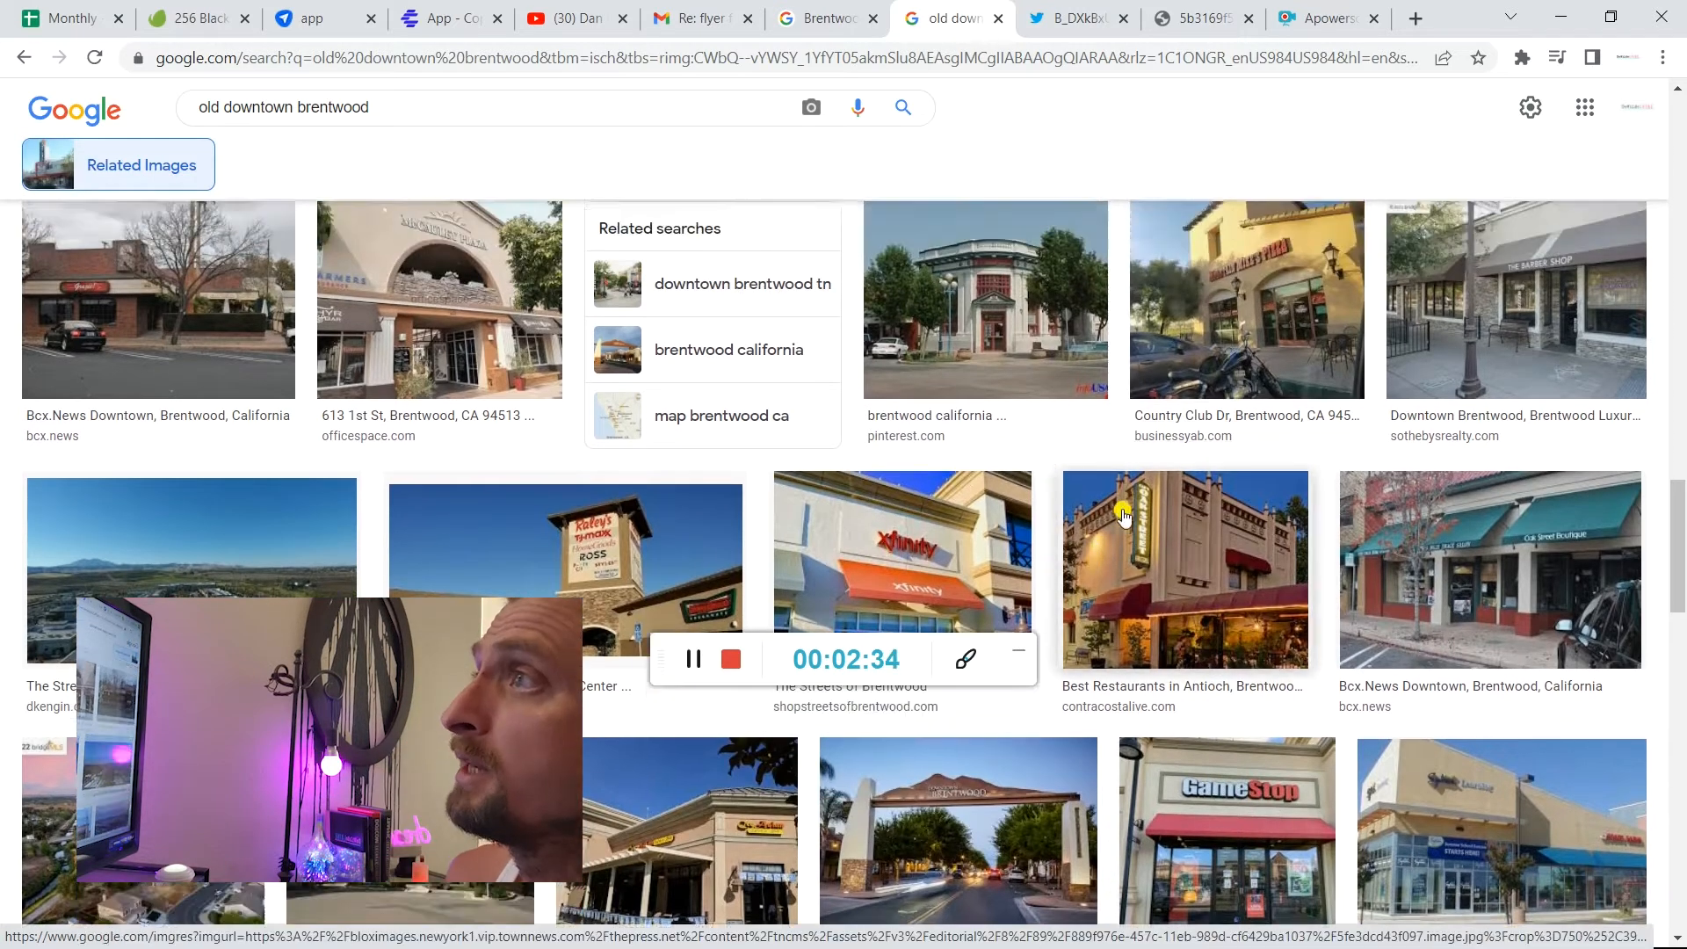
pyautogui.scroll(3, 1142, 527)
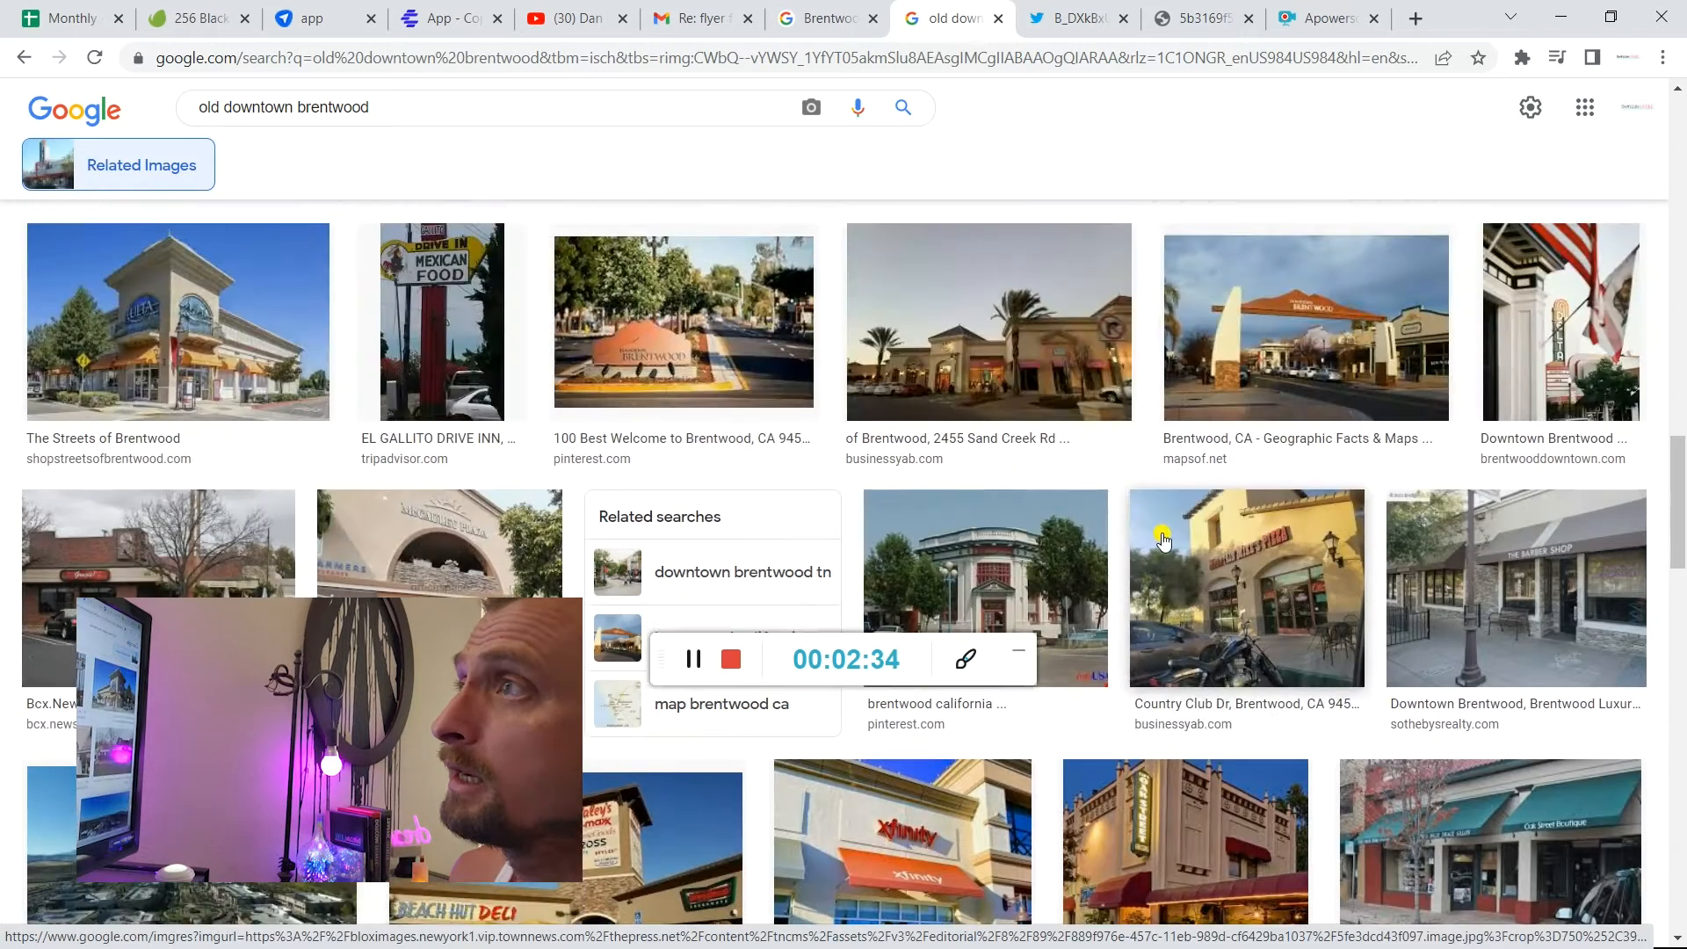
pyautogui.click(1305, 349)
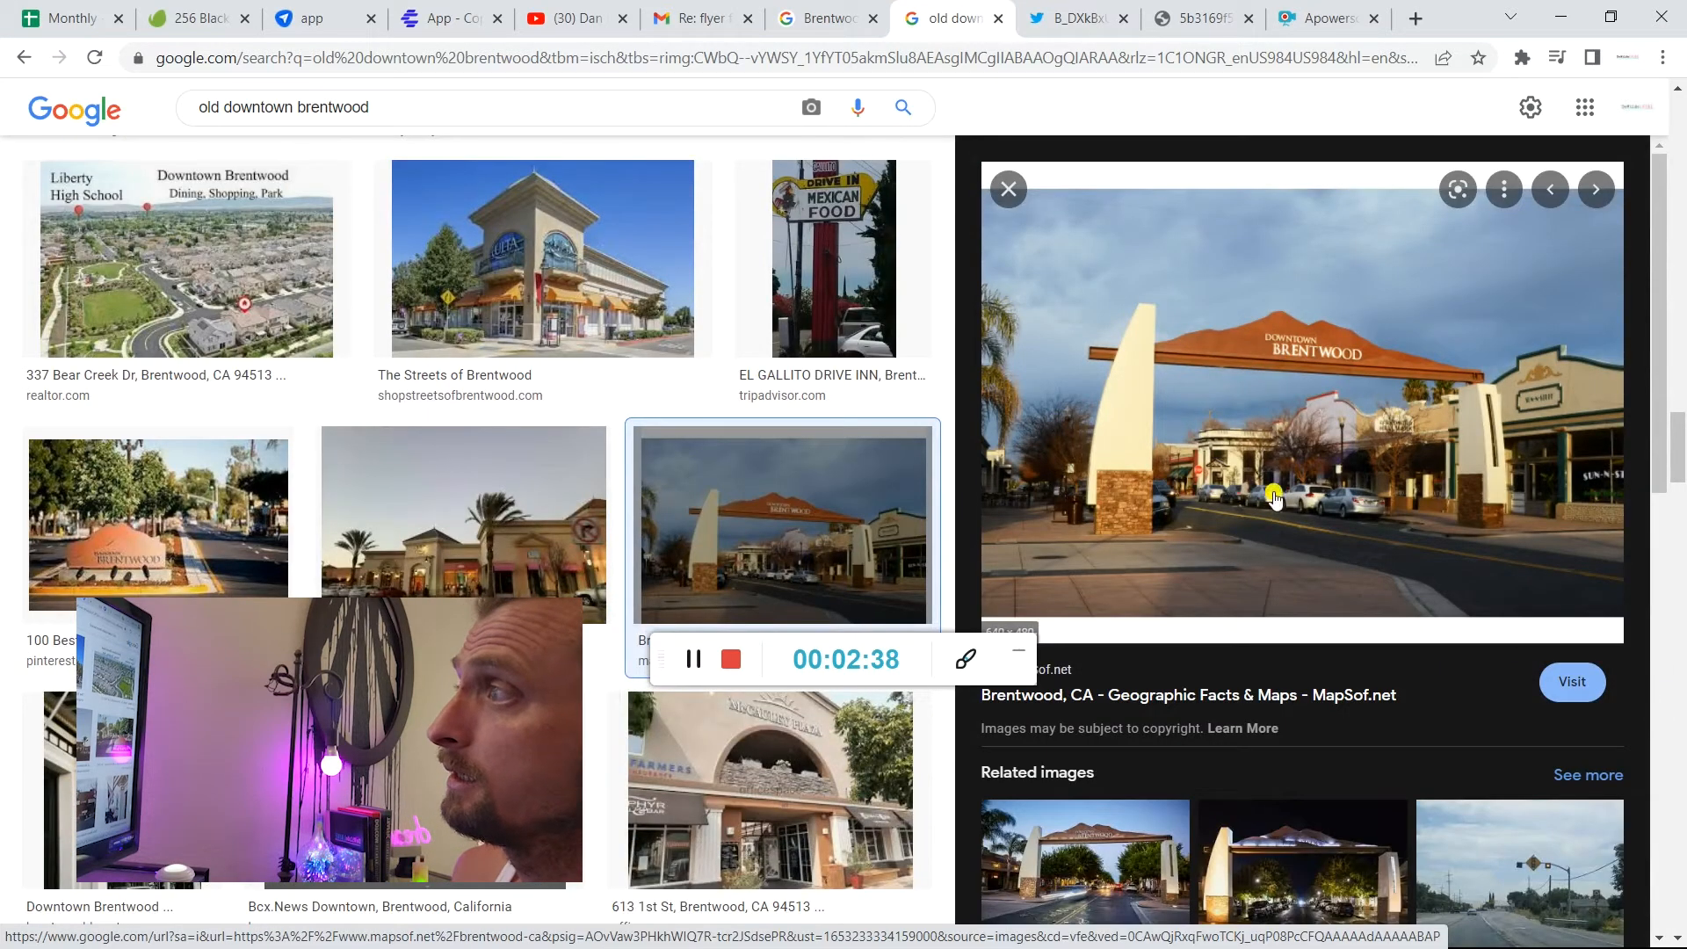
pyautogui.click(1007, 188)
# Examine more of the "old downtown brentwood" image results for a suitable downtown landmark photo.
pyautogui.scroll(-3, 1371, 631)
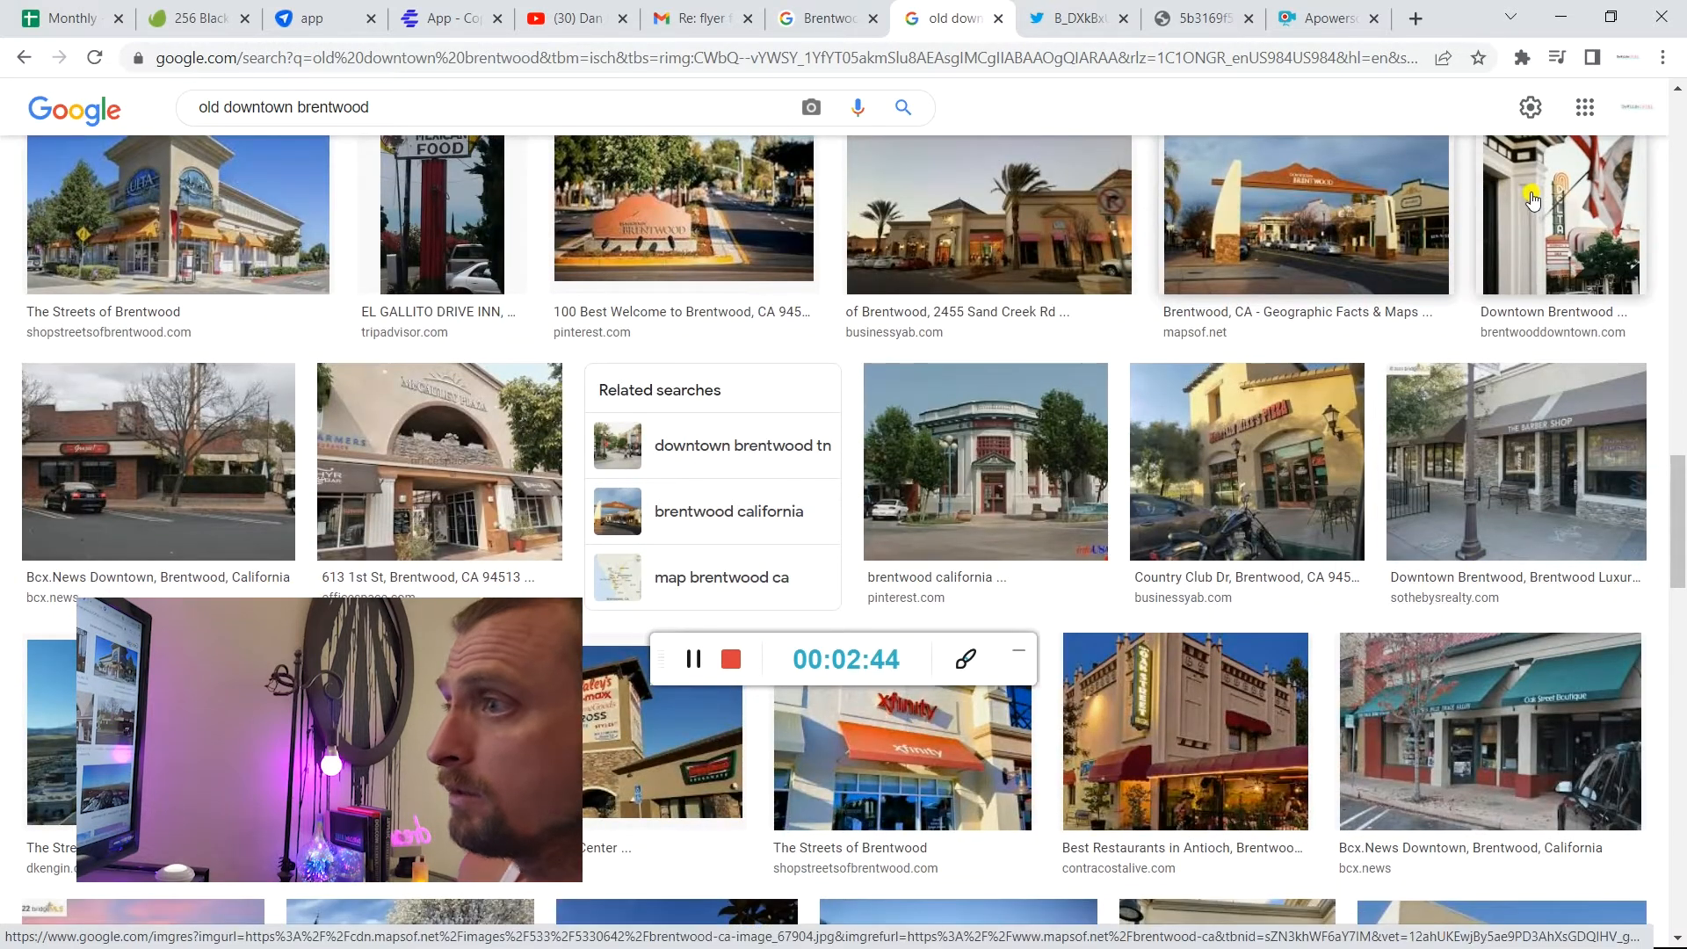
pyautogui.scroll(-2, 1397, 496)
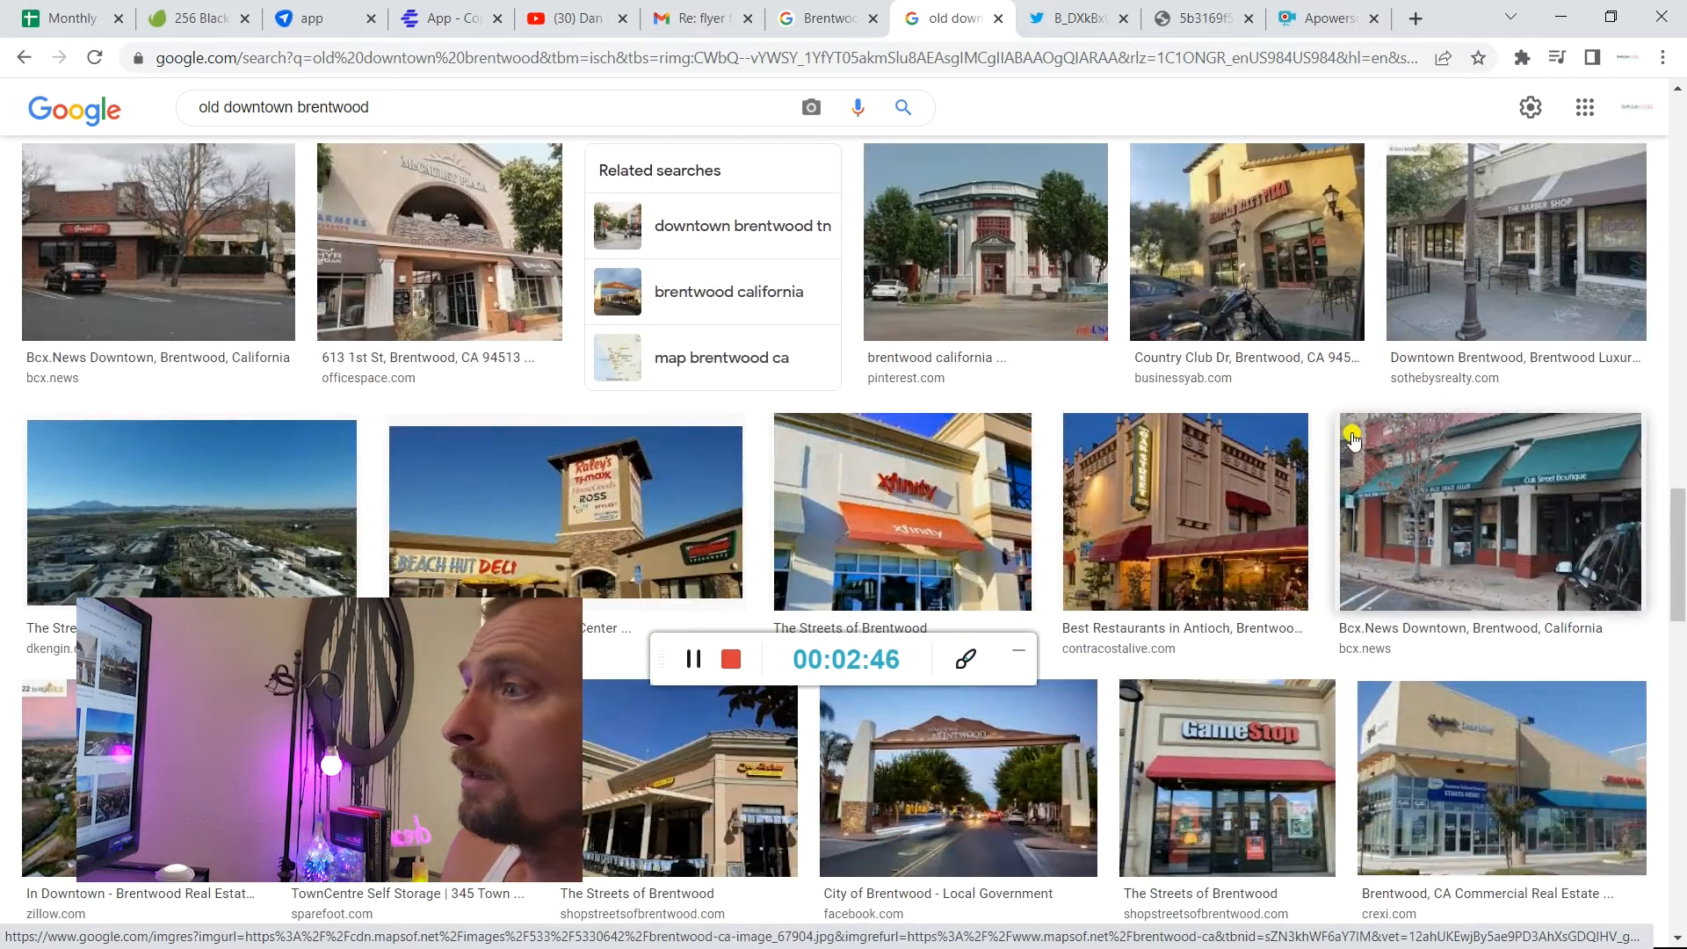
pyautogui.scroll(-7, 1351, 439)
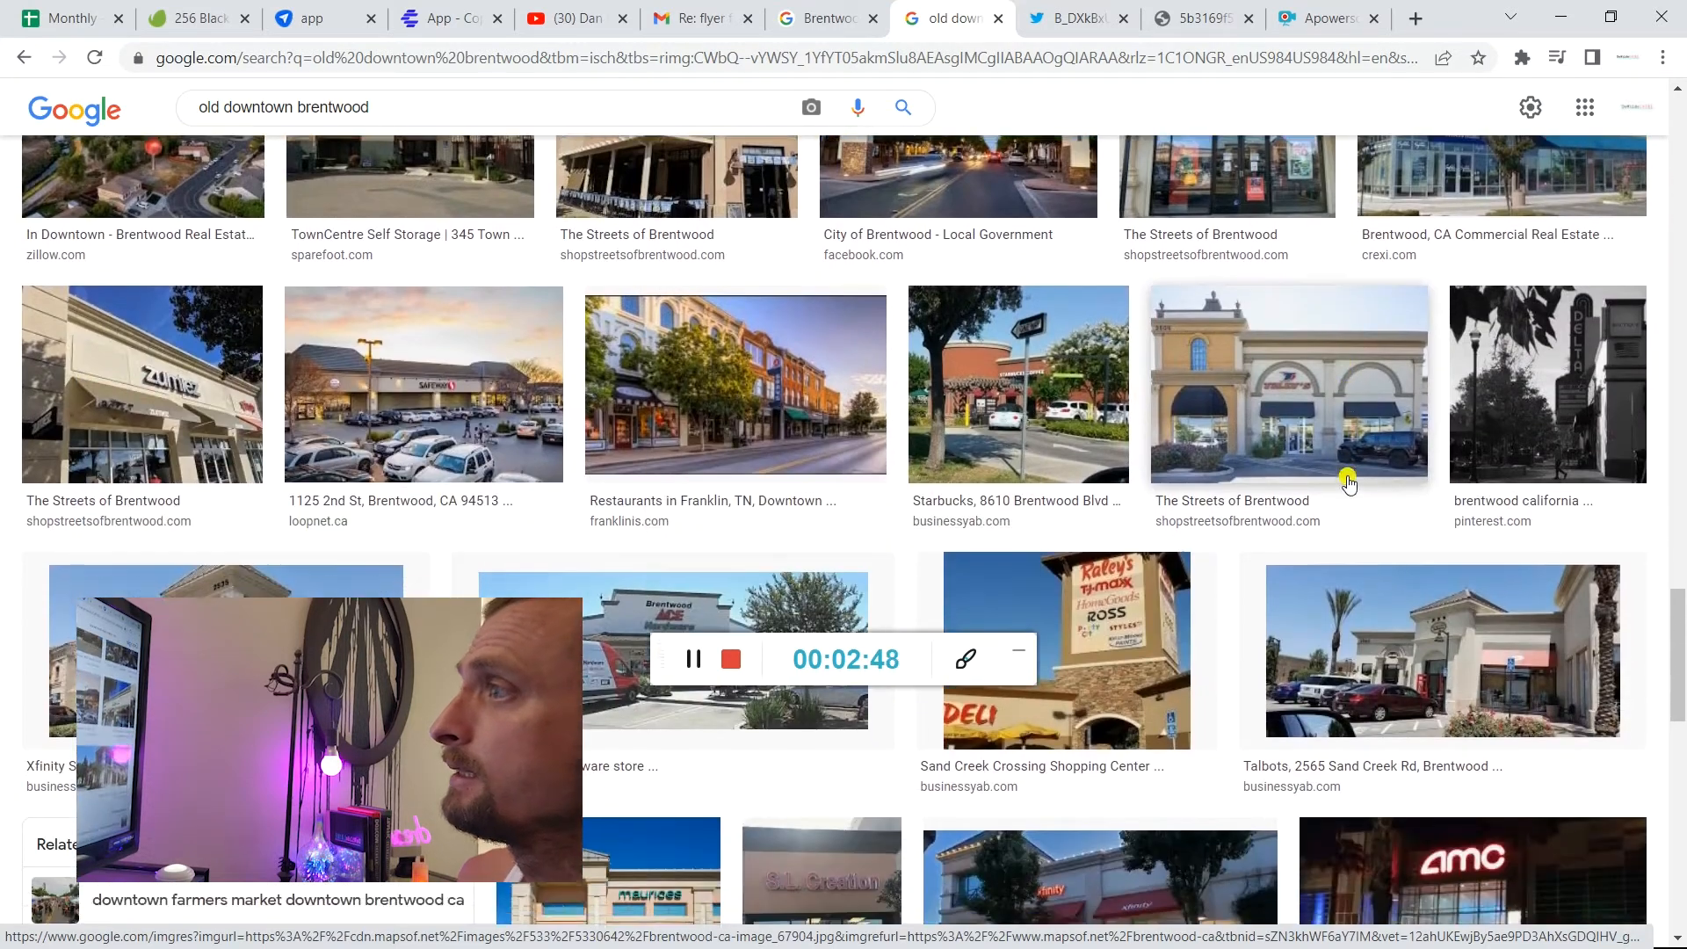
pyautogui.scroll(-3, 1347, 483)
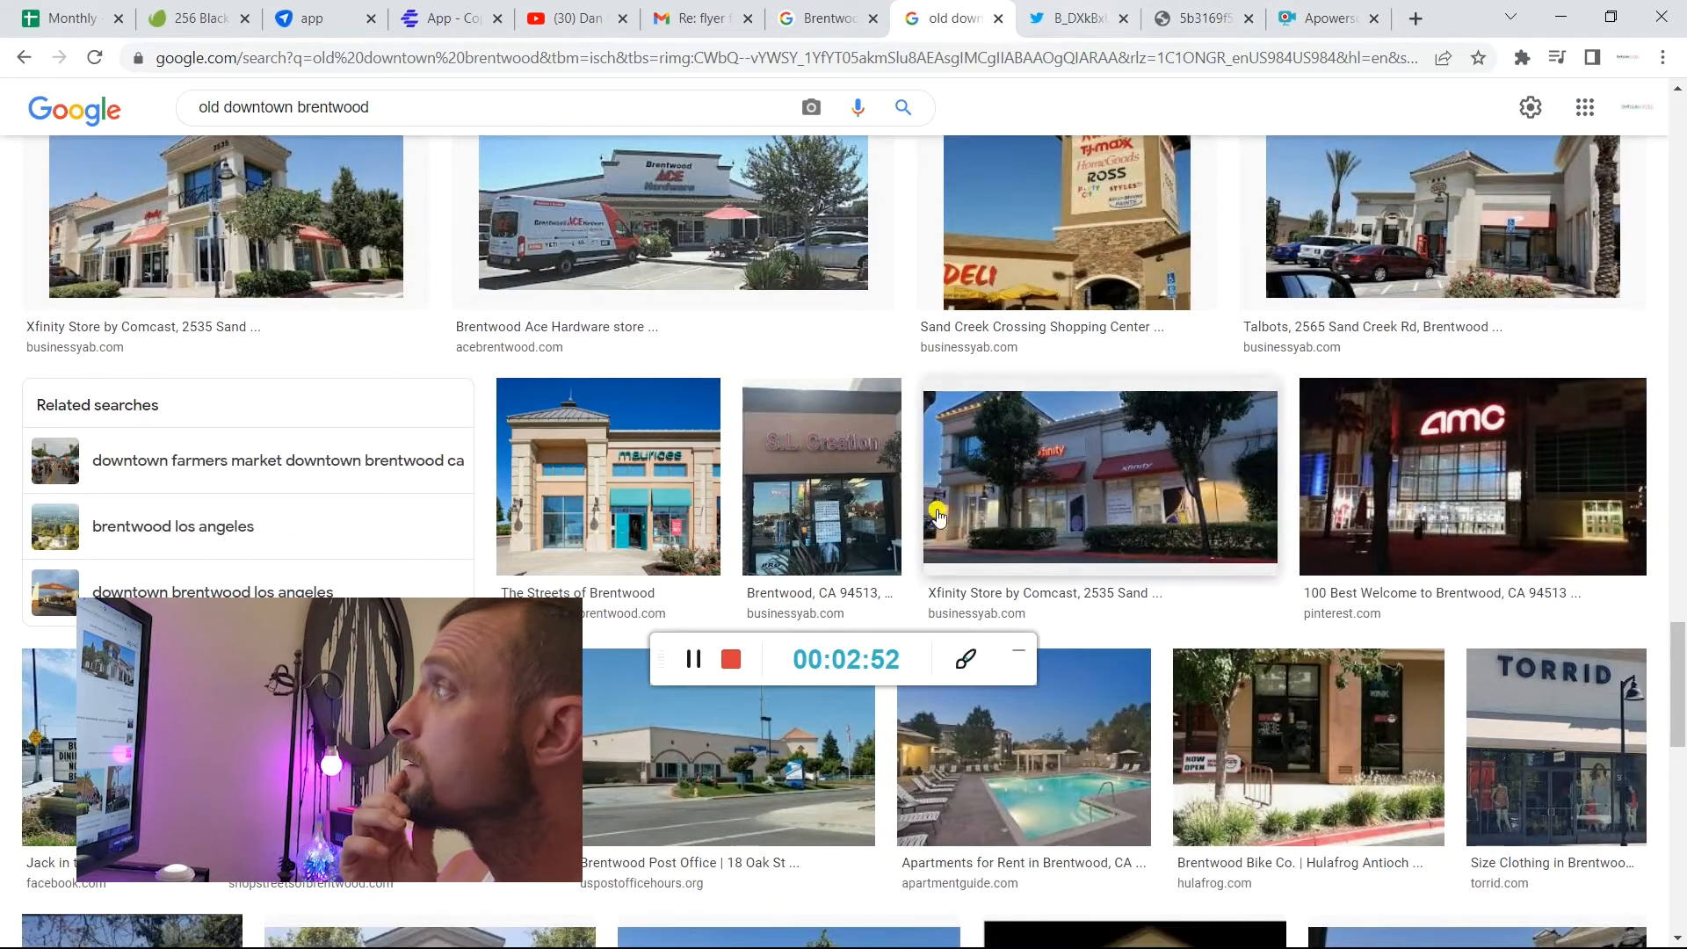
pyautogui.scroll(10, 606, 661)
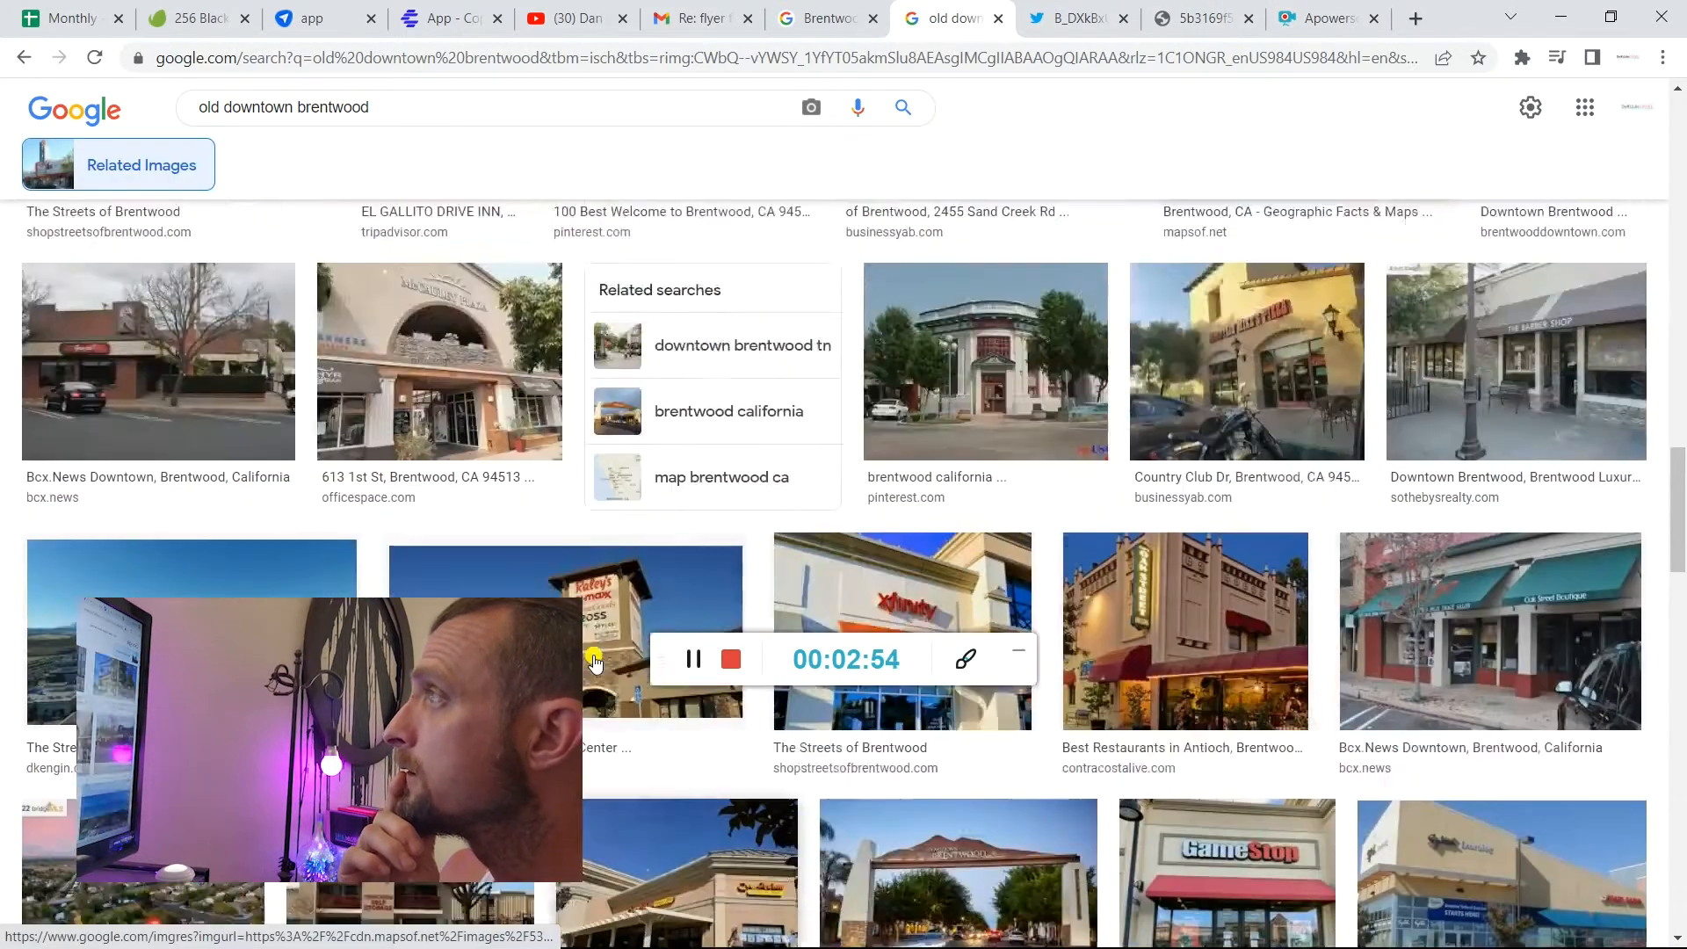
pyautogui.scroll(10, 594, 661)
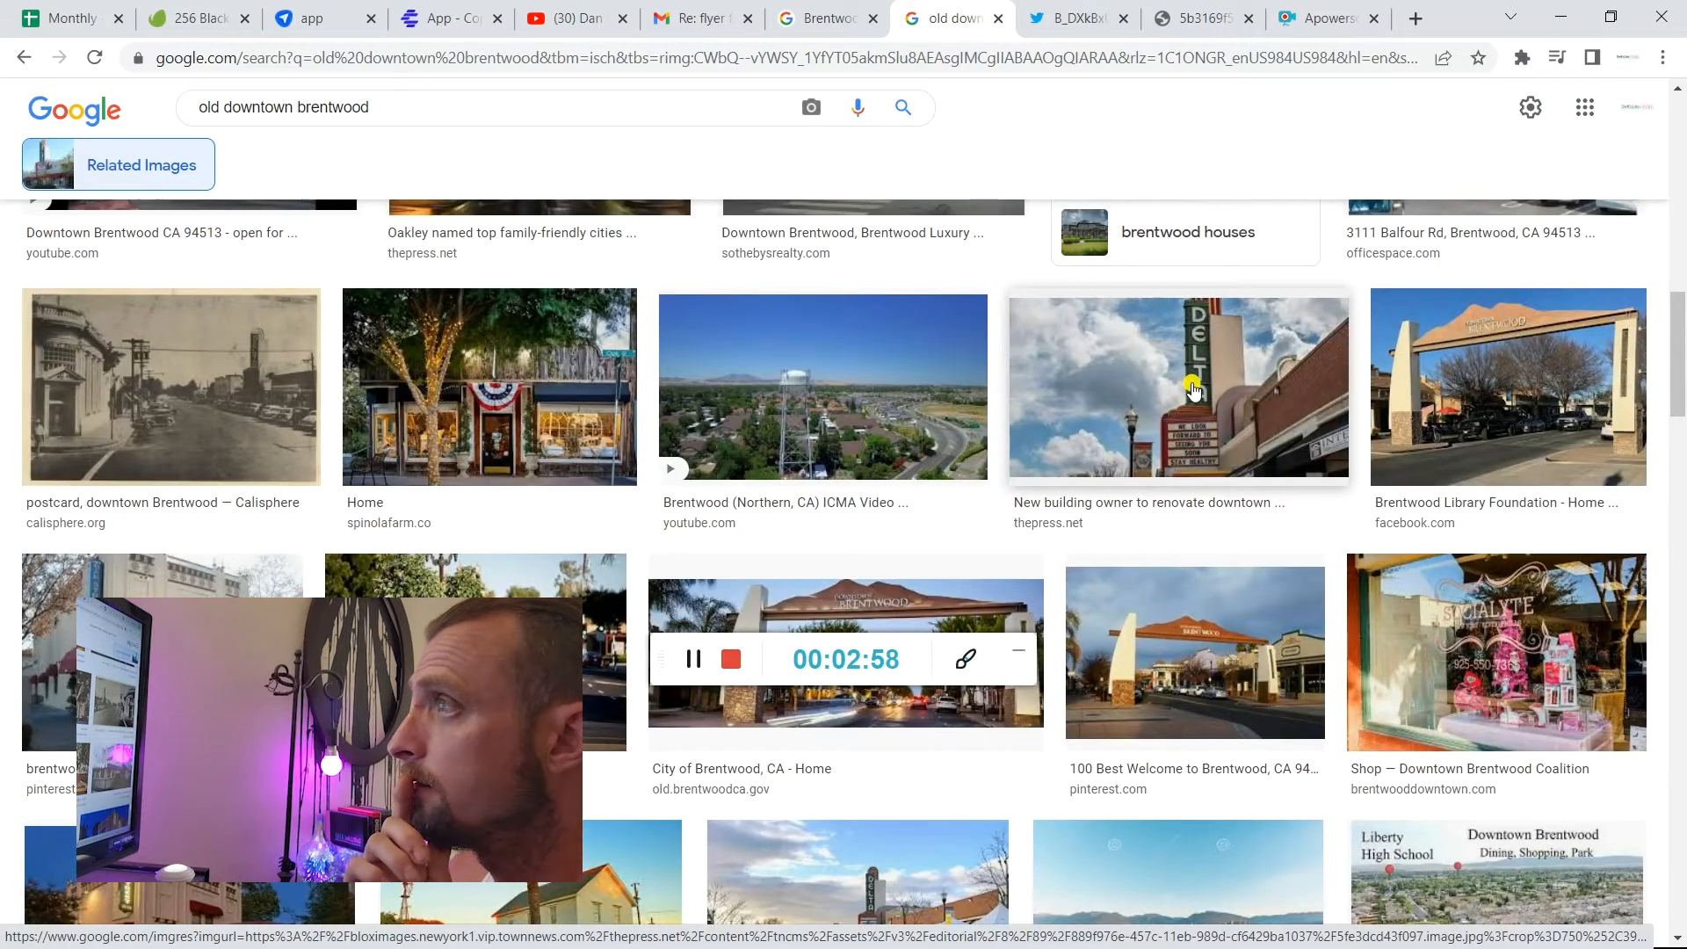
pyautogui.scroll(1, 1218, 423)
pyautogui.scroll(3, 1178, 439)
pyautogui.scroll(6, 851, 547)
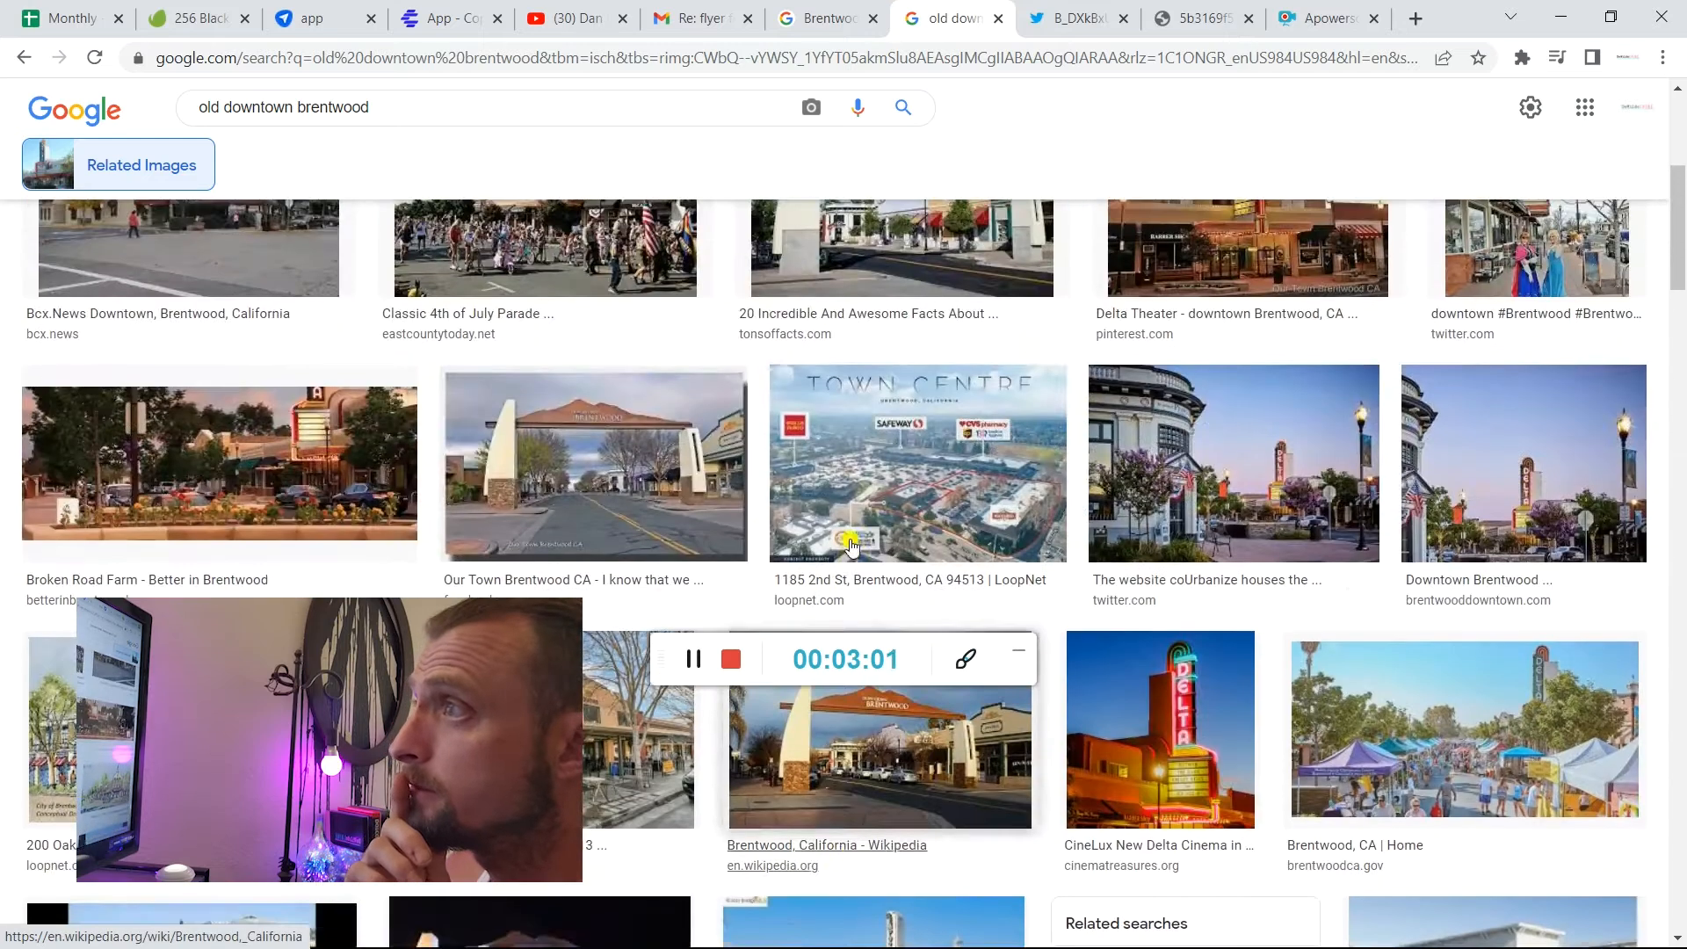
# Preview the two Twitter photos showing the Delta sign and view the full-size picture B_DXkBxU0AAIRkq.jpg unobstructed.
pyautogui.click(1215, 483)
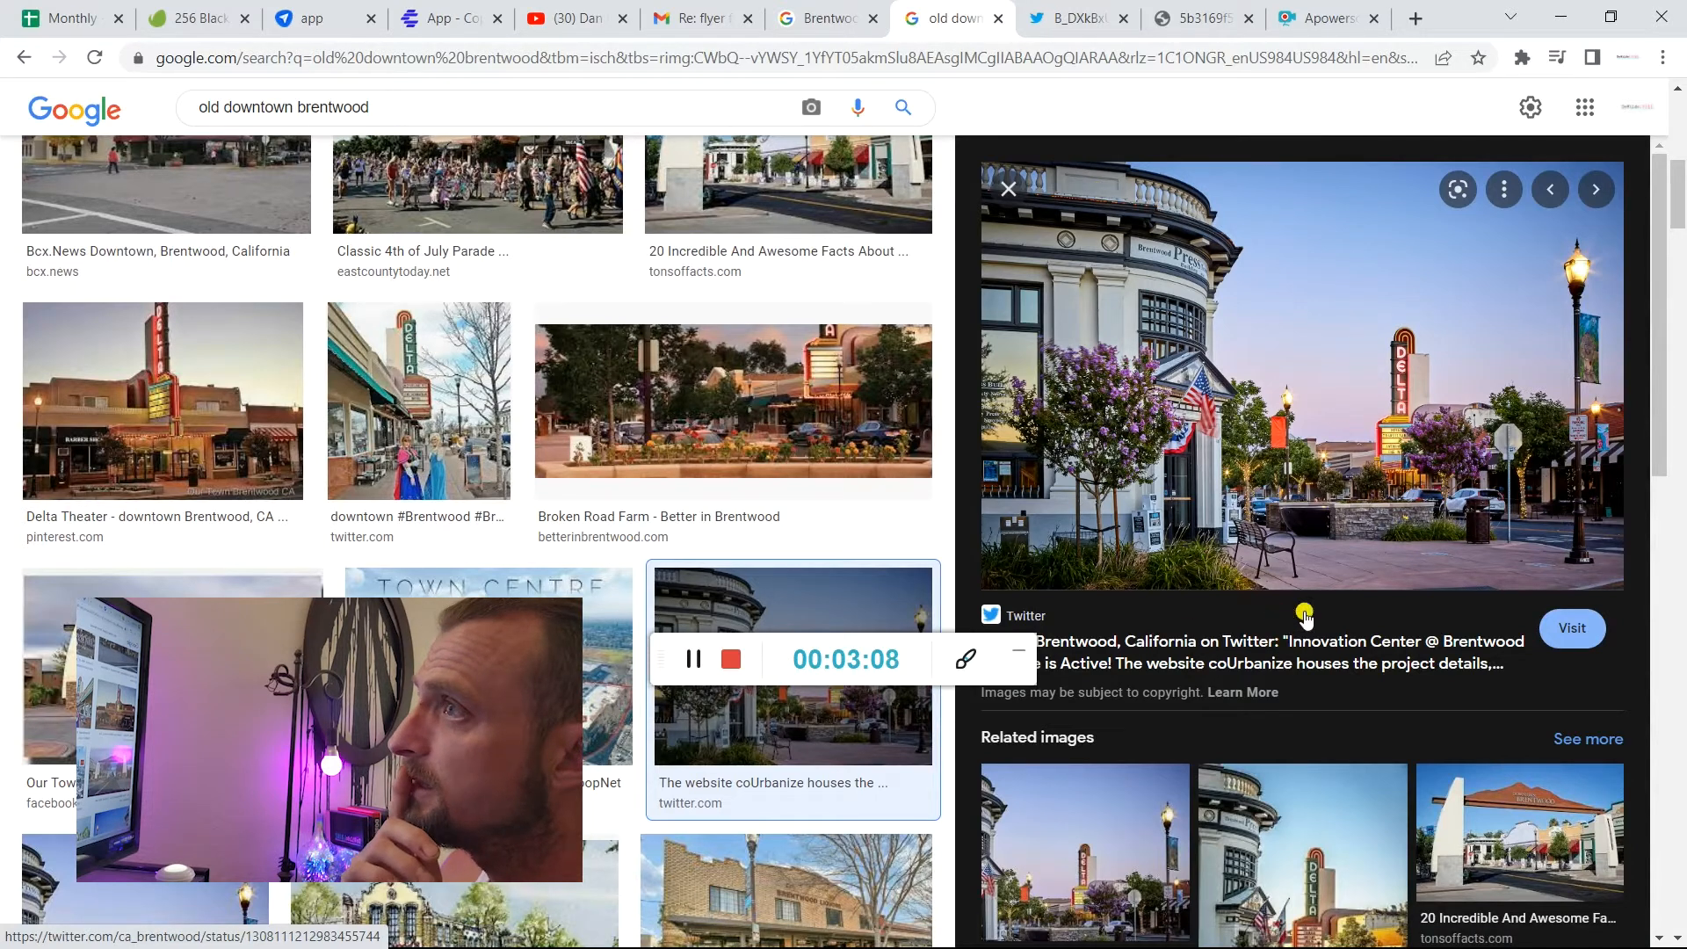
pyautogui.scroll(1, 1304, 615)
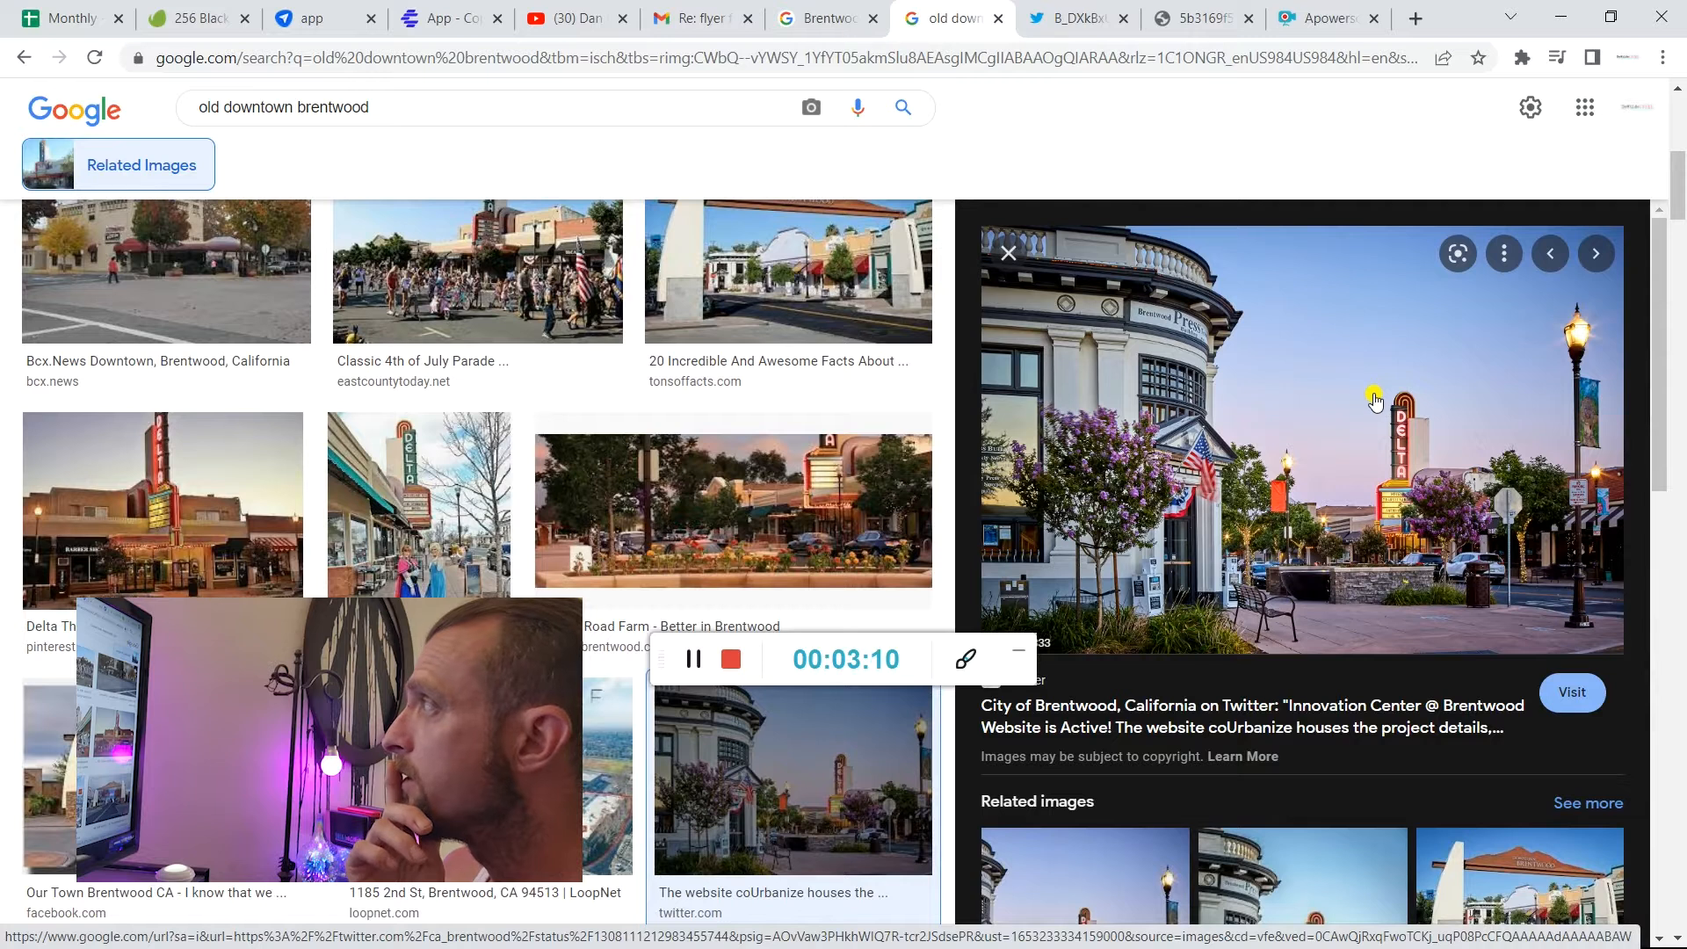
pyautogui.click(414, 483)
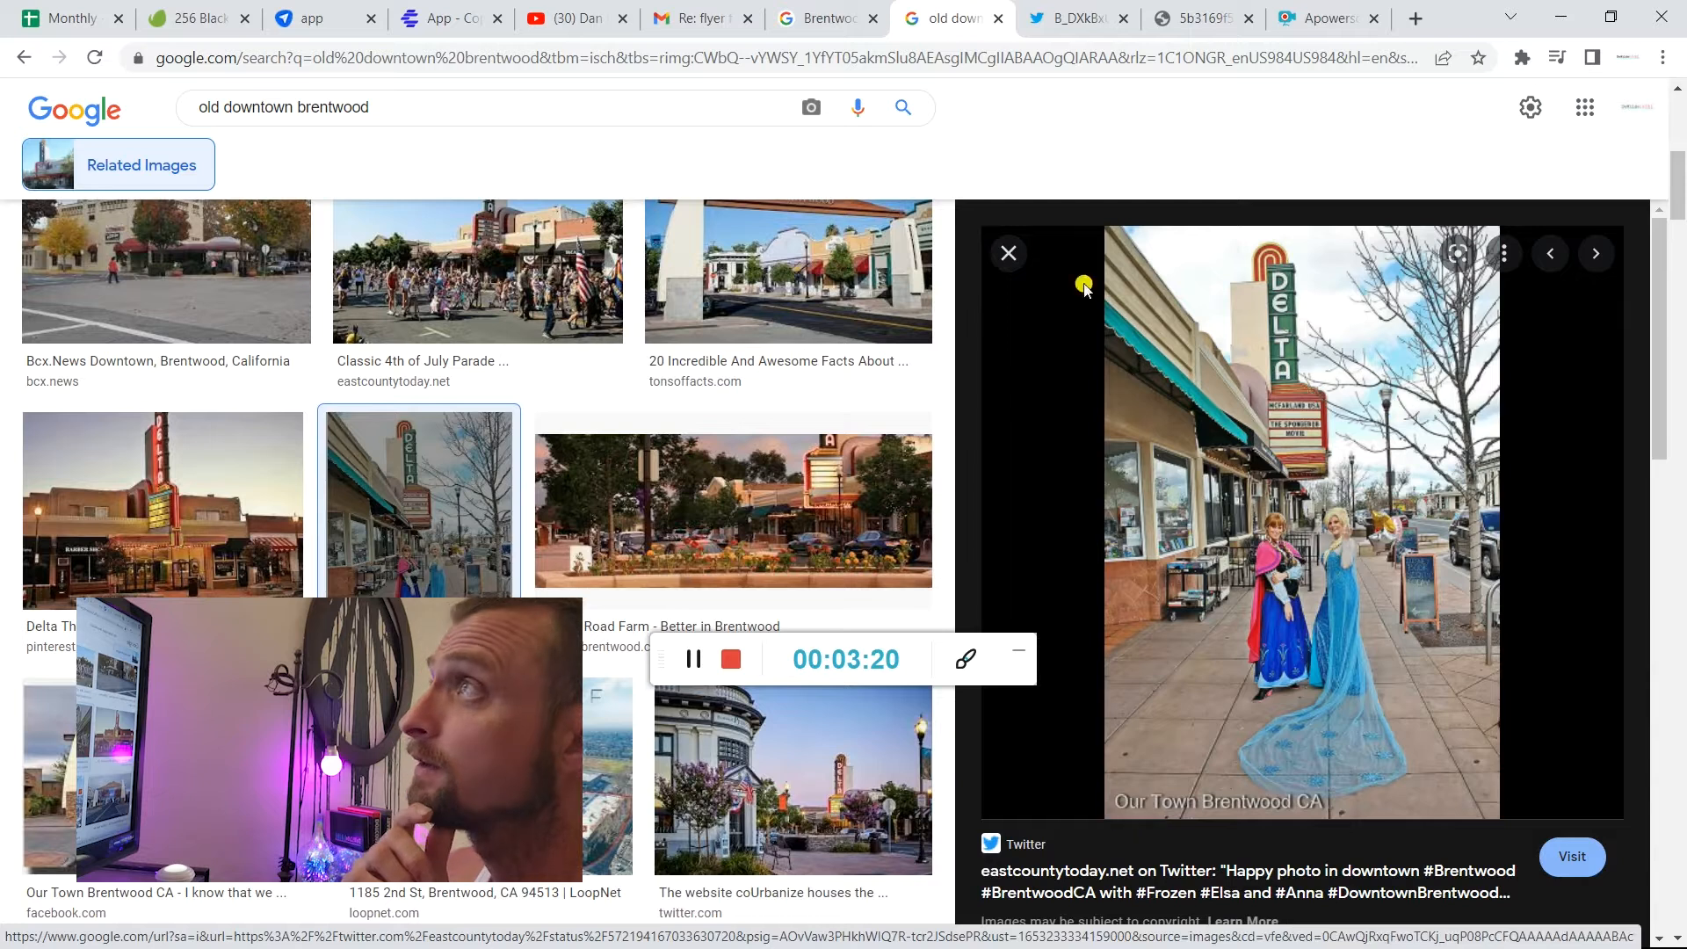
pyautogui.click(1076, 8)
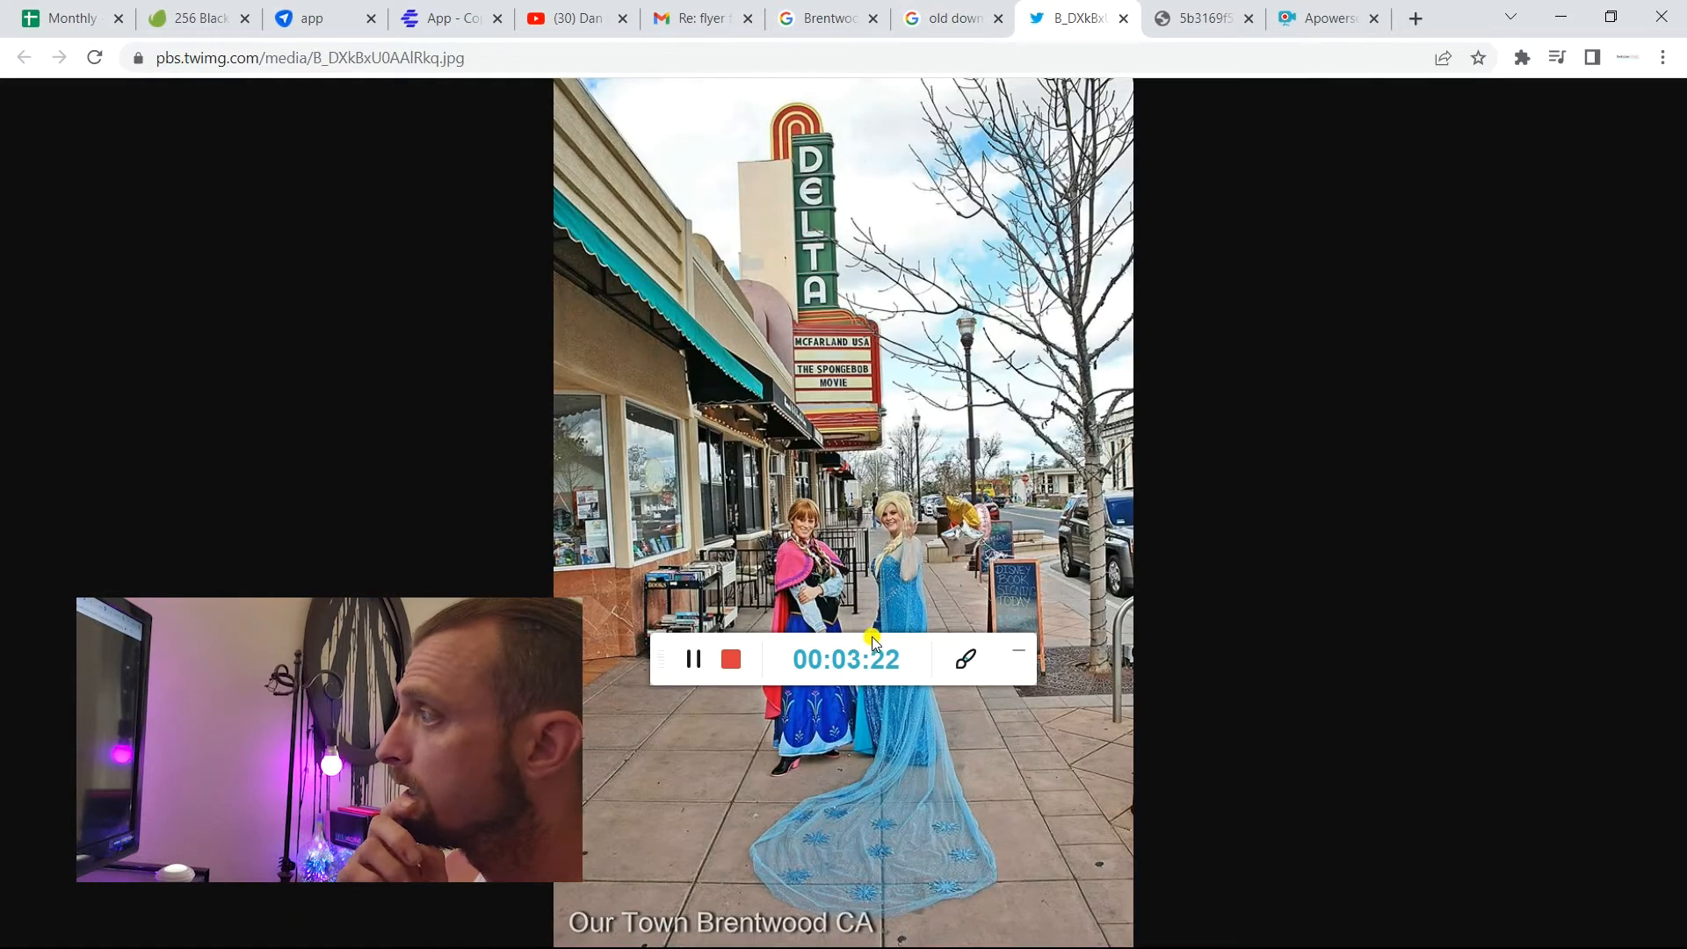
pyautogui.moveTo(877, 642); pyautogui.dragTo(231, 897)
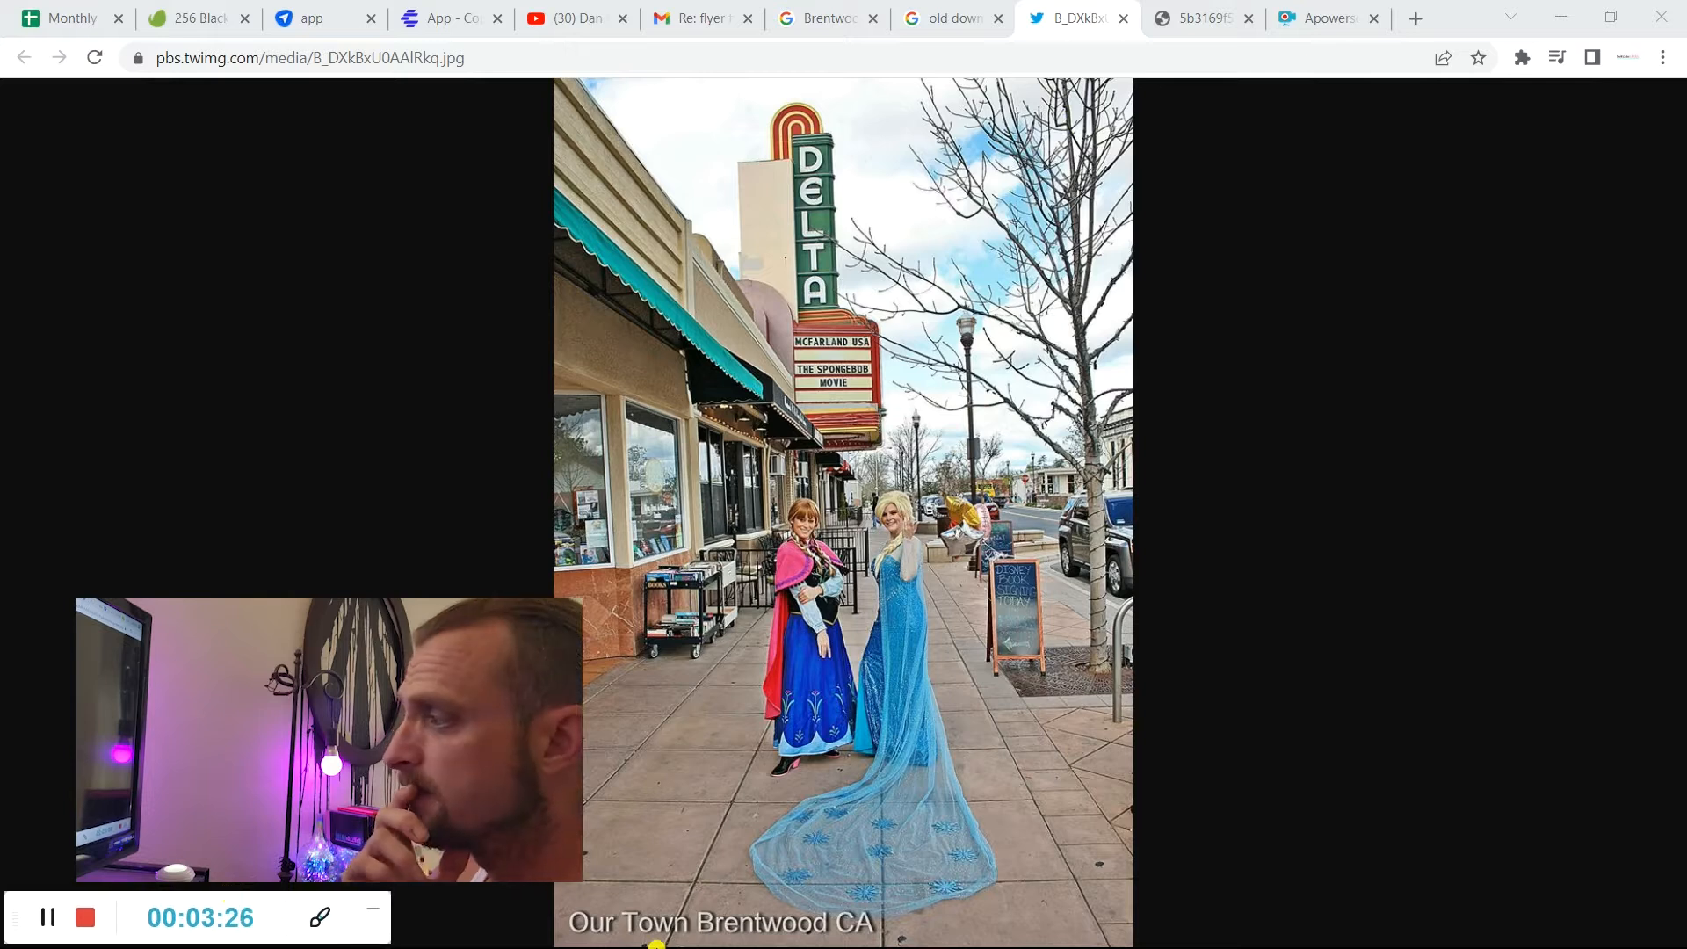
# Switch to Photoshop and bring up the B_DXkBxU0AAIRkq.jpg document.
pyautogui.press('super')
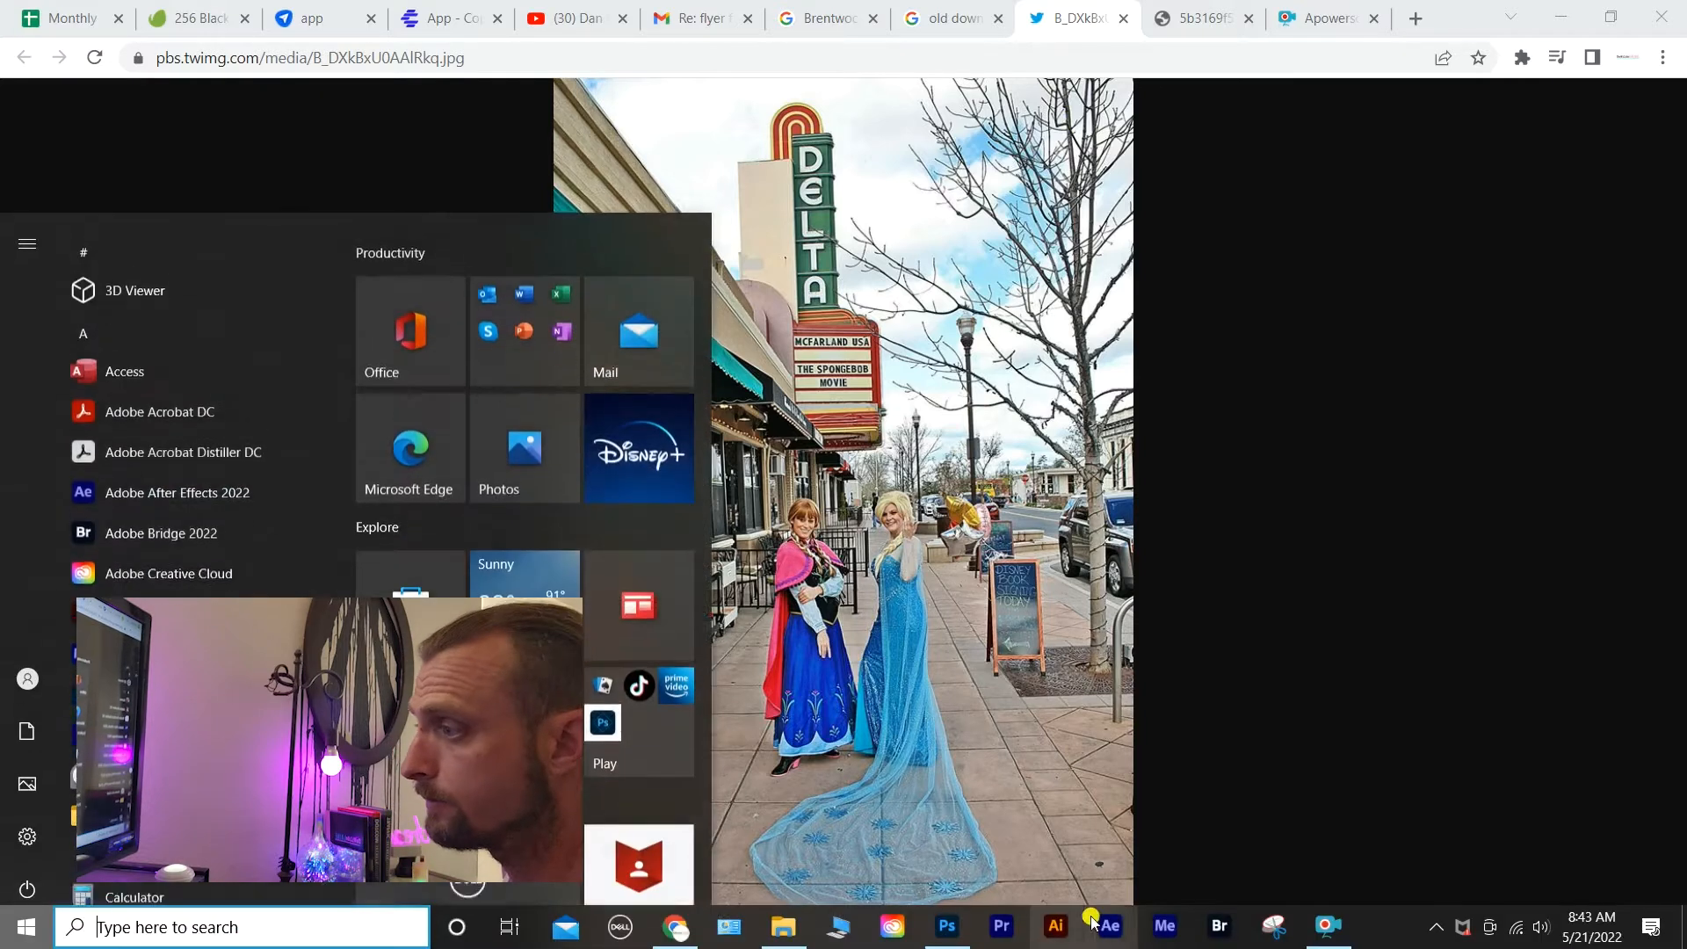
pyautogui.click(954, 927)
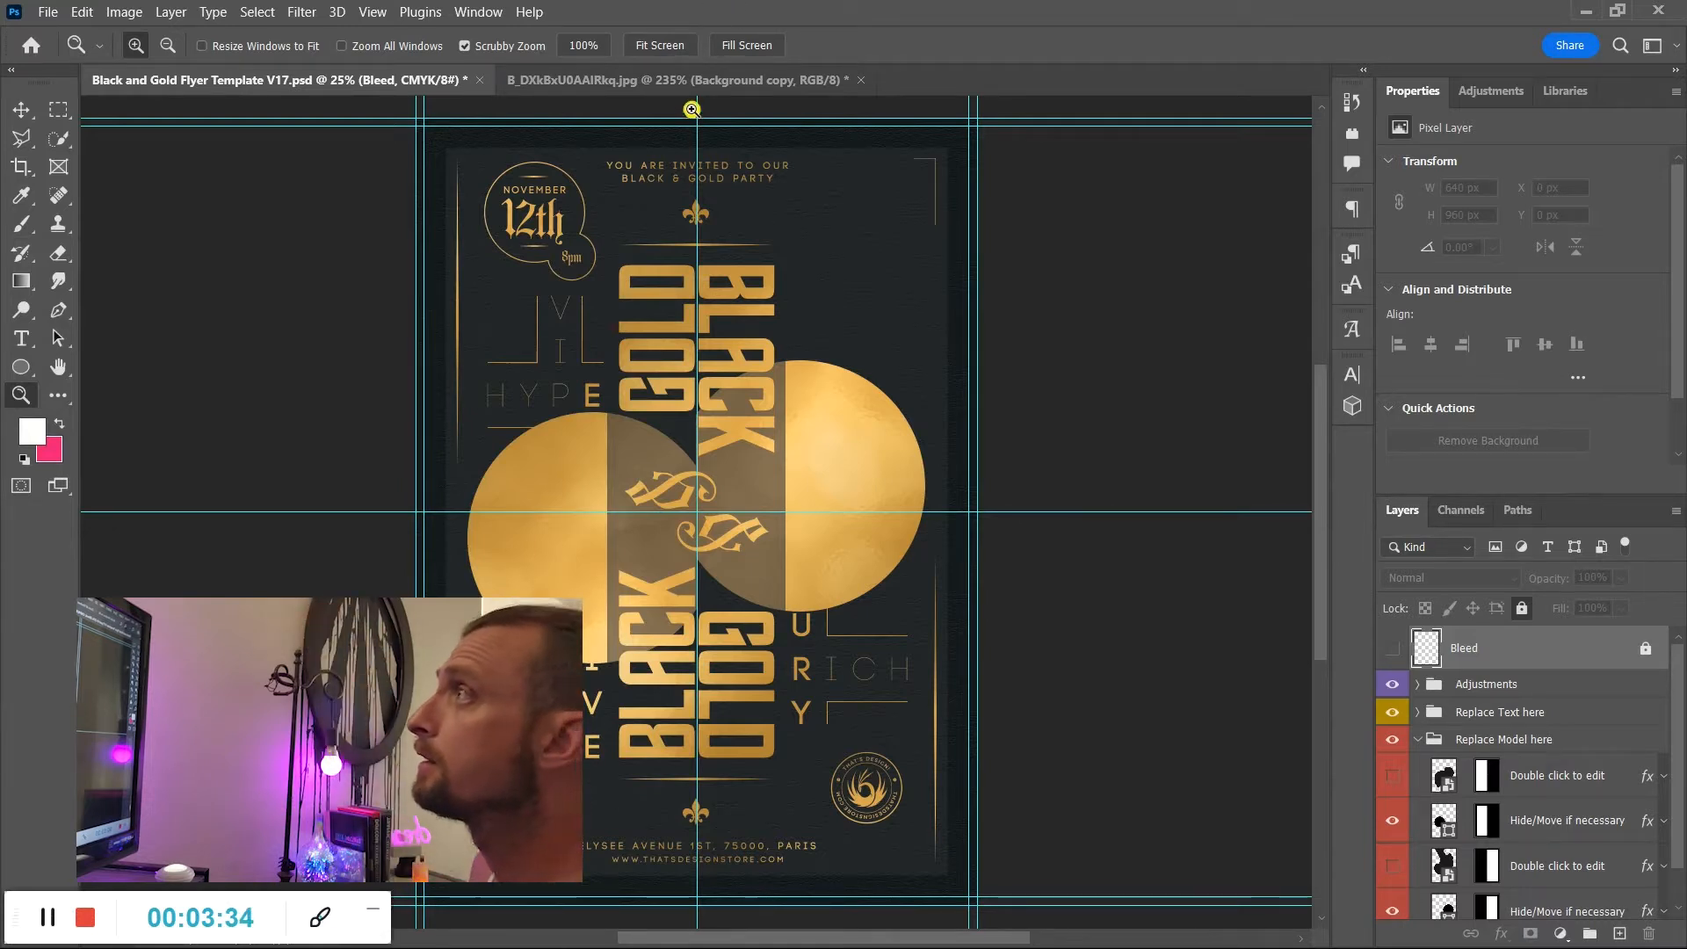
pyautogui.click(700, 80)
# Activate the Polygonal Lasso tool and look at the available lasso tool variants.
pyautogui.press('l')
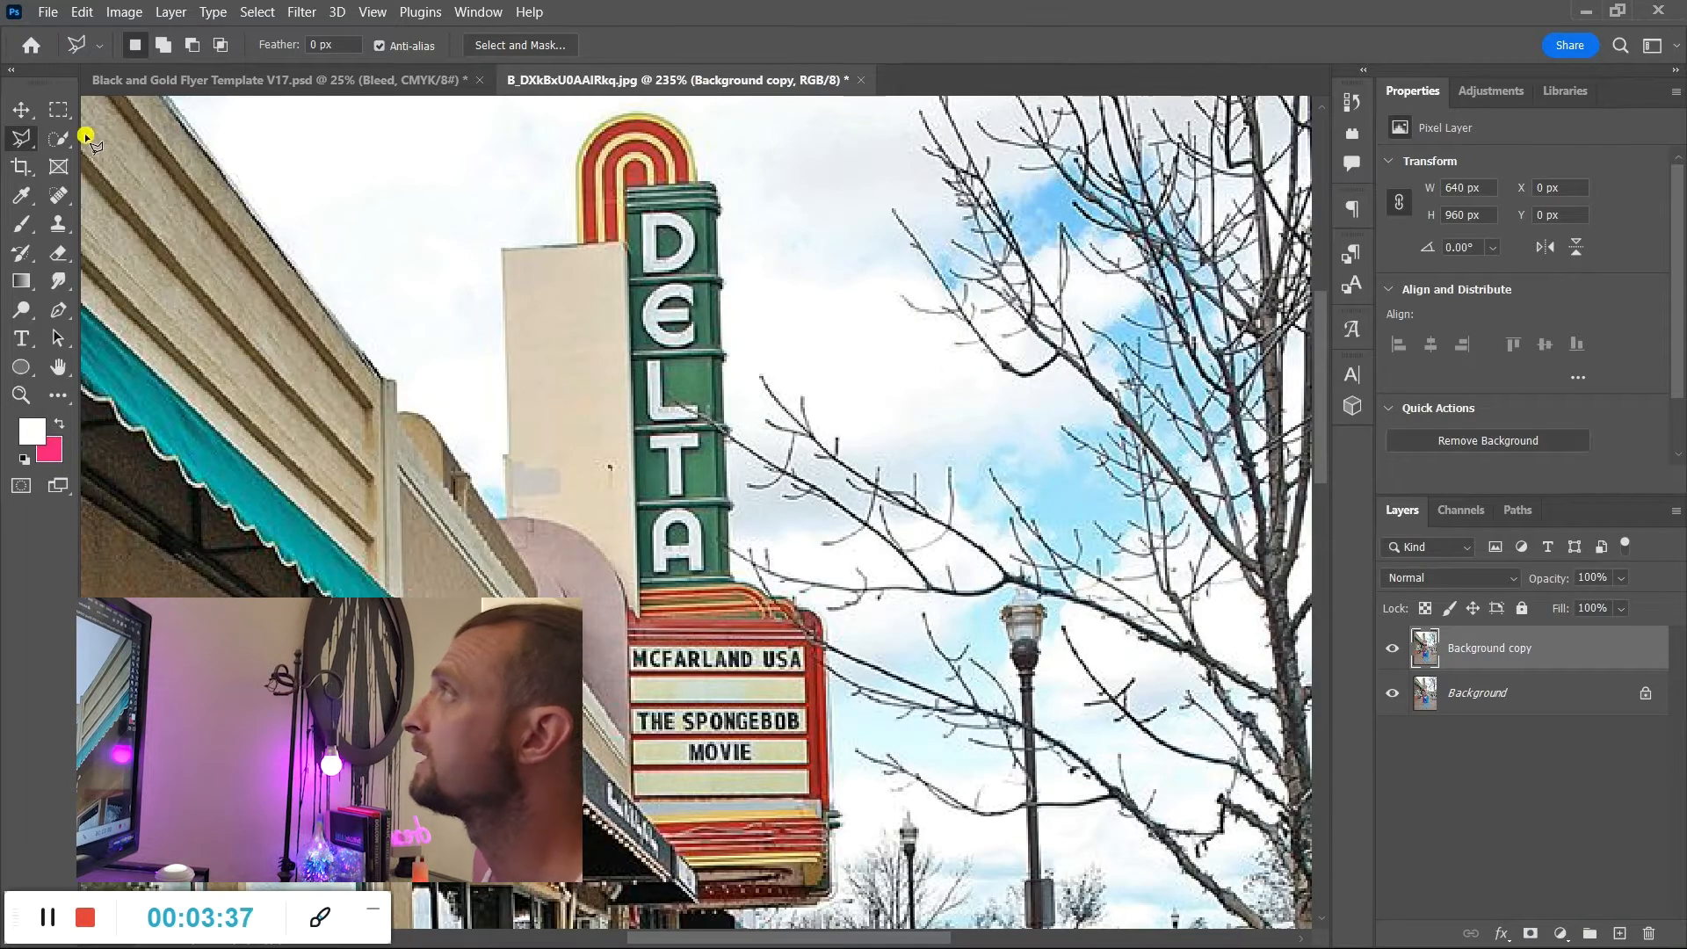
pyautogui.rightClick(82, 45)
pyautogui.rightClick(22, 137)
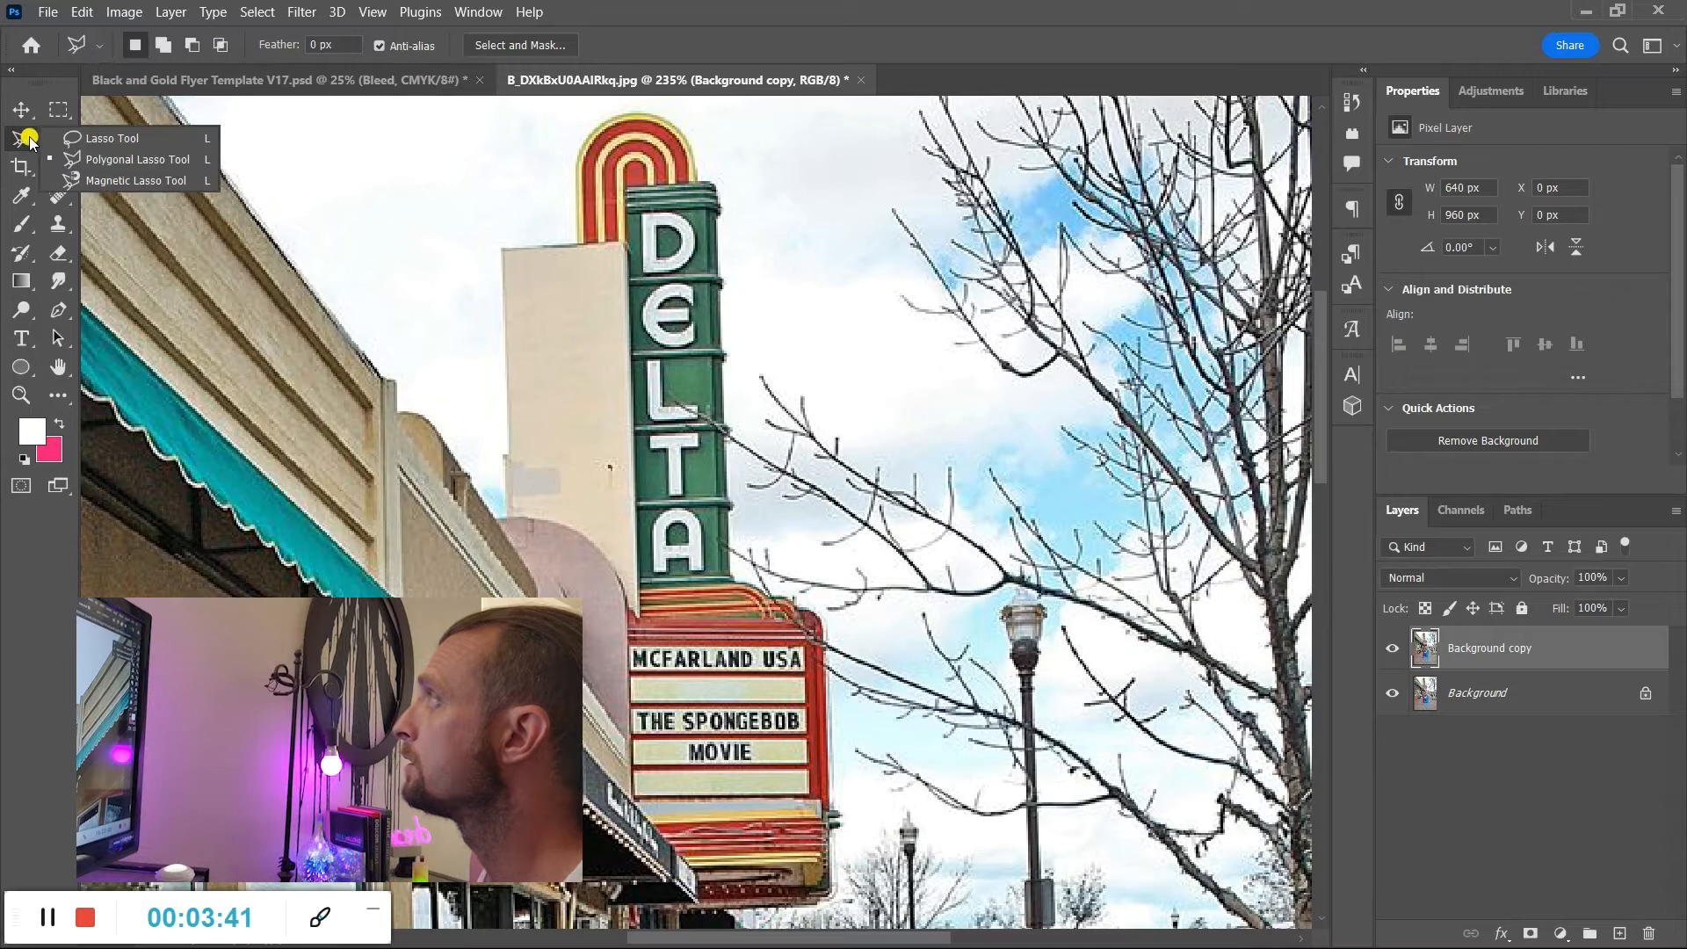
pyautogui.click(626, 741)
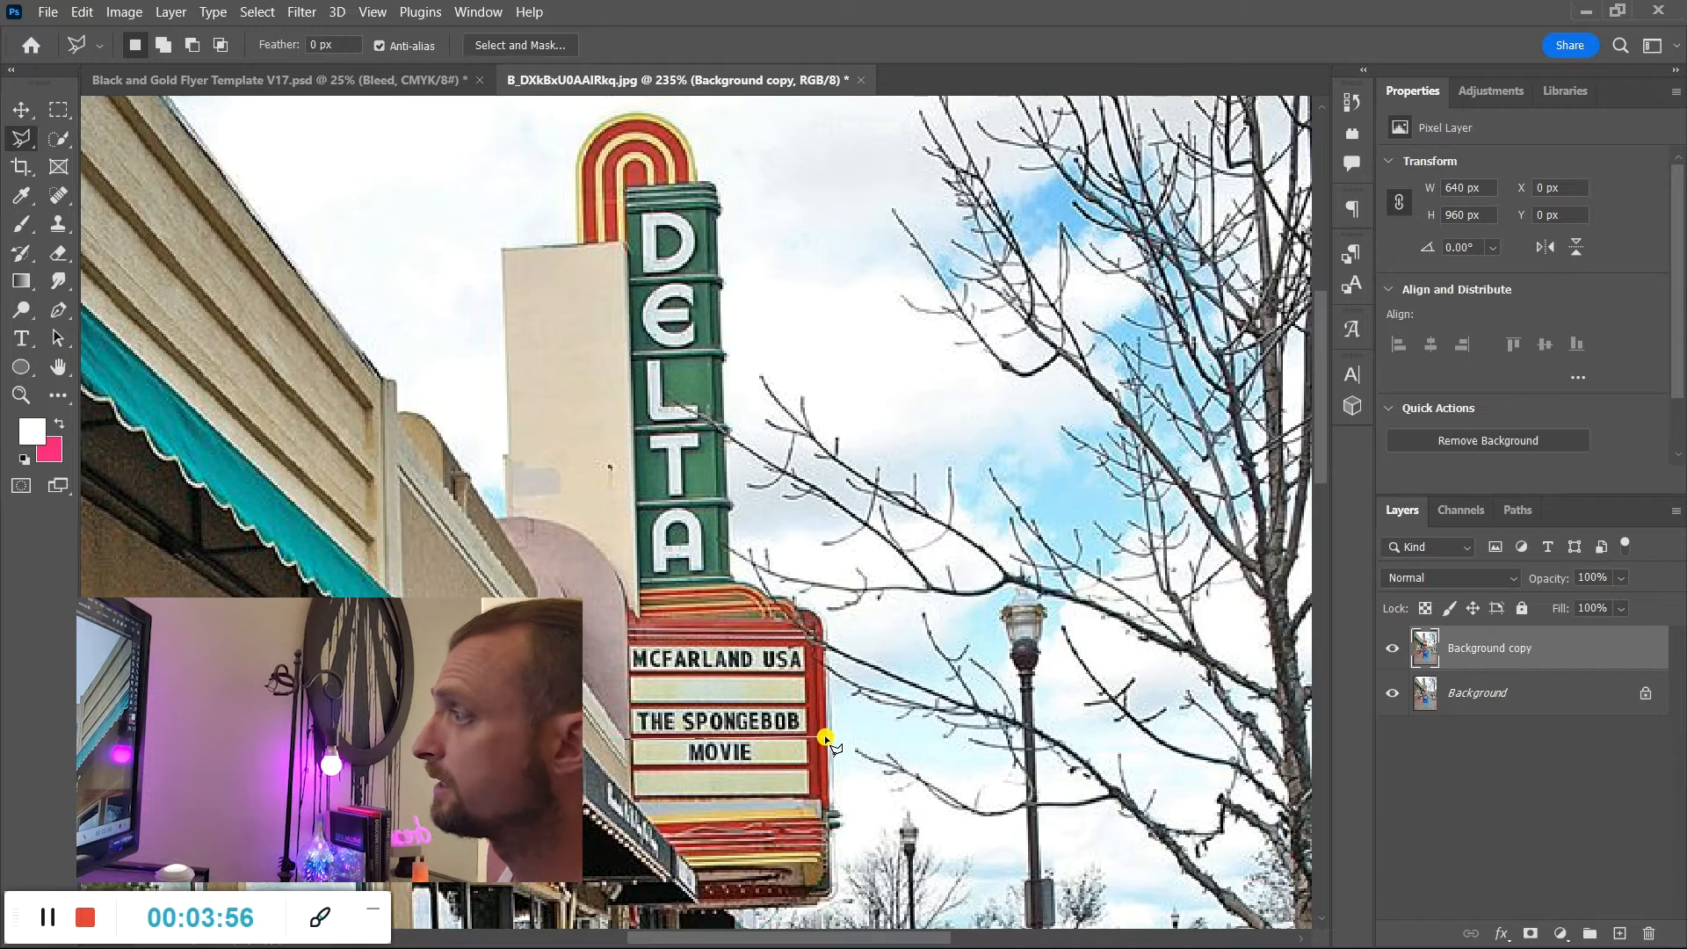
# Select the Delta sign tower and its marquee on the Background copy layer with the Quick Selection tool.
pyautogui.hscroll(-8, 672, 555)
pyautogui.doubleClick(1325, 605)
pyautogui.moveTo(667, 934); pyautogui.dragTo(817, 933)
pyautogui.press('w')
pyautogui.moveTo(583, 557)
pyautogui.mouseDown()
pyautogui.moveTo(603, 366)
pyautogui.moveTo(647, 284)
pyautogui.moveTo(645, 165)
pyautogui.moveTo(690, 641)
pyautogui.moveTo(627, 579)
pyautogui.moveTo(607, 633)
pyautogui.moveTo(628, 712)
pyautogui.moveTo(780, 794)
pyautogui.mouseUp()
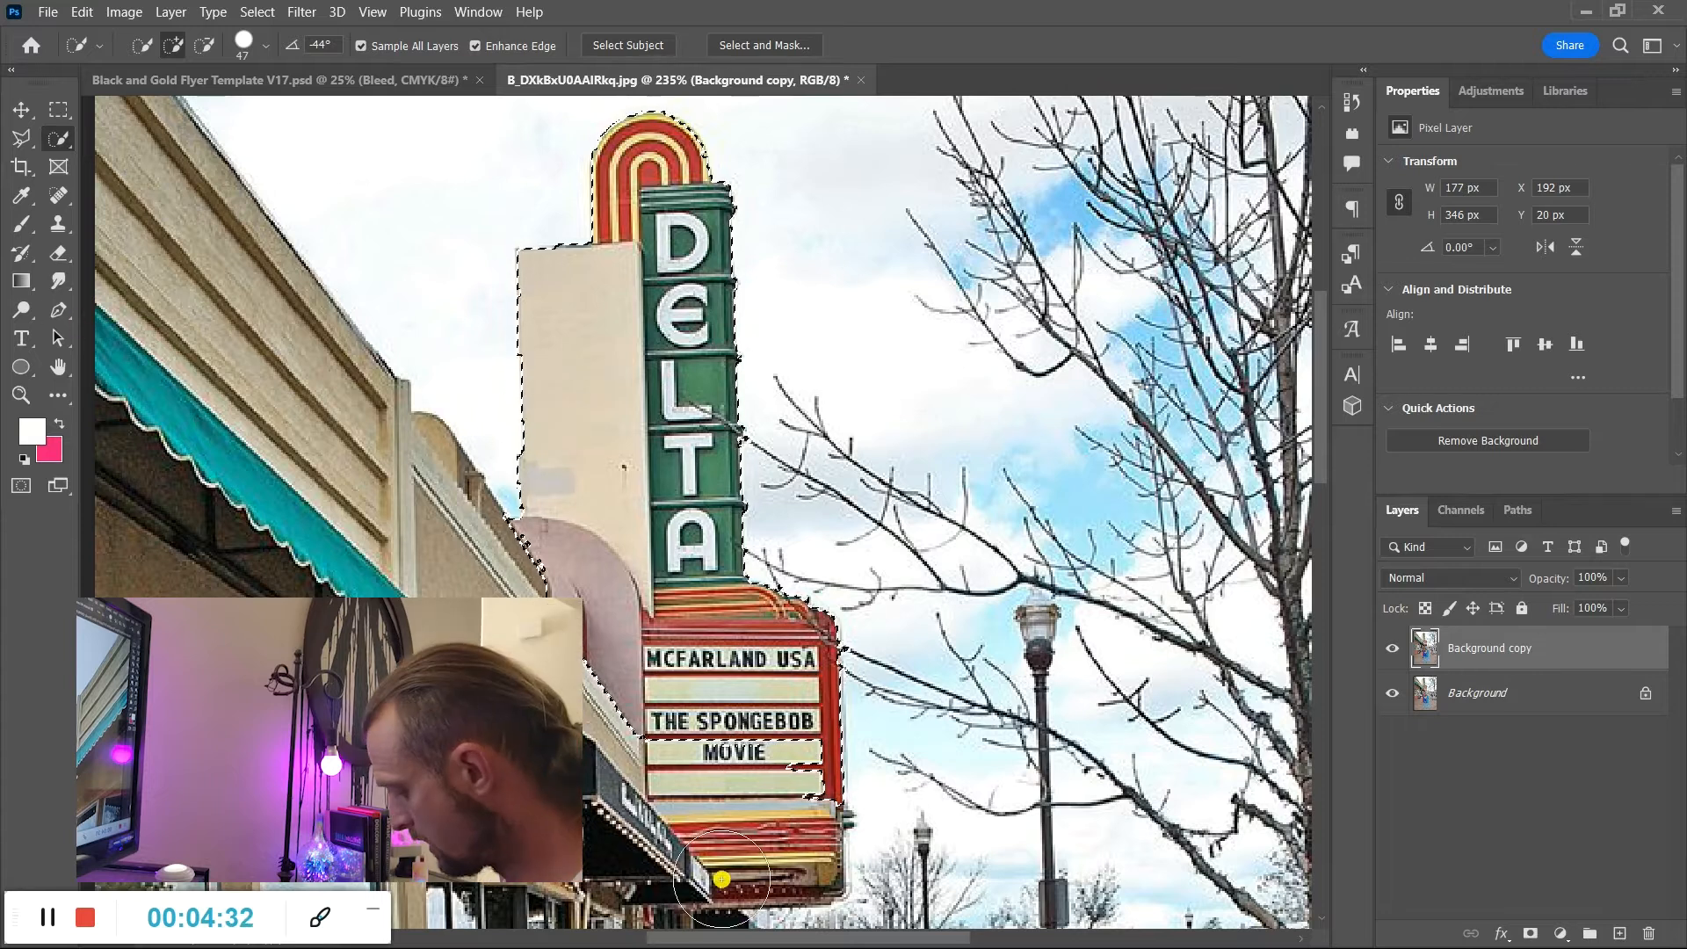
# Set the Quick Selection brush size to 25 px and add the area around the mauve curved wall to the selection.
pyautogui.press('z')
pyautogui.moveTo(555, 565); pyautogui.dragTo(666, 665)
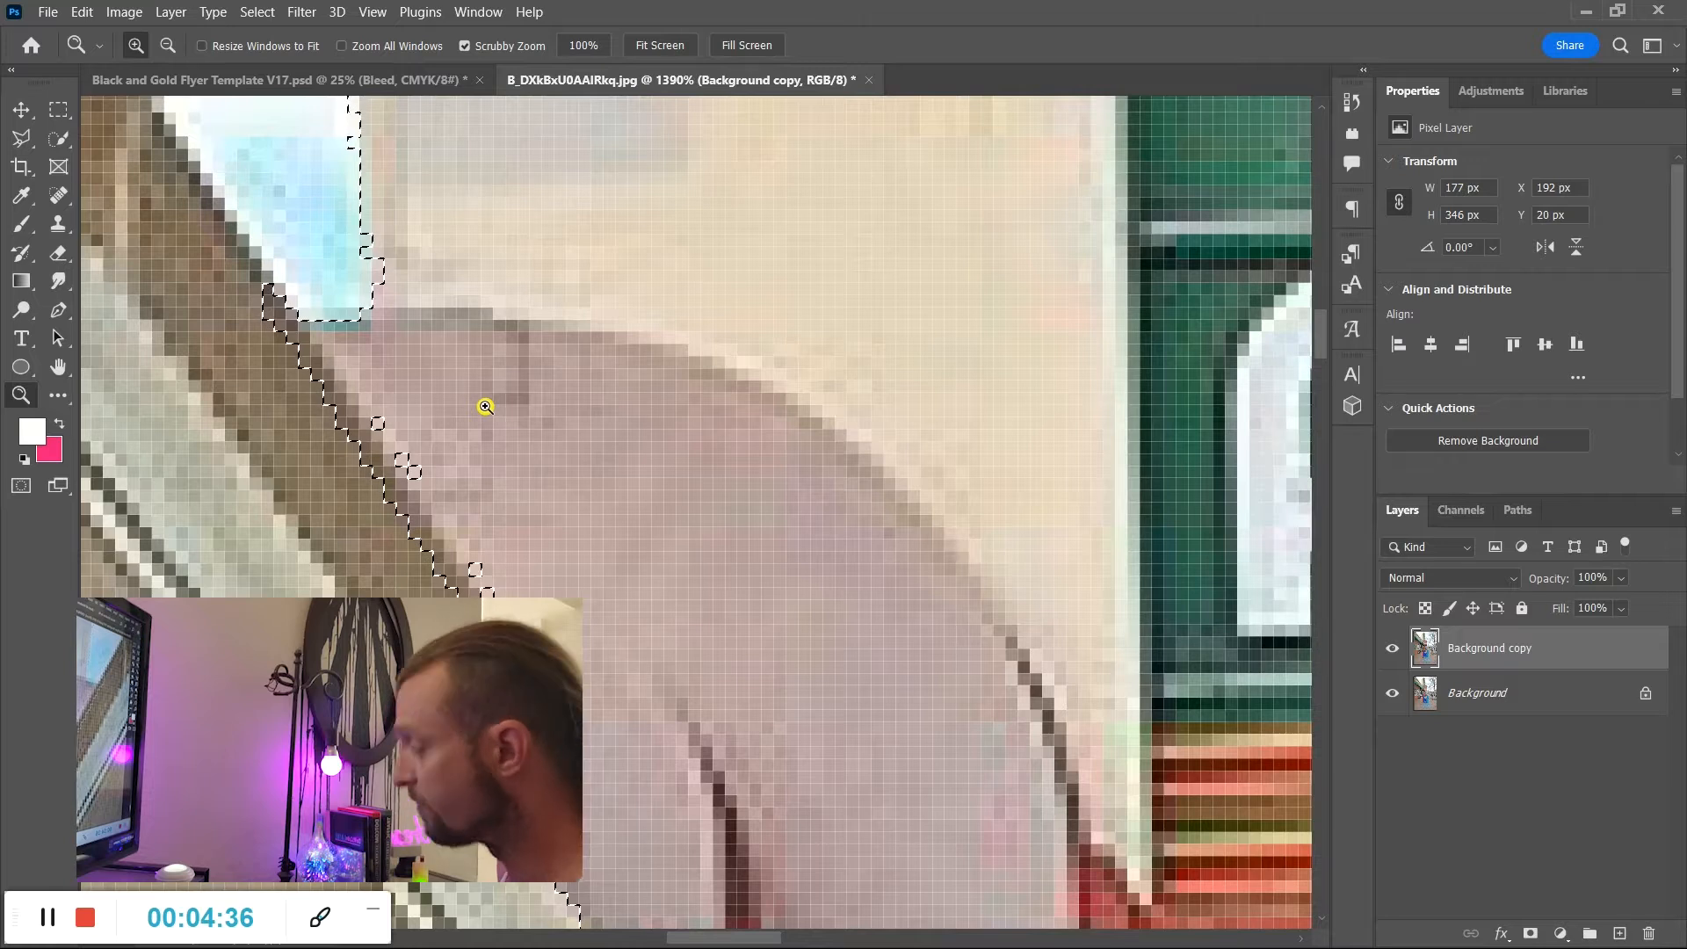
pyautogui.press('w')
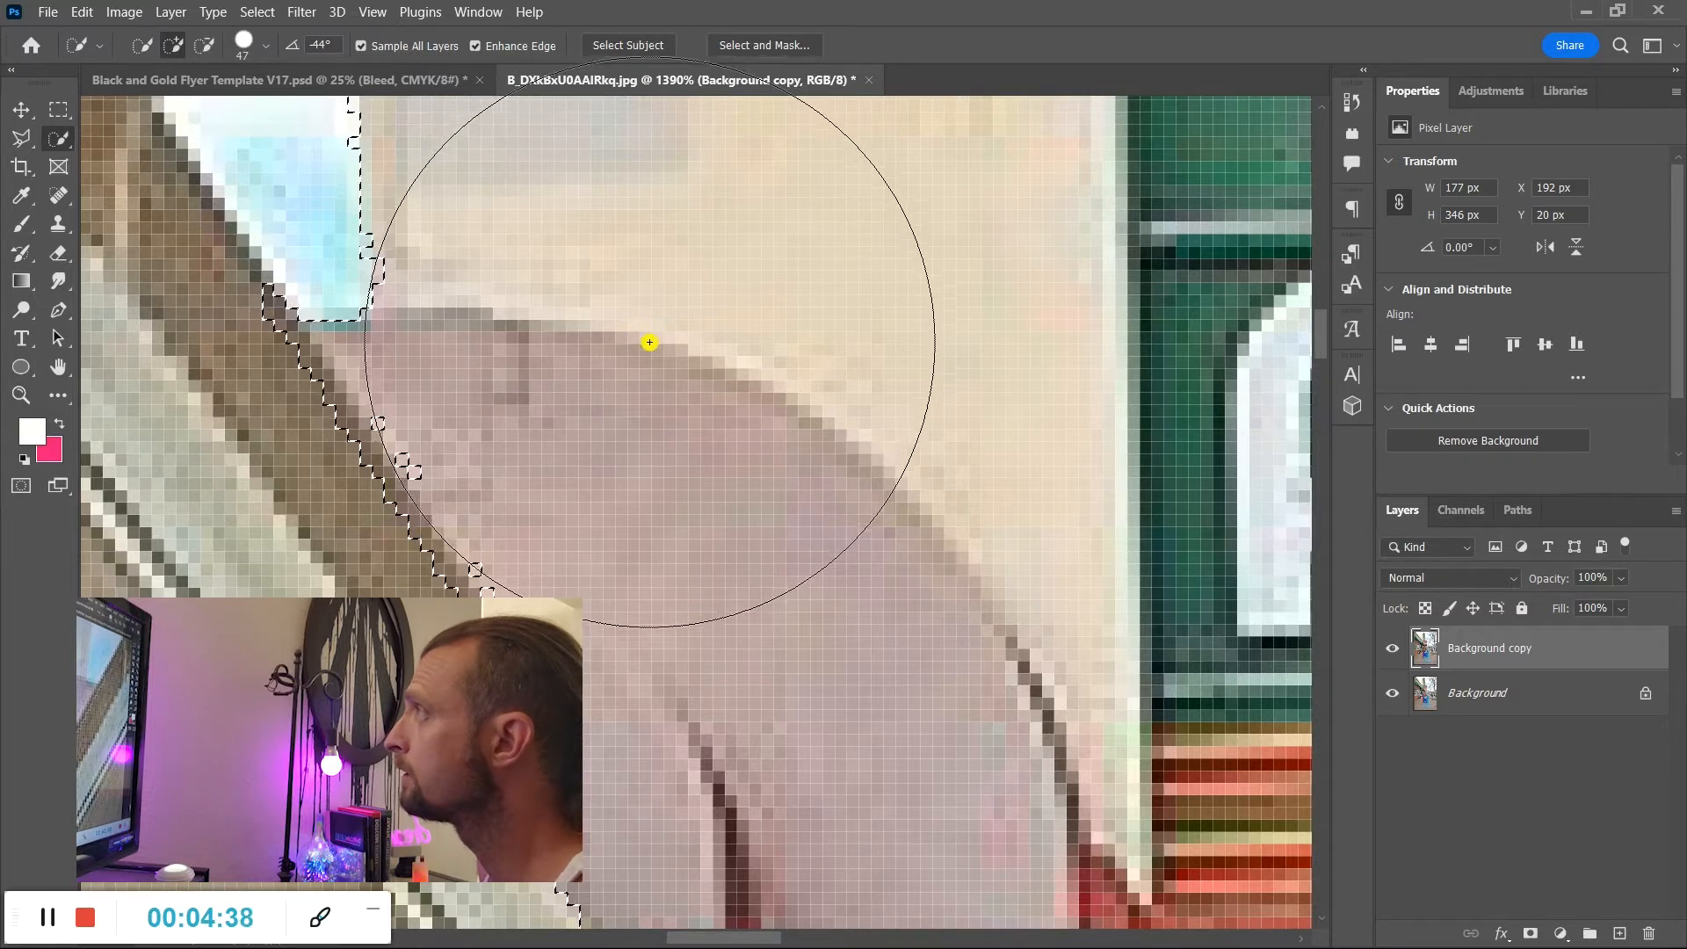
pyautogui.click(266, 46)
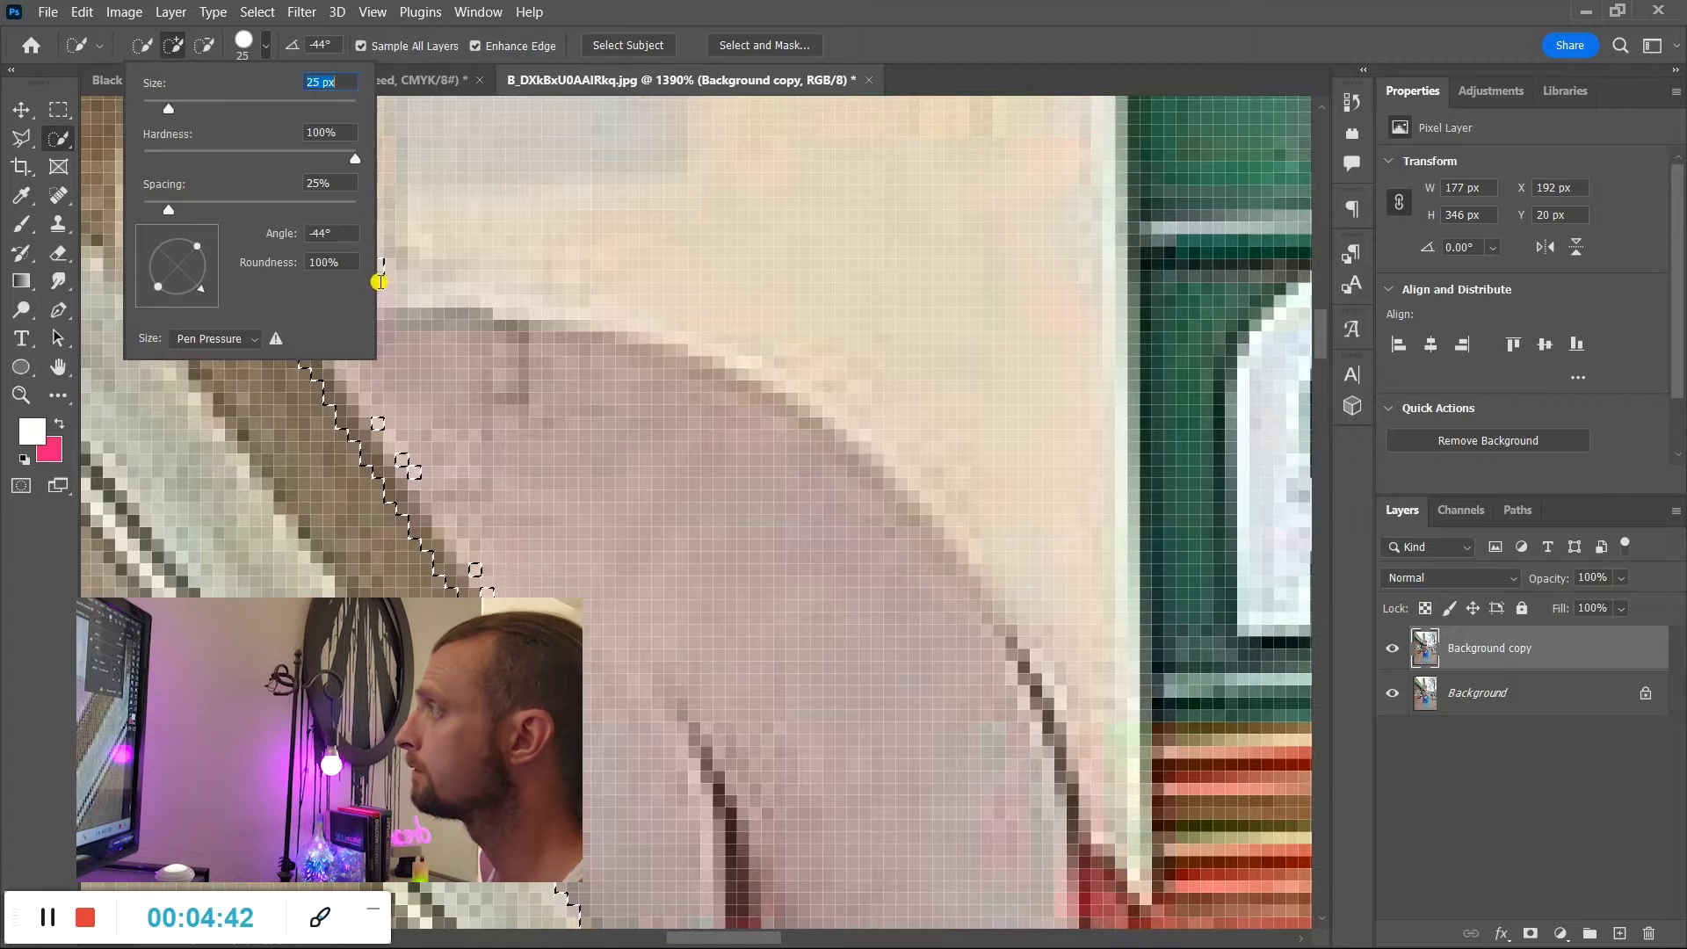
pyautogui.click(501, 365)
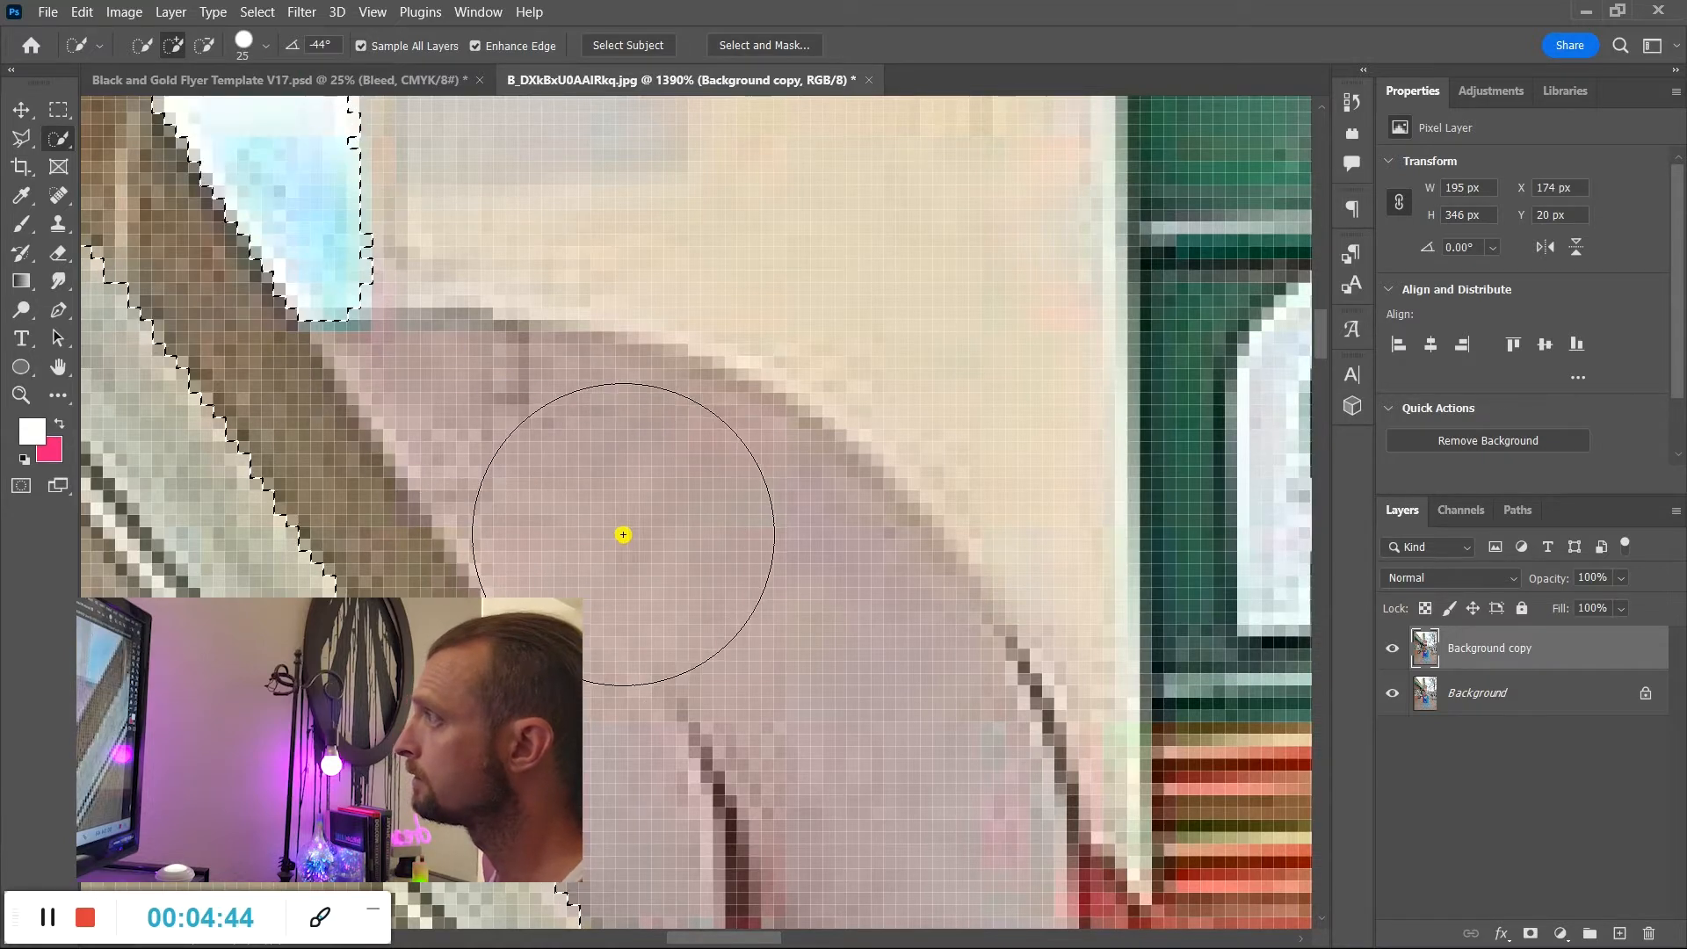
# Subtract the neighbouring roof edge and the sky beside the cream wall from the sign selection.
pyautogui.scroll(-4, 727, 595)
pyautogui.scroll(5, 727, 590)
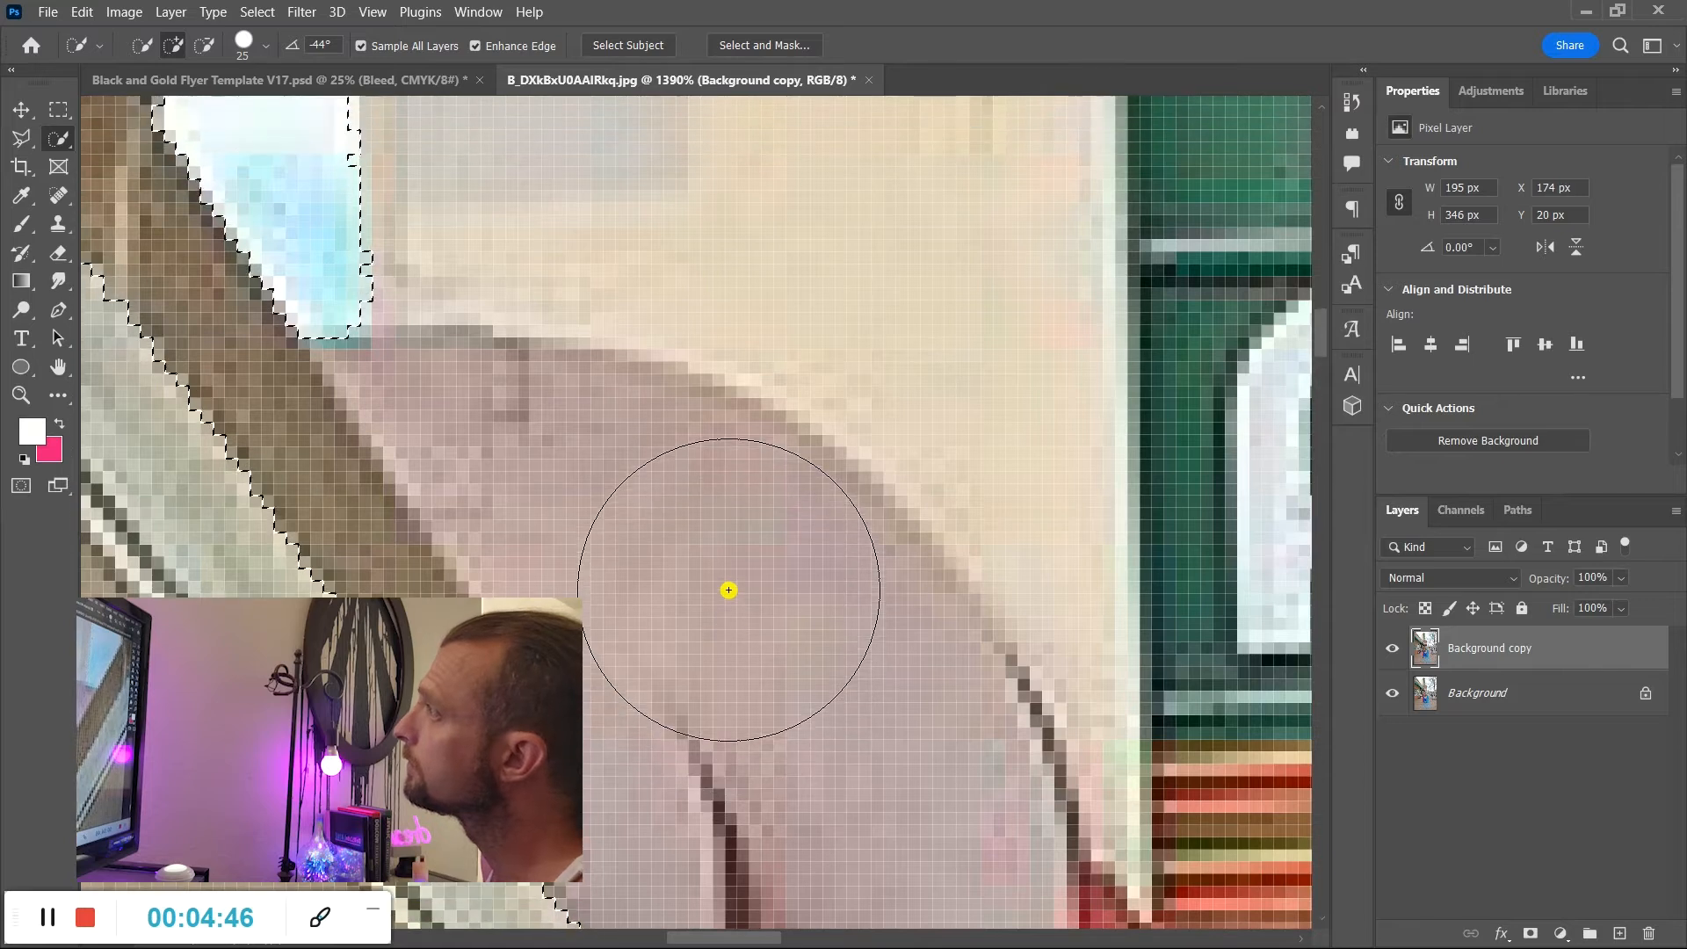
pyautogui.press('alt')
pyautogui.press('alt')
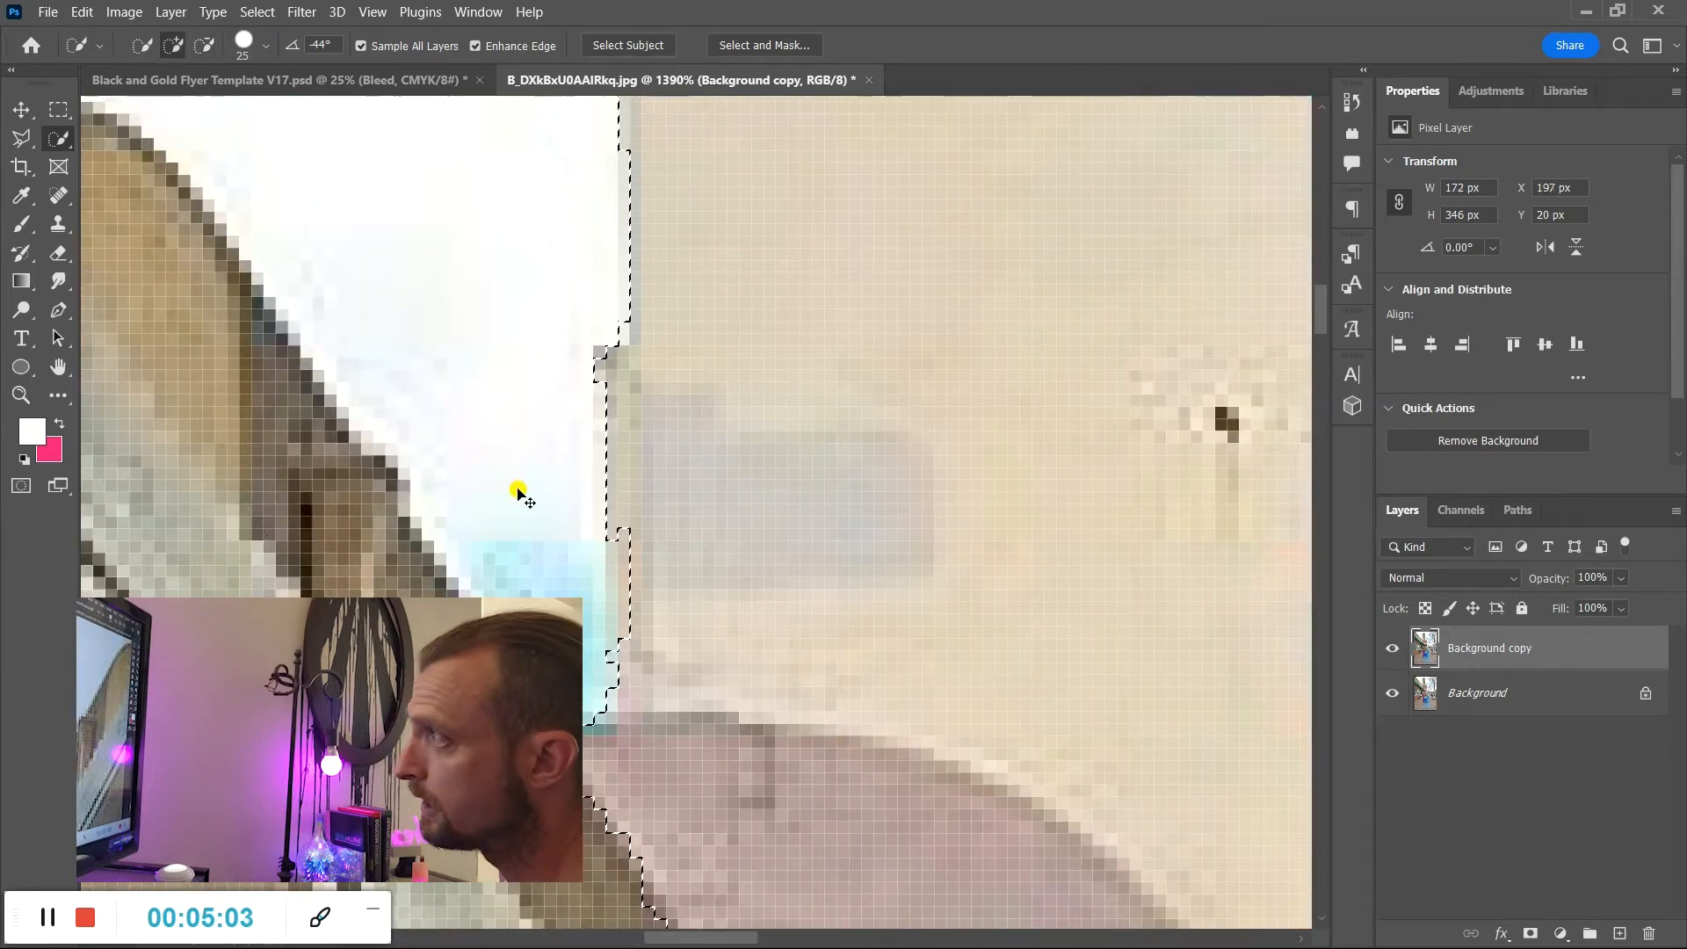
pyautogui.hscroll(4, 519, 489)
pyautogui.hscroll(1, 535, 539)
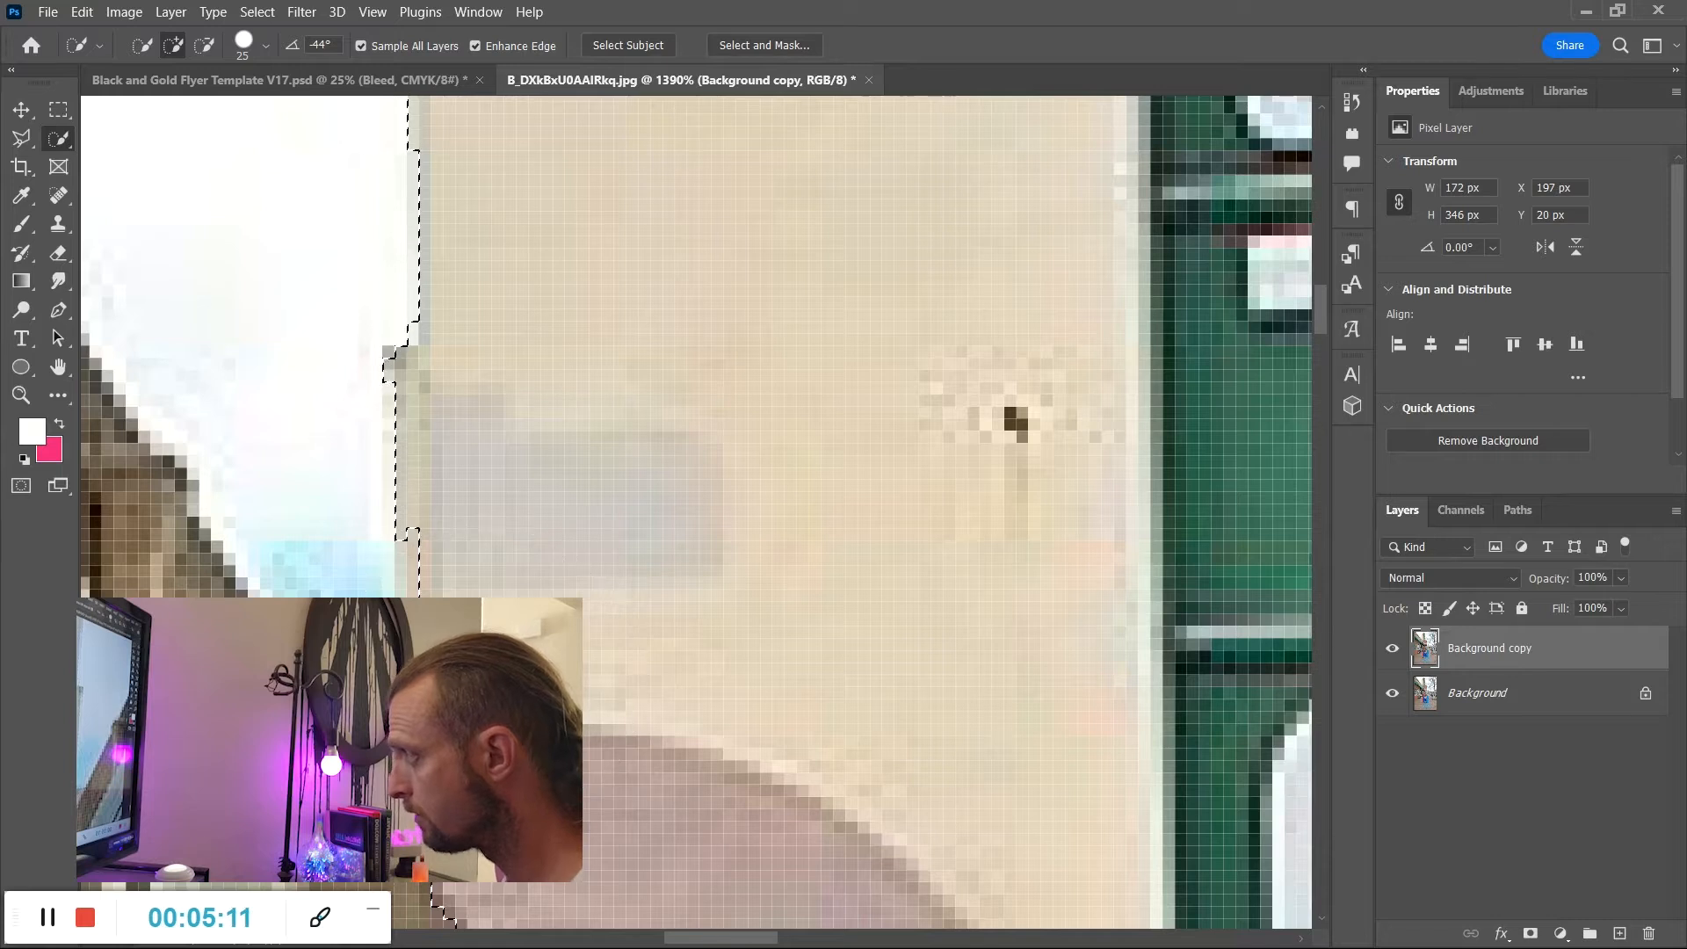
pyautogui.hscroll(-3, 694, 518)
pyautogui.hscroll(4, 694, 518)
pyautogui.scroll(1, 492, 676)
pyautogui.scroll(-5, 492, 676)
pyautogui.scroll(2, 492, 677)
pyautogui.scroll(1, 501, 676)
pyautogui.scroll(-2, 474, 659)
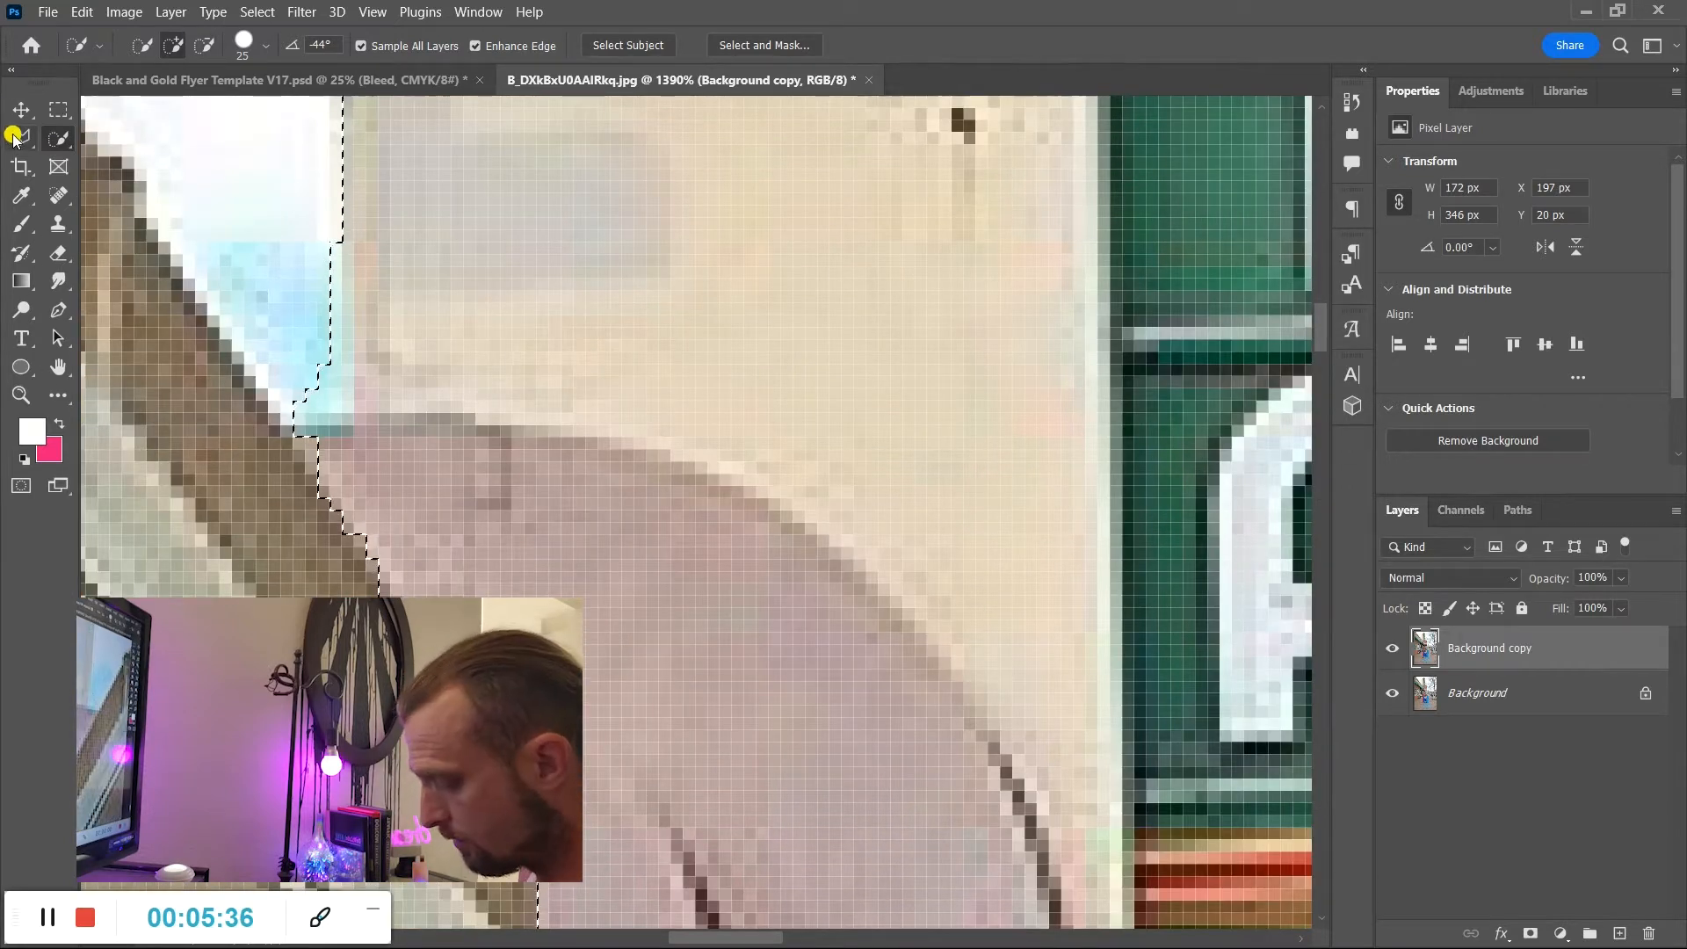
# Subtract the sky strip beside the cream wall and the roof edge along the mauve wall from the selection with the Polygonal Lasso.
pyautogui.click(13, 138)
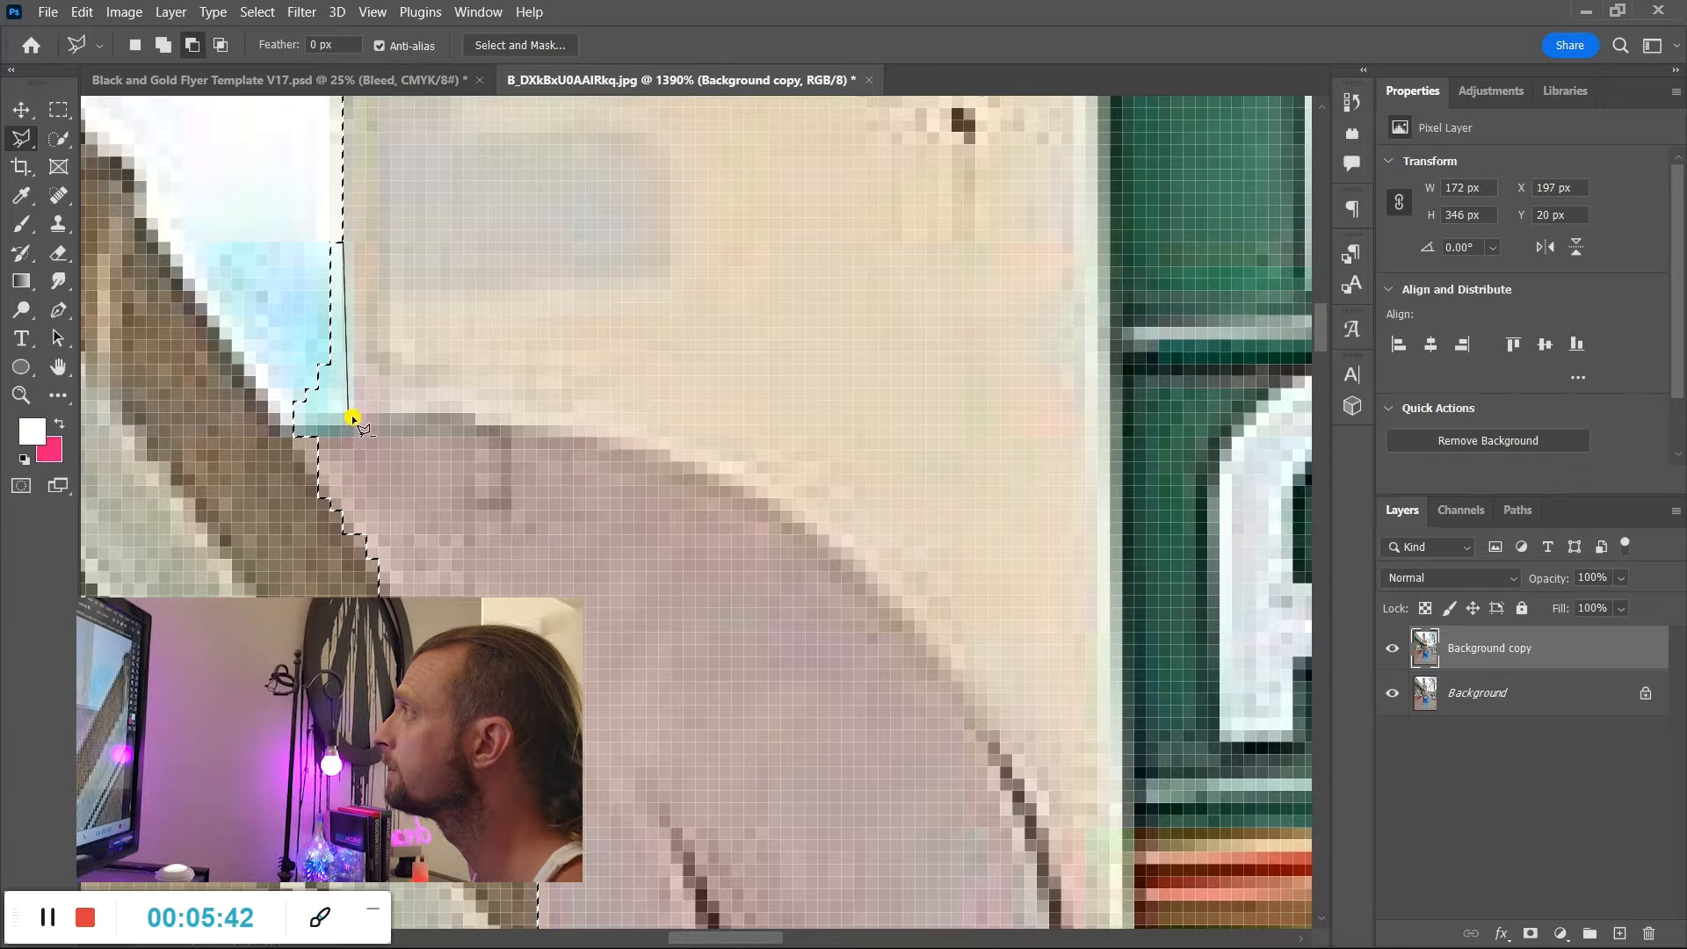
pyautogui.scroll(3, 358, 507)
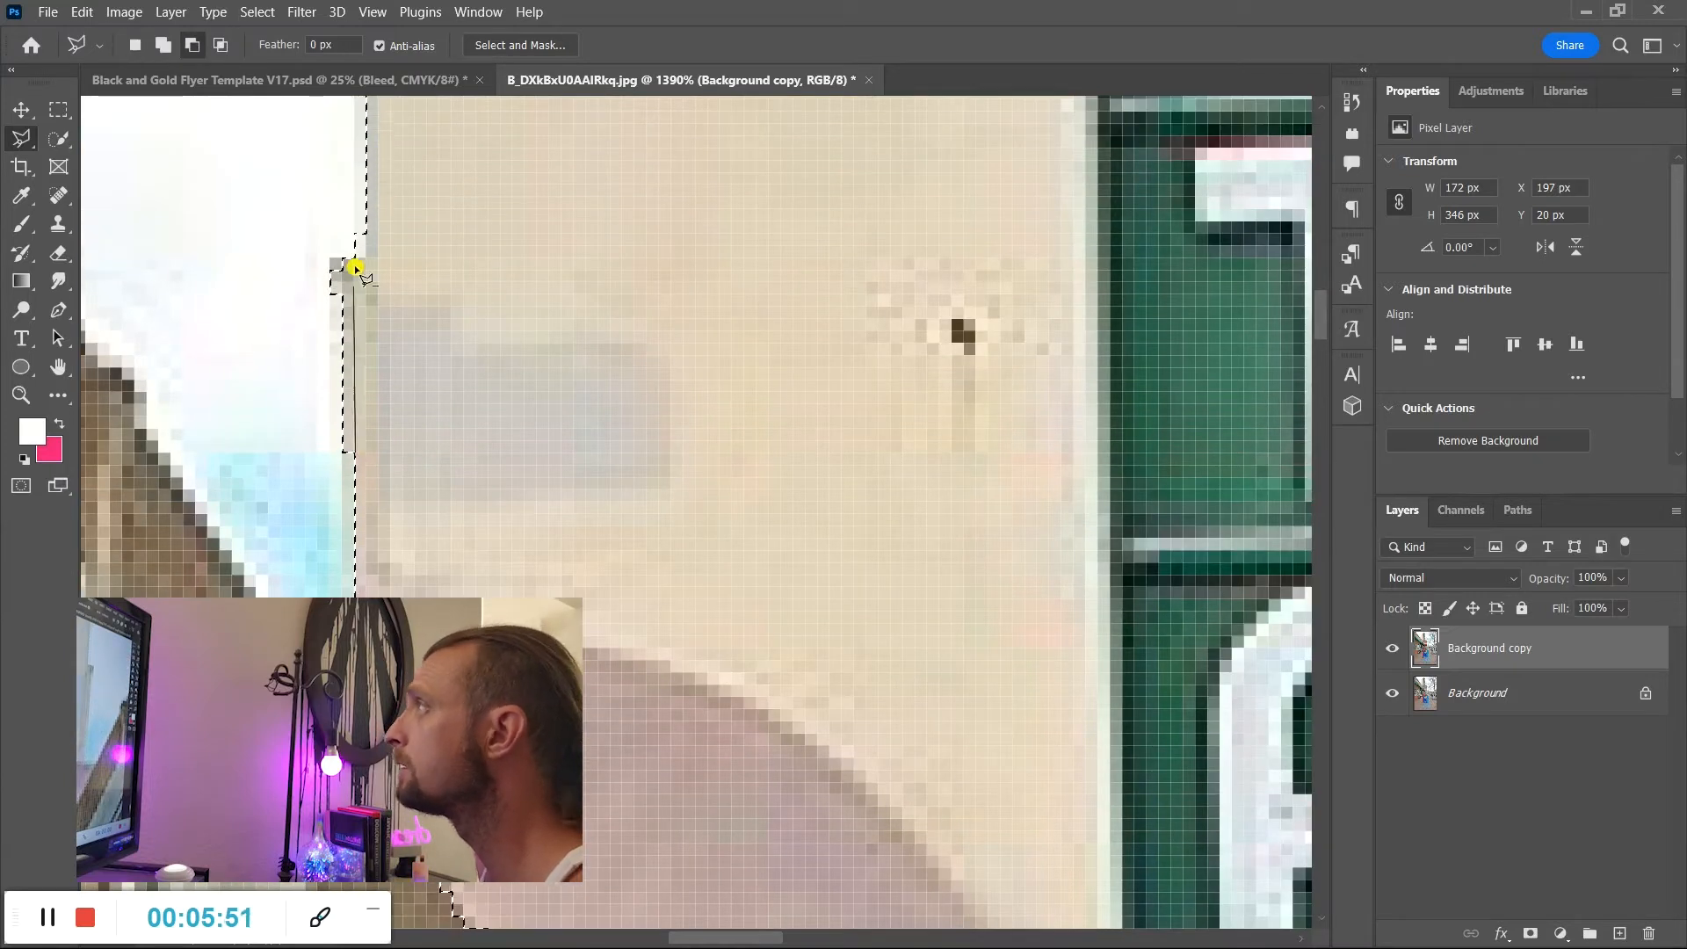
pyautogui.scroll(2, 289, 279)
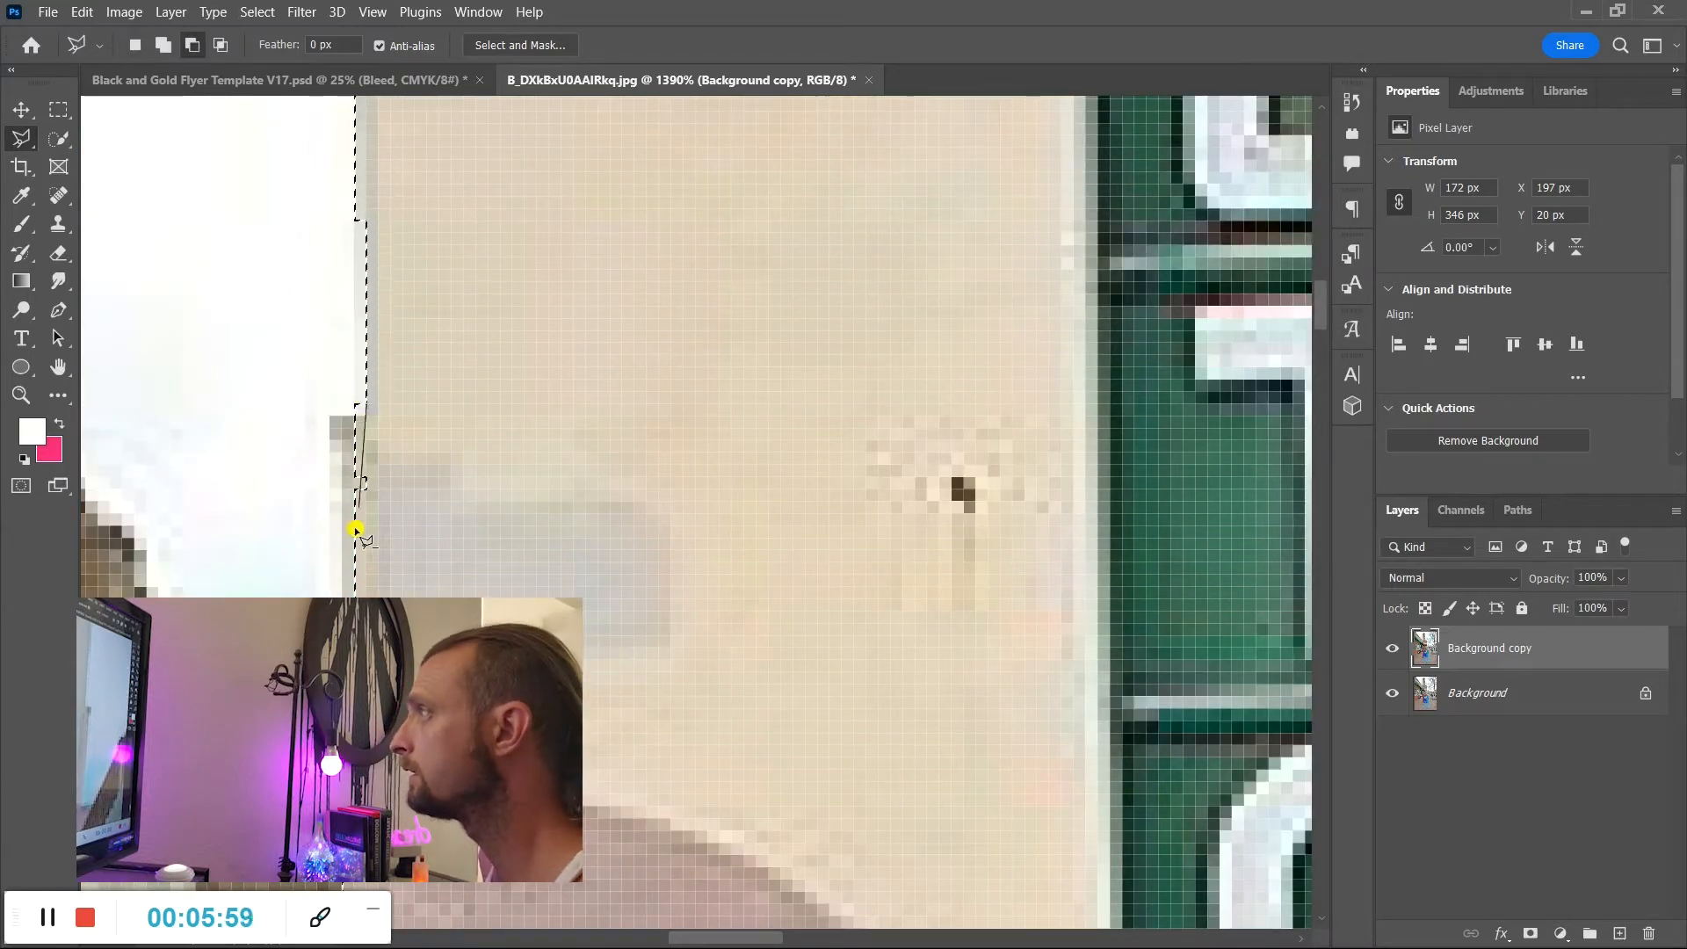
pyautogui.scroll(-5, 229, 193)
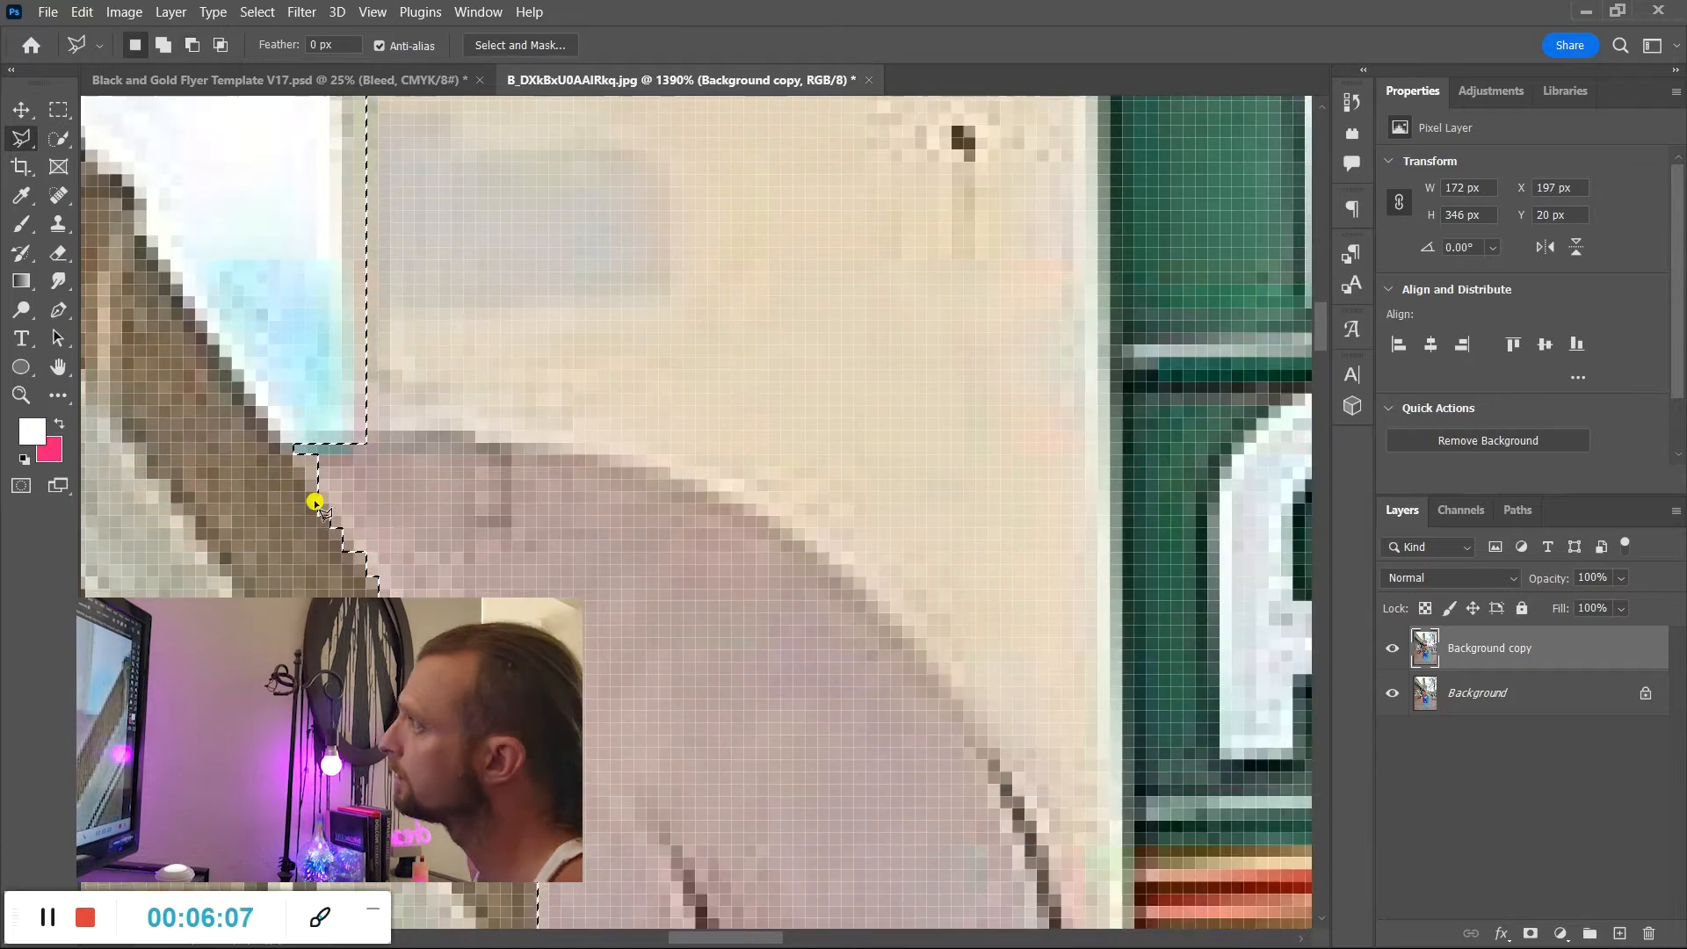
pyautogui.click(366, 445)
pyautogui.scroll(-3, 388, 400)
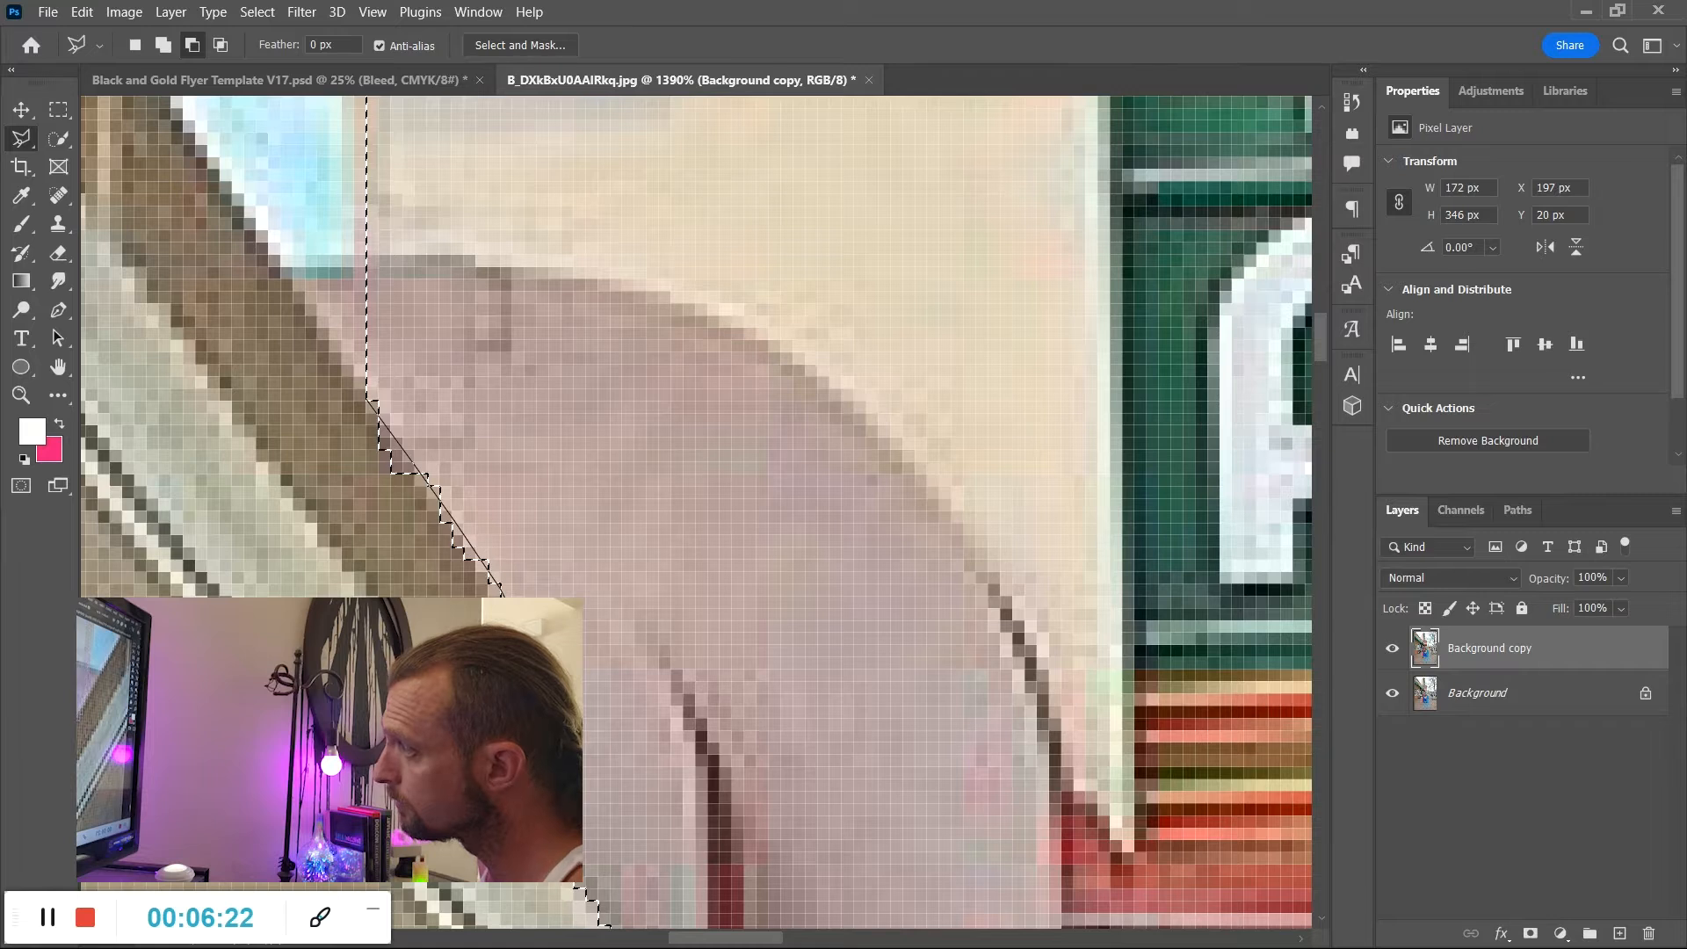
pyautogui.scroll(-9, 761, 621)
pyautogui.hscroll(5, 761, 622)
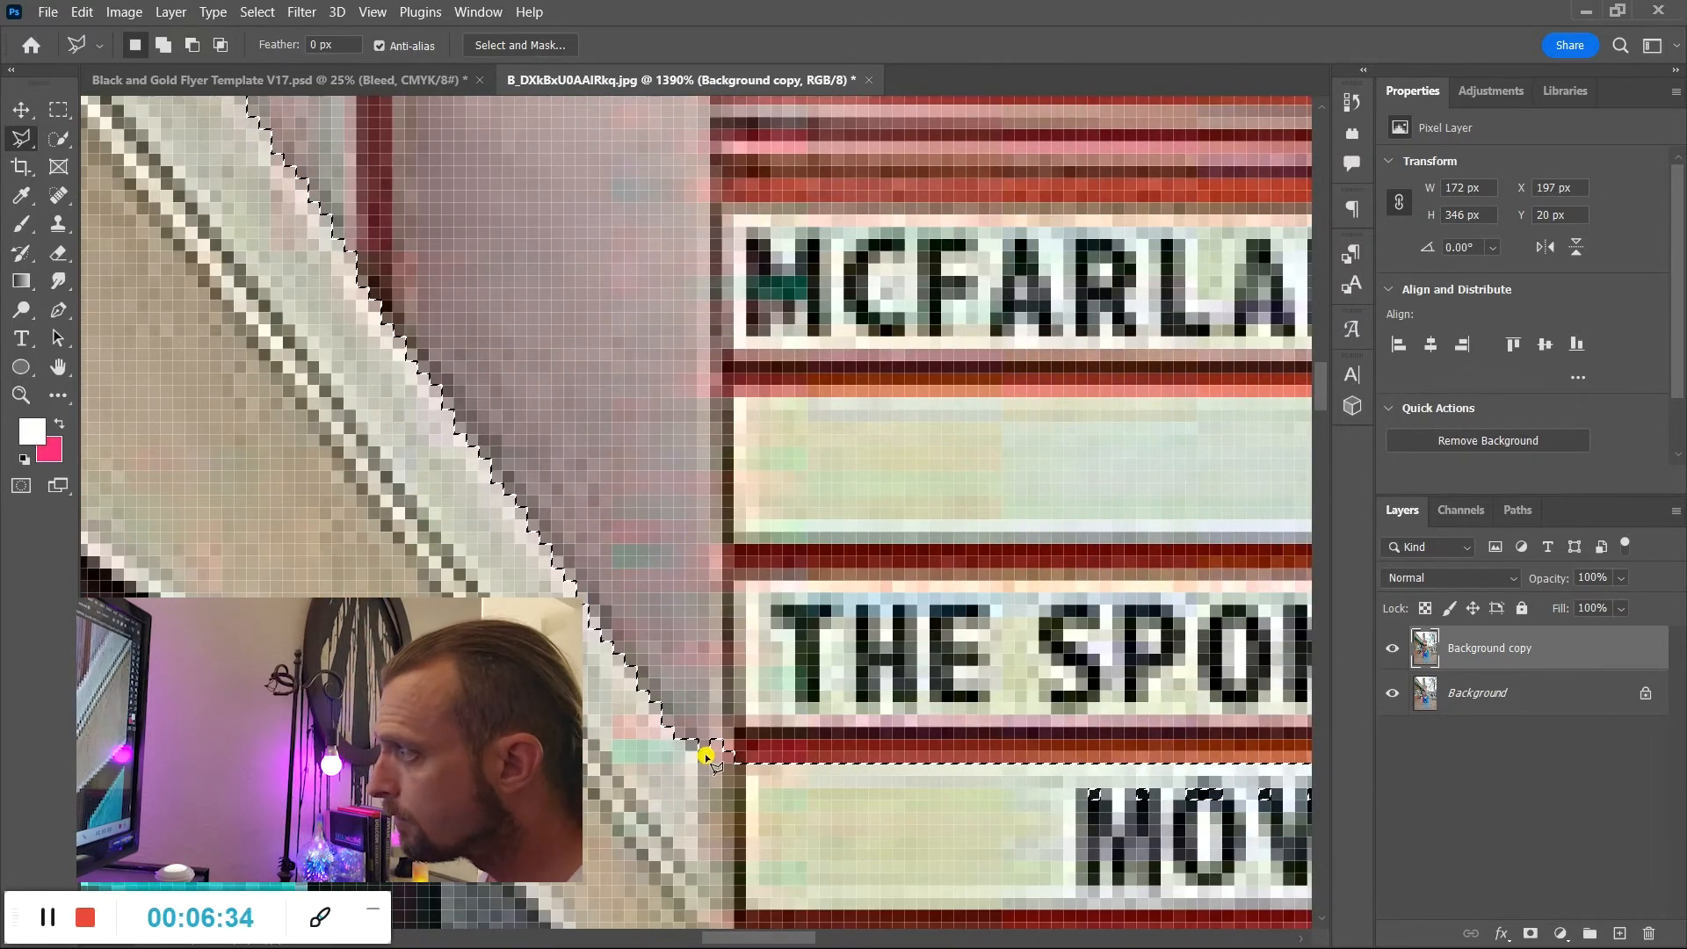
pyautogui.click(706, 754)
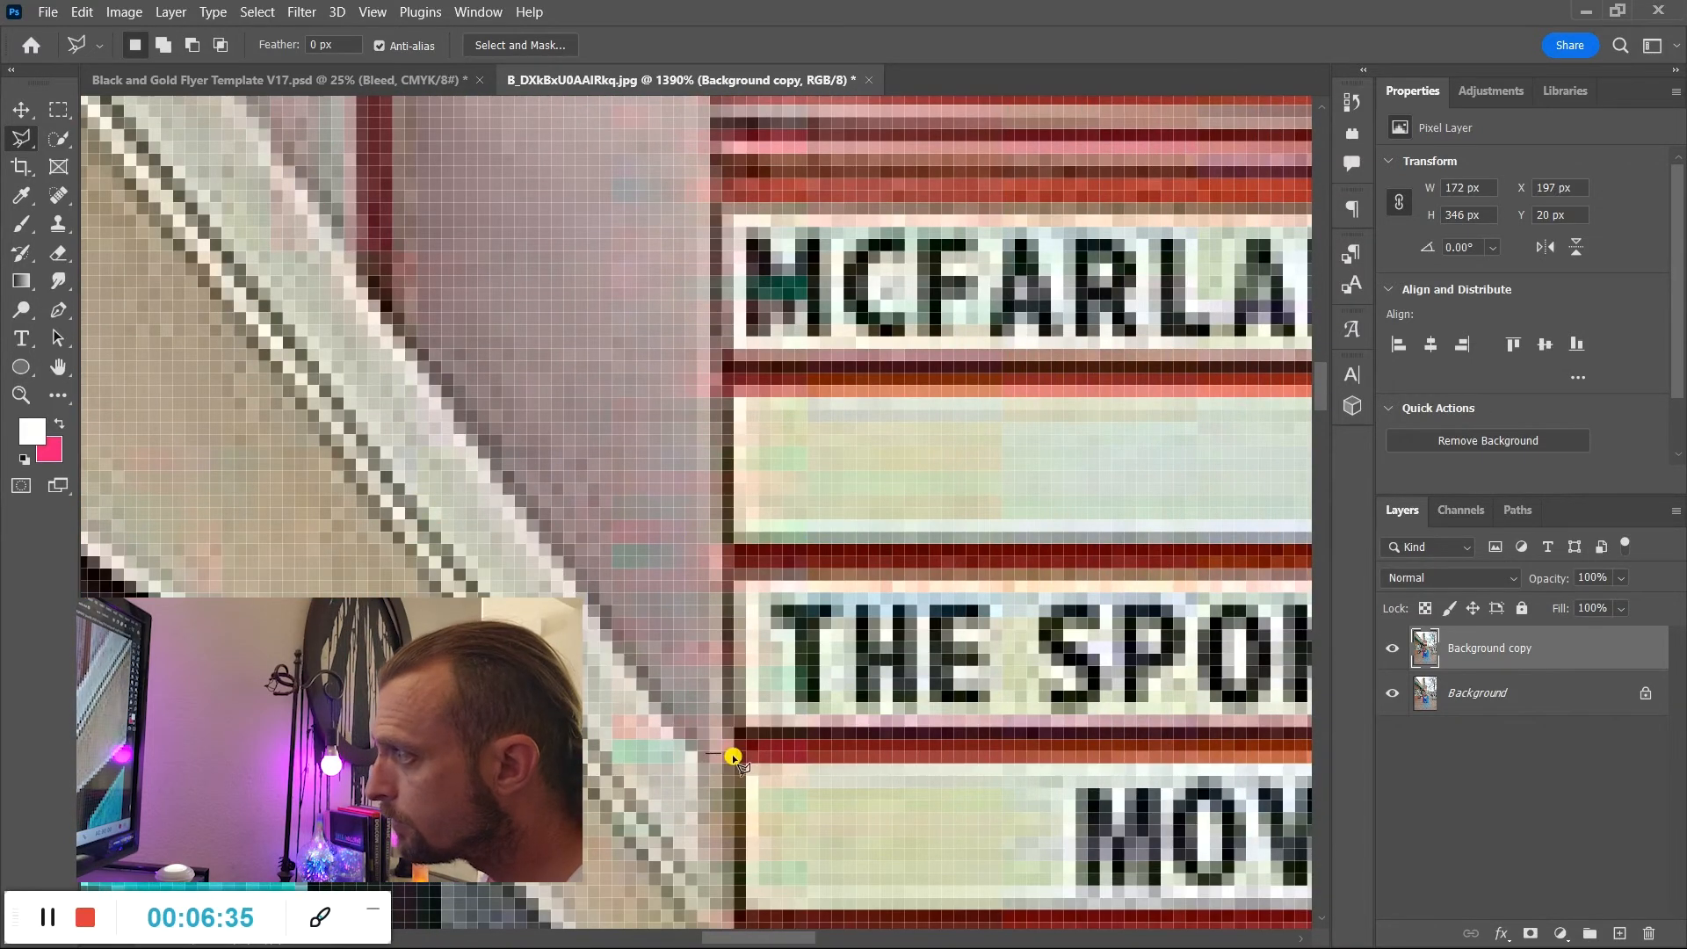
pyautogui.doubleClick(807, 767)
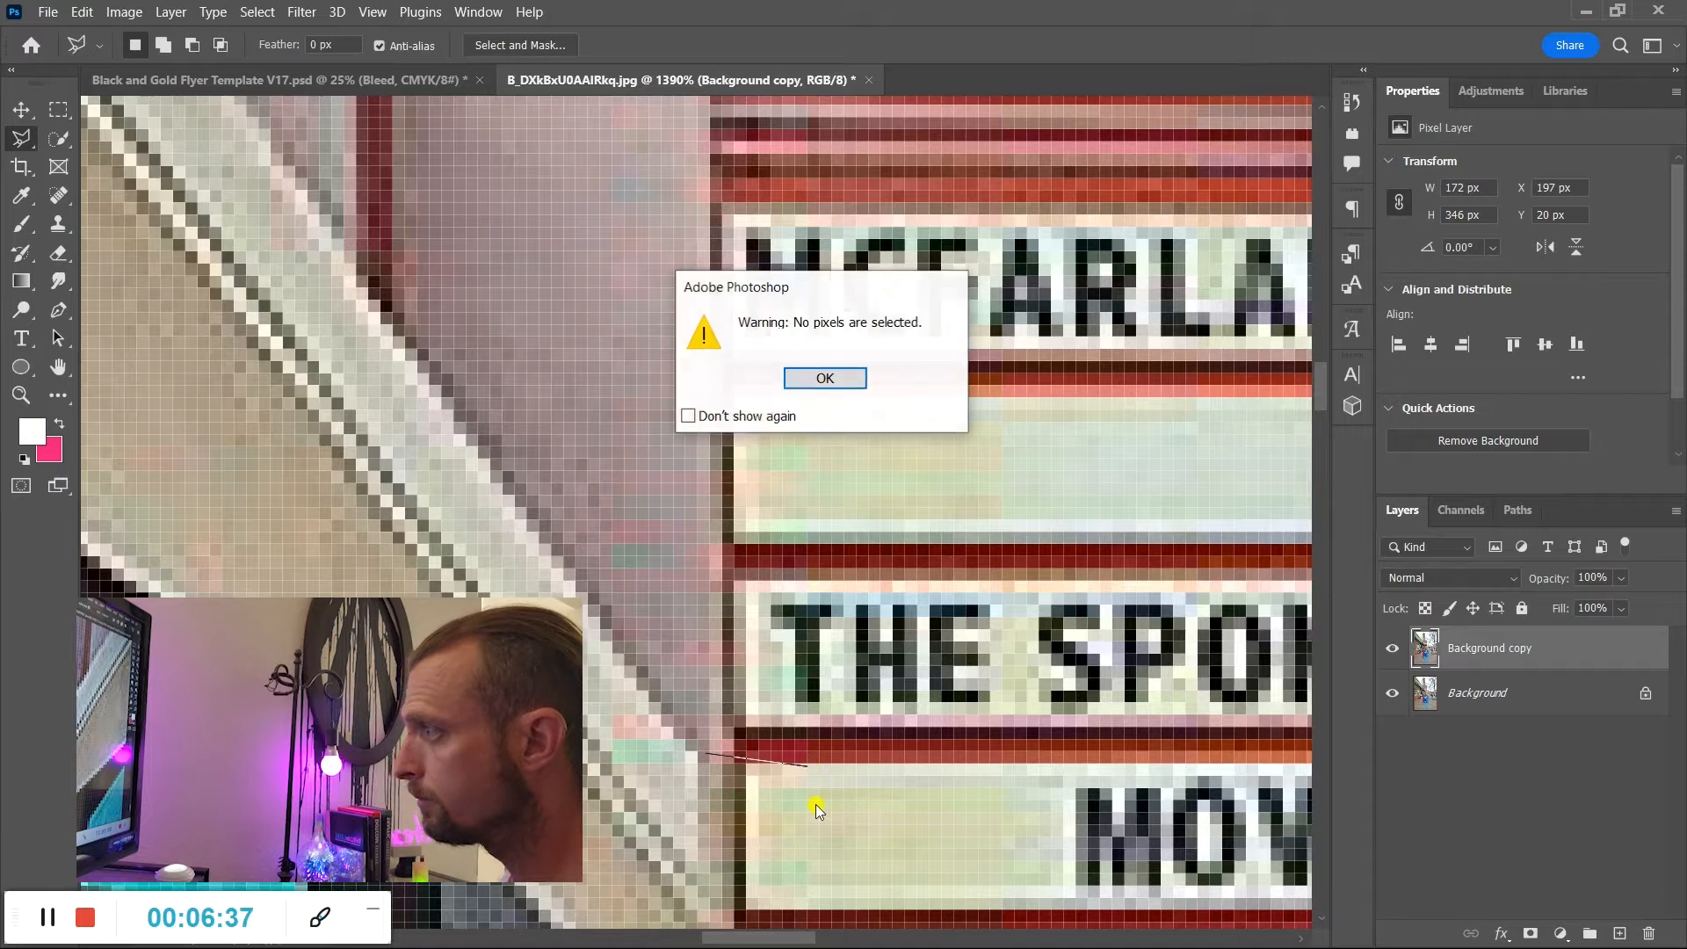
pyautogui.click(849, 380)
pyautogui.hotkey('ctrl', 'z')
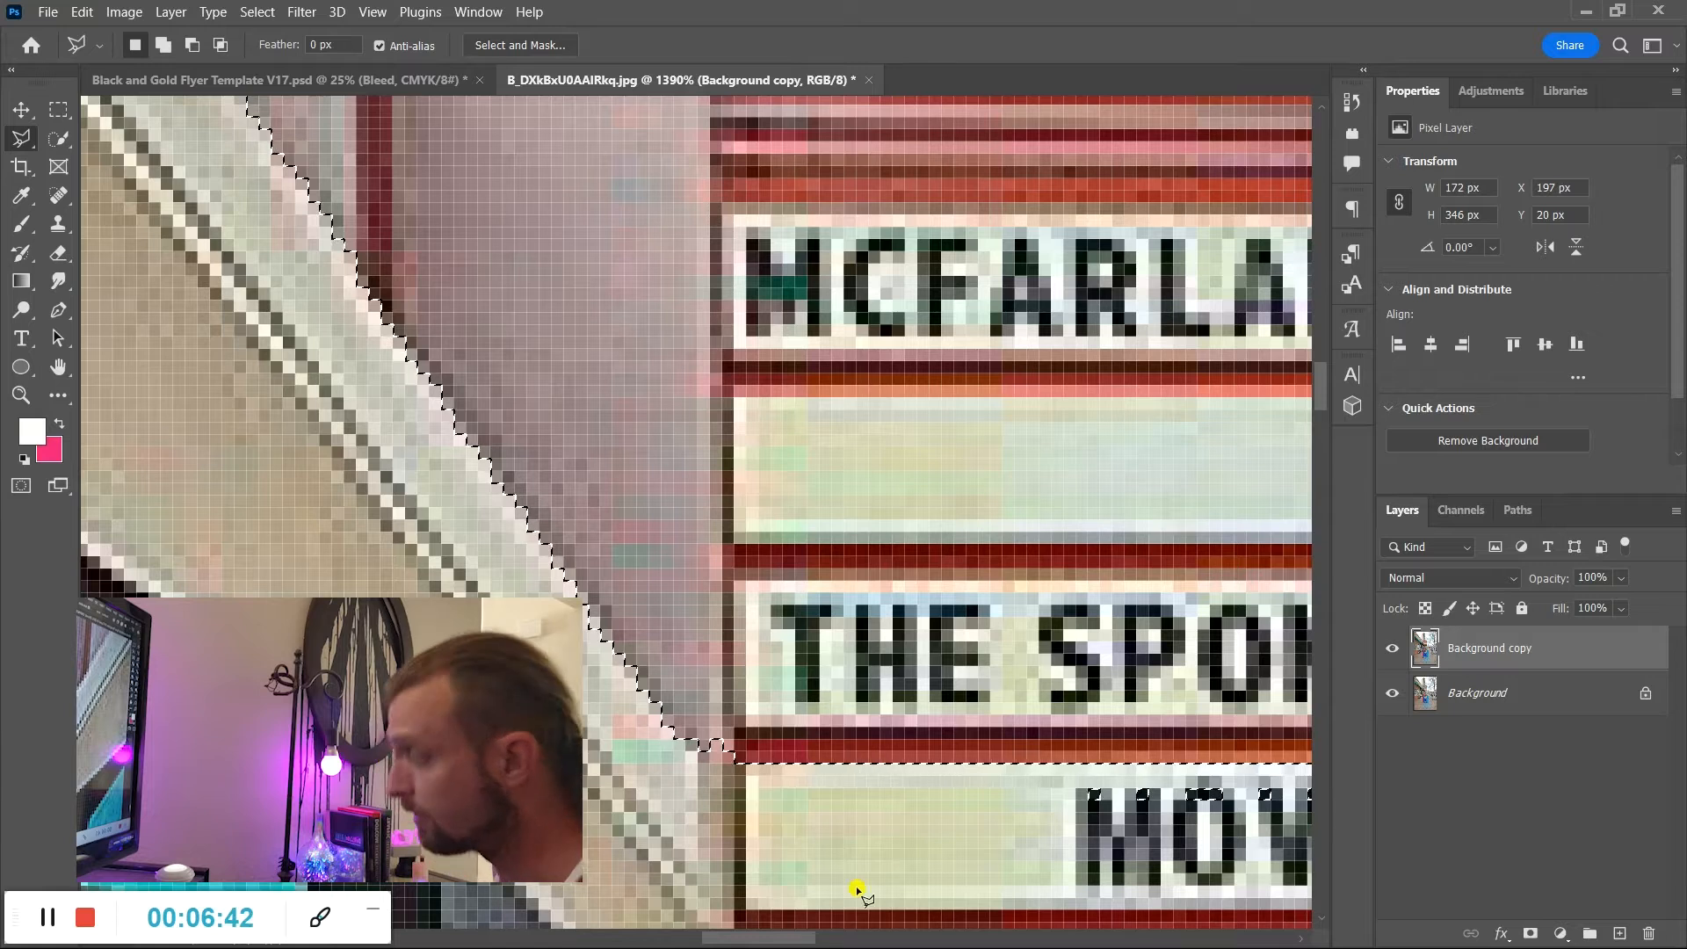
# Add the corner where the base of the mauve wall meets the marquee panels to the selection.
pyautogui.press('shift')
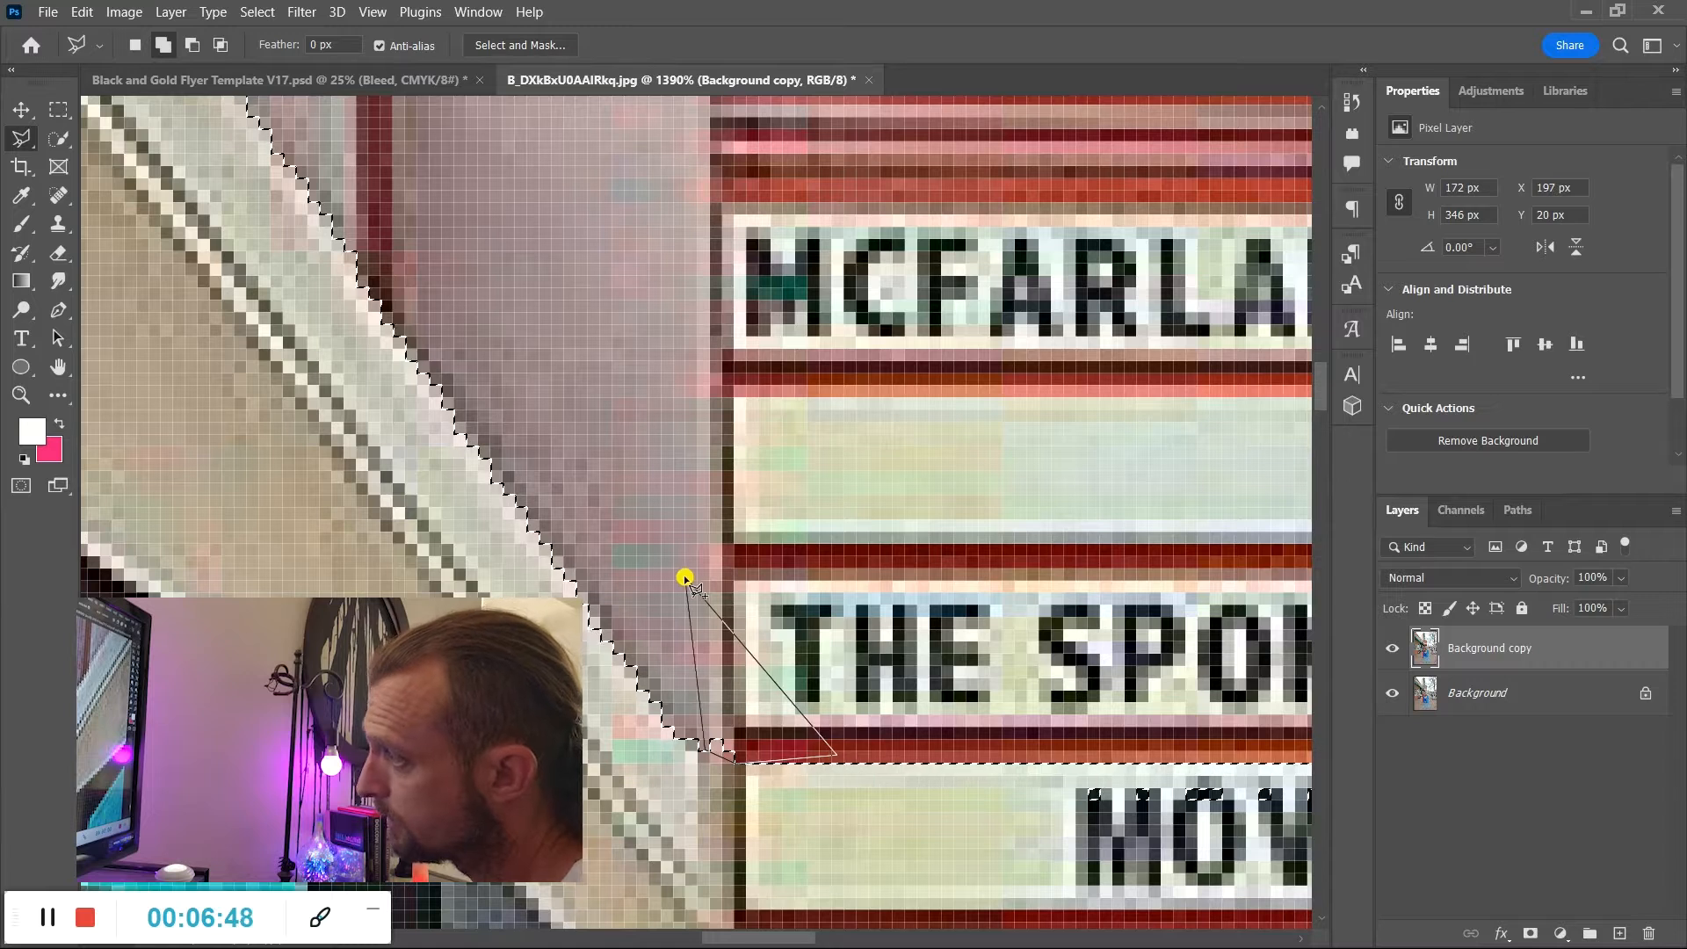
pyautogui.scroll(-2, 738, 767)
pyautogui.scroll(2, 761, 743)
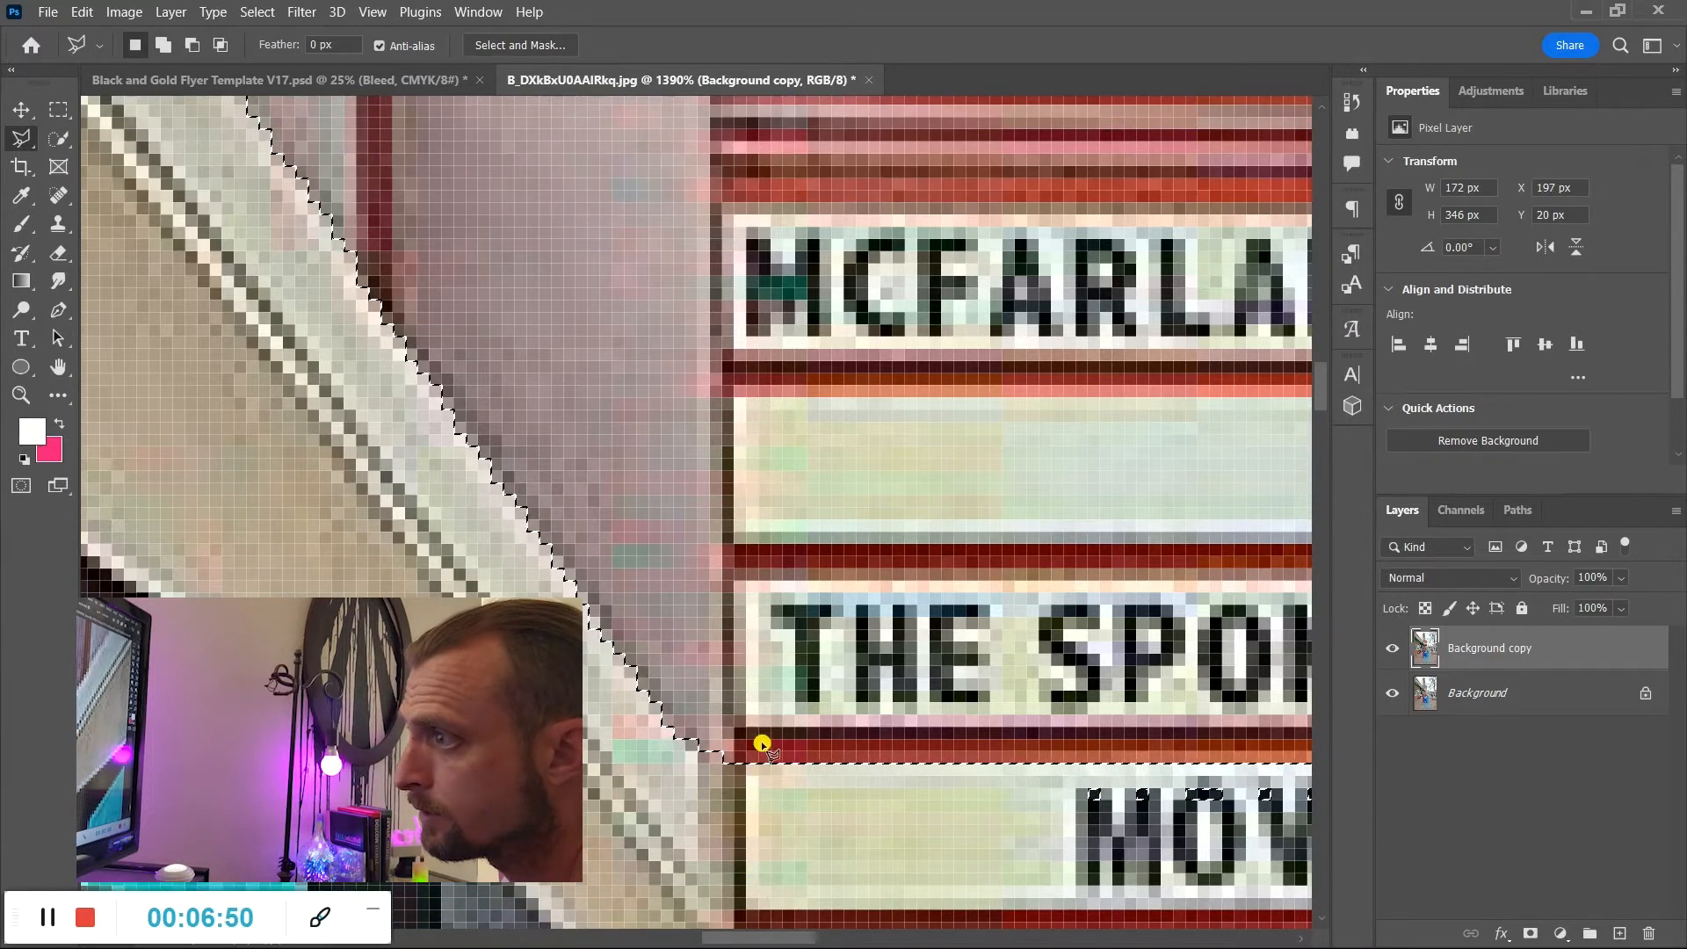
pyautogui.hscroll(3, 859, 806)
pyautogui.hscroll(3, 856, 804)
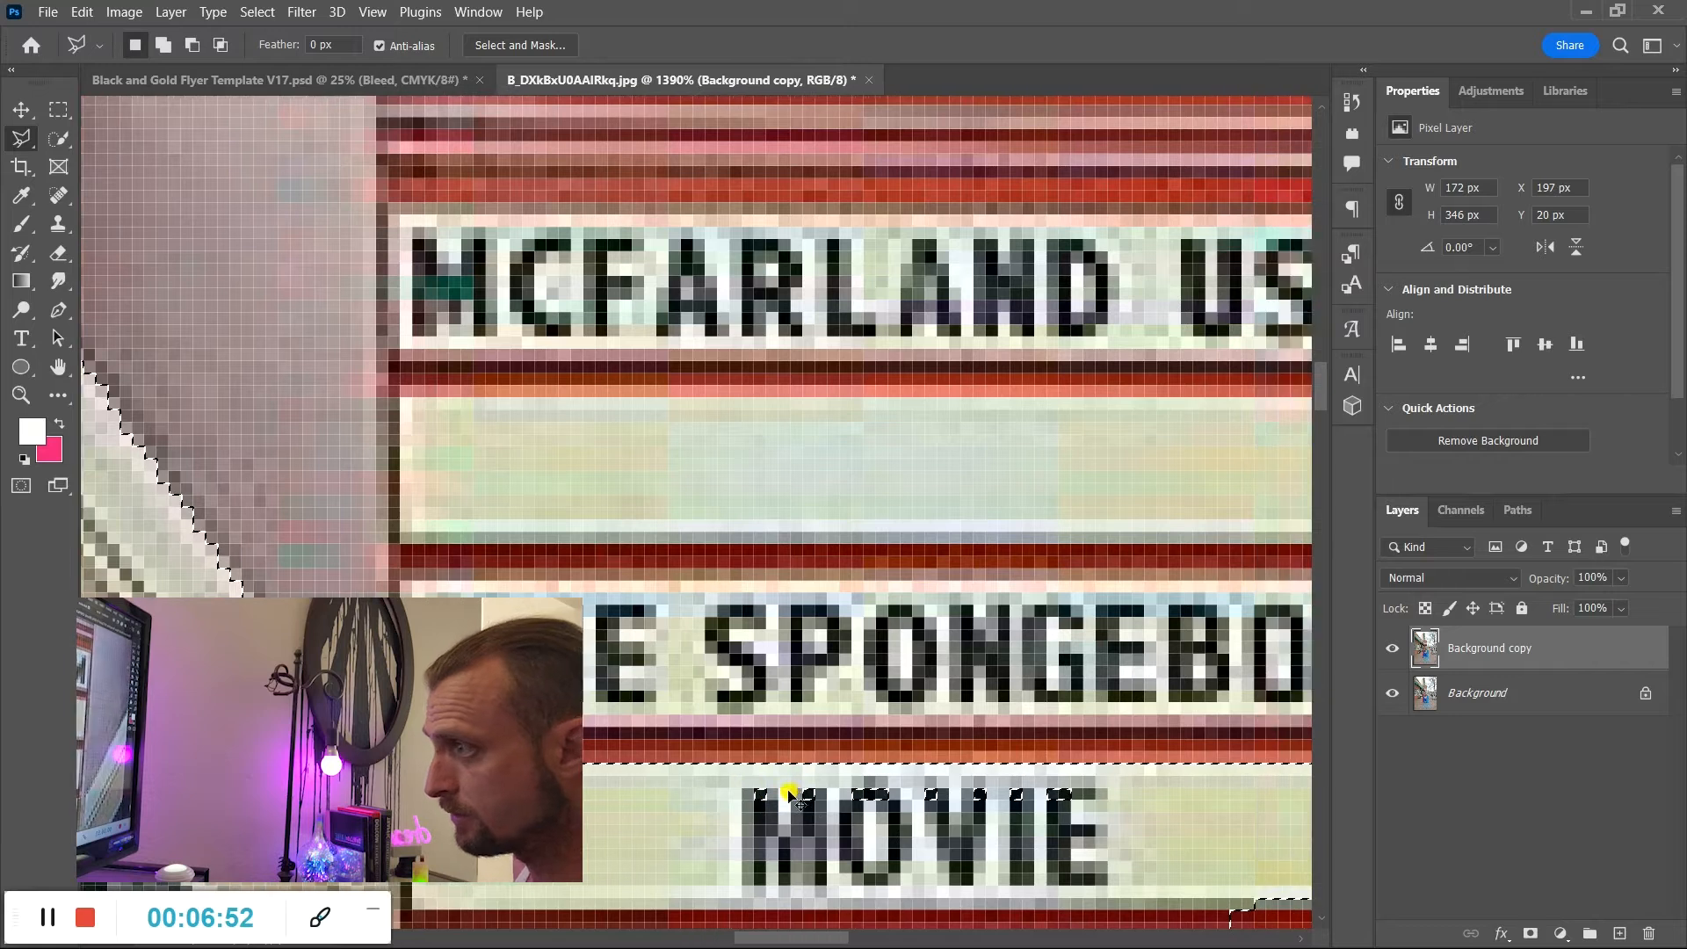
pyautogui.scroll(-2, 753, 788)
pyautogui.scroll(-1, 753, 789)
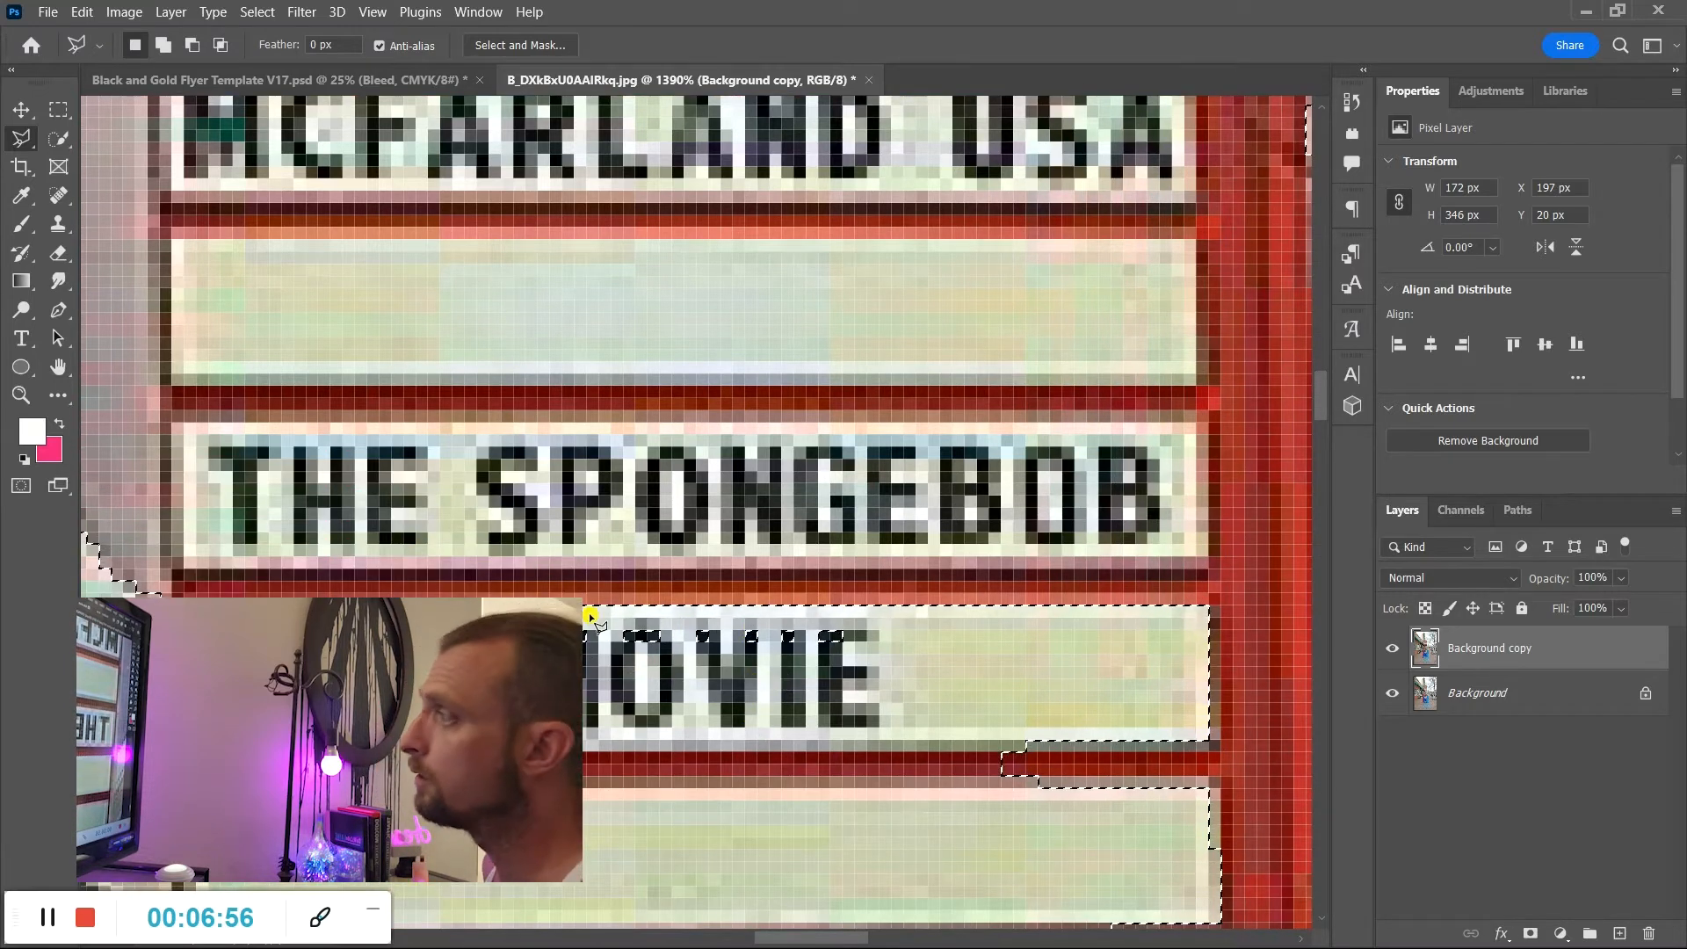
pyautogui.hscroll(1, 527, 605)
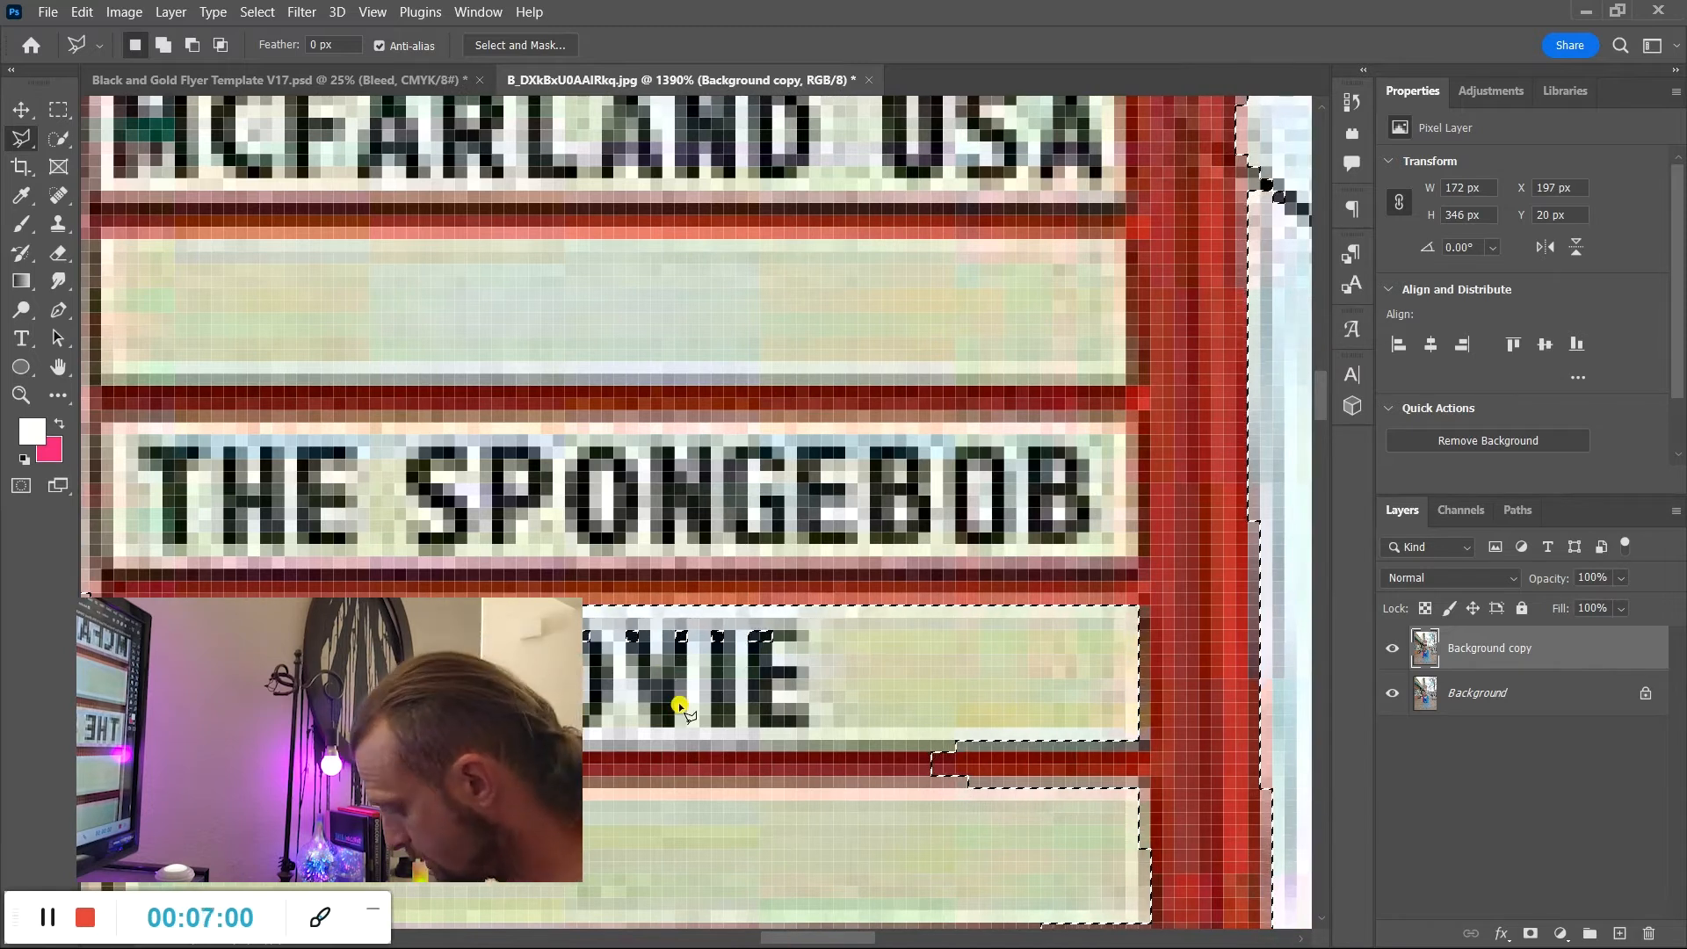
pyautogui.press('alt')
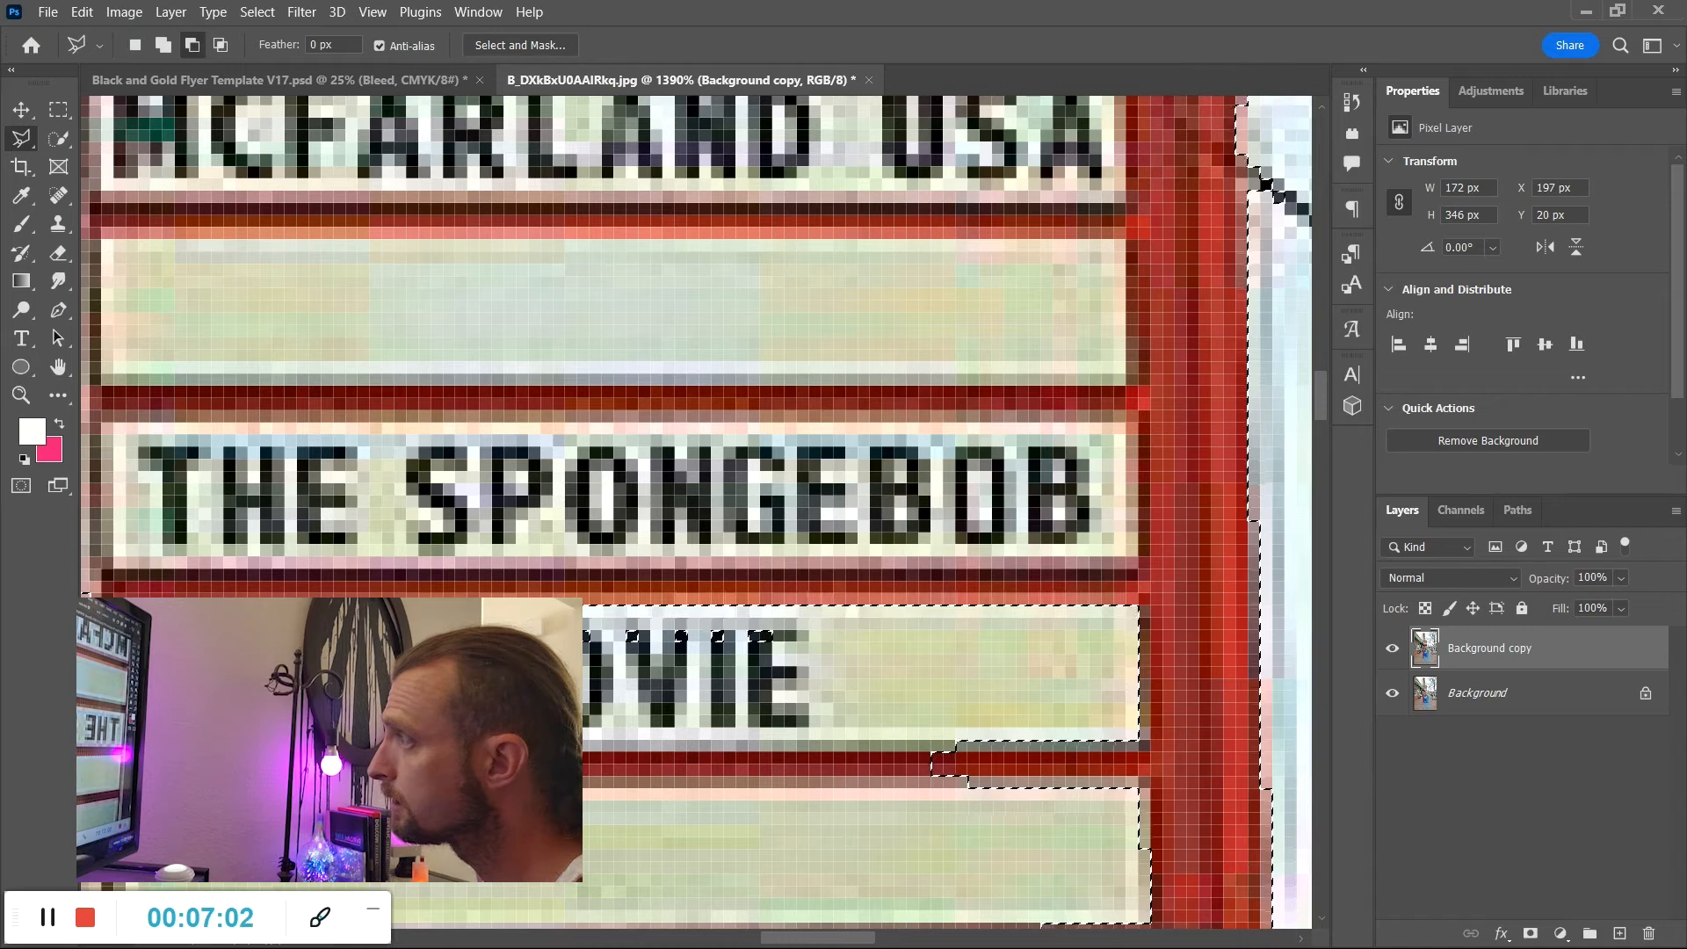
pyautogui.click(919, 675)
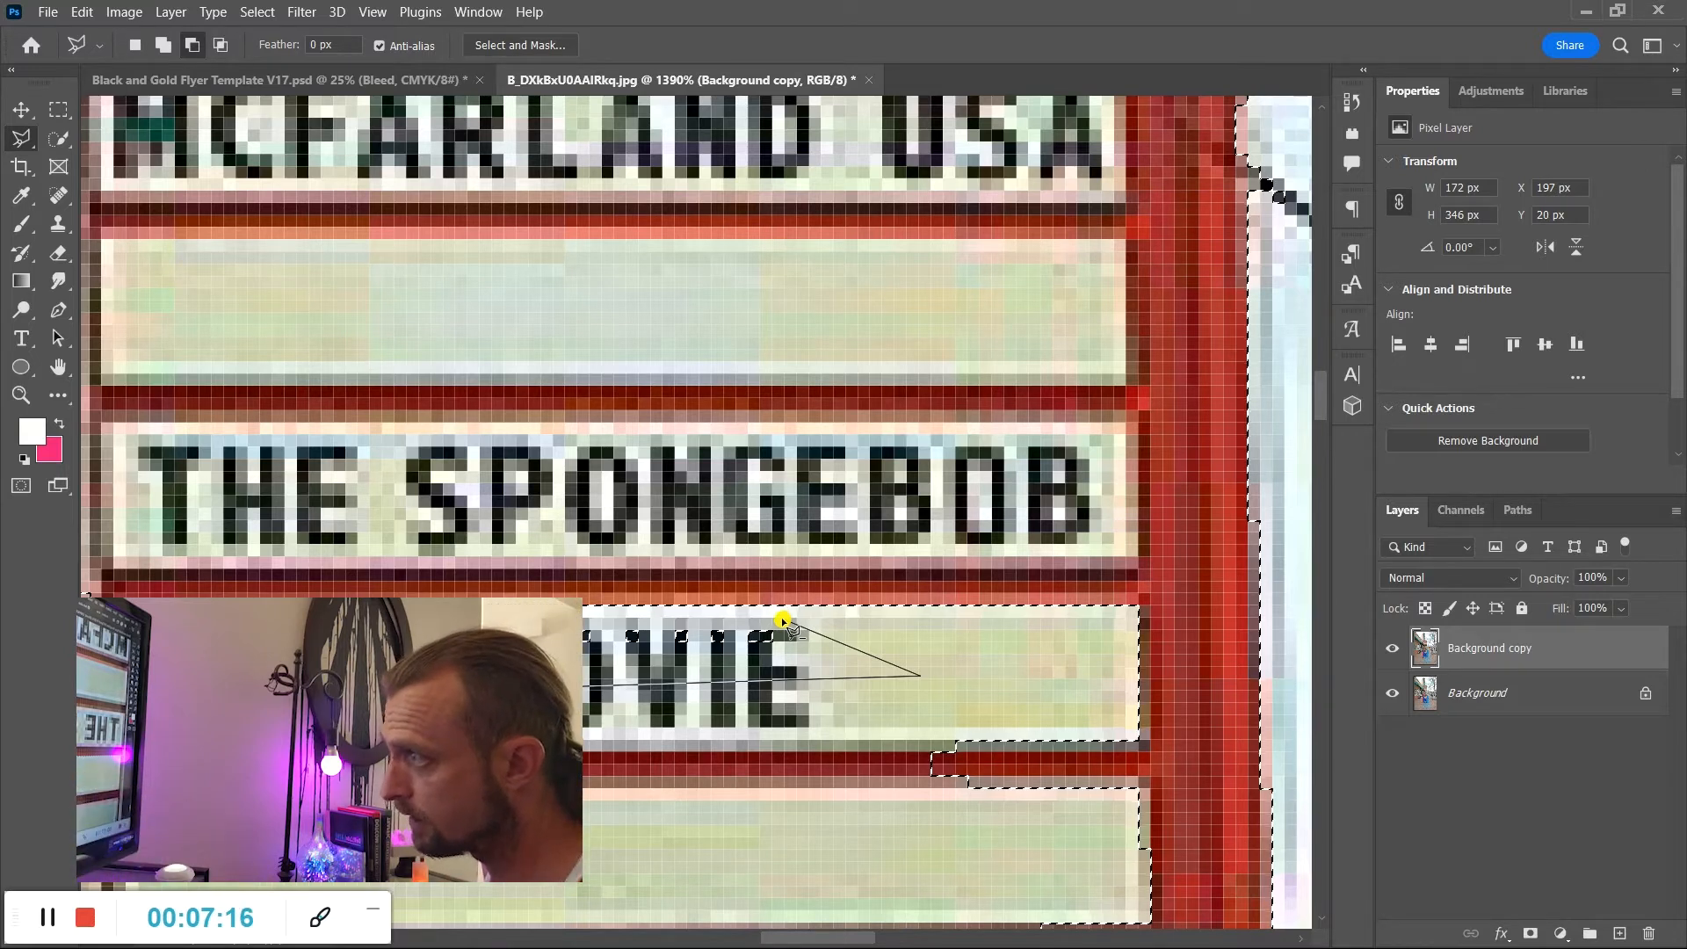
pyautogui.press('Escape')
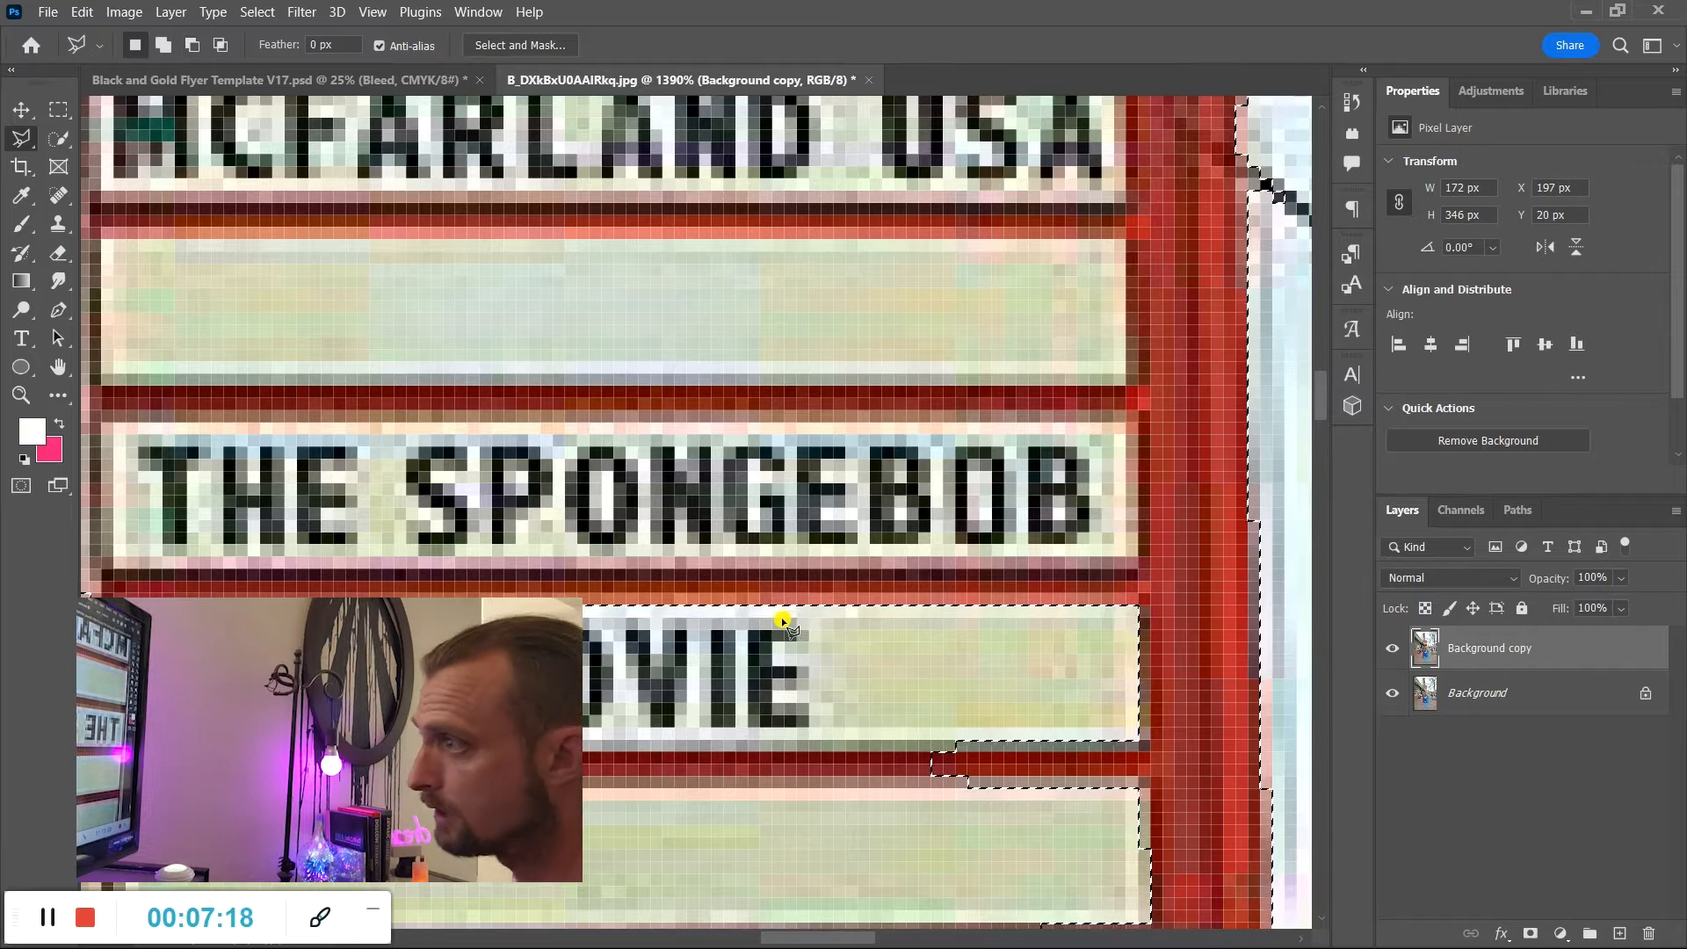
# Add part of the red divider bar below the MOVIE line to the selection.
pyautogui.scroll(-3, 1010, 678)
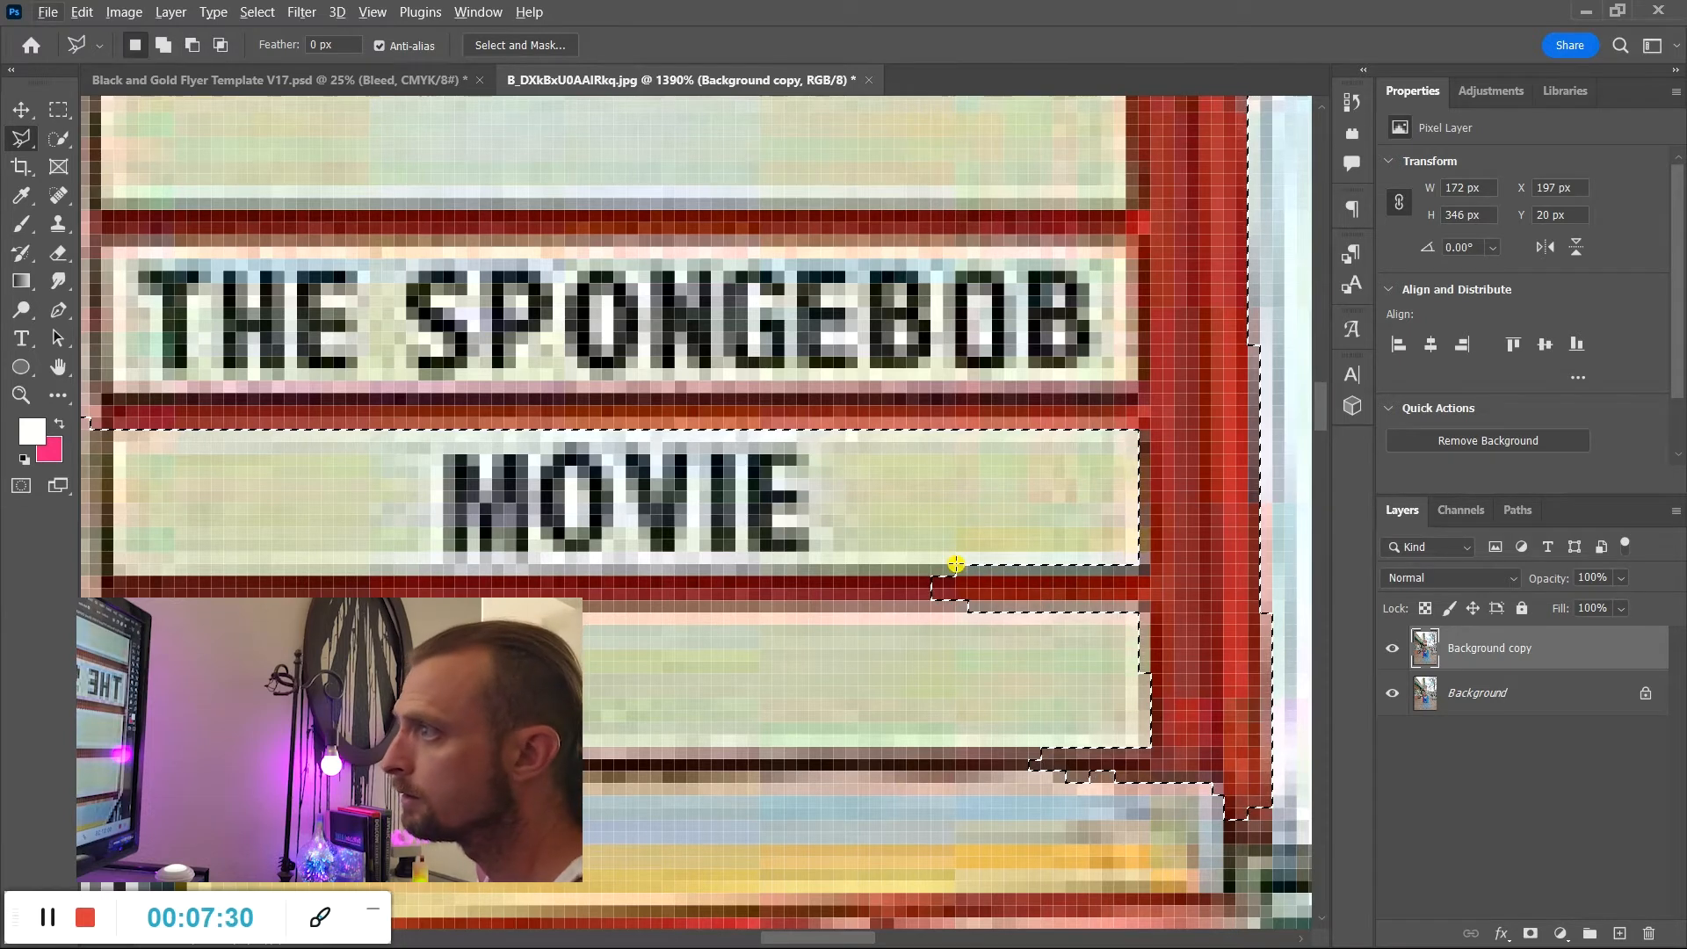
pyautogui.press('capslock')
pyautogui.press('capslock')
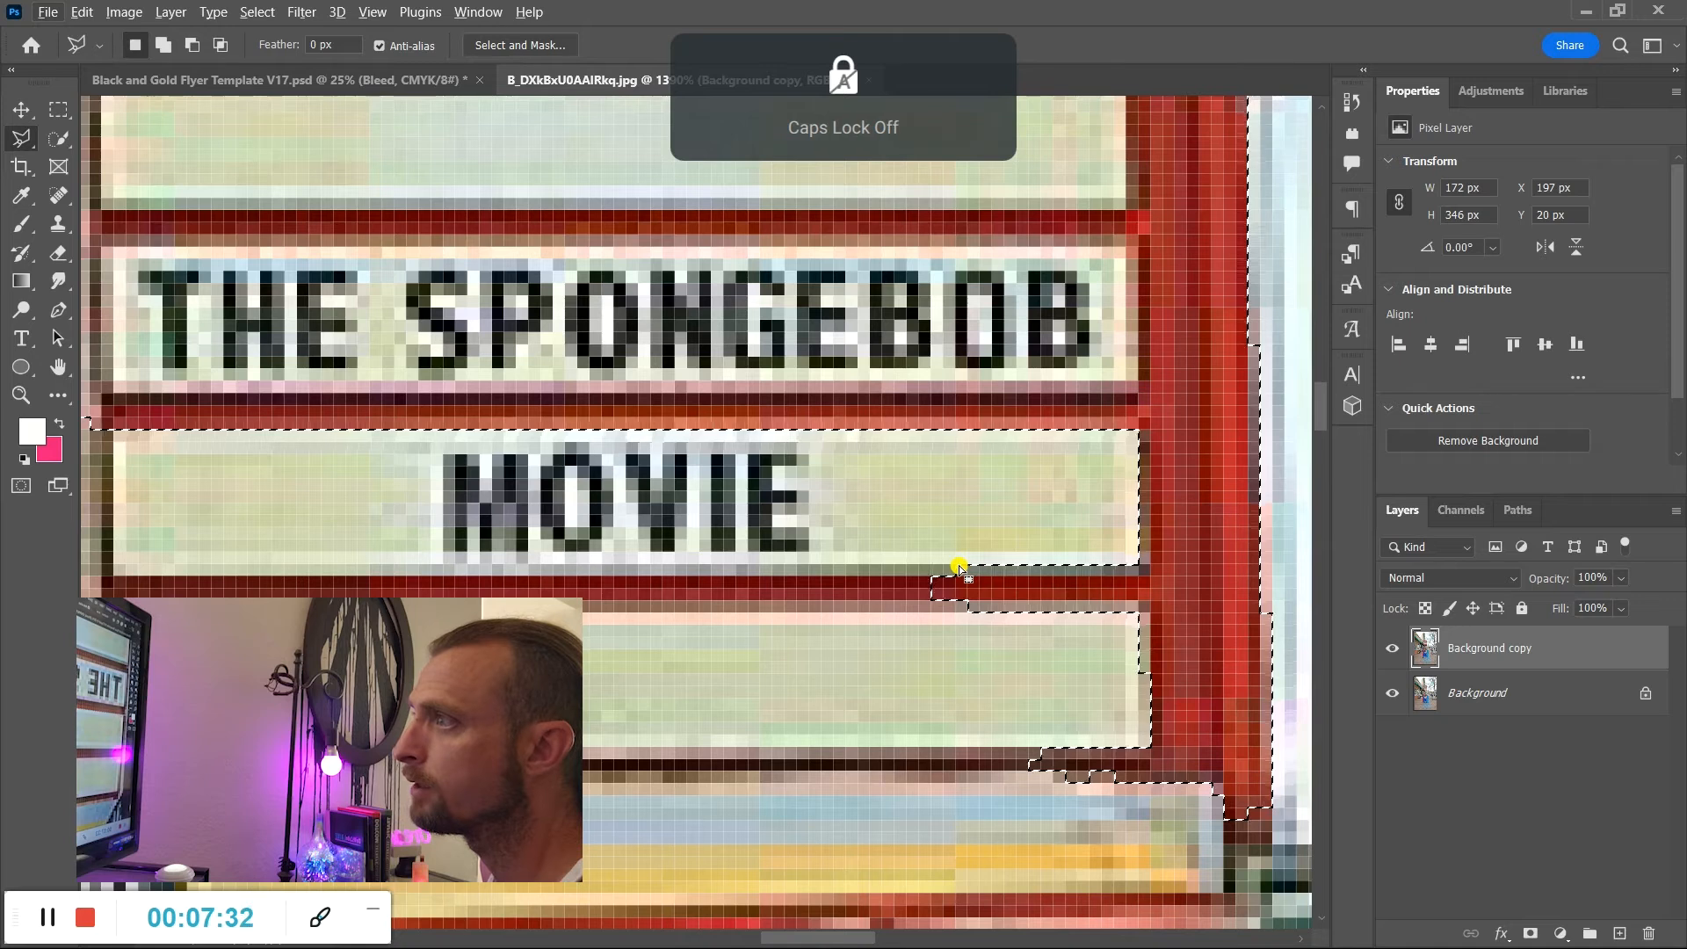
pyautogui.keyDown('shift'); pyautogui.click(968, 567); pyautogui.keyUp('shift')
pyautogui.click(968, 613)
pyautogui.click(631, 612)
pyautogui.click(631, 564)
# Add the dark divider below the empty marquee panel and the missed strip at that panel's outer edge to the selection.
pyautogui.scroll(-2, 1040, 663)
pyautogui.click(919, 695)
pyautogui.click(919, 659)
pyautogui.click(1150, 660)
pyautogui.scroll(1, 1149, 664)
pyautogui.click(1138, 713)
pyautogui.click(1139, 636)
pyautogui.click(1153, 712)
pyautogui.scroll(-2, 1204, 668)
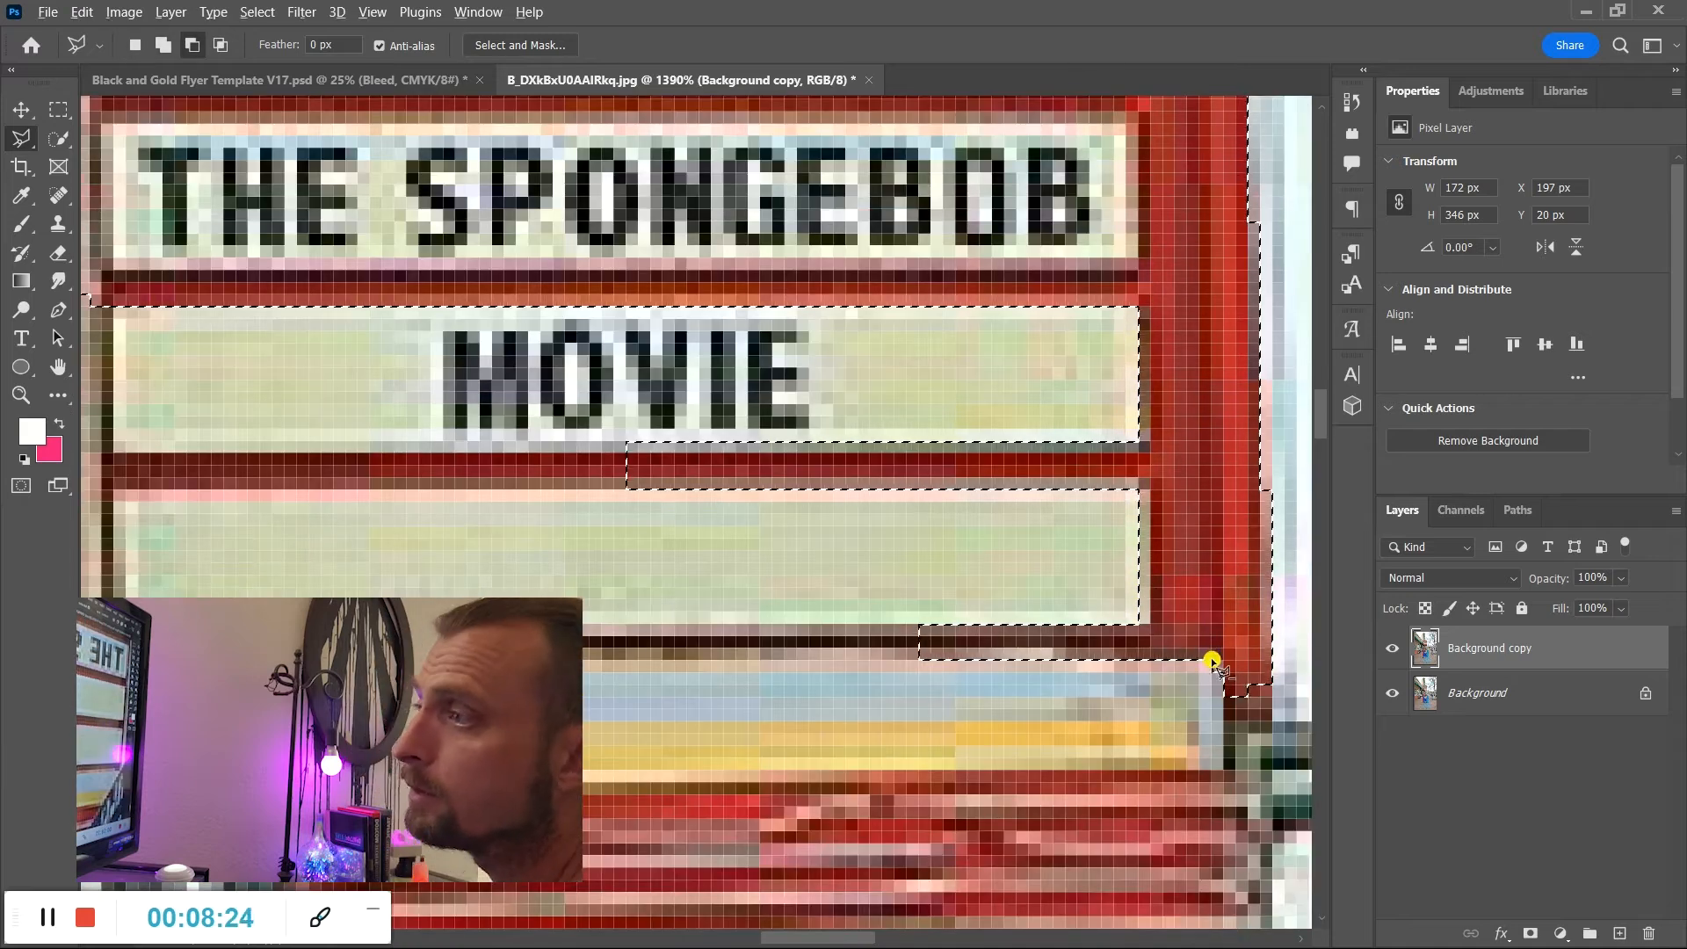
# Subtract the strip of sky along the upper outer edge of the red marquee frame from the selection.
pyautogui.scroll(3, 1283, 654)
pyautogui.scroll(6, 1099, 757)
pyautogui.scroll(2, 1057, 413)
pyautogui.scroll(-3, 892, 791)
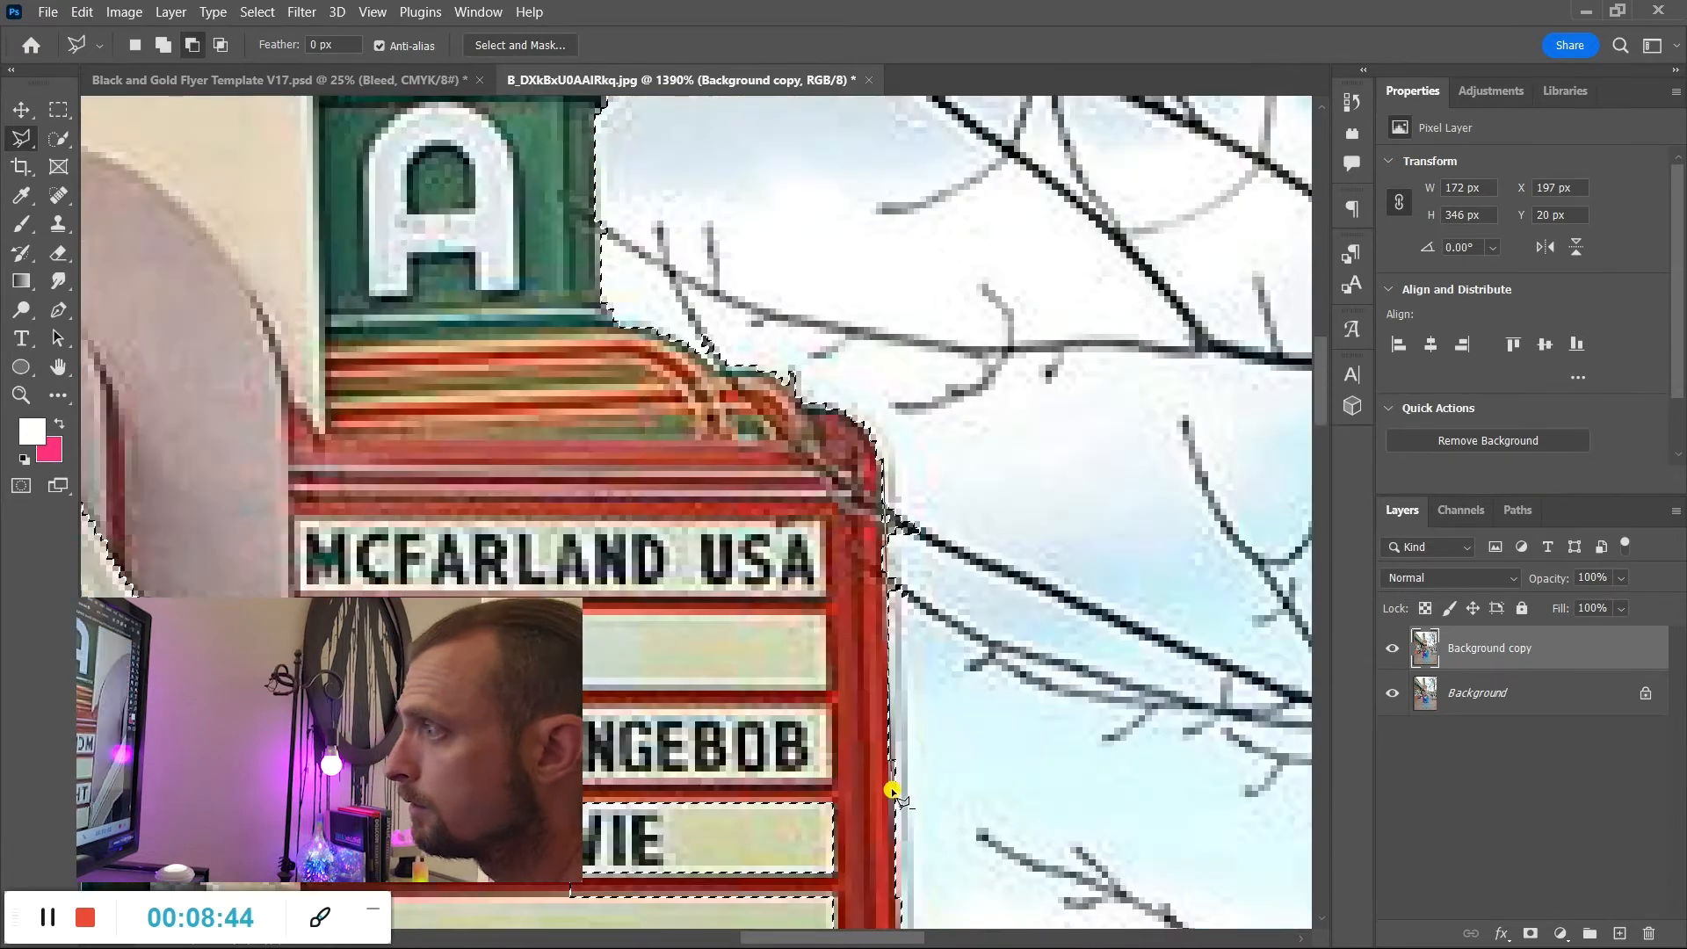
pyautogui.scroll(-4, 892, 773)
pyautogui.click(890, 720)
pyautogui.click(972, 723)
pyautogui.click(972, 144)
pyautogui.click(890, 721)
# Trim the selection along the outer edge of the red marquee frame down to its lower corner.
pyautogui.hotkey('ctrl', 'space')
pyautogui.moveTo(917, 628)
pyautogui.mouseDown()
pyautogui.moveTo(972, 633)
pyautogui.moveTo(957, 617)
pyautogui.mouseUp()
pyautogui.scroll(2, 957, 617)
pyautogui.keyDown('alt'); pyautogui.click(862, 211); pyautogui.keyUp('alt')
pyautogui.scroll(-2, 862, 782)
pyautogui.scroll(-4, 864, 773)
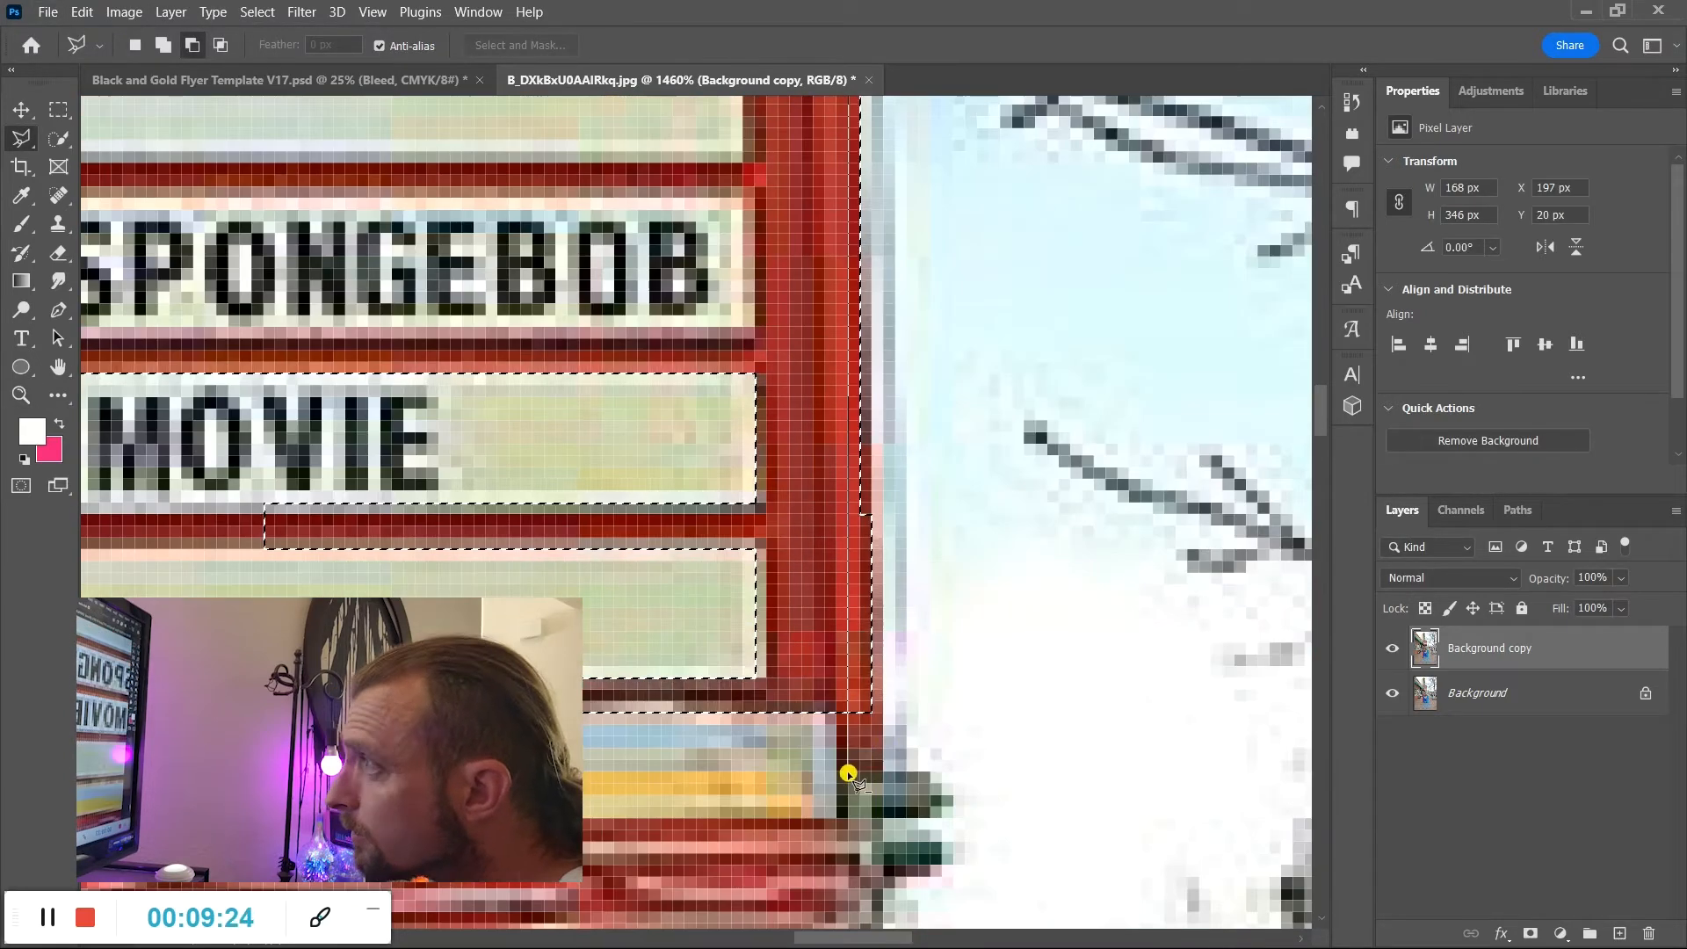
pyautogui.click(864, 762)
pyautogui.click(1001, 769)
pyautogui.scroll(6, 971, 437)
pyautogui.click(972, 437)
pyautogui.click(856, 422)
# Subtract the branches and sky above the marquee's curved shoulder from the selection.
pyautogui.scroll(3, 826, 545)
pyautogui.keyDown('alt'); pyautogui.click(740, 490); pyautogui.keyUp('alt')
pyautogui.click(697, 485)
pyautogui.click(681, 460)
pyautogui.click(625, 419)
pyautogui.click(535, 414)
pyautogui.click(497, 373)
pyautogui.click(545, 329)
pyautogui.click(740, 489)
# Subtract the branch beside the green tower between the letters L and T and correct the tower edge there.
pyautogui.press('z')
pyautogui.moveTo(935, 494); pyautogui.dragTo(575, 387)
pyautogui.scroll(6, 625, 439)
pyautogui.scroll(-6, 625, 422)
pyautogui.press('l')
pyautogui.keyDown('alt'); pyautogui.click(583, 295); pyautogui.keyUp('alt')
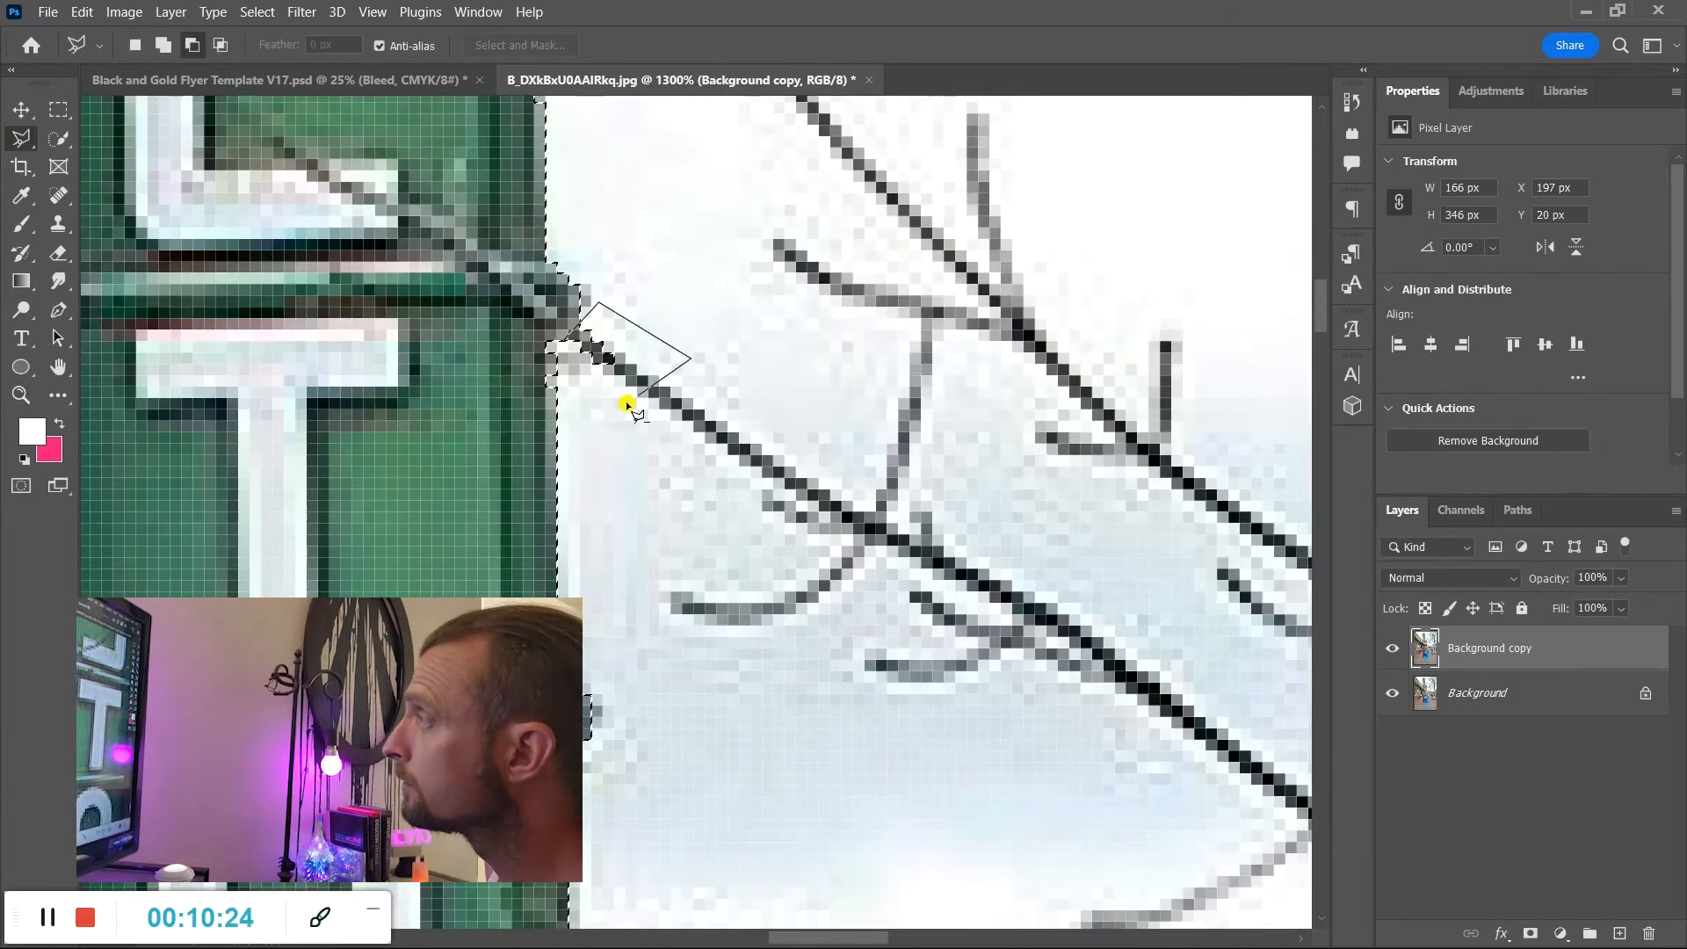
pyautogui.click(694, 362)
pyautogui.click(584, 295)
pyautogui.keyDown('shift'); pyautogui.click(557, 341); pyautogui.keyUp('shift')
pyautogui.scroll(-6, 478, 418)
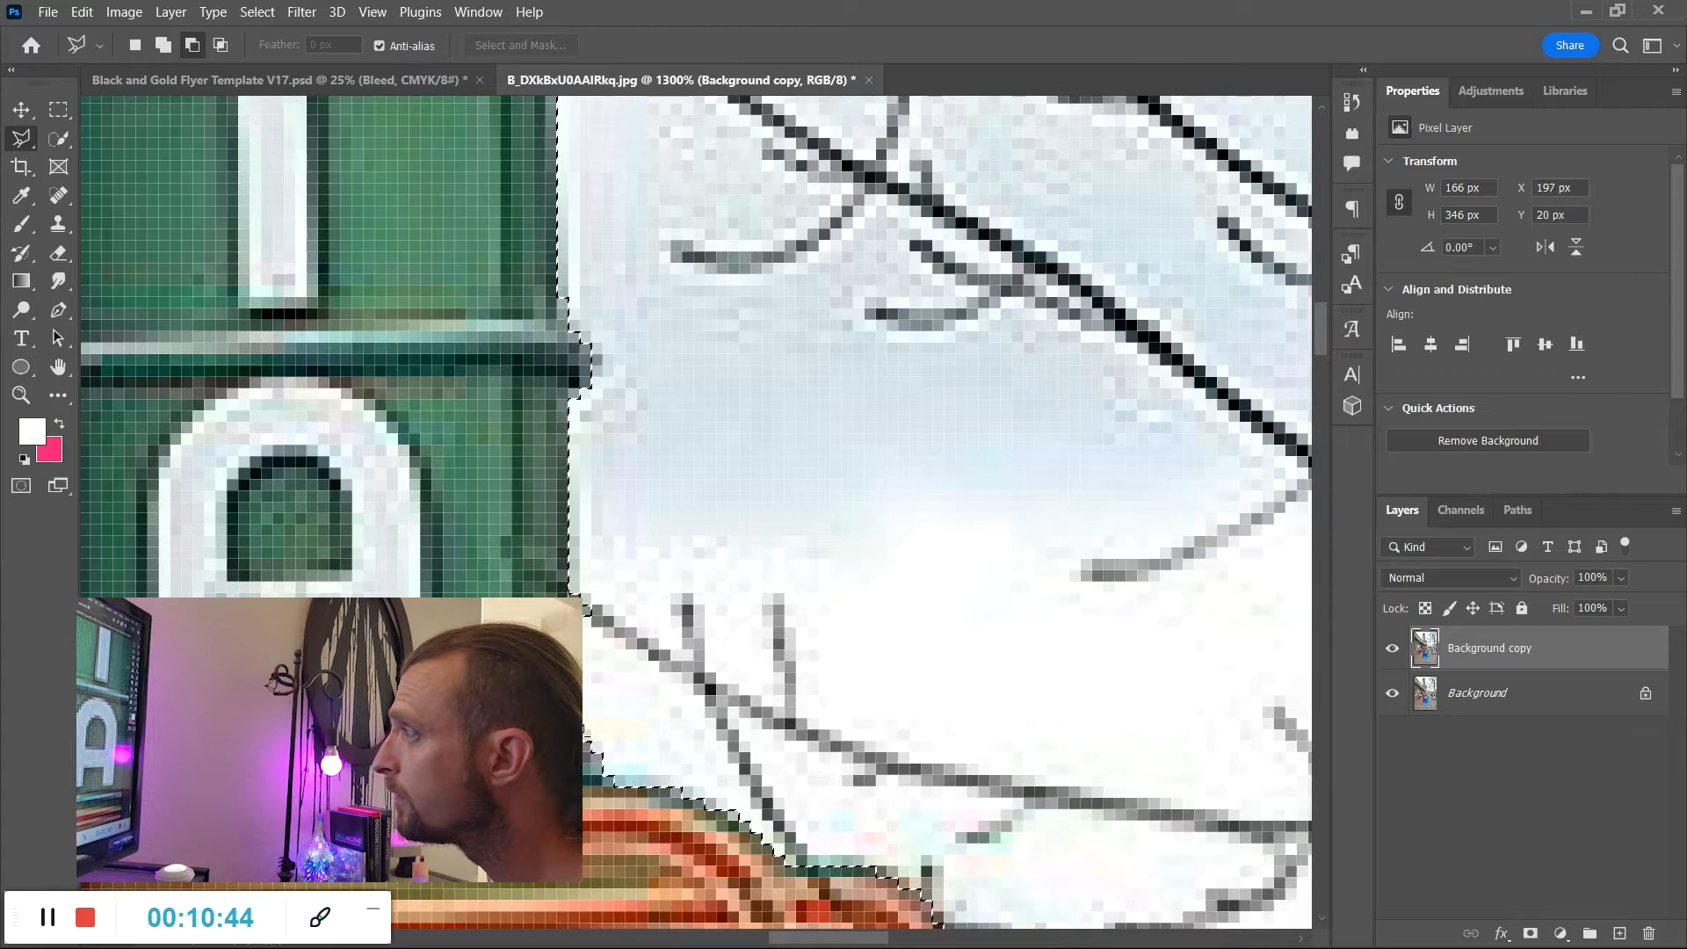
# Add the missed edge pixels around the top of the sign and along the cream wall's upper outer edge to the selection.
pyautogui.scroll(14, 584, 448)
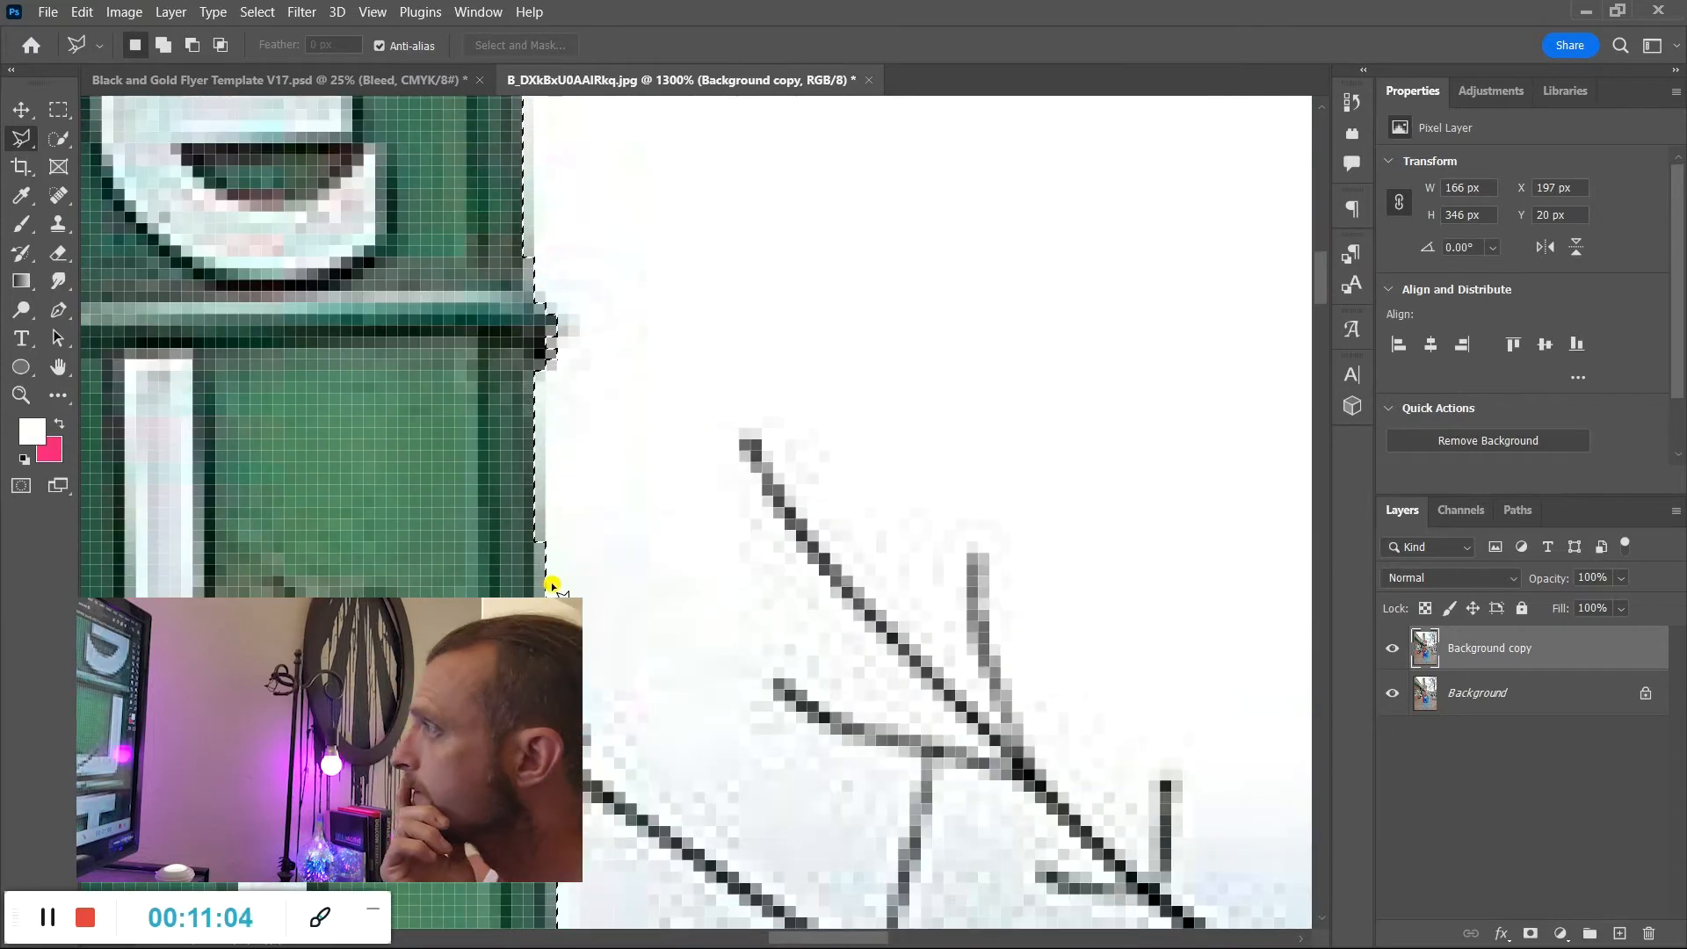
pyautogui.scroll(20, 580, 615)
pyautogui.scroll(-14, 557, 545)
pyautogui.hscroll(-8, 555, 568)
pyautogui.scroll(2, 708, 513)
pyautogui.keyDown('shift'); pyautogui.click(866, 361); pyautogui.keyUp('shift')
pyautogui.hscroll(-2, 252, 516)
pyautogui.scroll(-13, 252, 516)
pyautogui.hscroll(-9, 817, 704)
pyautogui.keyDown('shift'); pyautogui.click(427, 317); pyautogui.keyUp('shift')
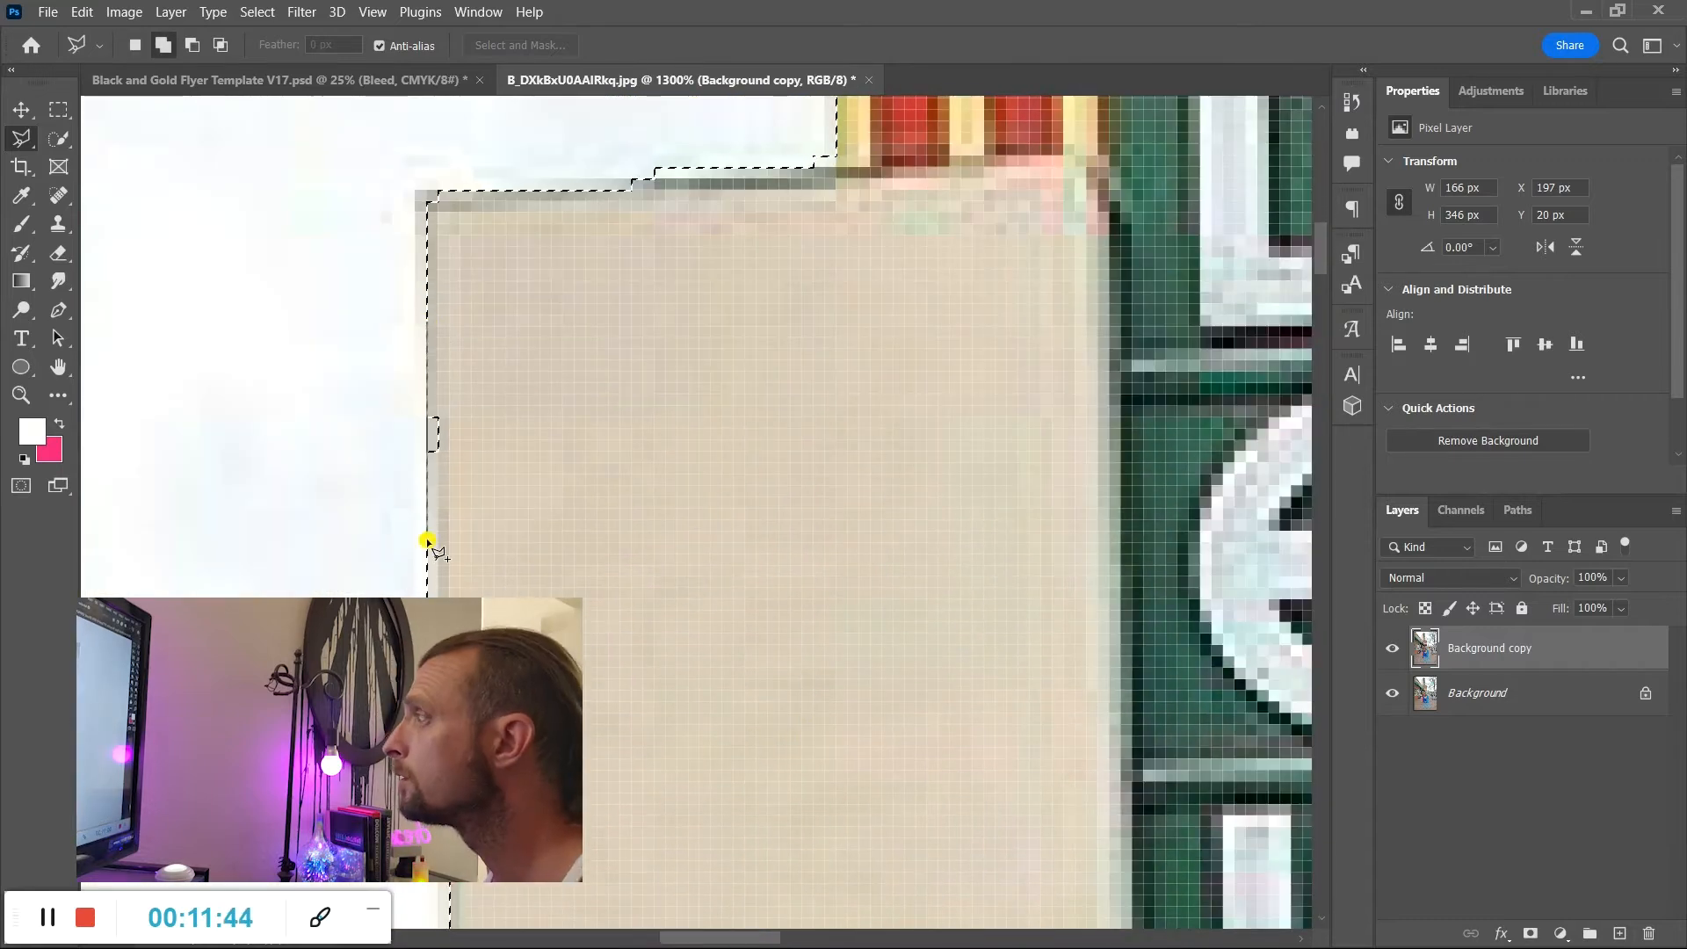
pyautogui.keyDown('shift'); pyautogui.click(427, 542); pyautogui.keyUp('shift')
# Subtract the thin sliver of sky along the full outer edge of the cream wall from the selection.
pyautogui.scroll(-16, 427, 542)
pyautogui.hscroll(1, 427, 543)
pyautogui.keyDown('alt'); pyautogui.click(378, 584); pyautogui.keyUp('alt')
pyautogui.scroll(4, 381, 351)
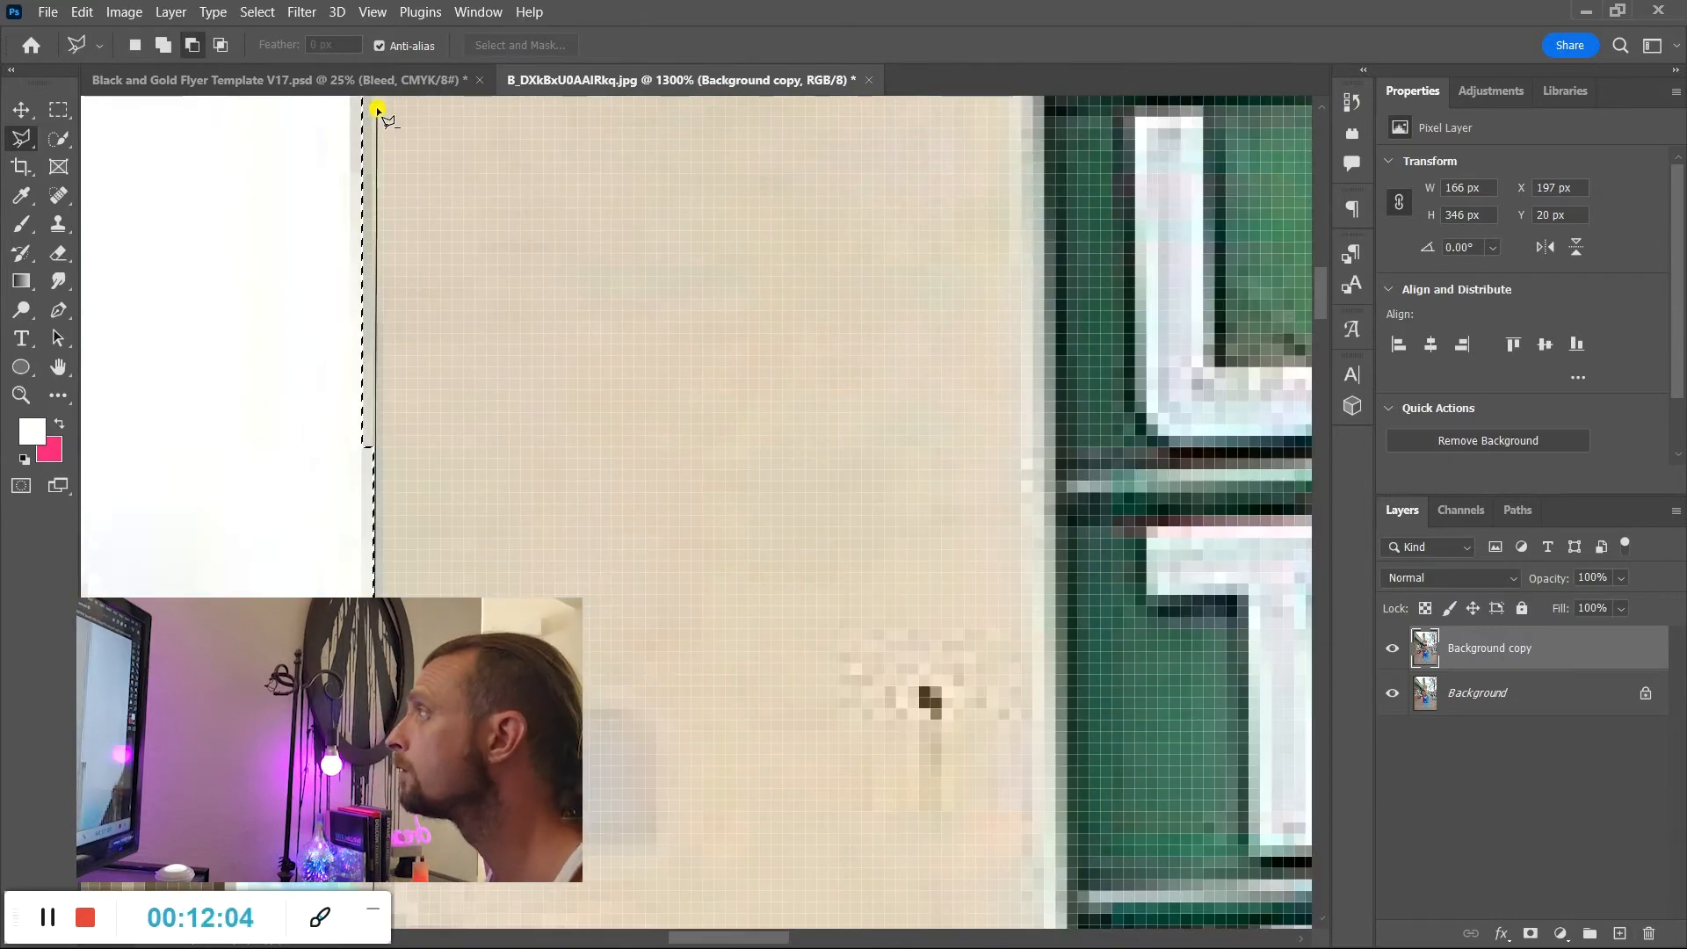
pyautogui.scroll(20, 381, 114)
pyautogui.hotkey('ctrl', '-')
pyautogui.hotkey('ctrl', '-')
pyautogui.hotkey('ctrl', '-')
pyautogui.hotkey('ctrl', '-')
pyautogui.hotkey('ctrl', '-')
pyautogui.hotkey('ctrl', '-')
pyautogui.scroll(-1, 640, 634)
pyautogui.click(642, 625)
pyautogui.doubleClick(604, 629)
pyautogui.scroll(-2, 703, 587)
pyautogui.scroll(-4, 703, 583)
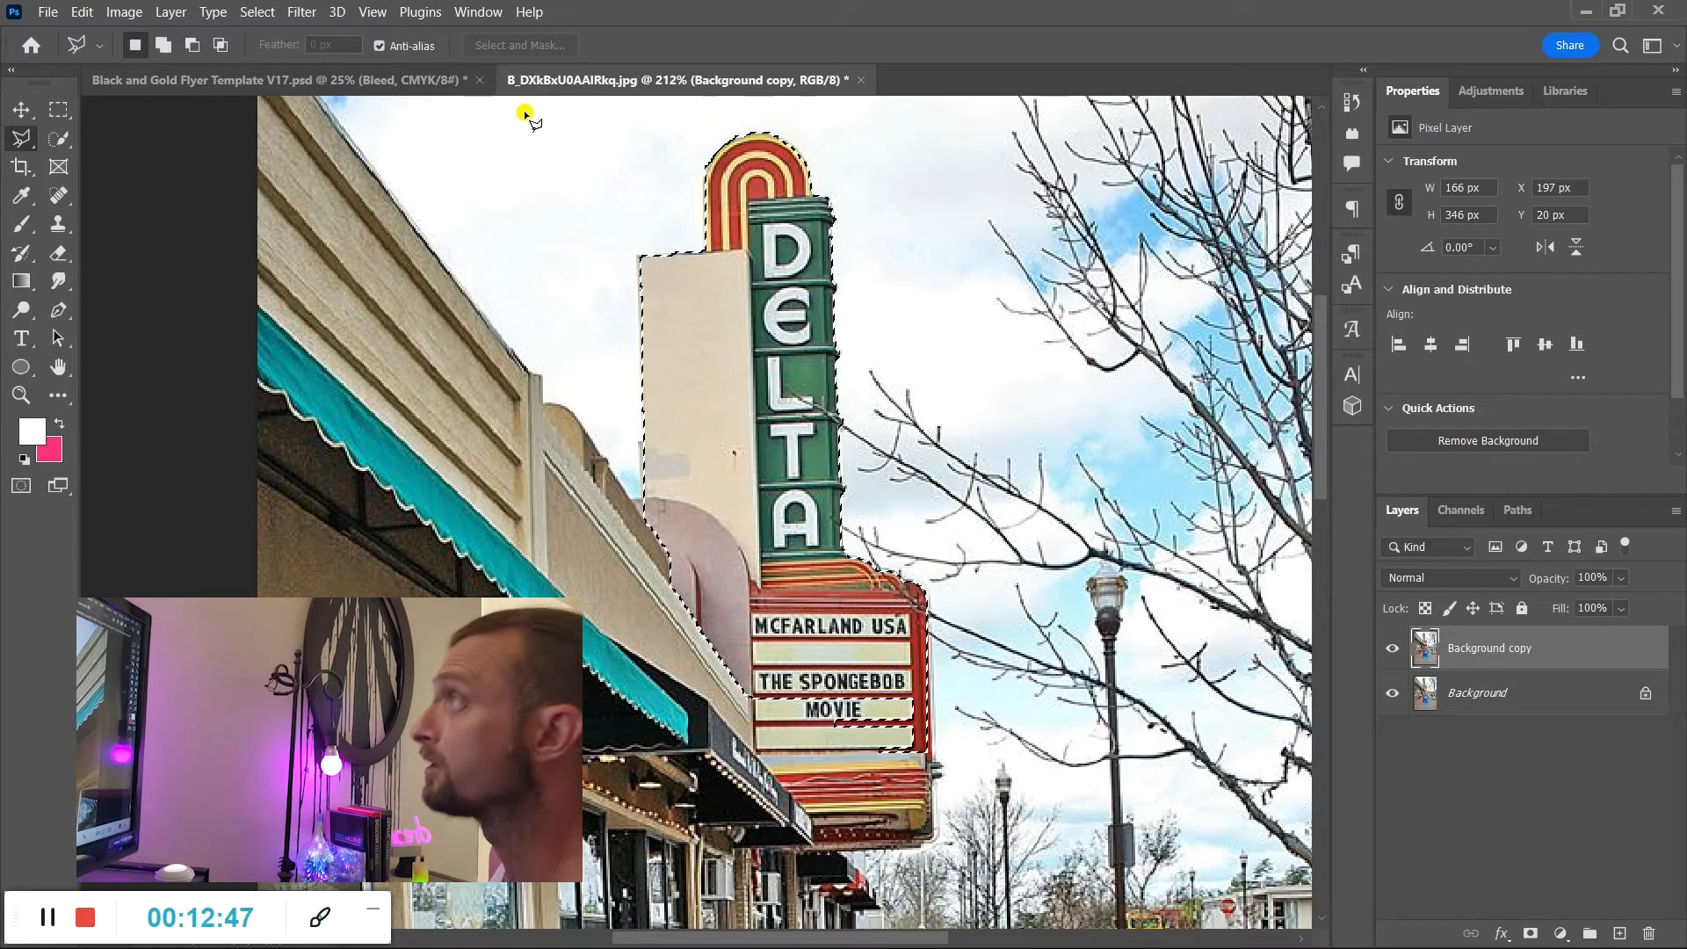
# Open the sign selection in Select and Mask and set Smooth to 2.
pyautogui.press('w')
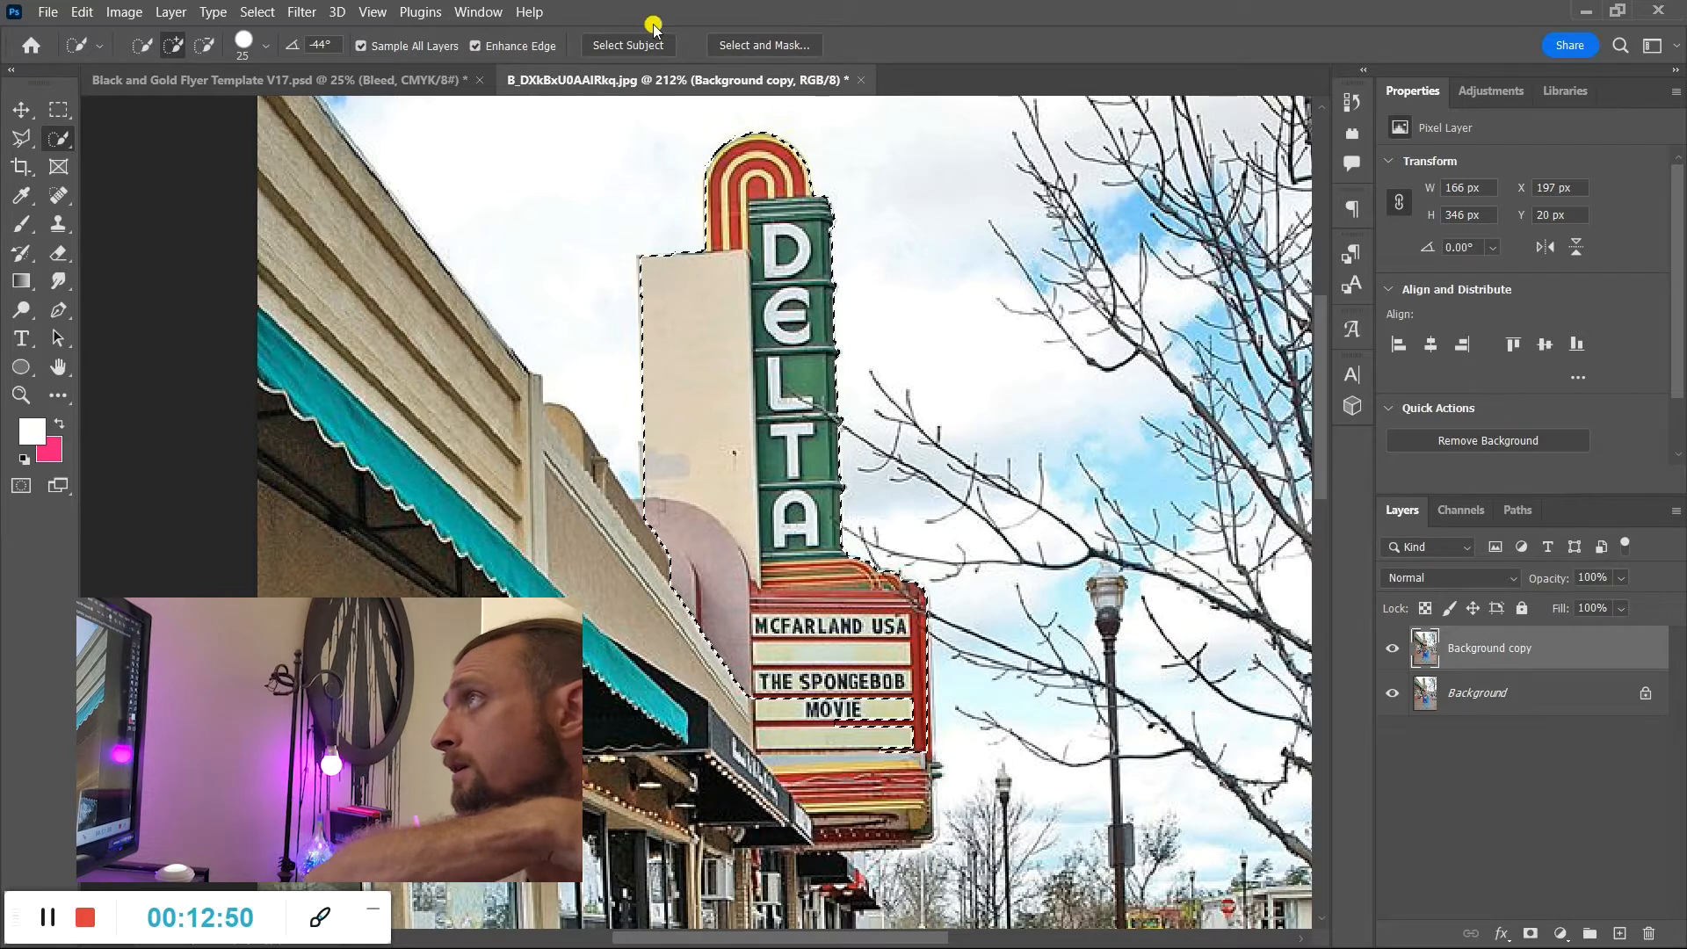
pyautogui.click(746, 44)
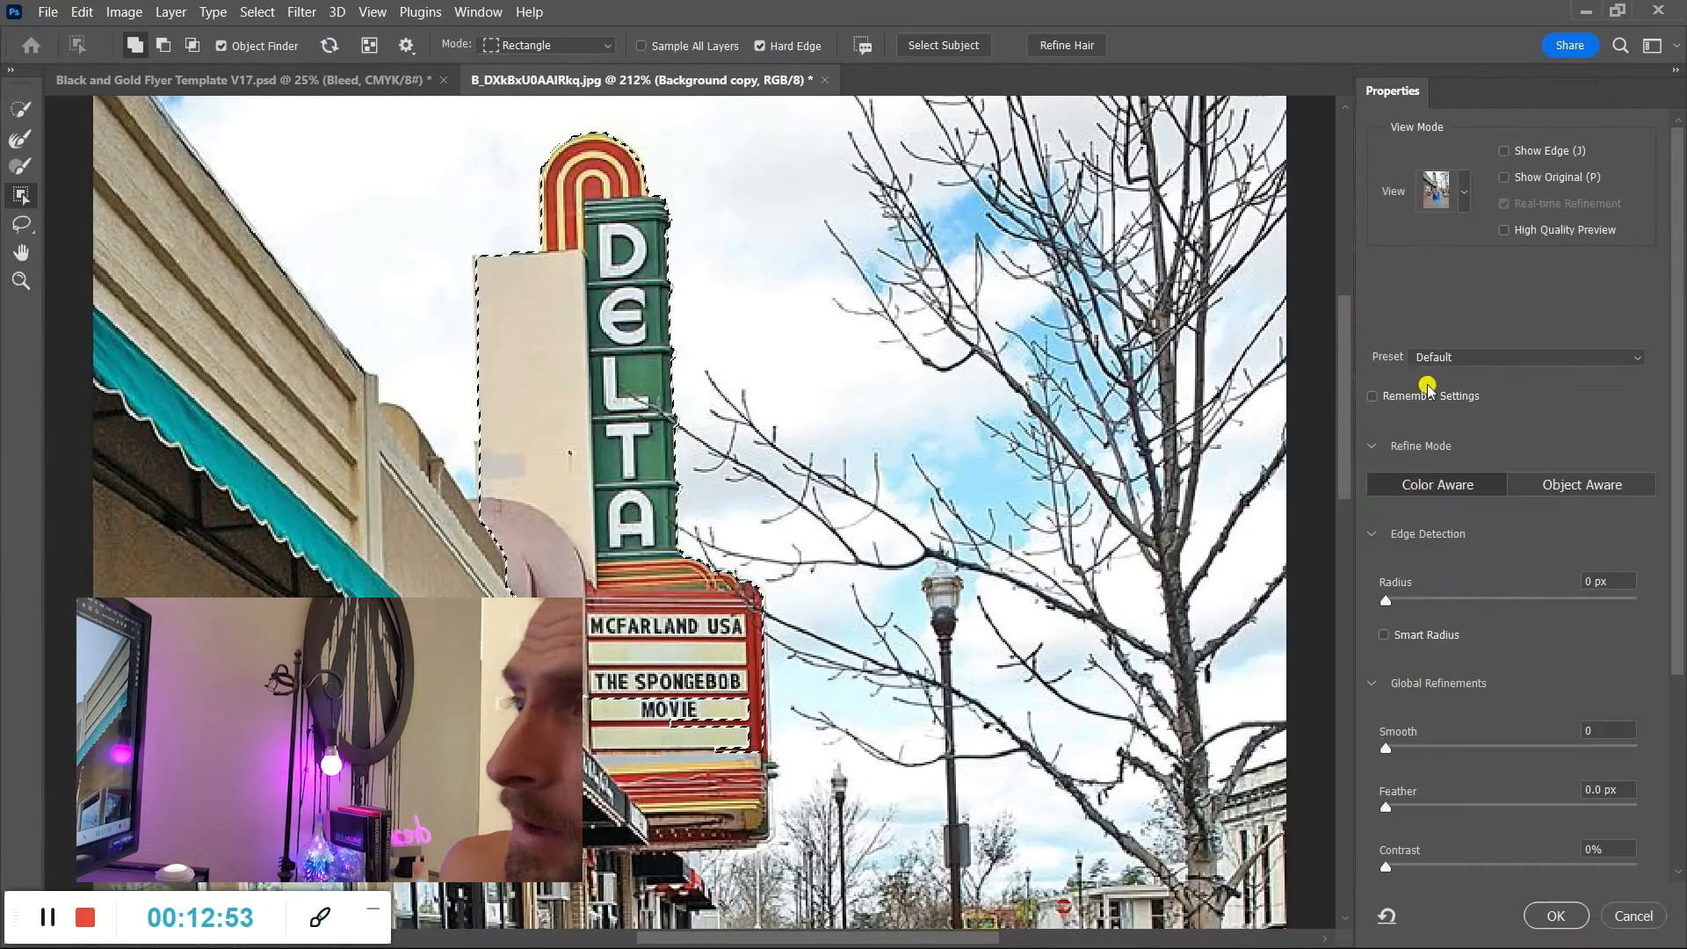
pyautogui.scroll(-1, 1498, 606)
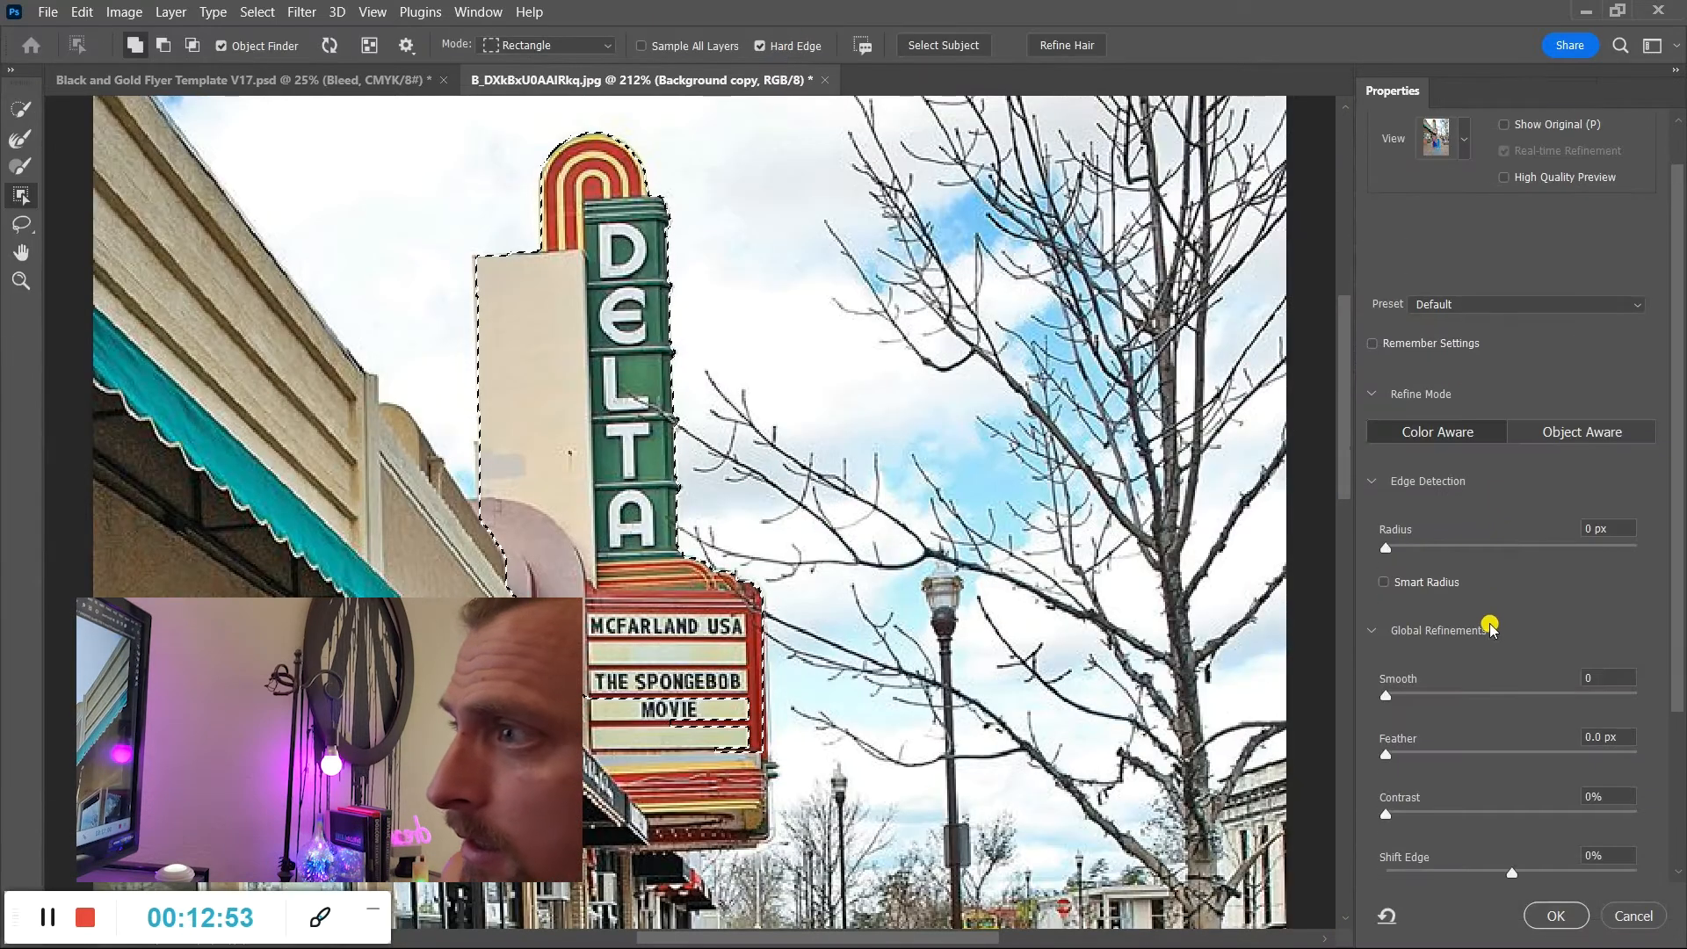
pyautogui.click(1386, 695)
pyautogui.moveTo(1387, 695); pyautogui.dragTo(1681, 686)
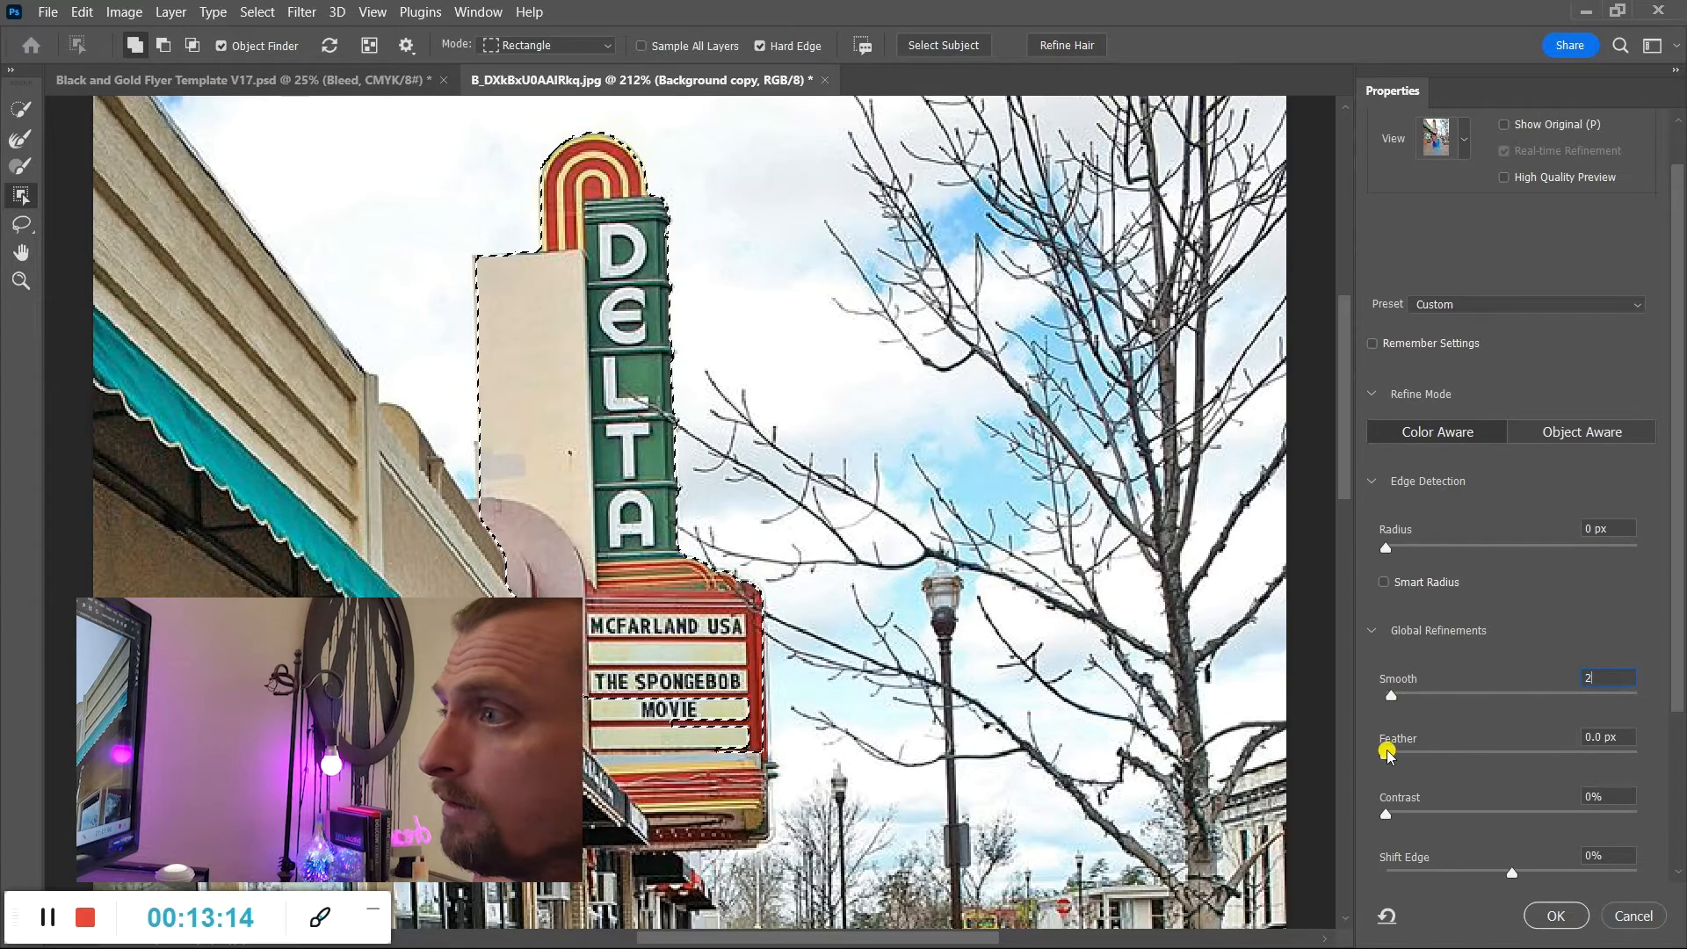
# Set Feather to 0.3 px and Shift Edge to -10%, and apply the refinement to the sign selection.
pyautogui.scroll(-1, 1423, 745)
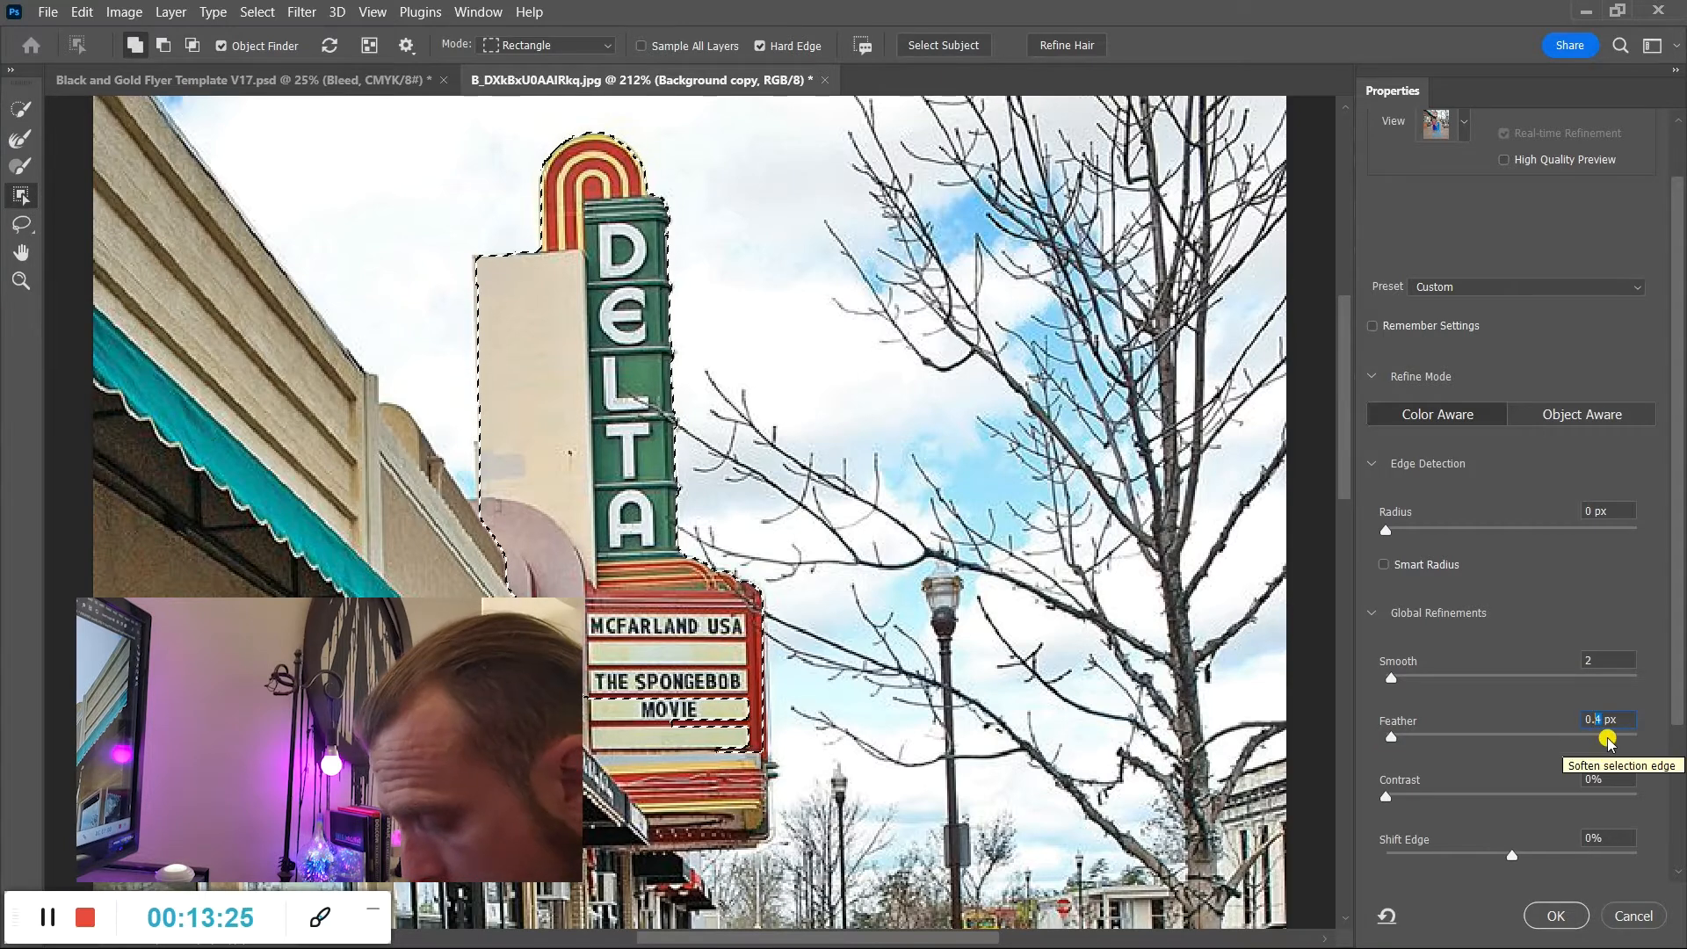
pyautogui.write('3')
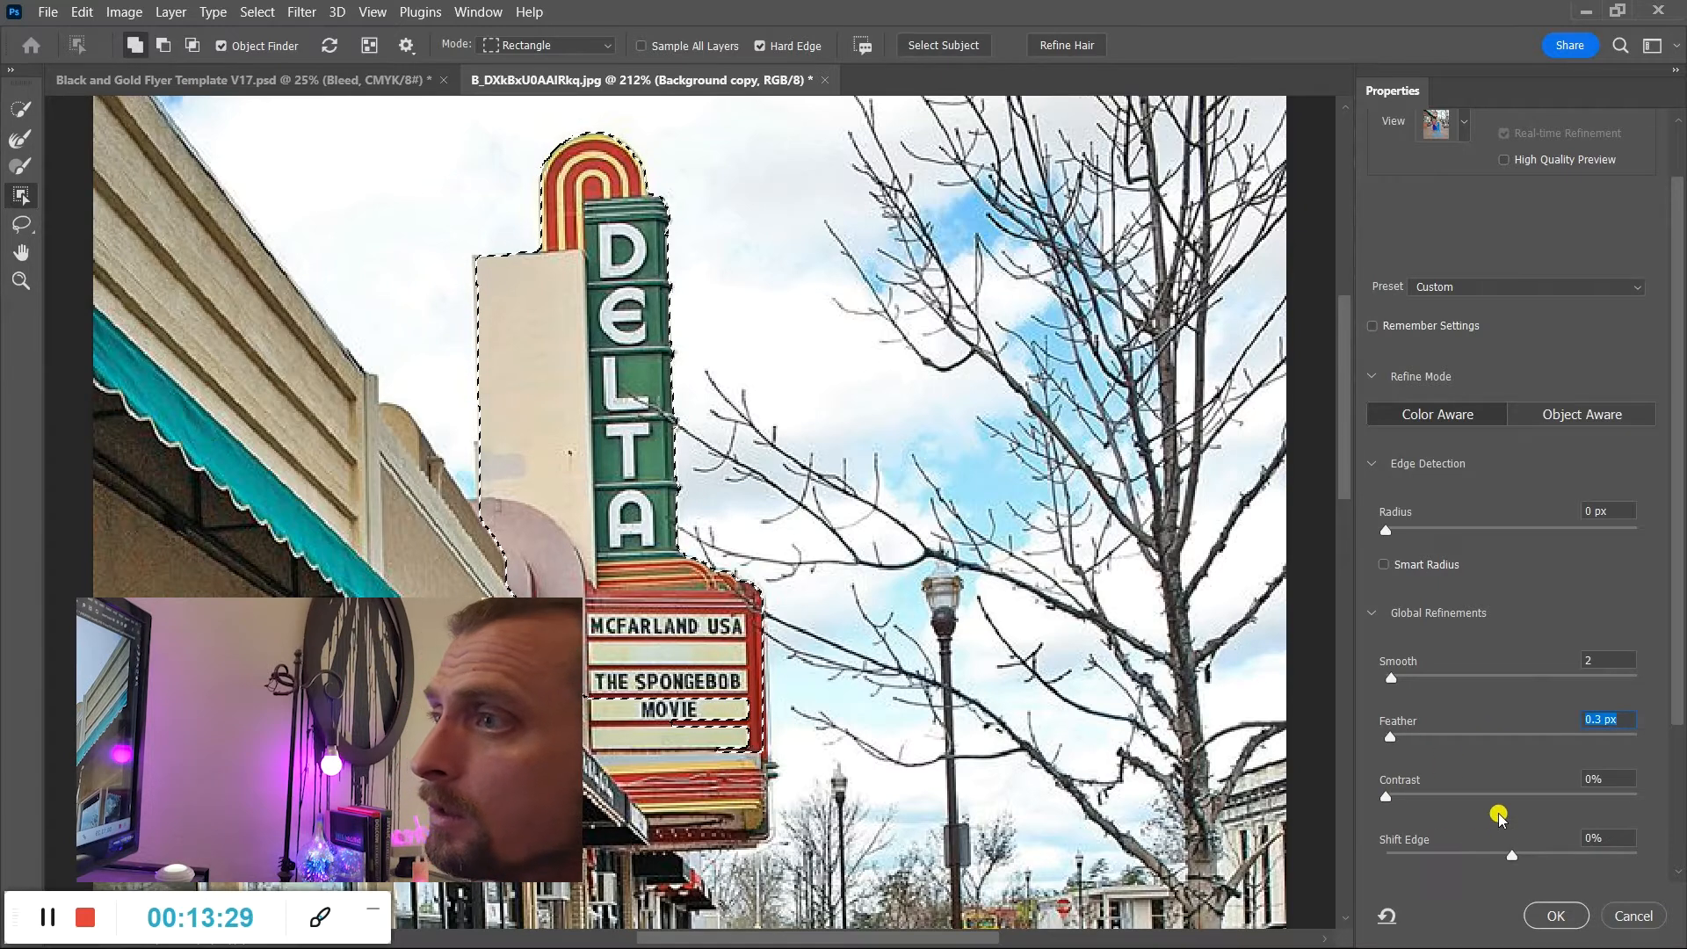
pyautogui.scroll(-2, 1499, 817)
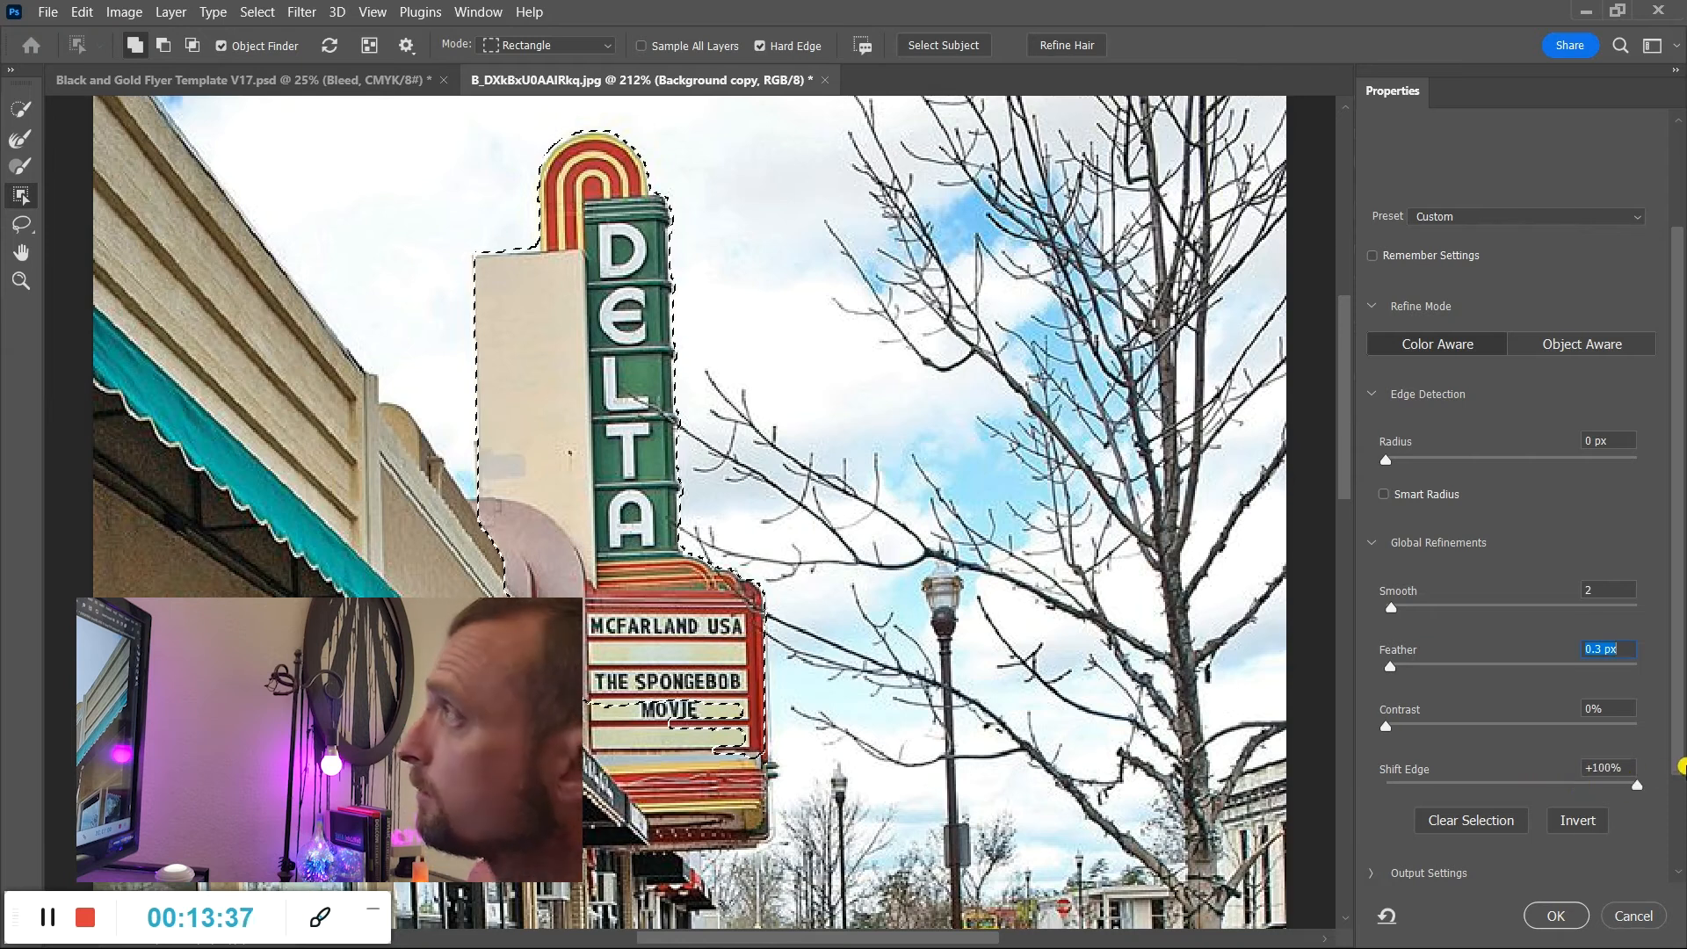
pyautogui.moveTo(1628, 788); pyautogui.dragTo(1535, 799)
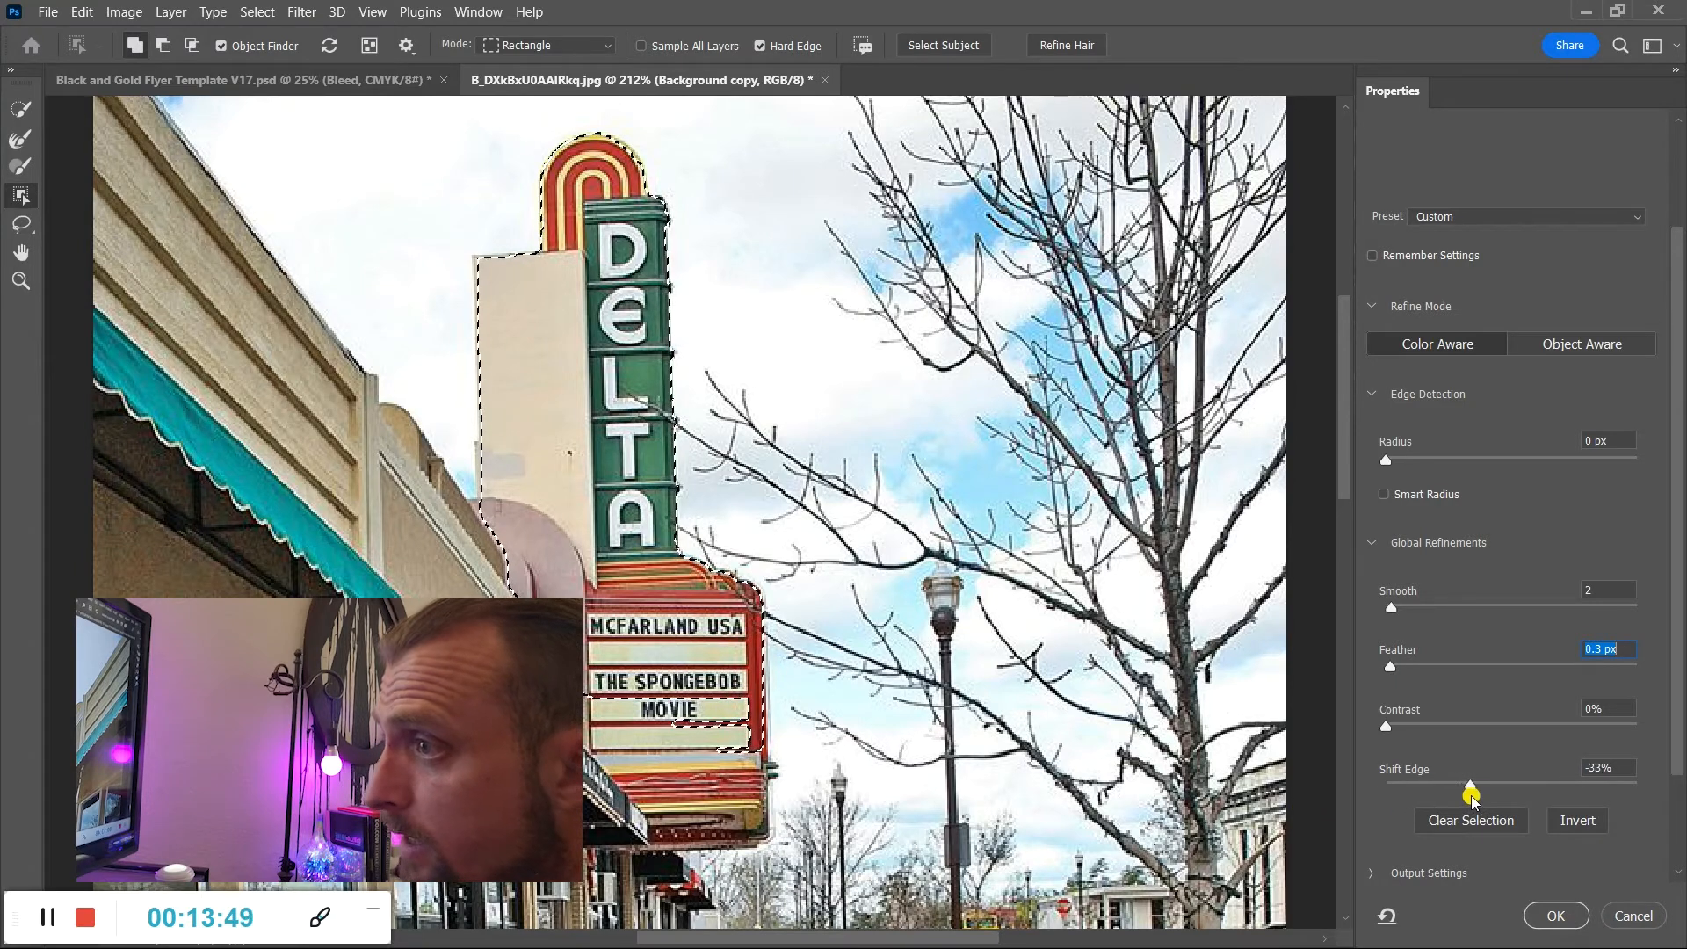
pyautogui.click(1474, 789)
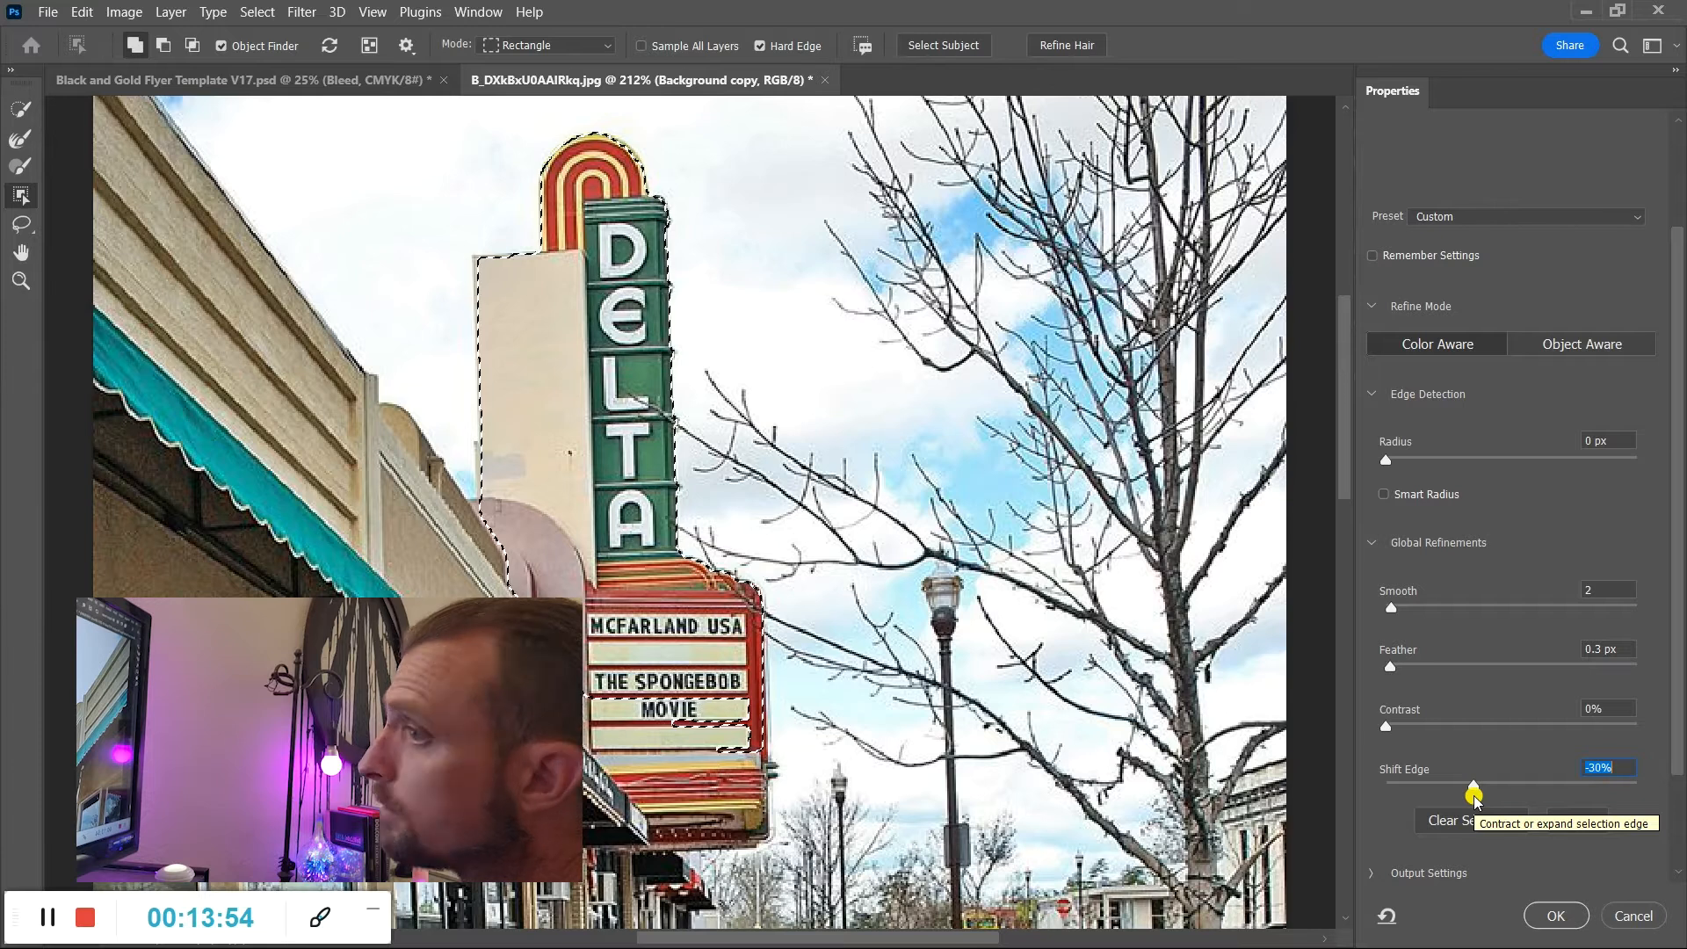
pyautogui.moveTo(1481, 789); pyautogui.dragTo(1508, 784)
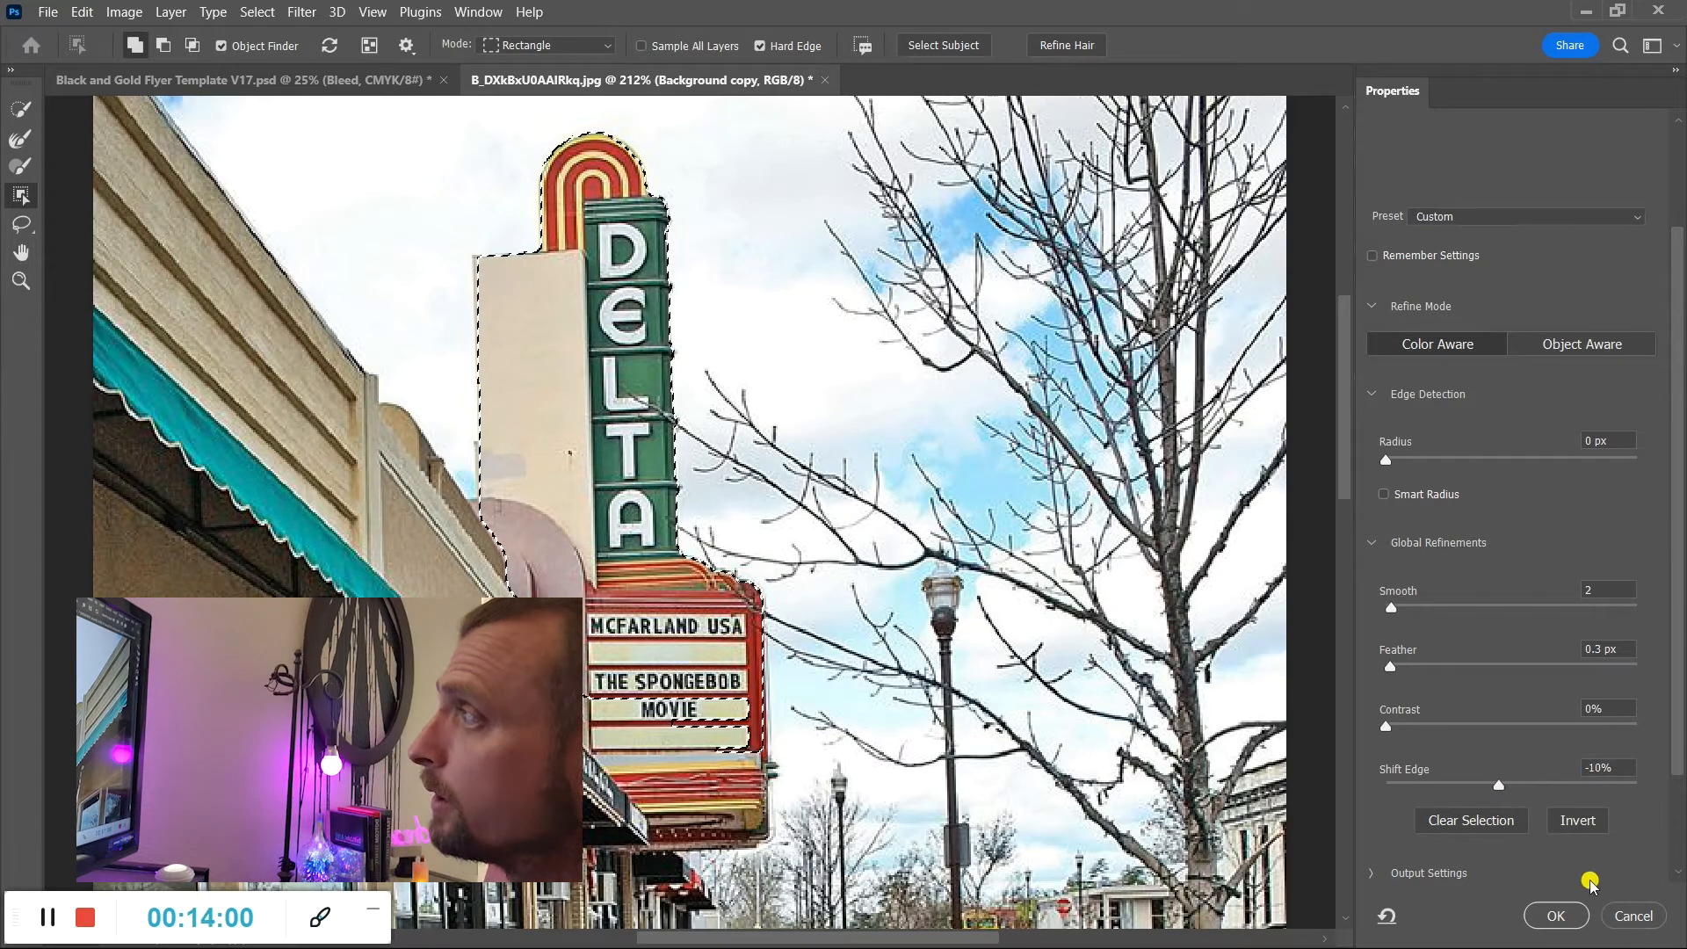
pyautogui.click(1567, 915)
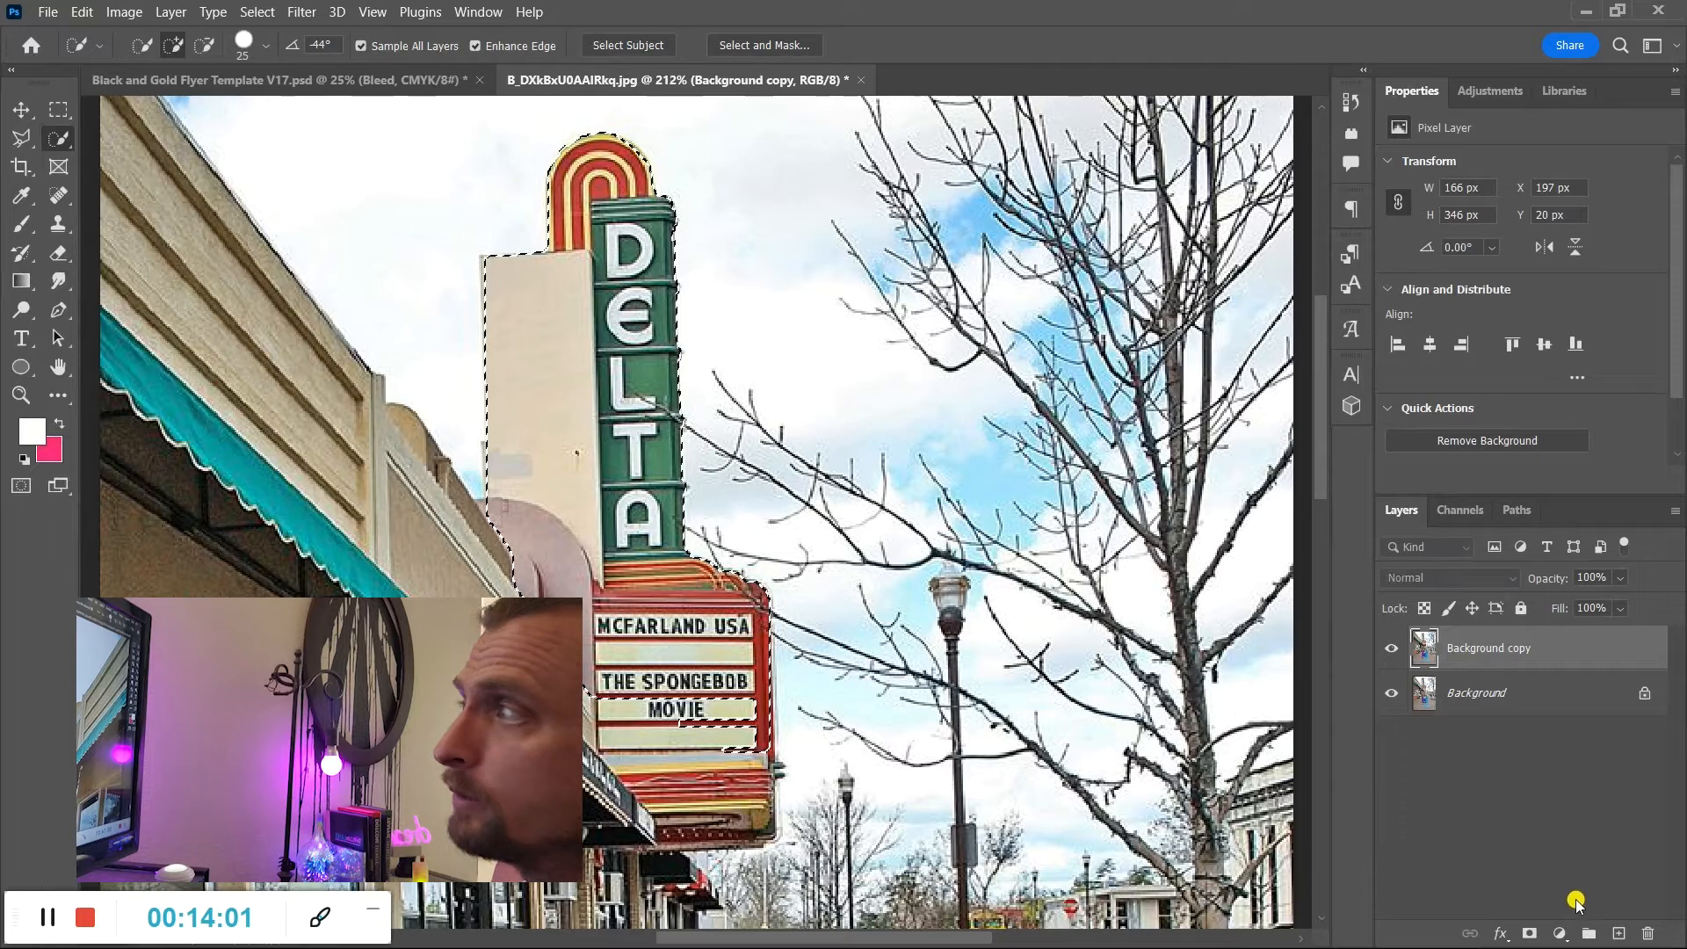
# Move the selected color Delta sign from the photo into the Black and Gold Flyer Template document.
pyautogui.click(16, 110)
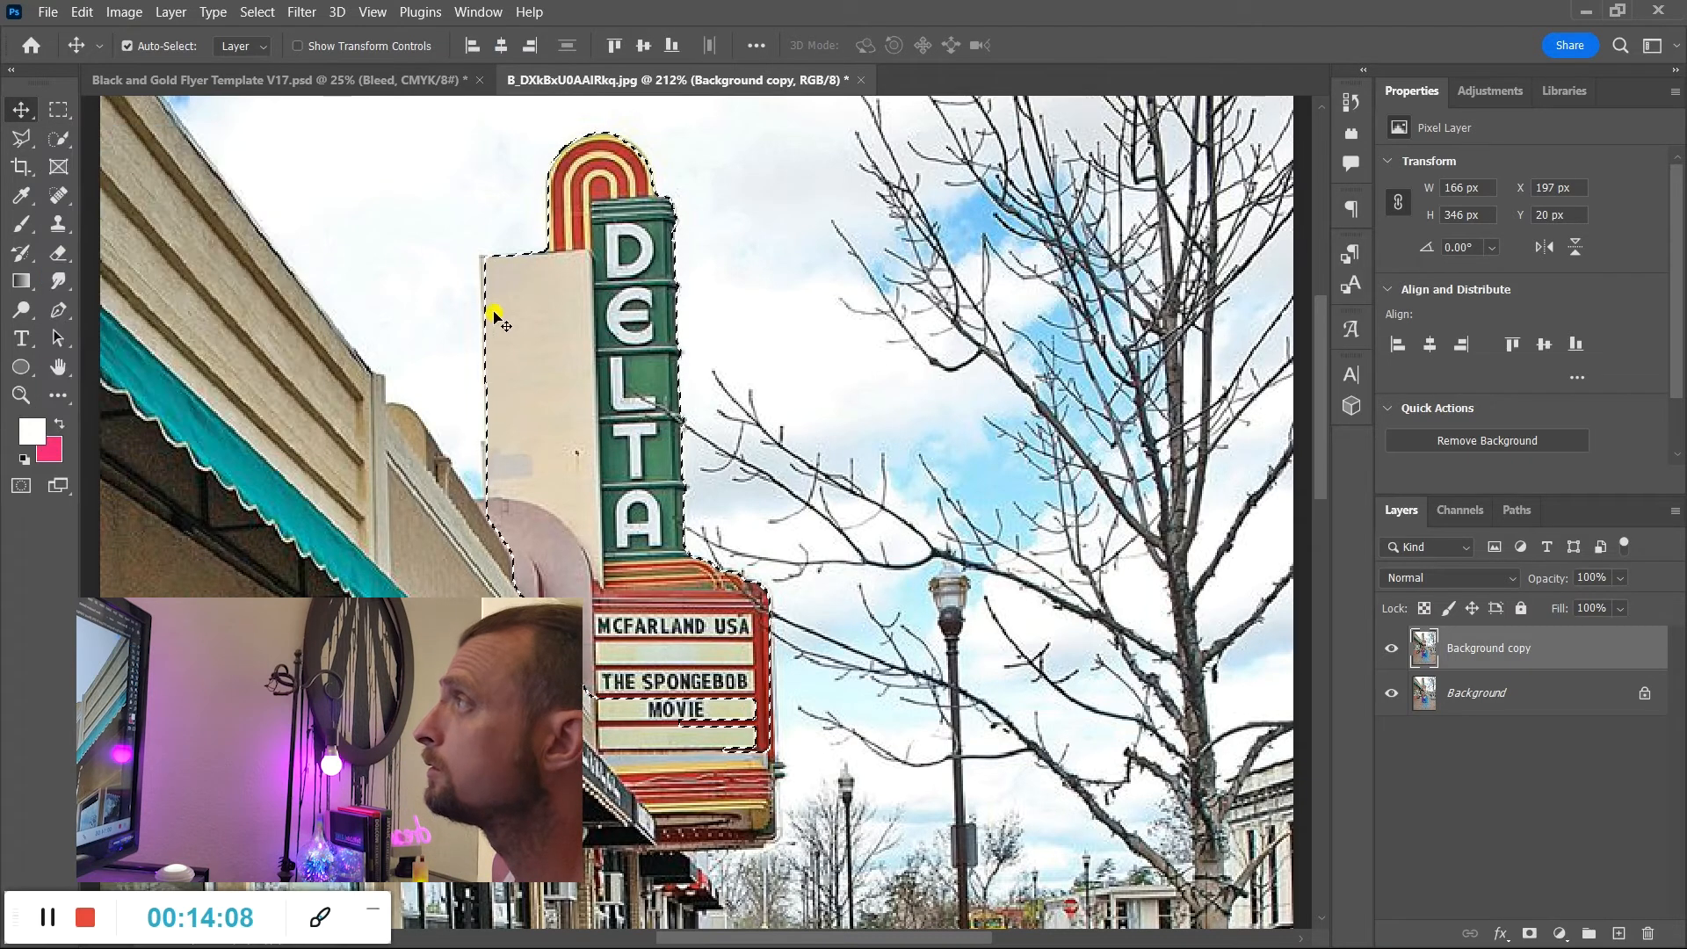
pyautogui.moveTo(572, 313); pyautogui.dragTo(336, 79)
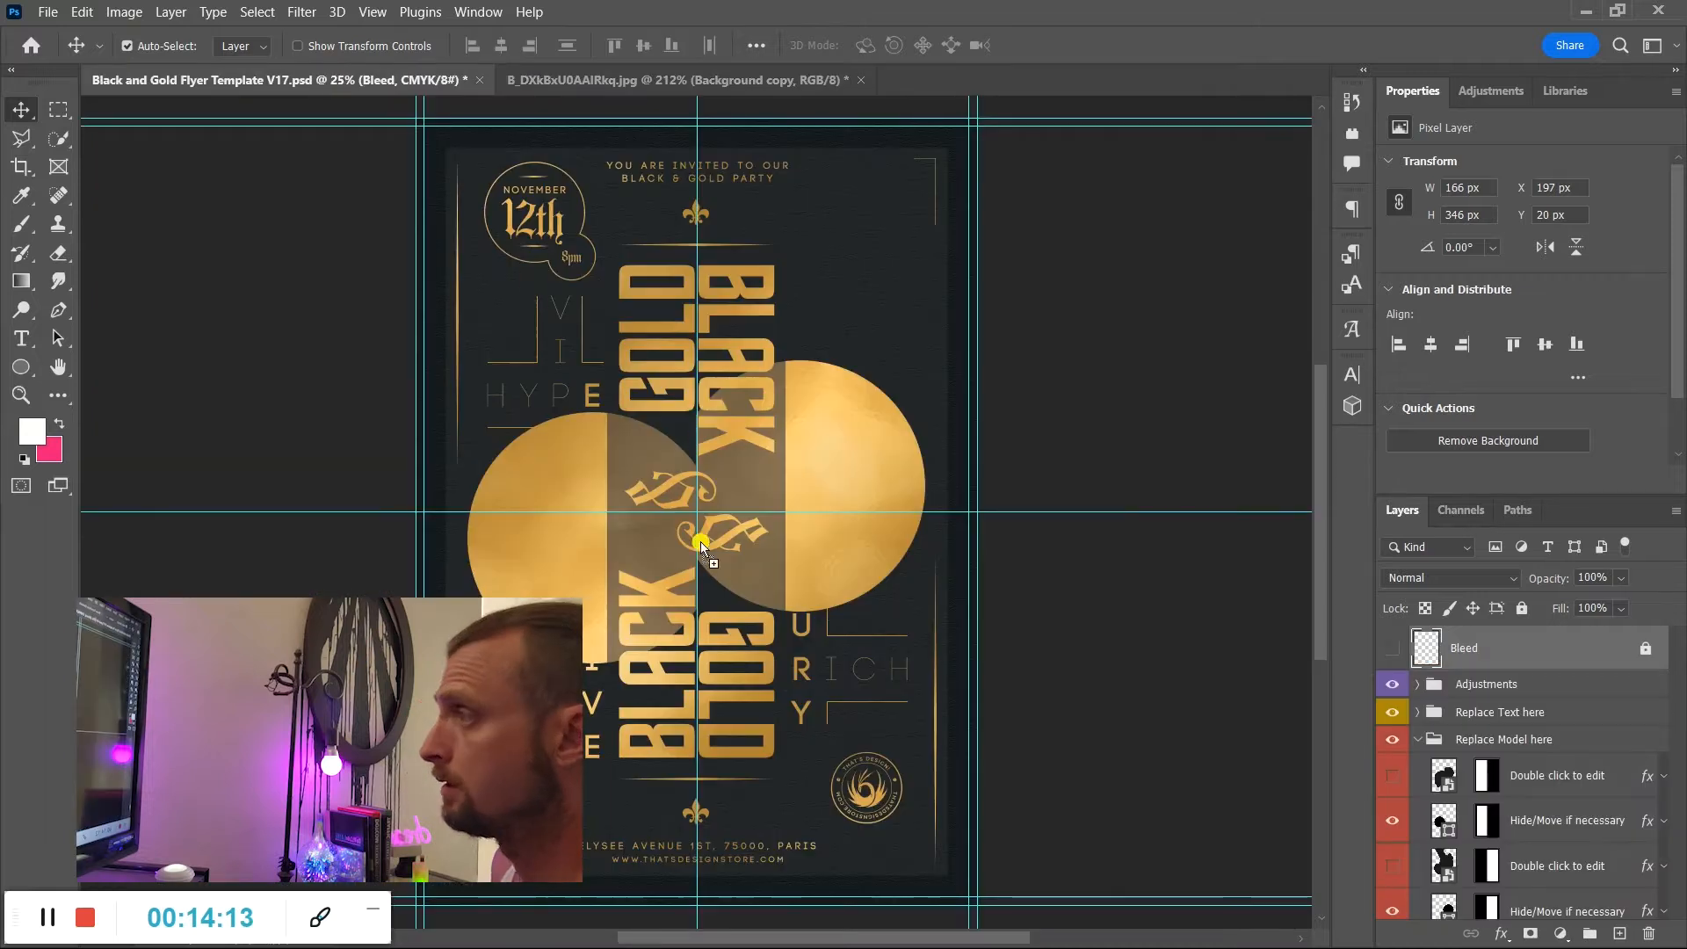
pyautogui.moveTo(740, 576); pyautogui.dragTo(824, 587)
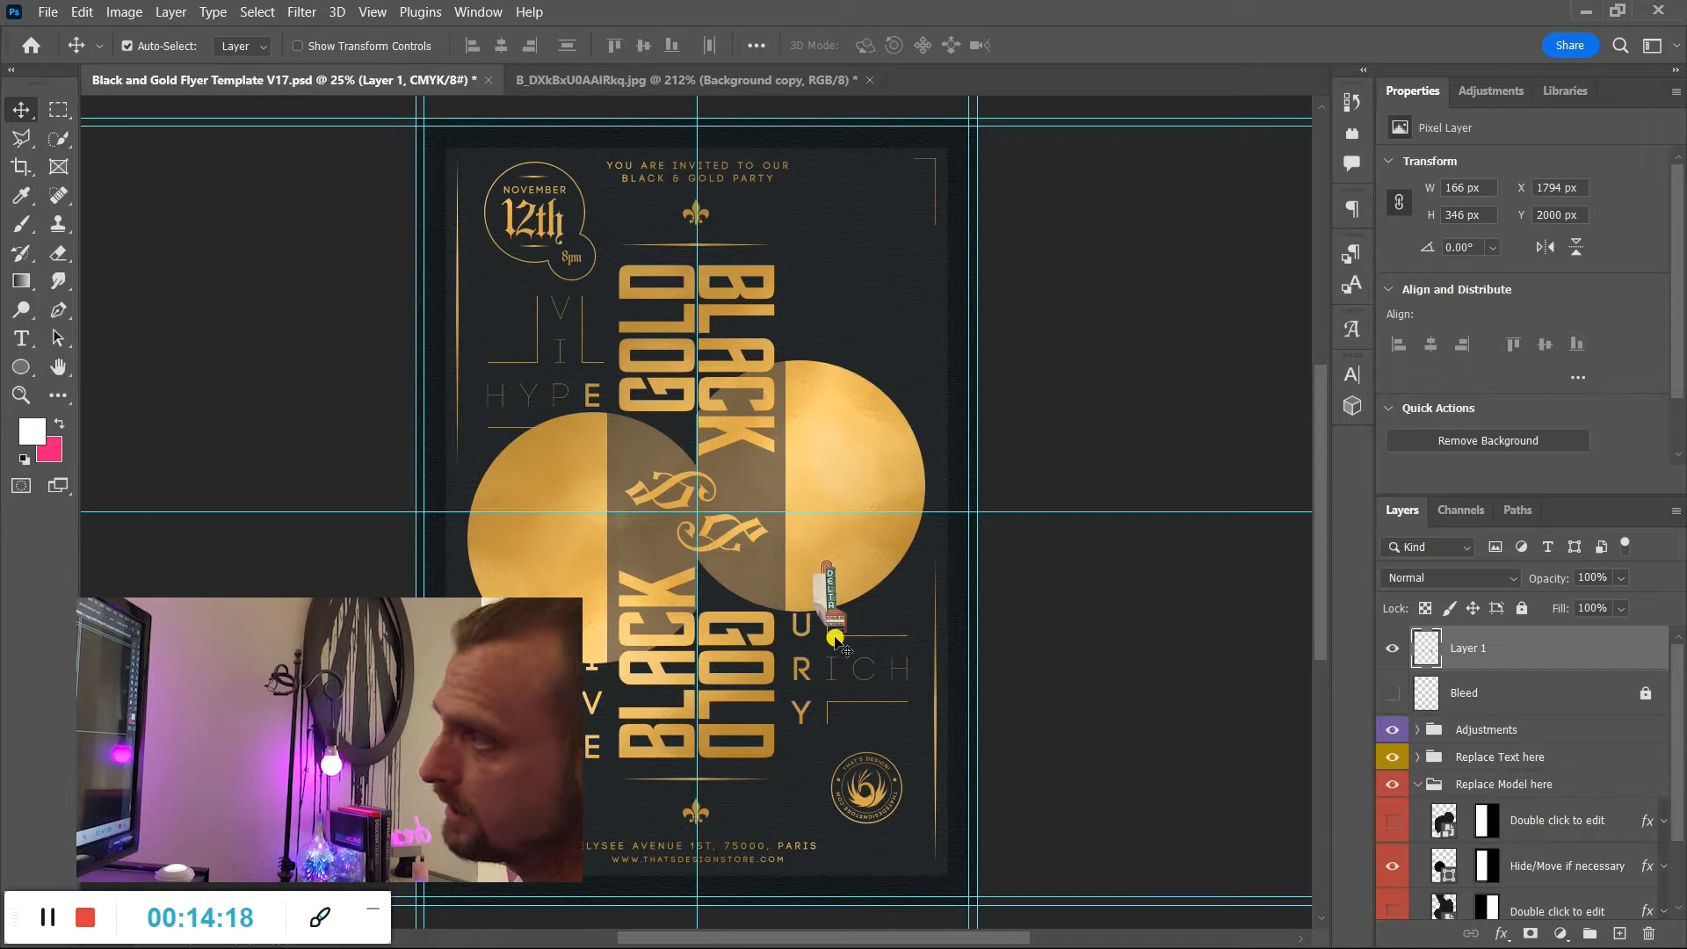
# Scale the color sign up to about 829 by 1728 px and position it over the flyer's right gold circle.
pyautogui.hotkey('ctrl', 't')
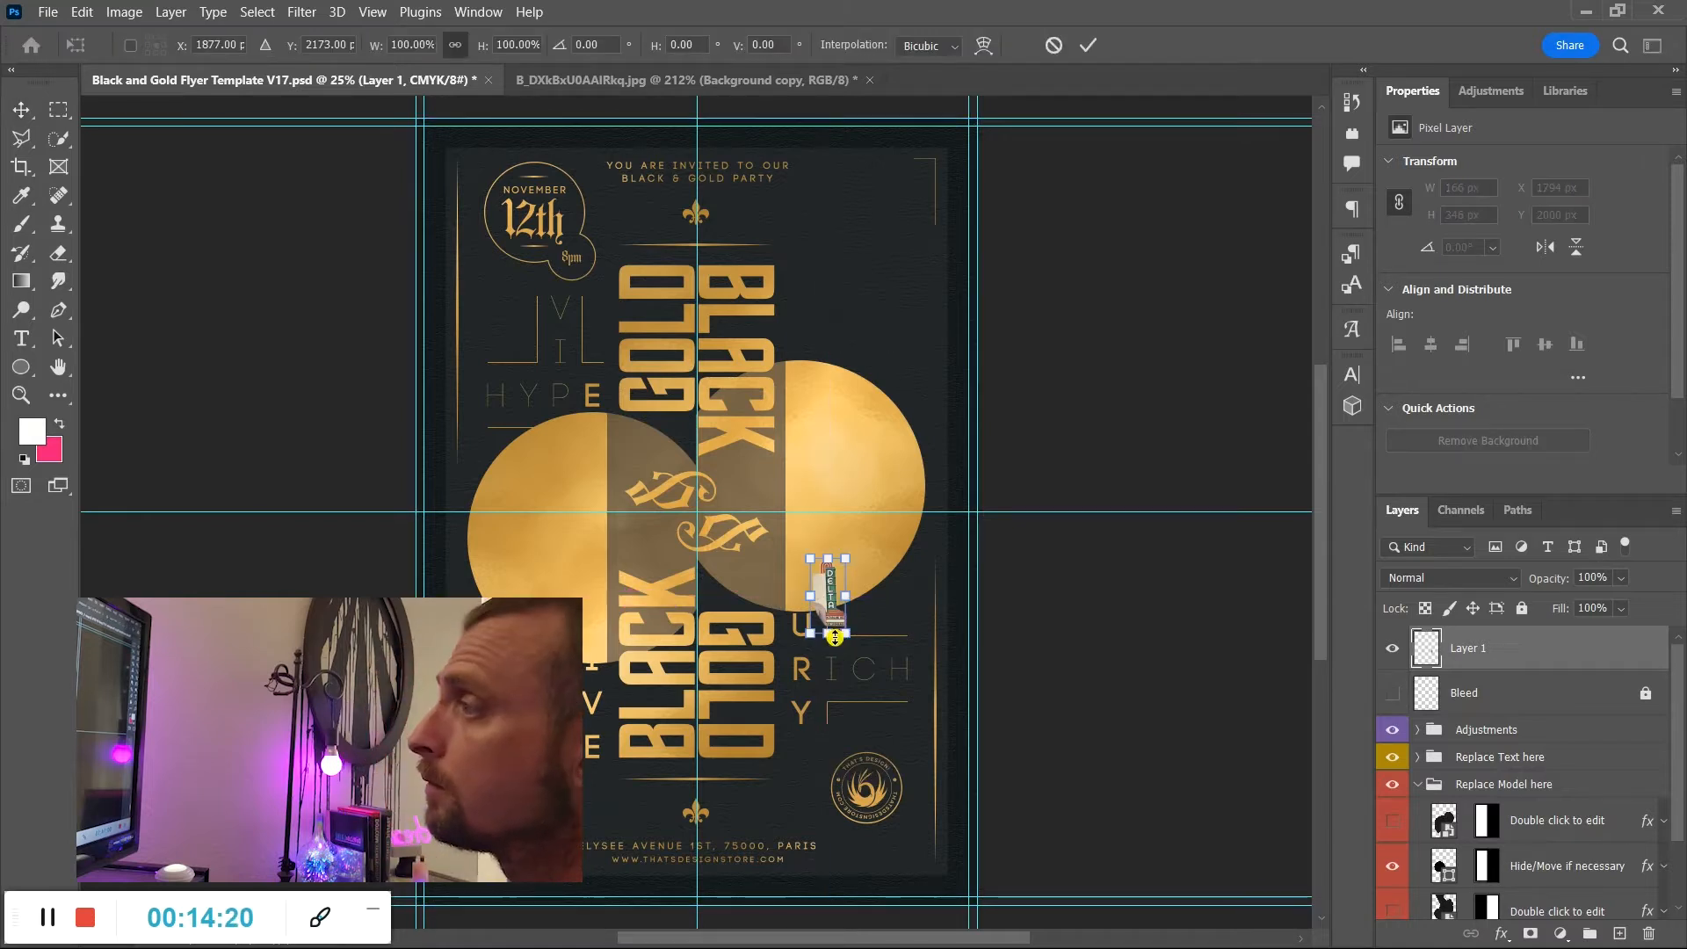
pyautogui.moveTo(810, 559); pyautogui.dragTo(624, 169)
pyautogui.moveTo(742, 433); pyautogui.dragTo(879, 468)
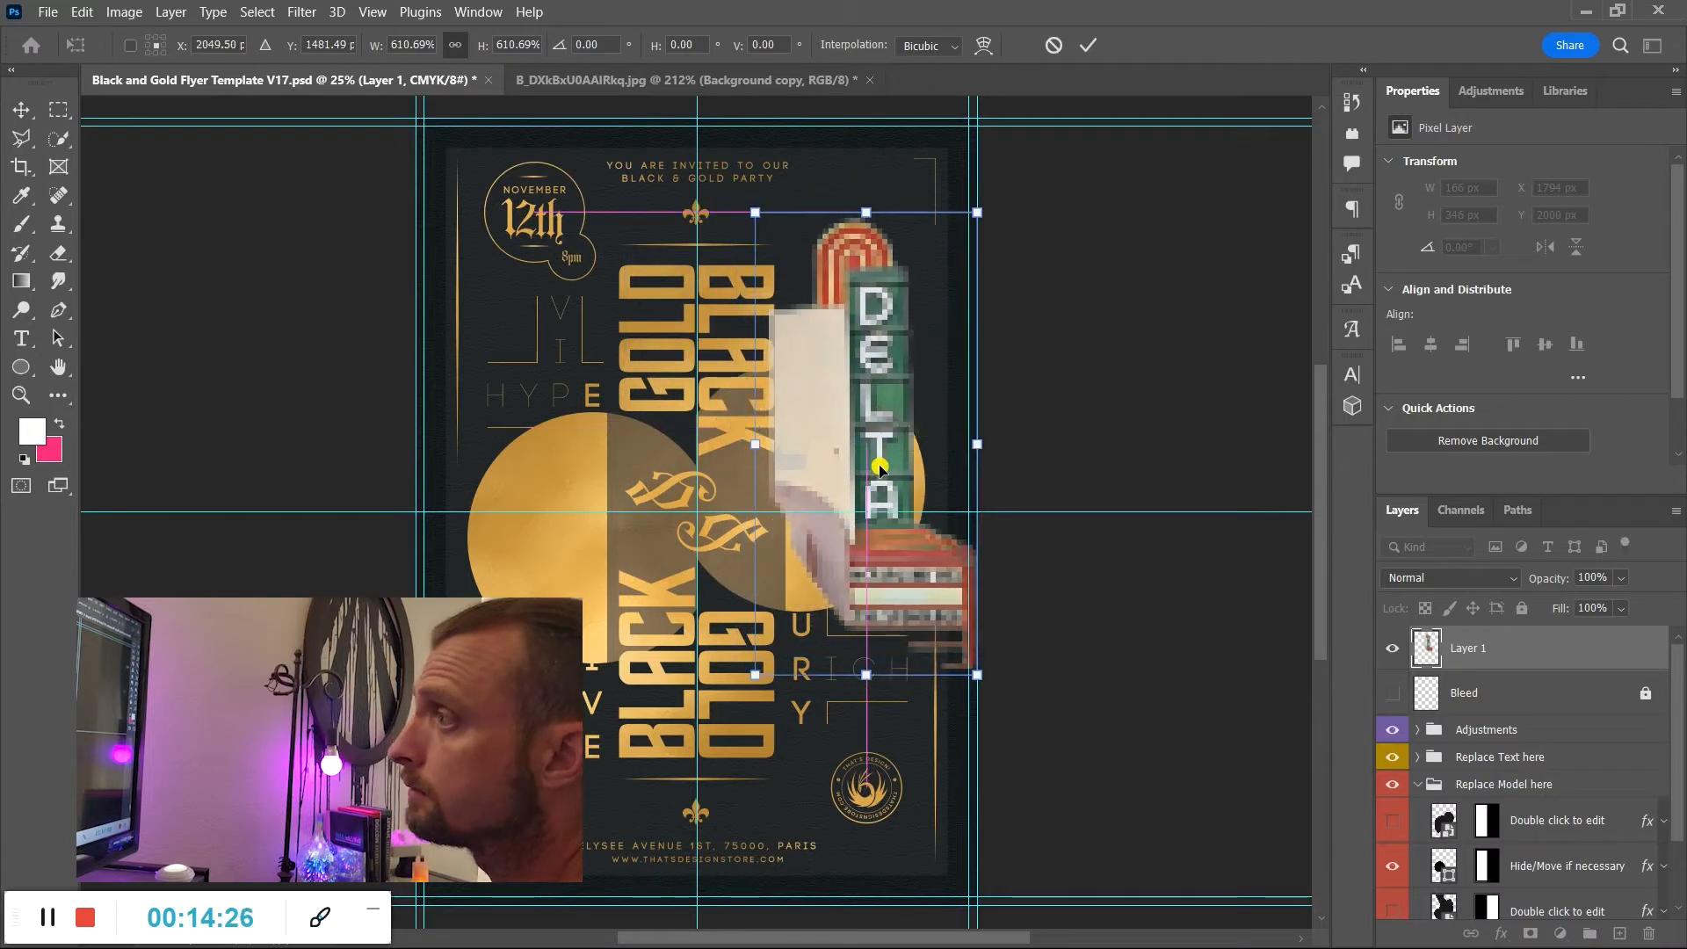
pyautogui.moveTo(978, 677); pyautogui.dragTo(935, 590)
pyautogui.moveTo(820, 443); pyautogui.dragTo(841, 468)
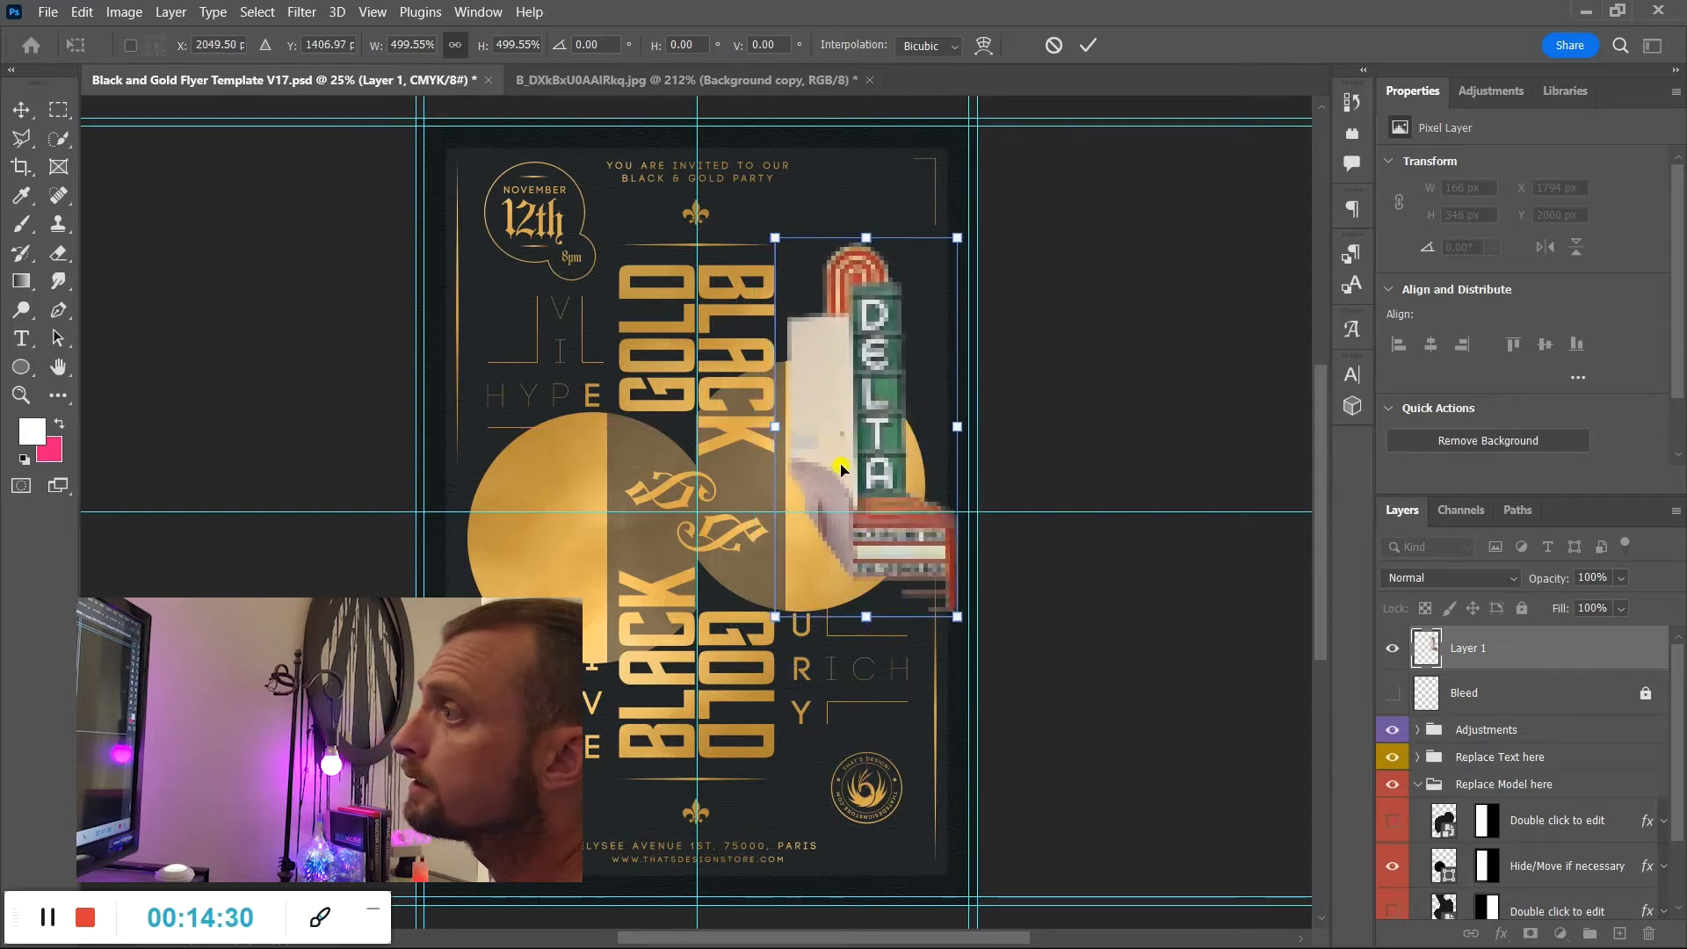
pyautogui.press('Return')
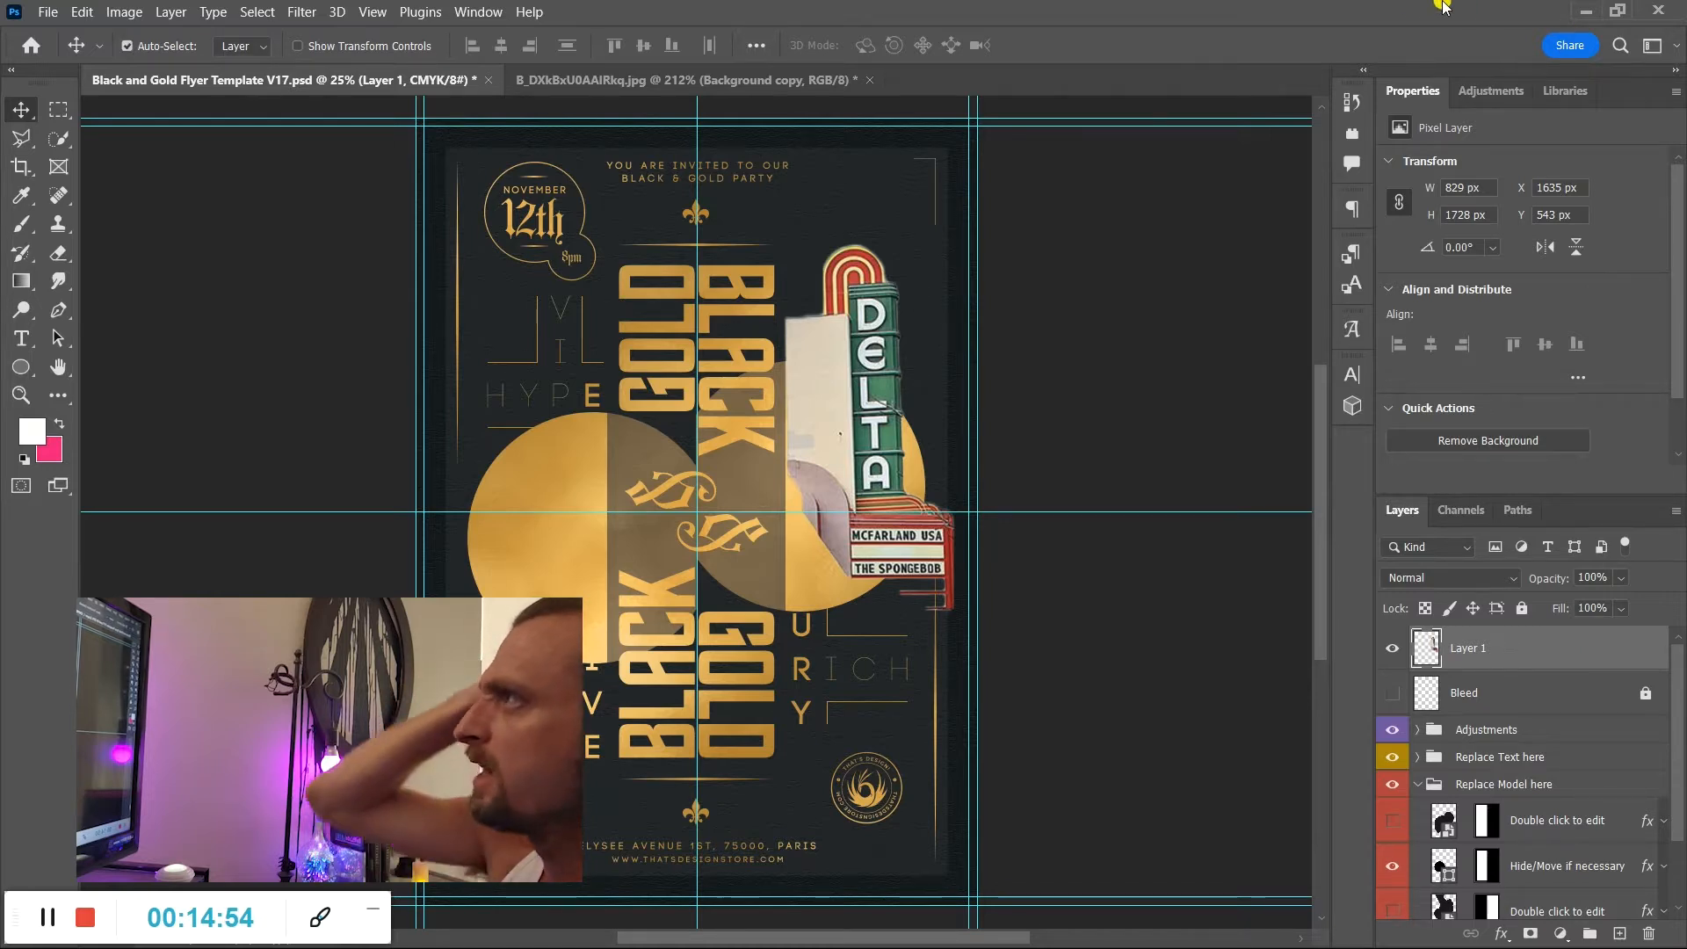
# Convert the selected sign in the photo to black and white using the Default preset.
pyautogui.click(787, 81)
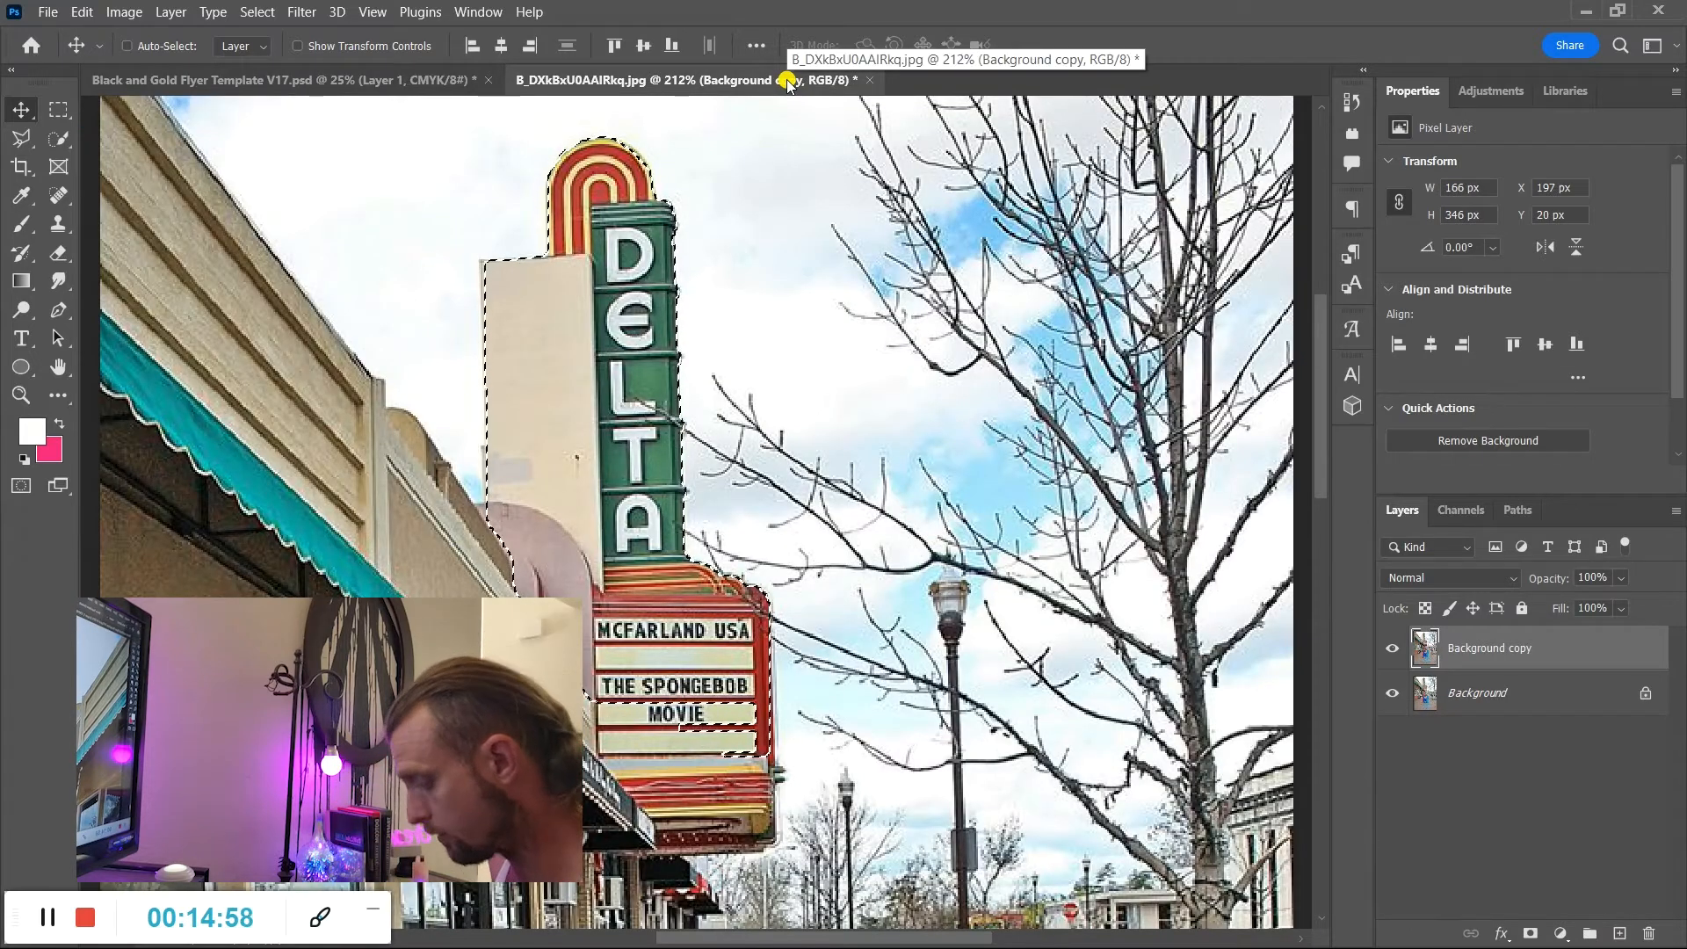
pyautogui.hotkey('ctrl', 'alt', 'shift', 'b')
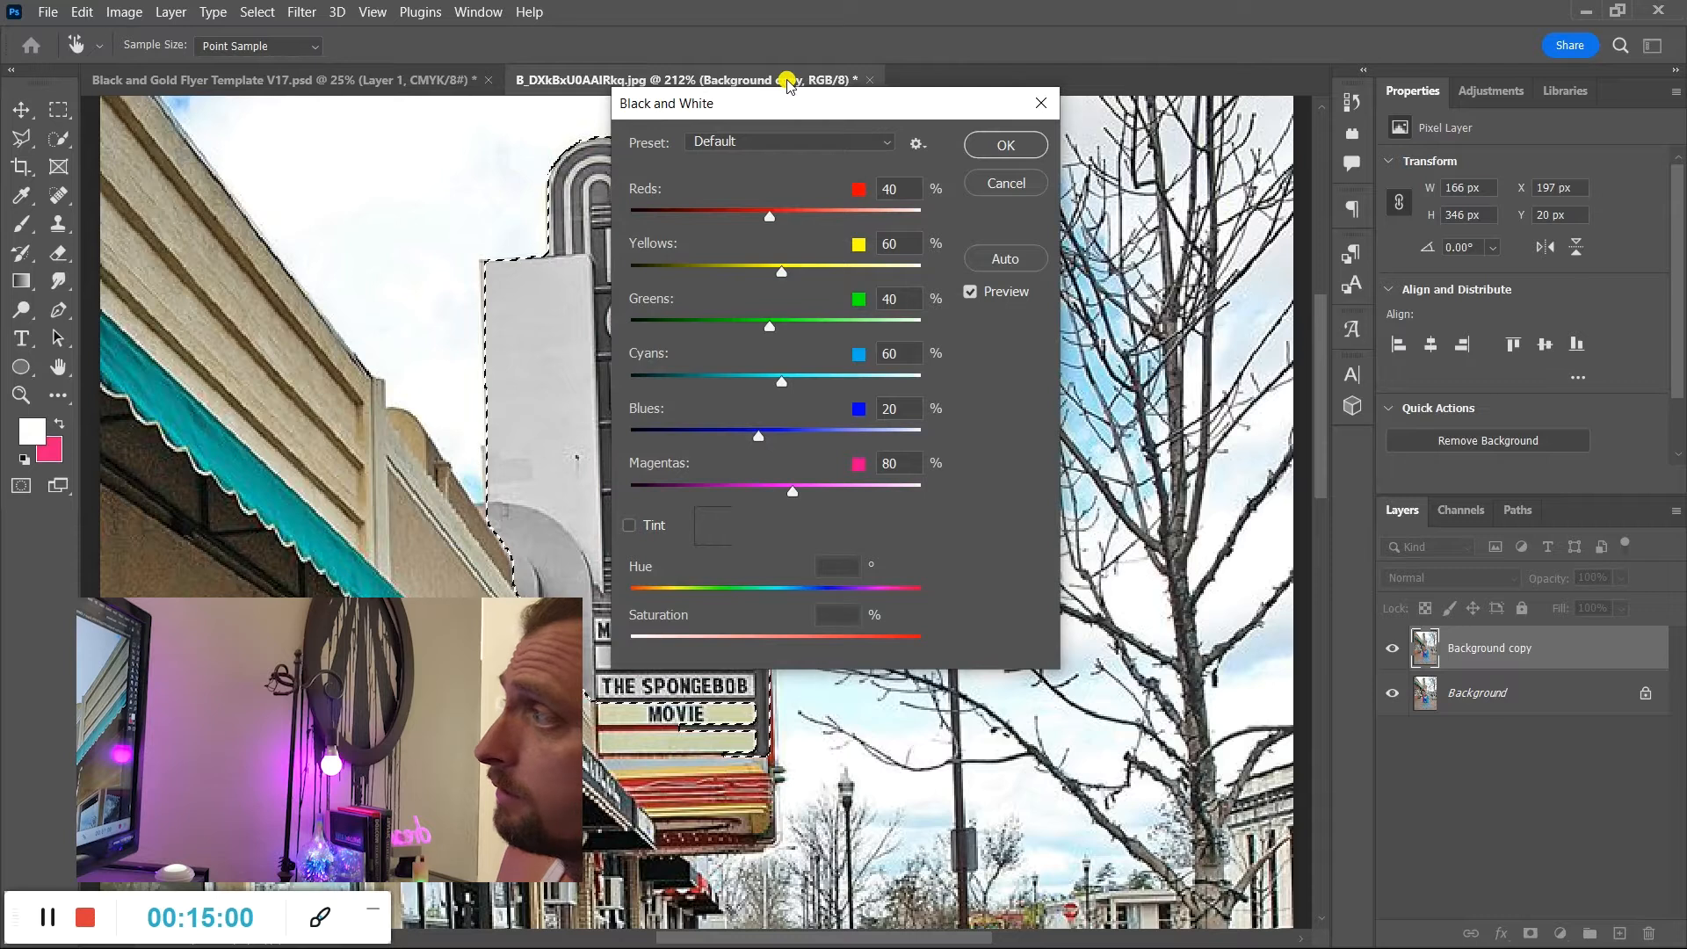
pyautogui.press('Escape')
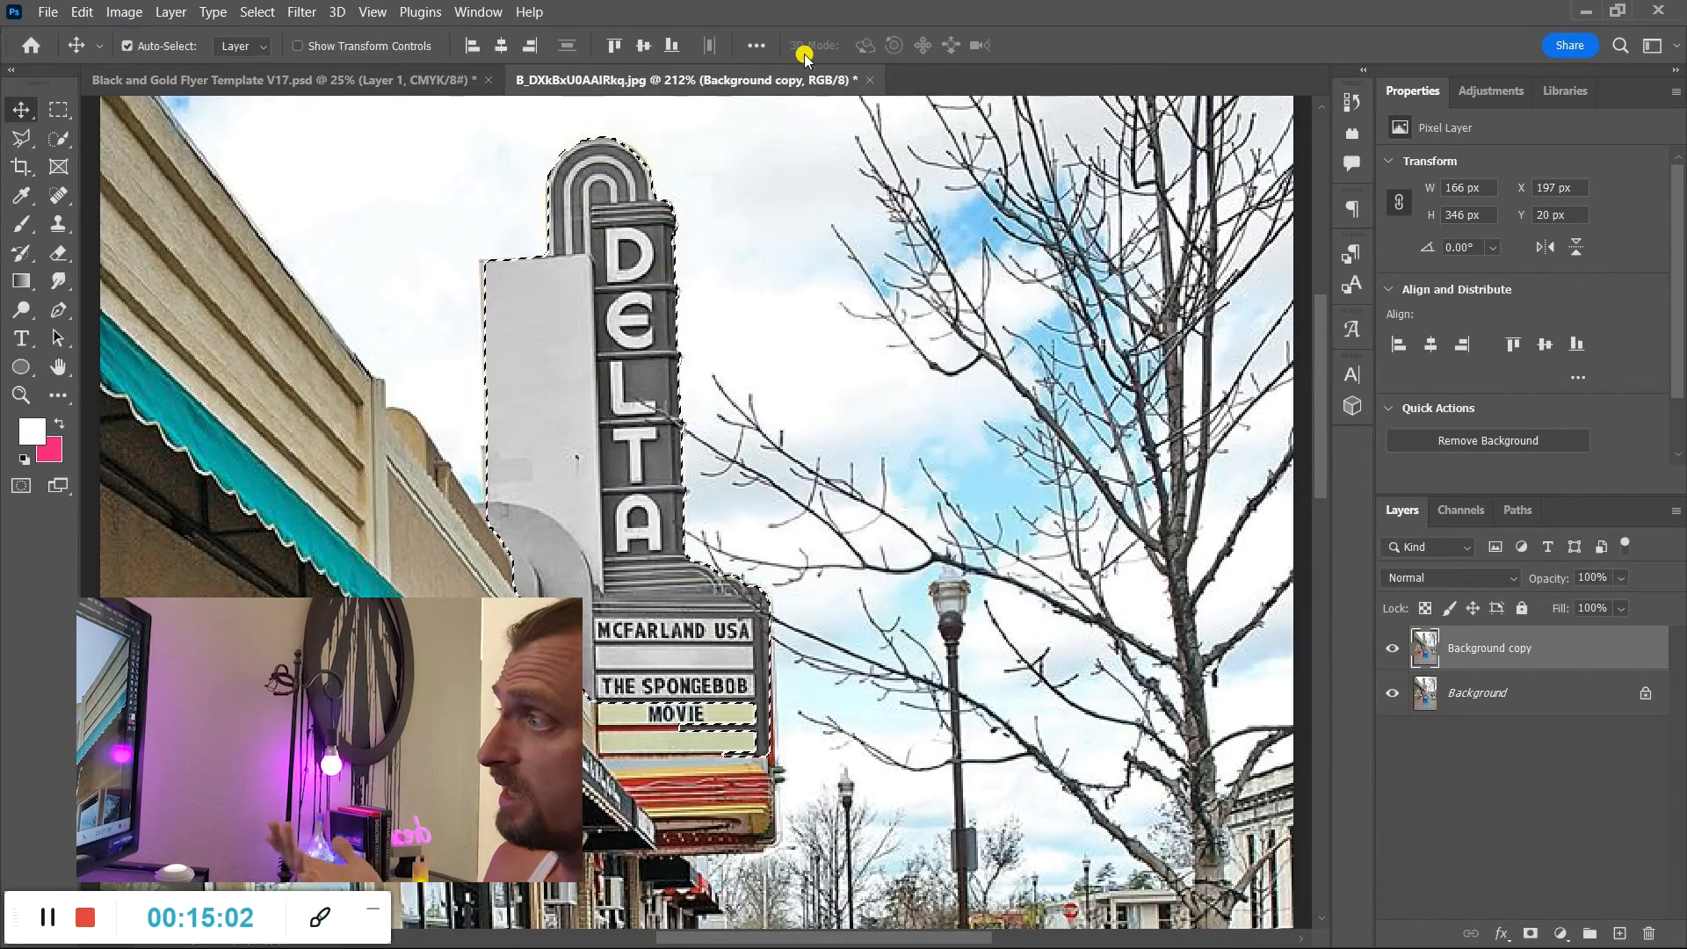
# Delete the color sign layer from the flyer and bring in the black and white sign over the right gold circle.
pyautogui.click(296, 79)
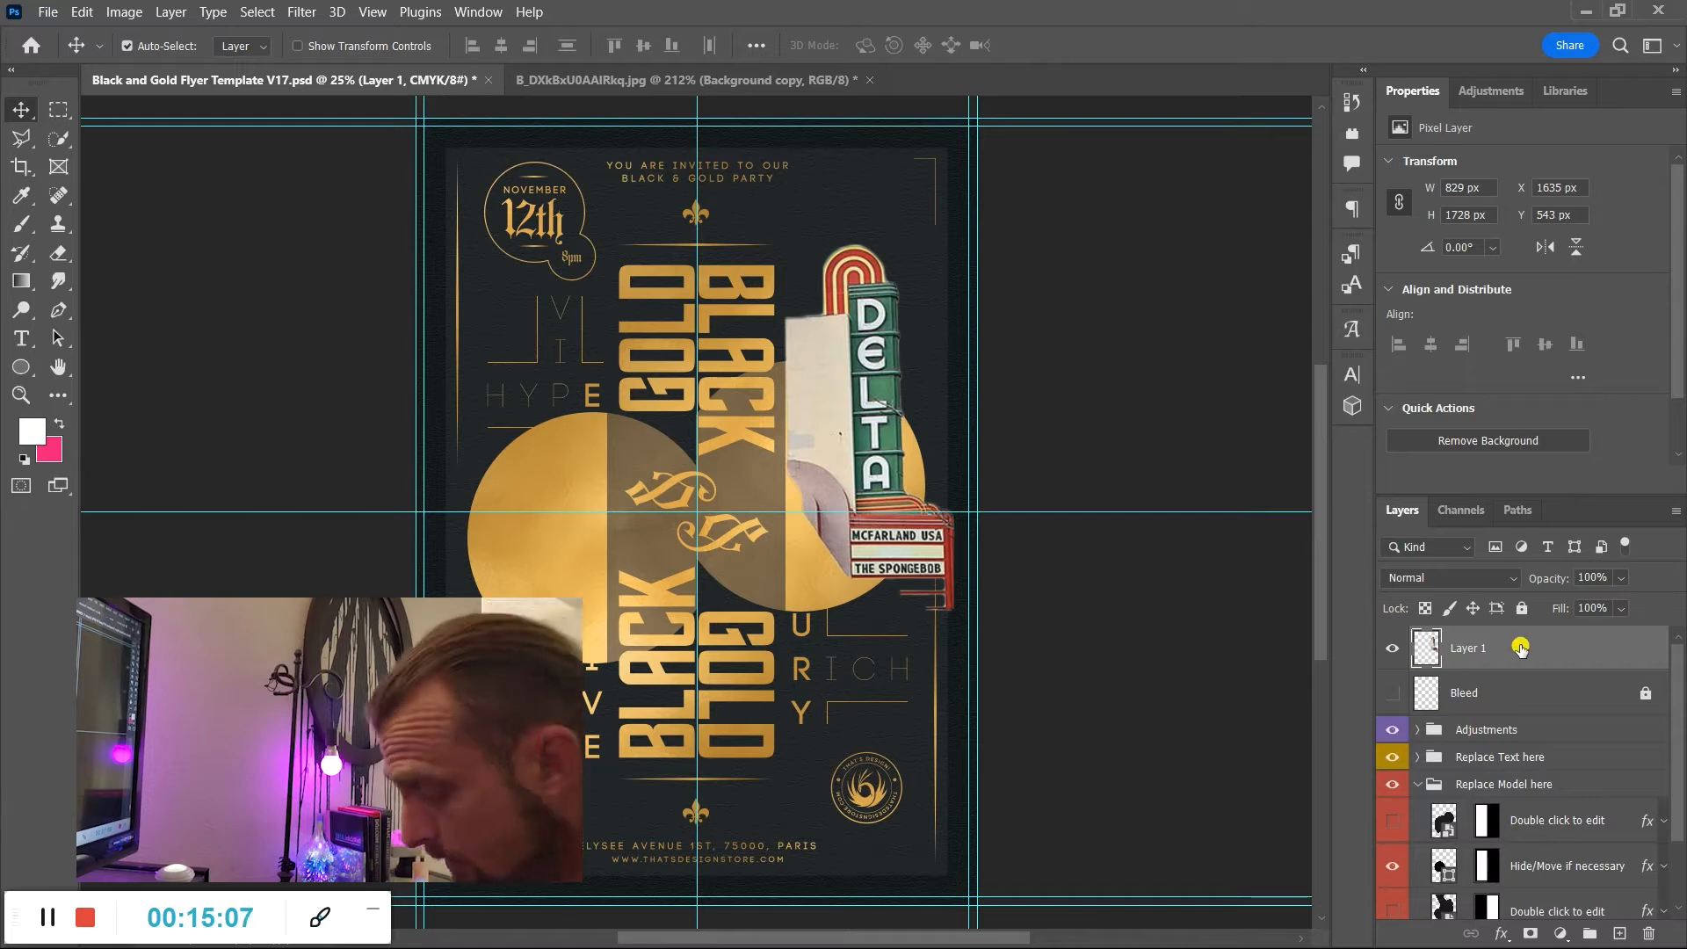
pyautogui.press('Delete')
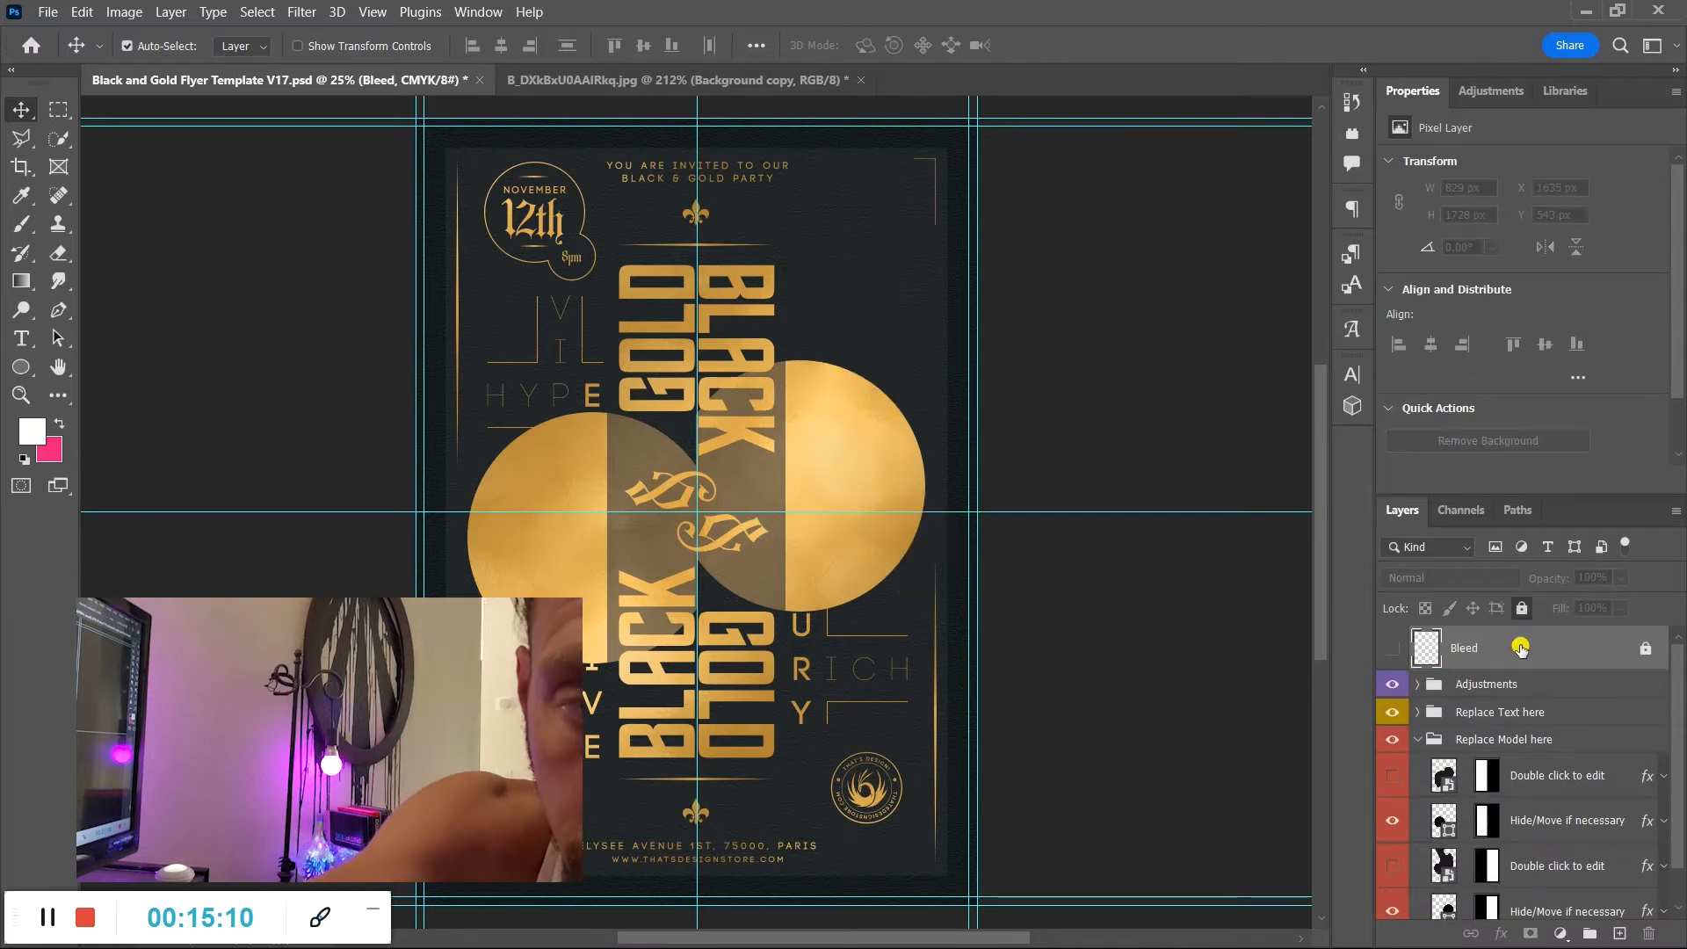
pyautogui.click(518, 79)
pyautogui.moveTo(517, 376); pyautogui.dragTo(856, 490)
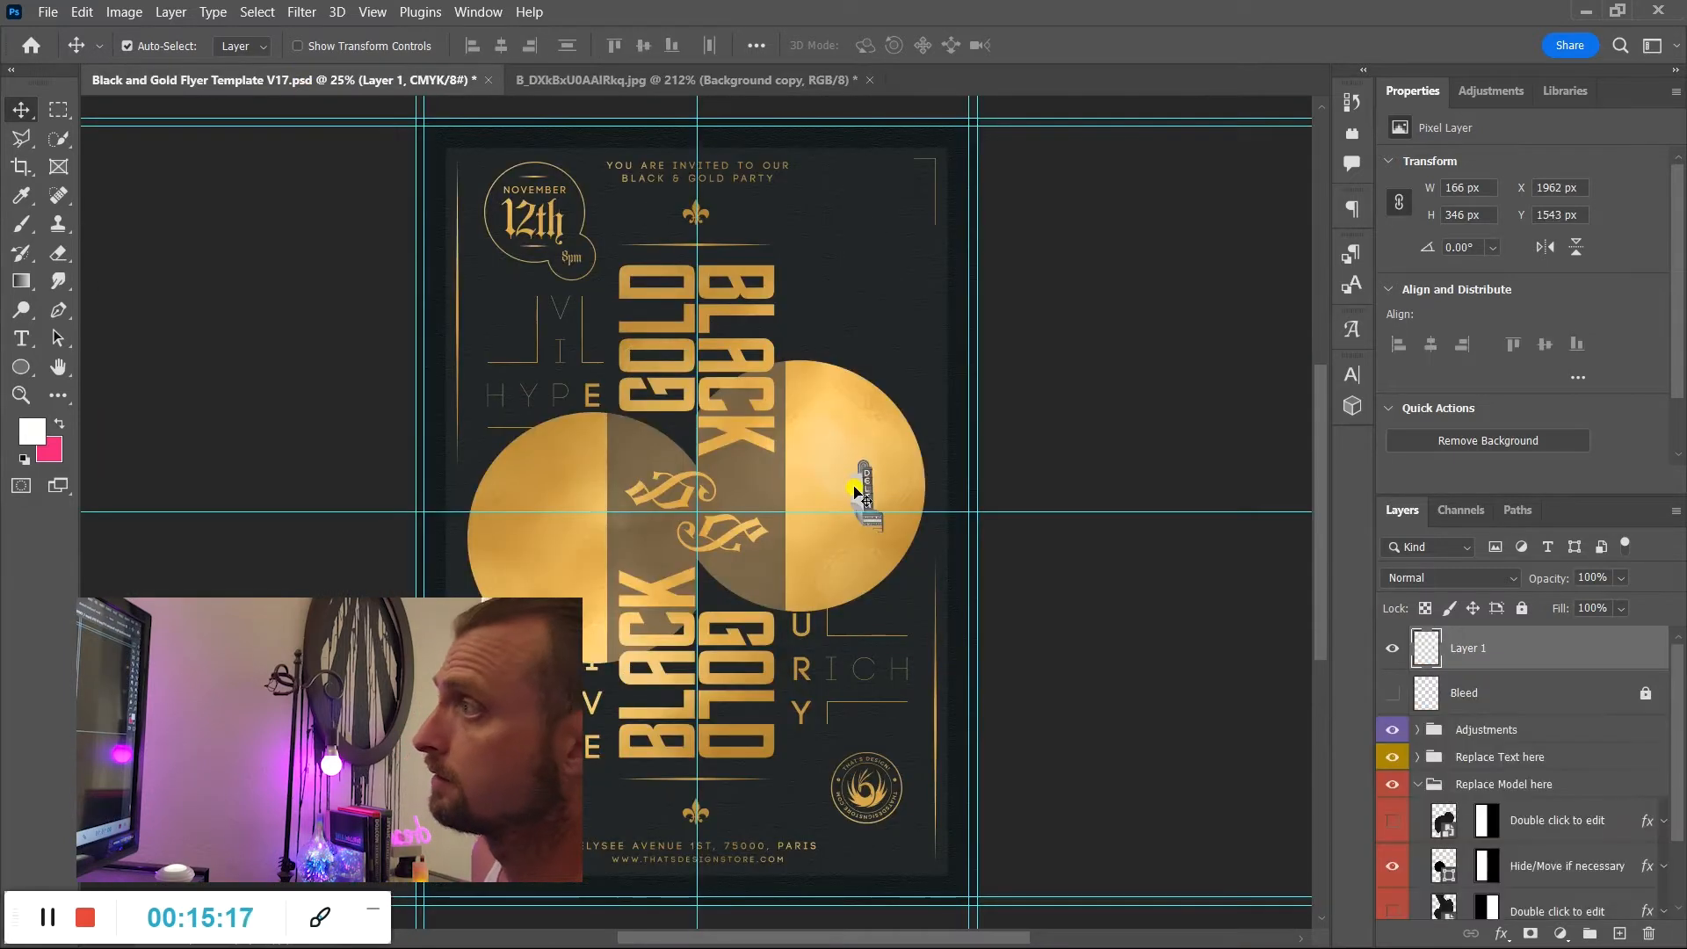
# Scale the black and white sign up to about 679 by 1416 px and position it over the right gold circle.
pyautogui.hotkey('ctrl', 't')
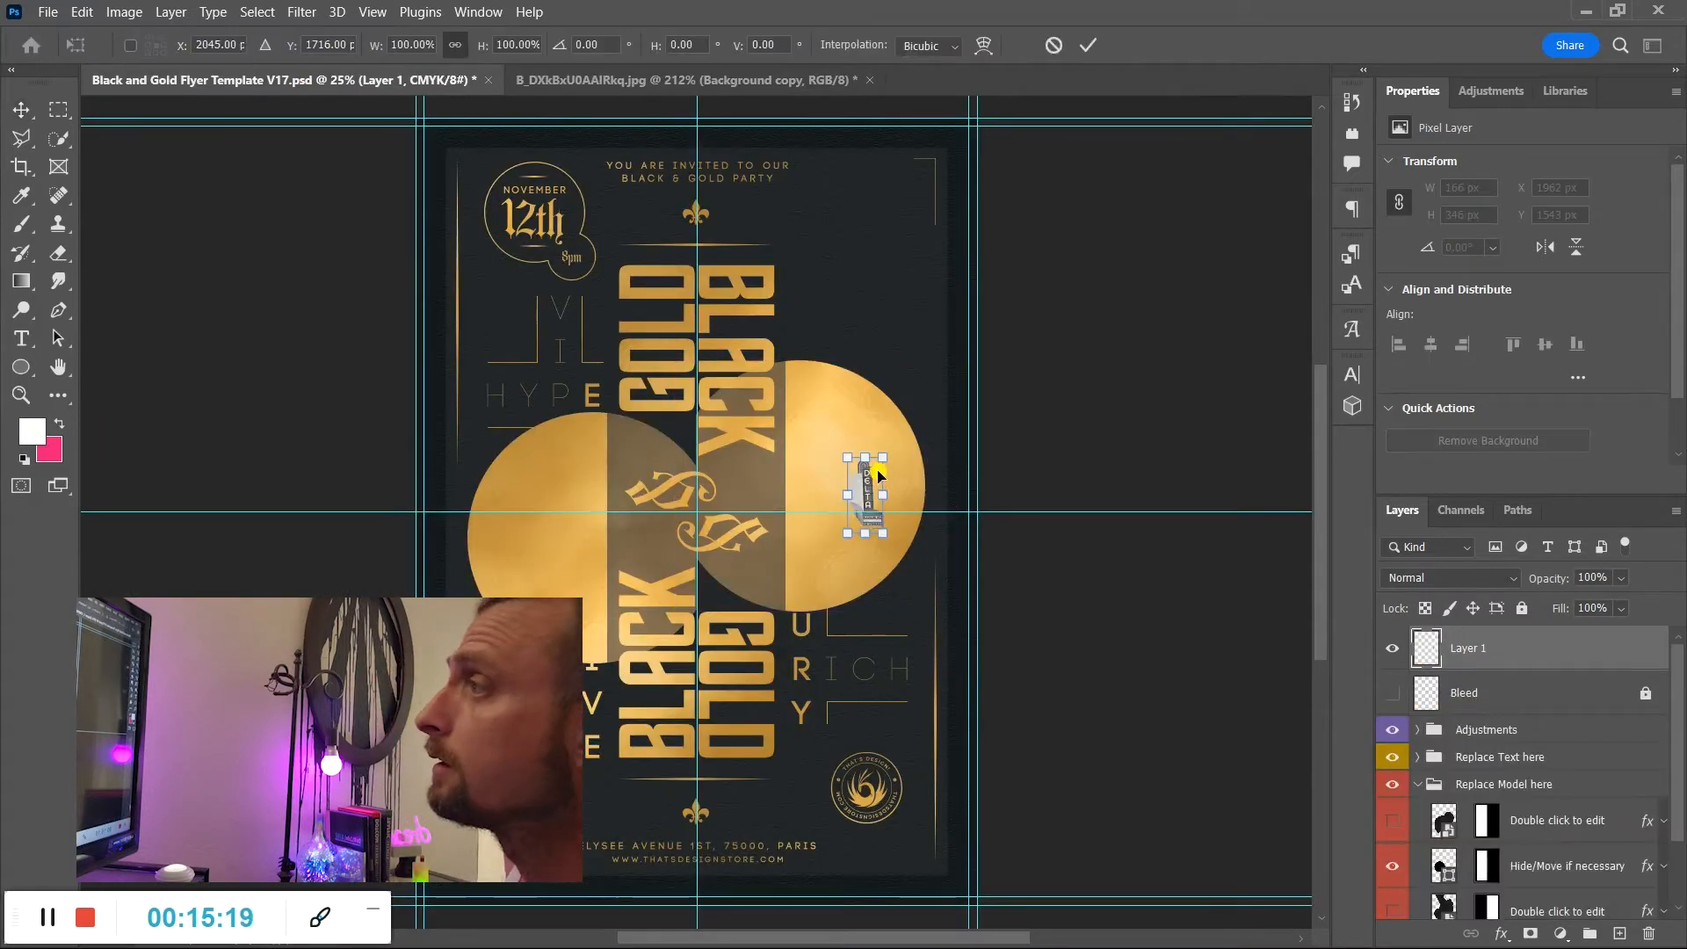
pyautogui.moveTo(846, 458); pyautogui.dragTo(723, 271)
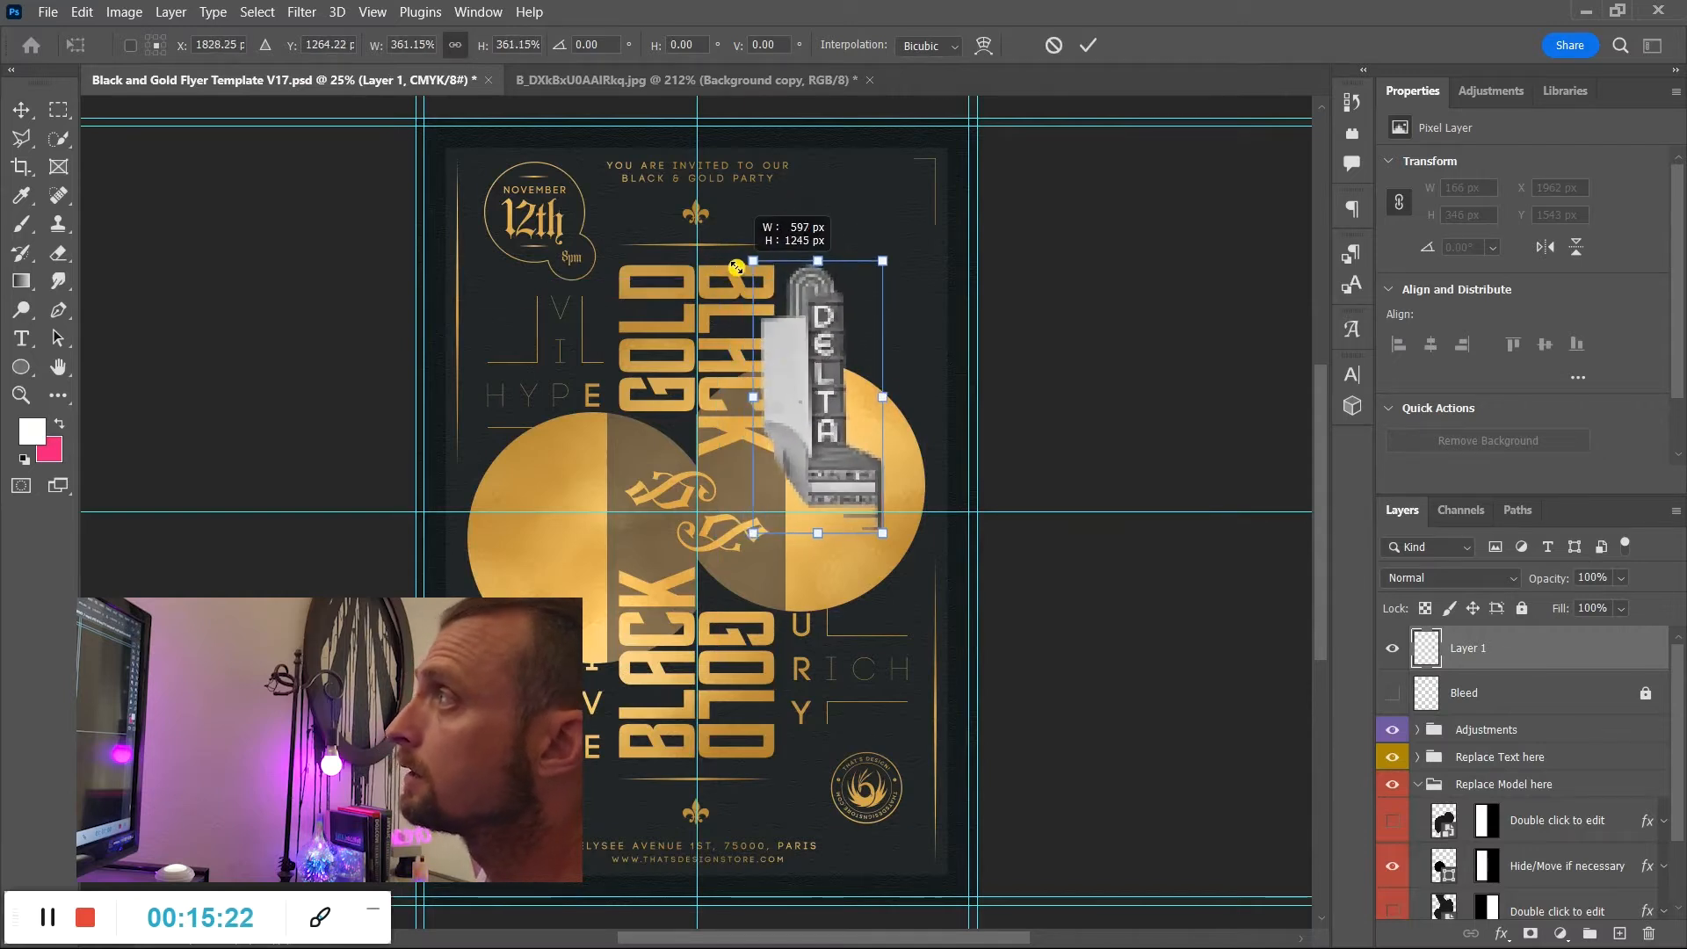
pyautogui.moveTo(818, 409); pyautogui.dragTo(850, 419)
pyautogui.moveTo(918, 548); pyautogui.dragTo(931, 576)
pyautogui.press('Return')
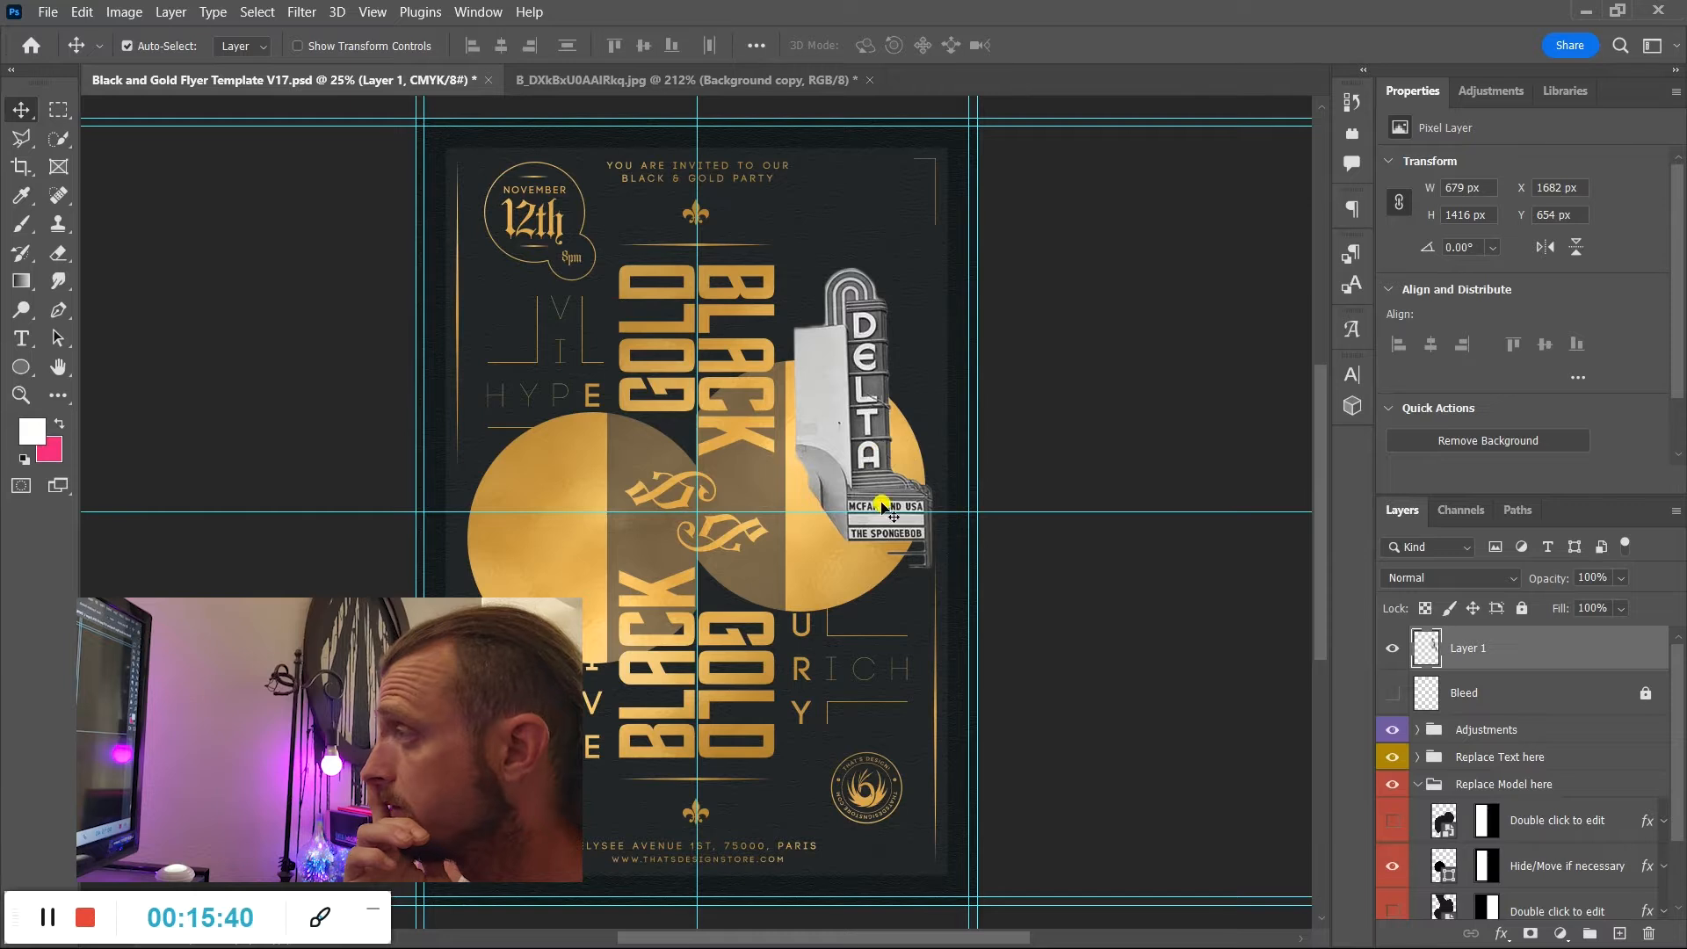
# Rotate the sign about 0.59° clockwise and shift it slightly left over the right gold circle.
pyautogui.press('z')
pyautogui.moveTo(905, 516); pyautogui.dragTo(914, 608)
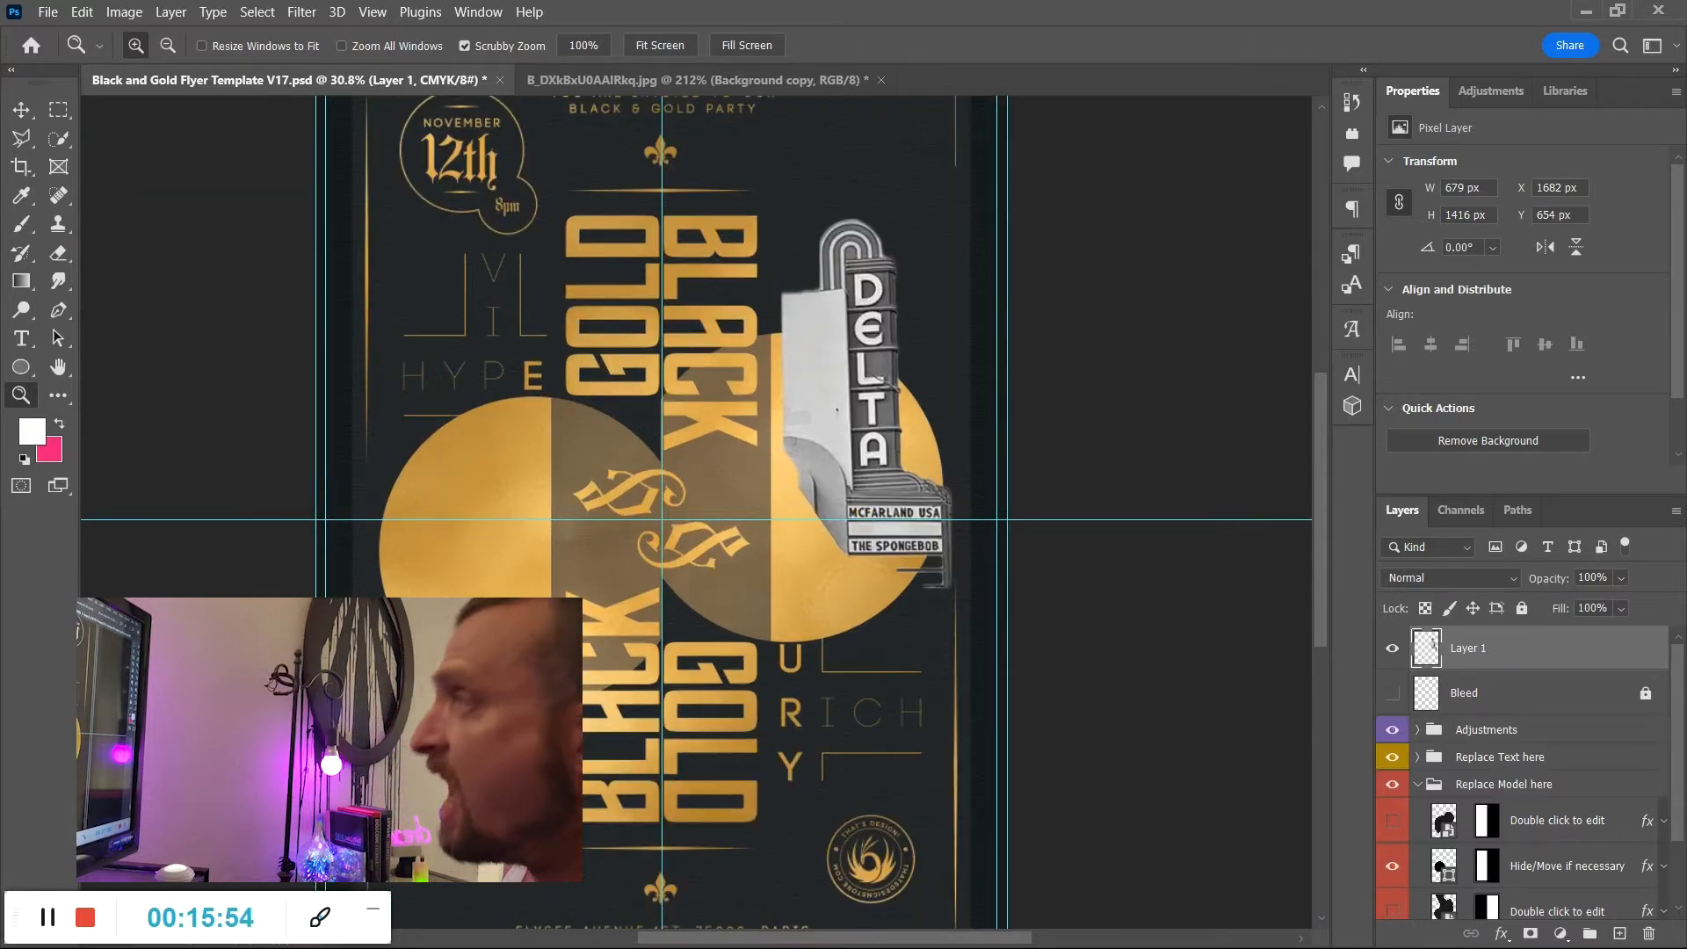
pyautogui.hotkey('ctrl', 't')
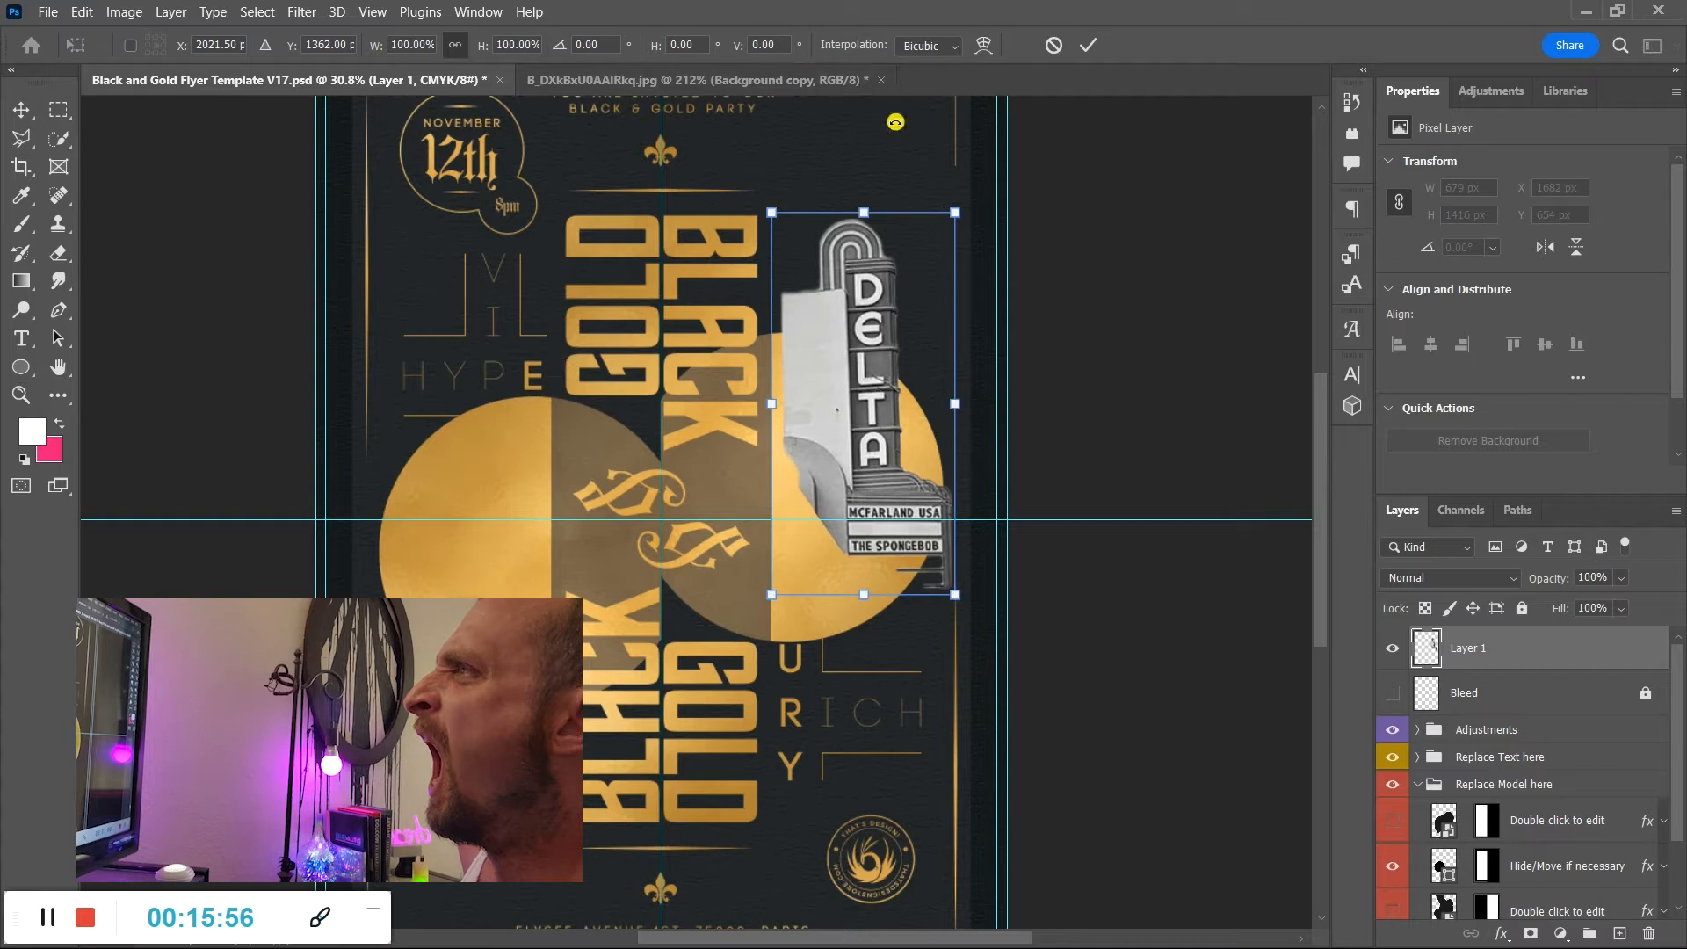
pyautogui.moveTo(982, 203); pyautogui.dragTo(990, 197)
pyautogui.moveTo(862, 353); pyautogui.dragTo(851, 358)
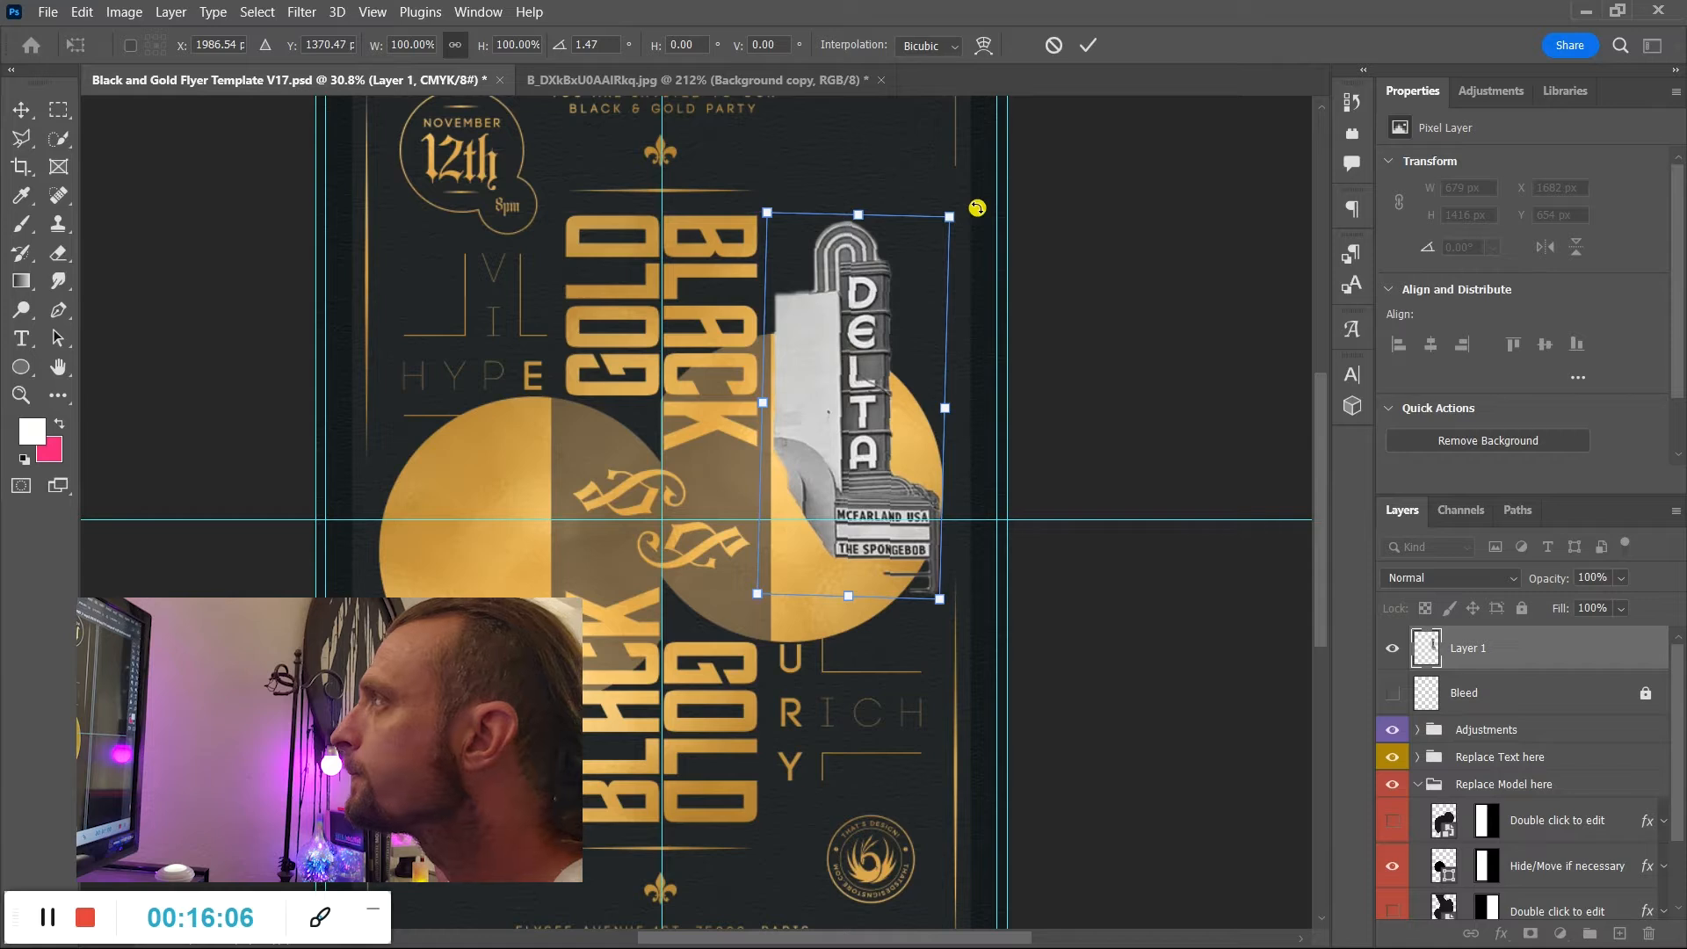
pyautogui.moveTo(977, 207); pyautogui.dragTo(975, 191)
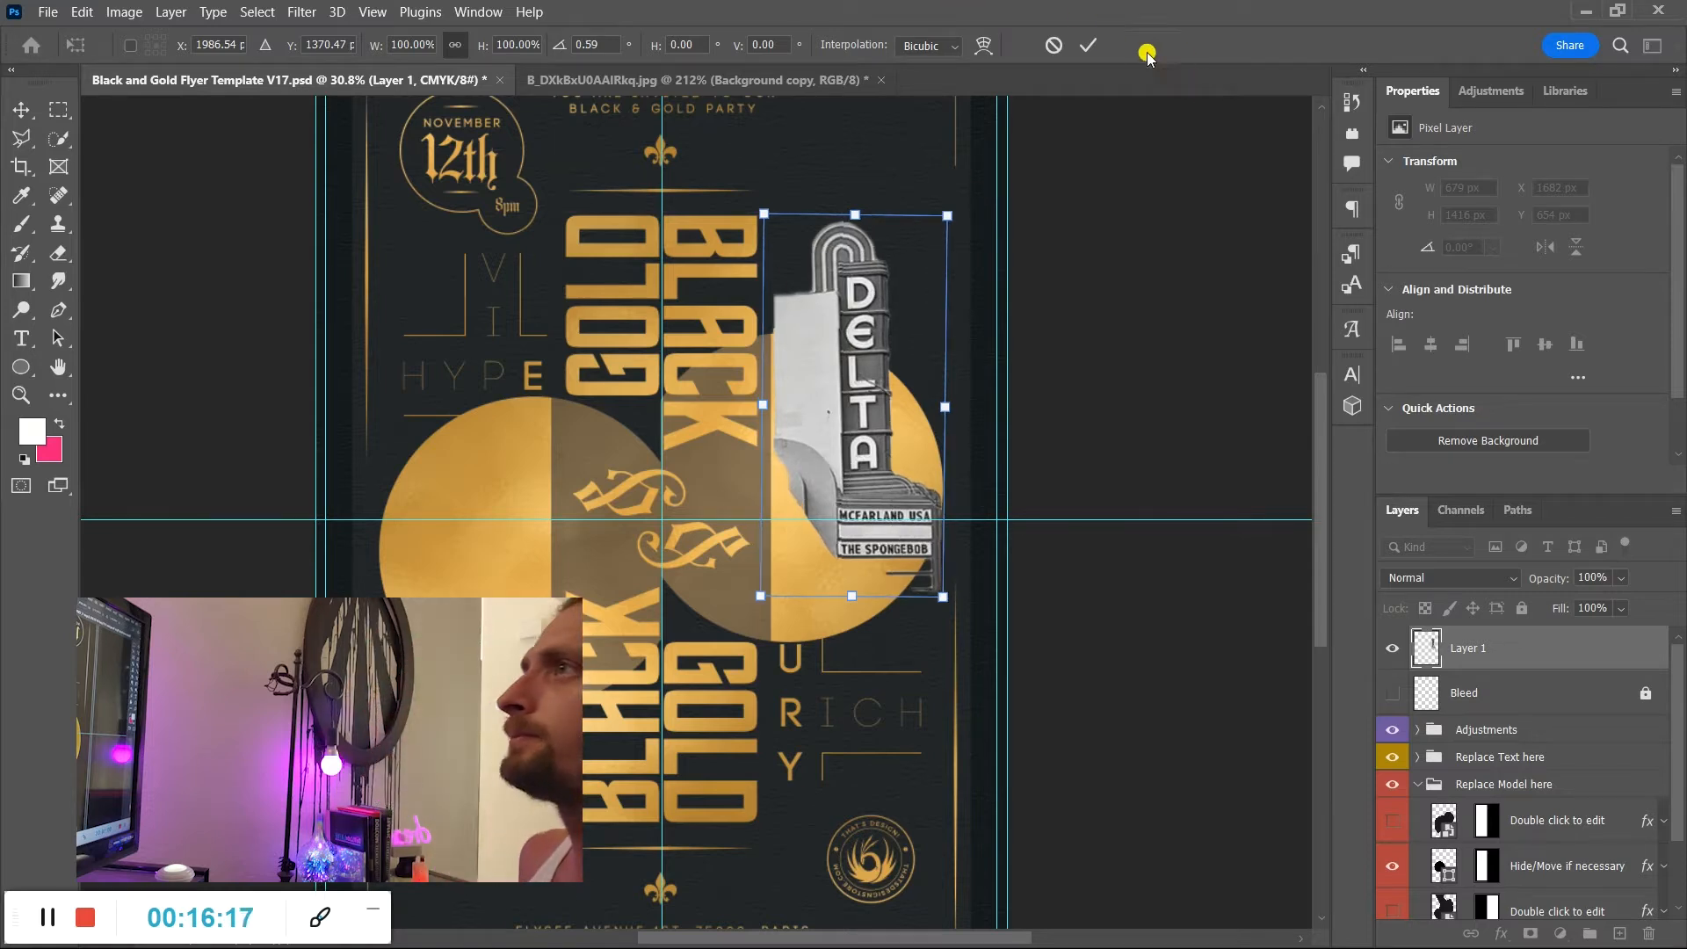
pyautogui.click(1093, 48)
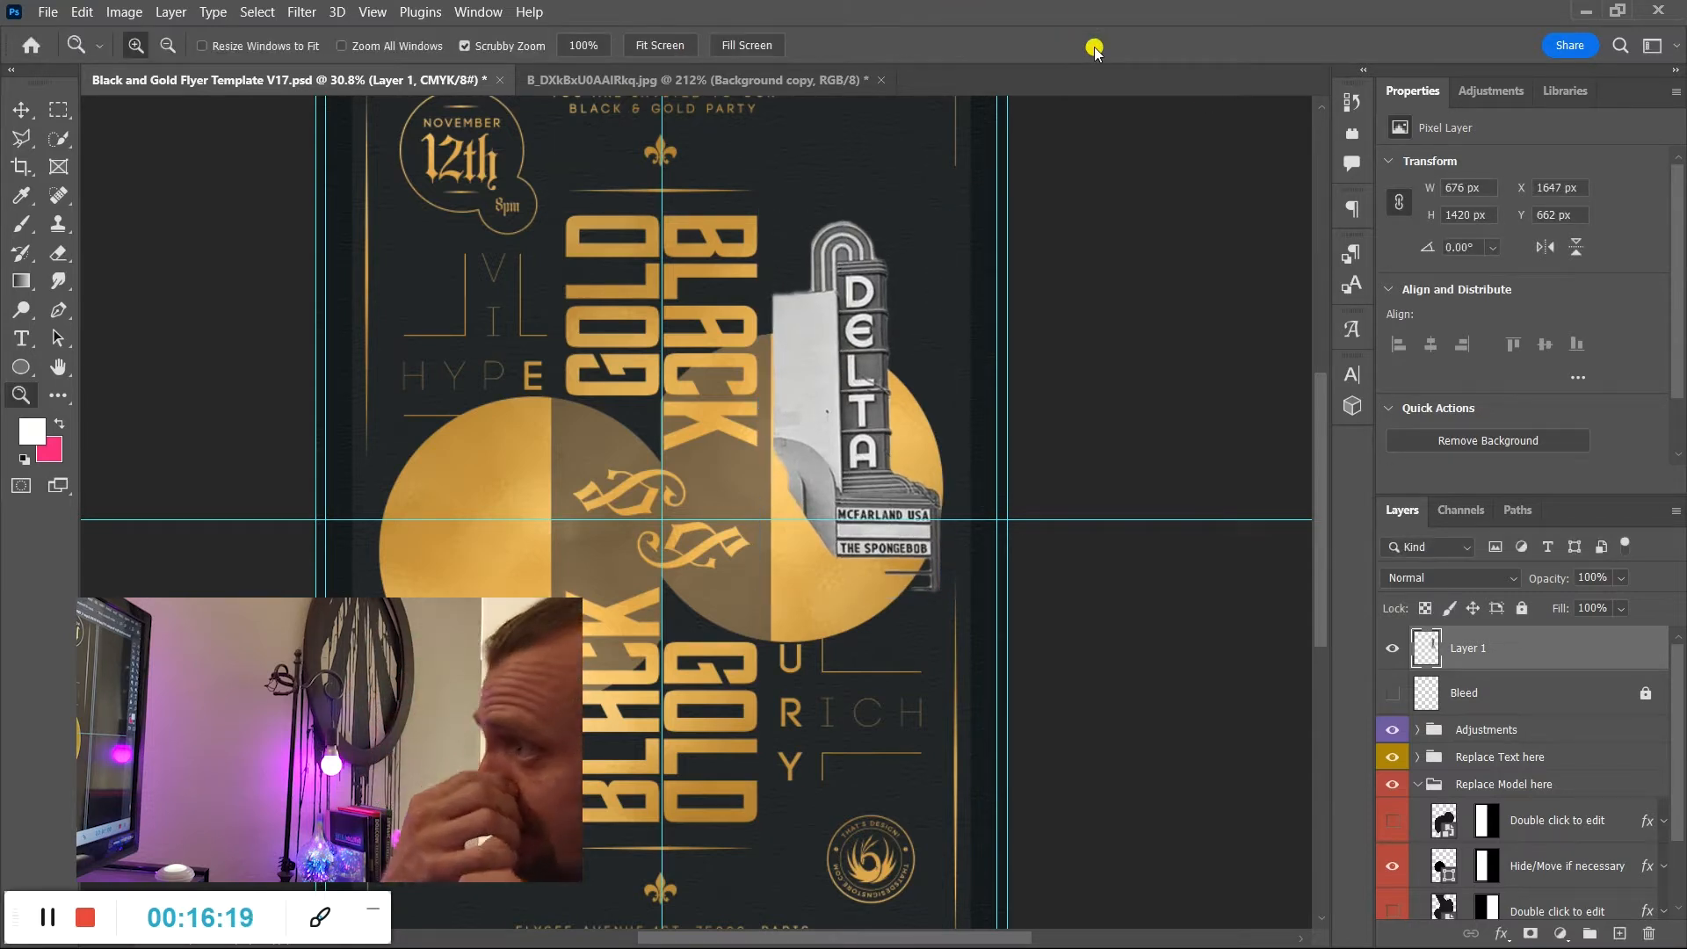
# Duplicate the black and white sign layer directly beneath the original.
pyautogui.moveTo(934, 591); pyautogui.dragTo(948, 655)
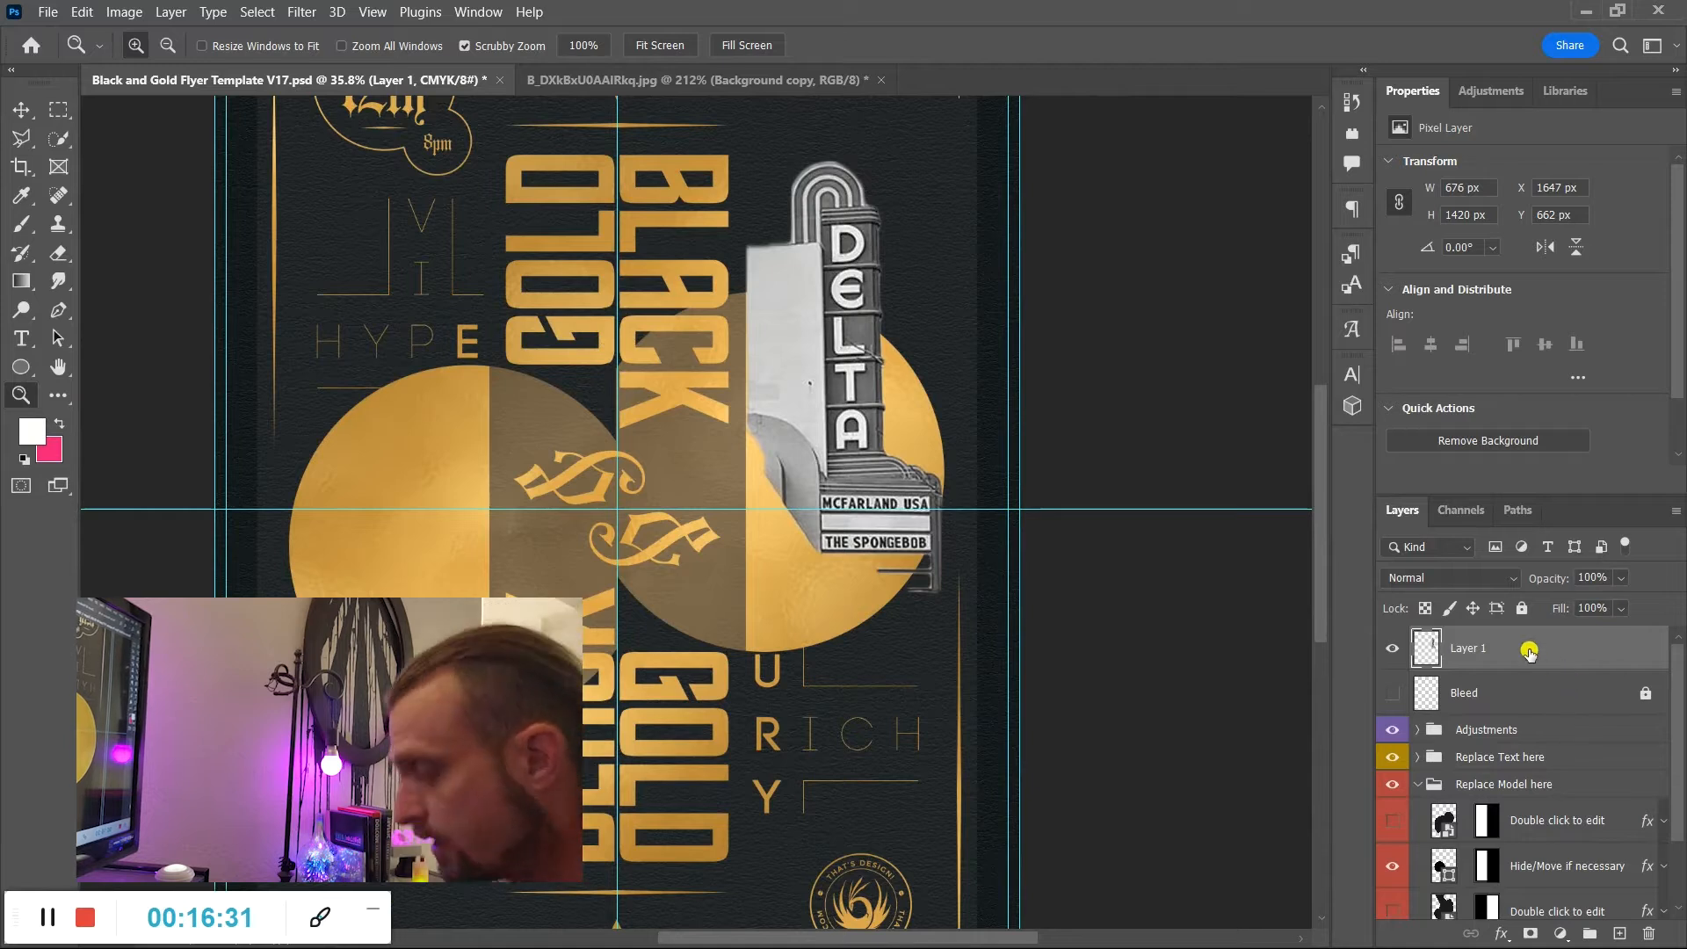
pyautogui.press('alt')
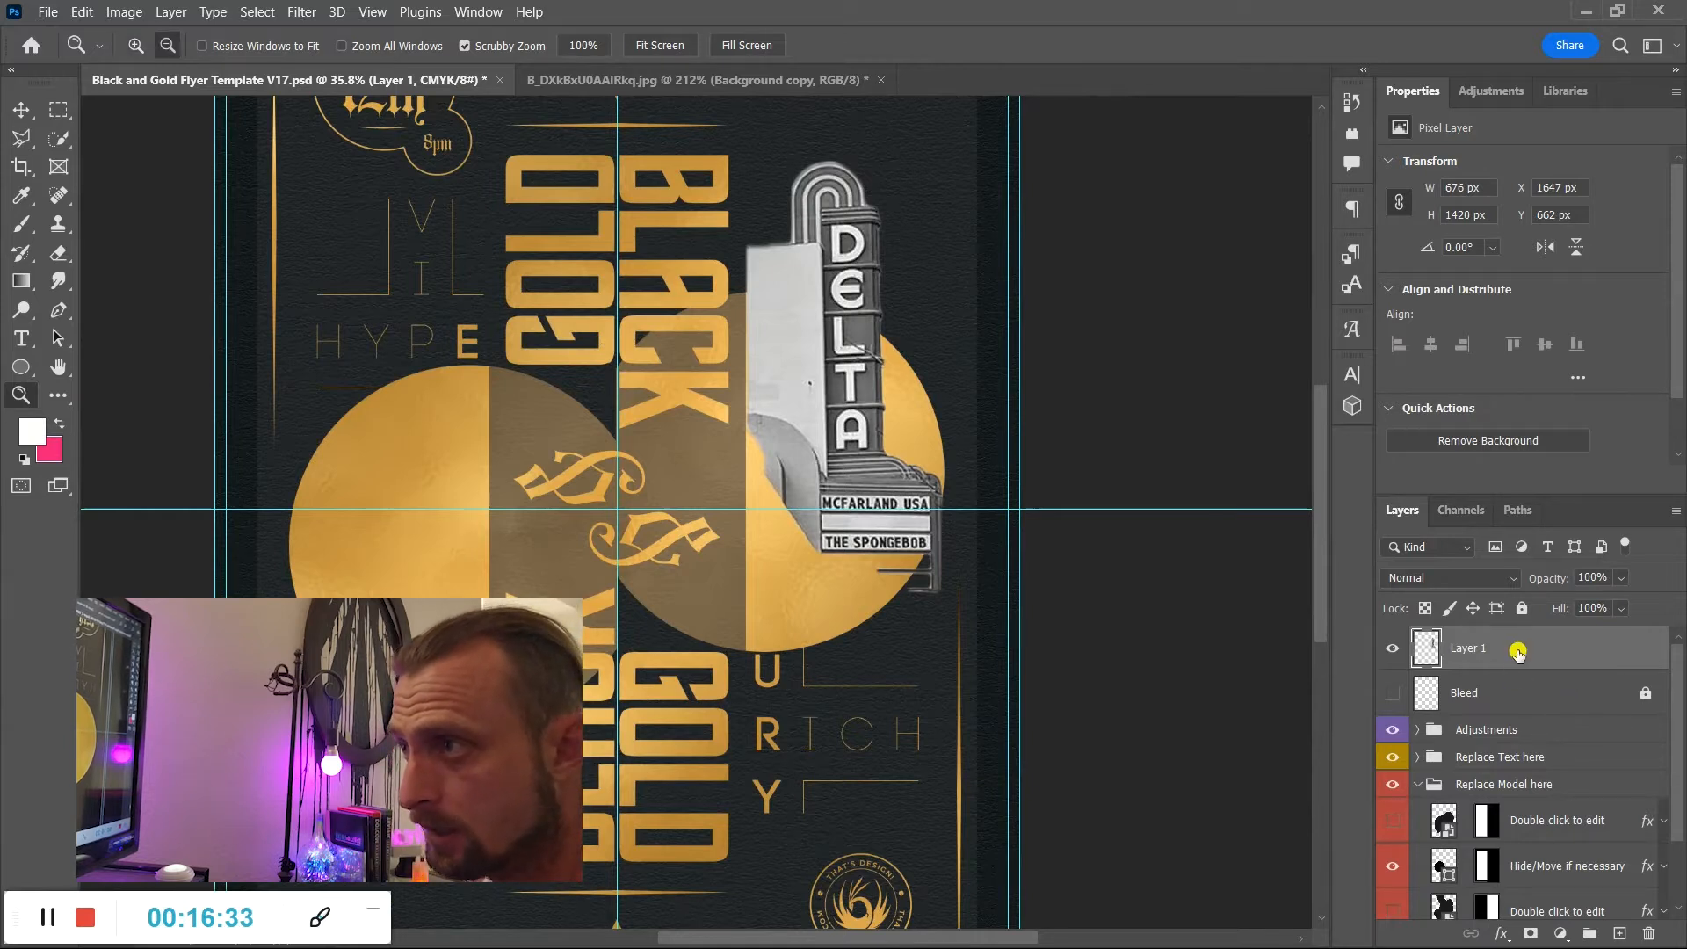
pyautogui.moveTo(1518, 651); pyautogui.dragTo(1562, 701)
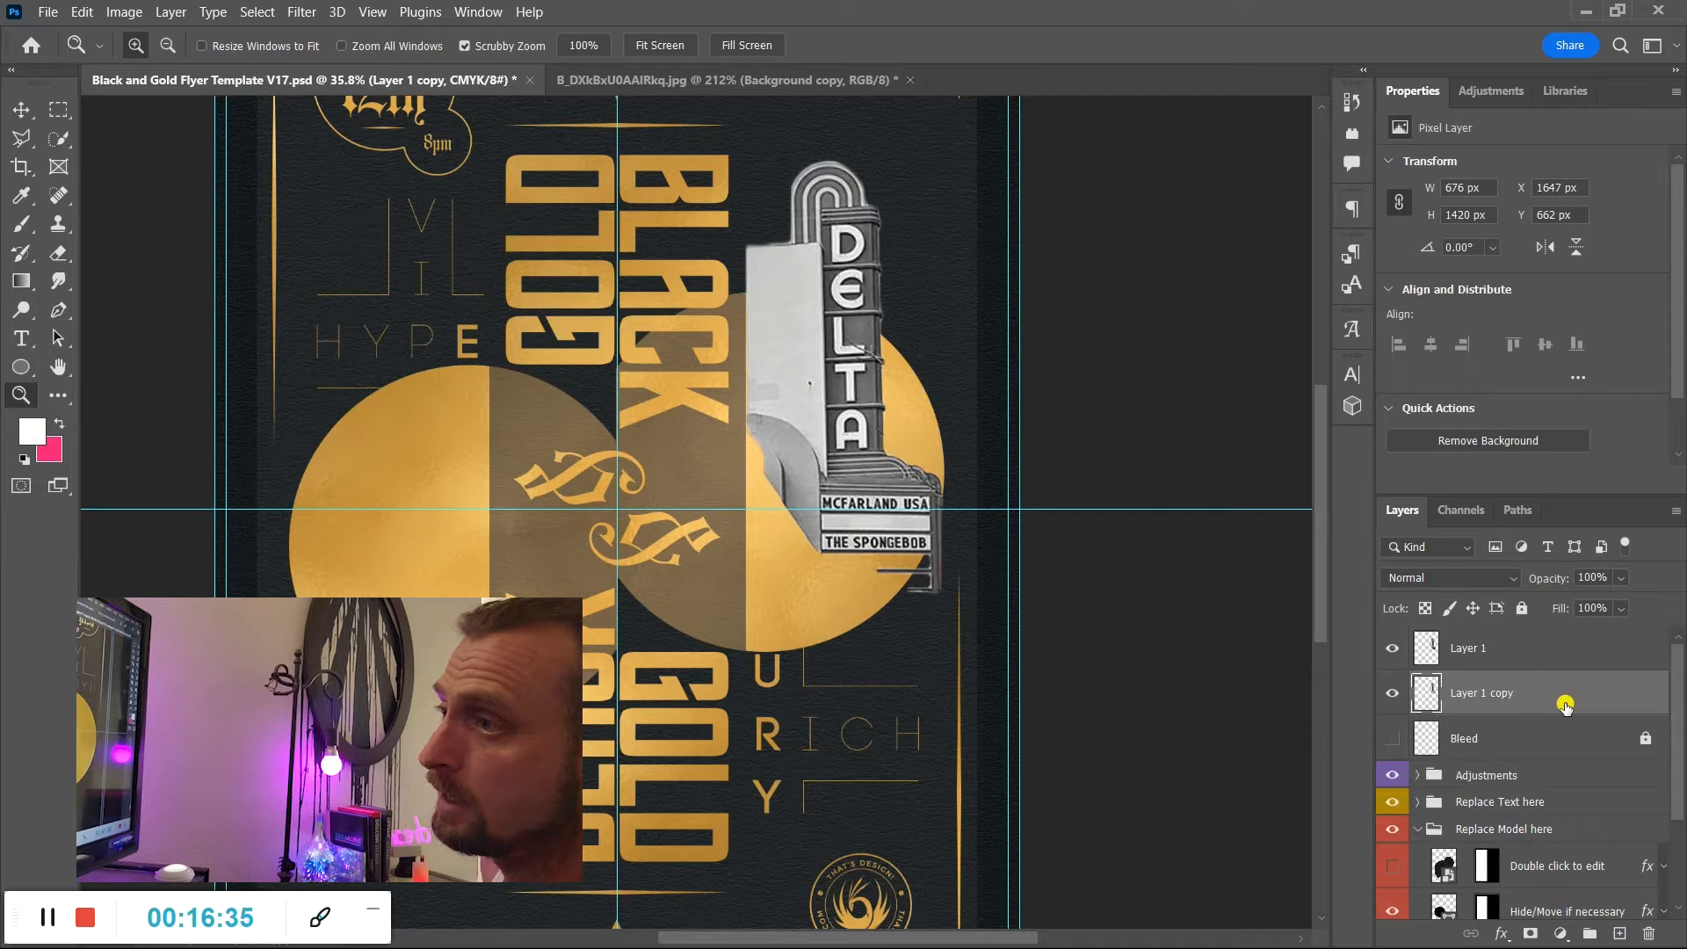
# Rotate the duplicate sign 180° and position it upside down over the left gold circle.
pyautogui.hotkey('ctrl', 't')
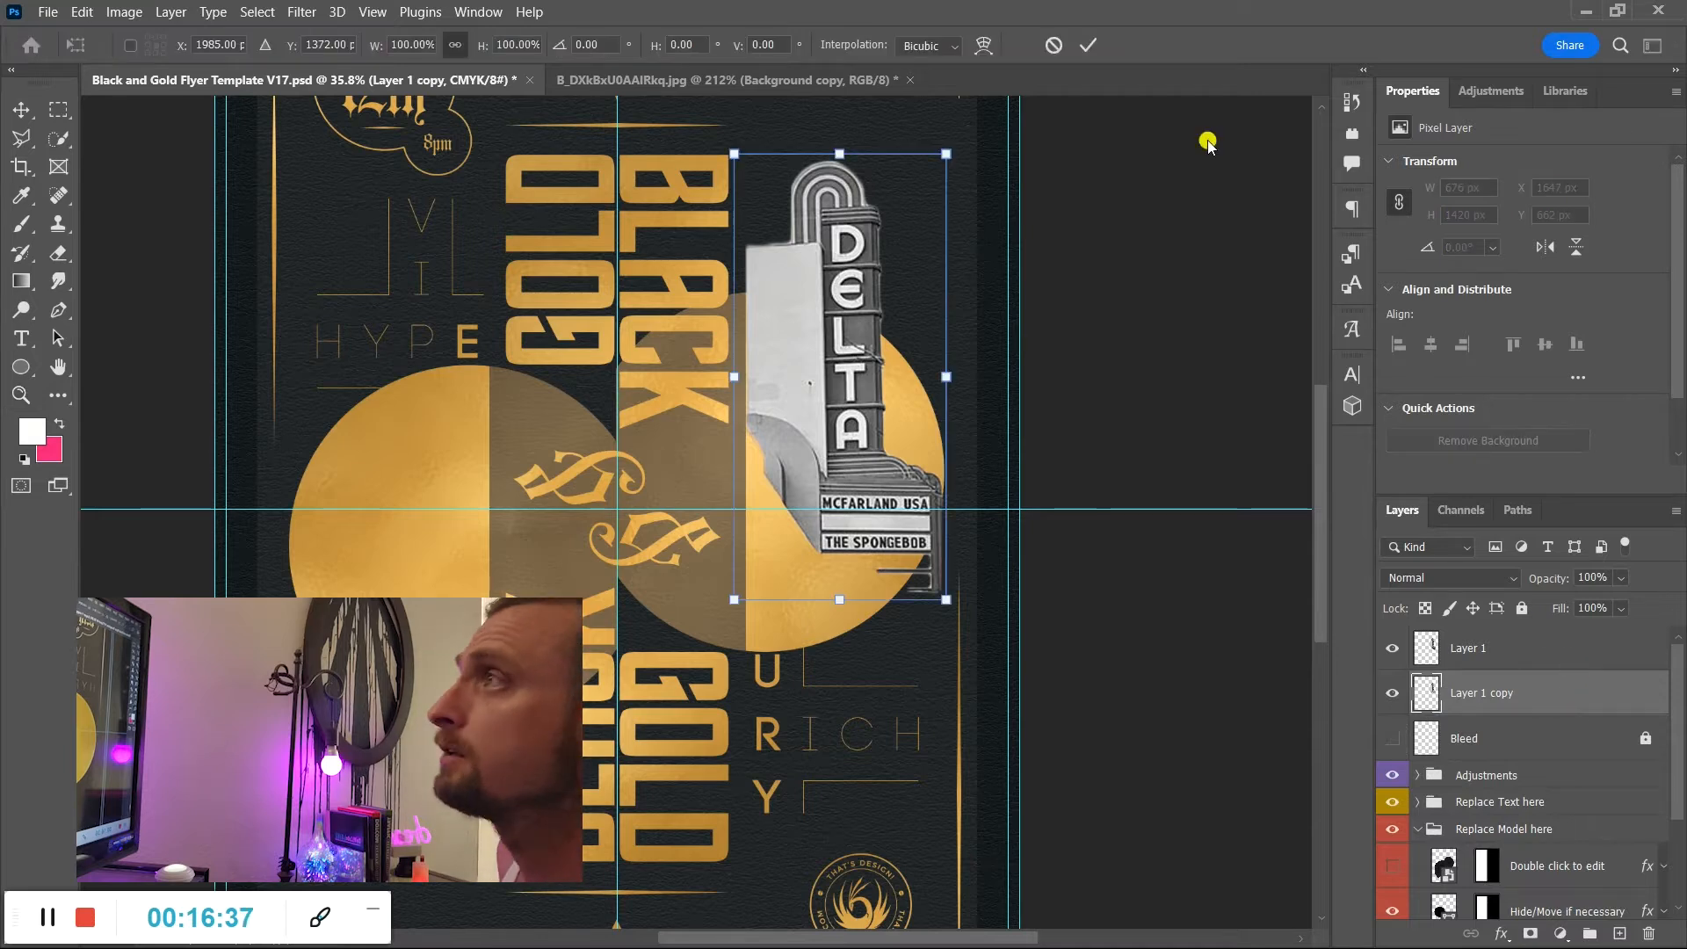
pyautogui.moveTo(979, 135); pyautogui.dragTo(608, 847)
pyautogui.moveTo(810, 188); pyautogui.dragTo(360, 325)
pyautogui.press('Return')
# Apply the duplicate's rotation and merge both black and white sign layers into one layer.
pyautogui.press('z')
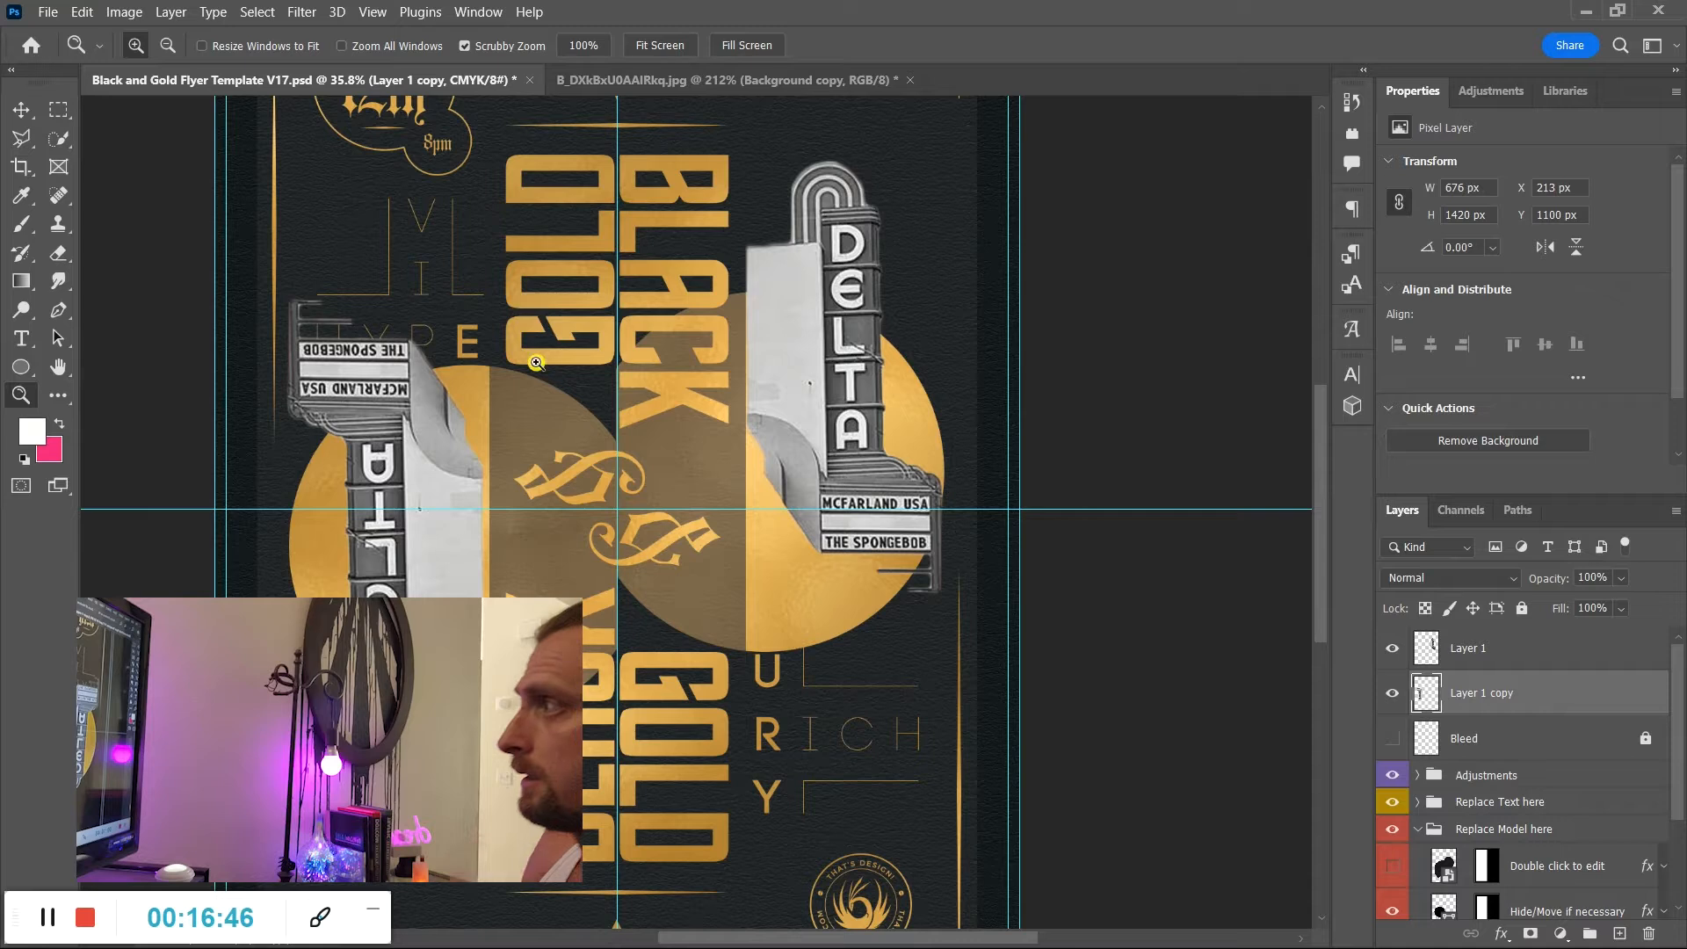
pyautogui.moveTo(625, 523)
pyautogui.mouseDown()
pyautogui.moveTo(533, 516)
pyautogui.moveTo(609, 526)
pyautogui.mouseUp()
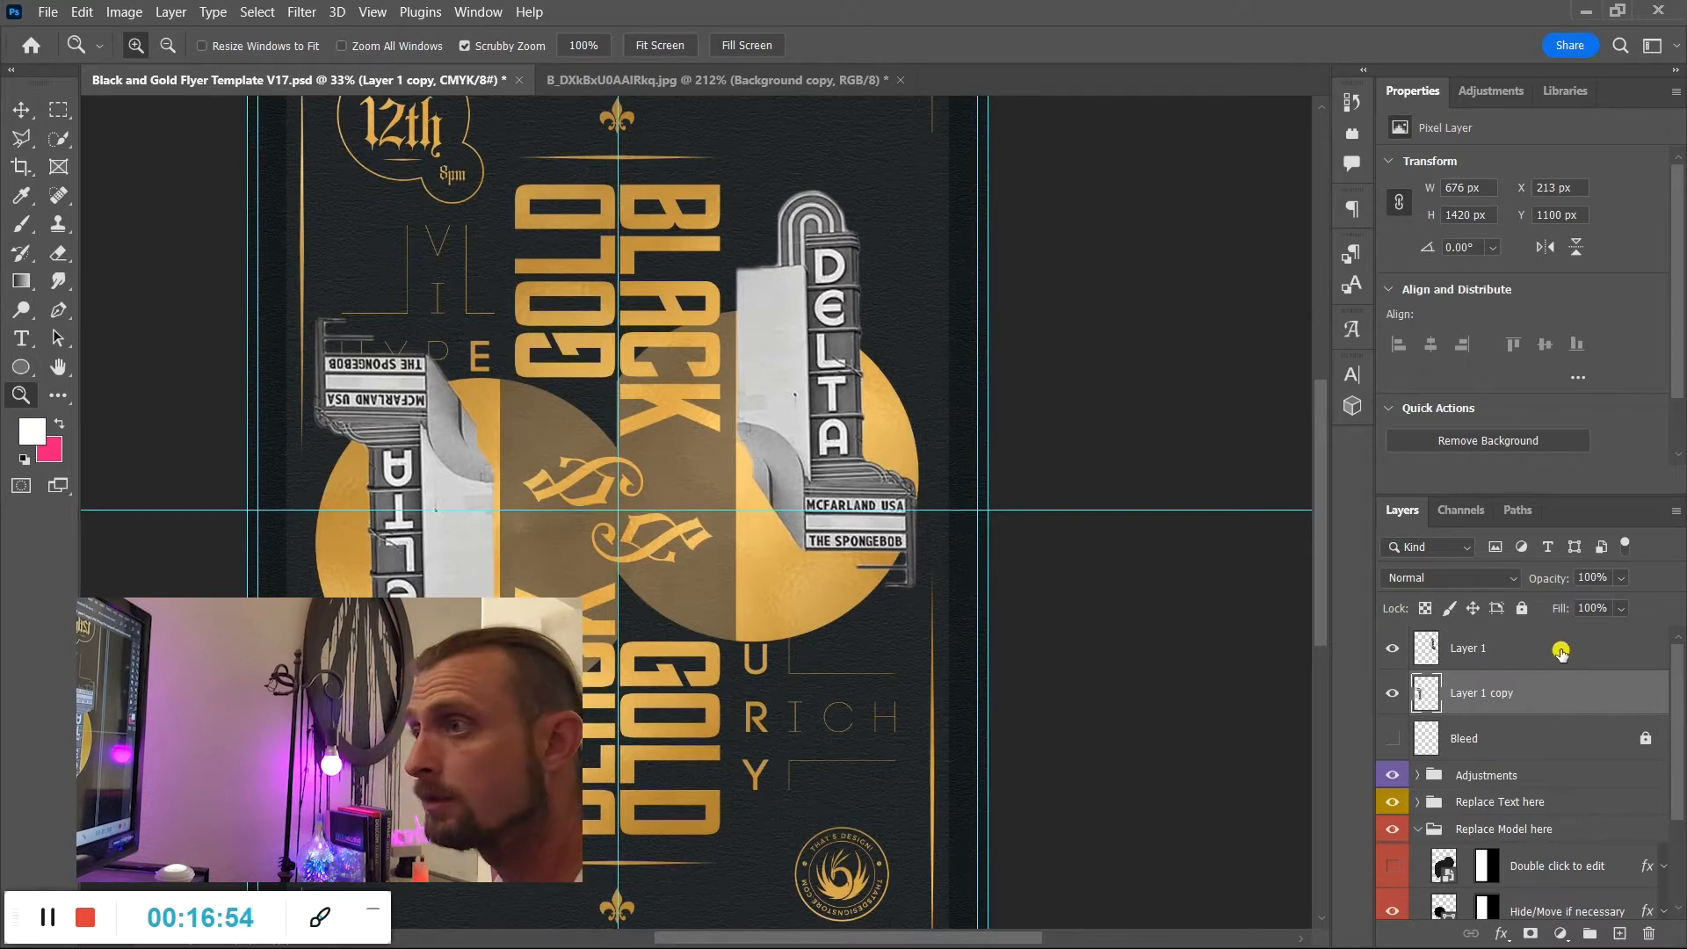
pyautogui.keyDown('shift'); pyautogui.click(1560, 652); pyautogui.keyUp('shift')
pyautogui.rightClick(1560, 651)
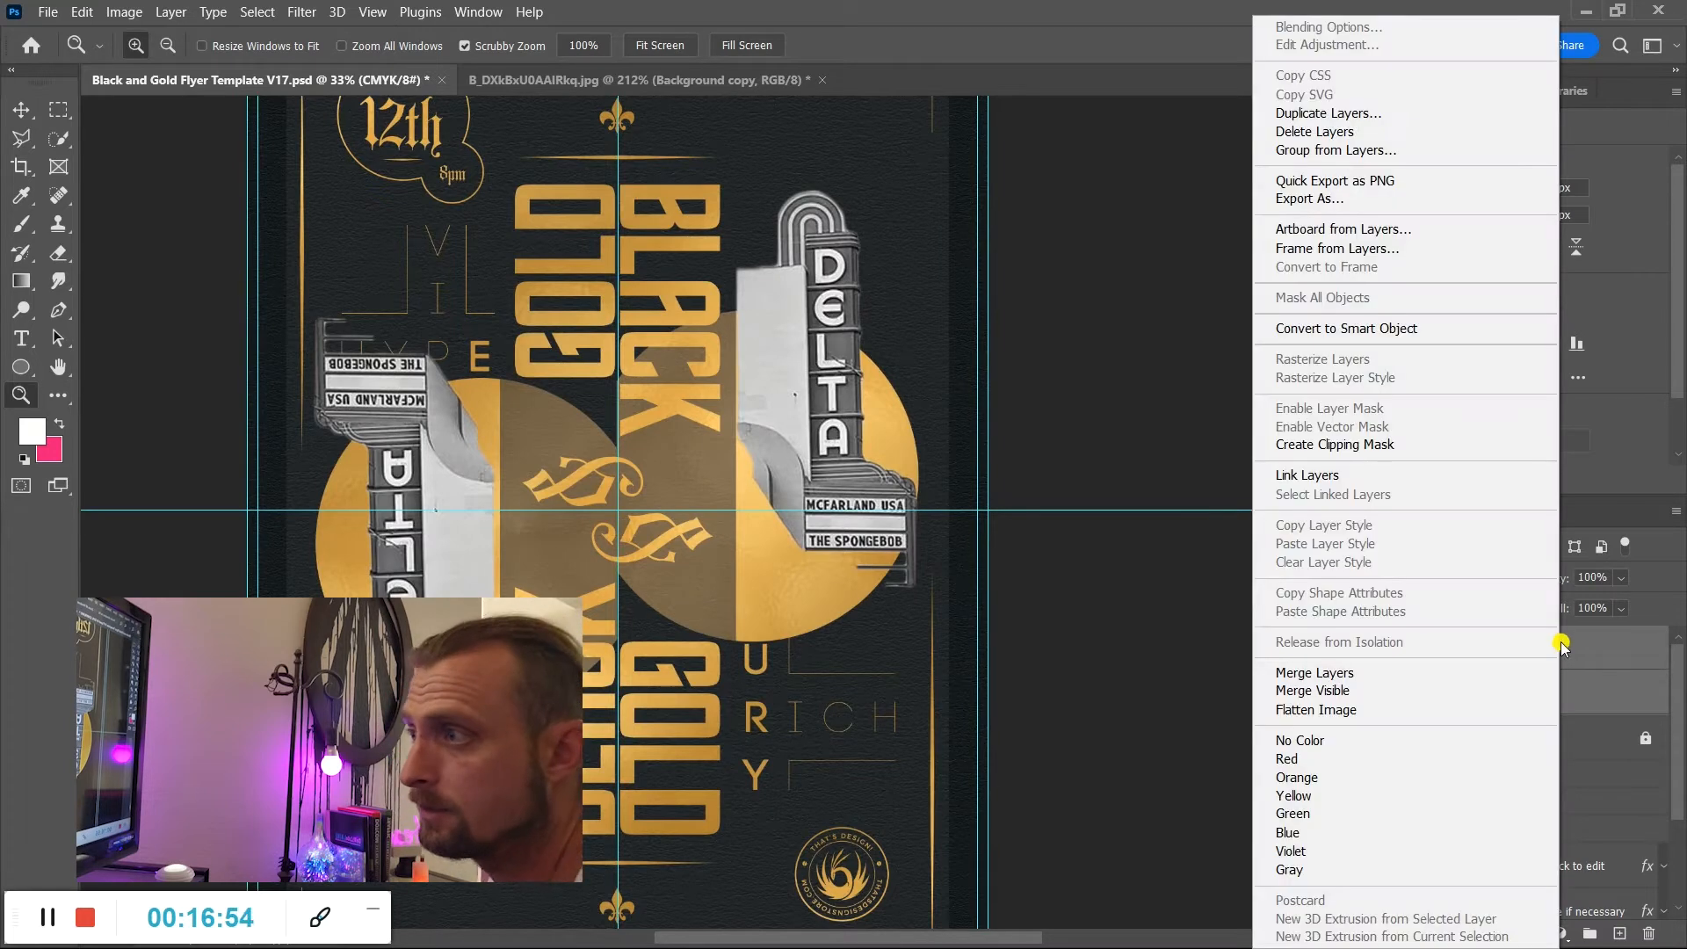
pyautogui.click(1386, 672)
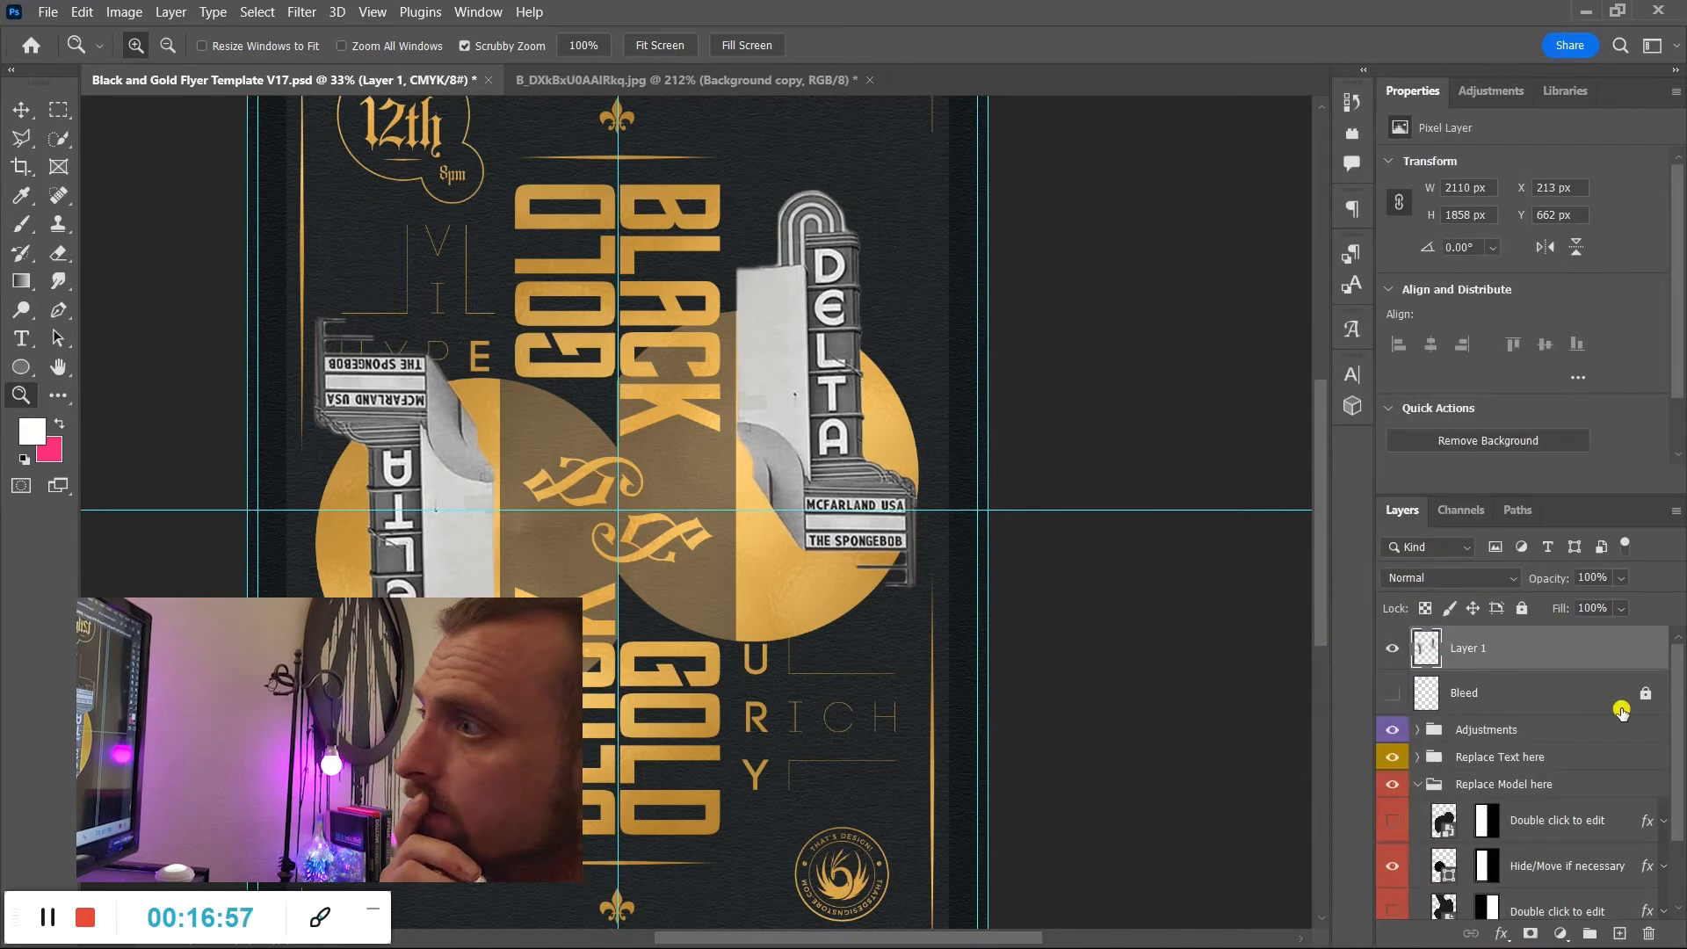
# Add a golden yellow solid color fill (C 1, M 26, Y 100, K 0) clipped to the merged sign layer.
pyautogui.click(1563, 933)
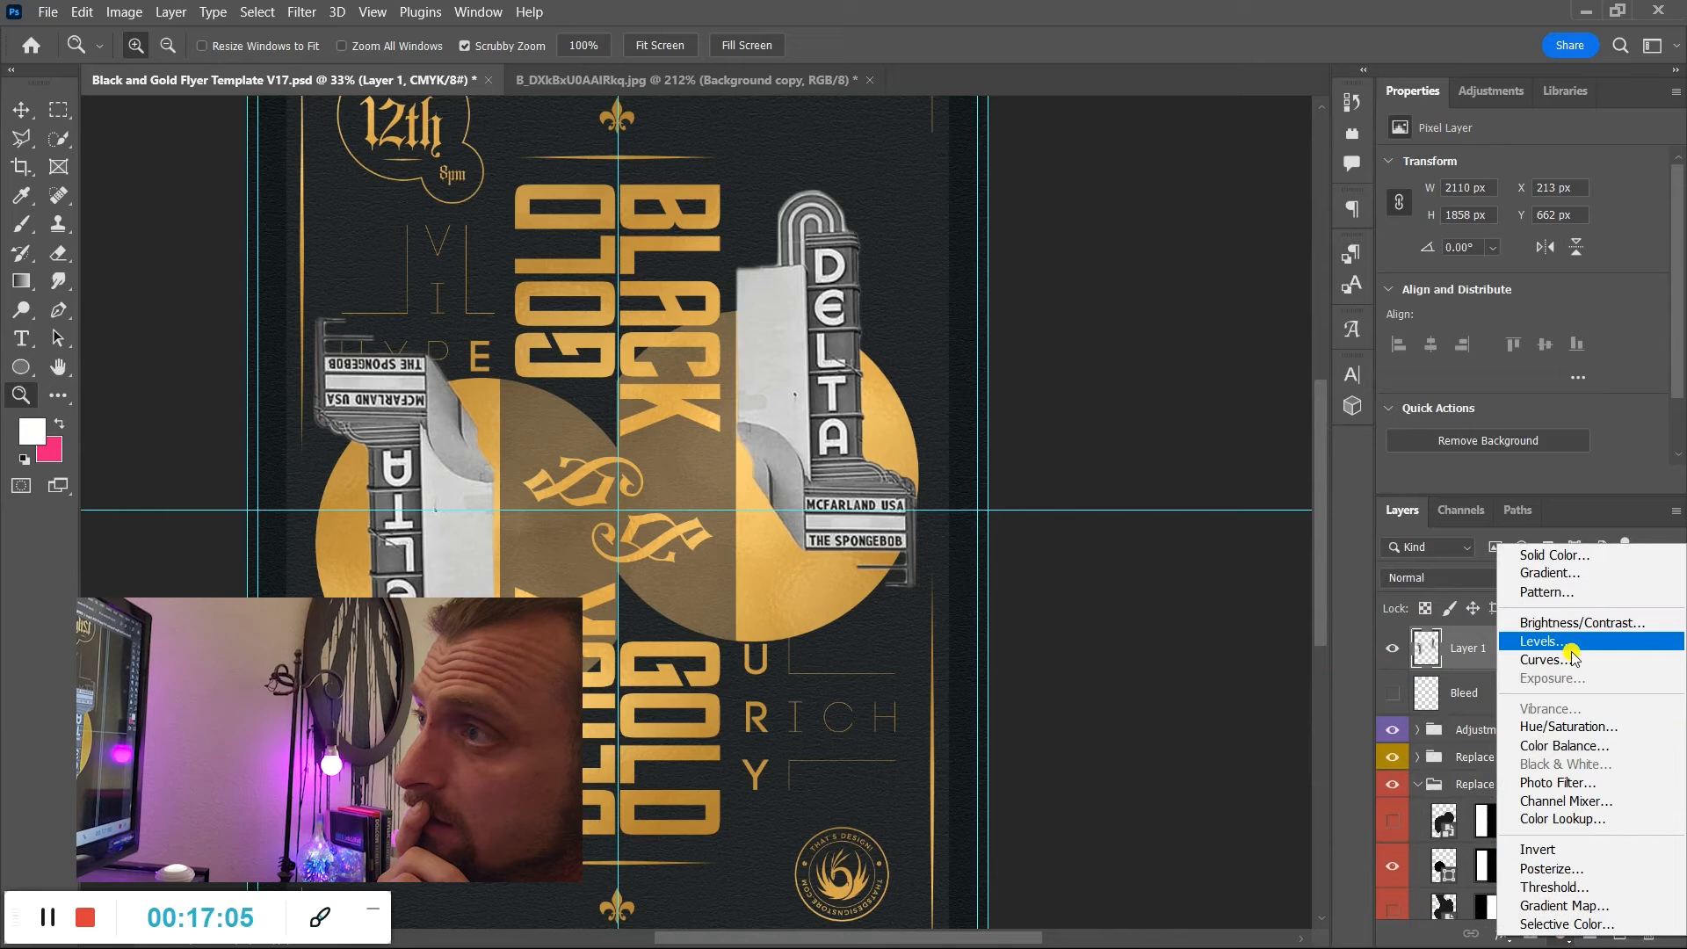
pyautogui.click(1572, 557)
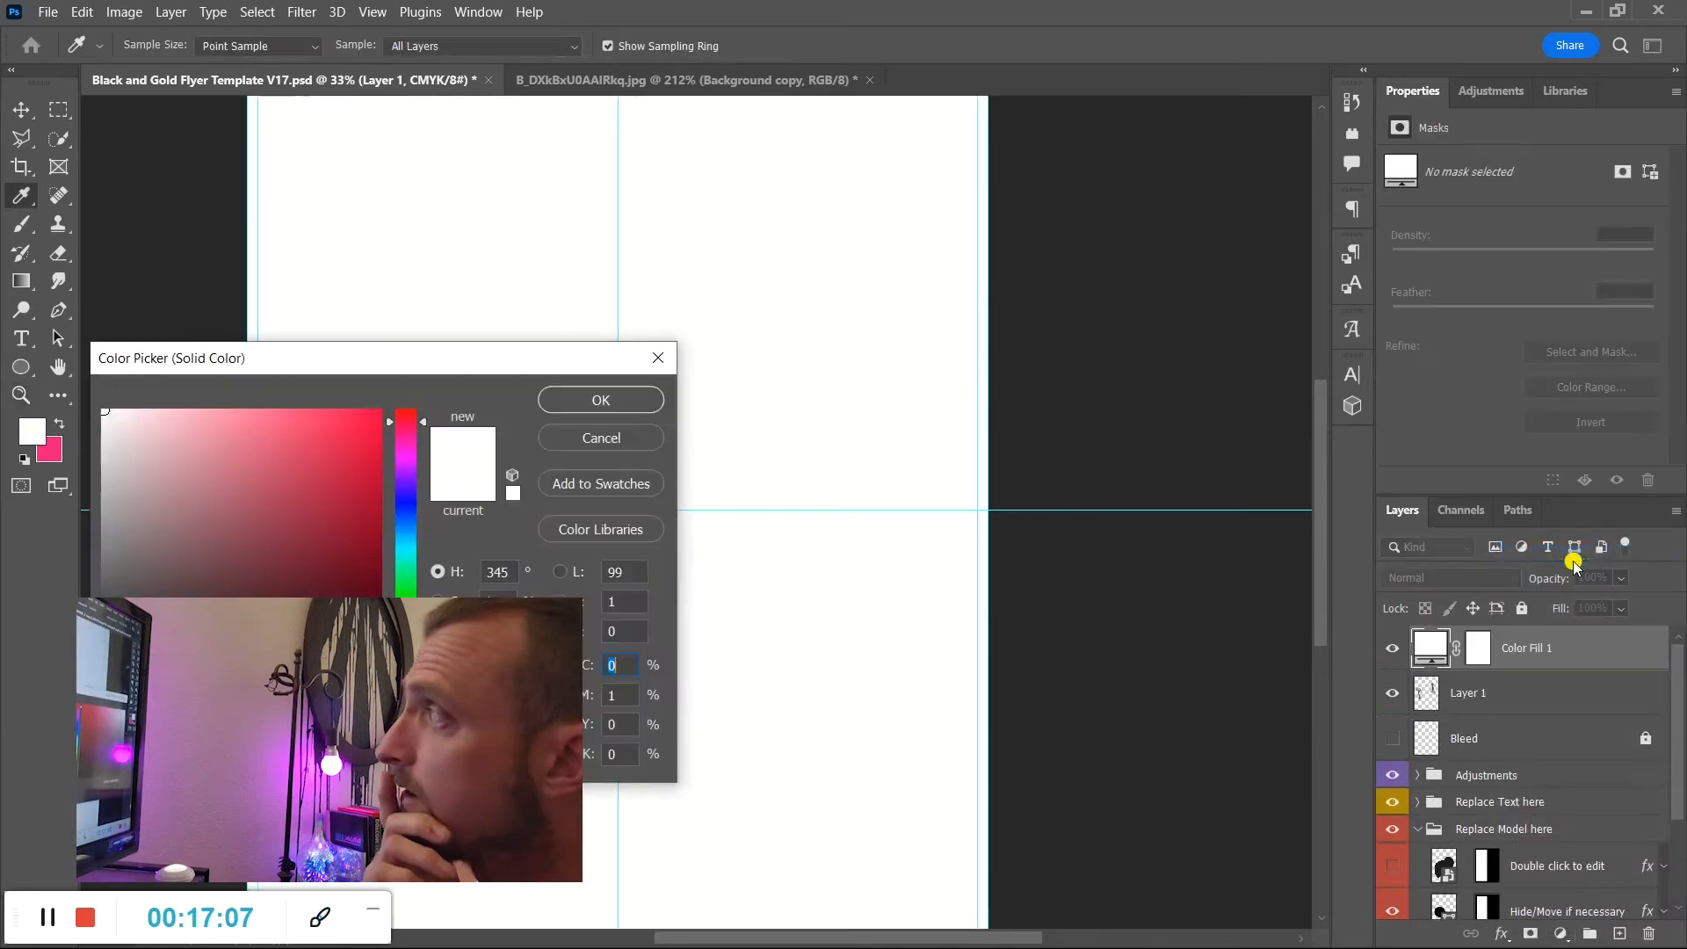
pyautogui.moveTo(406, 647); pyautogui.dragTo(406, 655)
pyautogui.click(354, 428)
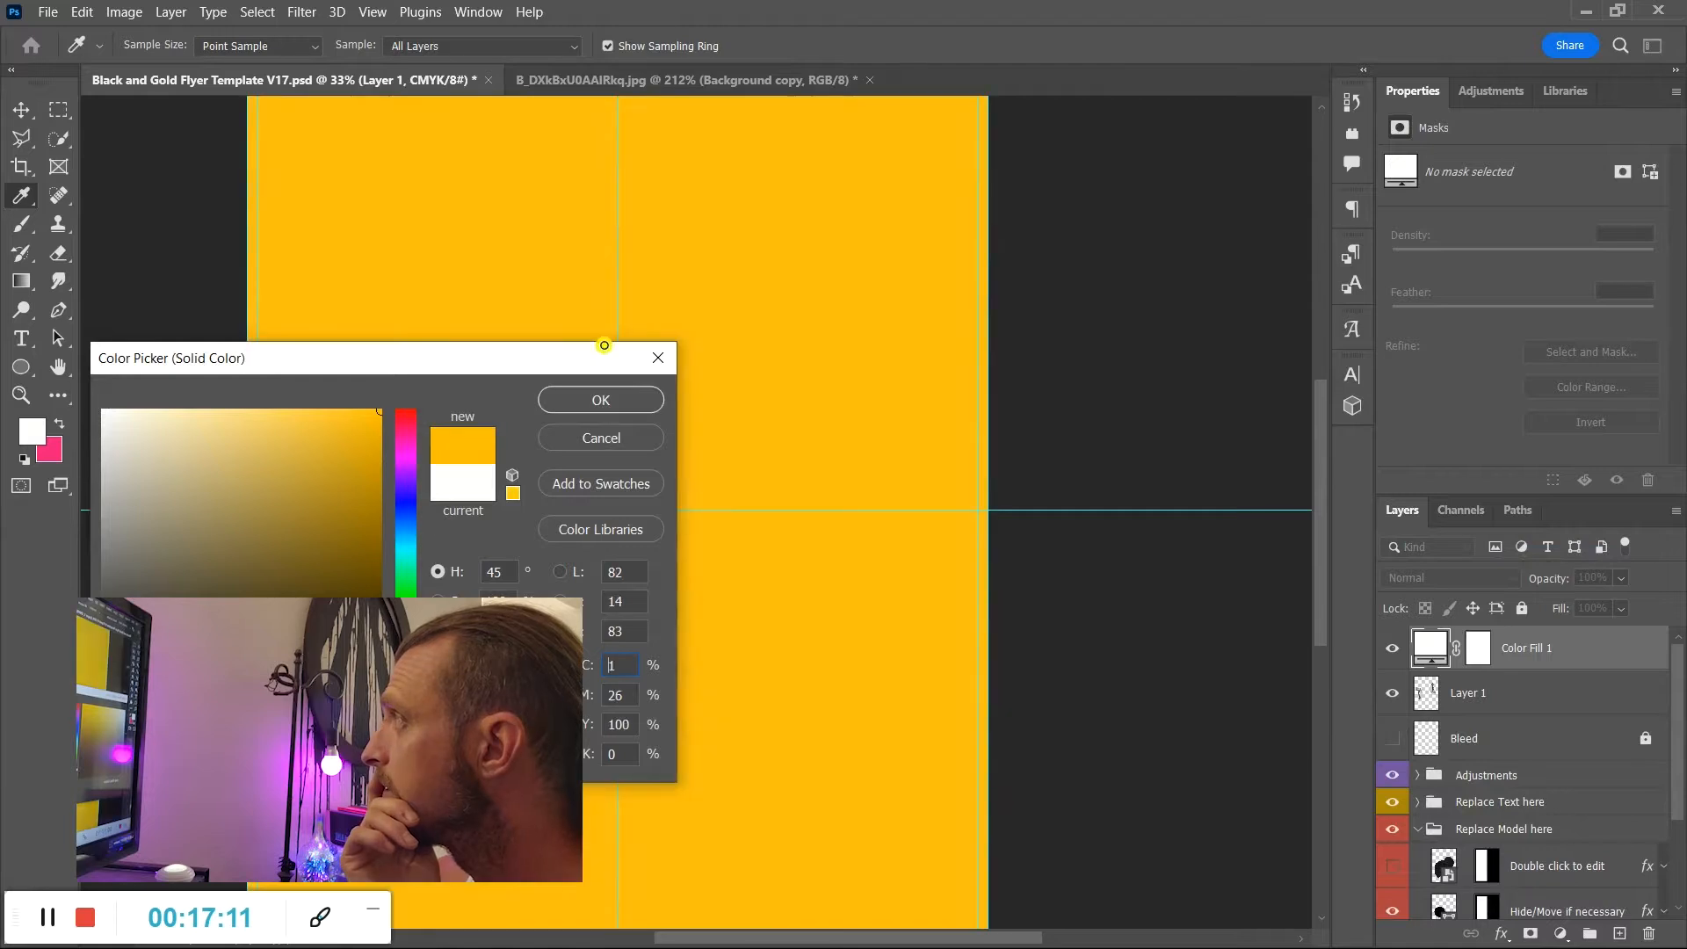
pyautogui.click(646, 401)
pyautogui.press('z')
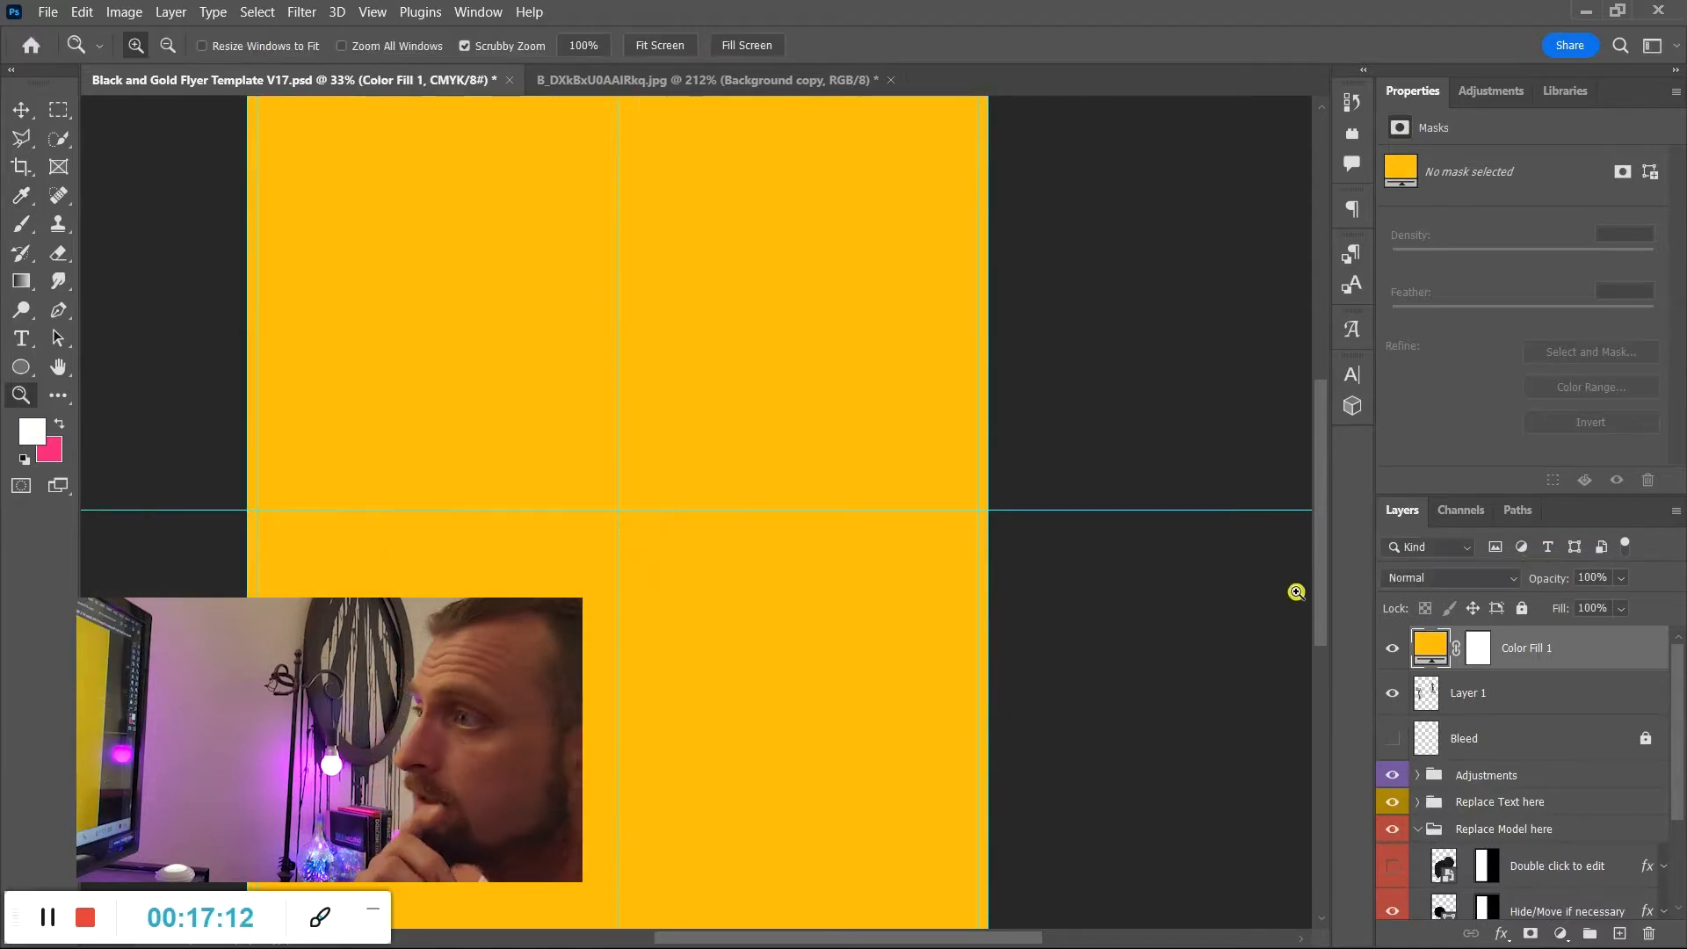
pyautogui.keyDown('alt'); pyautogui.click(1447, 671); pyautogui.keyUp('alt')
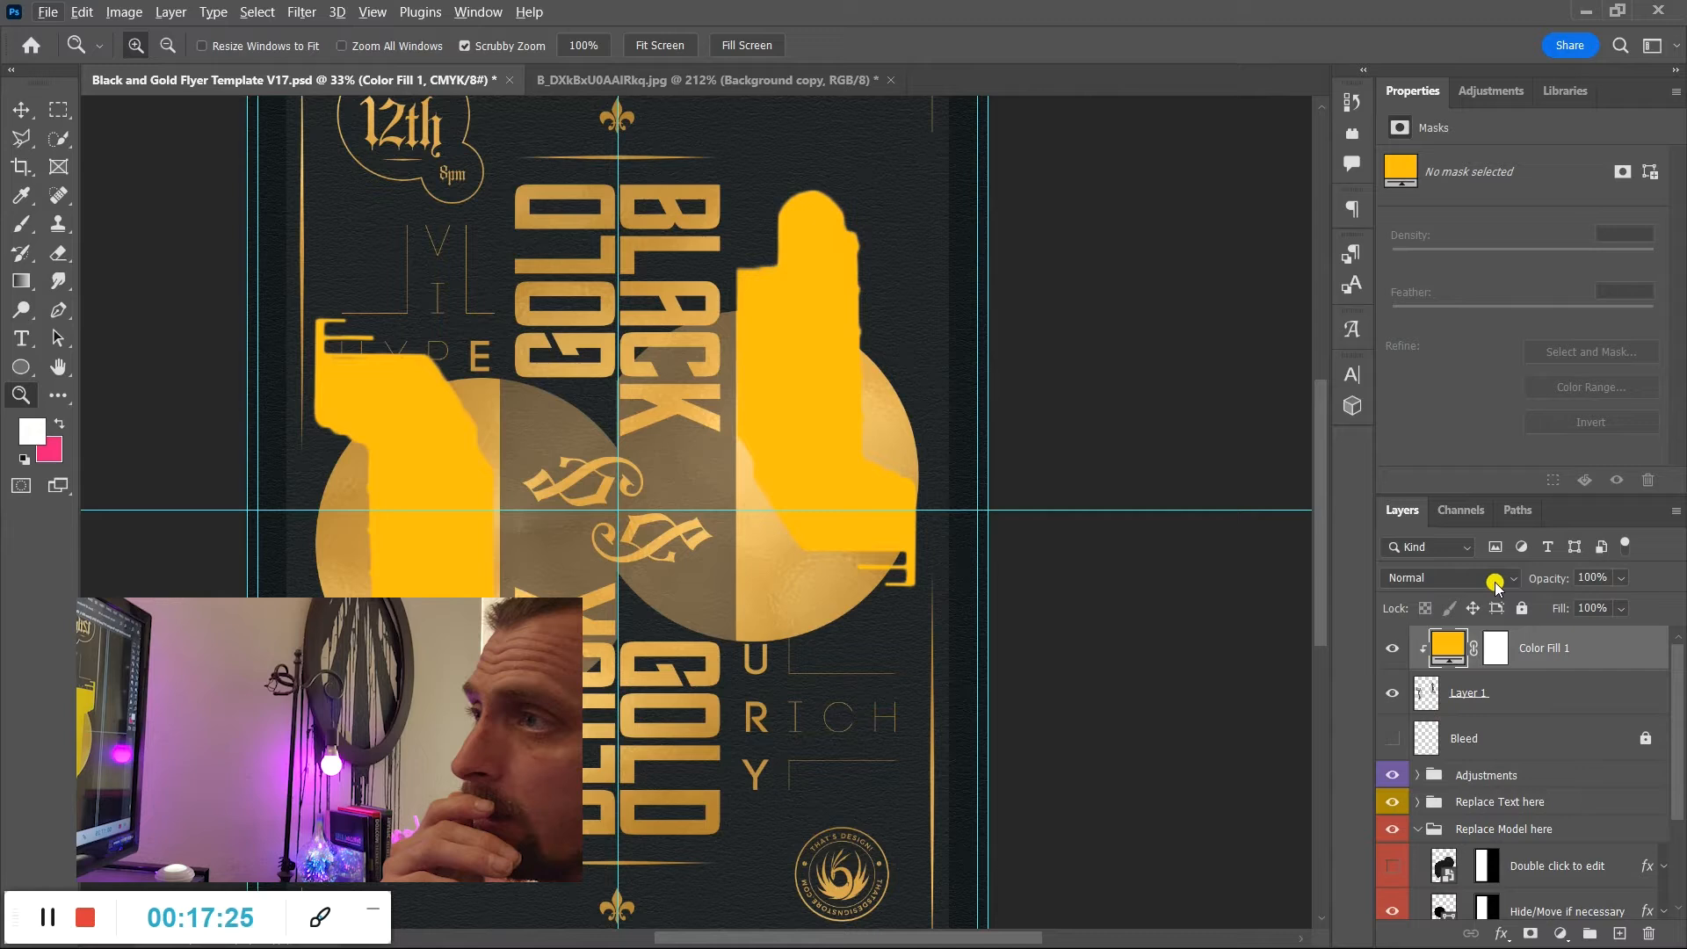
# Try different blend modes on the yellow color fill, such as Darker Color, Screen, Overlay and Soft Light, and settle on Color.
pyautogui.click(1462, 578)
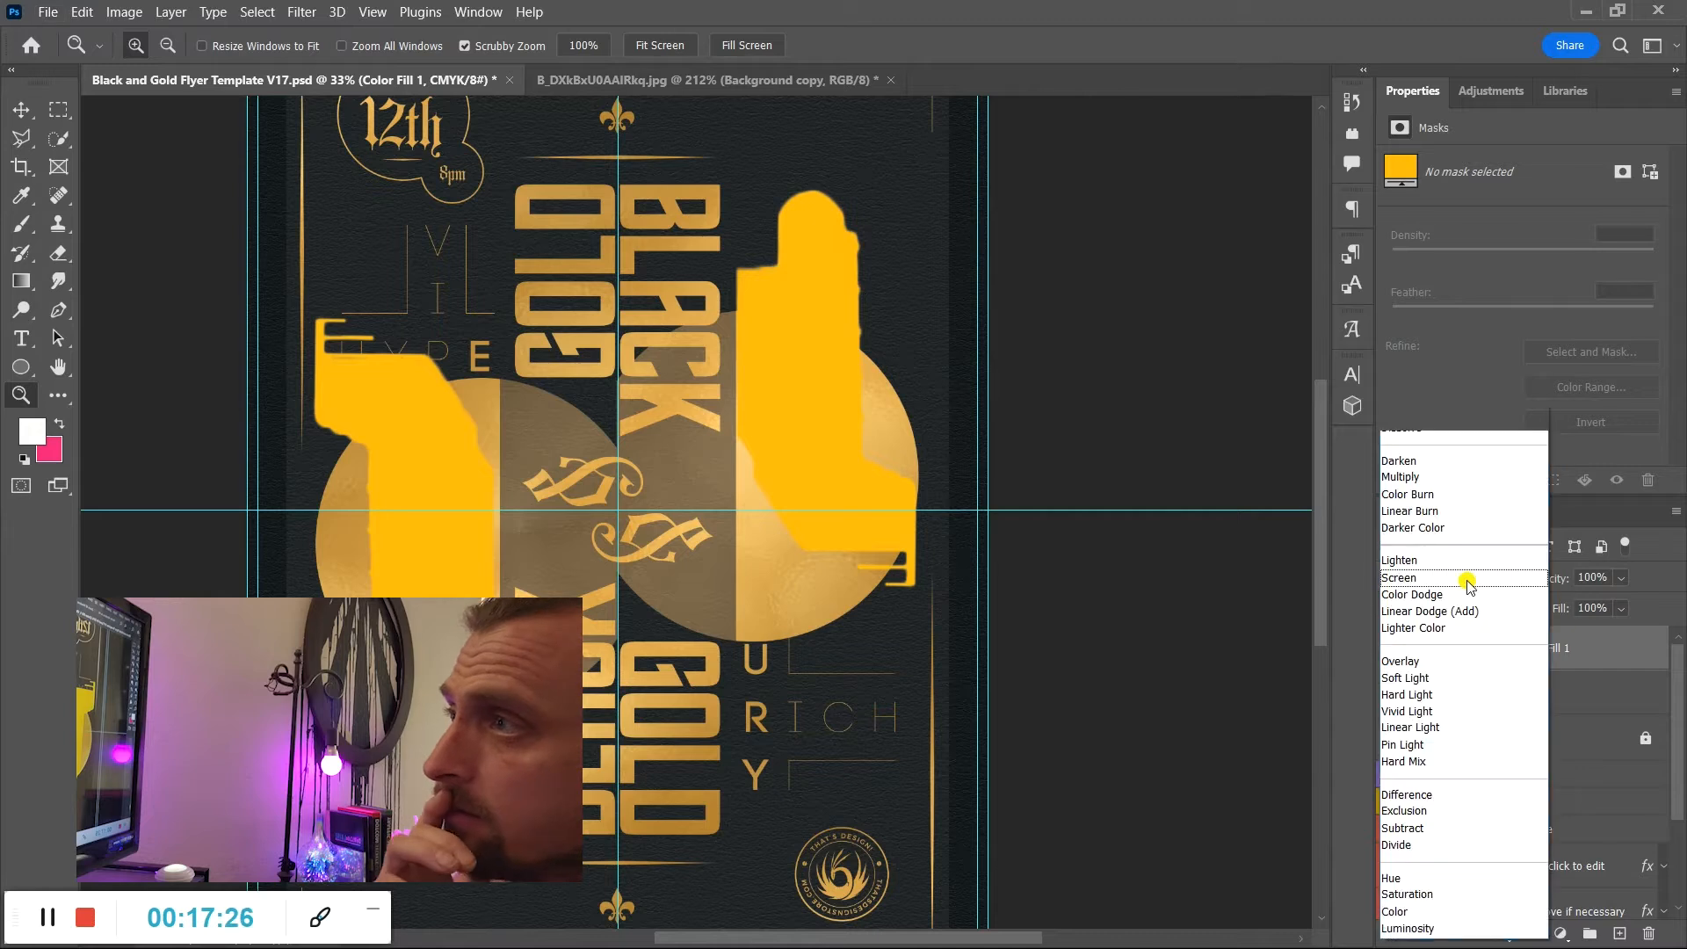
pyautogui.click(1447, 511)
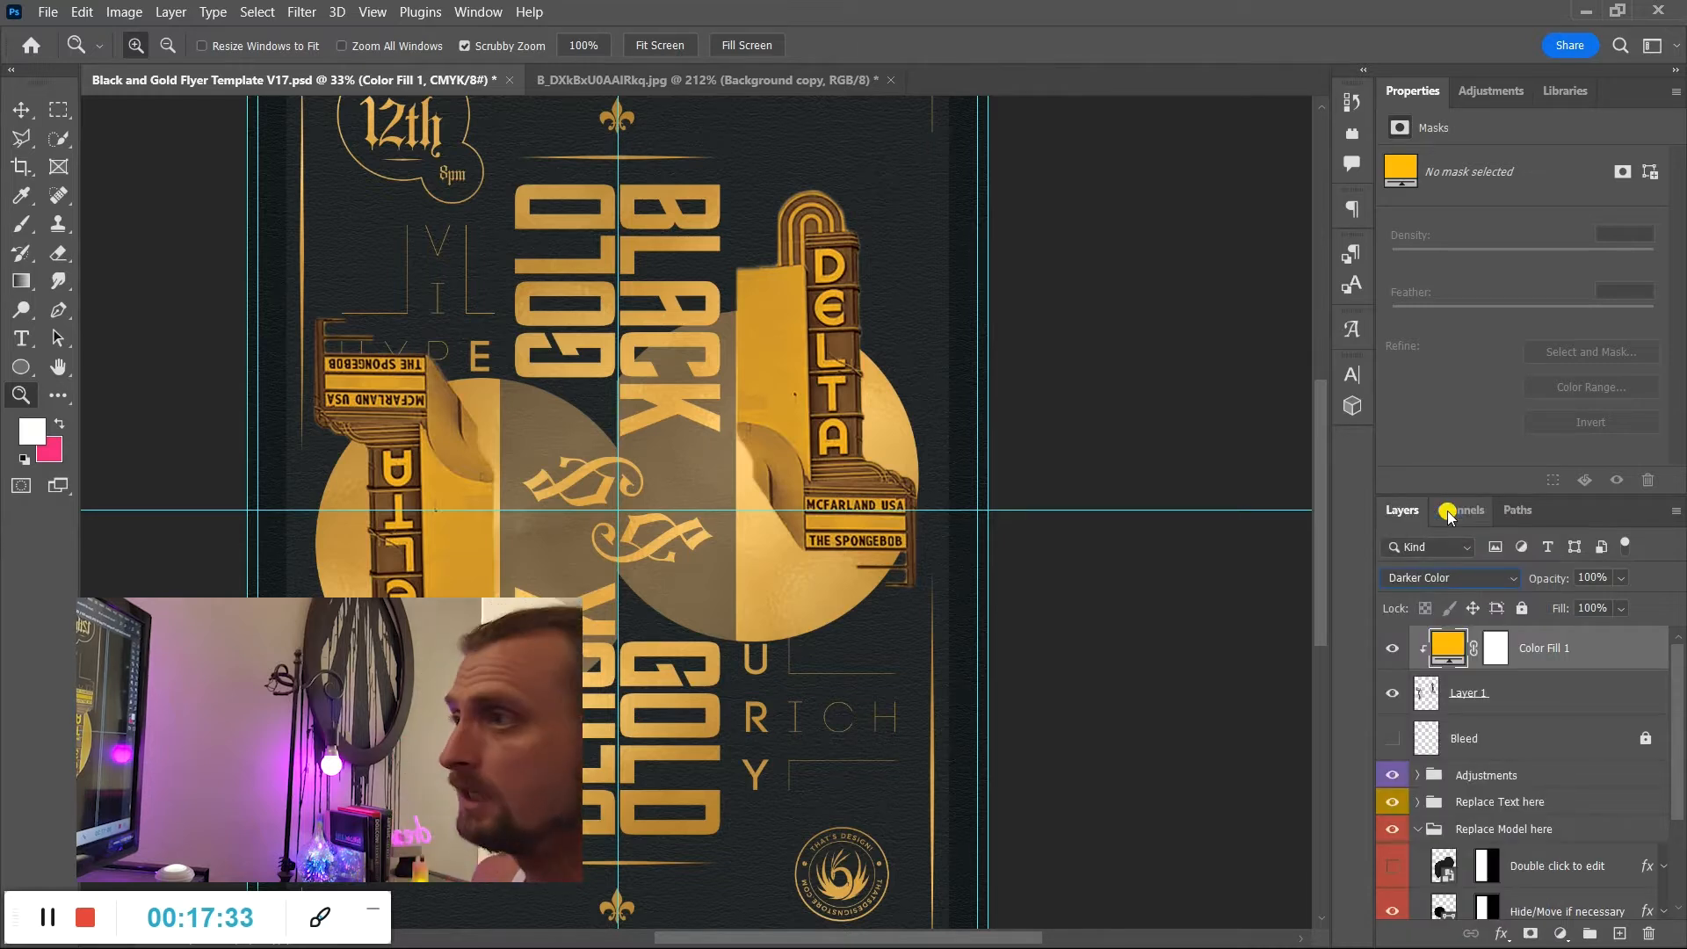
pyautogui.press('Down')
pyautogui.press('Down')
pyautogui.press('Down')
pyautogui.press('Down')
pyautogui.press('Down')
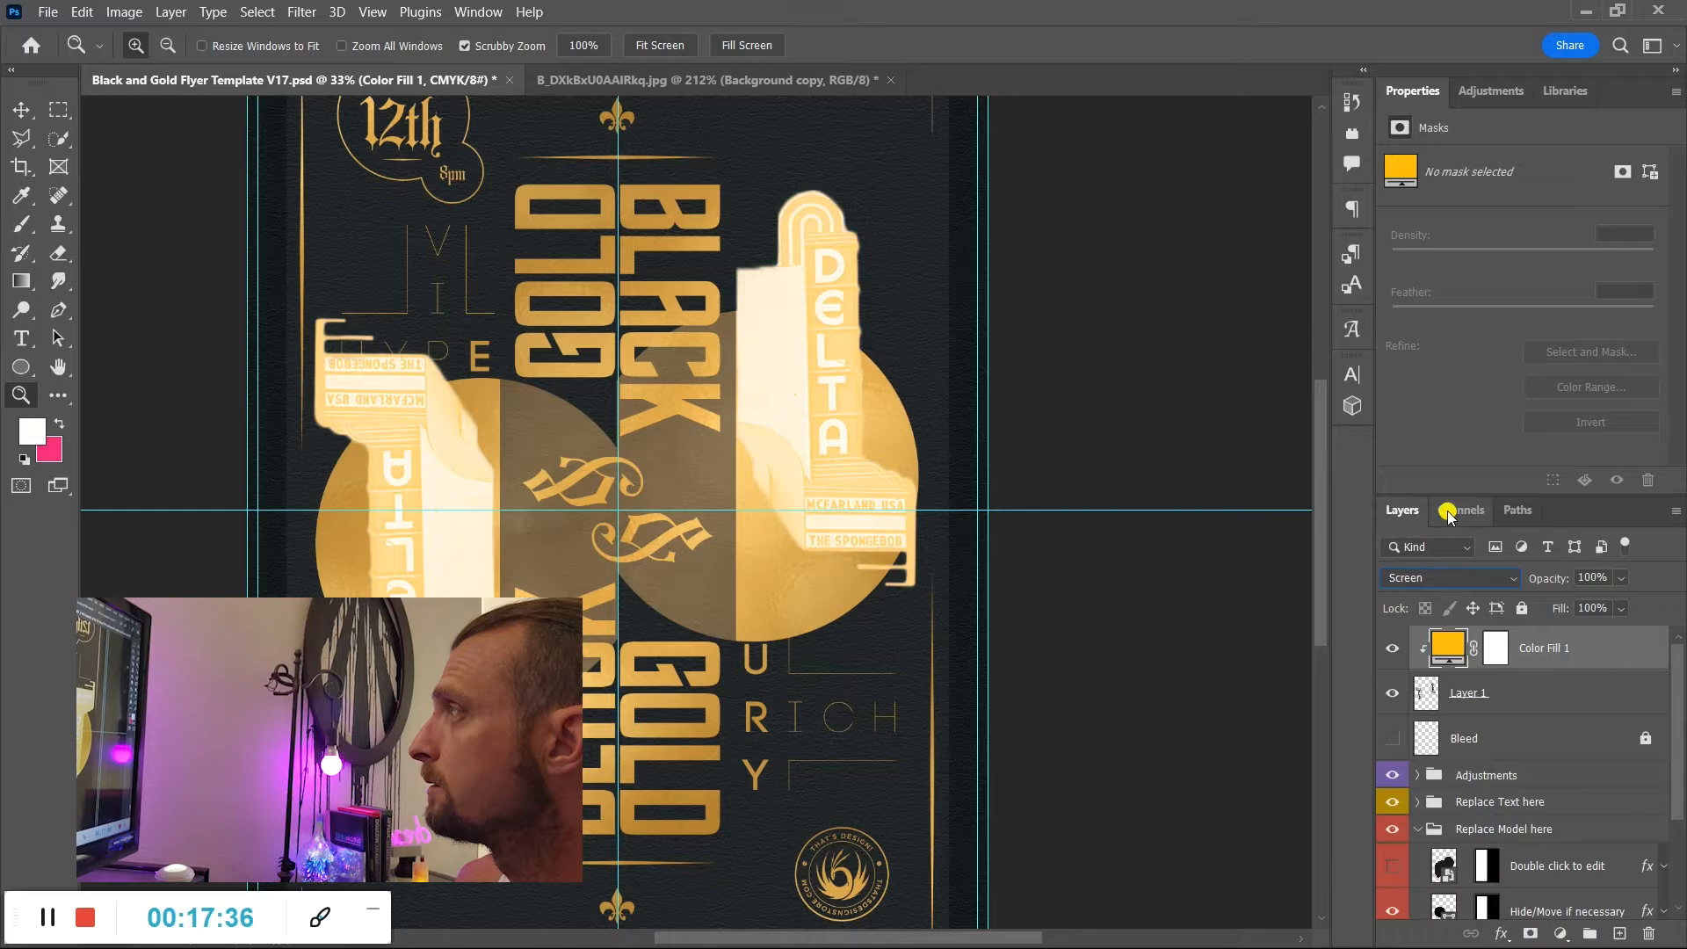
pyautogui.press('Down')
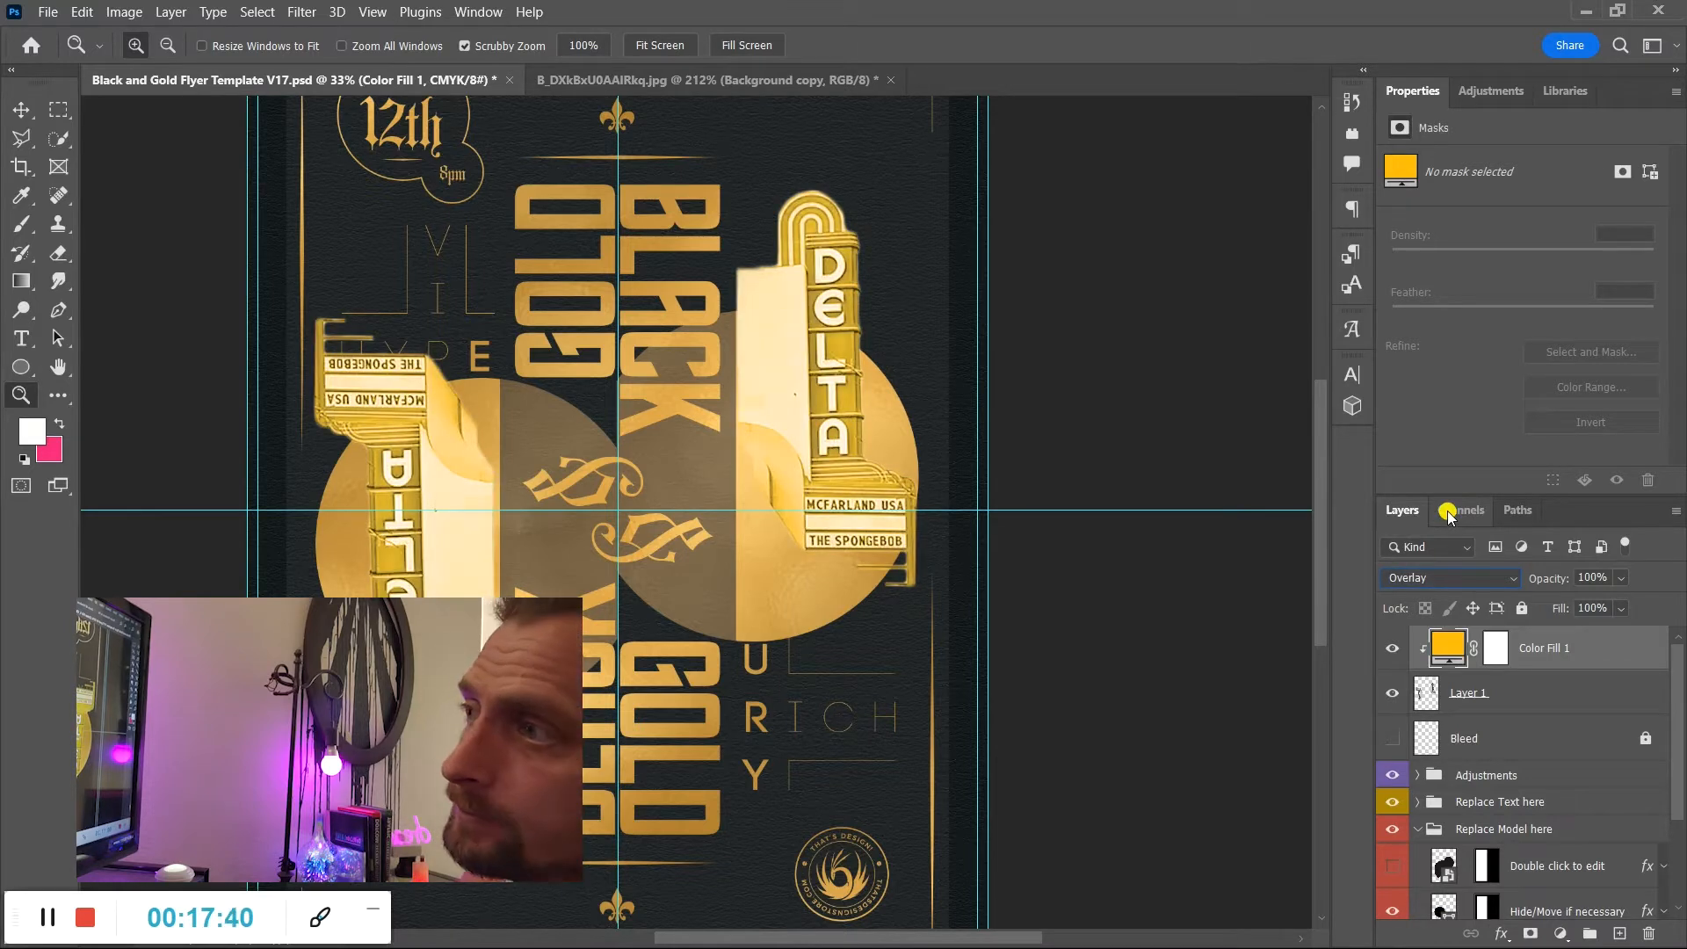
pyautogui.press('Down')
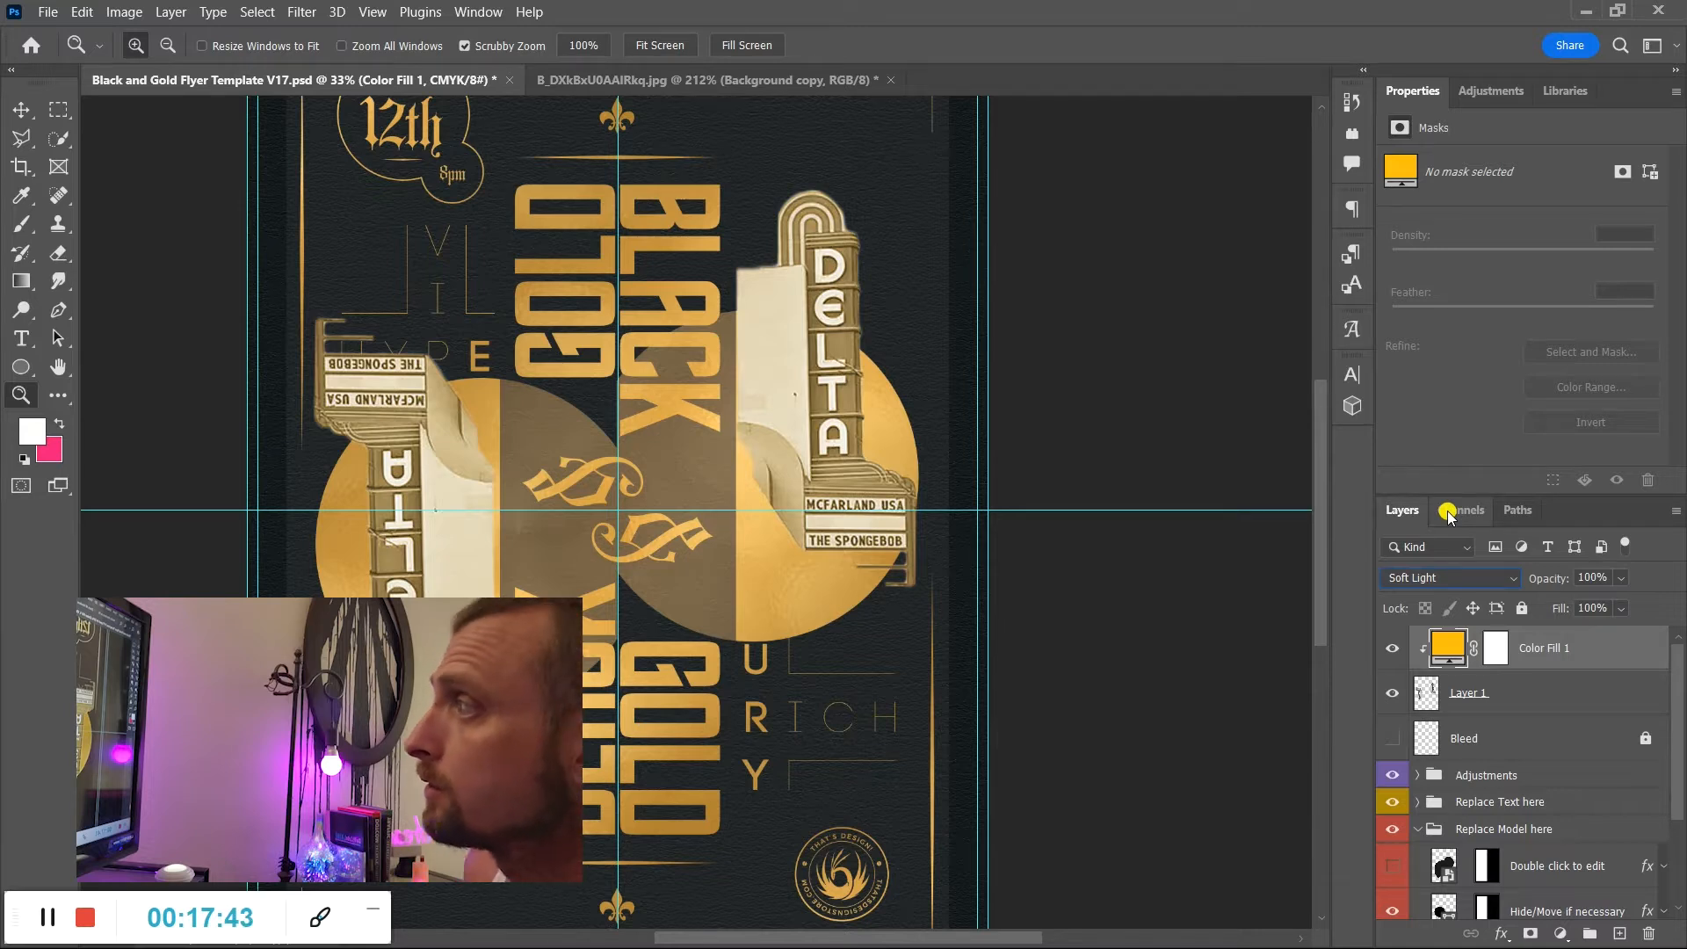
pyautogui.press('Down')
pyautogui.press('Down')
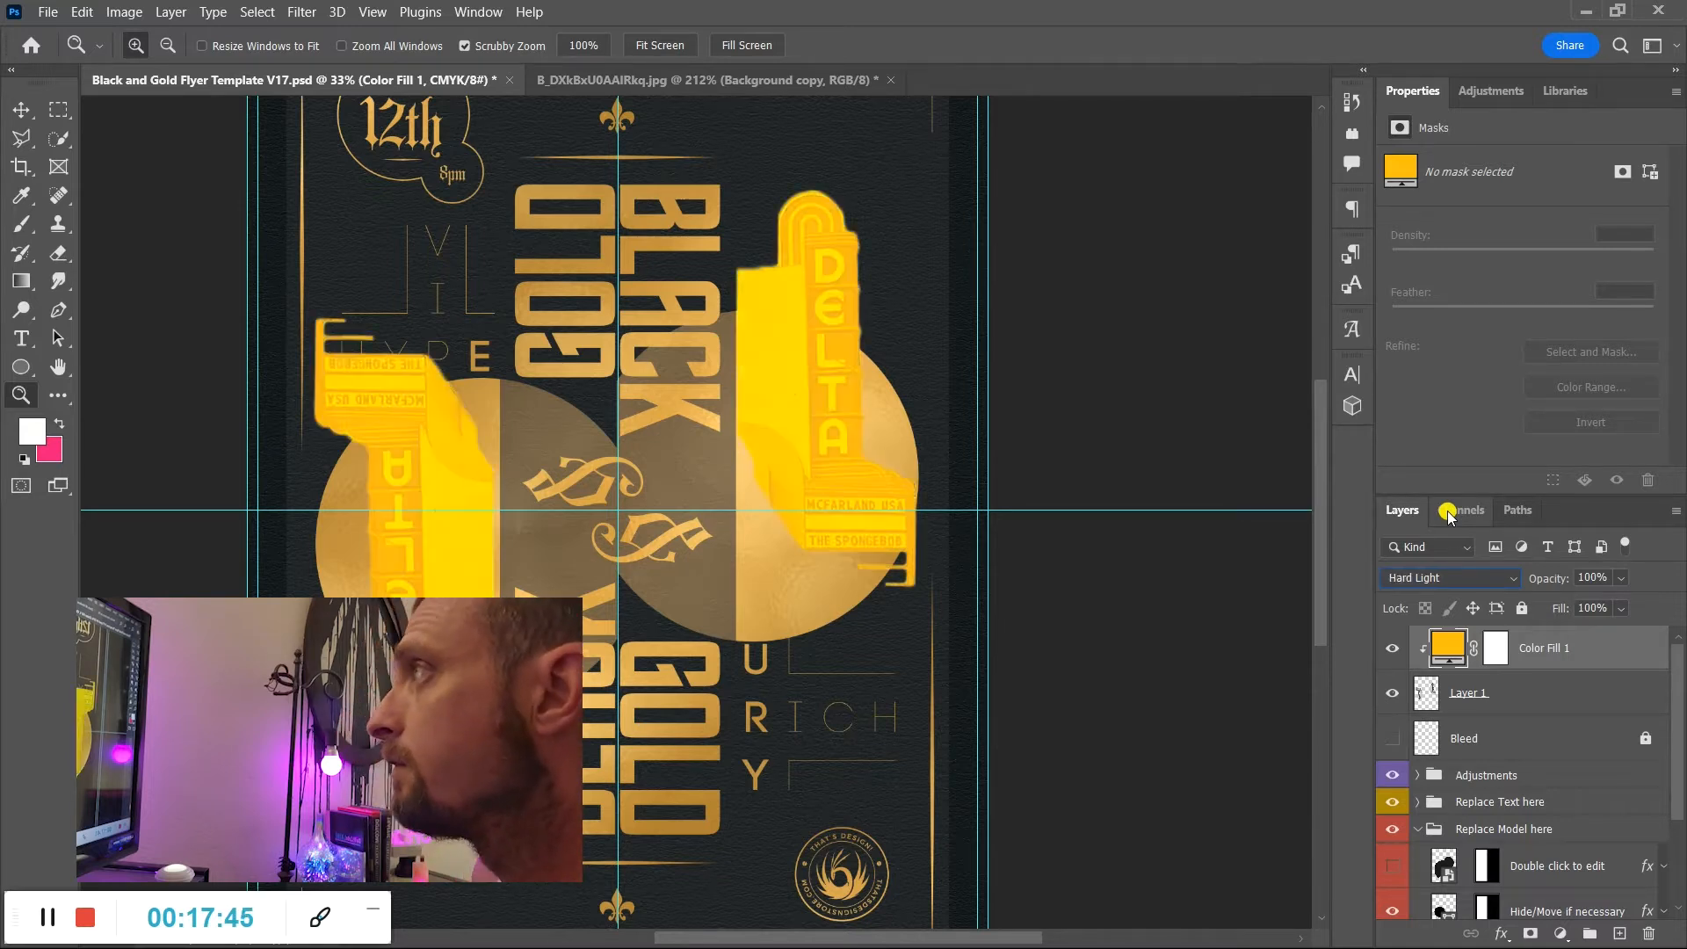
pyautogui.press('Down')
pyautogui.press('Down')
pyautogui.press('Down')
pyautogui.press('Down')
pyautogui.press('Down')
pyautogui.press('Down')
pyautogui.press('Down')
pyautogui.press('Down')
pyautogui.press('Down')
pyautogui.press('Down')
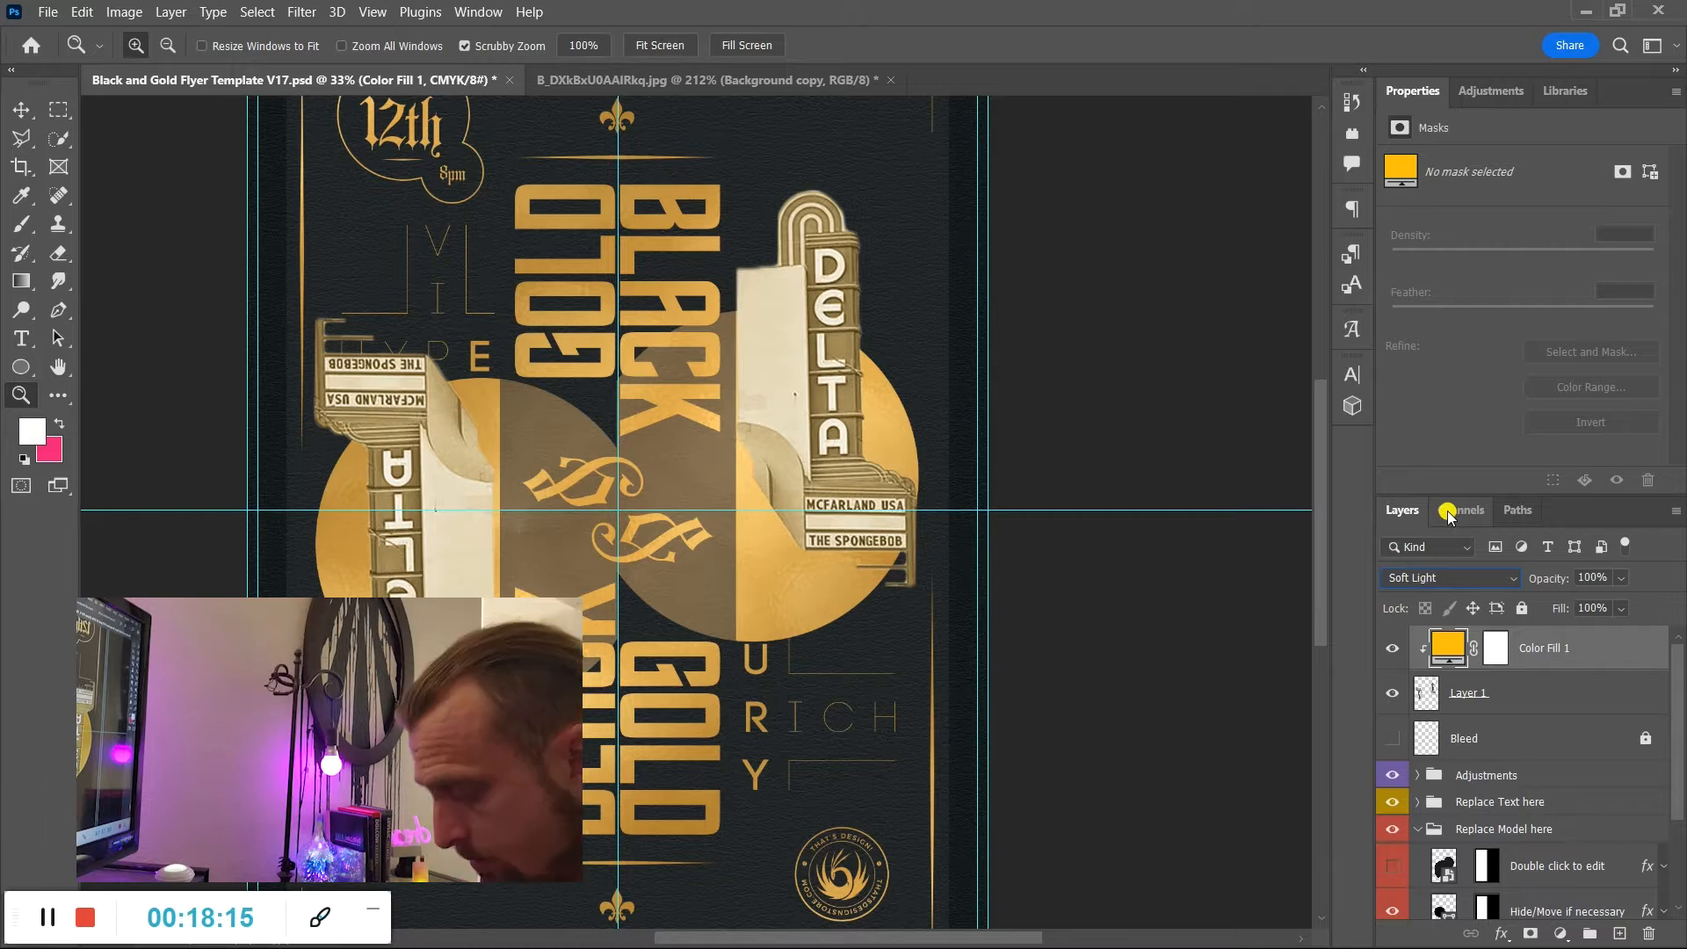
pyautogui.press('Down')
pyautogui.press('Down')
pyautogui.press('Down')
pyautogui.press('Down')
pyautogui.press('Down')
pyautogui.press('Down')
pyautogui.press('Down')
pyautogui.press('Down')
pyautogui.press('Down')
pyautogui.press('Down')
pyautogui.press('Down')
pyautogui.press('Down')
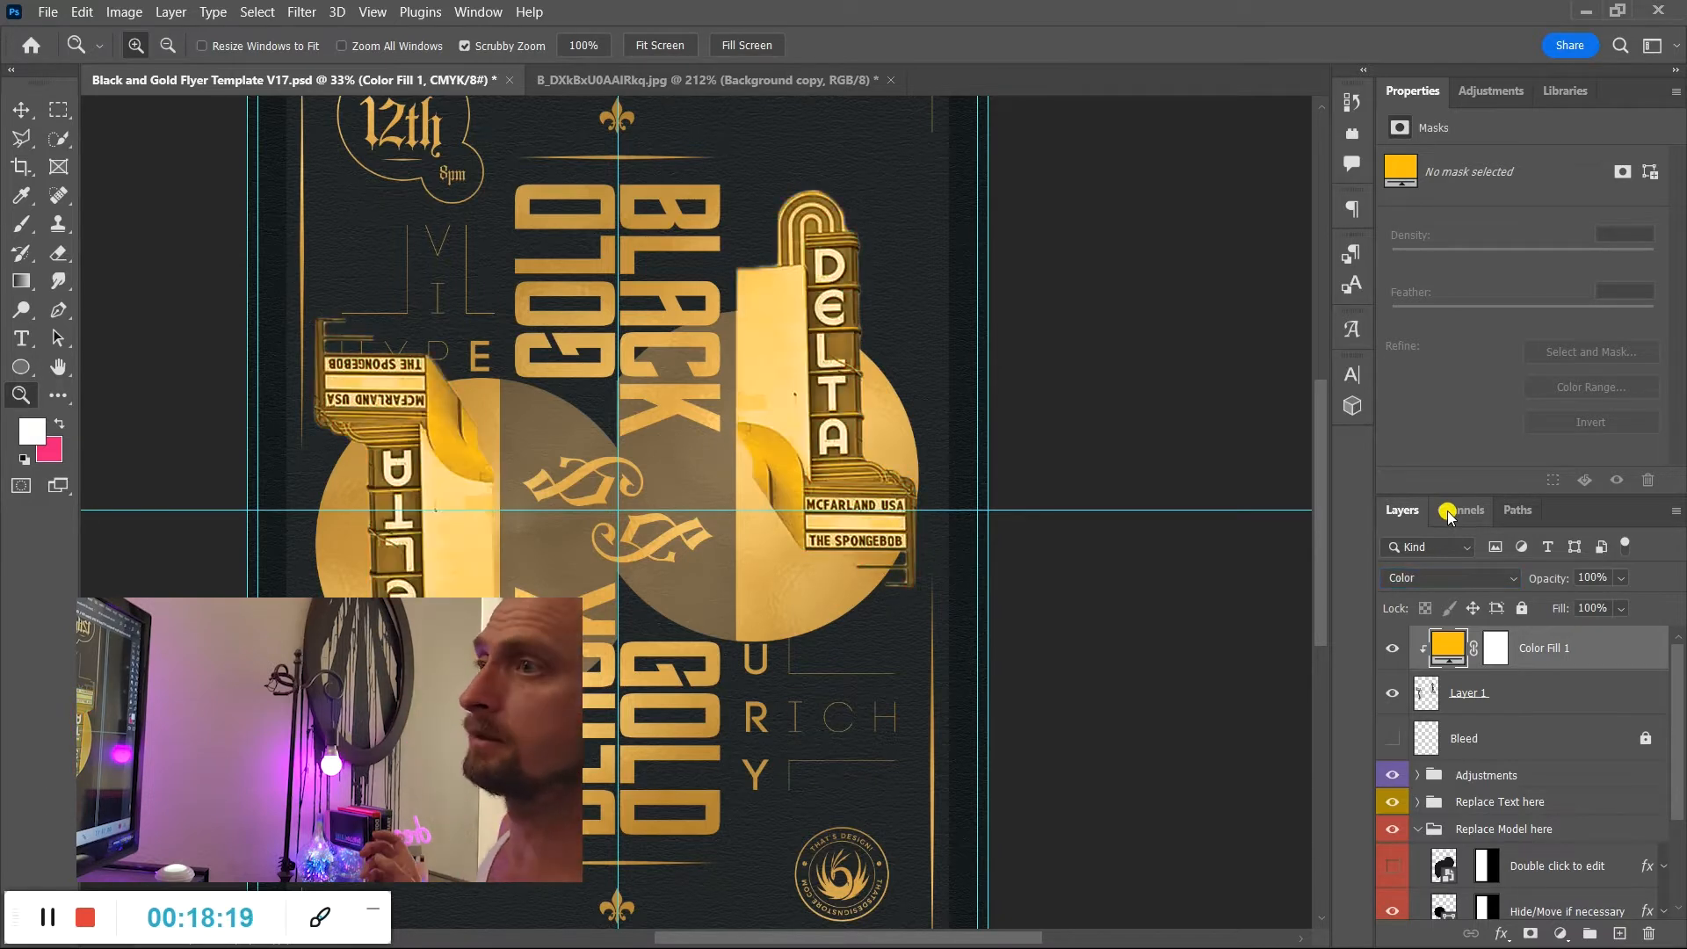
# Lower the yellow color fill's opacity to 85%.
pyautogui.moveTo(1560, 578); pyautogui.dragTo(1541, 579)
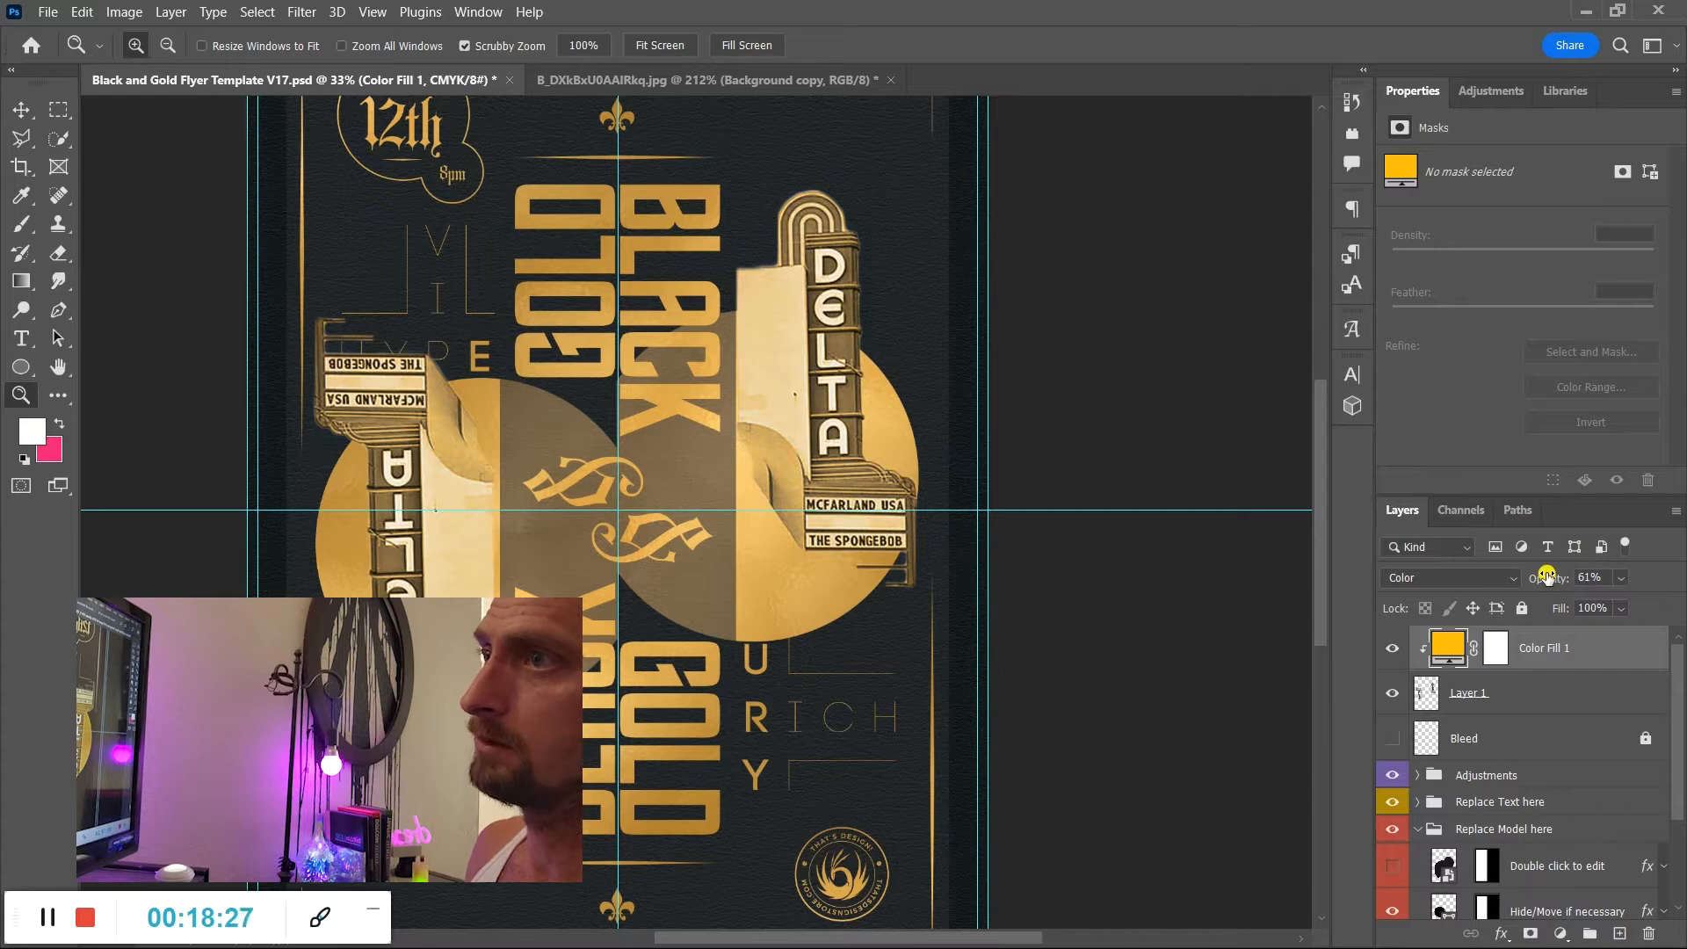
pyautogui.moveTo(1547, 574); pyautogui.dragTo(1680, 505)
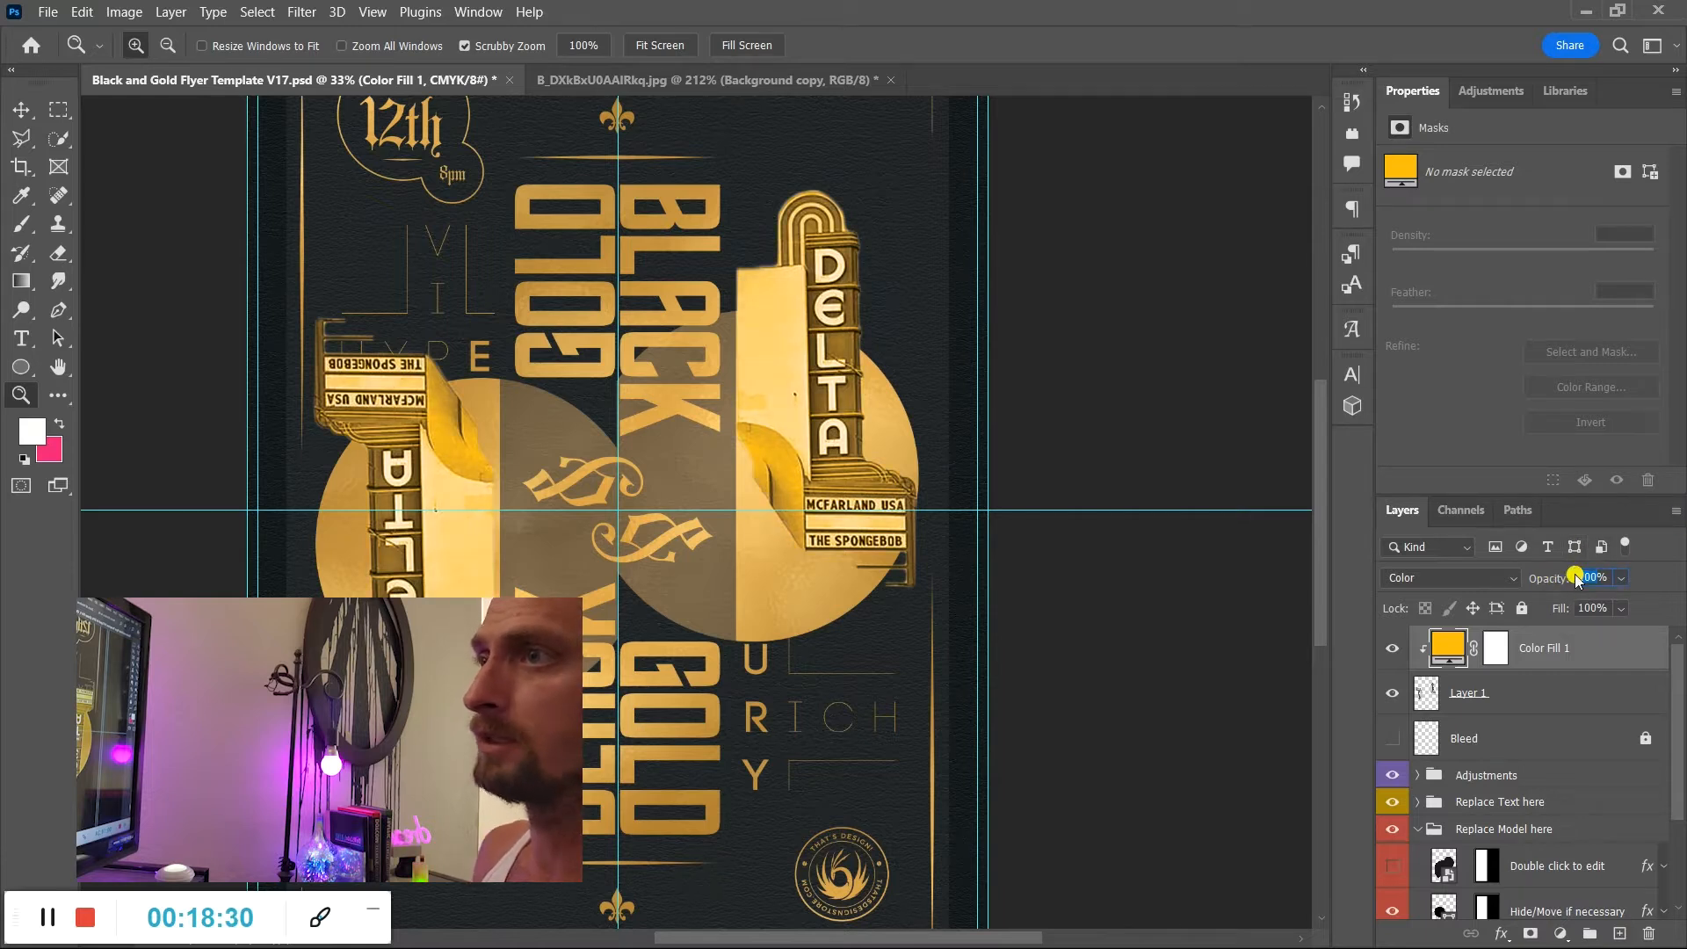
pyautogui.write('85')
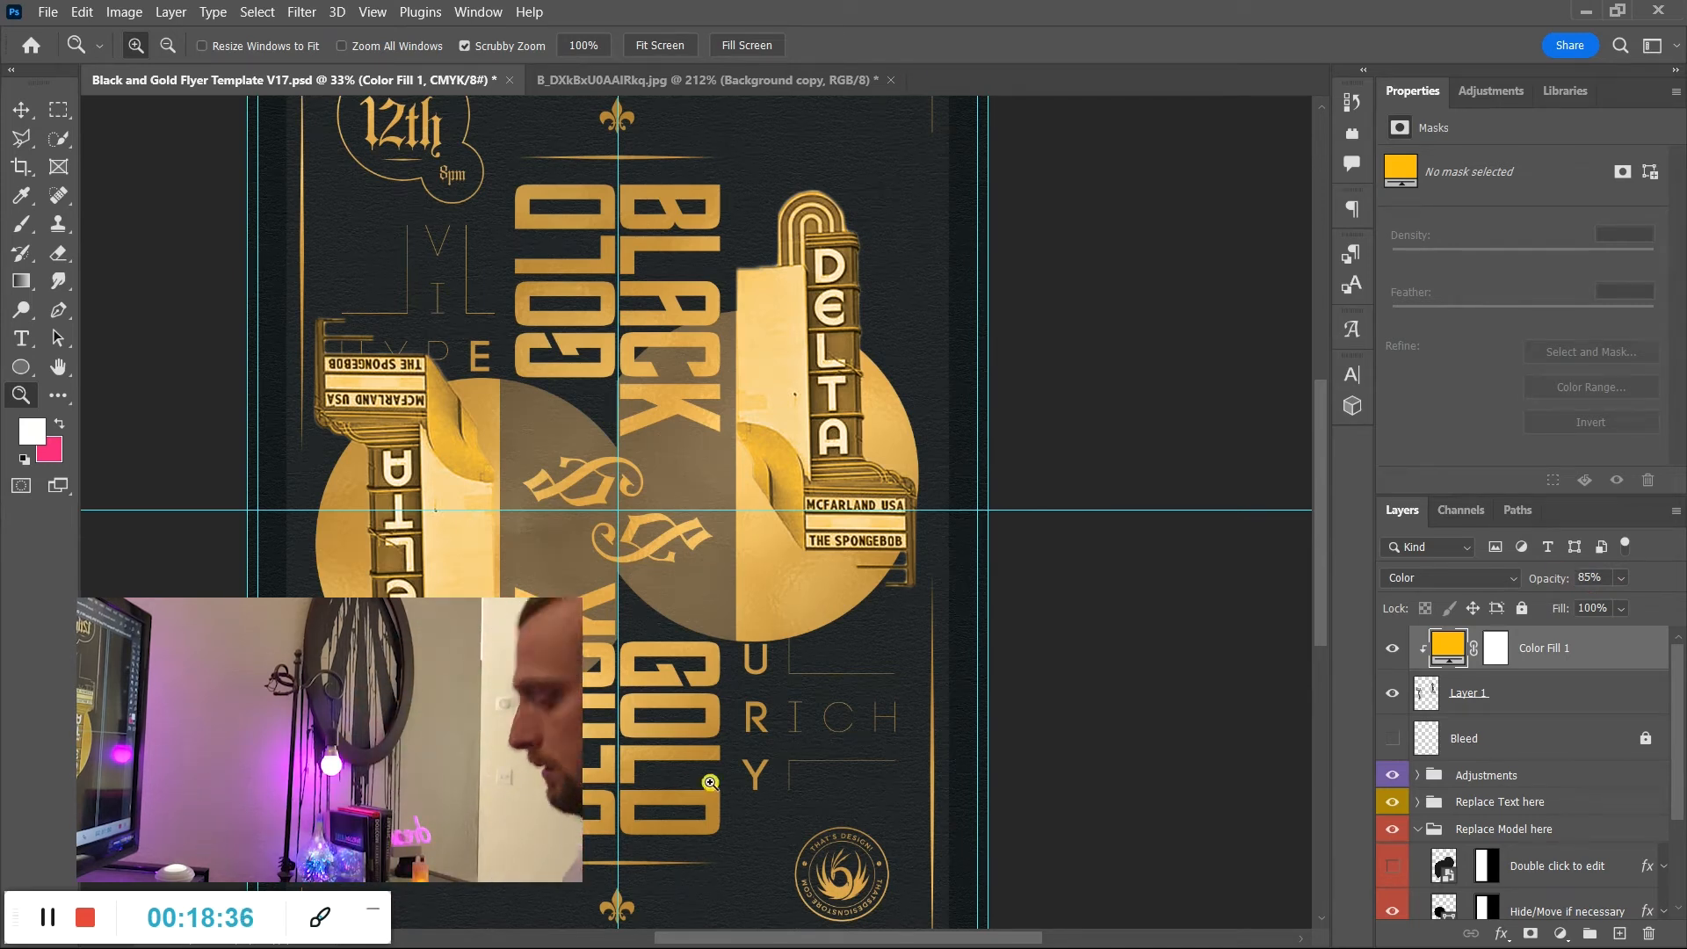
# Copy the layer style from the left gold circle's layer in the Replace Model here group.
pyautogui.moveTo(621, 553); pyautogui.dragTo(732, 617)
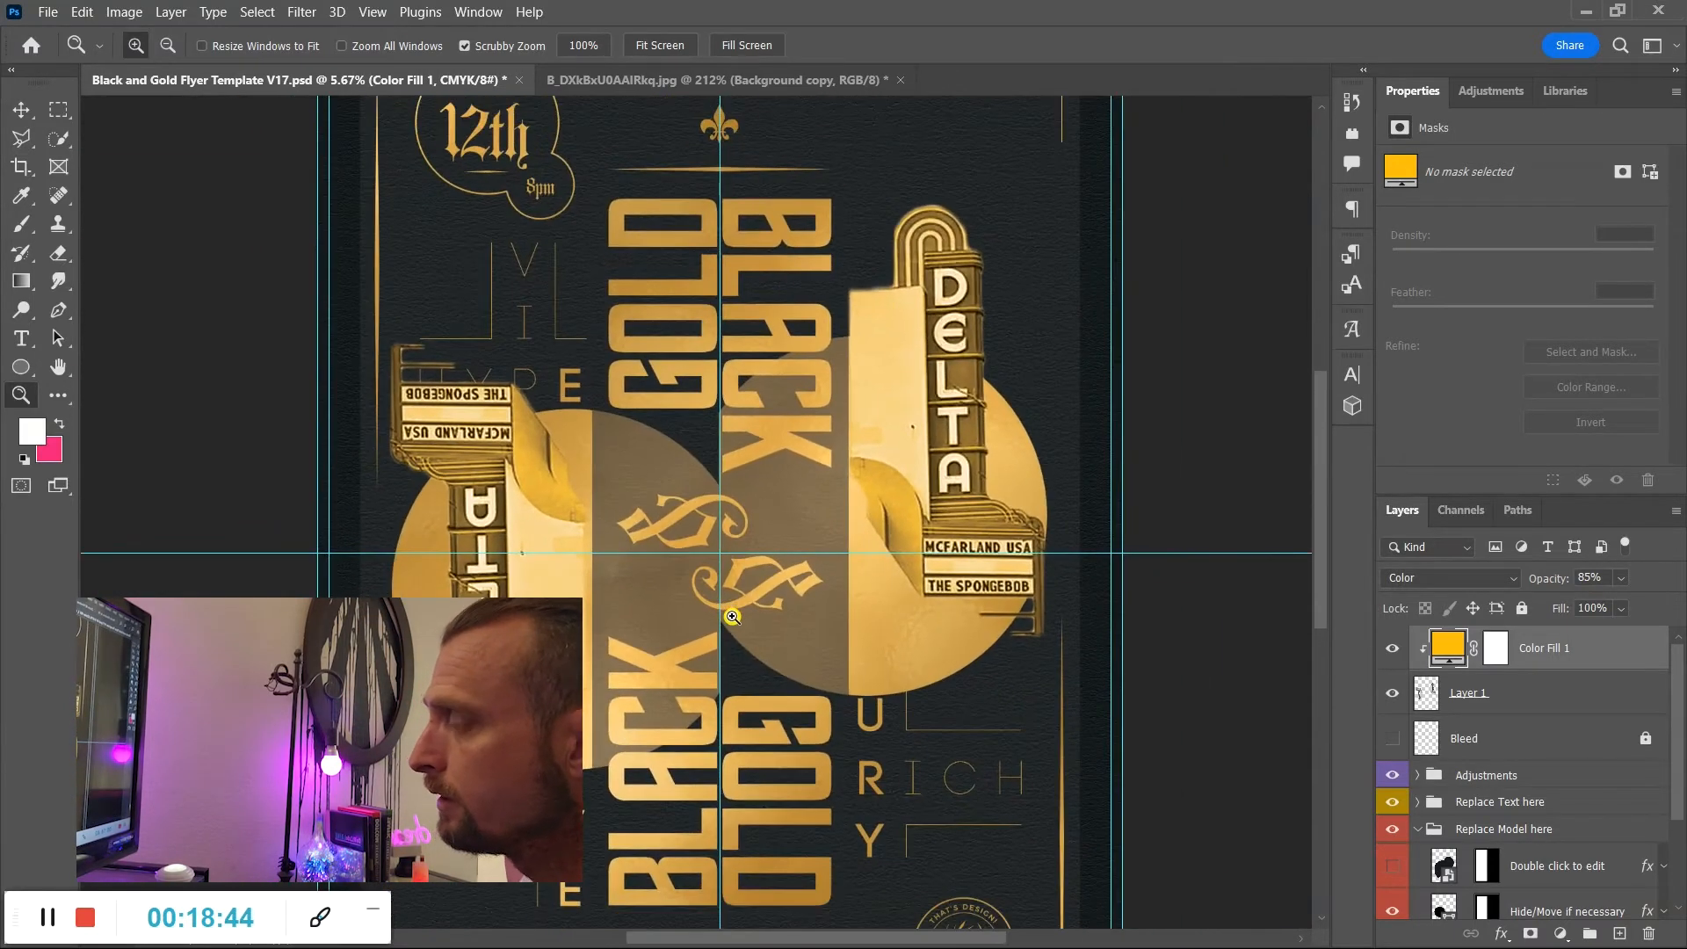
pyautogui.moveTo(833, 640); pyautogui.dragTo(804, 714)
pyautogui.click(1394, 694)
pyautogui.click(1393, 650)
pyautogui.scroll(-1, 1573, 683)
pyautogui.scroll(1, 1573, 686)
pyautogui.scroll(-3, 1573, 683)
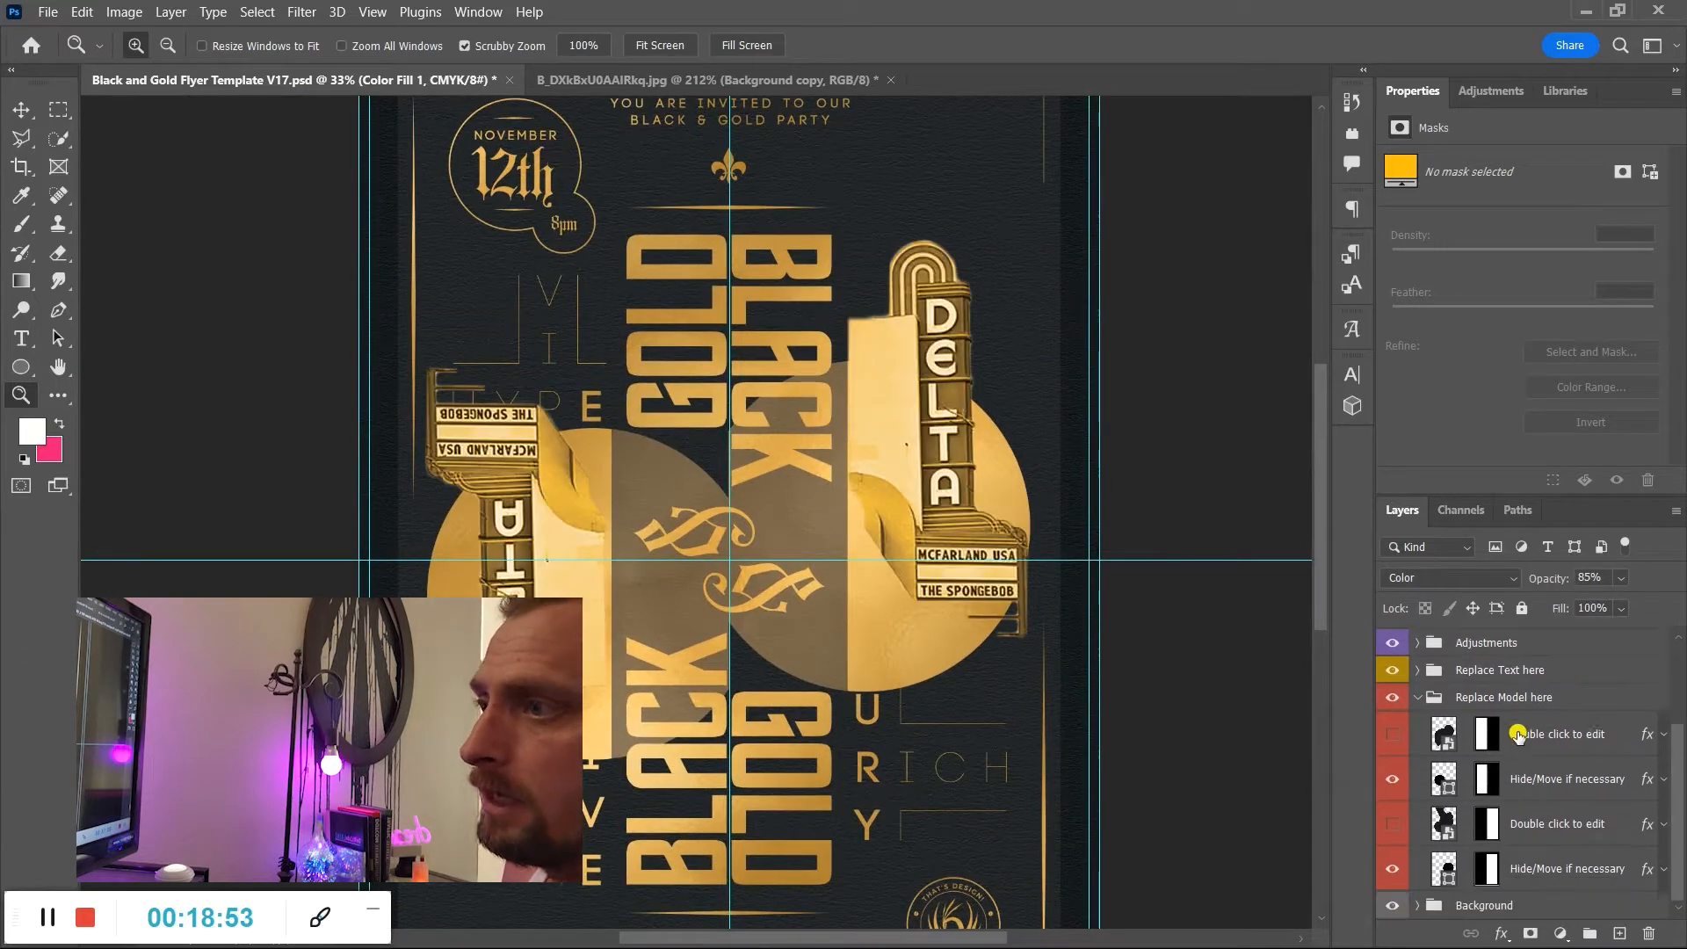
pyautogui.rightClick(1564, 791)
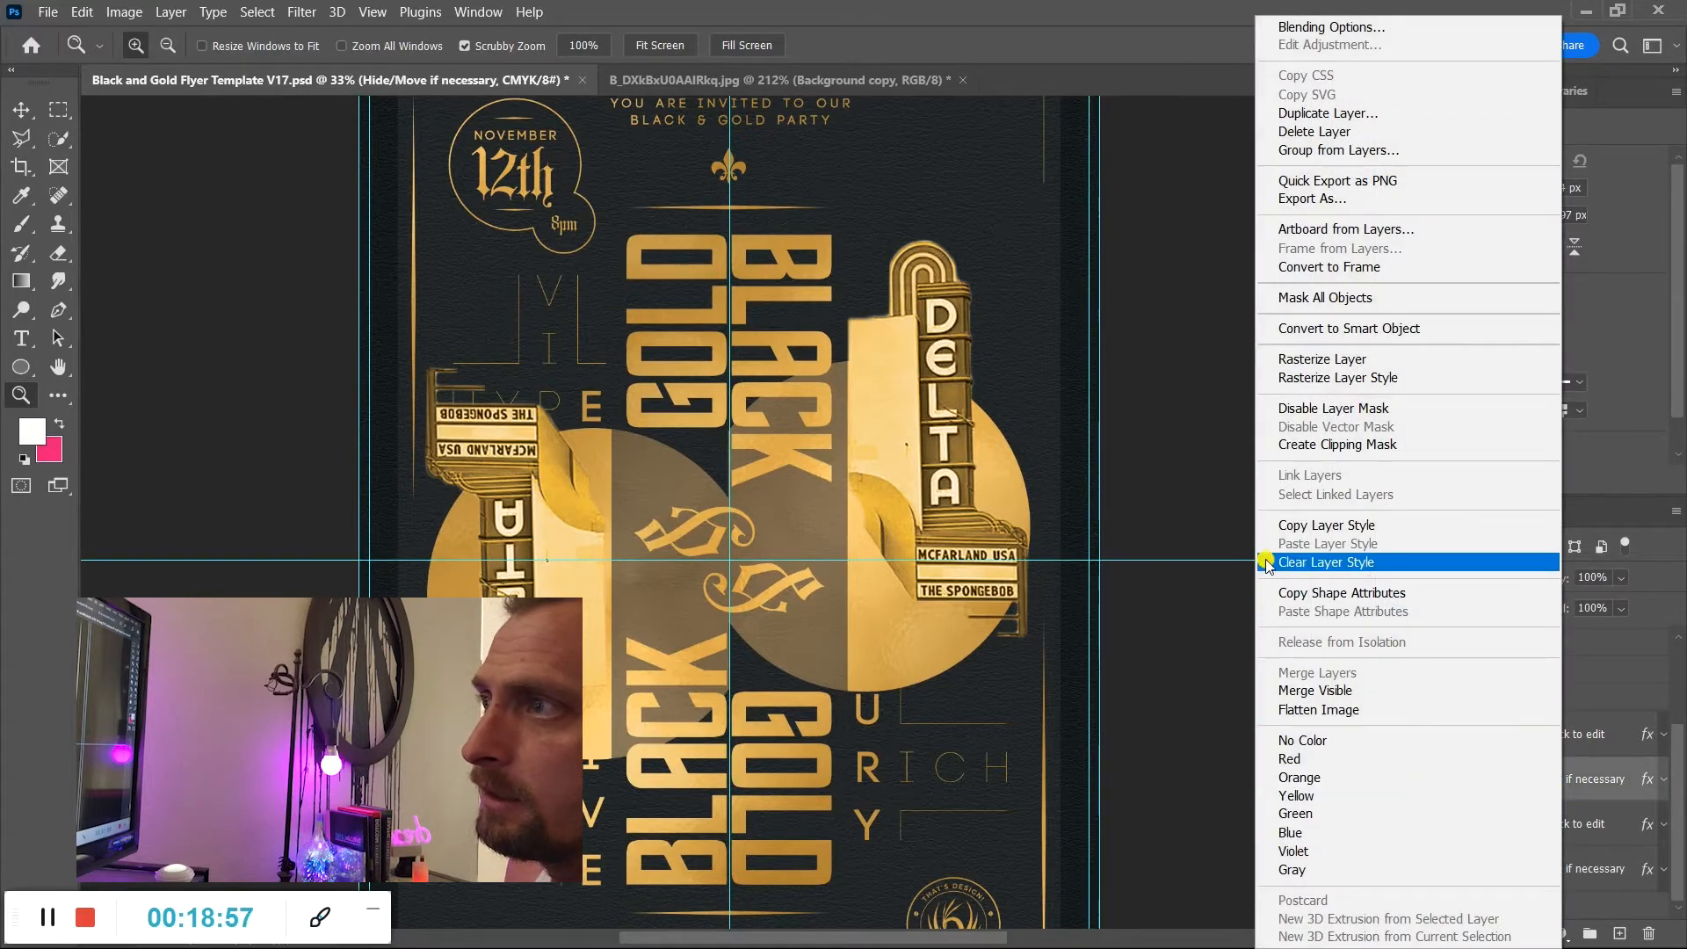
pyautogui.click(1309, 526)
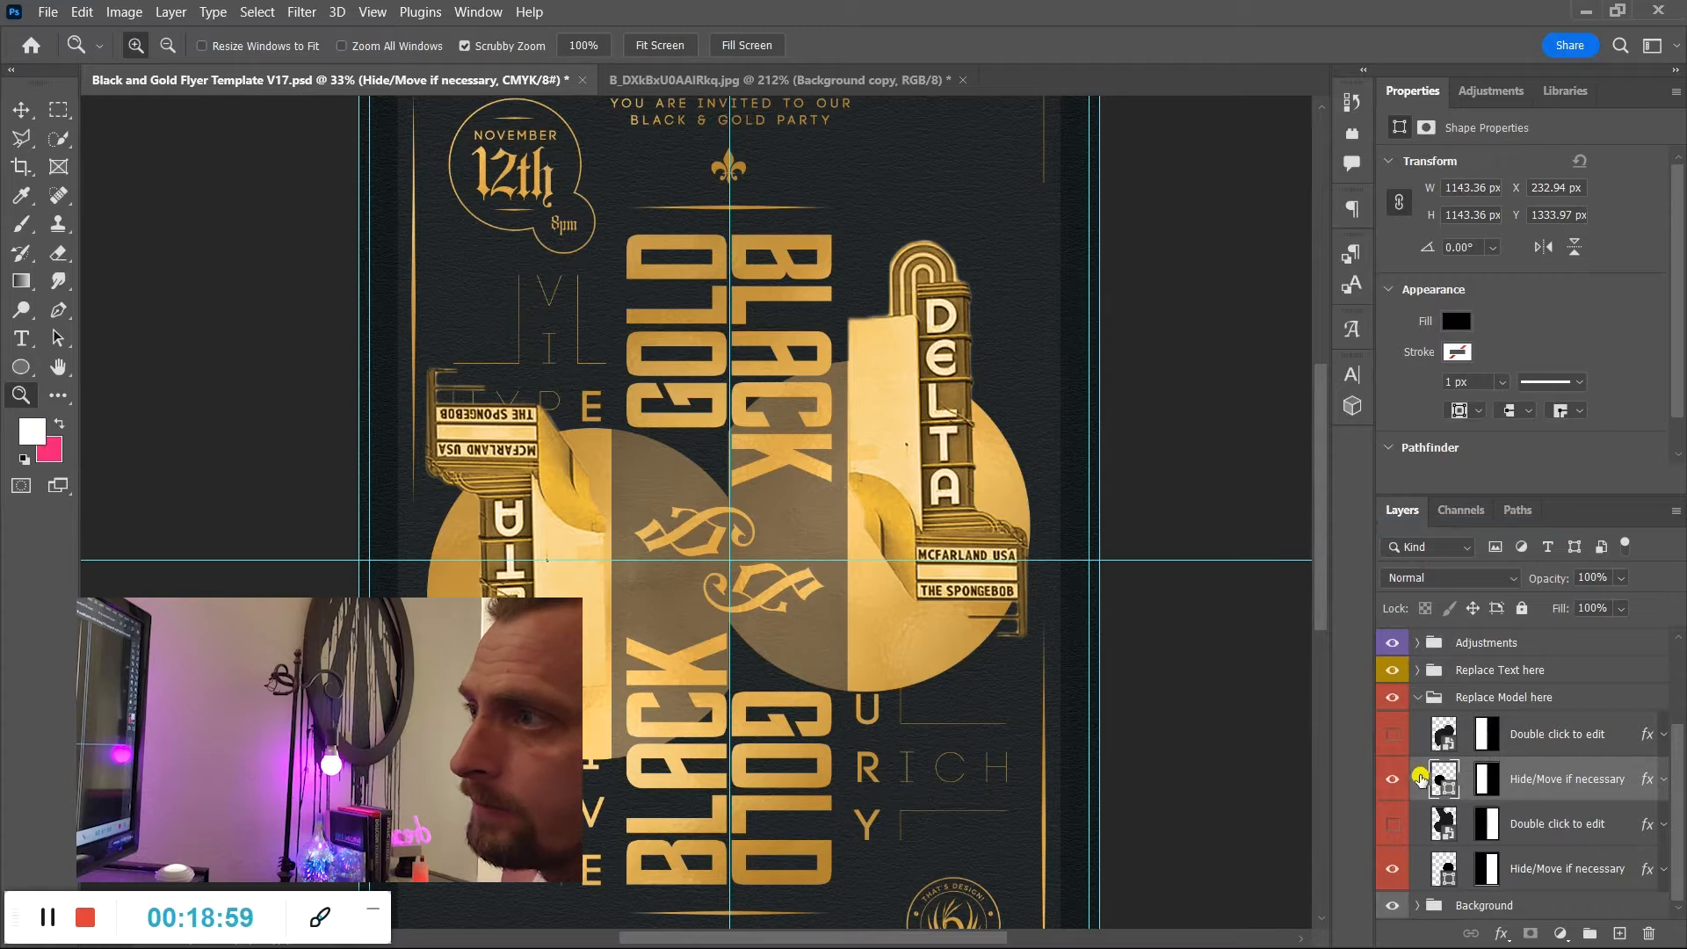
# Compare the flyer with and without the signs, and hide the yellow color fill and the merged sign layer.
pyautogui.scroll(3, 1421, 779)
pyautogui.click(1393, 692)
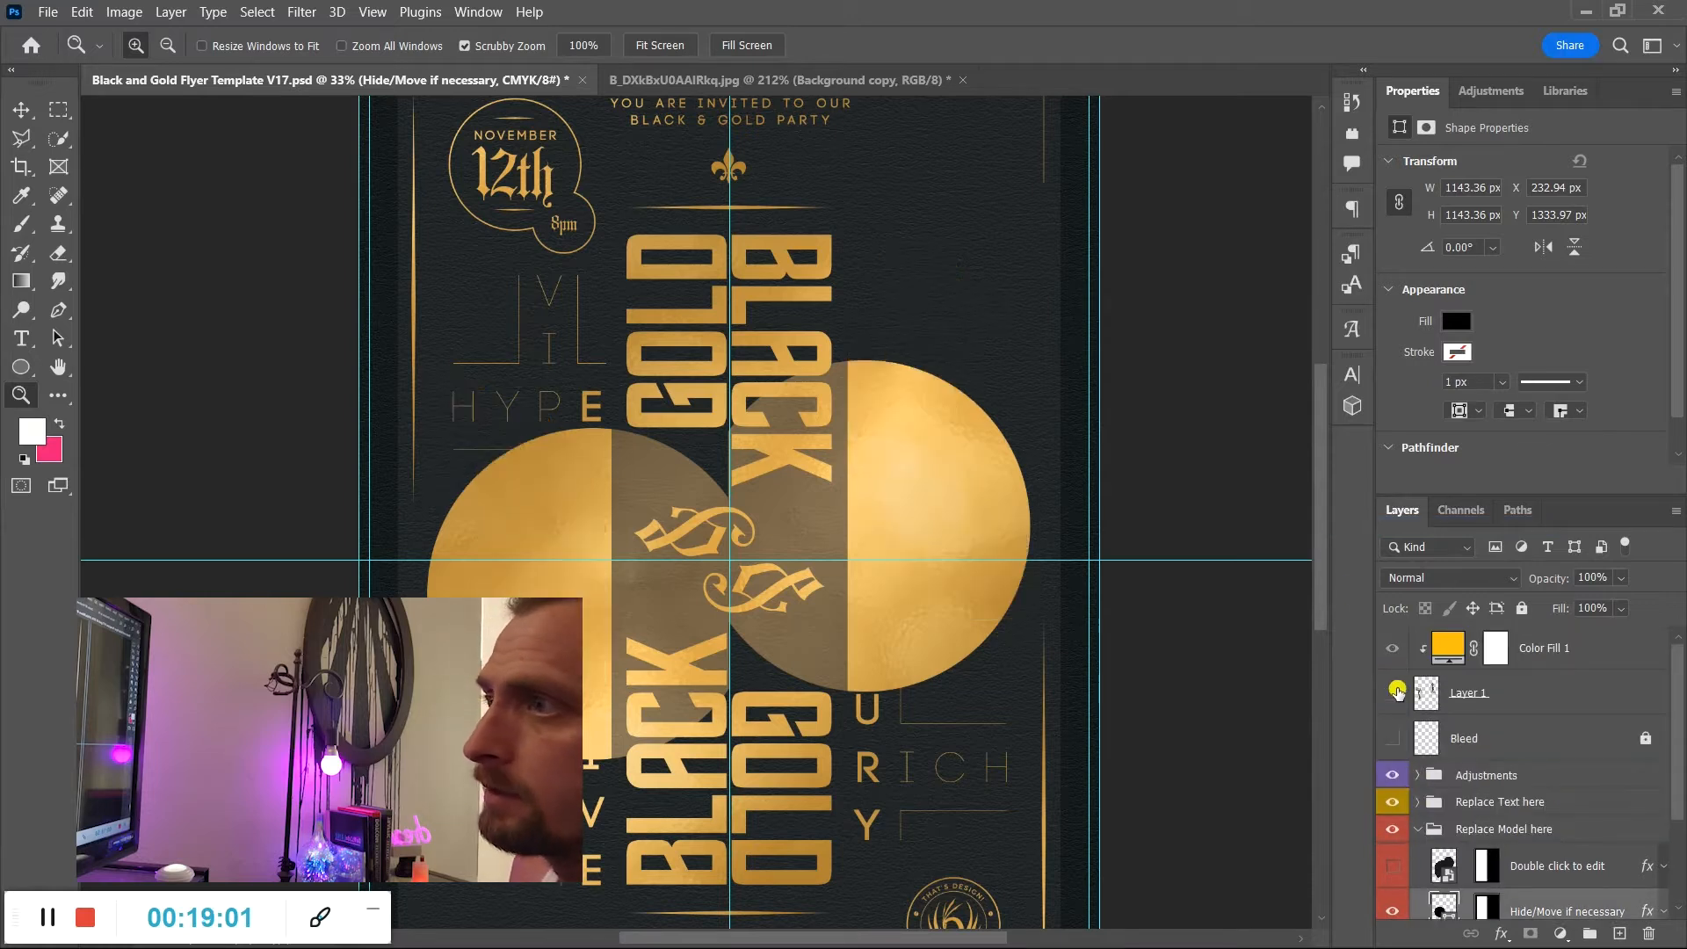
pyautogui.click(1392, 692)
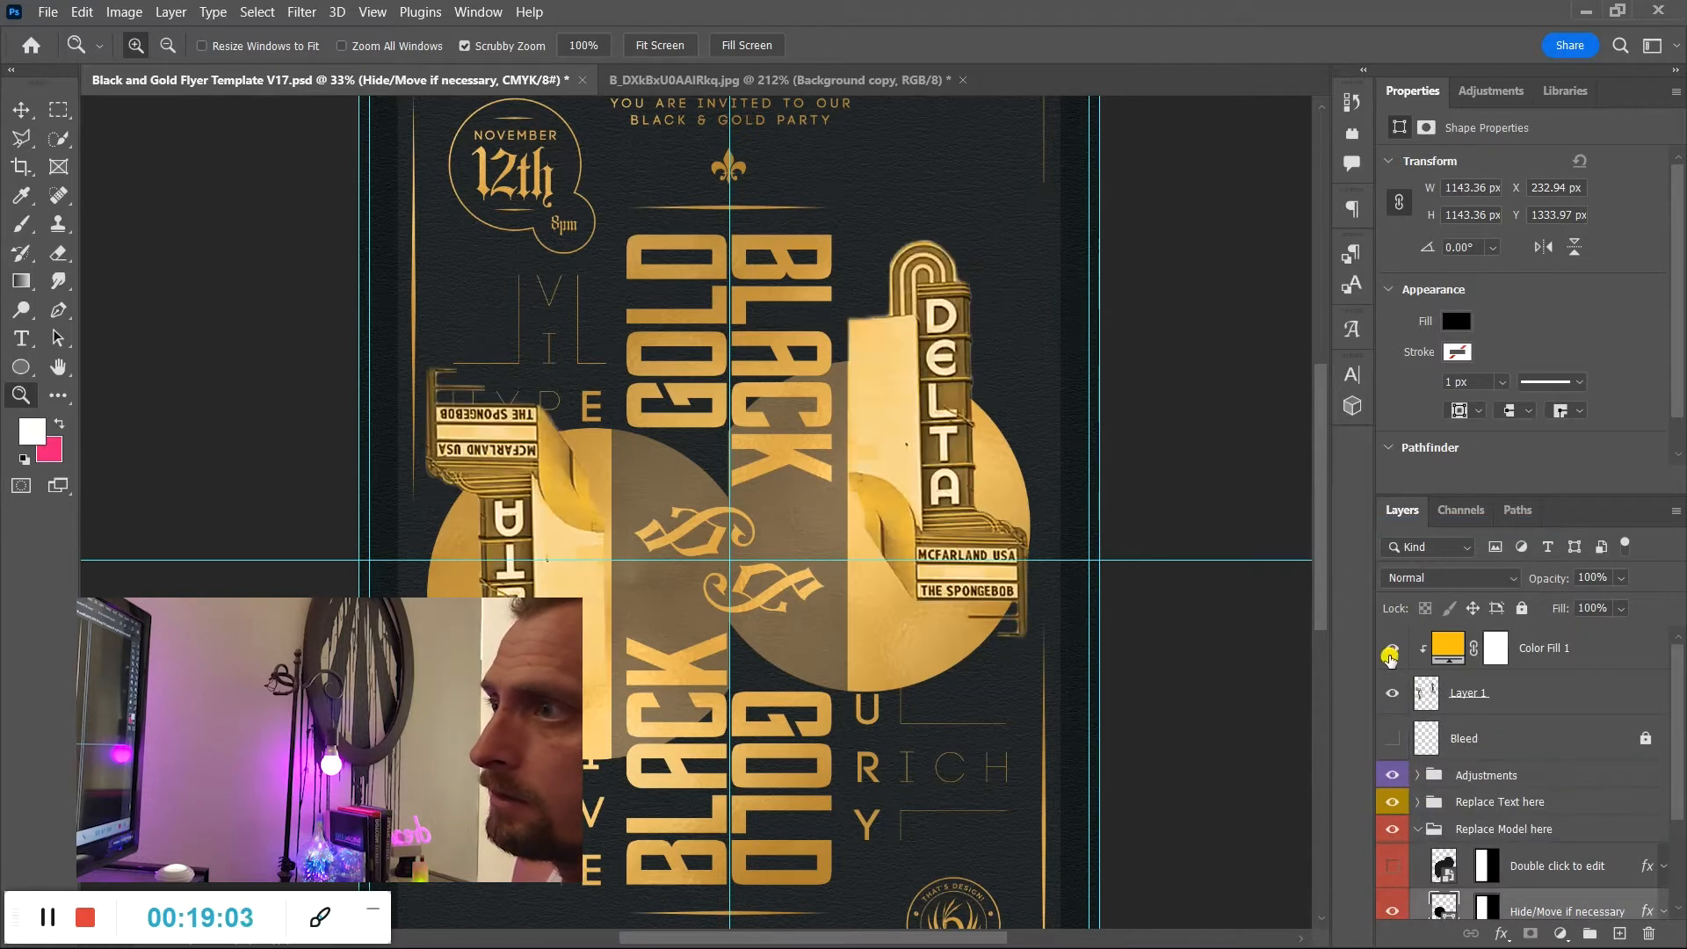
pyautogui.click(1390, 666)
pyautogui.click(1389, 688)
# Hide both gold circle layers in the Replace Model here group.
pyautogui.scroll(-3, 1498, 730)
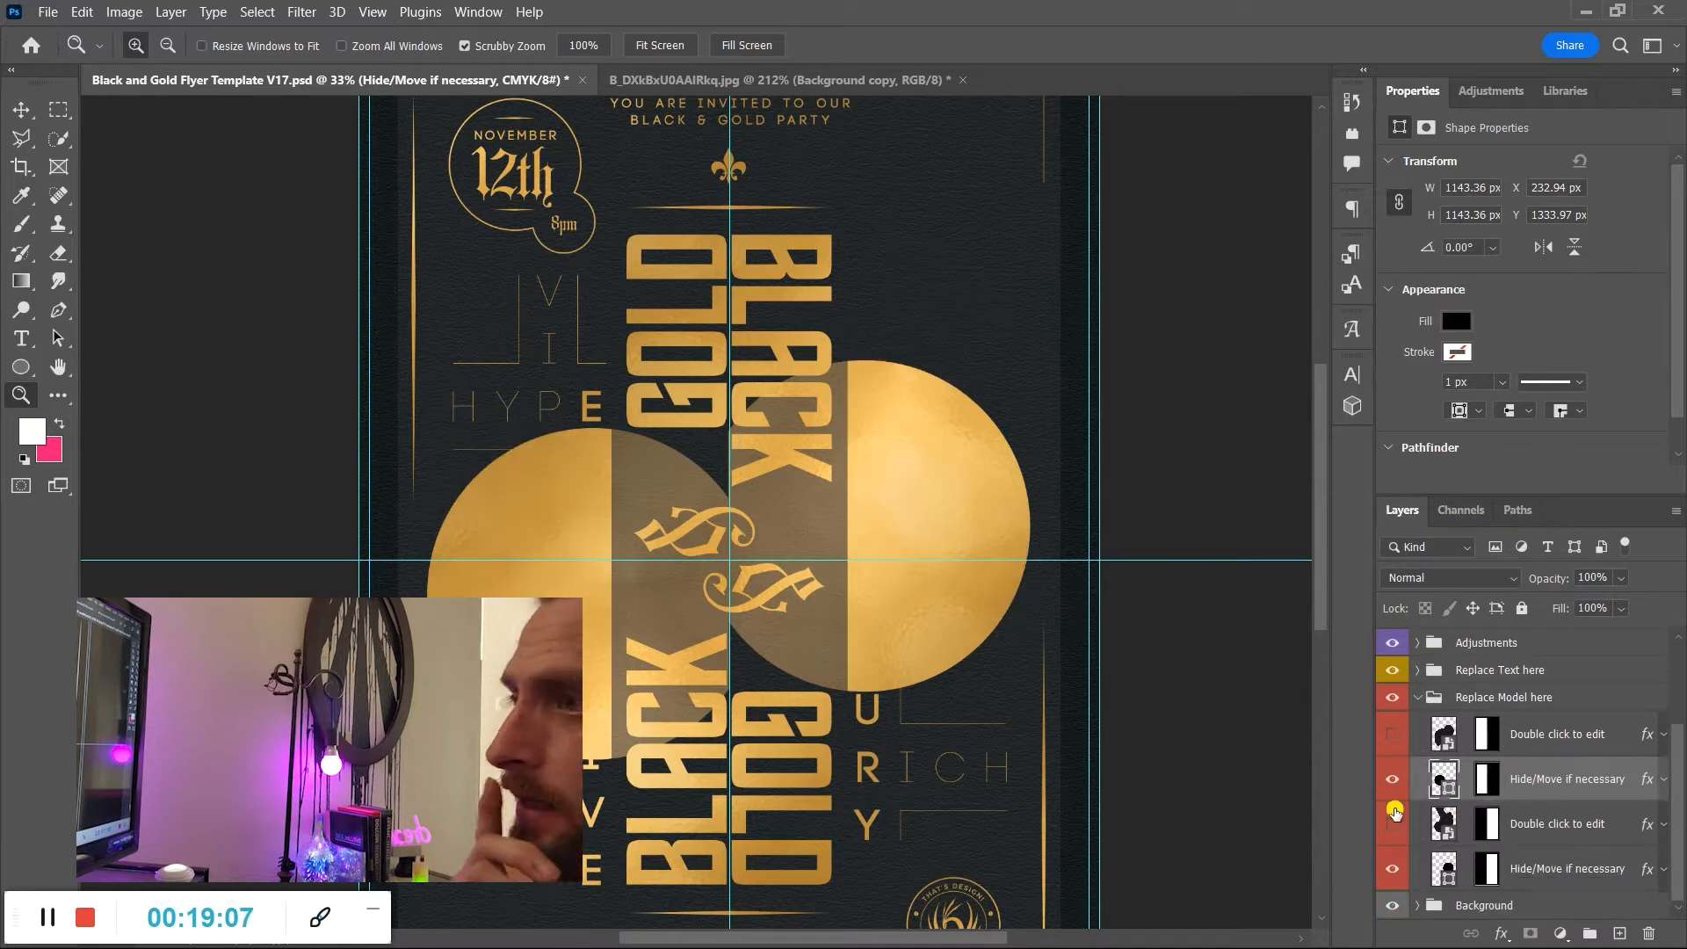
pyautogui.click(1389, 783)
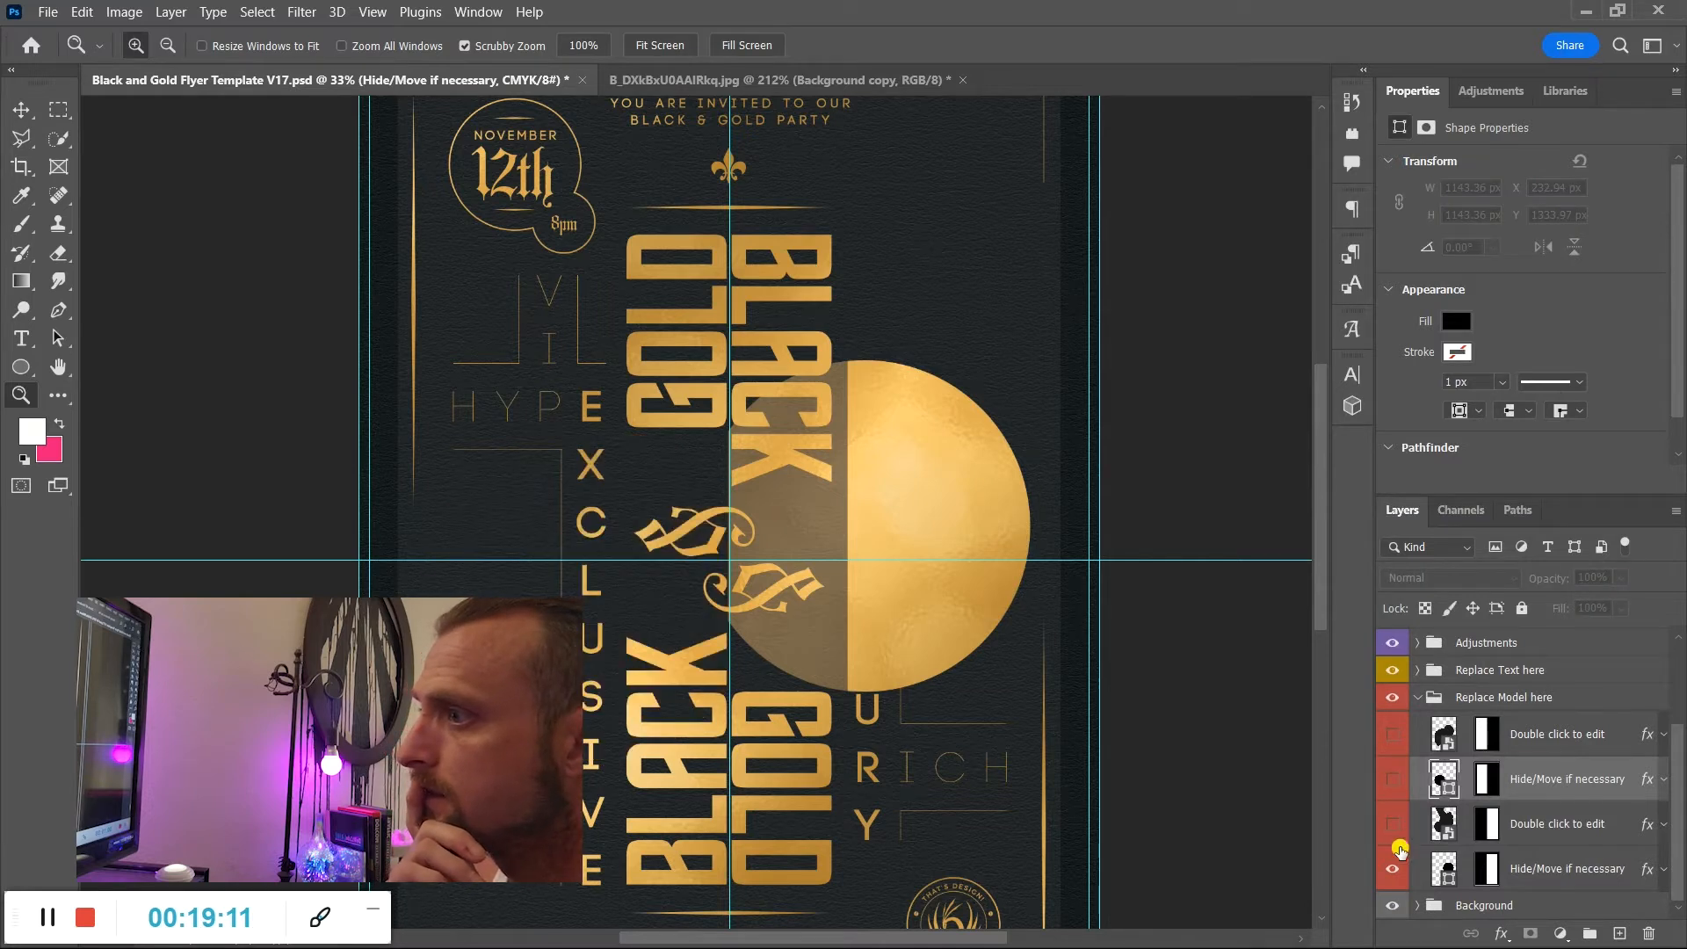
pyautogui.click(1394, 870)
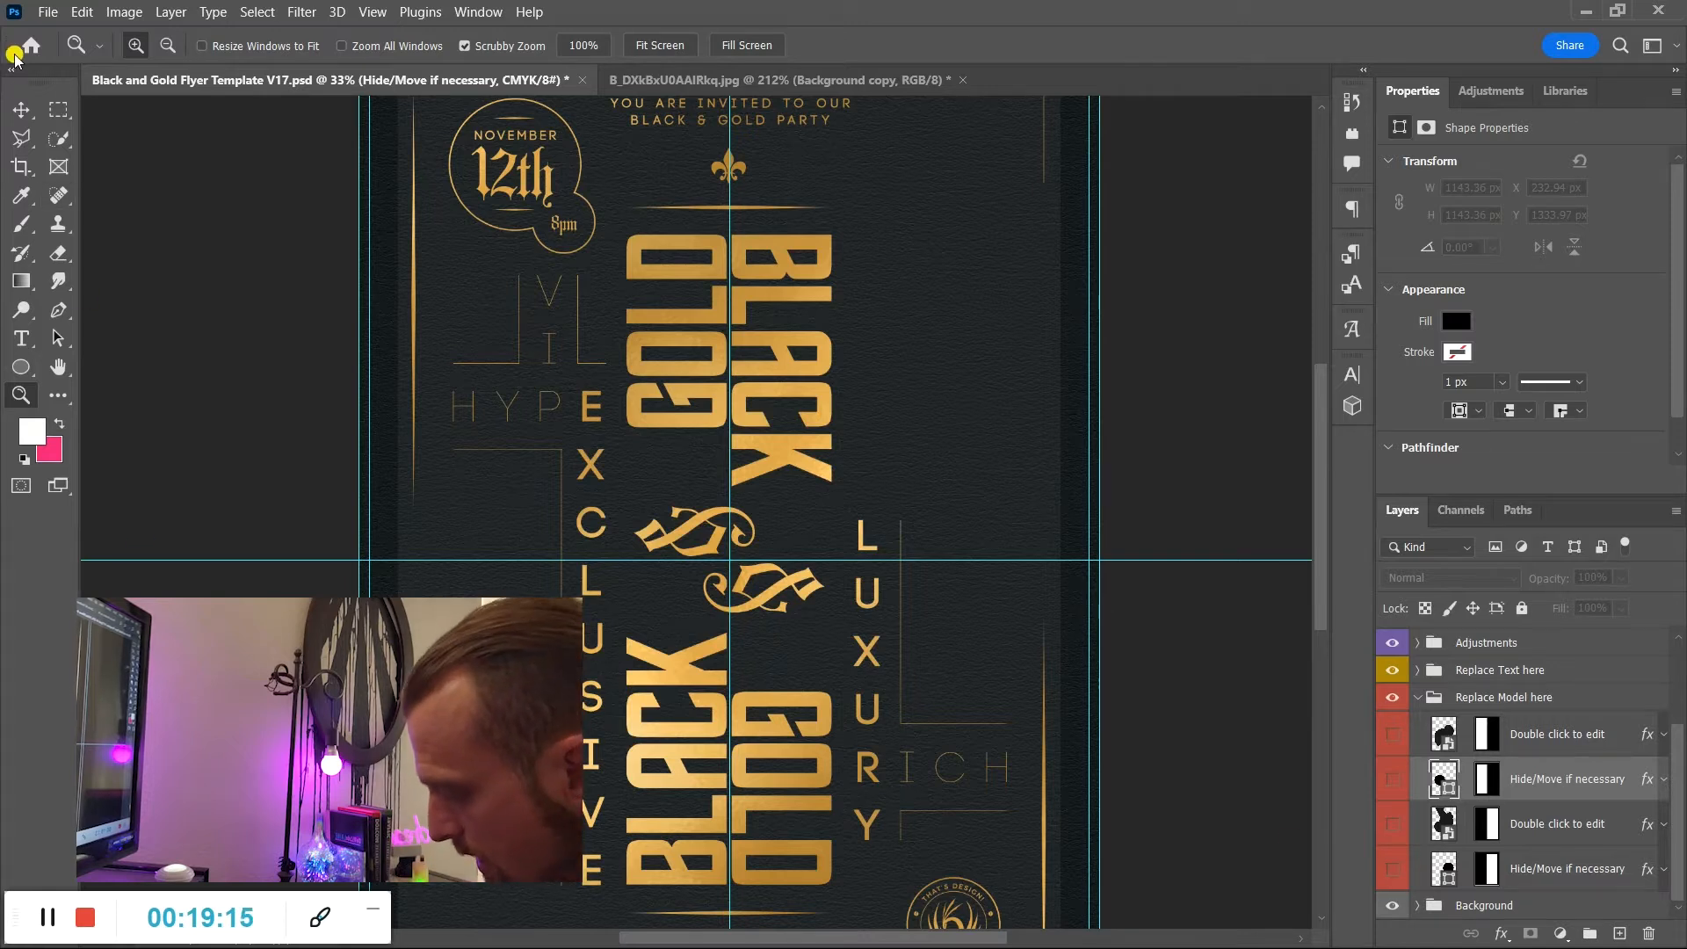
# Show the merged sign layer and draw a rectangular selection about 670 by 1504 px around the right sign.
pyautogui.press('m')
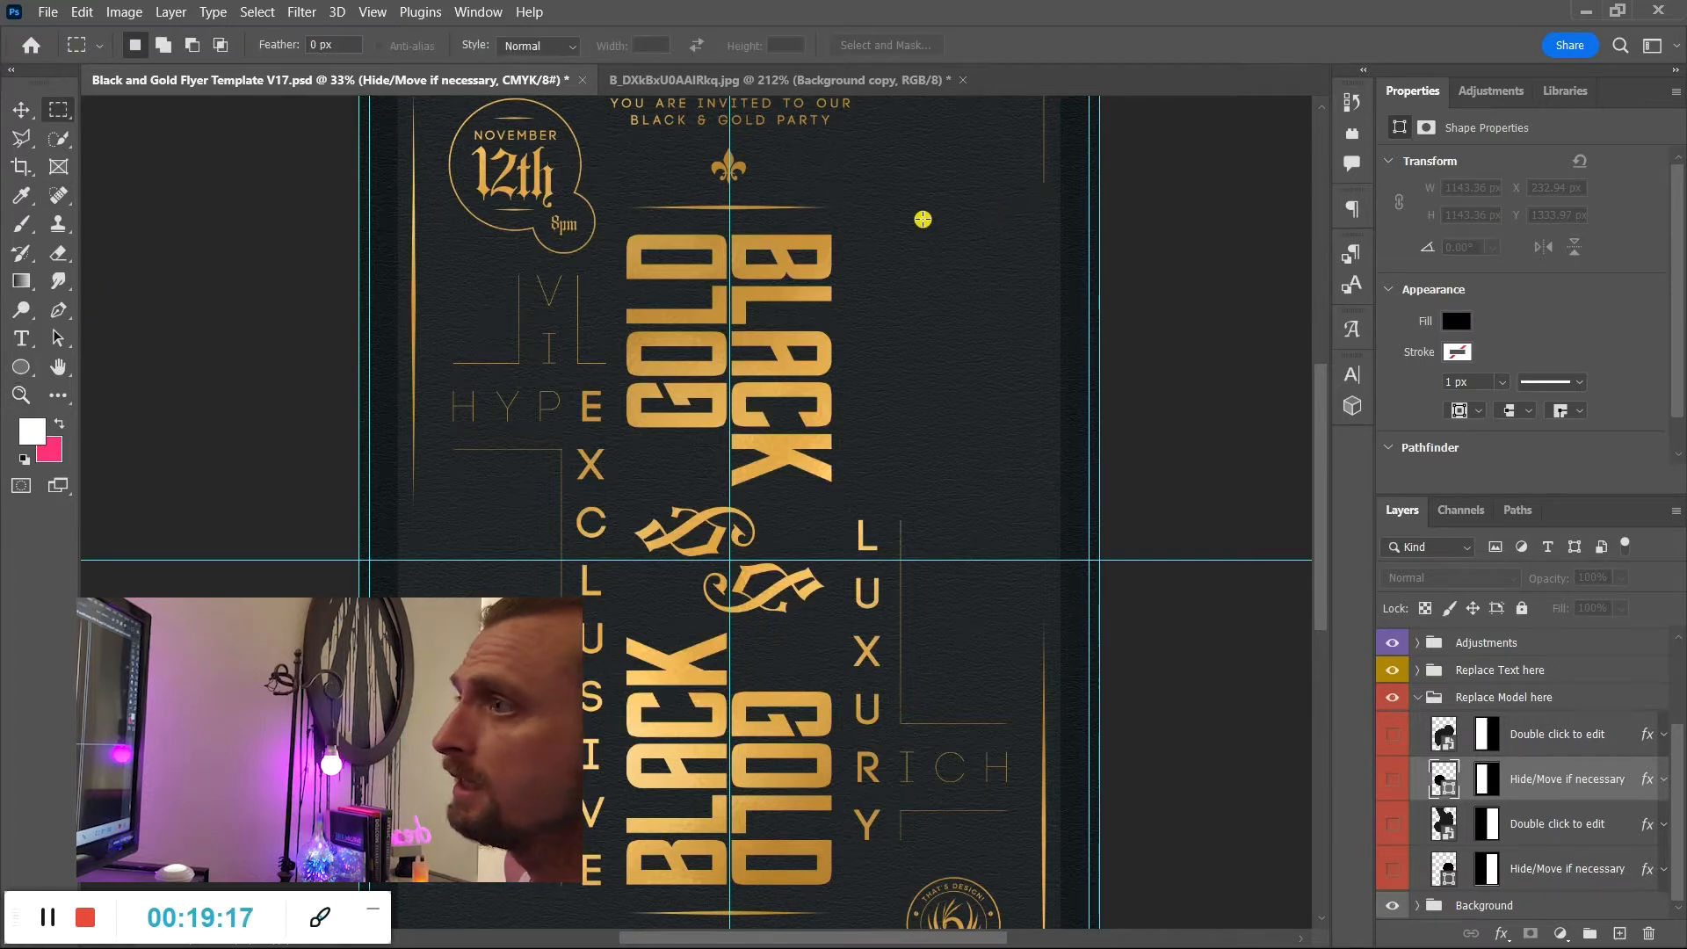
pyautogui.scroll(3, 1414, 729)
pyautogui.click(1394, 694)
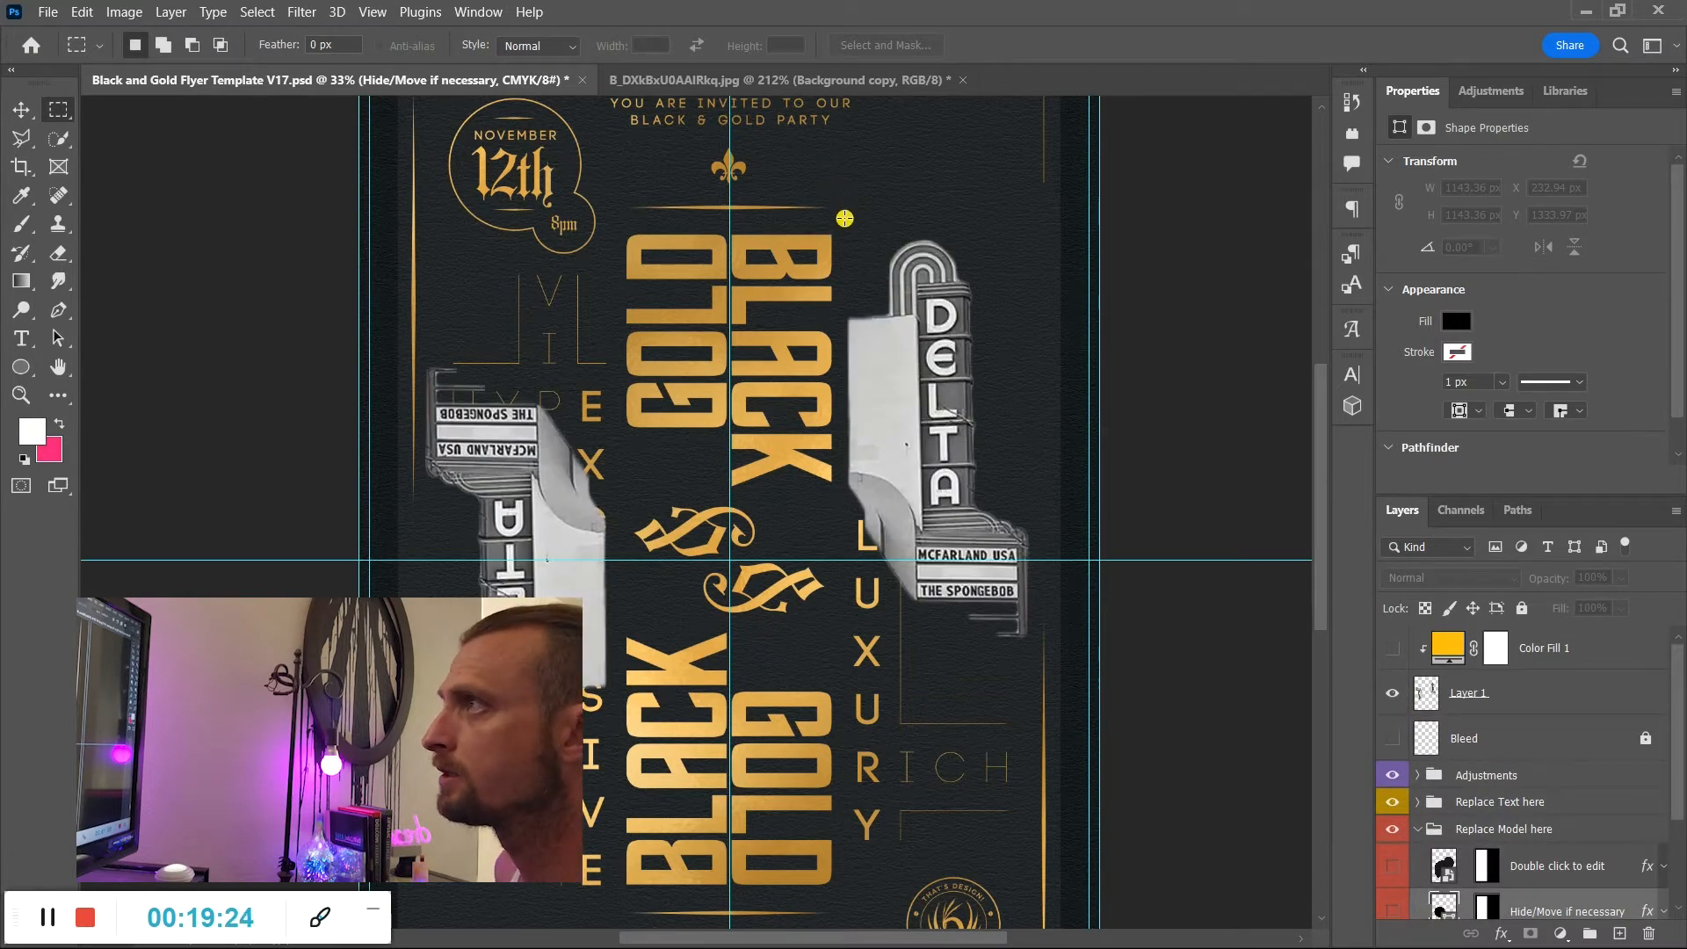
pyautogui.moveTo(844, 214); pyautogui.dragTo(858, 279)
pyautogui.moveTo(995, 635); pyautogui.dragTo(1039, 648)
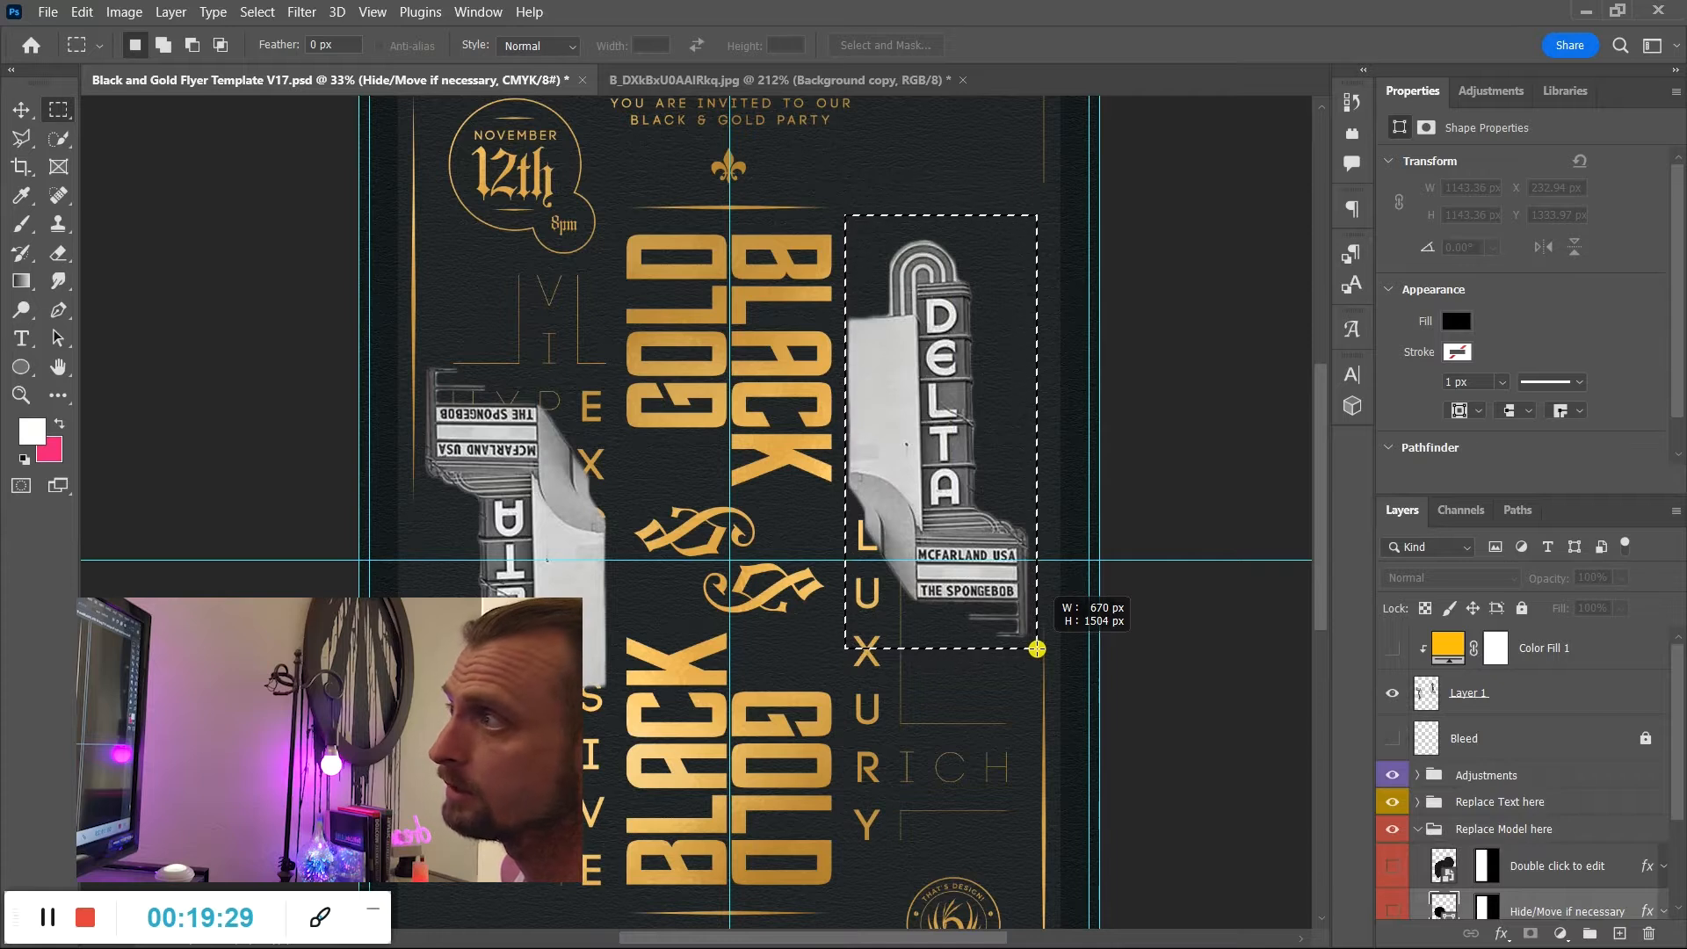
pyautogui.moveTo(1036, 649); pyautogui.dragTo(1038, 649)
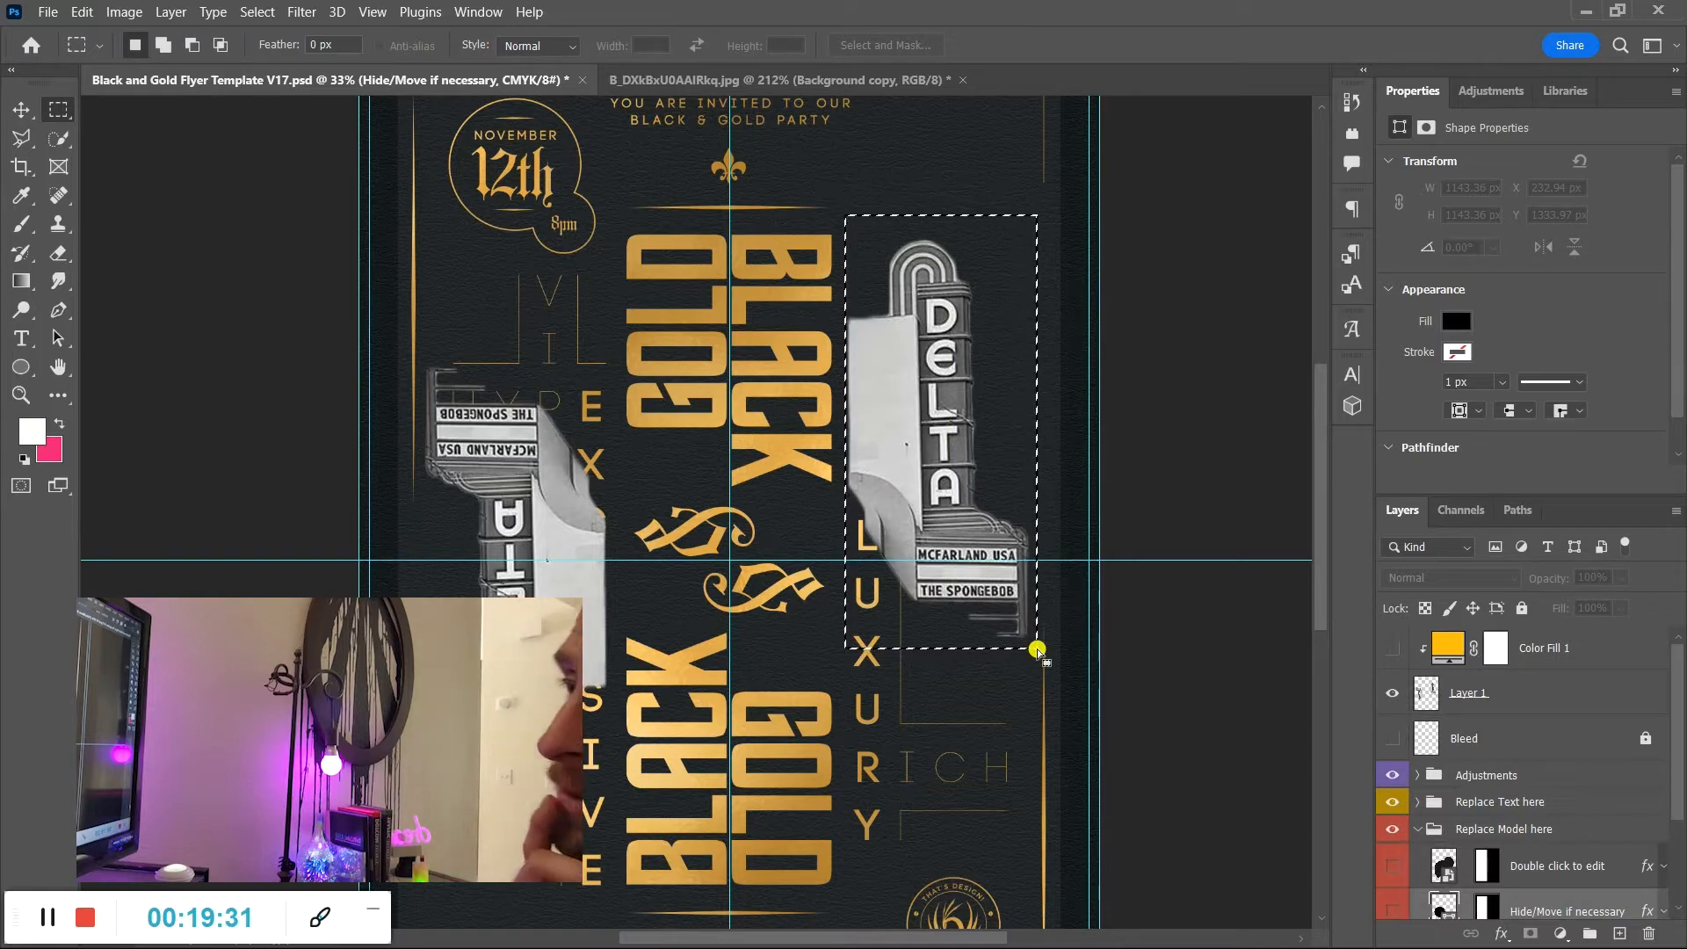
# Make the left gold circle's layer visible again.
pyautogui.scroll(-3, 1397, 779)
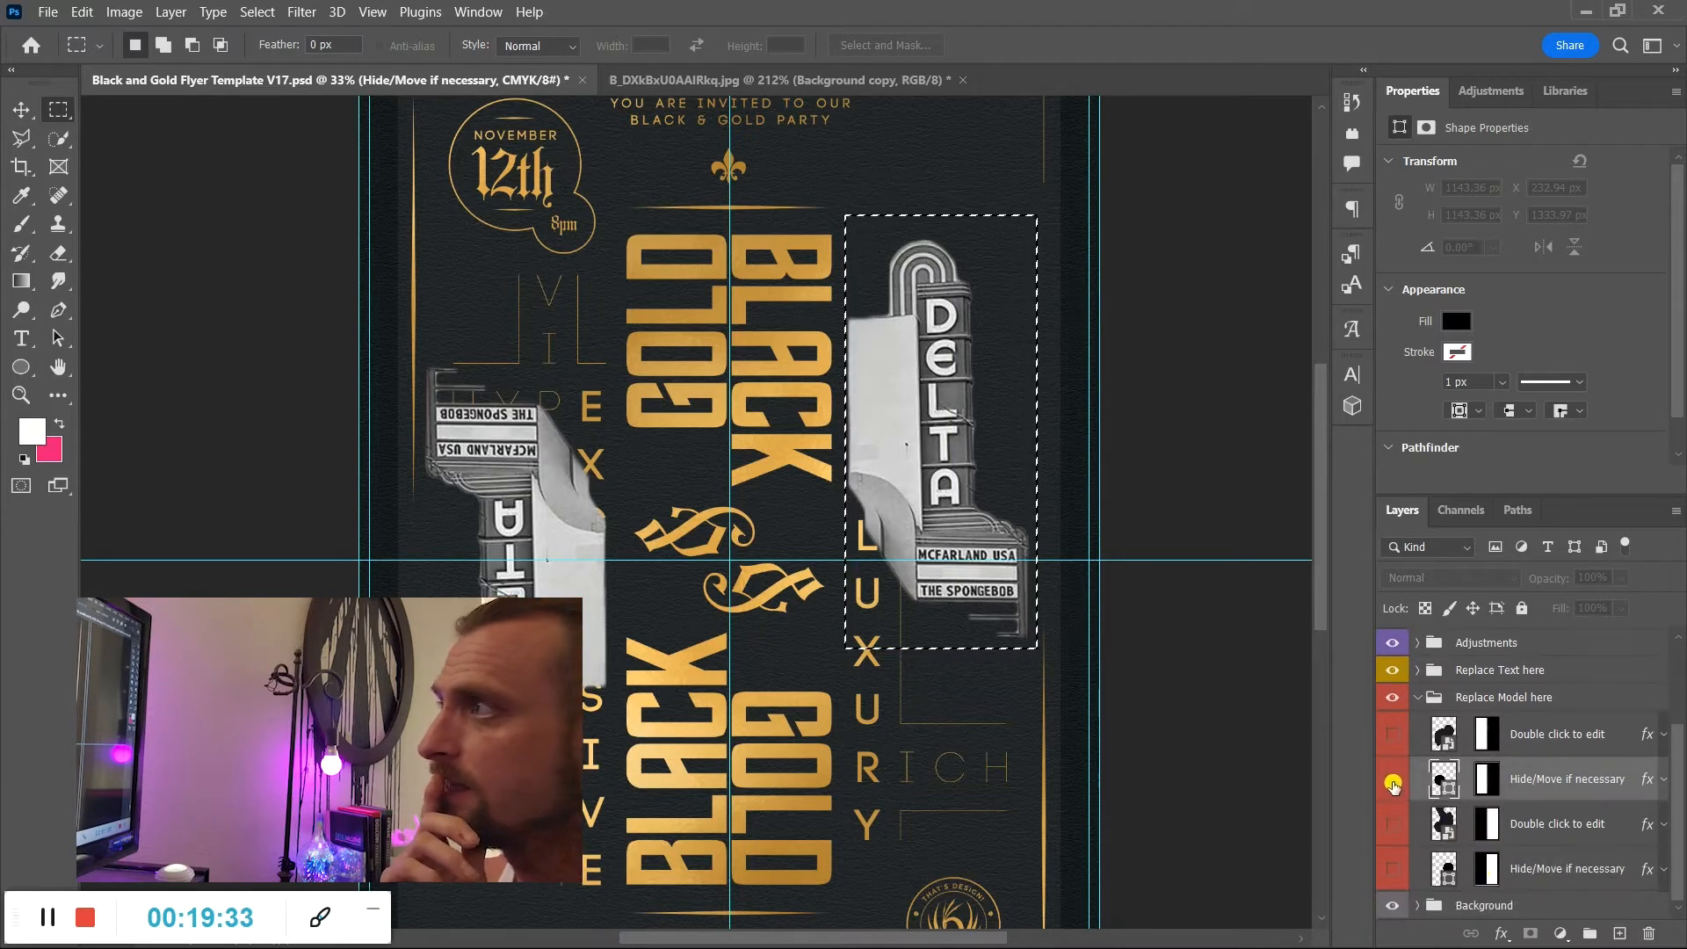
pyautogui.click(1393, 781)
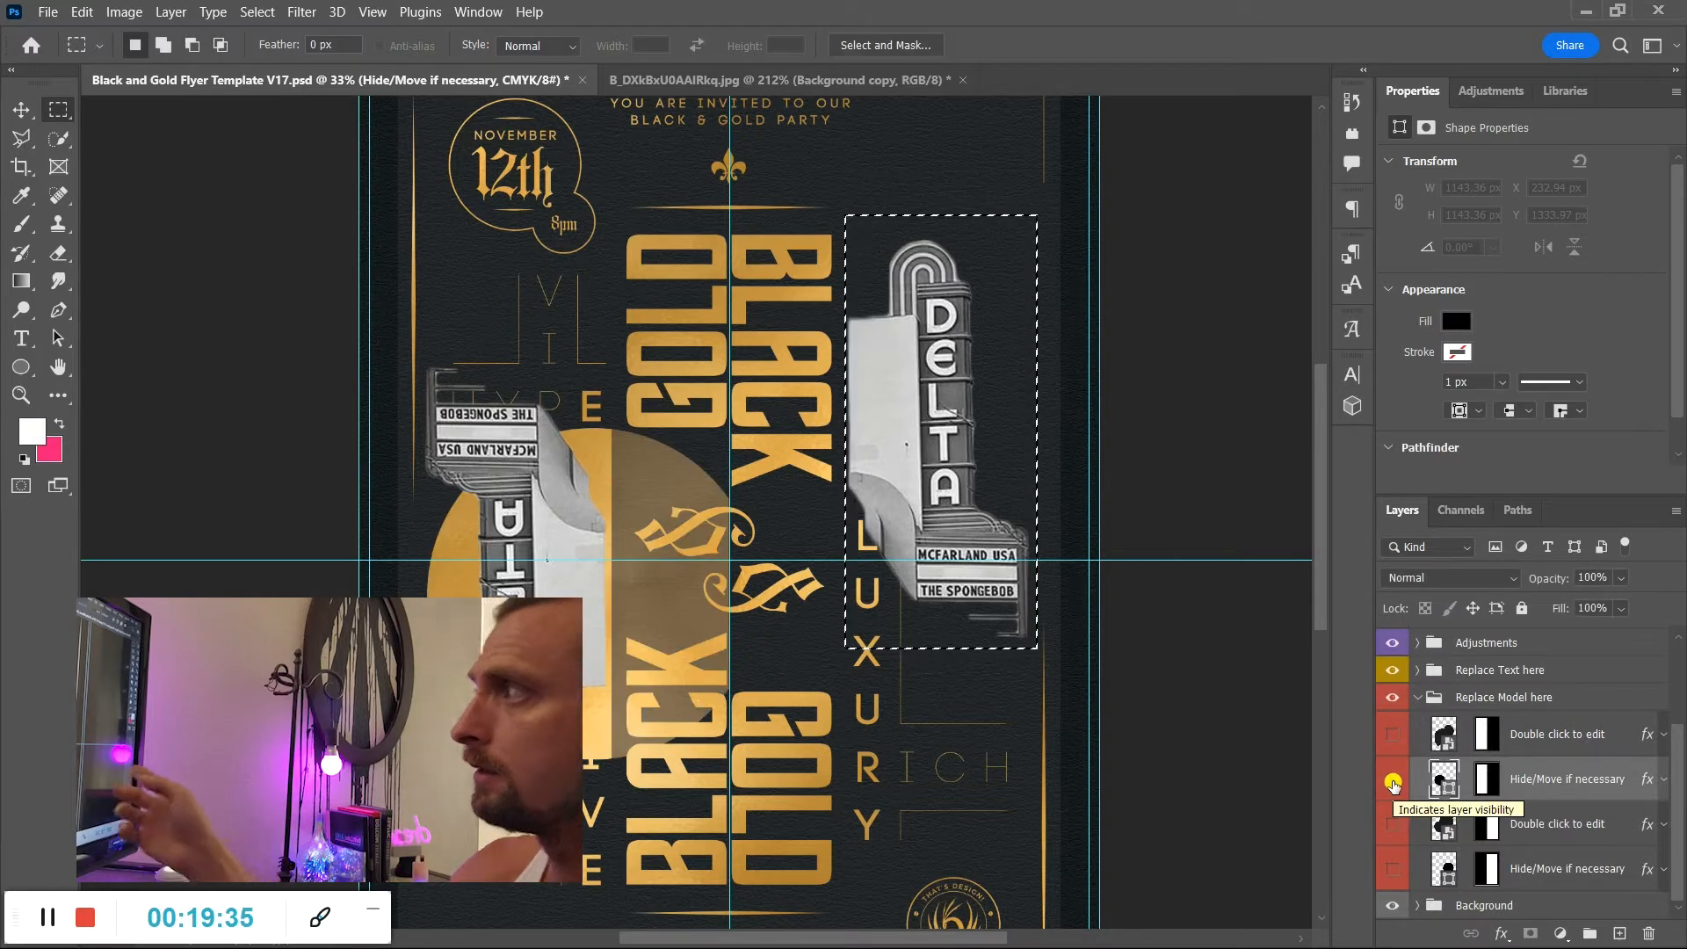
# Hide the left gold circle's layer and add an empty layer directly above it in the Replace Model here group.
pyautogui.click(1393, 781)
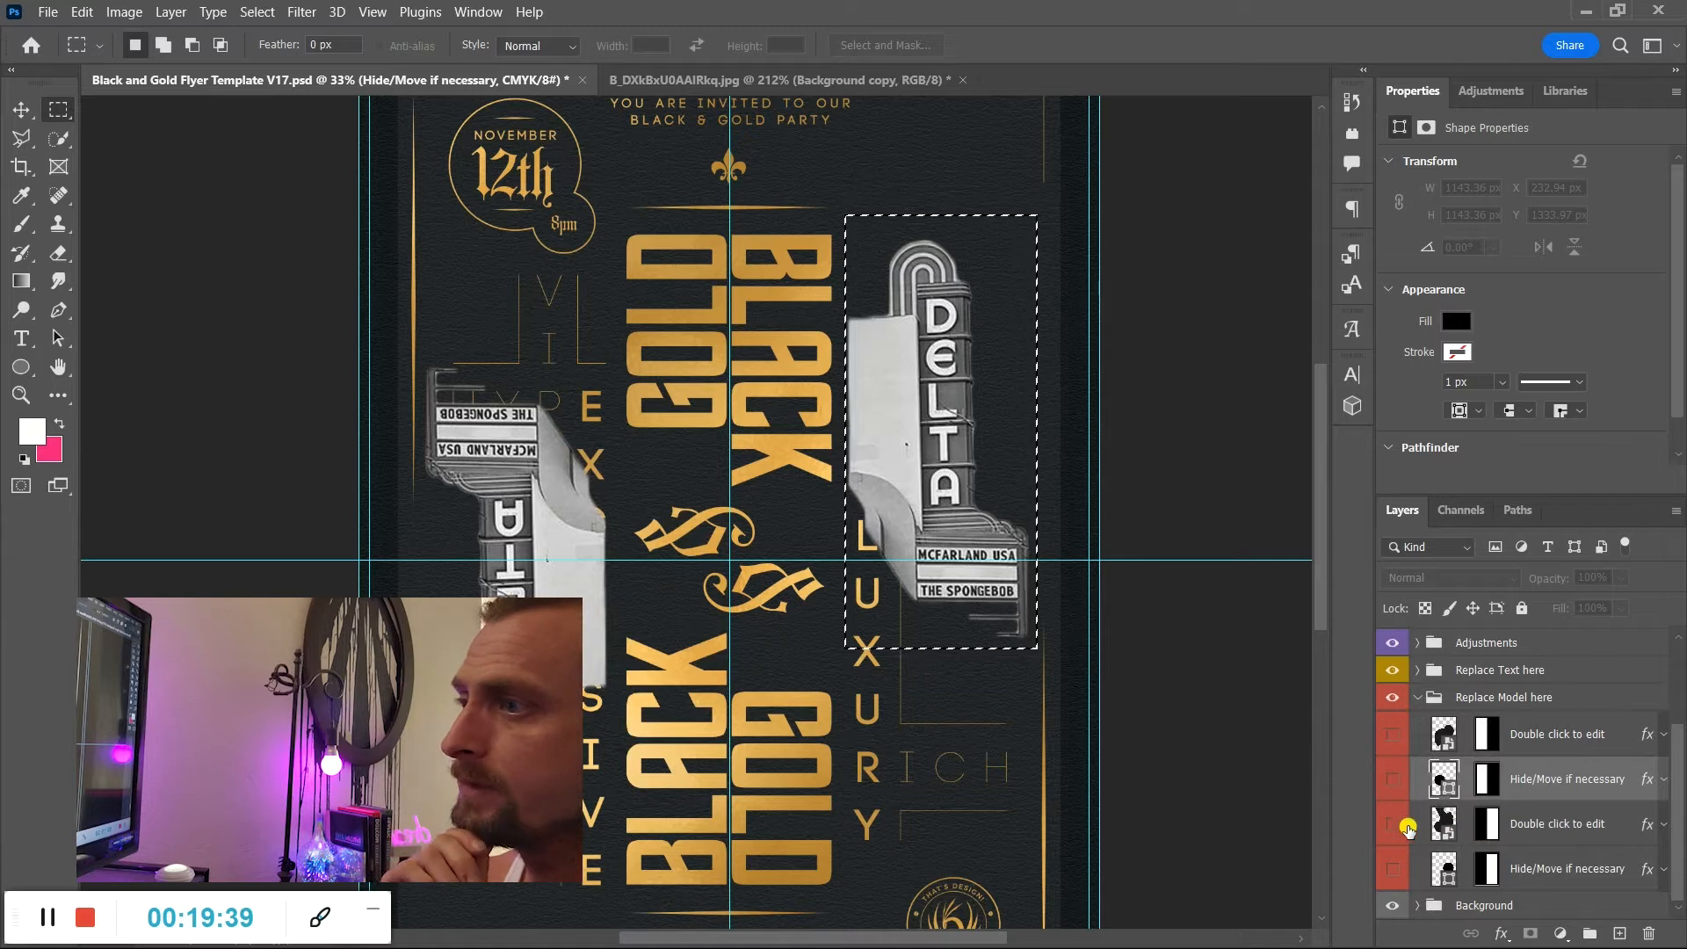
pyautogui.scroll(1, 1484, 847)
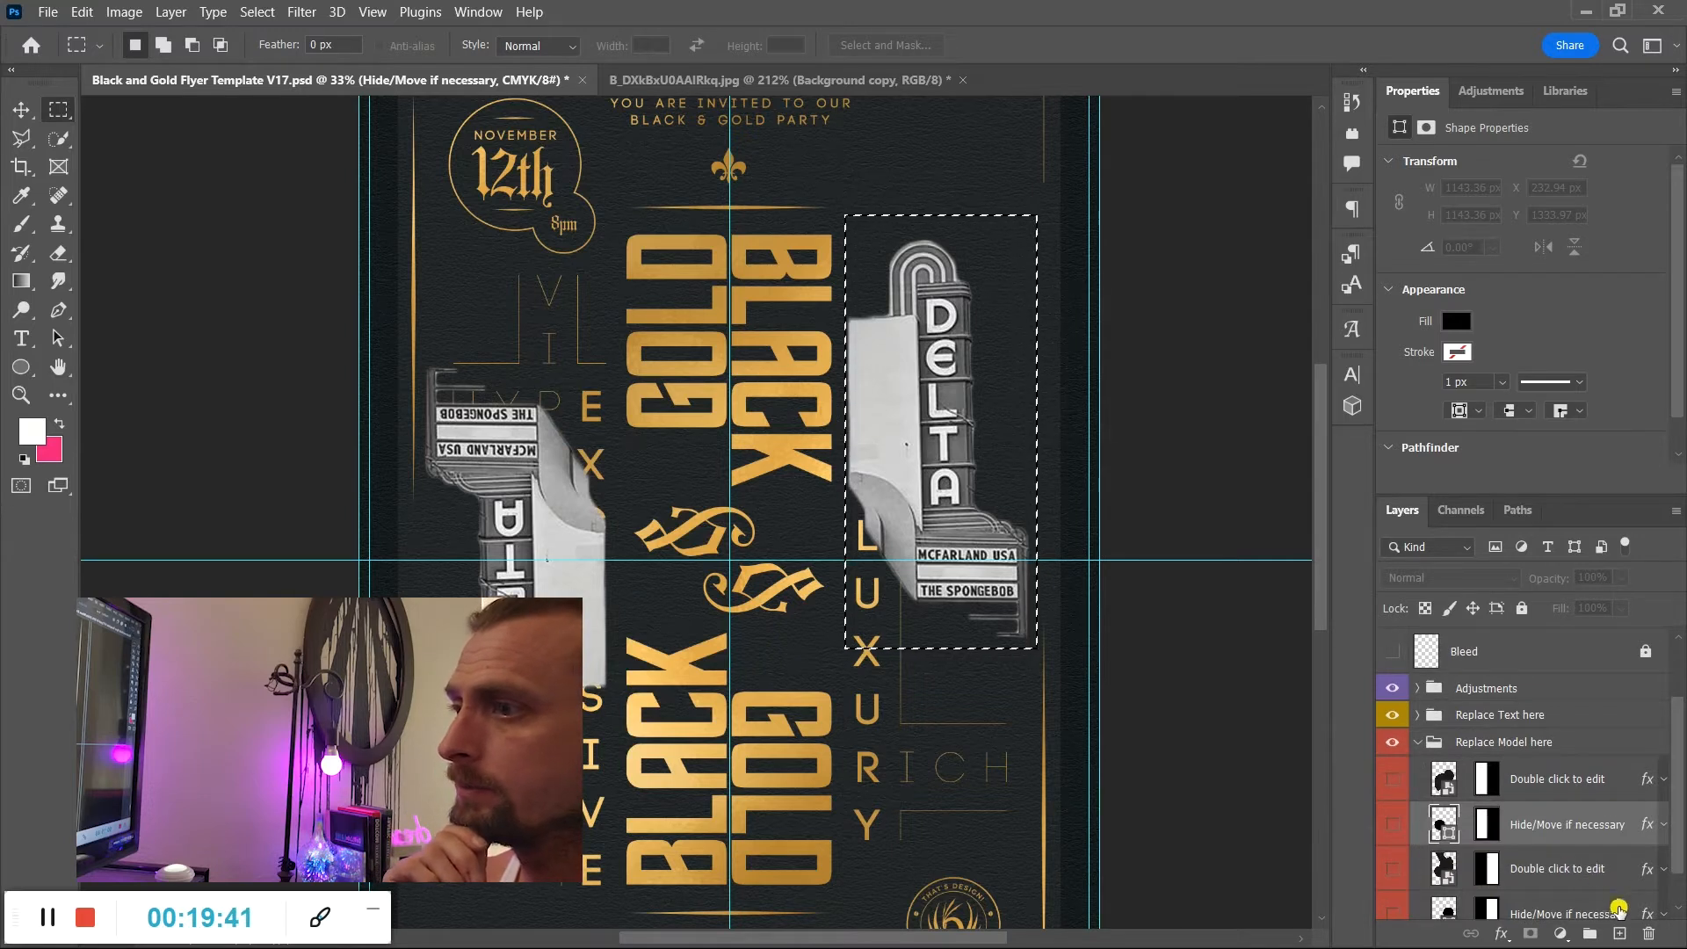
pyautogui.click(1621, 937)
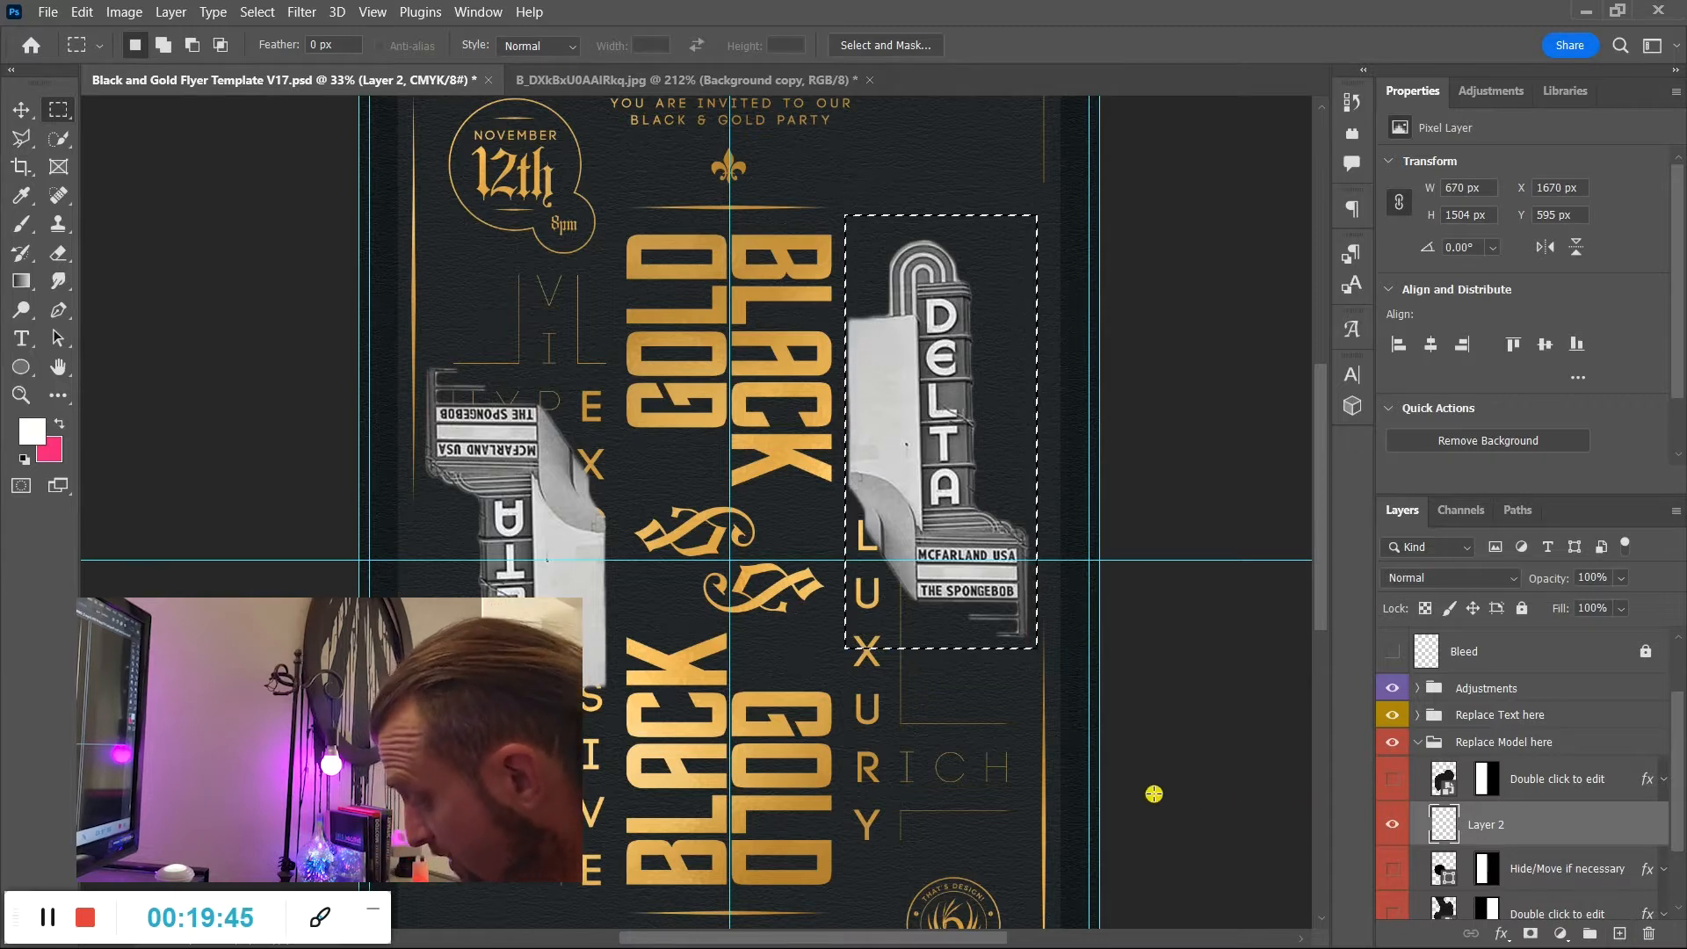
pyautogui.press('g')
pyautogui.hotkey('shift', 'g')
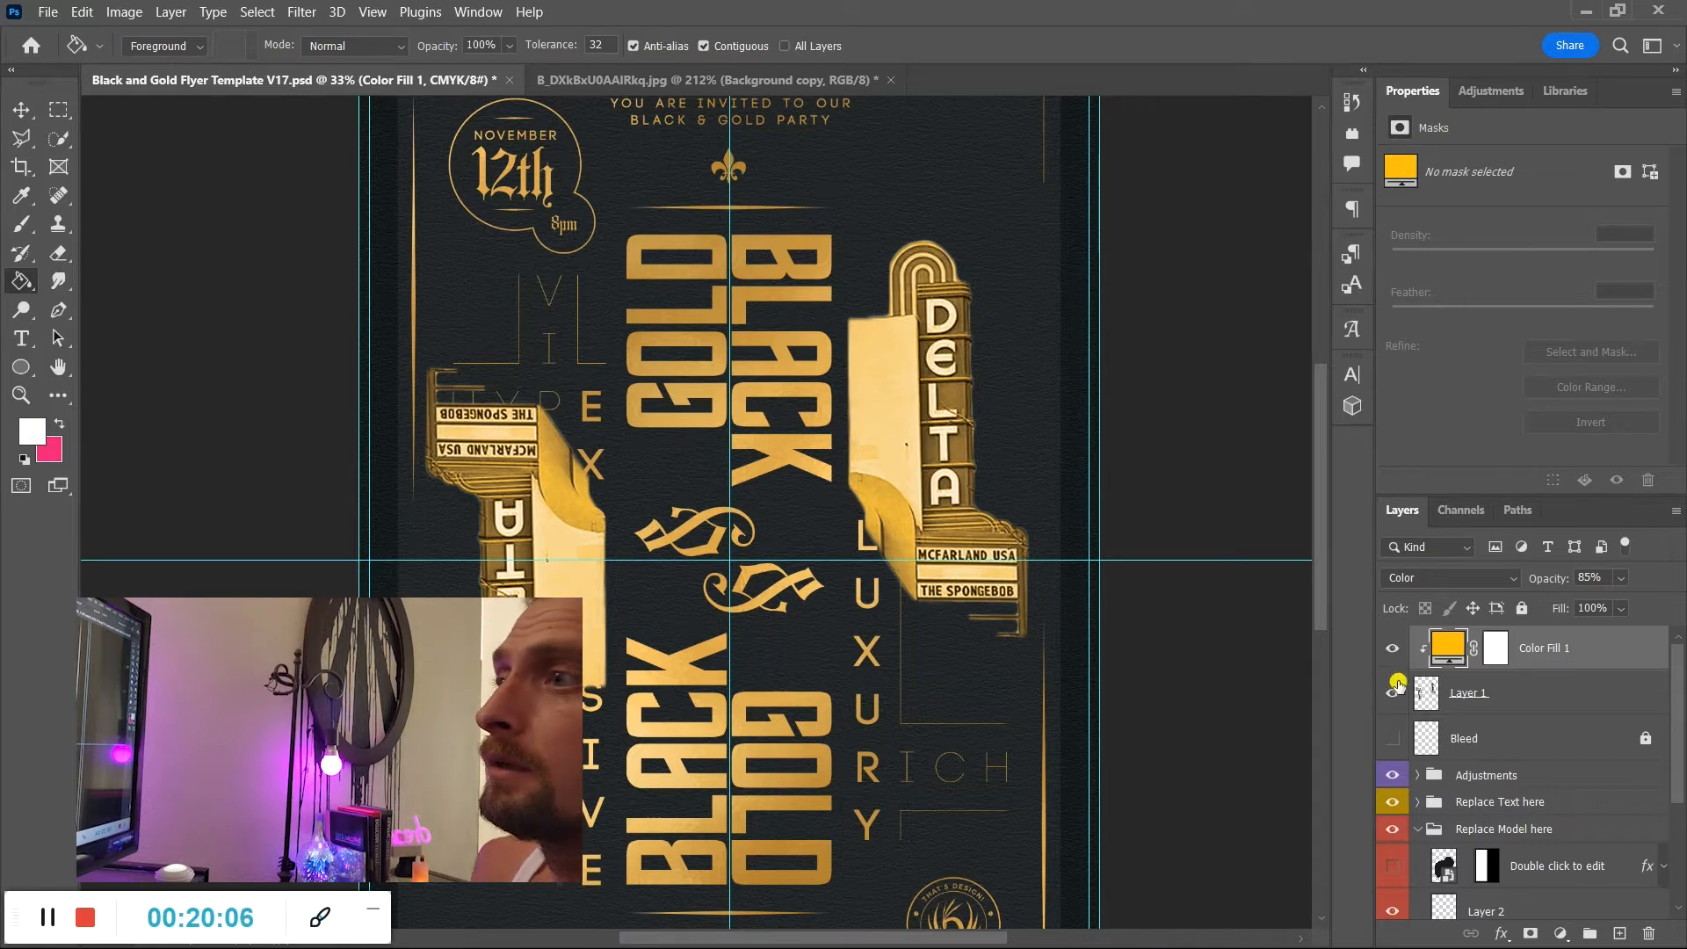
# Set the Color Fill 1 layer's blend mode to Normal and sample its yellow as the foreground color.
pyautogui.click(1438, 576)
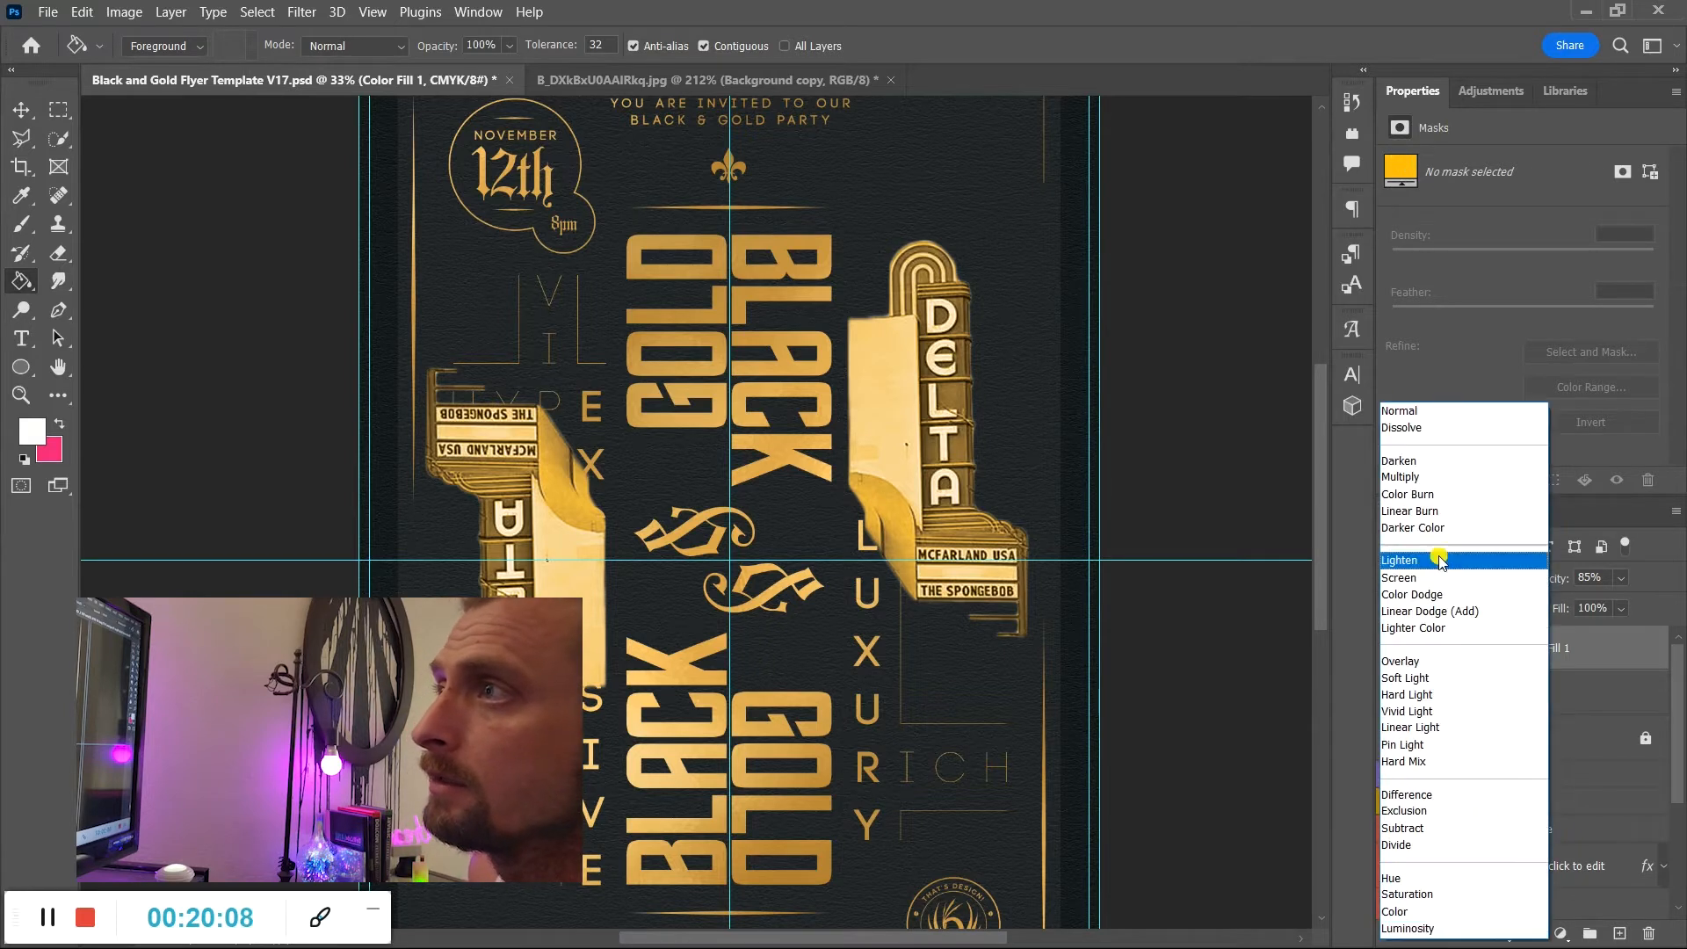
pyautogui.click(1400, 422)
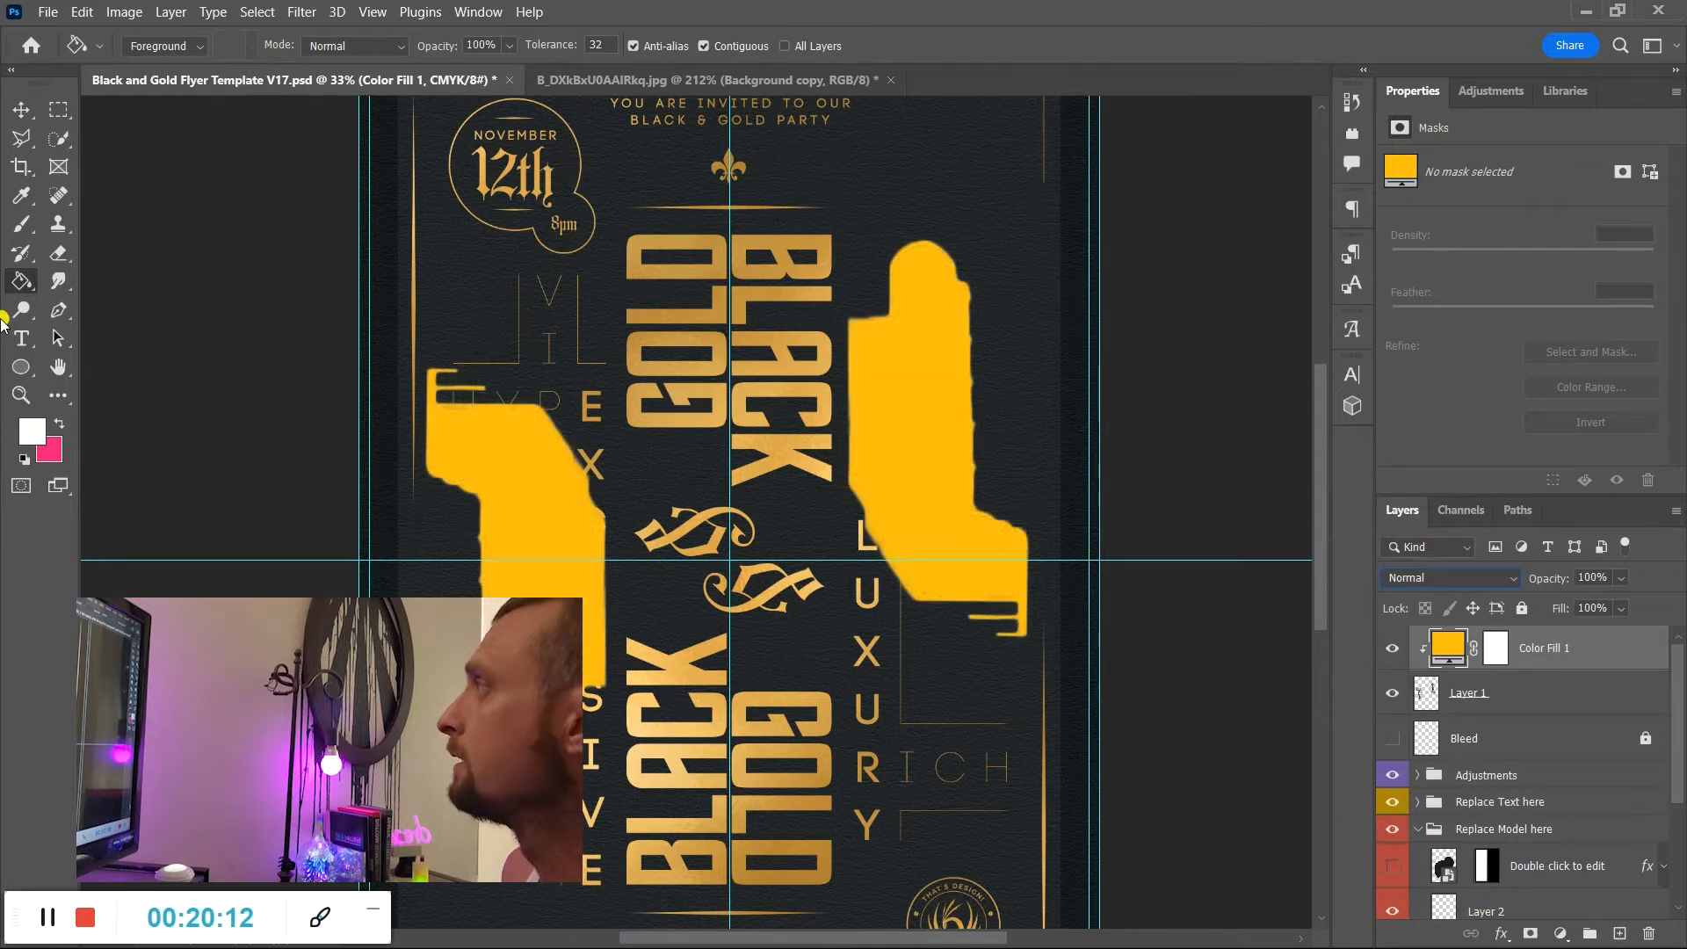
pyautogui.click(59, 424)
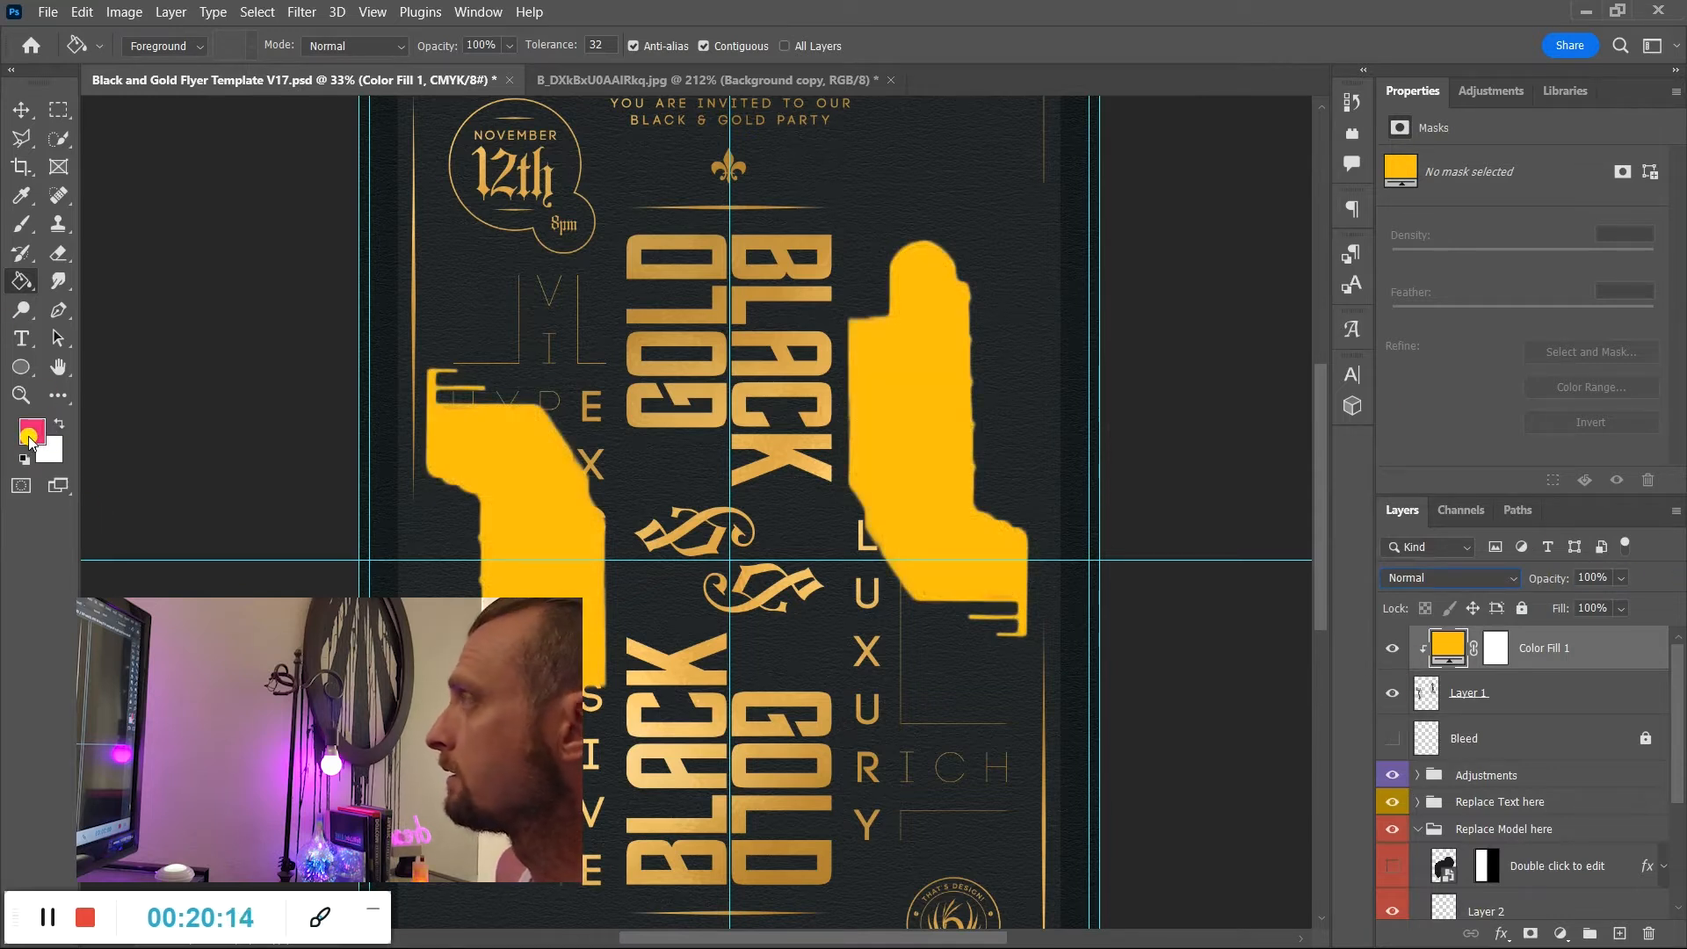
pyautogui.click(29, 440)
pyautogui.click(910, 406)
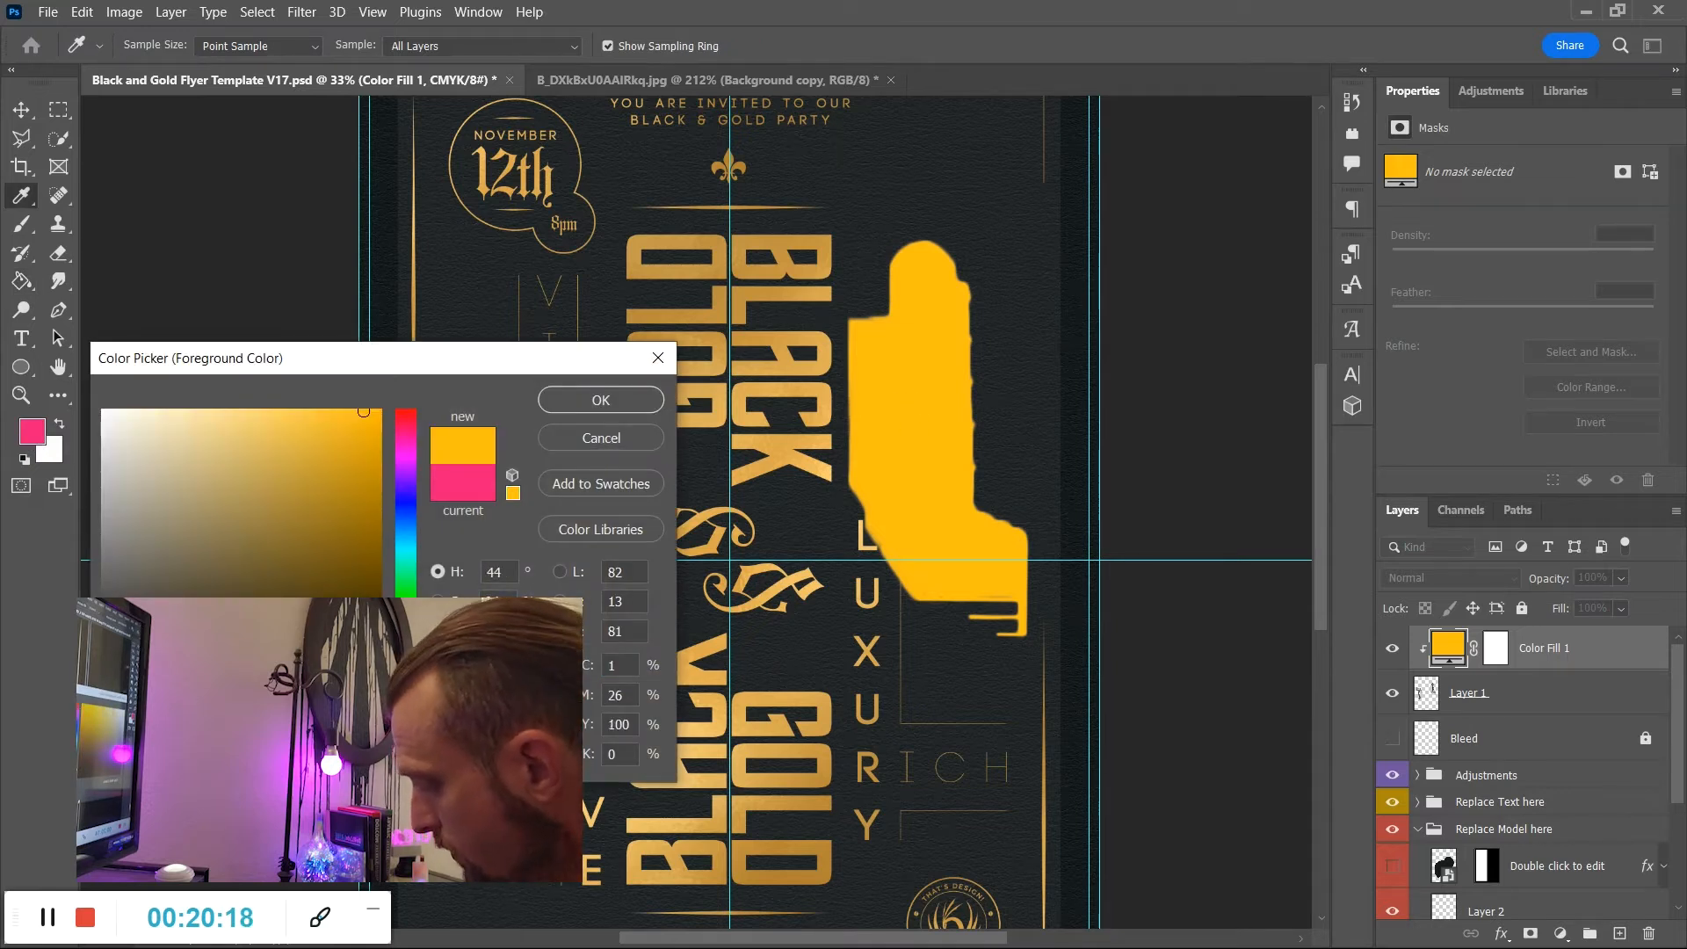
pyautogui.click(638, 406)
pyautogui.press('g')
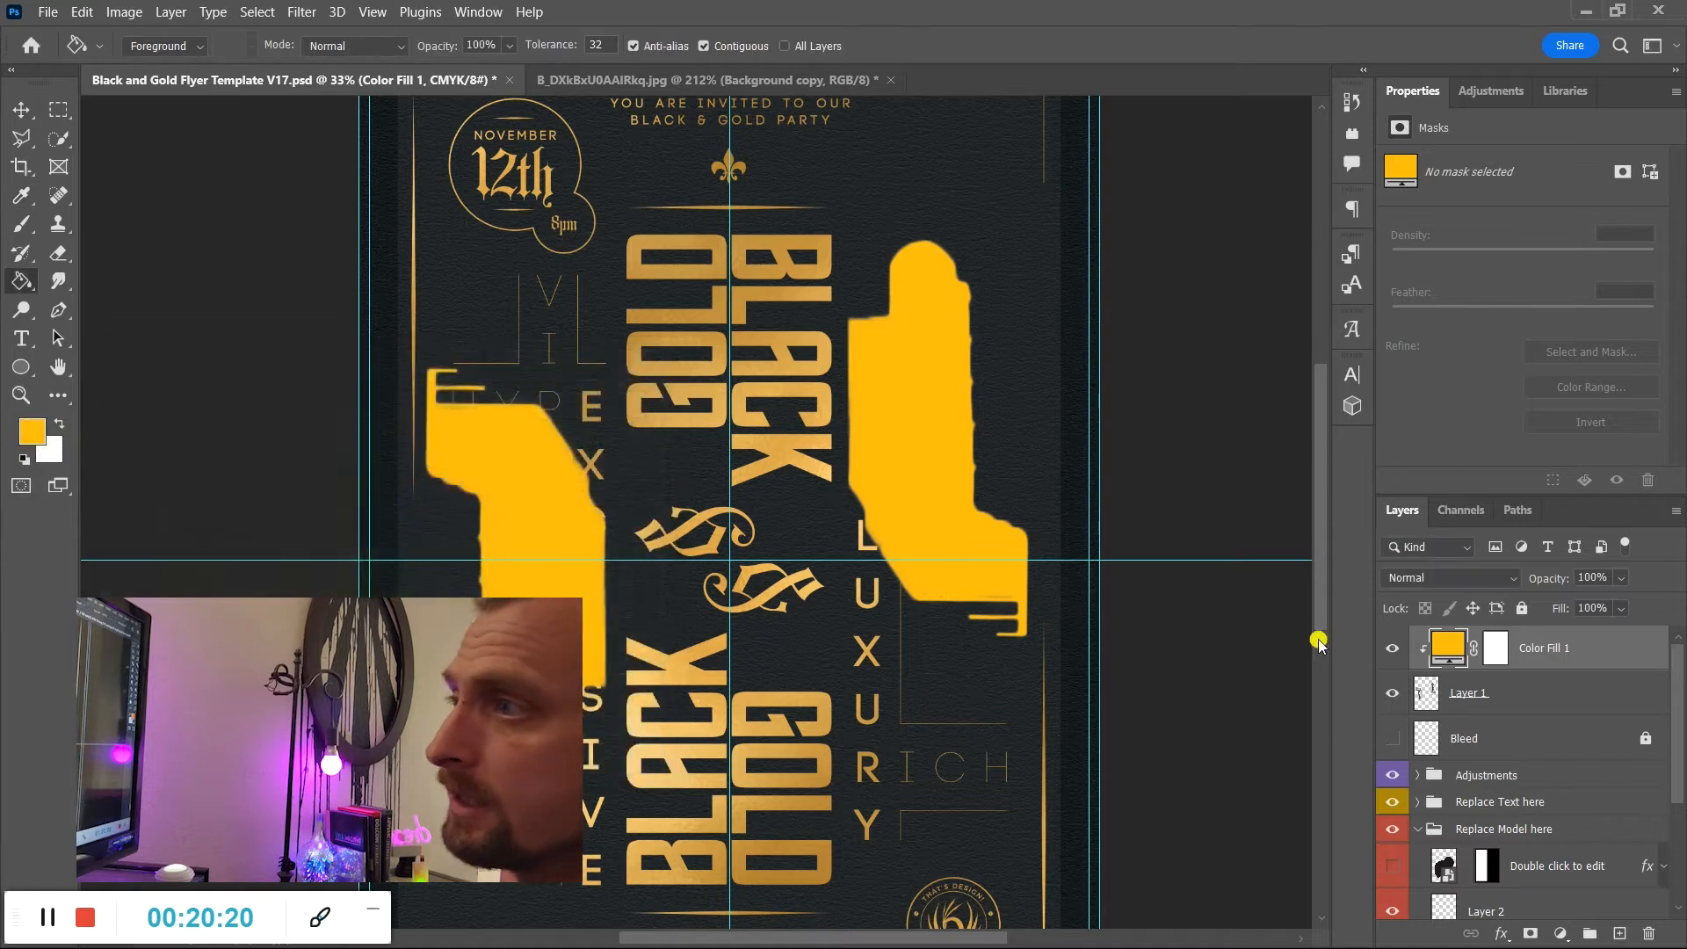
# Set the Color Fill 1 layer to Color blend mode with 85% opacity.
pyautogui.click(1455, 578)
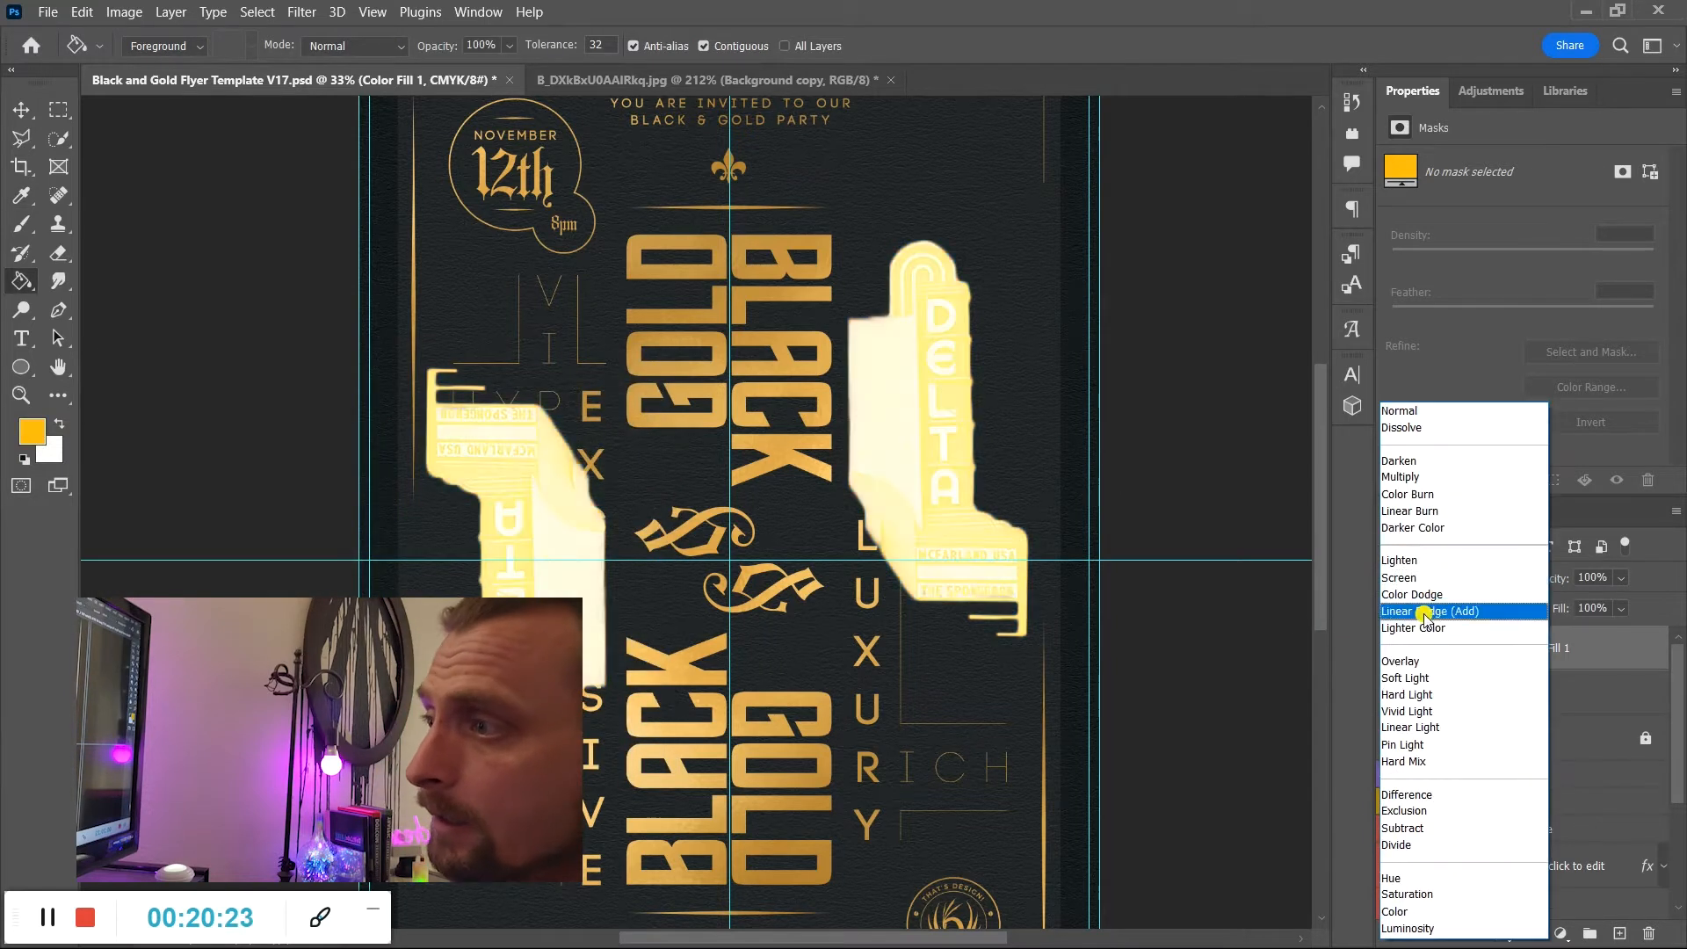
pyautogui.click(1392, 911)
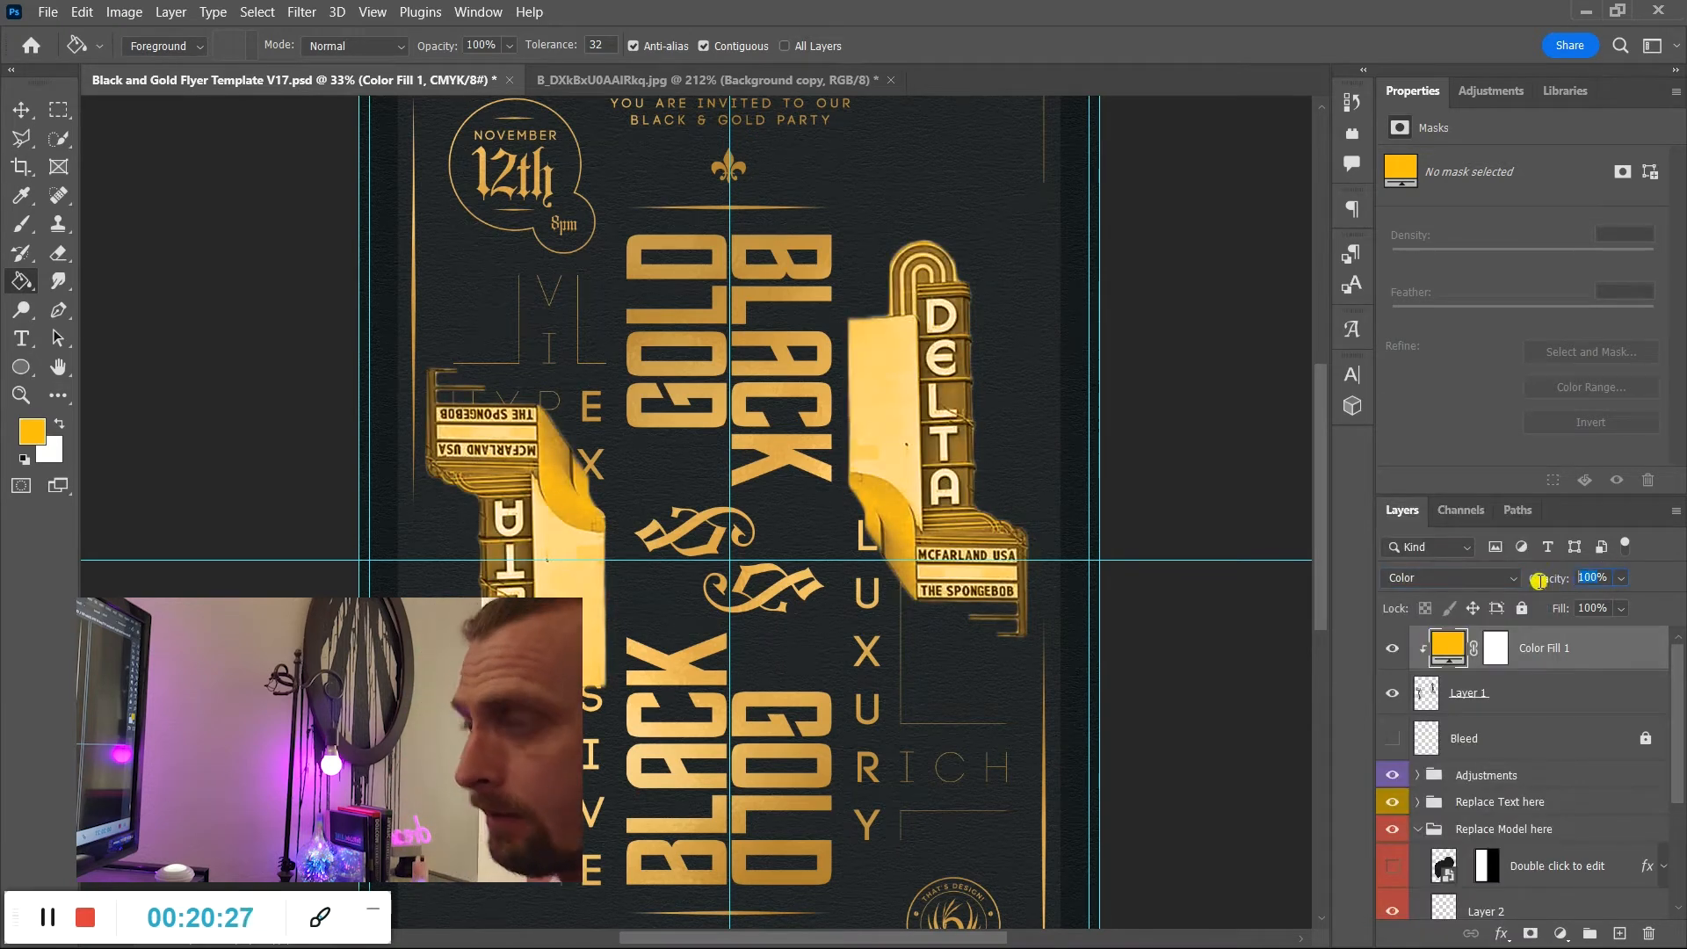
pyautogui.write('85')
pyautogui.press('Return')
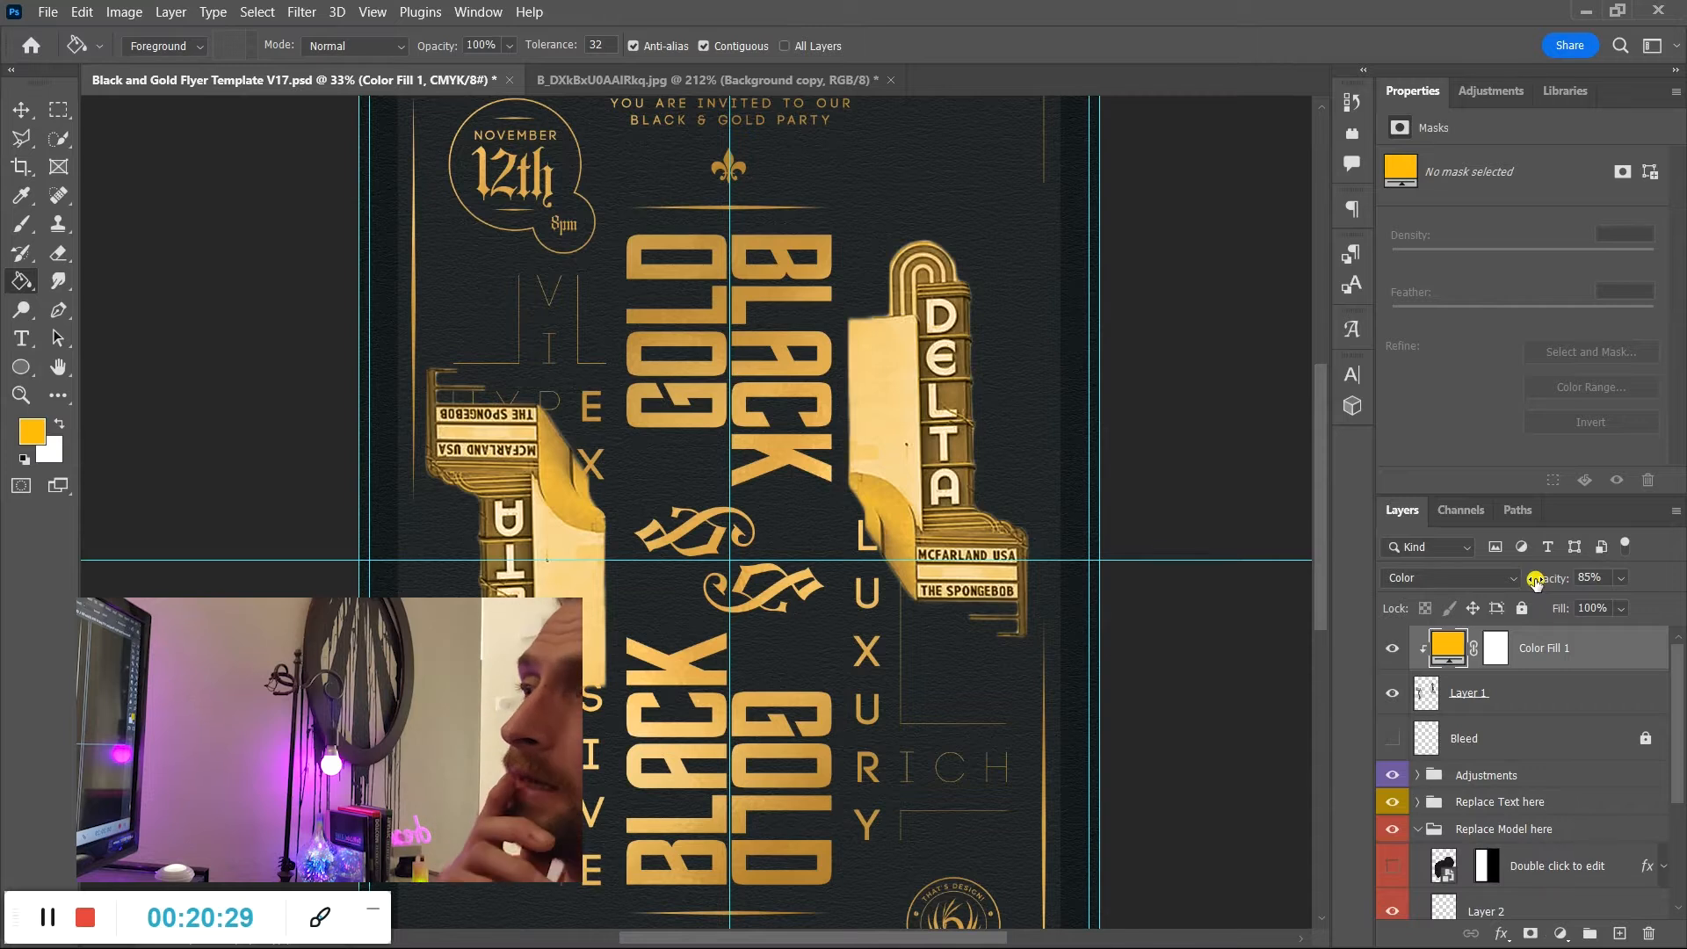
# On Layer 2, draw a rectangular selection about 689 by 1513 px around the right sign and fill it with the foreground yellow.
pyautogui.scroll(-2, 1568, 756)
pyautogui.click(1526, 817)
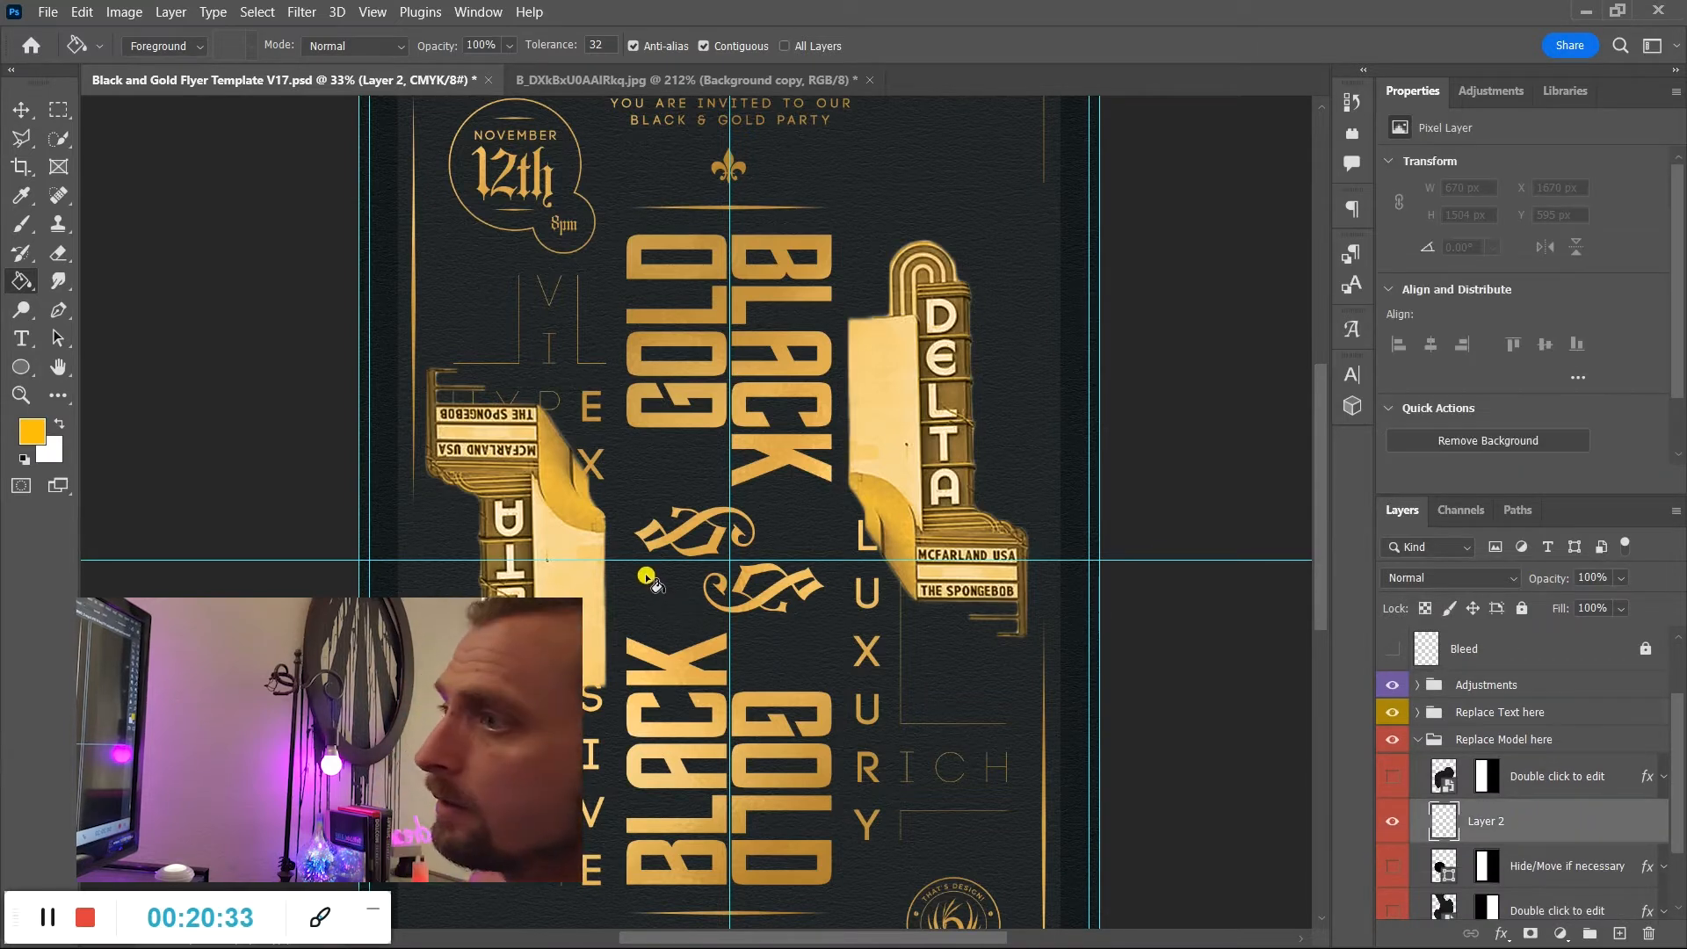
pyautogui.click(58, 109)
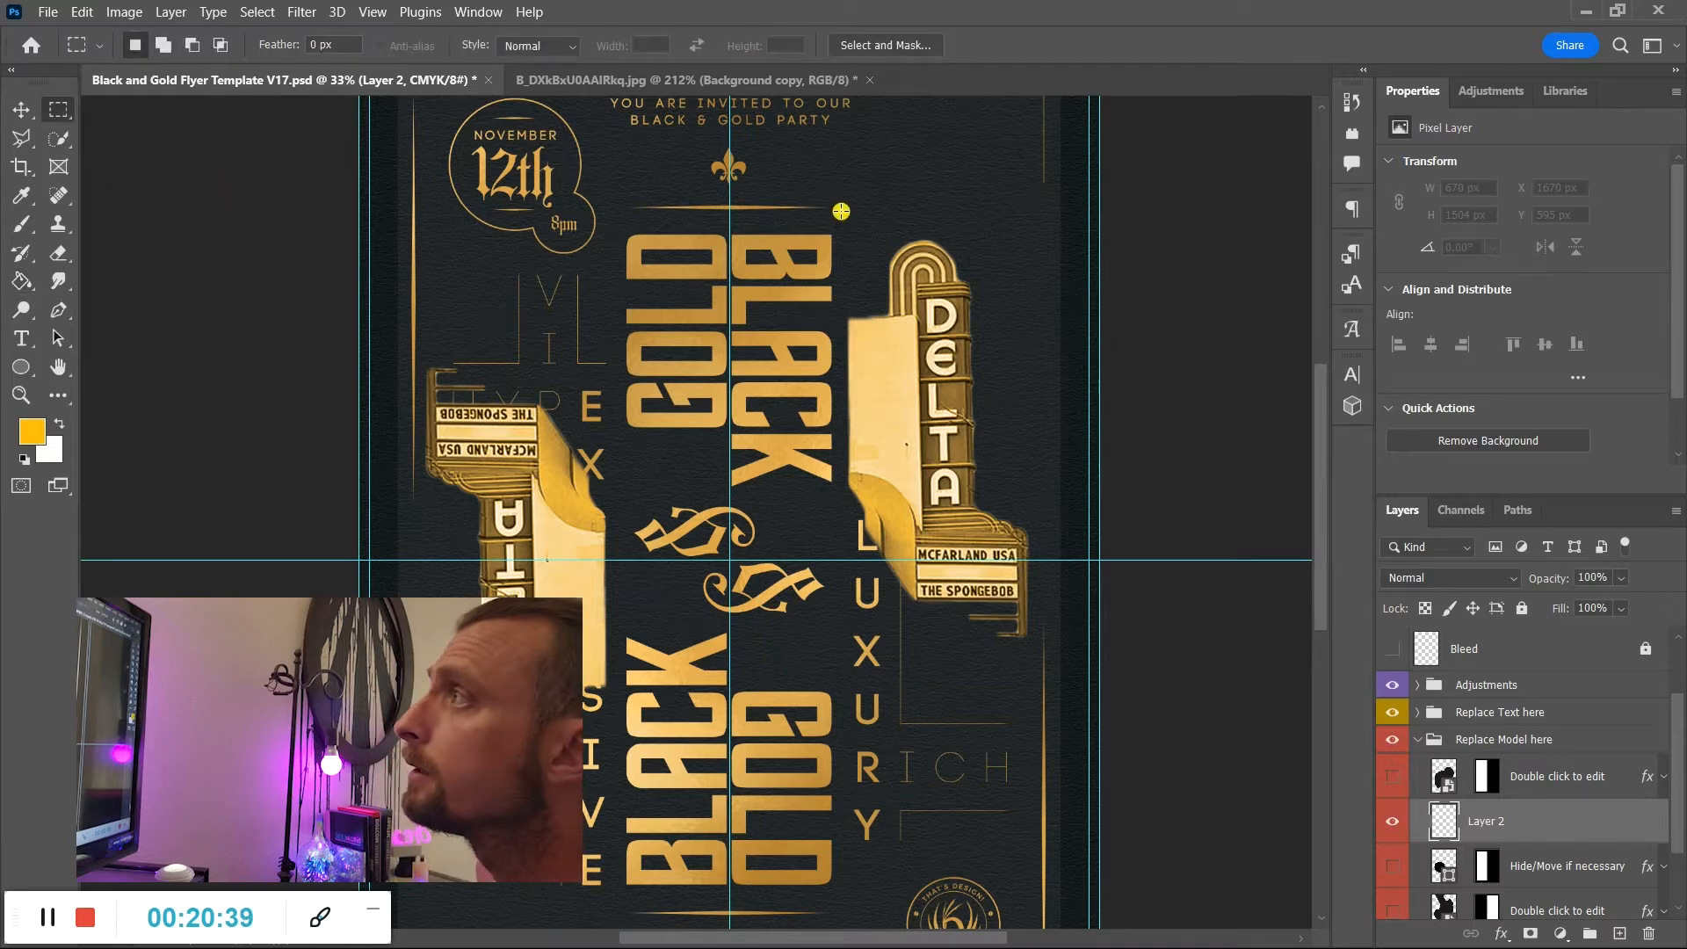
pyautogui.moveTo(849, 213)
pyautogui.mouseDown()
pyautogui.moveTo(1031, 663)
pyautogui.moveTo(1045, 650)
pyautogui.moveTo(954, 647)
pyautogui.mouseUp()
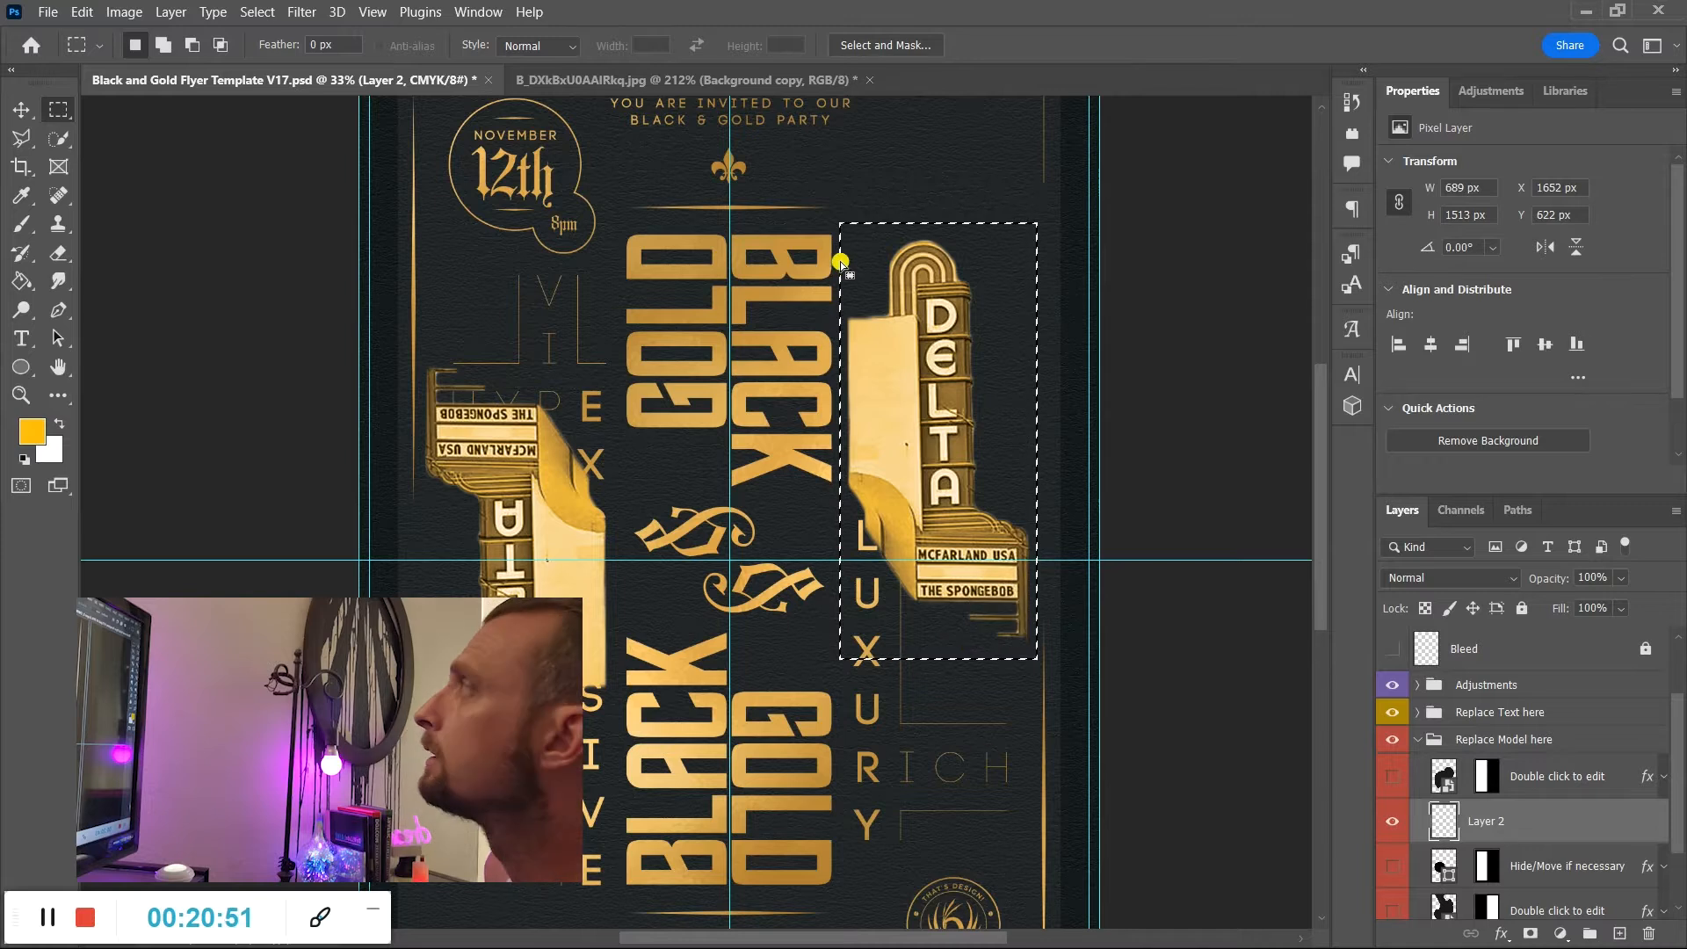
pyautogui.press('g')
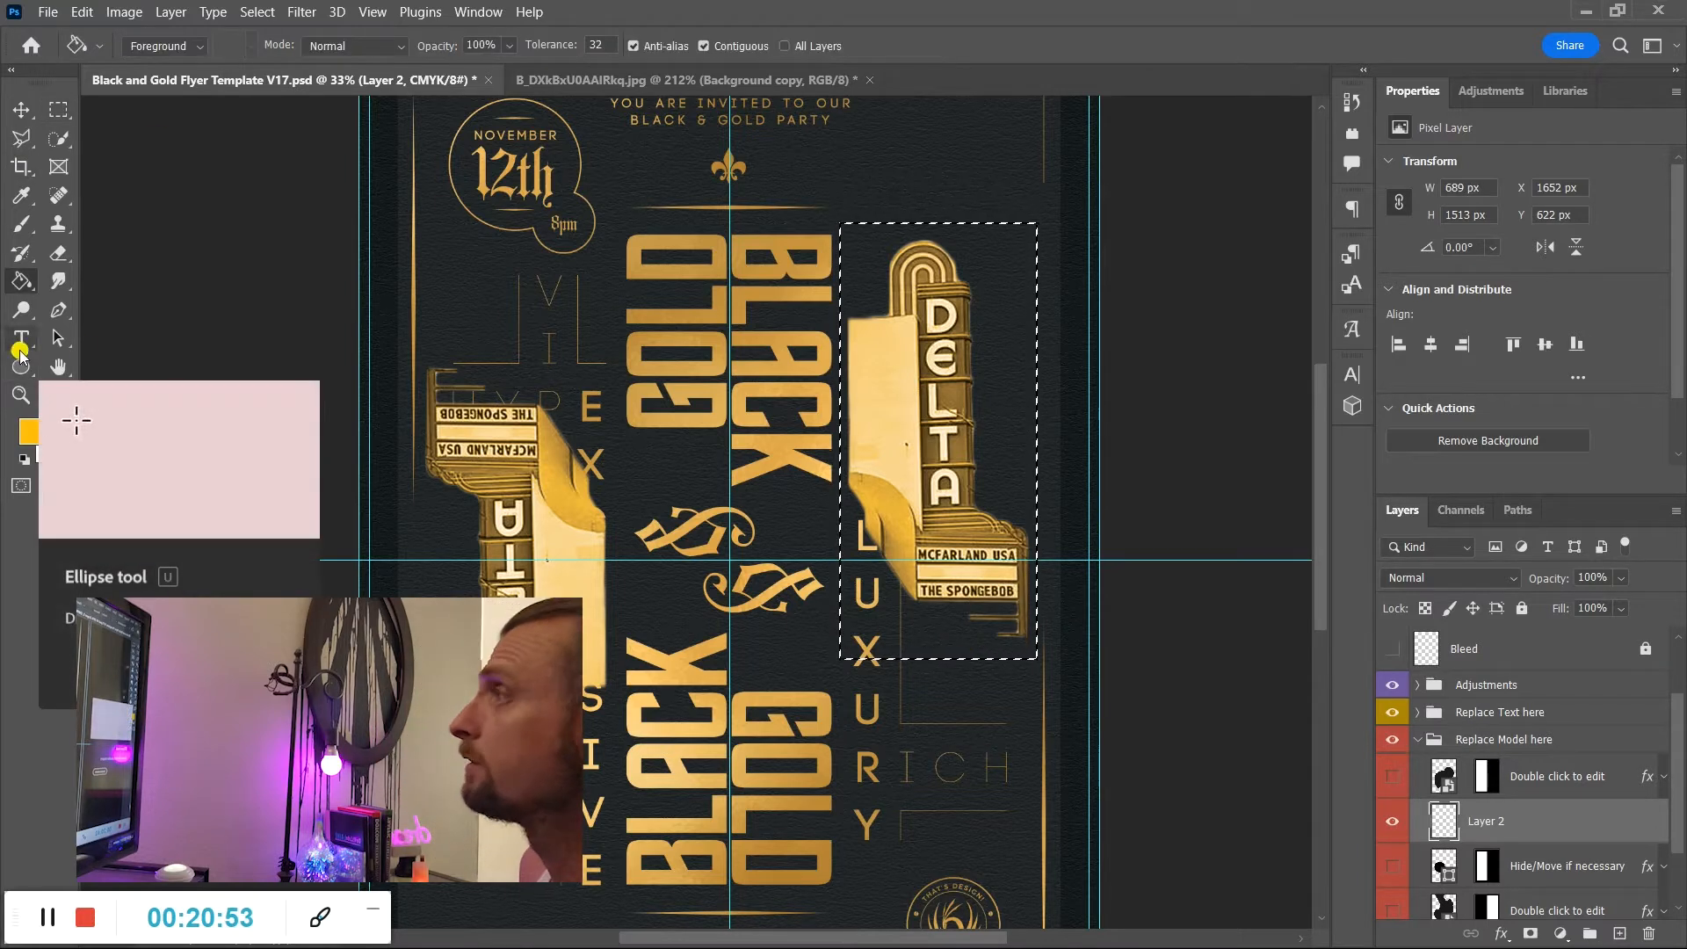
pyautogui.click(868, 264)
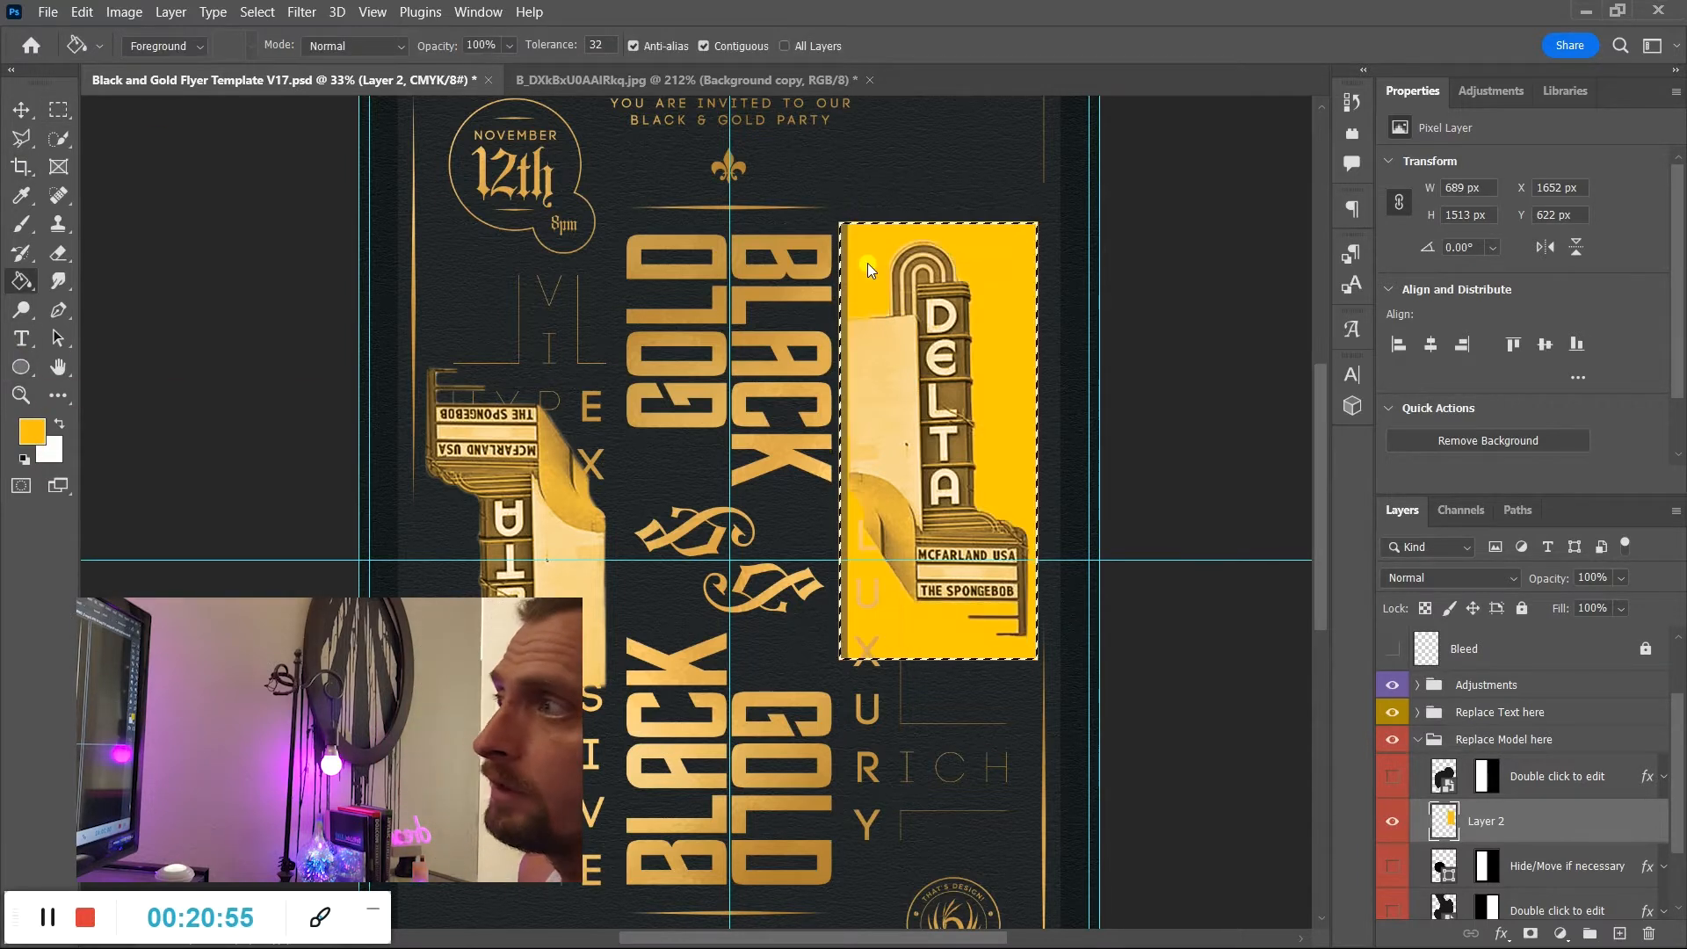
# Paste the copied gold layer style onto Layer 2 and clear the selection.
pyautogui.scroll(-2, 1560, 830)
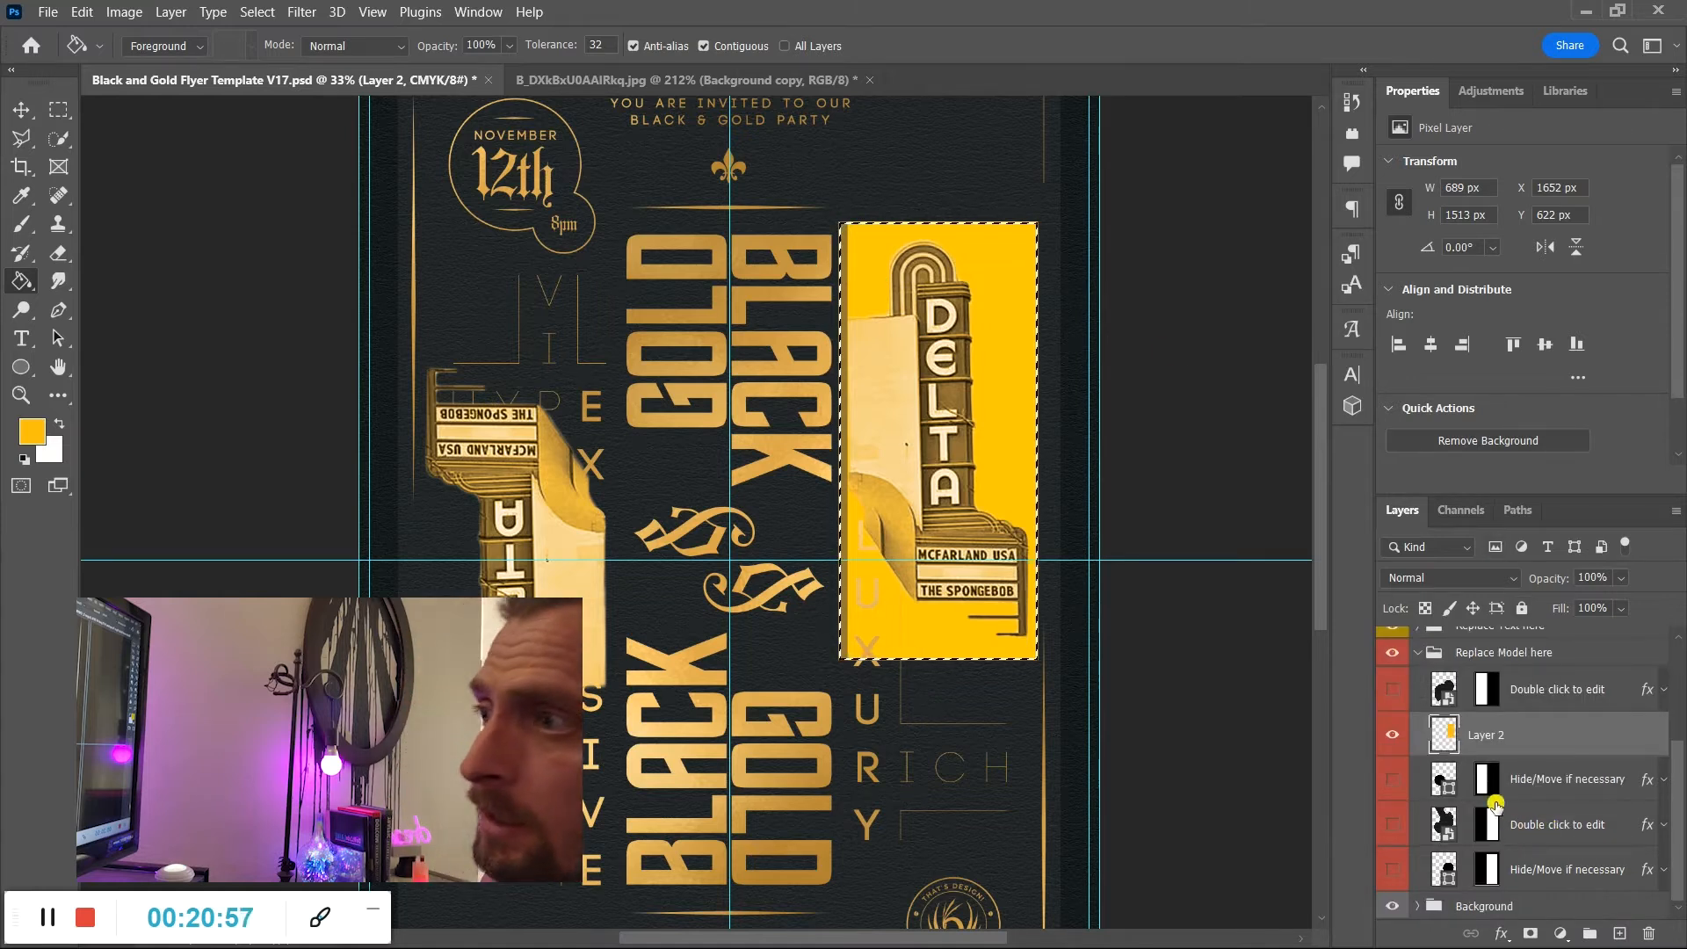
pyautogui.rightClick(1552, 736)
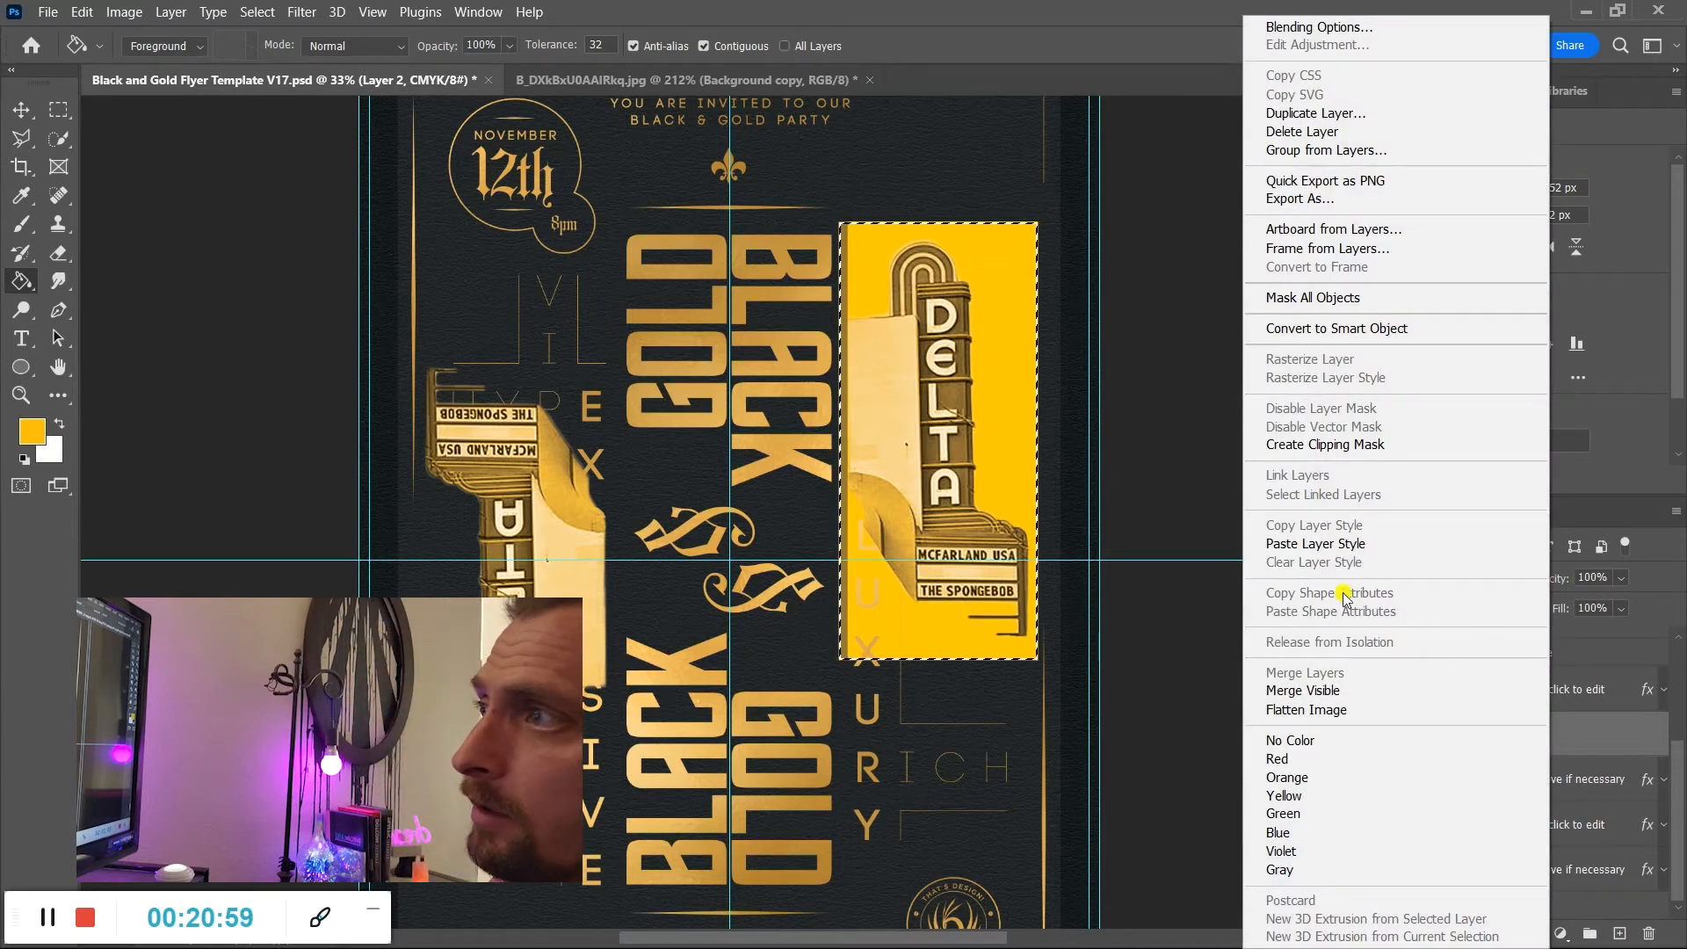
pyautogui.click(1341, 545)
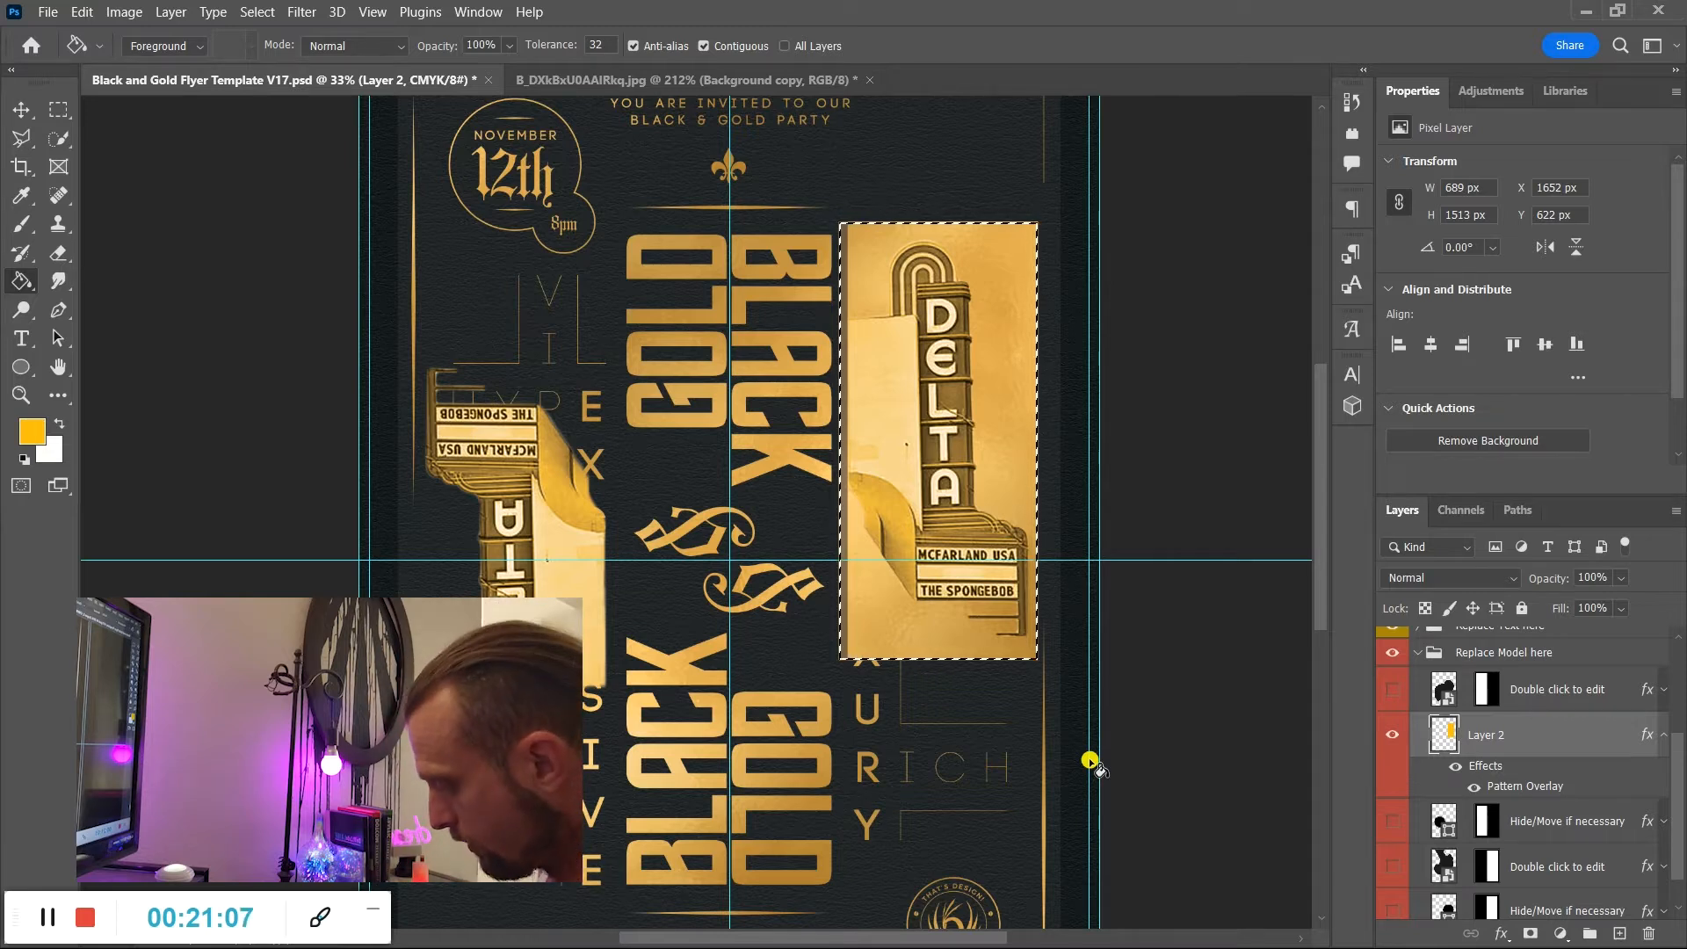
pyautogui.hotkey('ctrl', 'd')
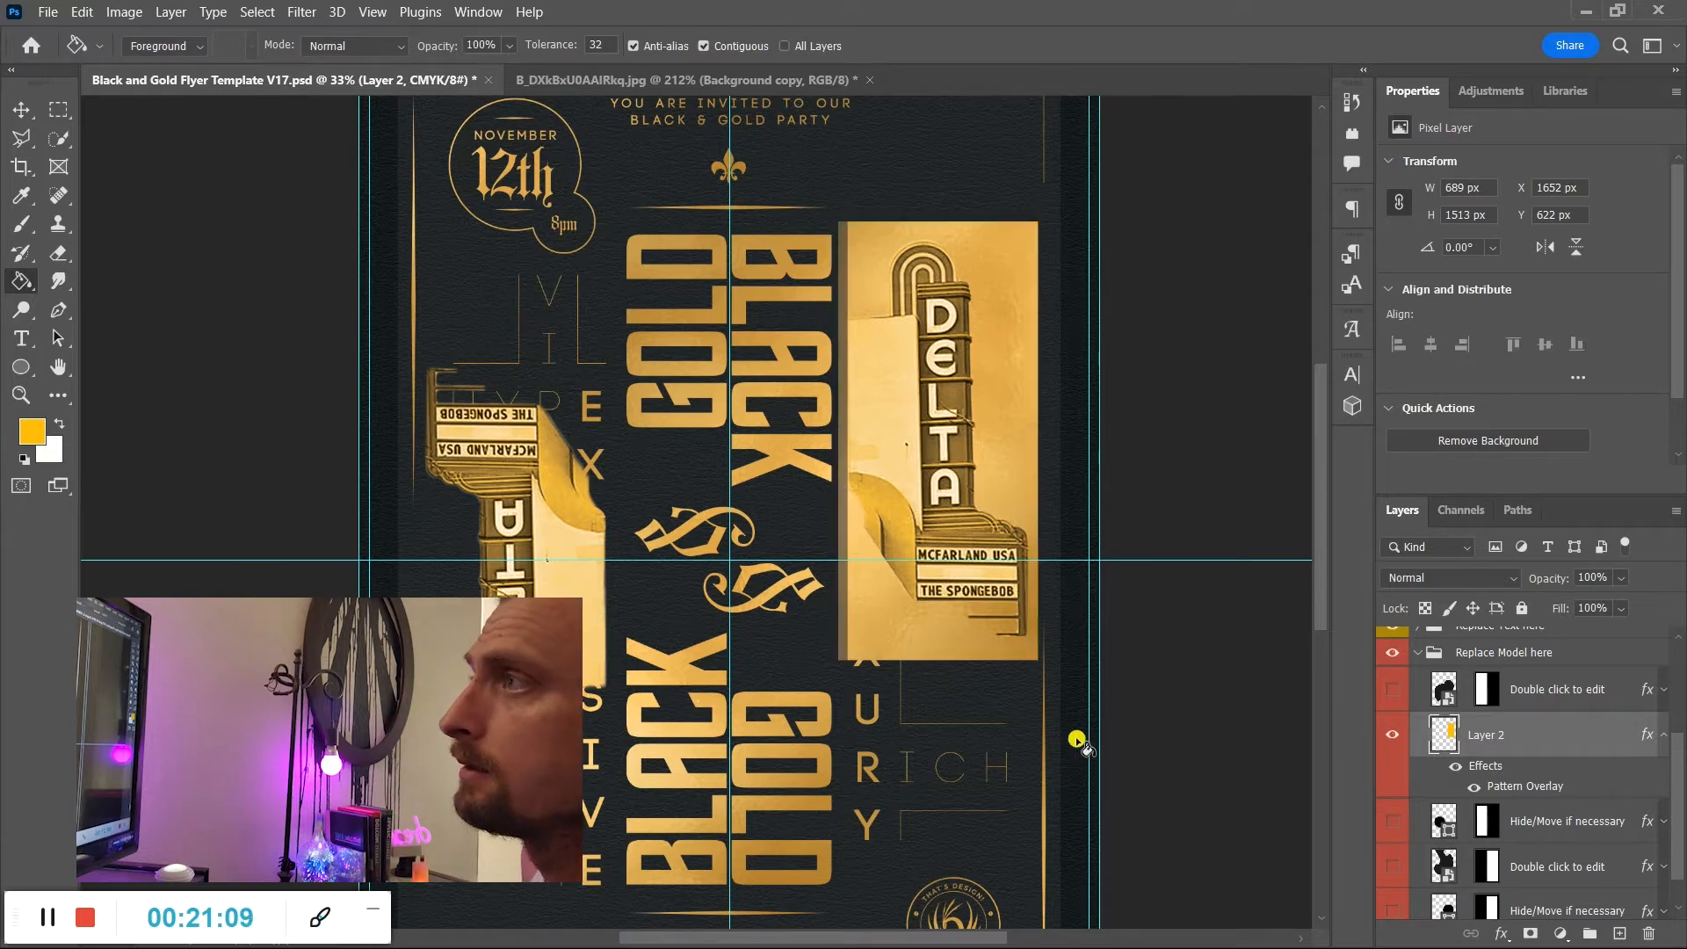
pyautogui.hotkey('ctrl', 't')
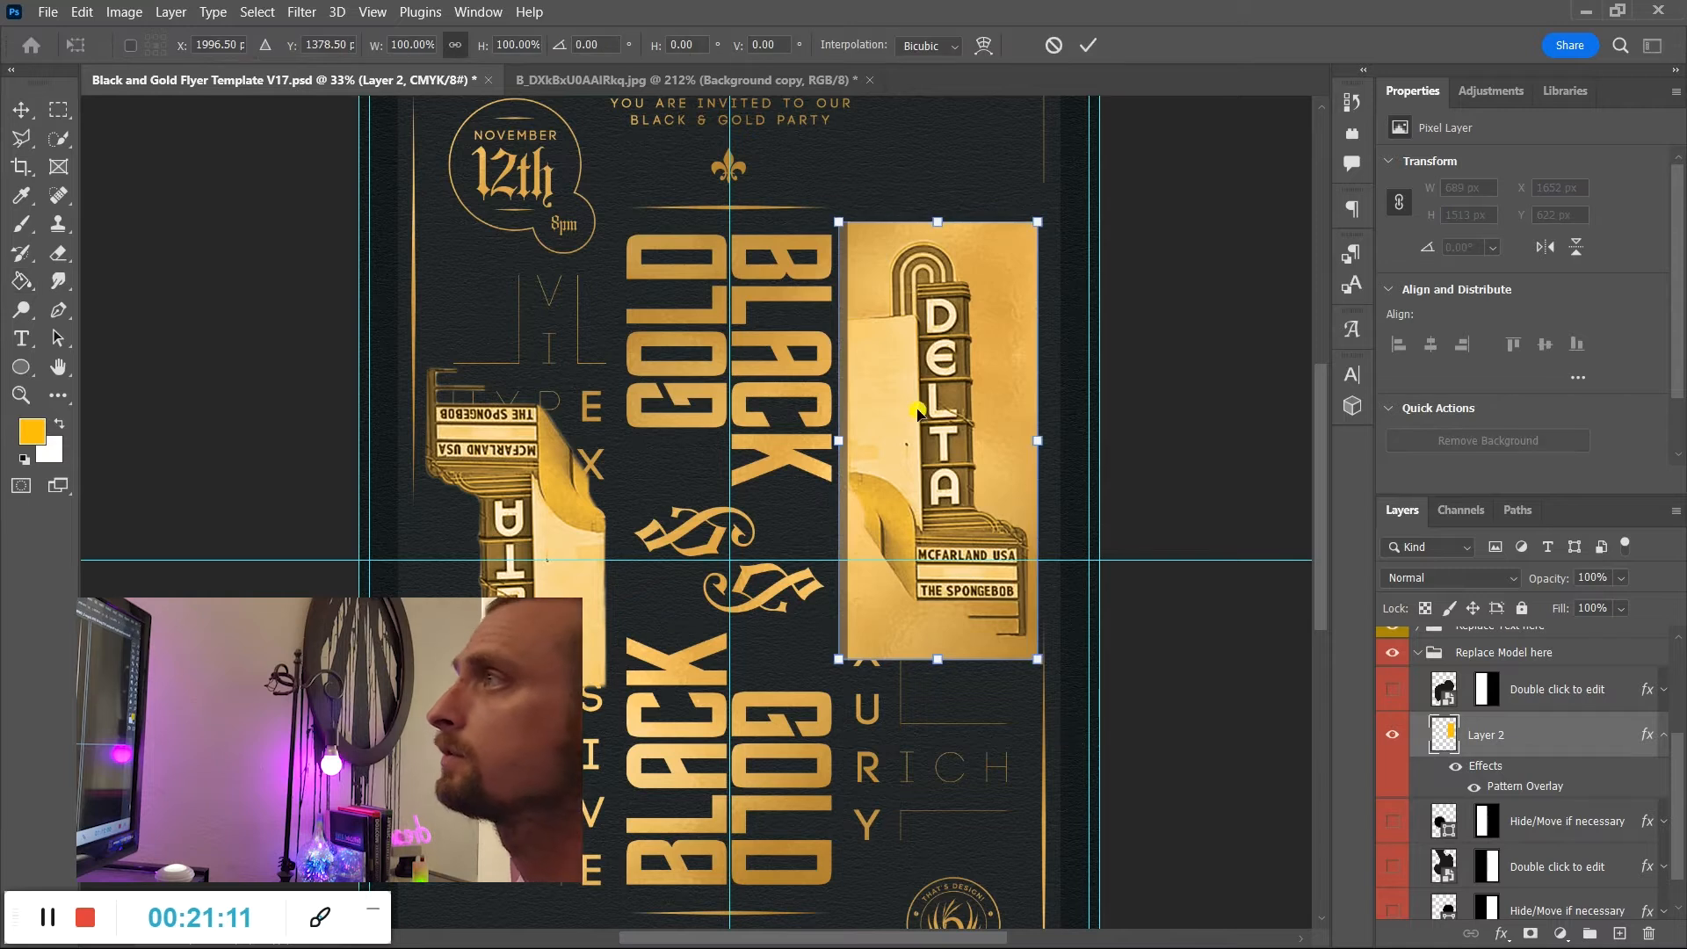
pyautogui.moveTo(1040, 439); pyautogui.dragTo(990, 440)
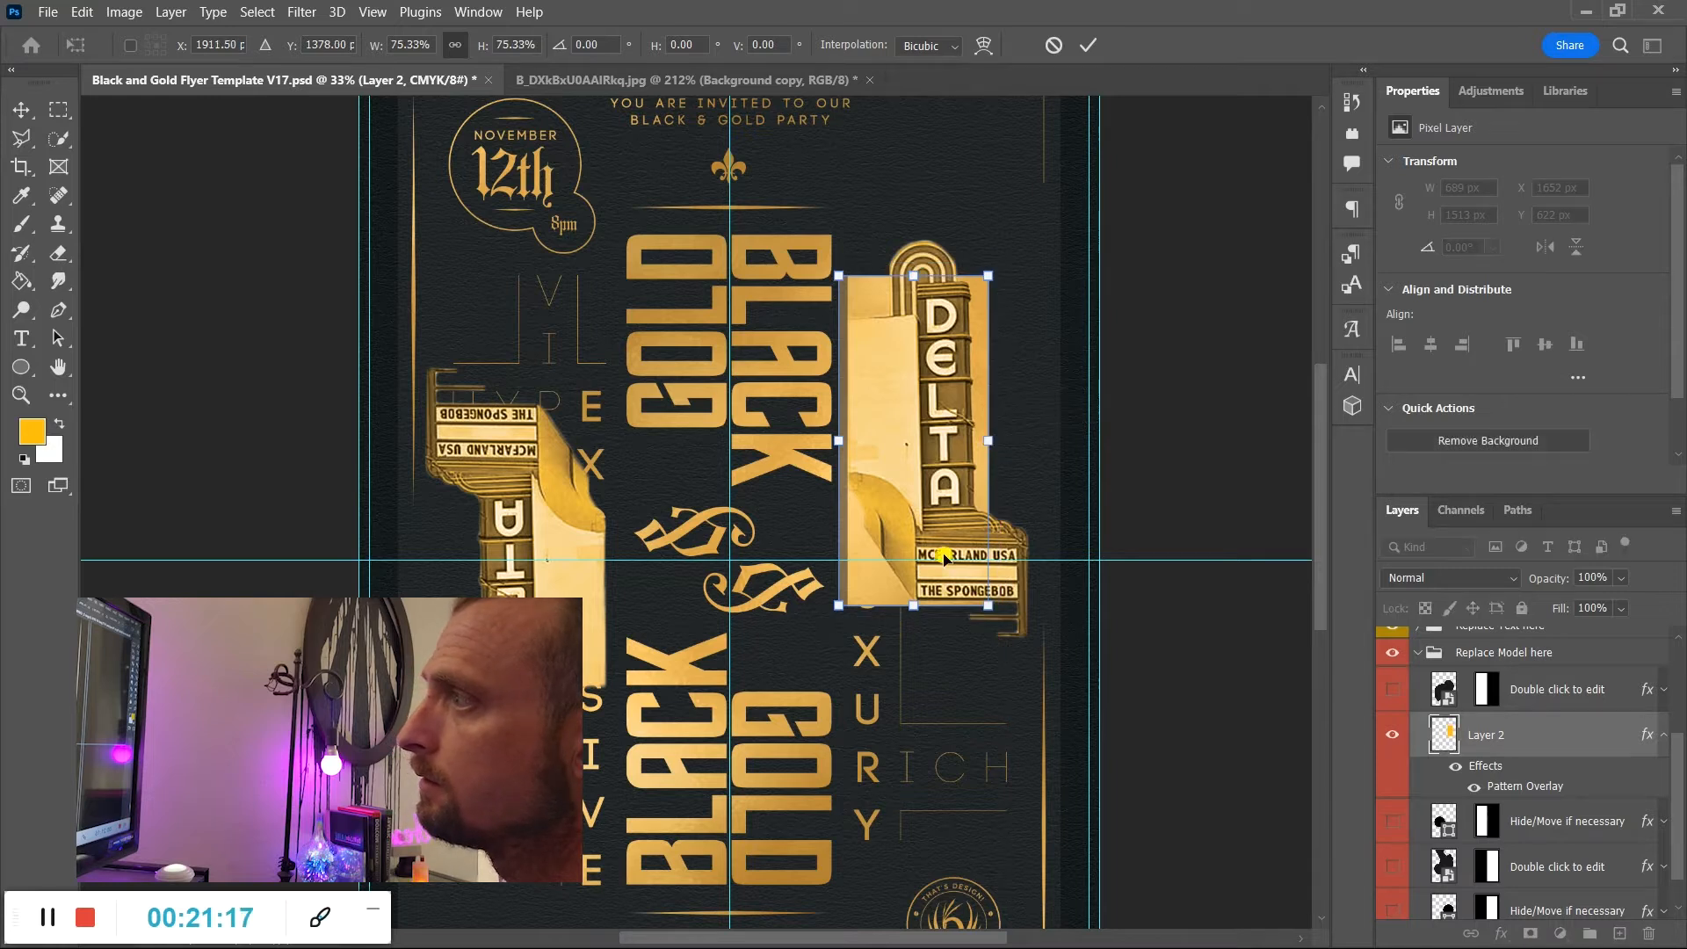
pyautogui.moveTo(909, 600); pyautogui.dragTo(912, 663)
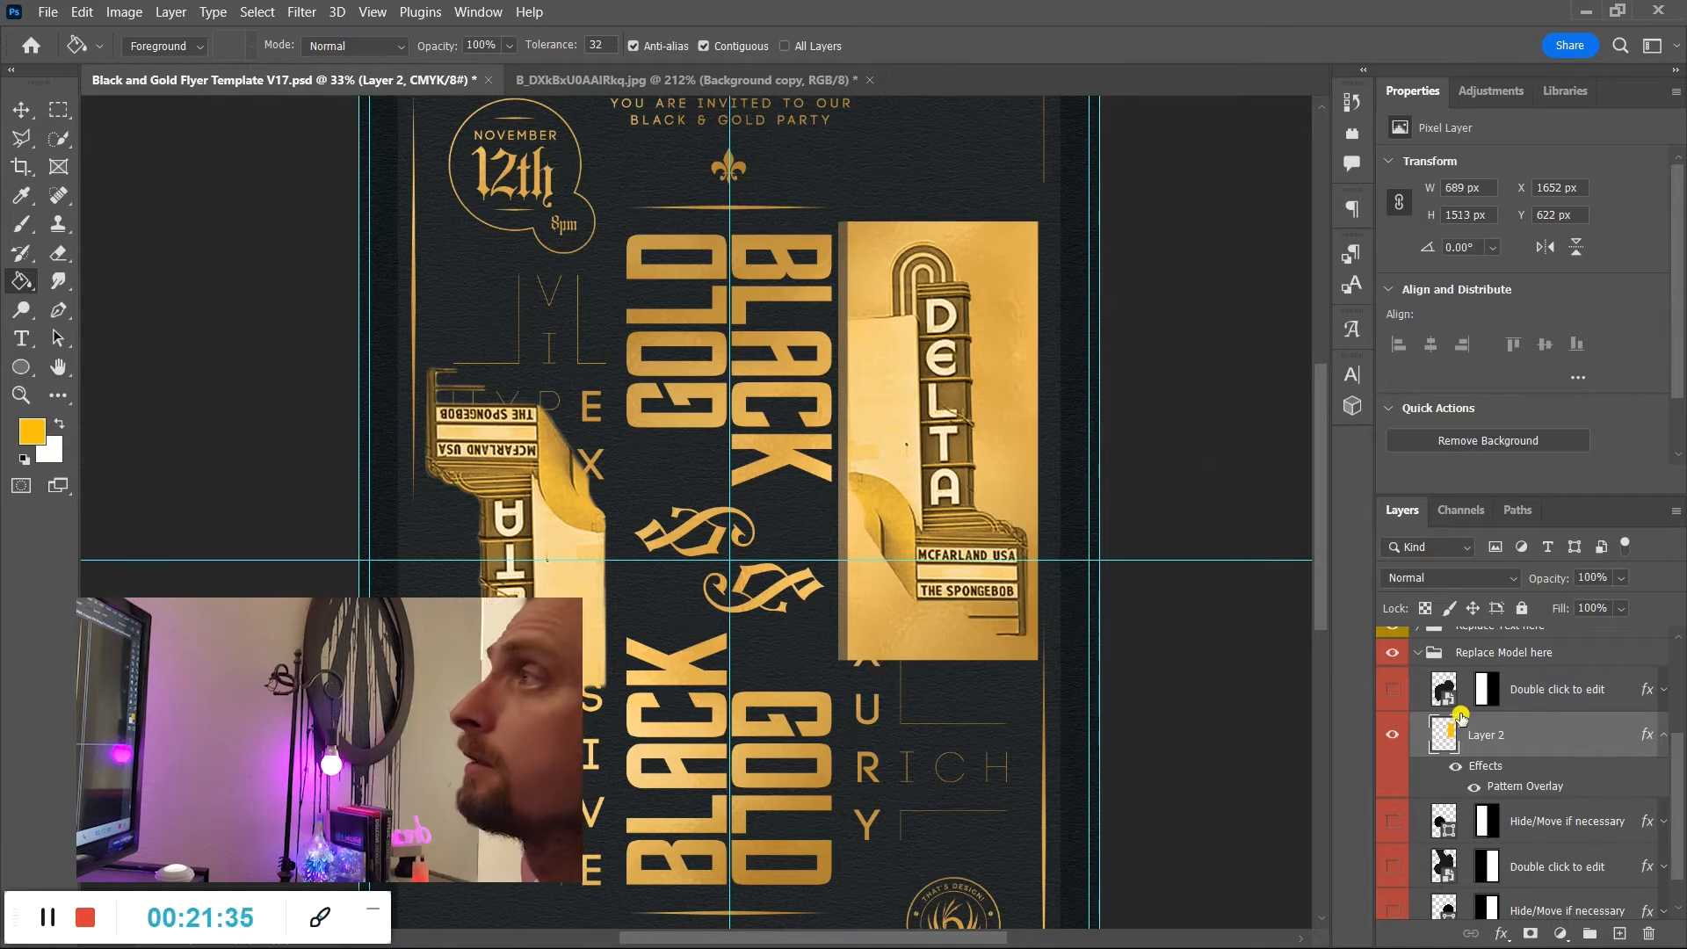
# Undo the pasted gold layer style on Layer 2 and clear the restored selection.
pyautogui.hotkey('ctrl', 'z')
pyautogui.hotkey('ctrl', 'z')
pyautogui.hotkey('ctrl', 'd')
# Draw an elliptical selection about 694 by 617 px over the upper end of the yellow rectangle, matching its width.
pyautogui.click(55, 112)
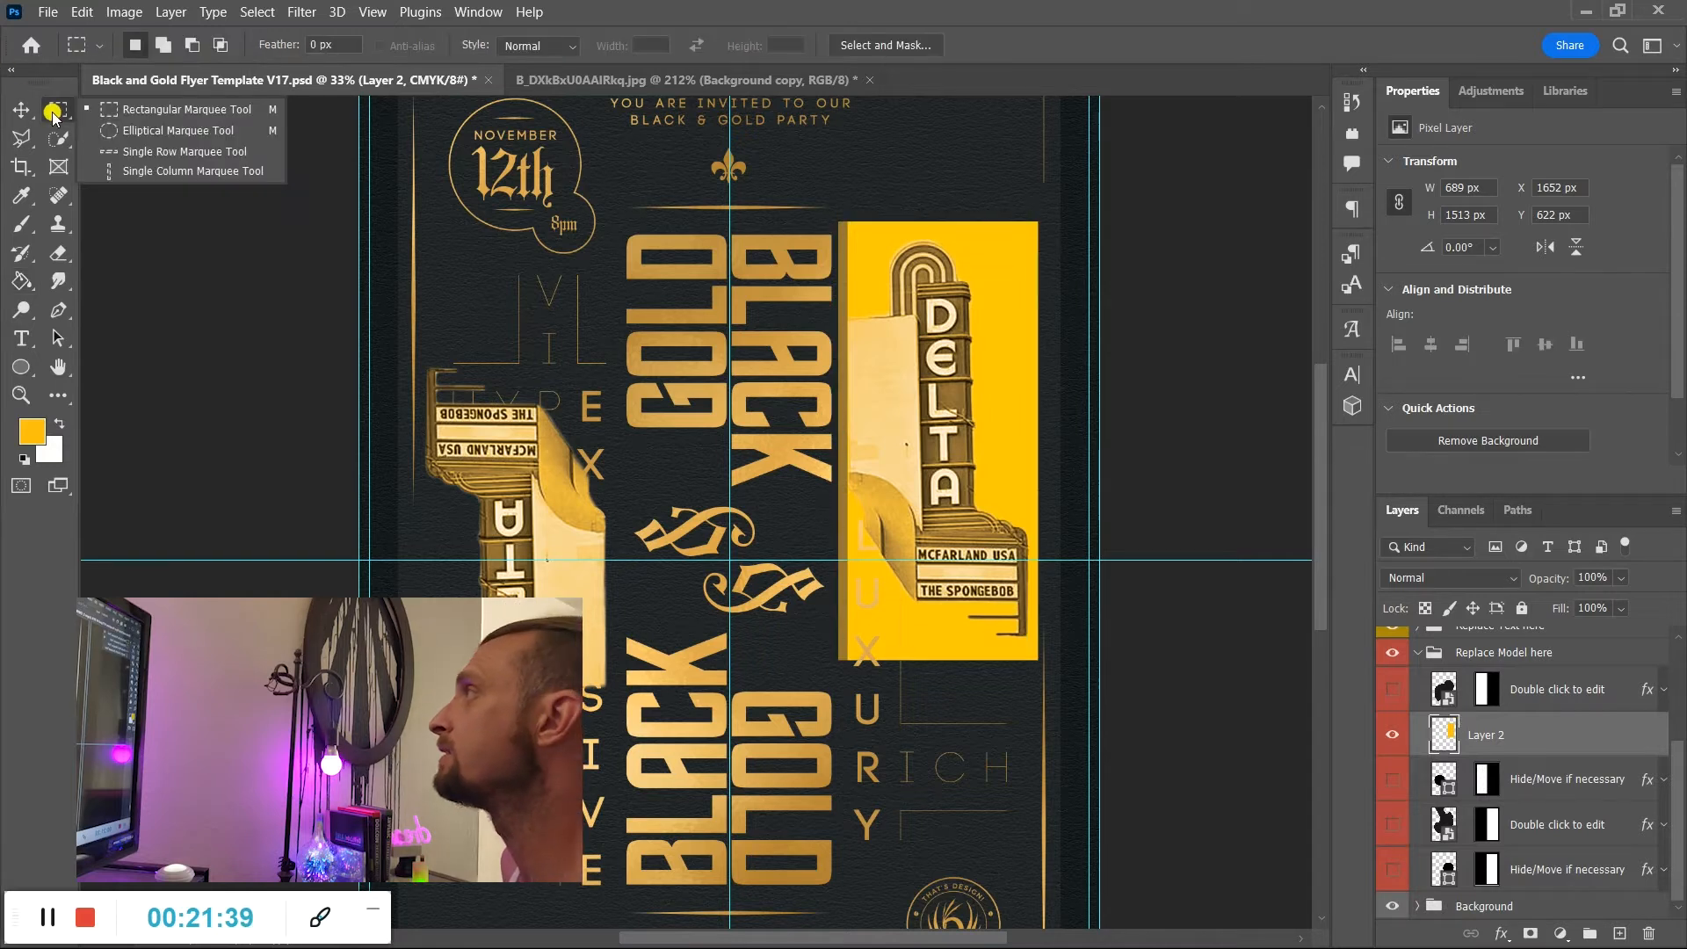
pyautogui.click(176, 151)
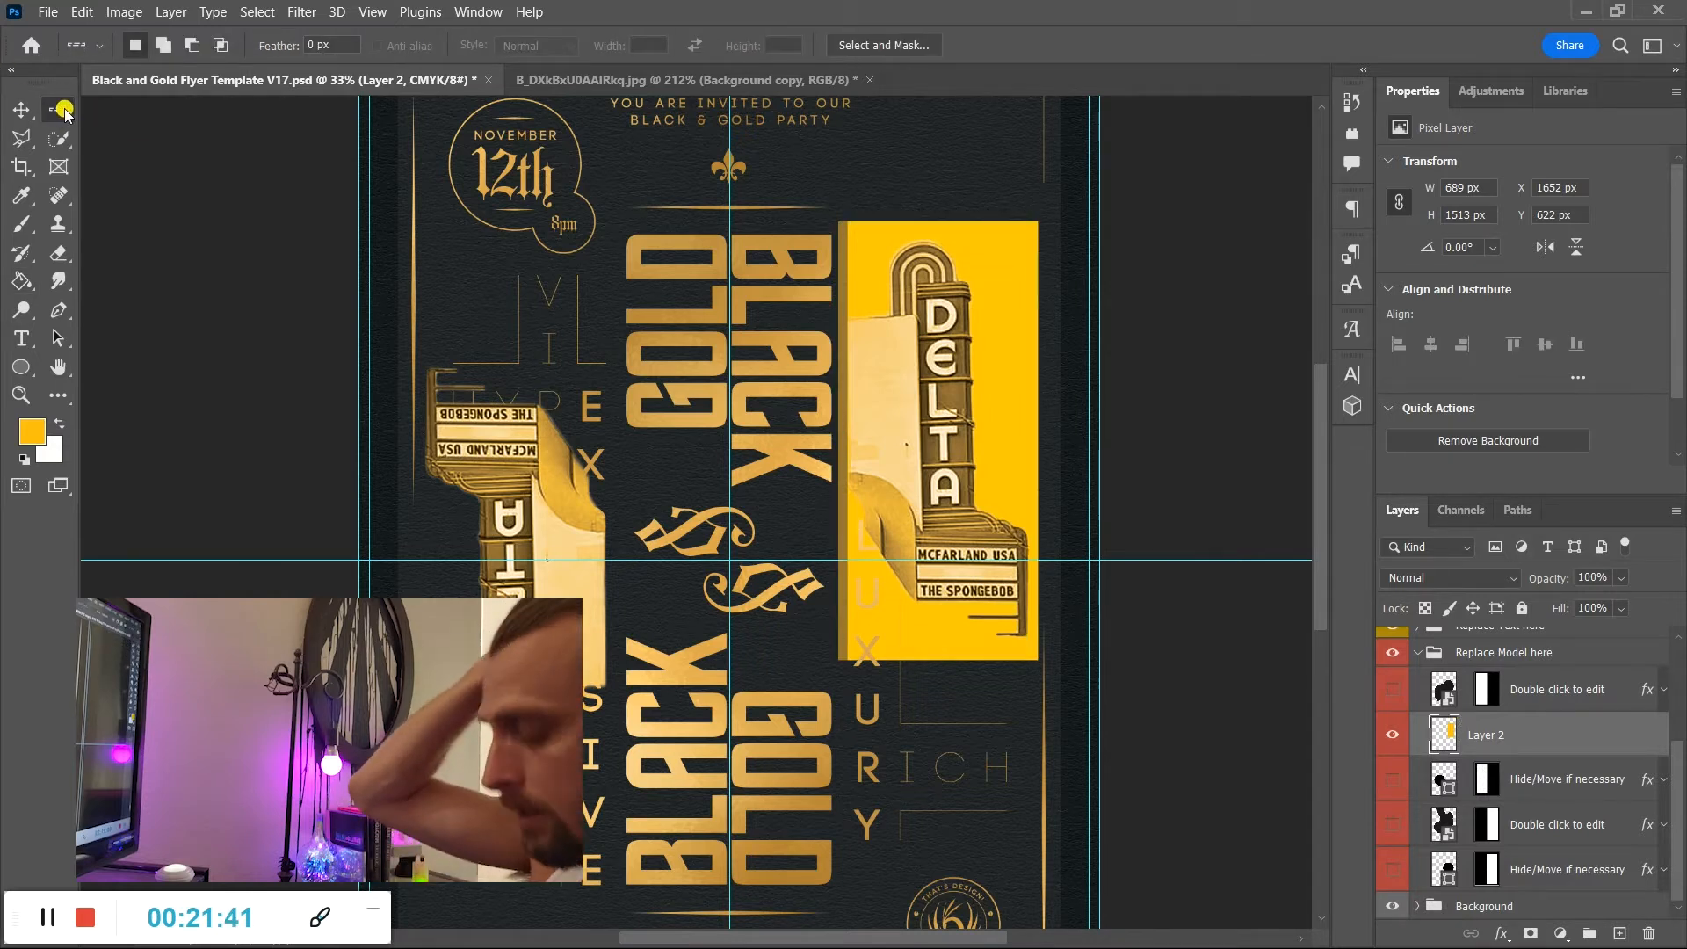
pyautogui.press('m')
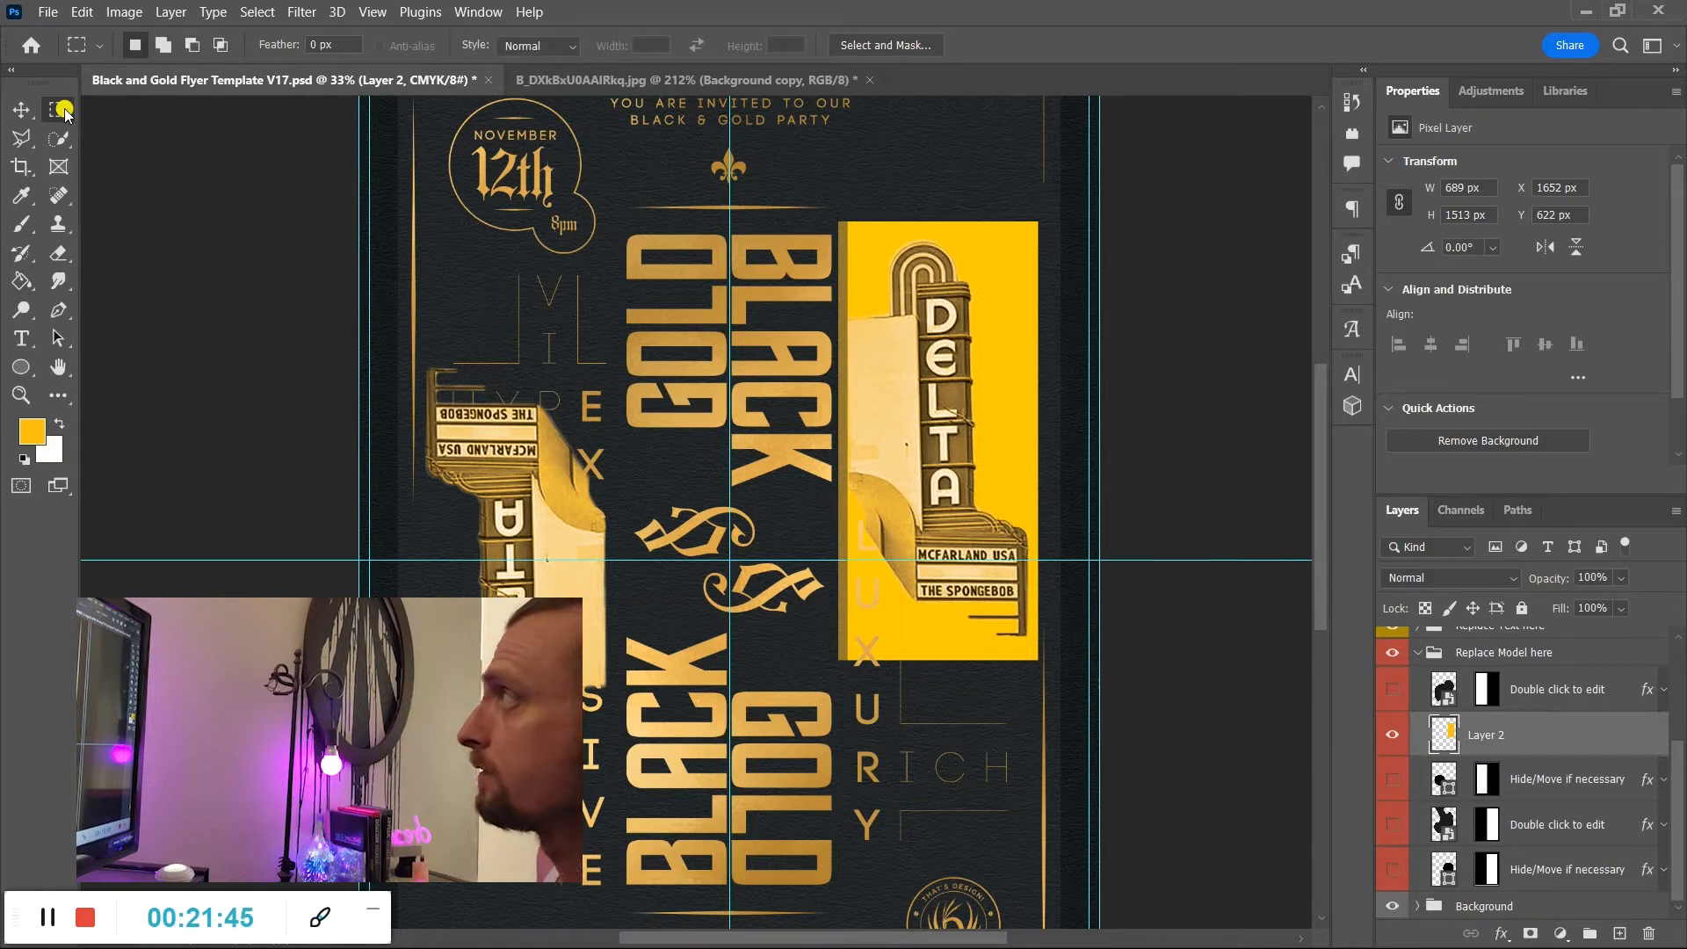
pyautogui.hotkey('shift', 'm')
pyautogui.hotkey('shift', 'm')
pyautogui.hotkey('shift', 'm')
pyautogui.hotkey('shift', 'm')
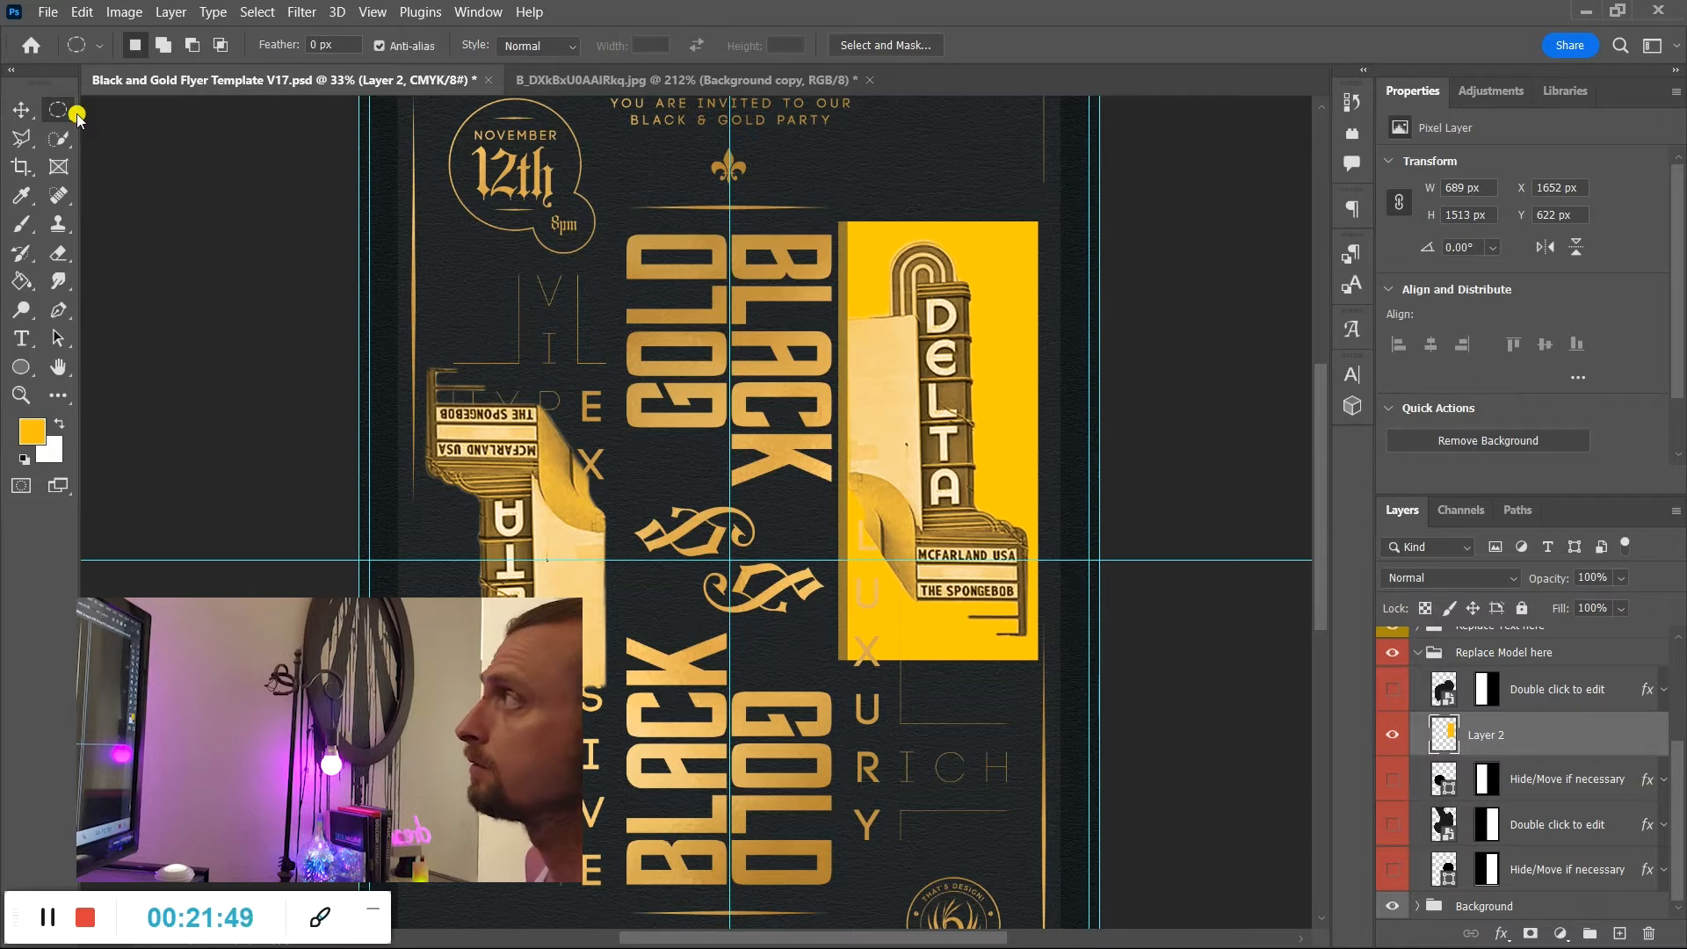
pyautogui.hotkey('shift', 'm')
pyautogui.hotkey('shift', 'm')
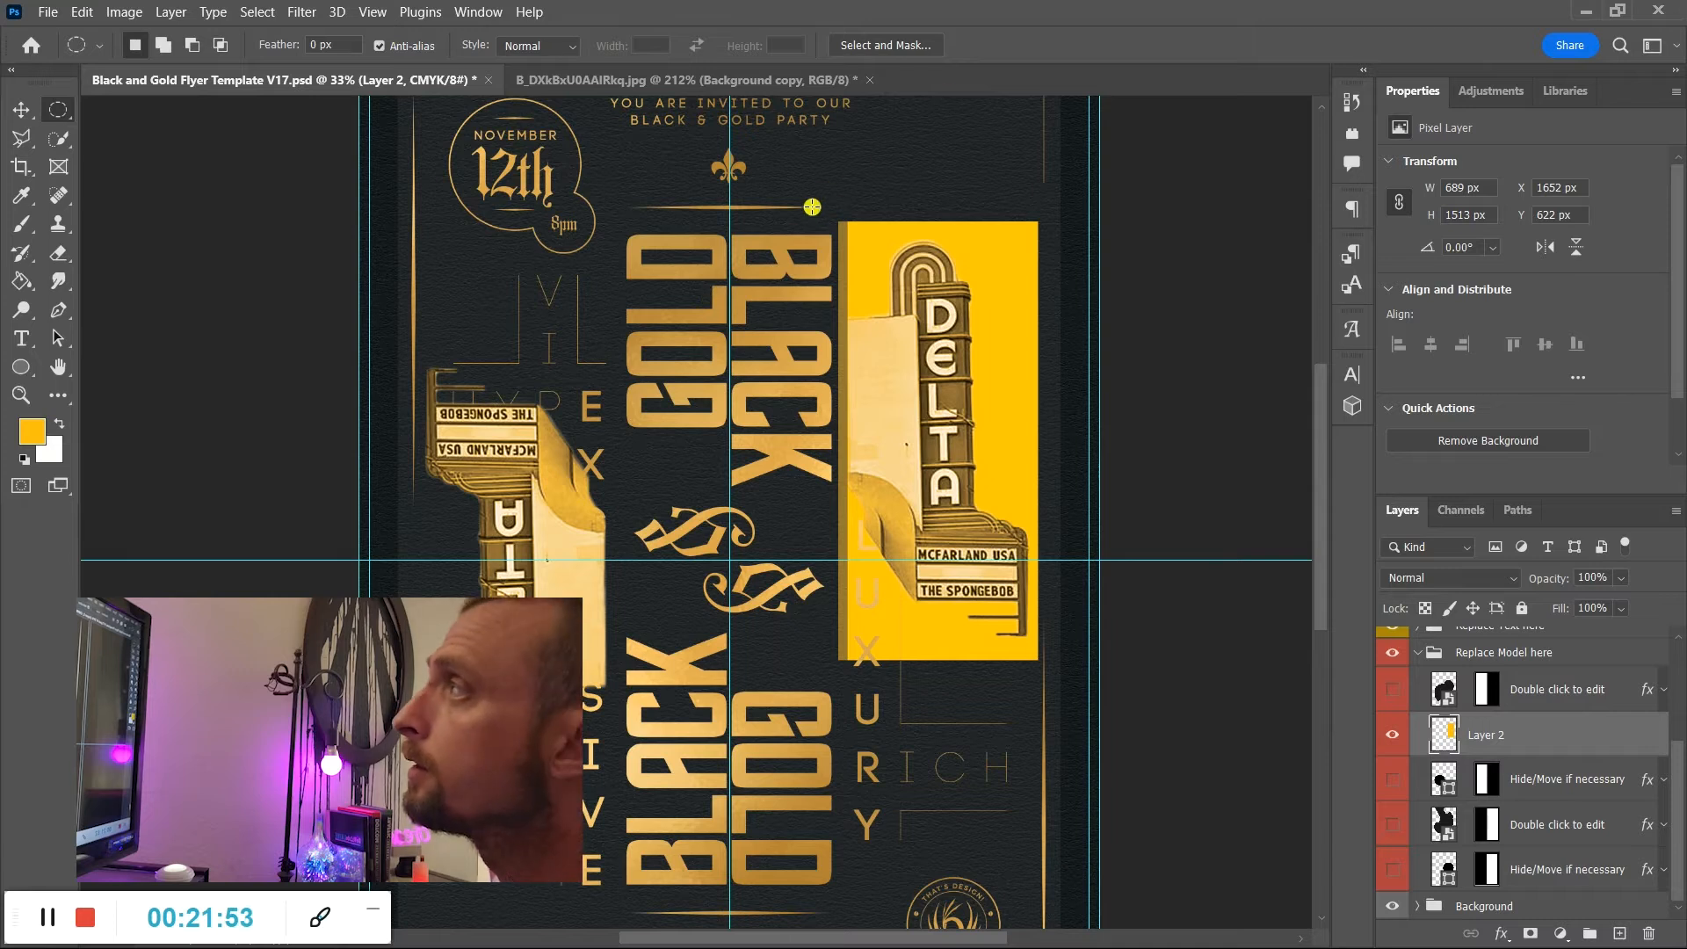
pyautogui.moveTo(838, 151); pyautogui.dragTo(1038, 328)
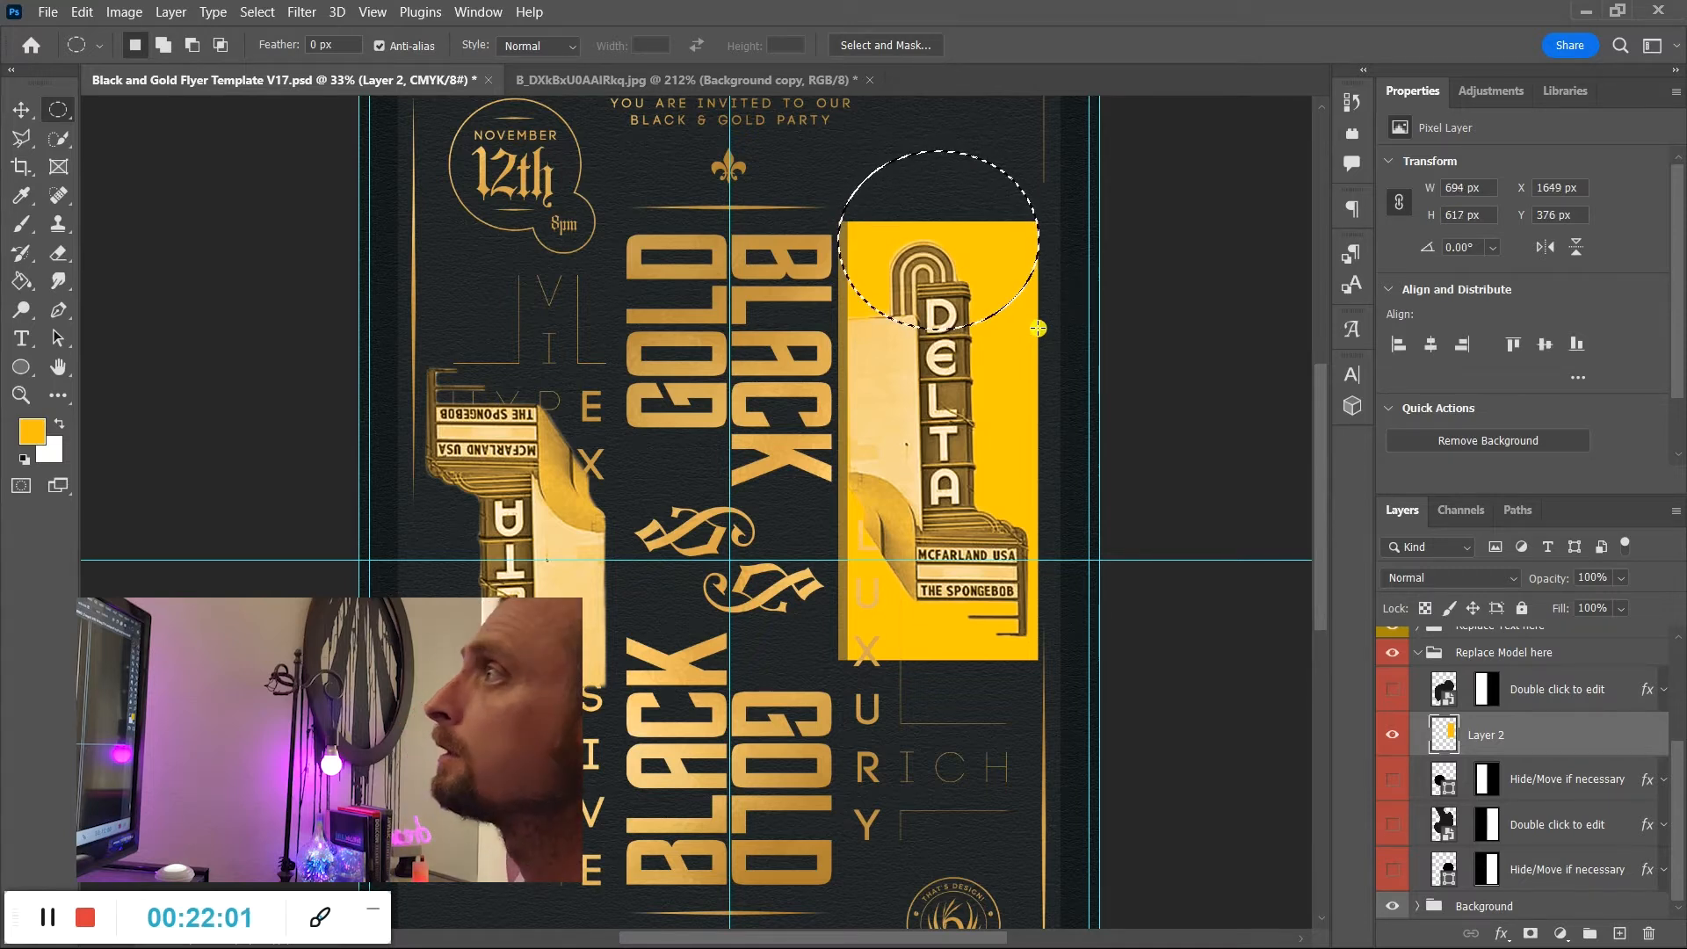
# Fill the elliptical selection on Layer 2 with the foreground yellow to form an arched top, and clear the selection.
pyautogui.press('g')
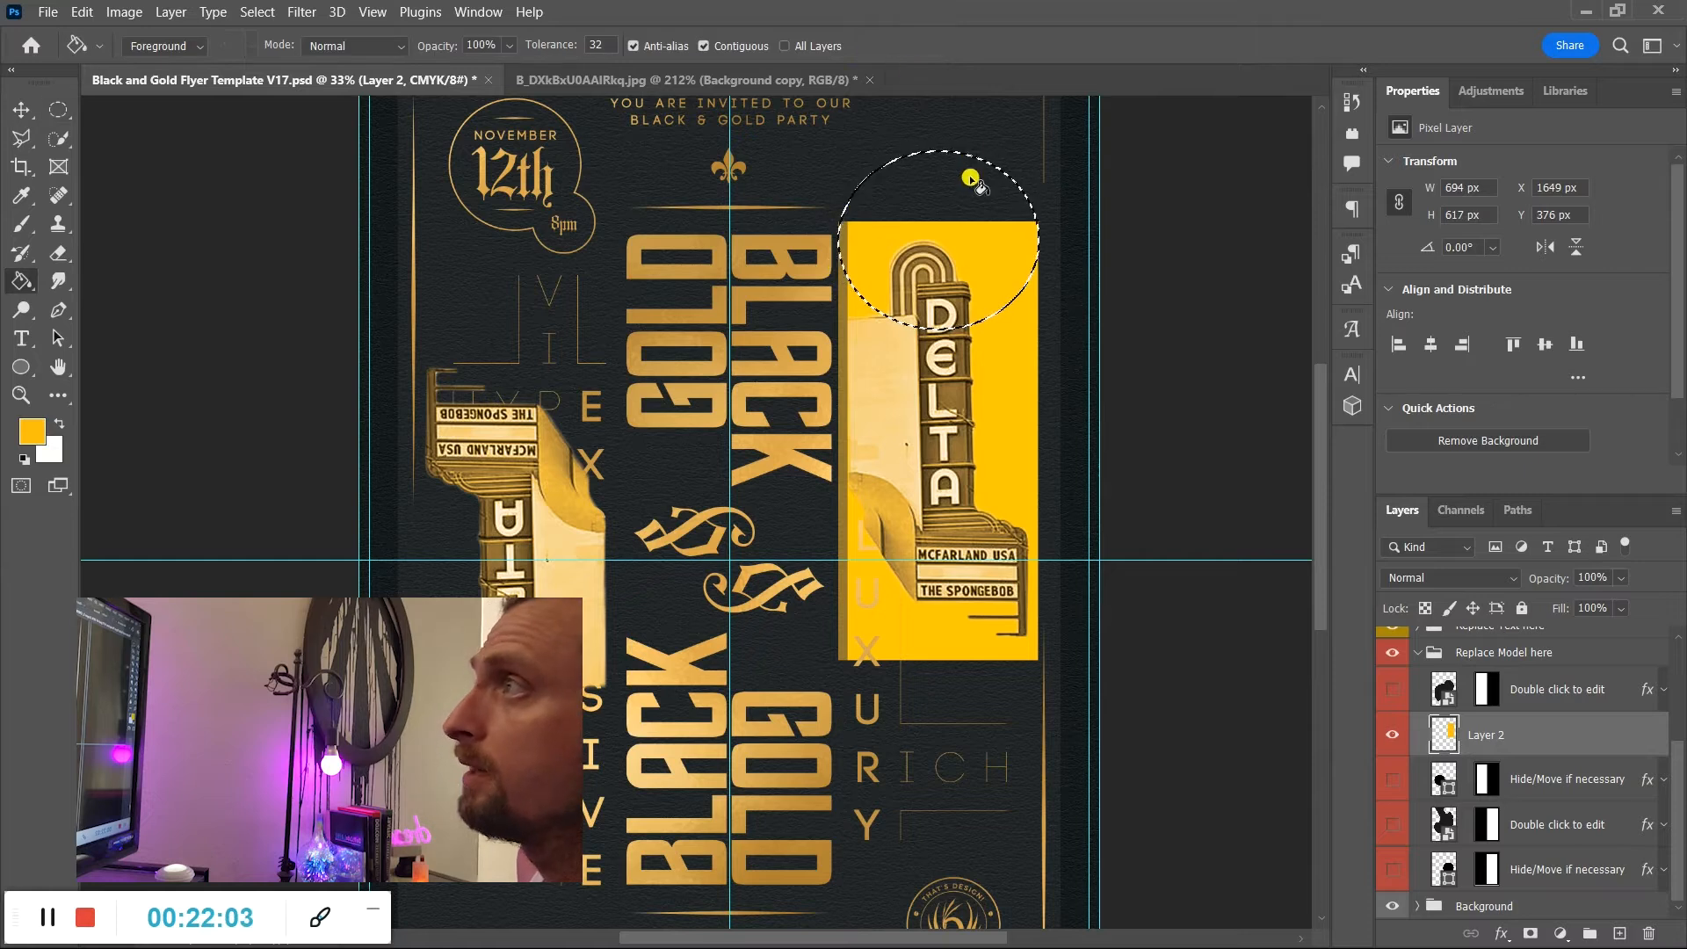
pyautogui.click(944, 207)
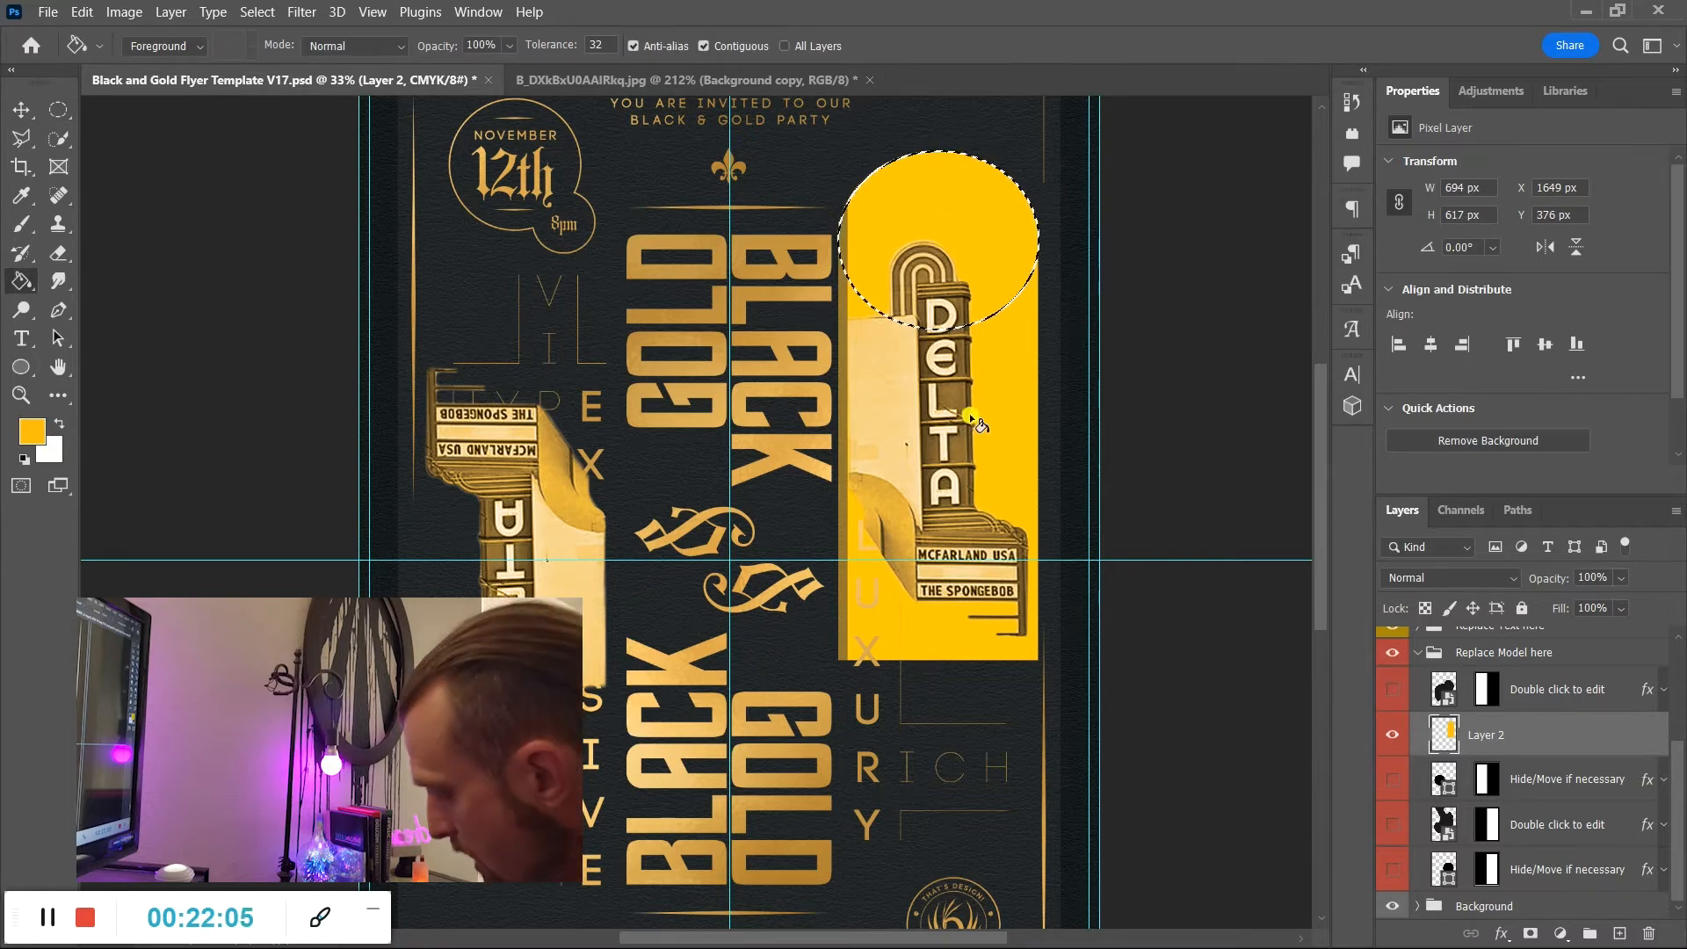
pyautogui.hotkey('ctrl', 'd')
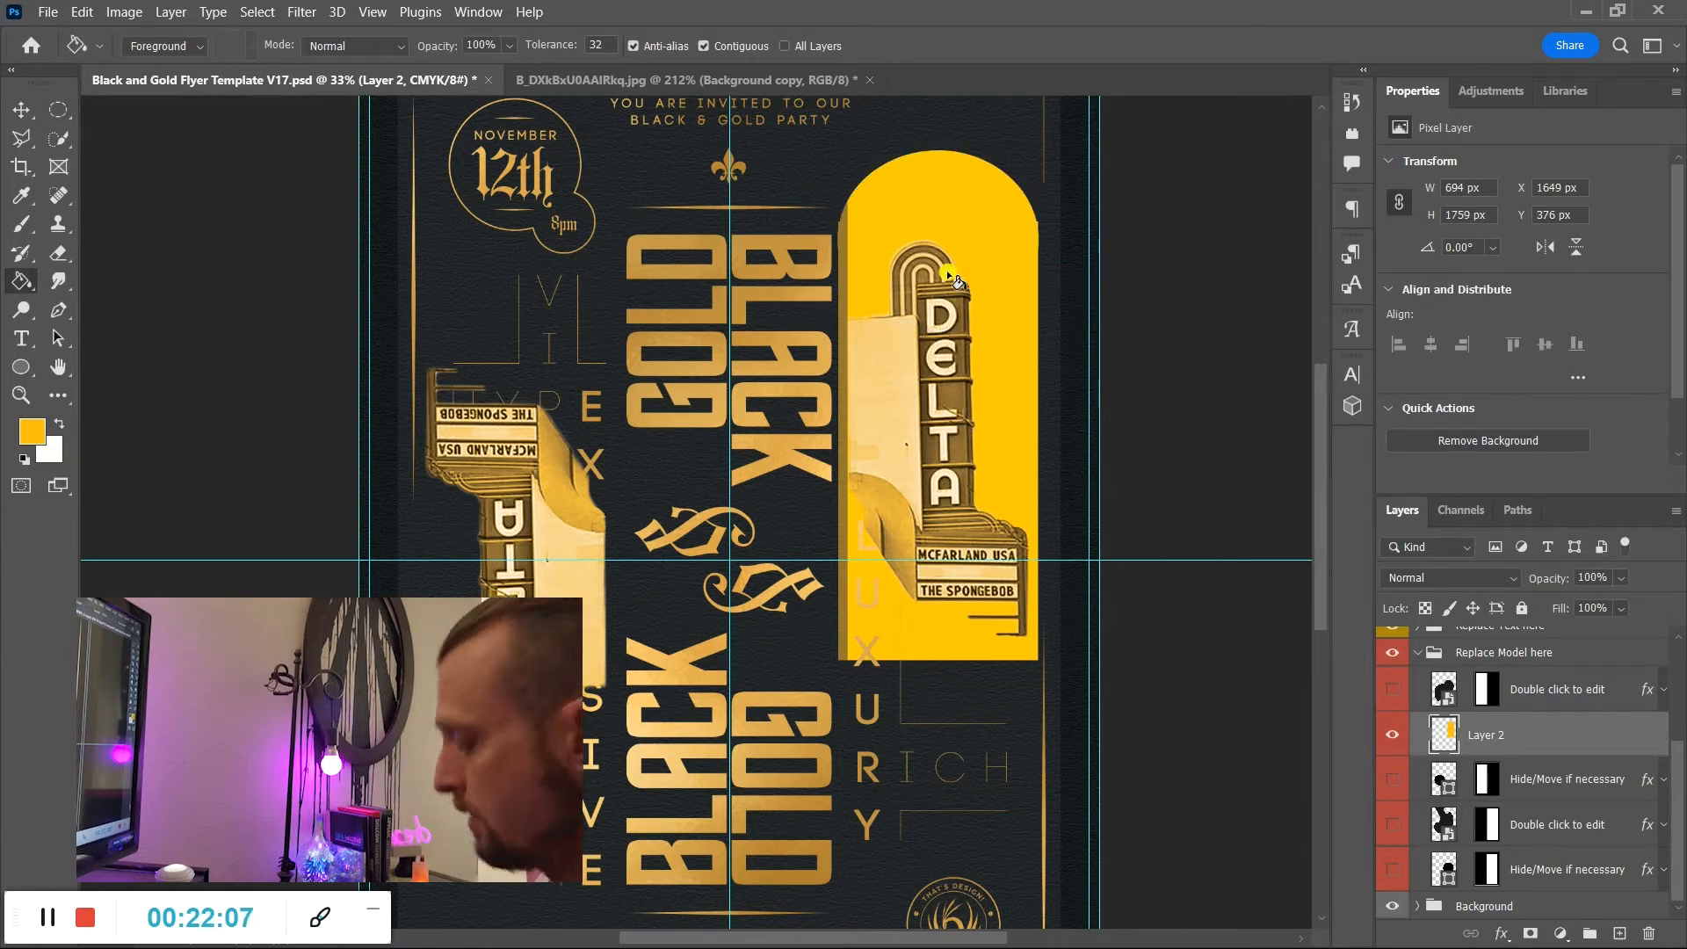
# Trim the uneven left edge of the yellow arch on Layer 2 using an 18 by 1692 px rectangular selection.
pyautogui.press('z')
pyautogui.click(835, 267)
pyautogui.moveTo(835, 267); pyautogui.dragTo(898, 313)
pyautogui.scroll(8, 878, 387)
pyautogui.press('m')
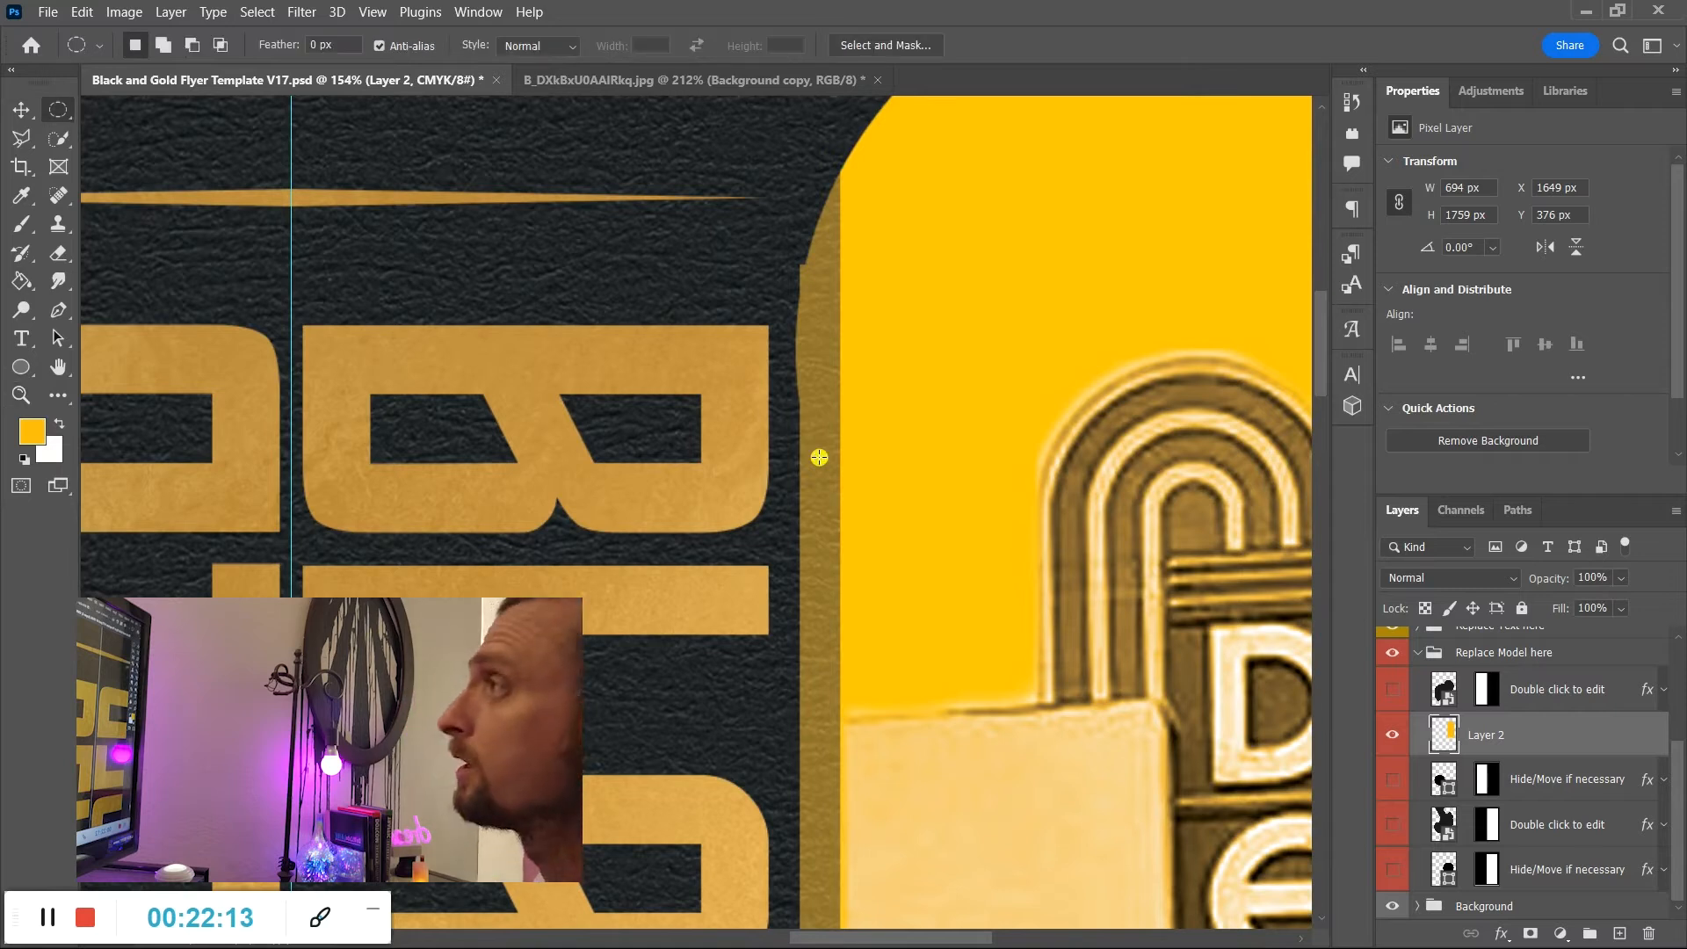
pyautogui.hotkey('shift', 'm')
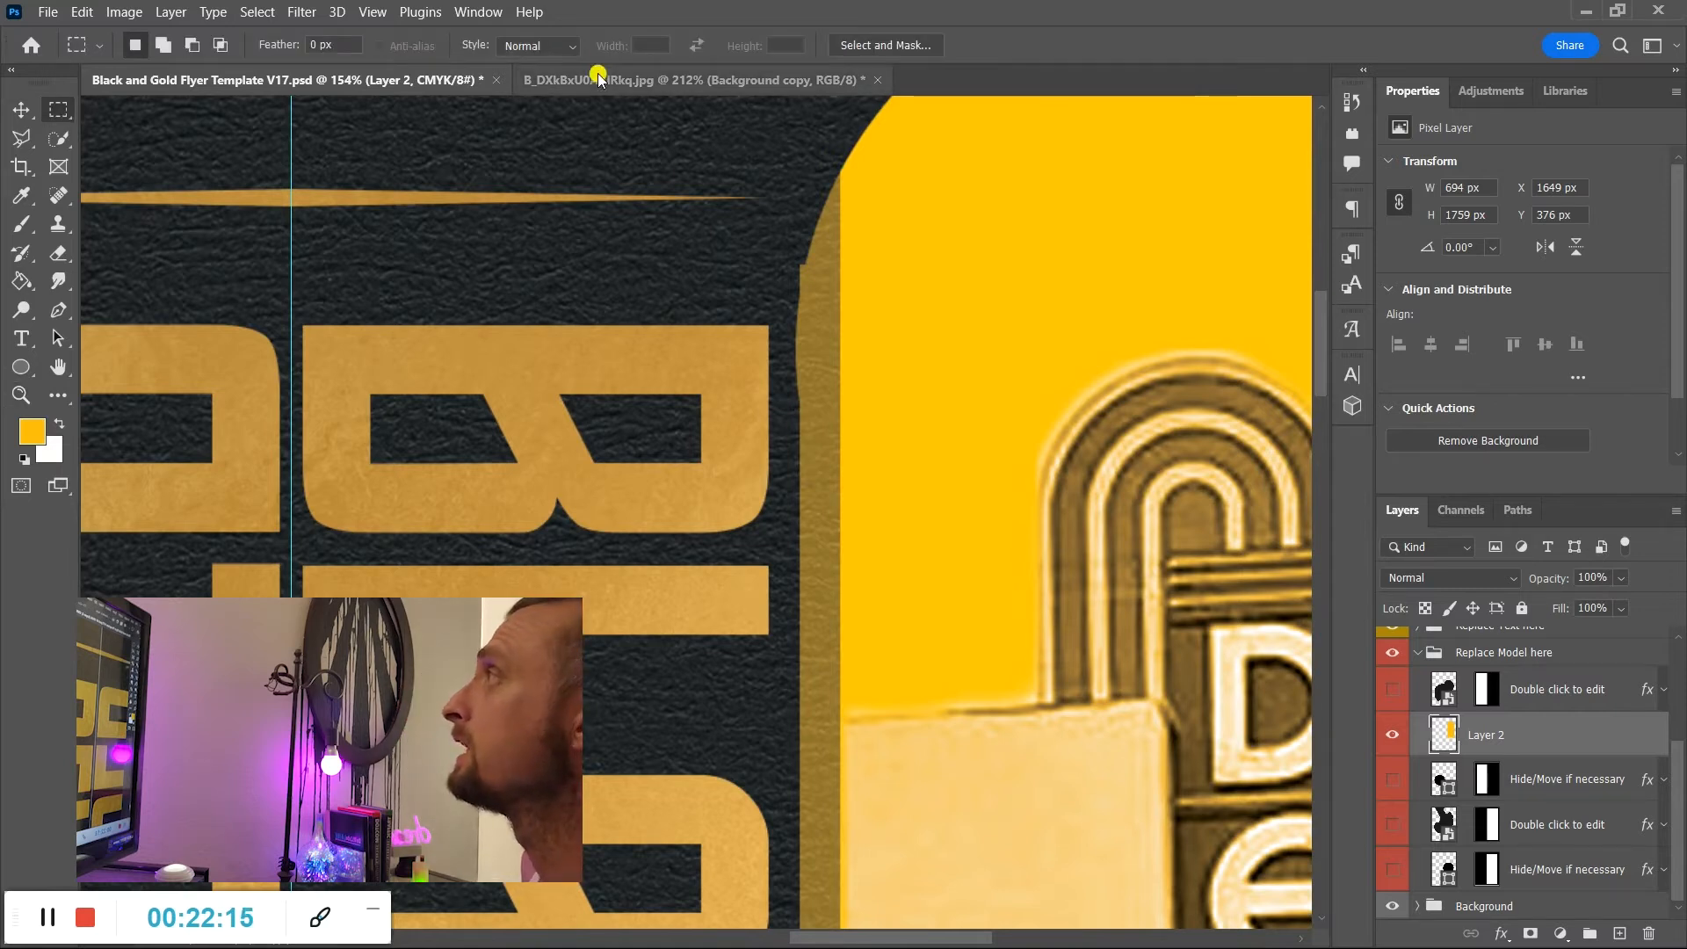
pyautogui.moveTo(778, 242); pyautogui.dragTo(800, 507)
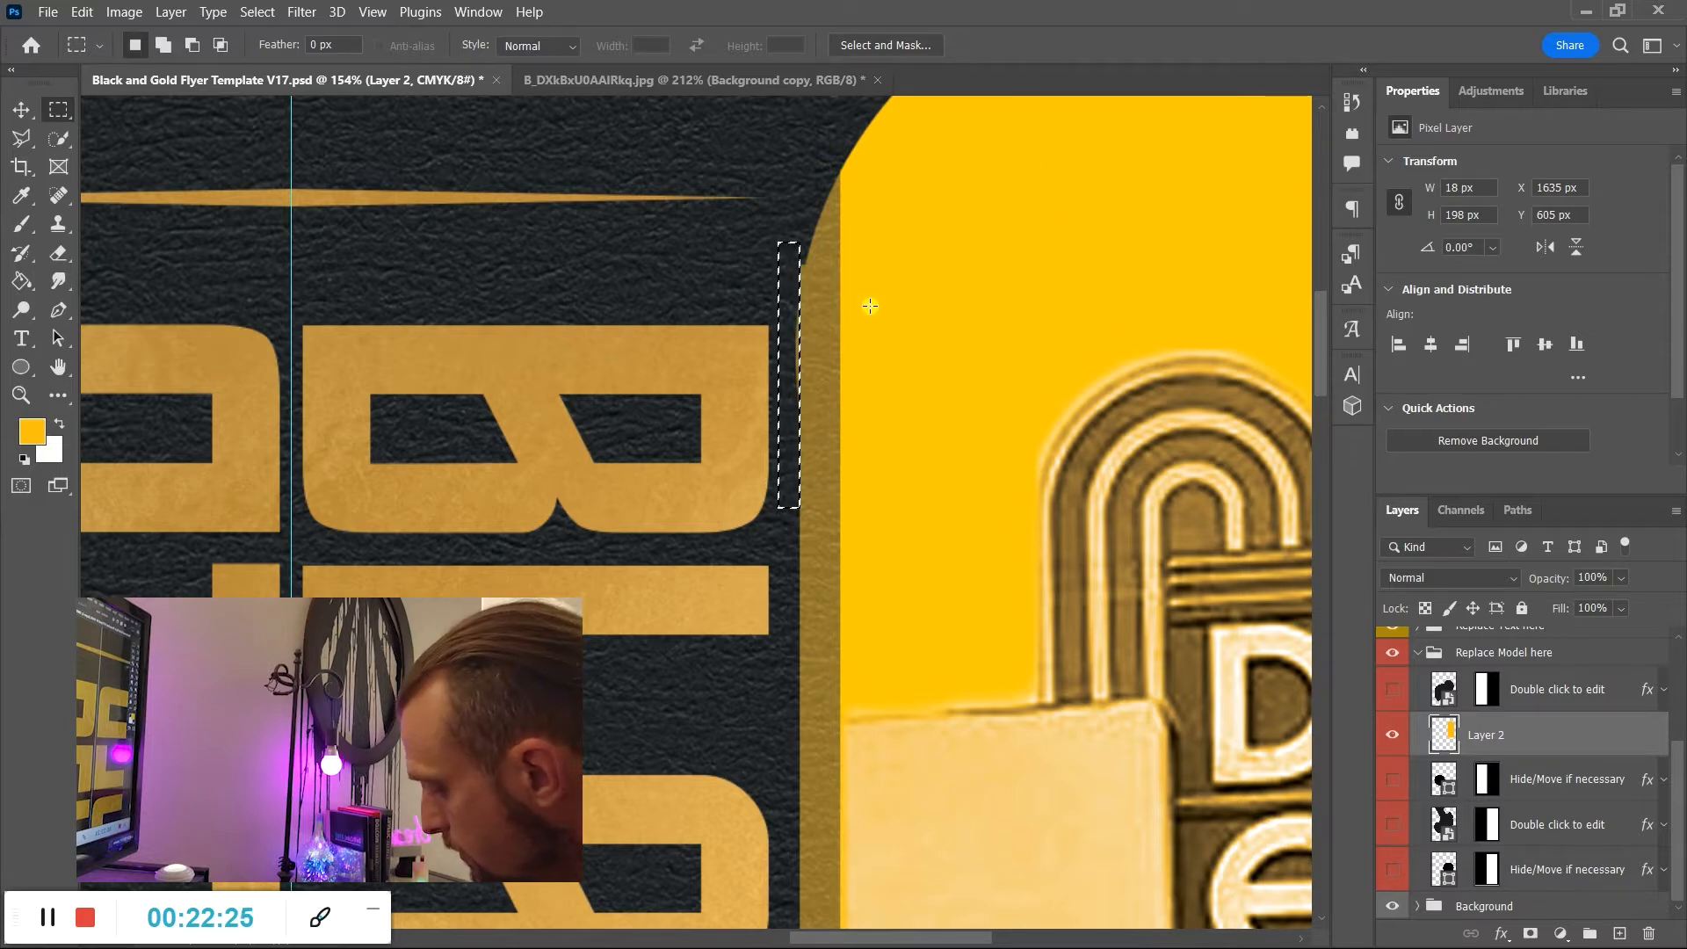
pyautogui.hotkey('ctrl', 'd')
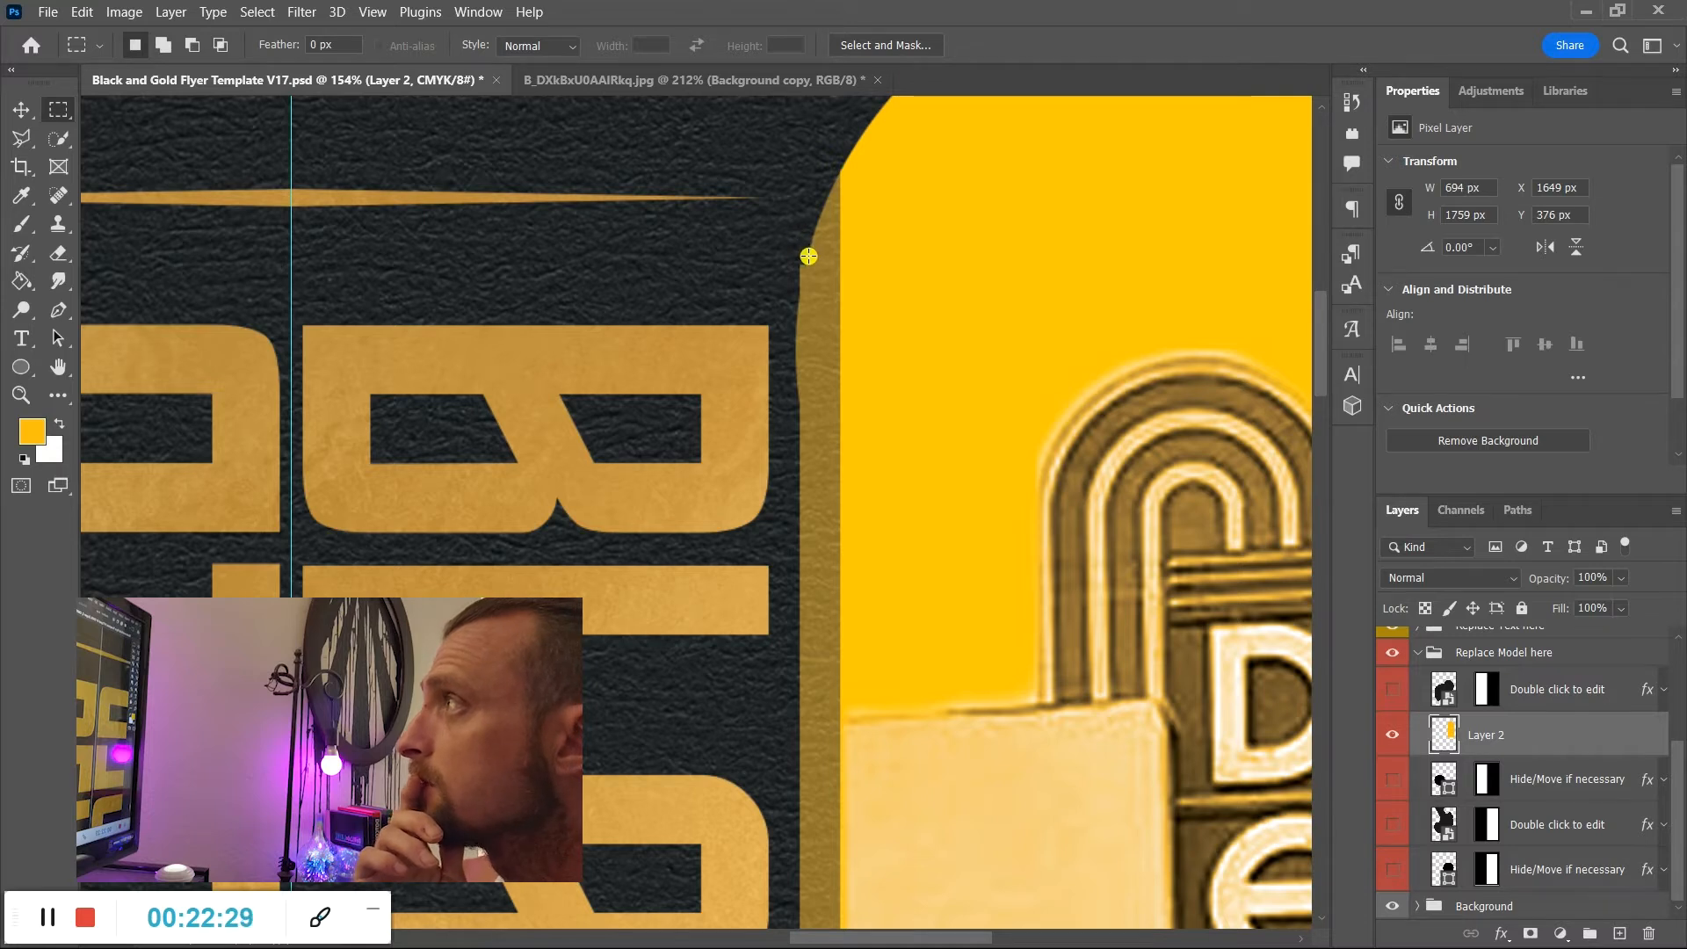
pyautogui.moveTo(786, 251); pyautogui.dragTo(809, 890)
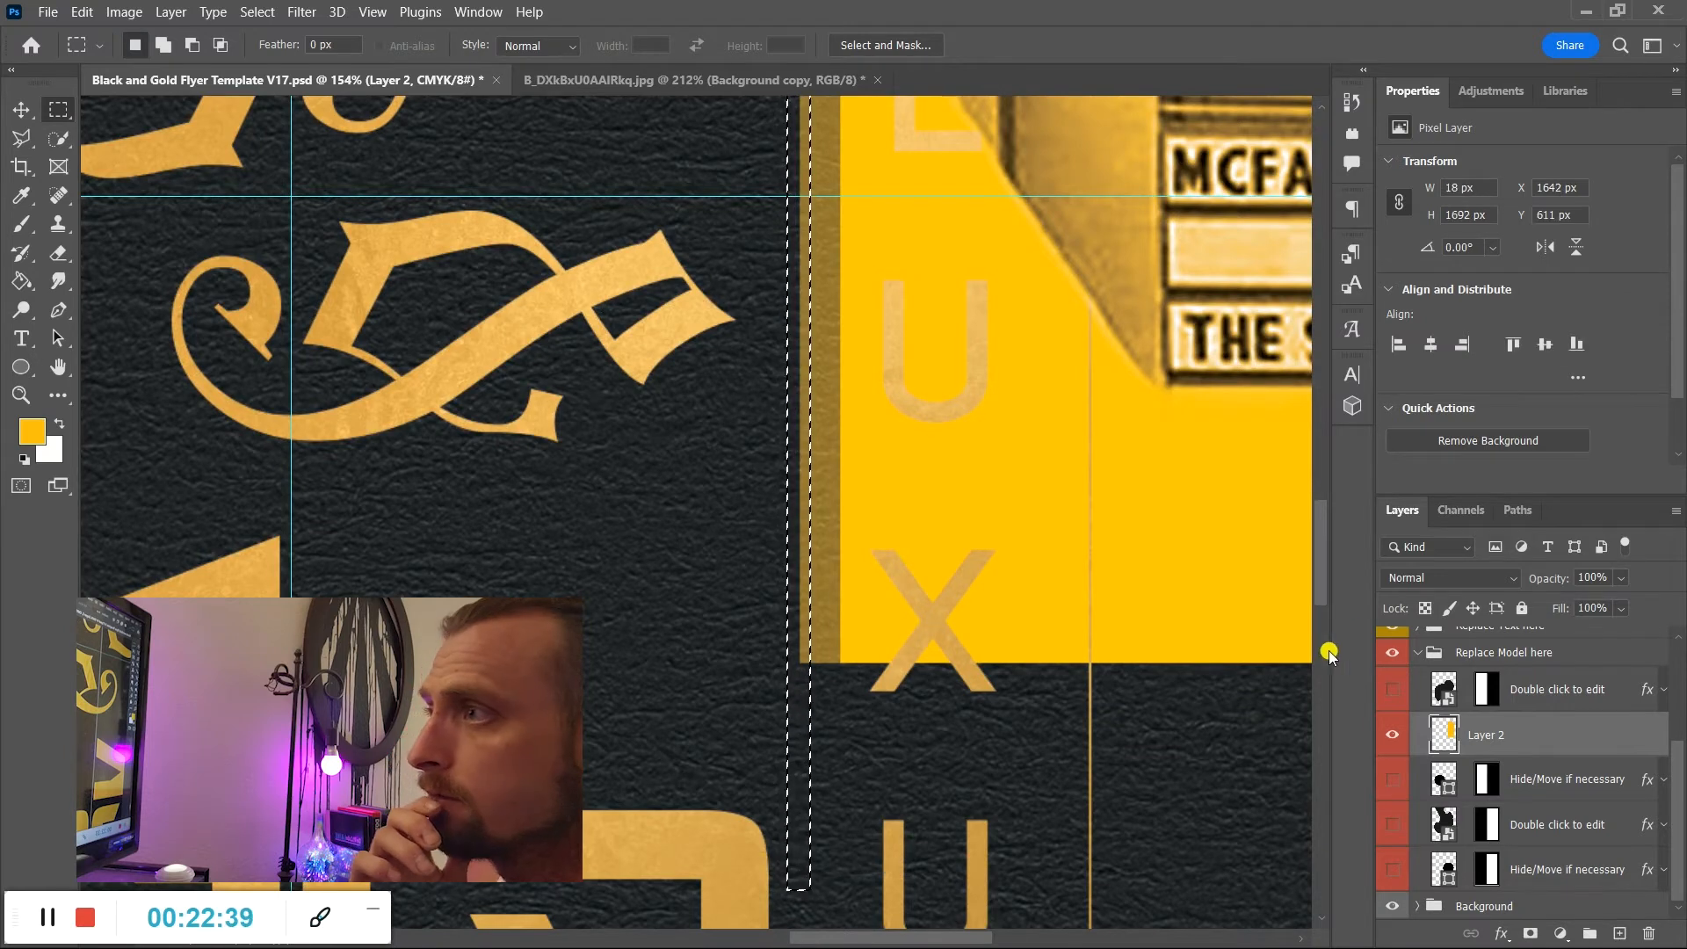
pyautogui.moveTo(1322, 552); pyautogui.dragTo(1320, 296)
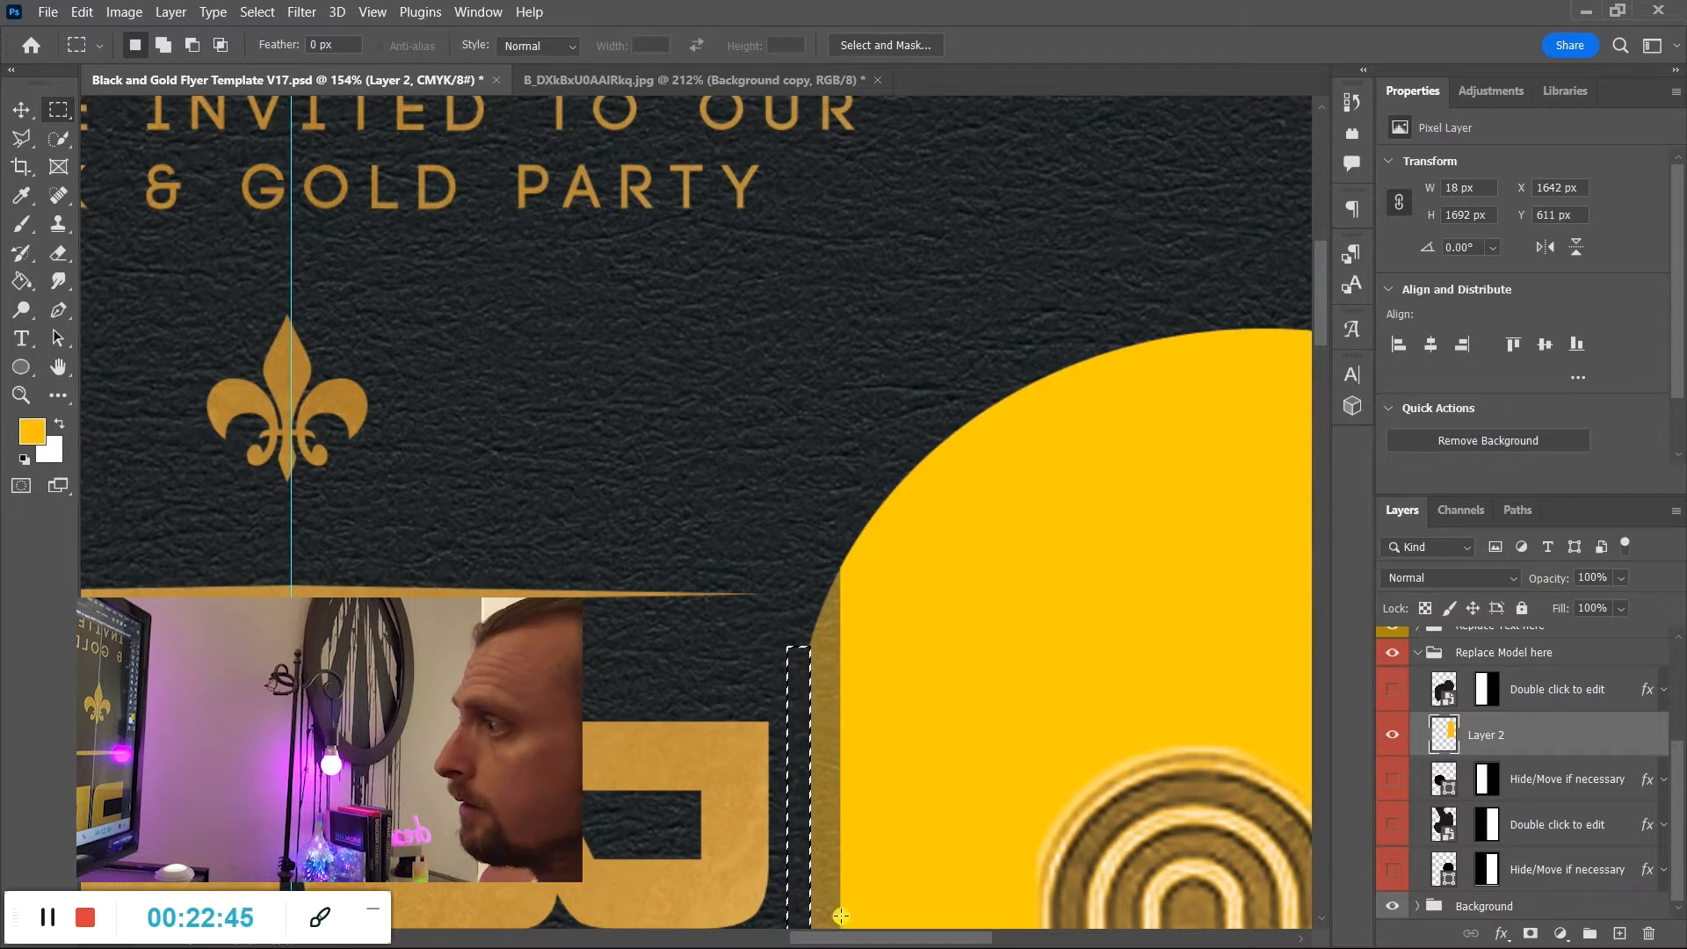
# Trim the bulging right edge of the yellow arch using a 34 by 1544 px rectangular selection, and clear the selection.
pyautogui.moveTo(856, 934); pyautogui.dragTo(933, 934)
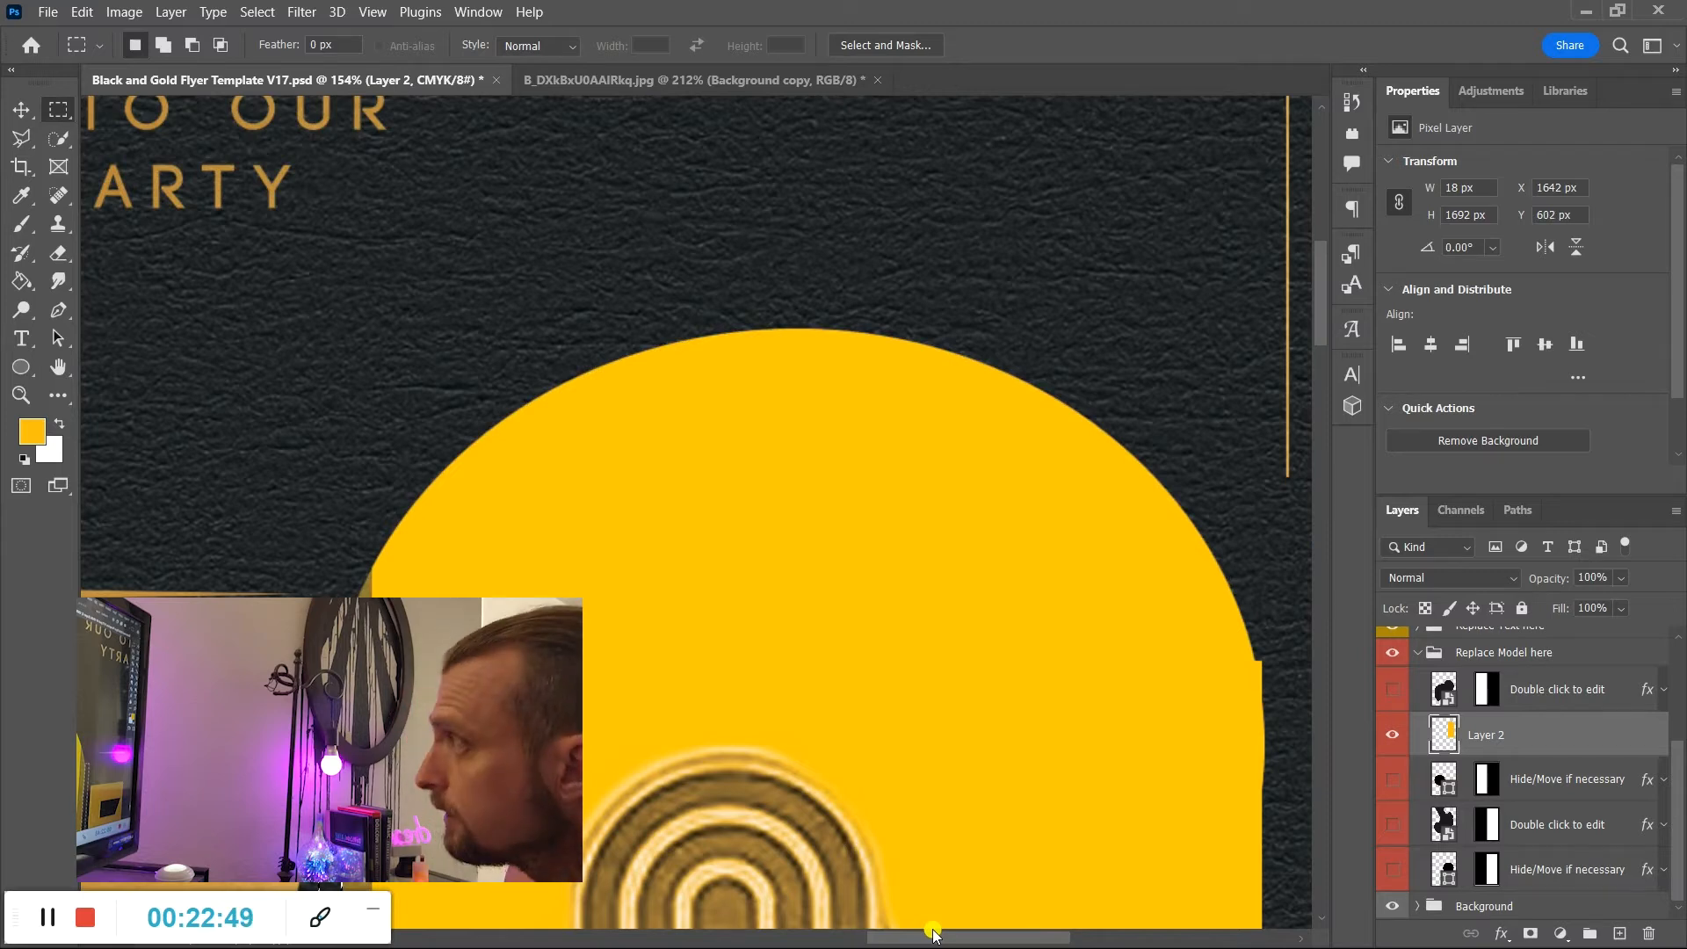
pyautogui.moveTo(906, 938); pyautogui.dragTo(975, 937)
pyautogui.scroll(-5, 870, 825)
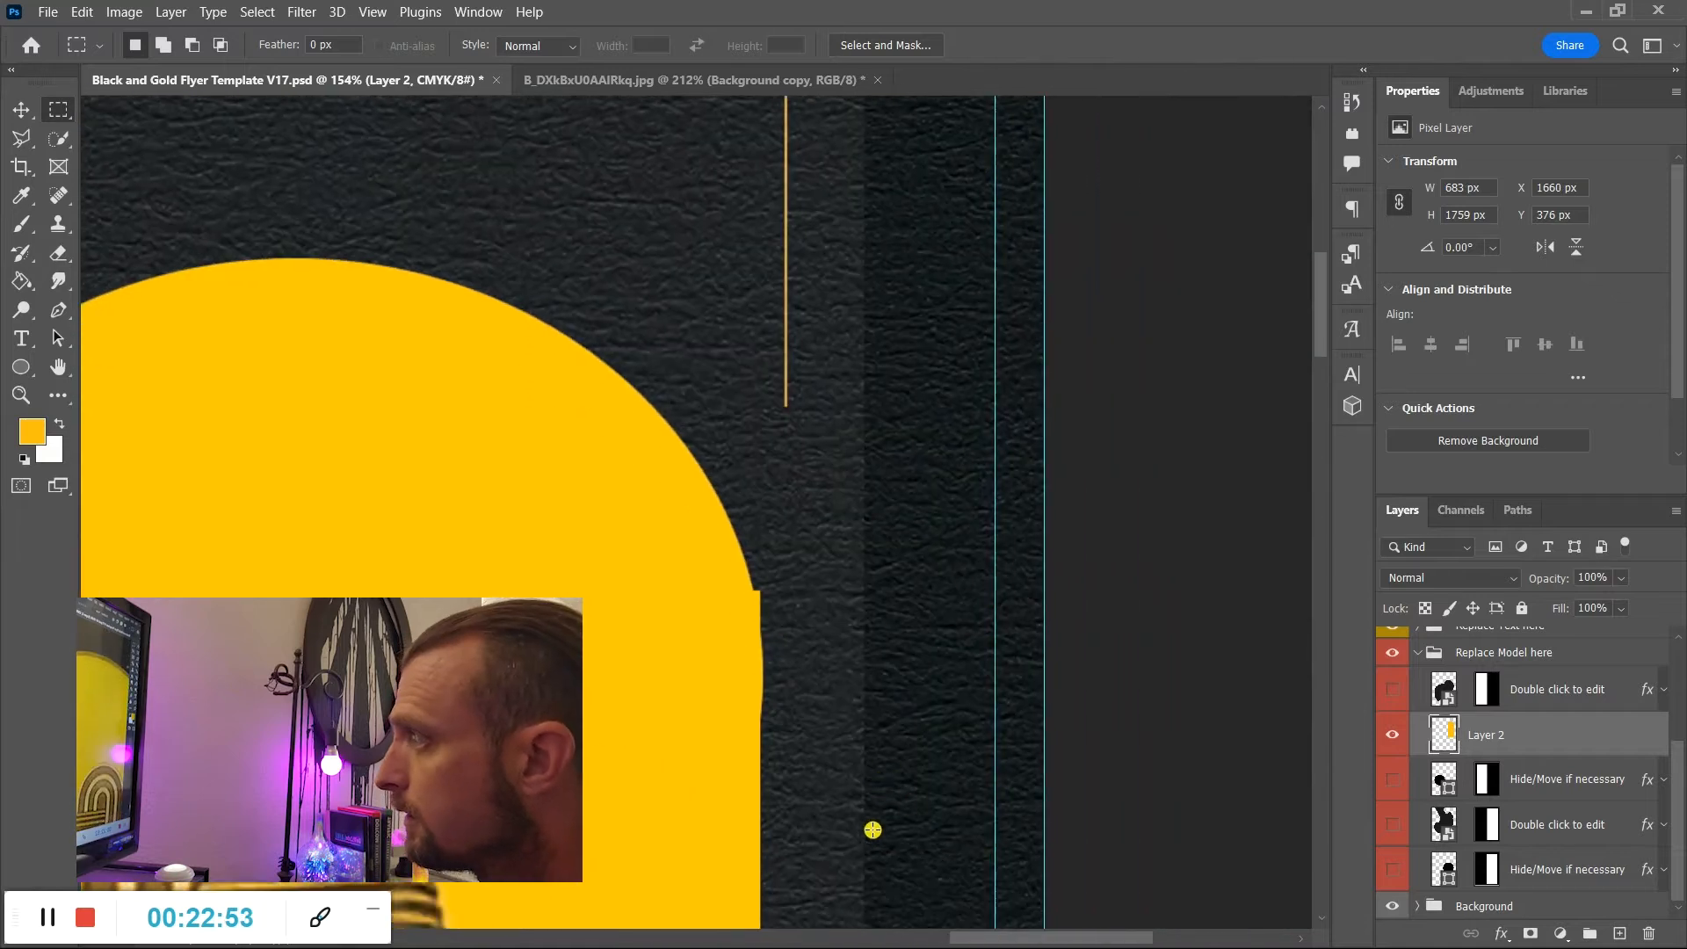
pyautogui.moveTo(797, 330); pyautogui.dragTo(754, 672)
pyautogui.moveTo(1321, 558); pyautogui.dragTo(1312, 286)
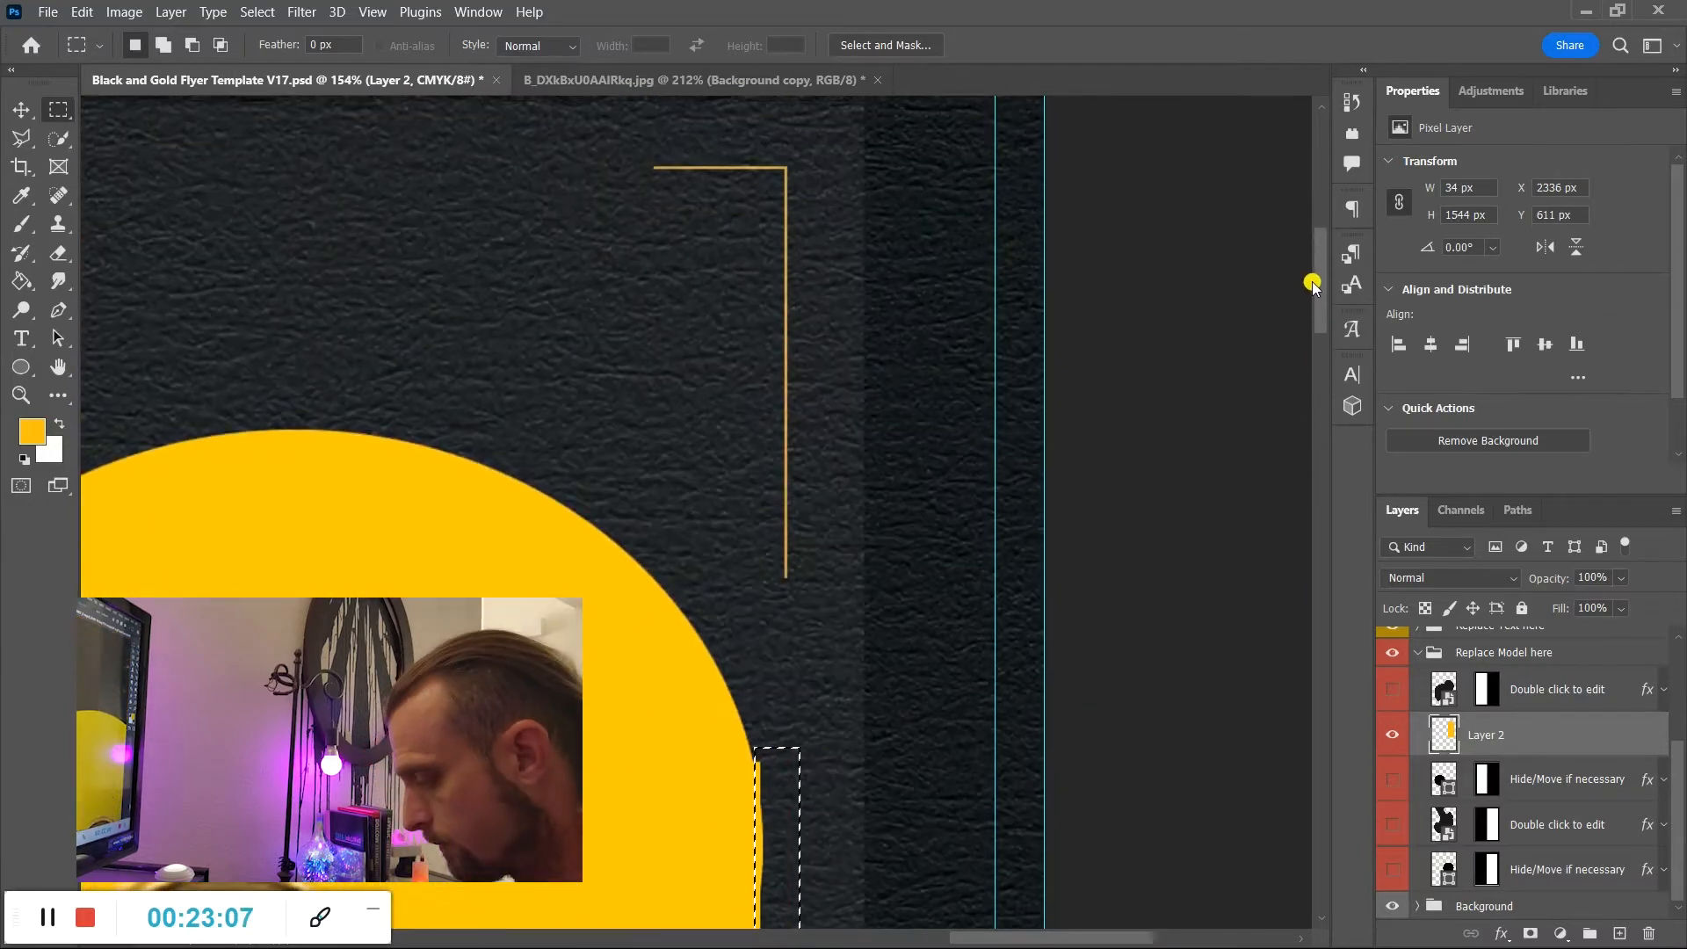
pyautogui.hotkey('ctrl', 'd')
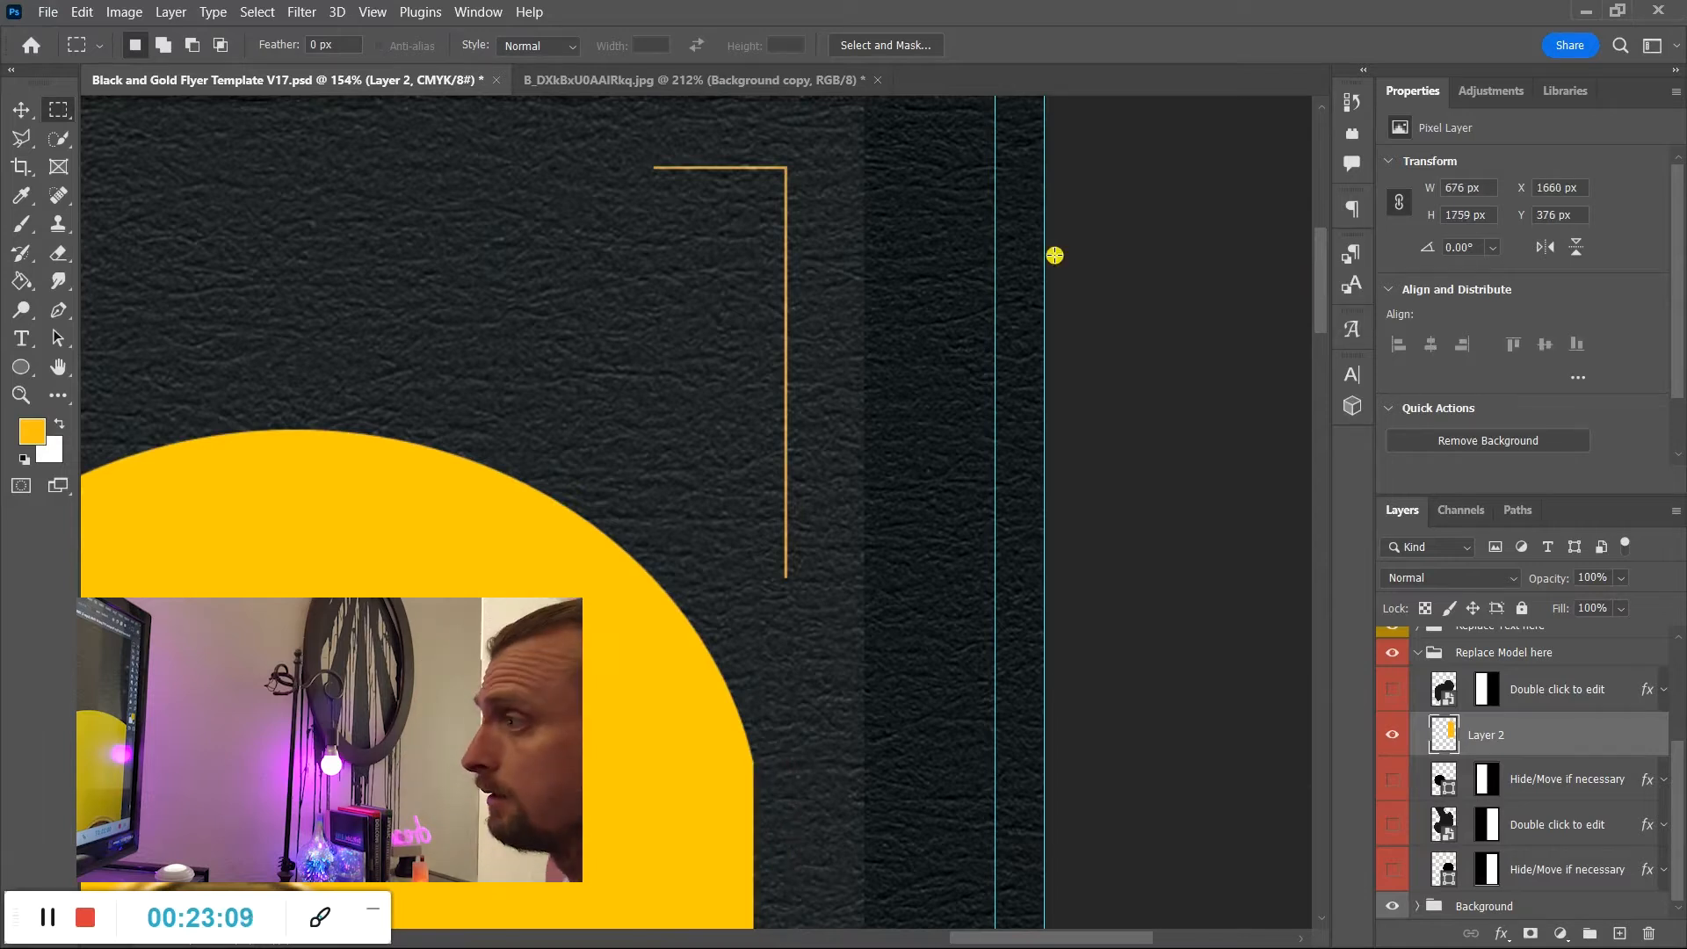
# Apply the copied gold pattern overlay layer style to the trimmed arch on Layer 2.
pyautogui.moveTo(1009, 937); pyautogui.dragTo(948, 940)
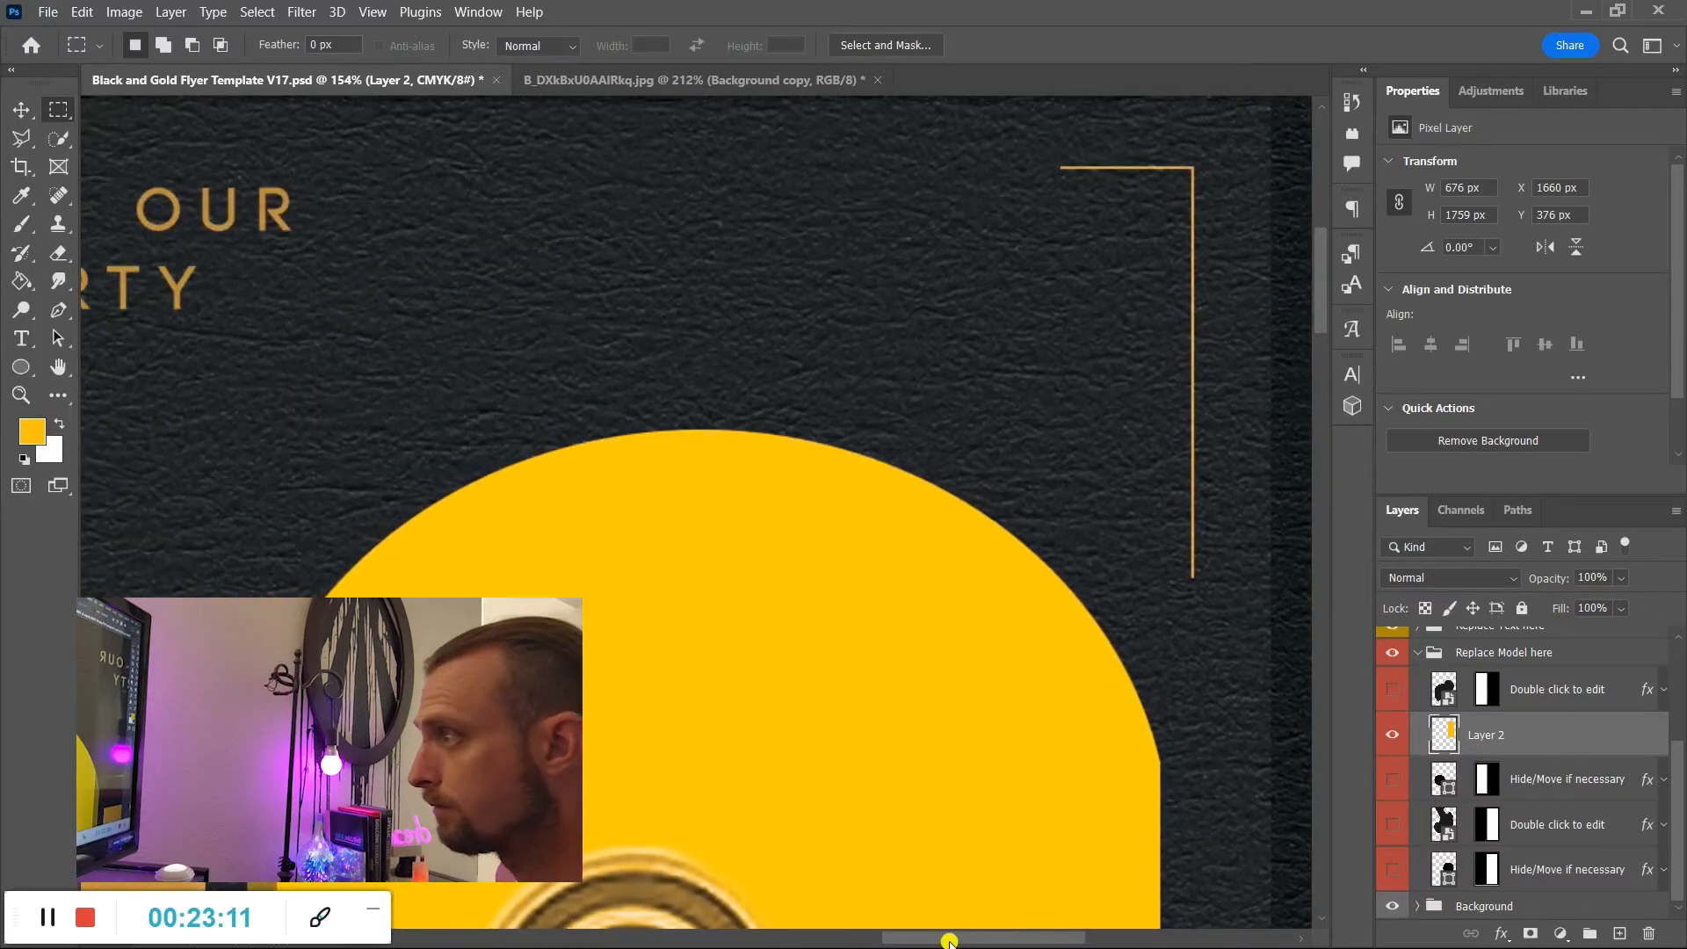
pyautogui.press('z')
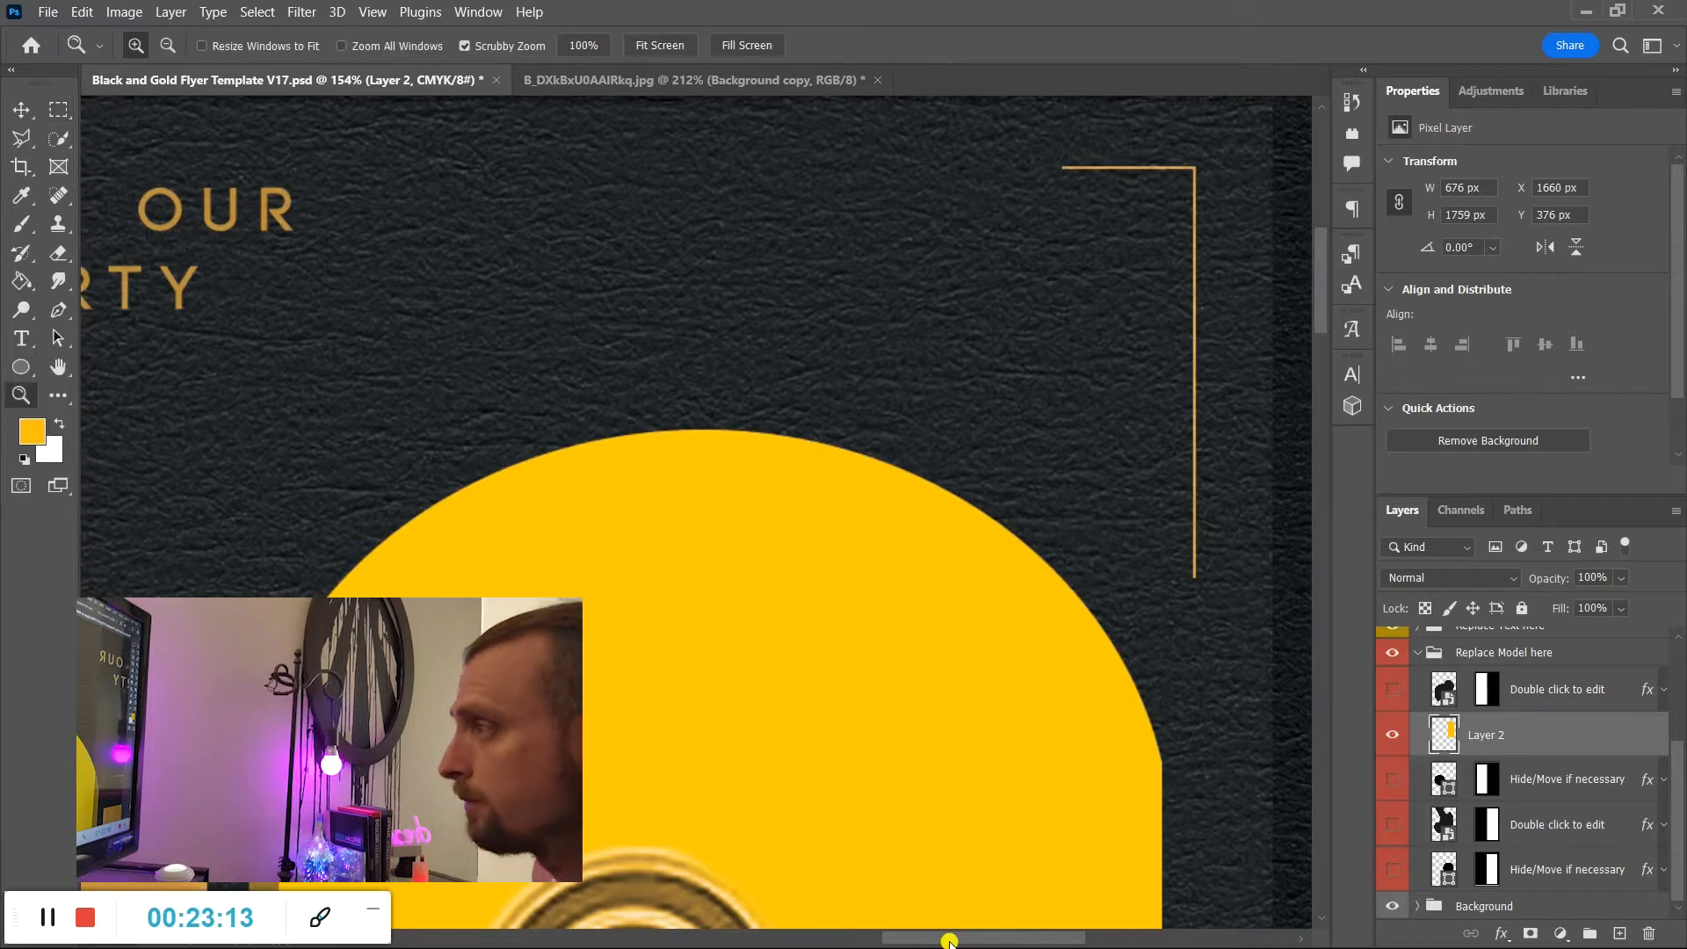
pyautogui.moveTo(835, 776); pyautogui.dragTo(757, 719)
pyautogui.moveTo(806, 761); pyautogui.dragTo(642, 682)
pyautogui.scroll(-2, 784, 703)
pyautogui.scroll(-3, 785, 705)
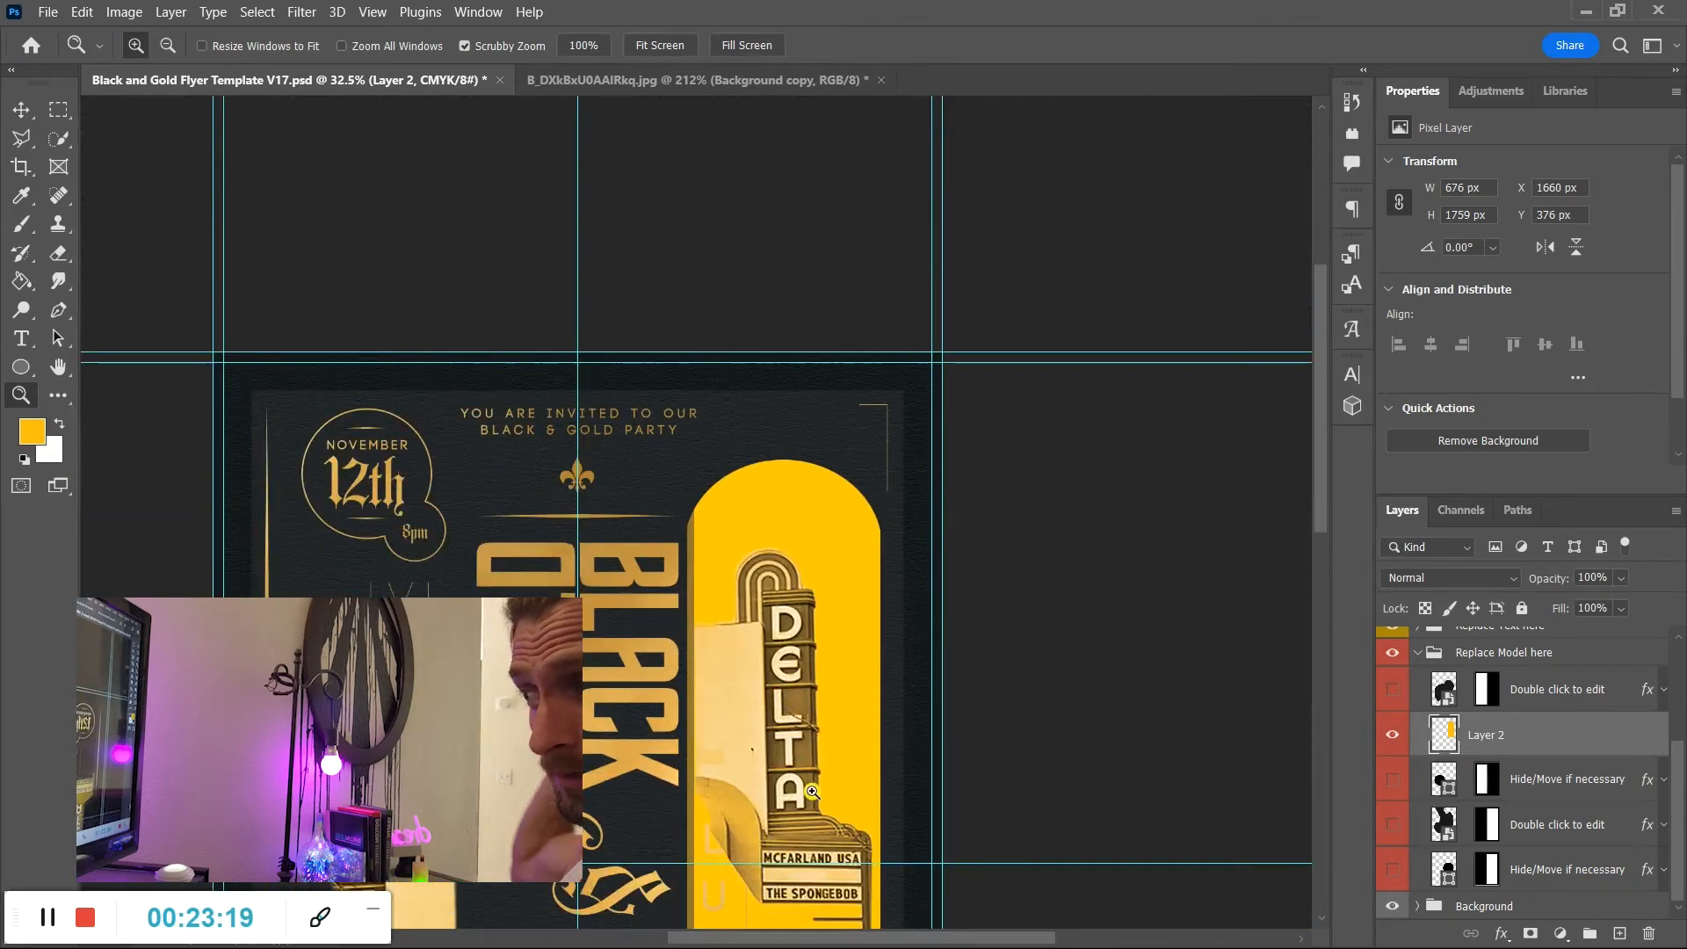
pyautogui.scroll(-1, 1030, 674)
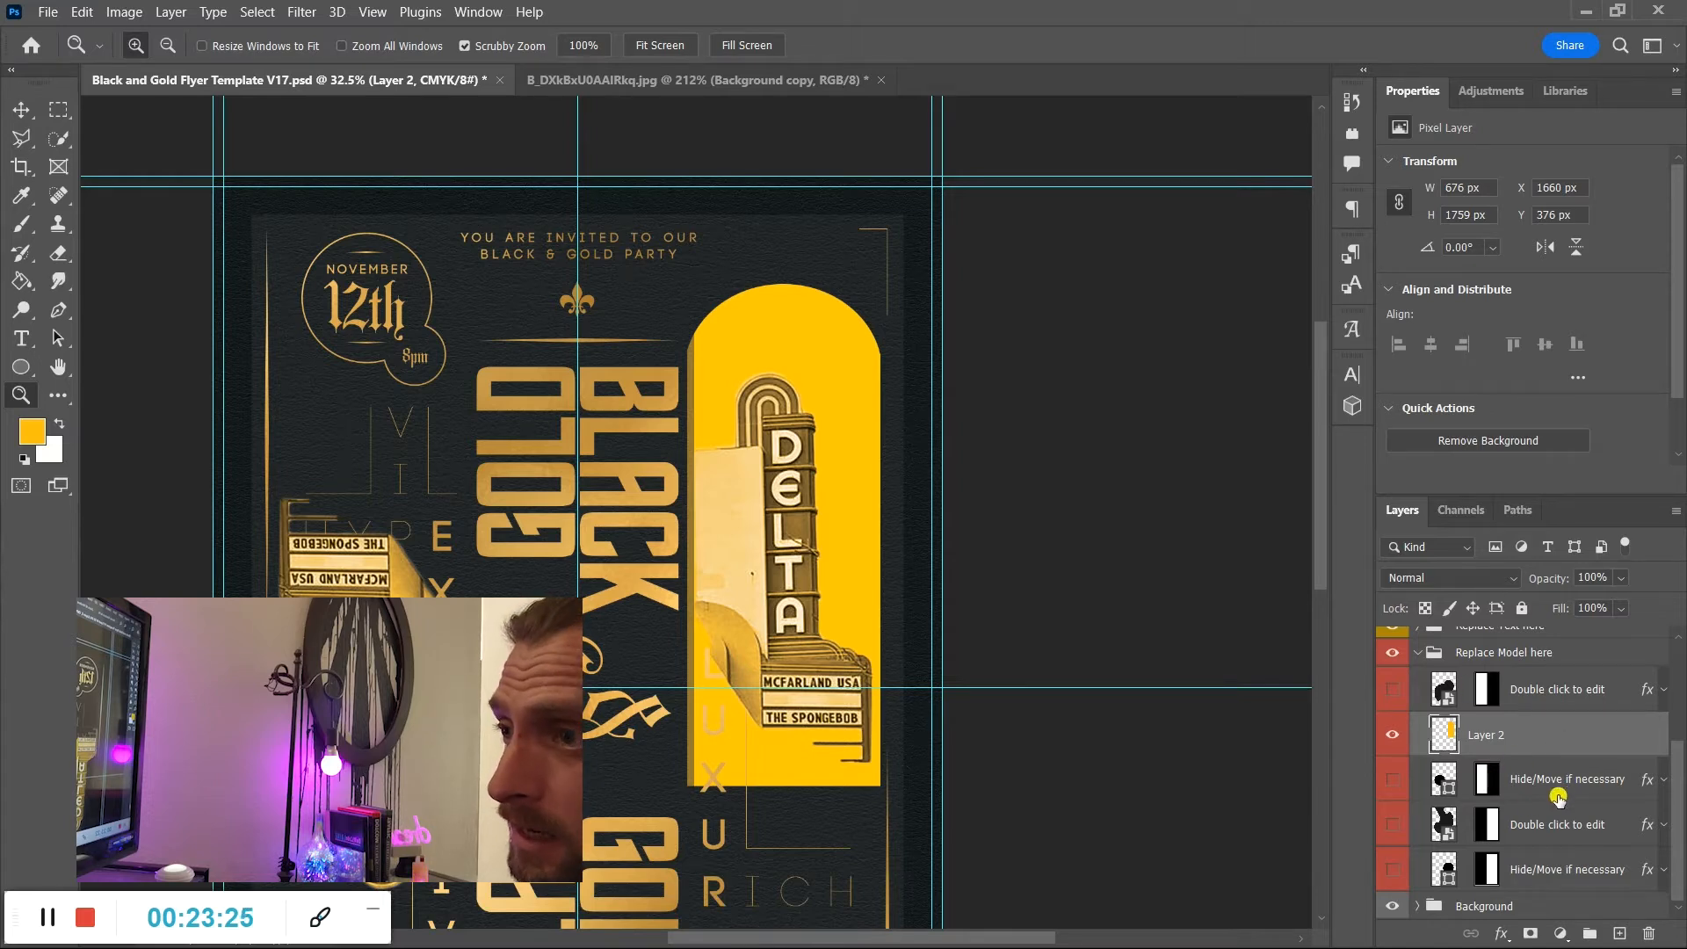
pyautogui.rightClick(1553, 729)
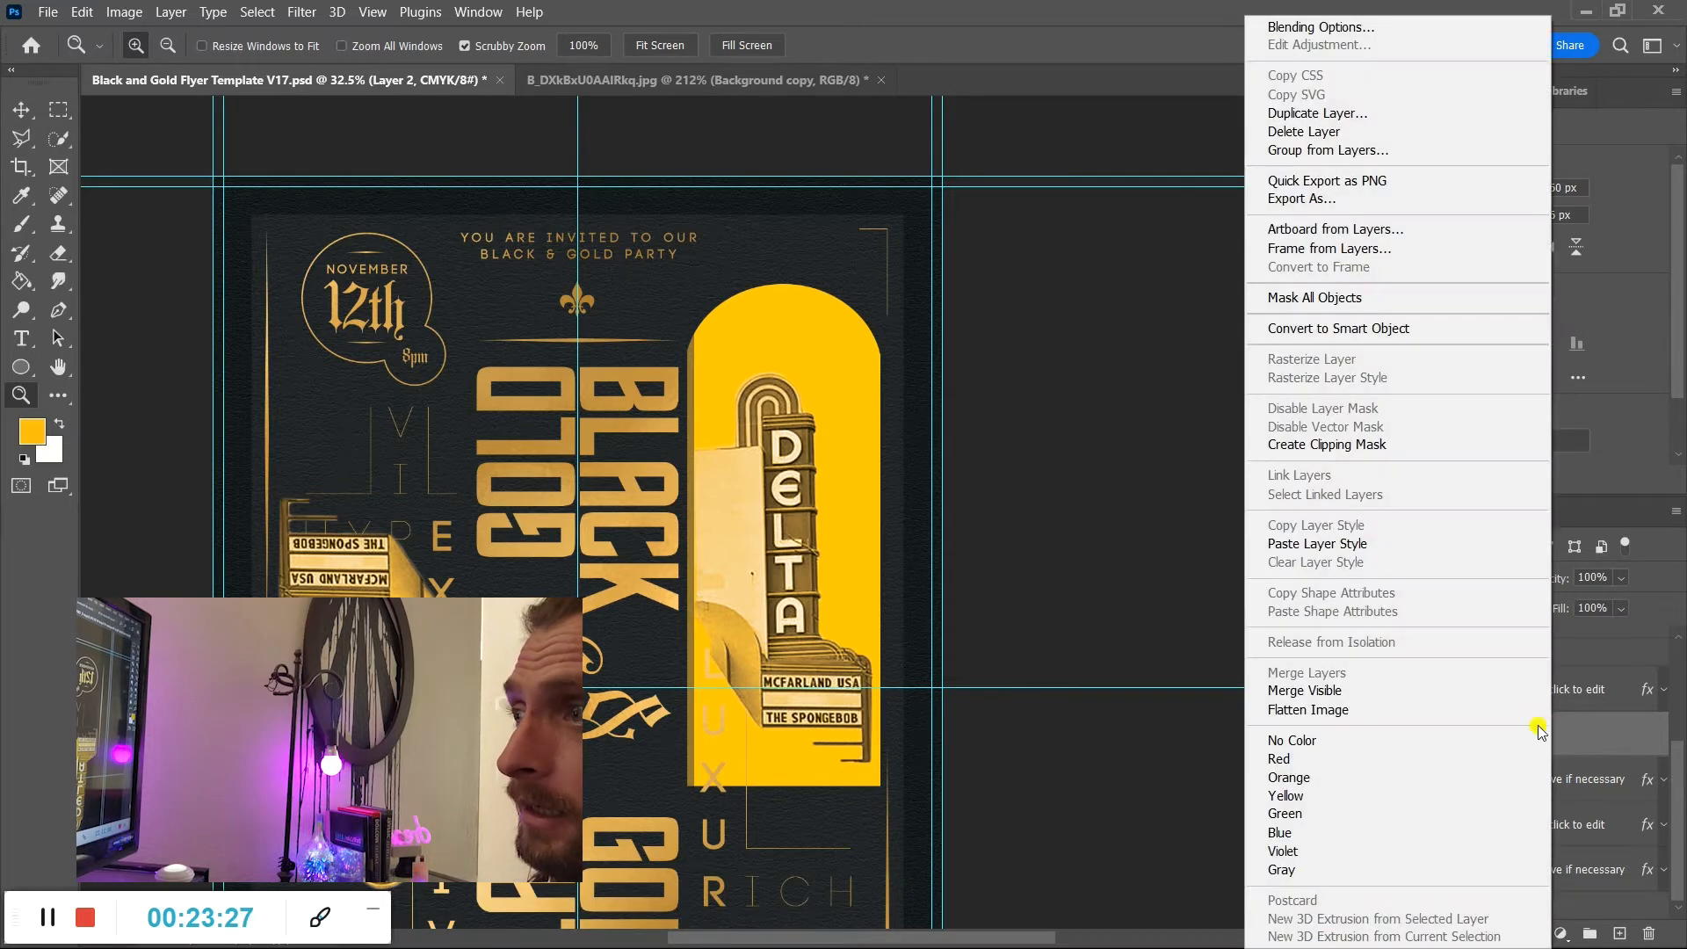
pyautogui.click(1322, 544)
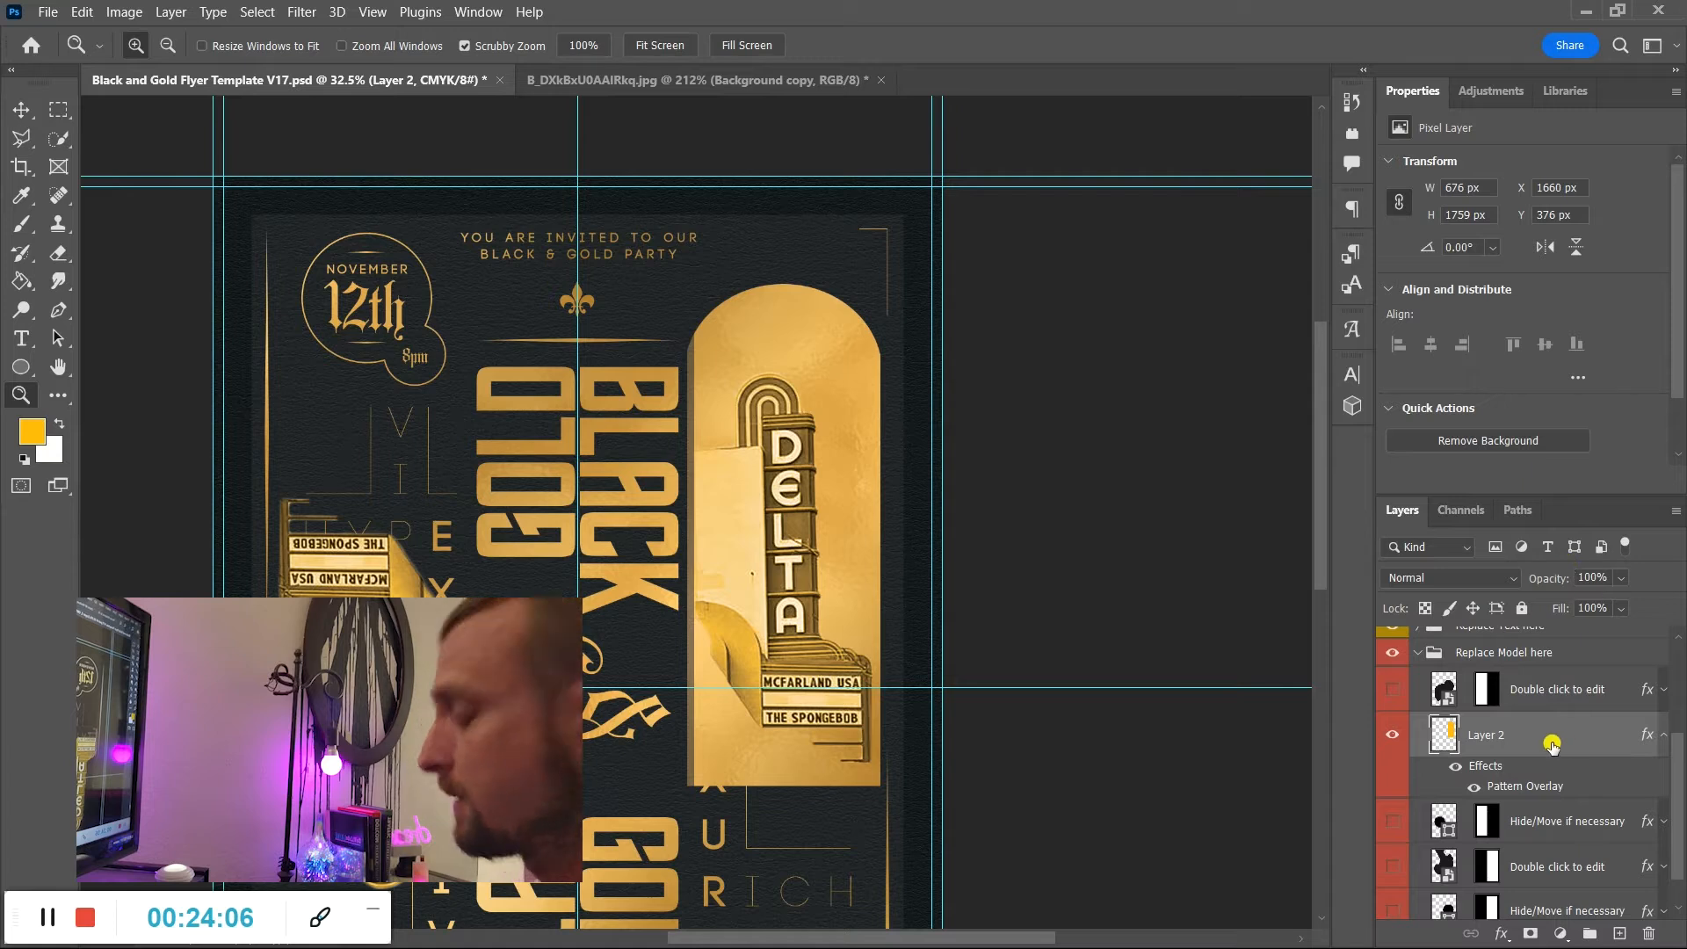
# Scale the gold arch to 81.66% width and 90.96% height, pulling in its right and bottom edges.
pyautogui.hotkey('ctrl', 't')
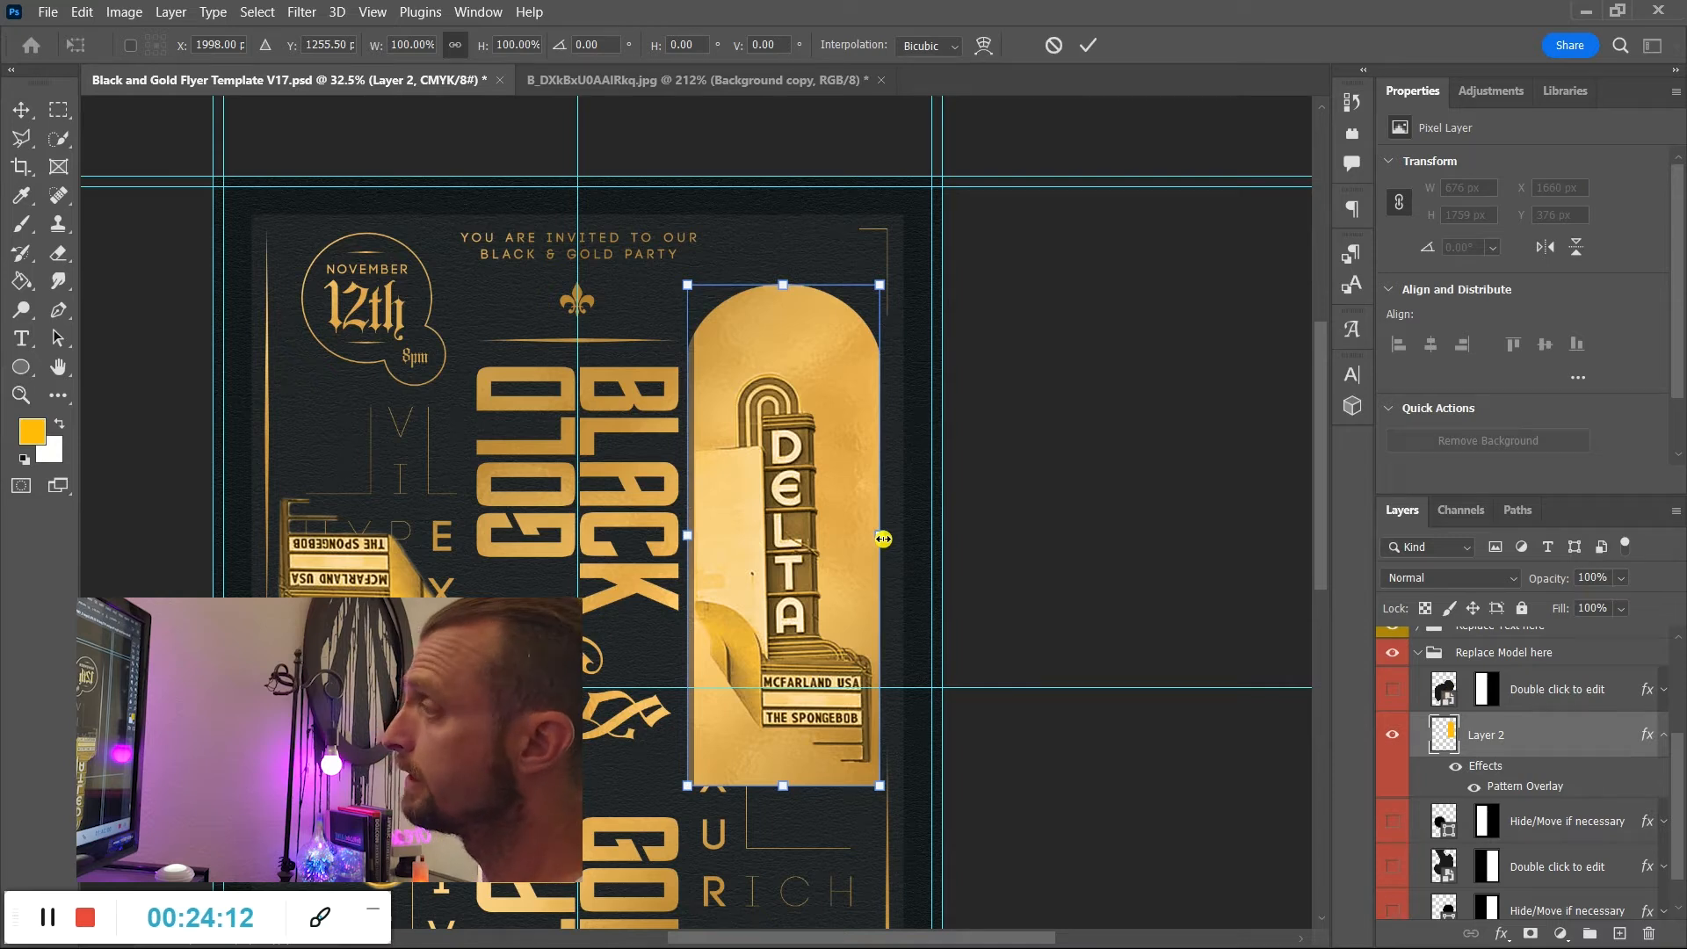
pyautogui.moveTo(883, 539); pyautogui.dragTo(842, 535)
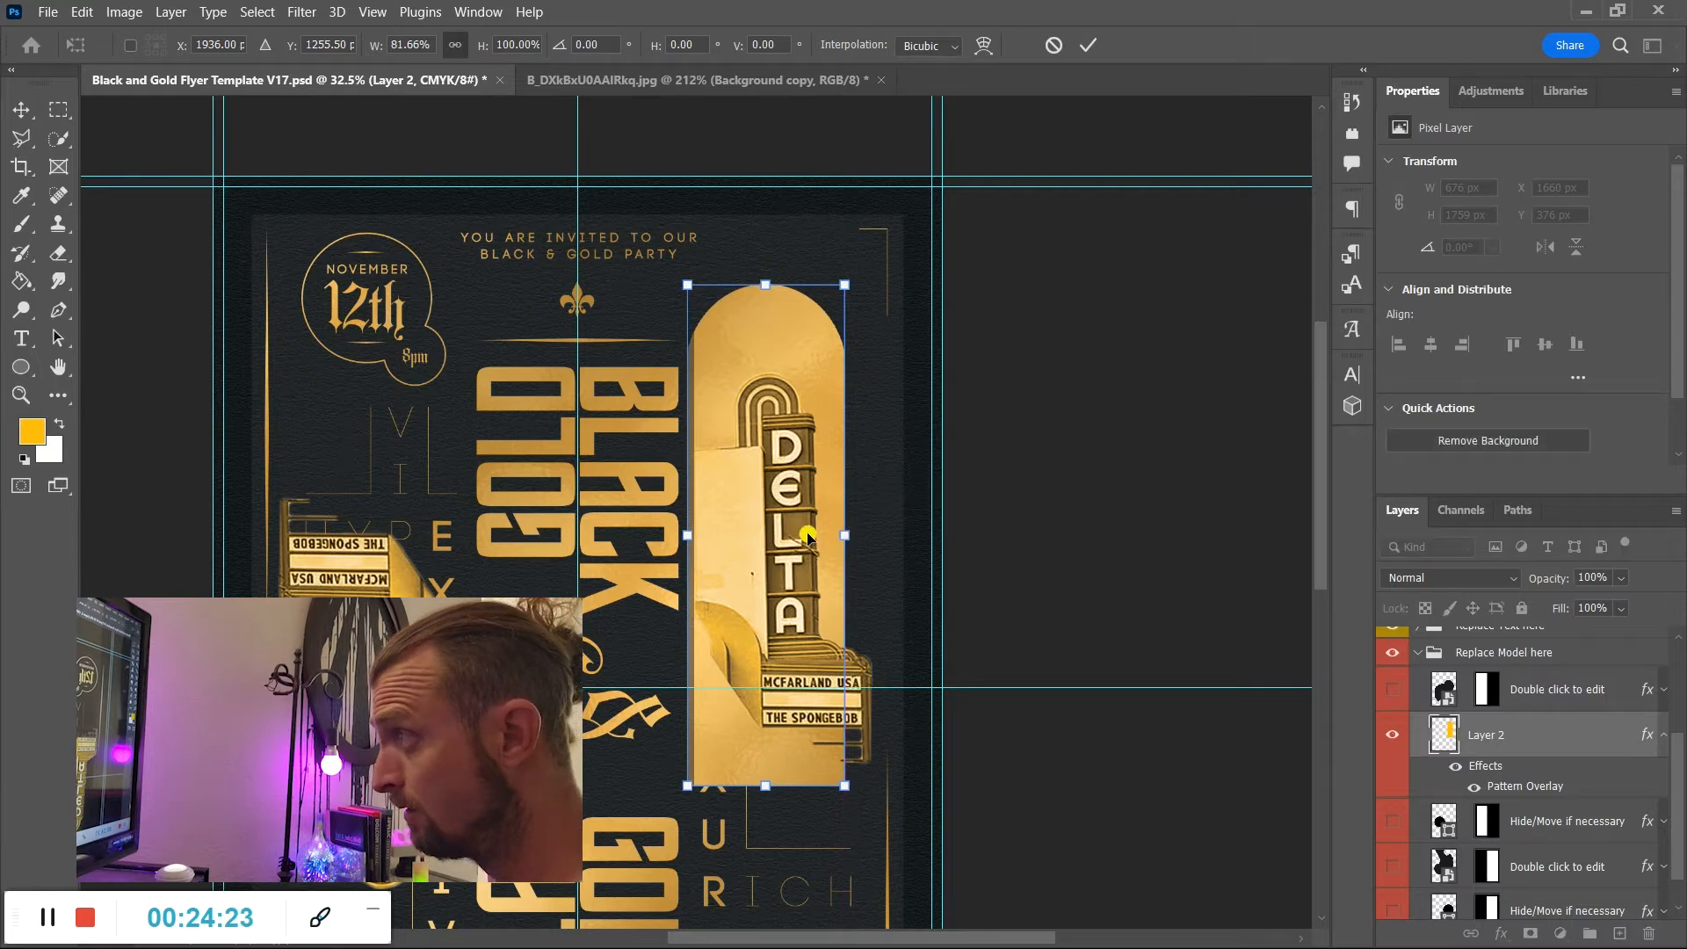
pyautogui.moveTo(845, 535)
pyautogui.mouseDown()
pyautogui.moveTo(826, 538)
pyautogui.moveTo(845, 536)
pyautogui.mouseUp()
pyautogui.moveTo(762, 786); pyautogui.dragTo(768, 734)
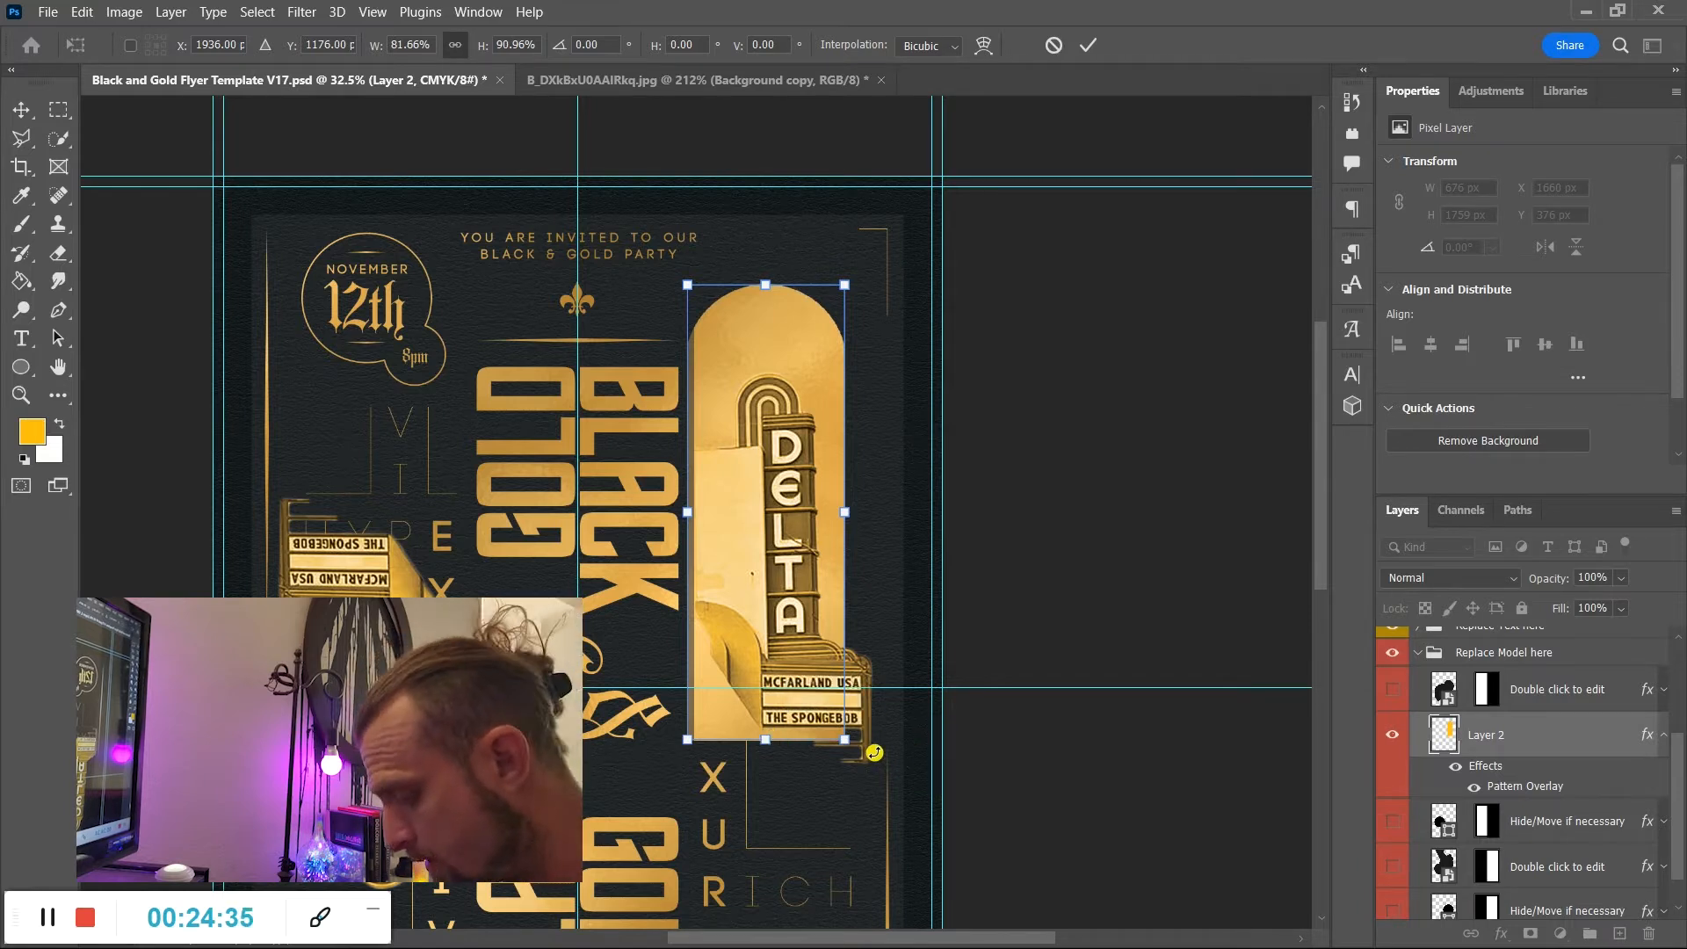
pyautogui.press('Return')
# Reduce the arch's height to 97.25% by raising its bottom edge to the underside of the THE SPONGEBOB marquee panel.
pyautogui.press('z')
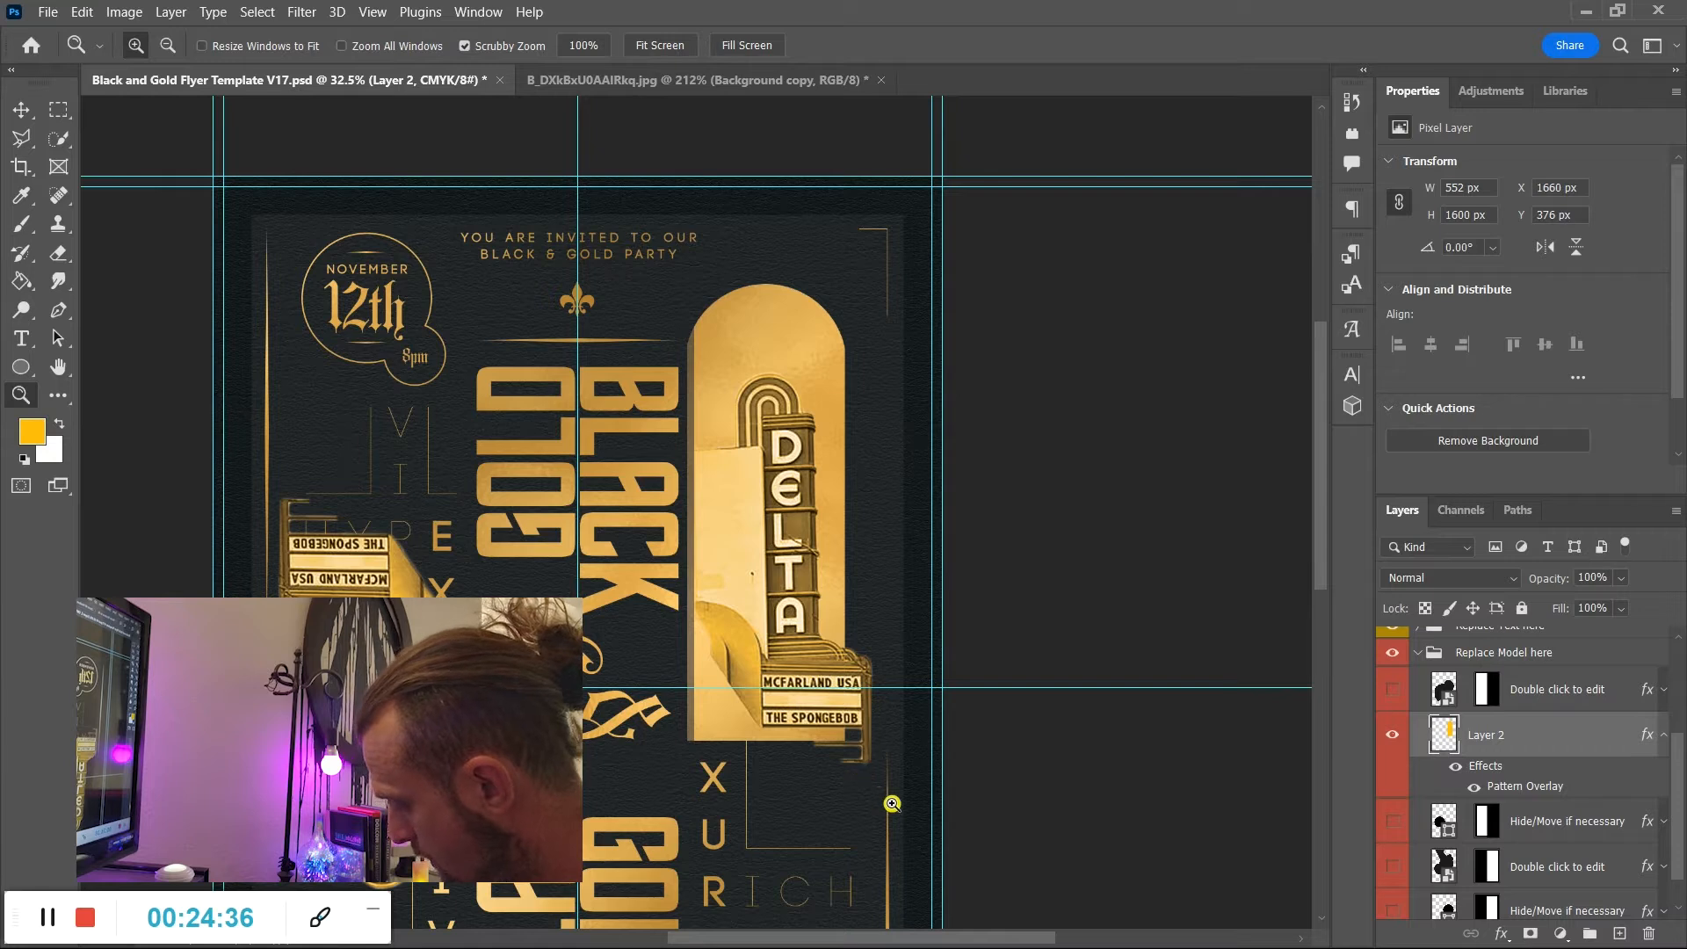
pyautogui.moveTo(869, 733); pyautogui.dragTo(905, 794)
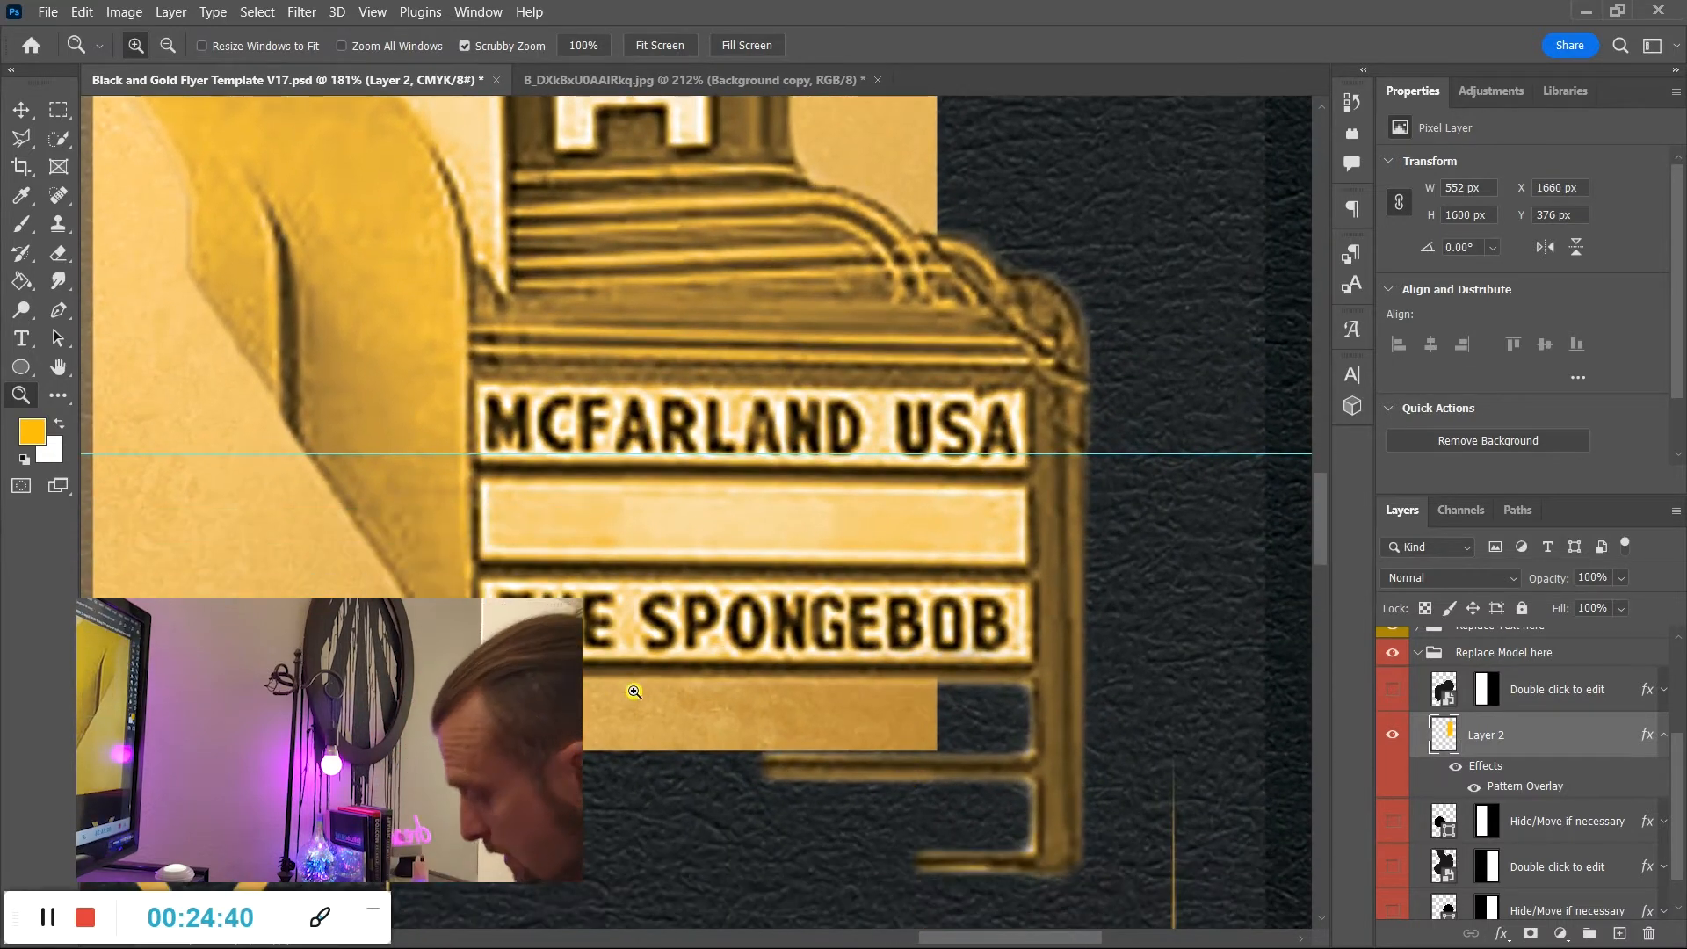
pyautogui.moveTo(651, 700); pyautogui.dragTo(668, 708)
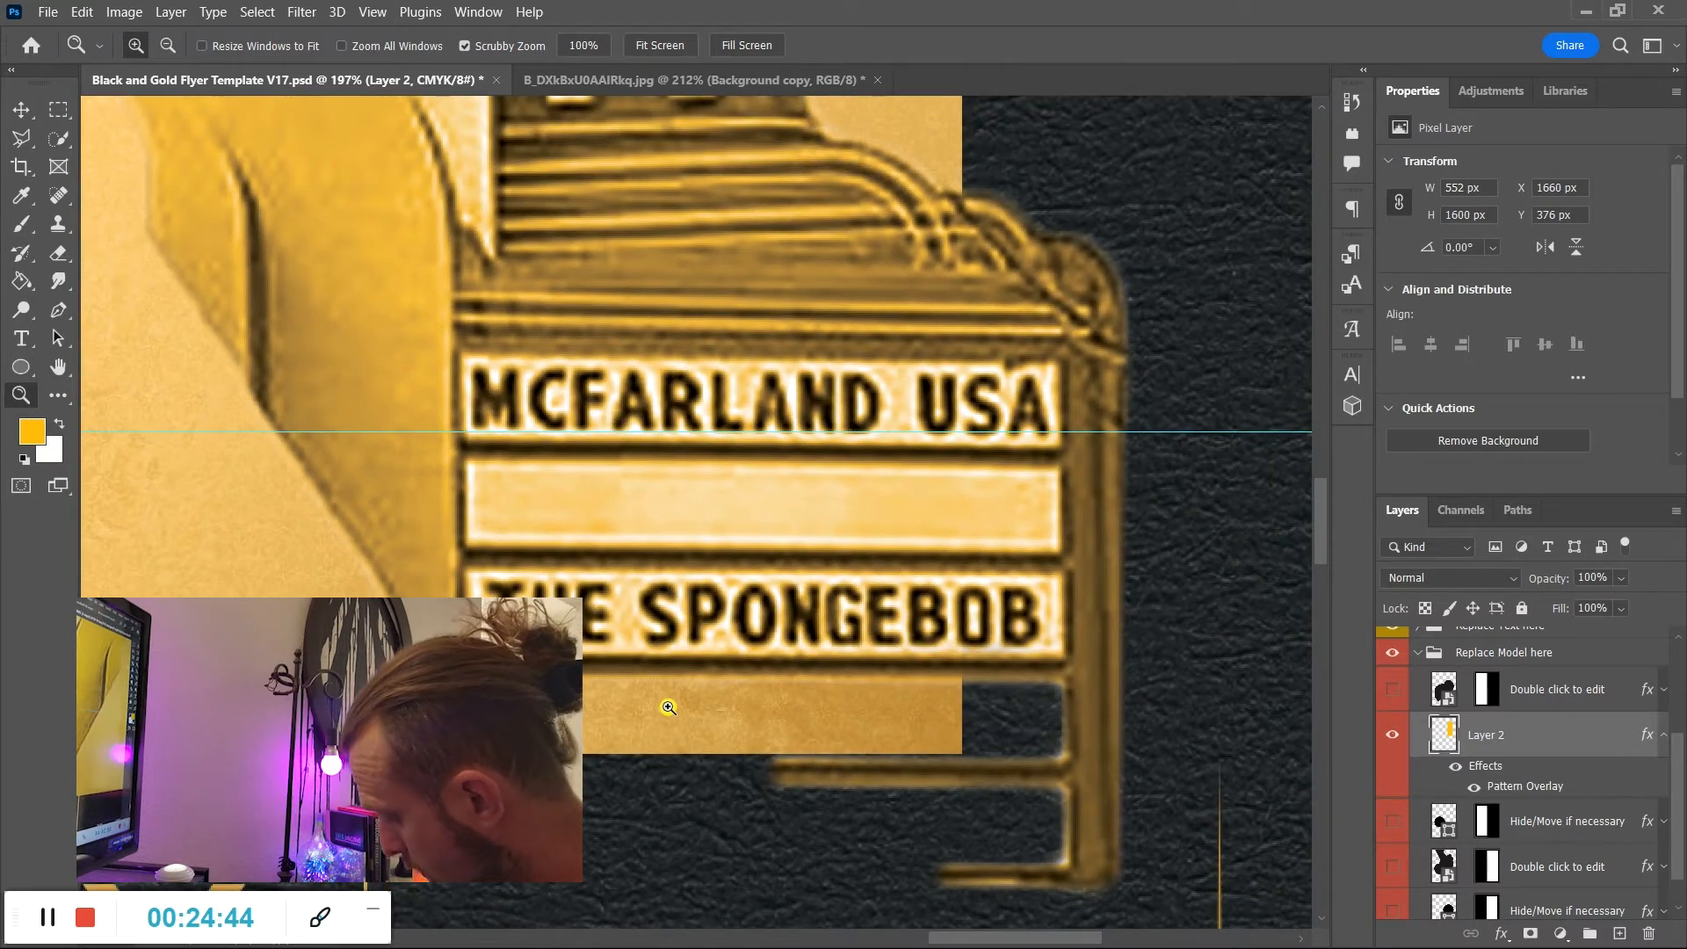
pyautogui.hotkey('ctrl', 't')
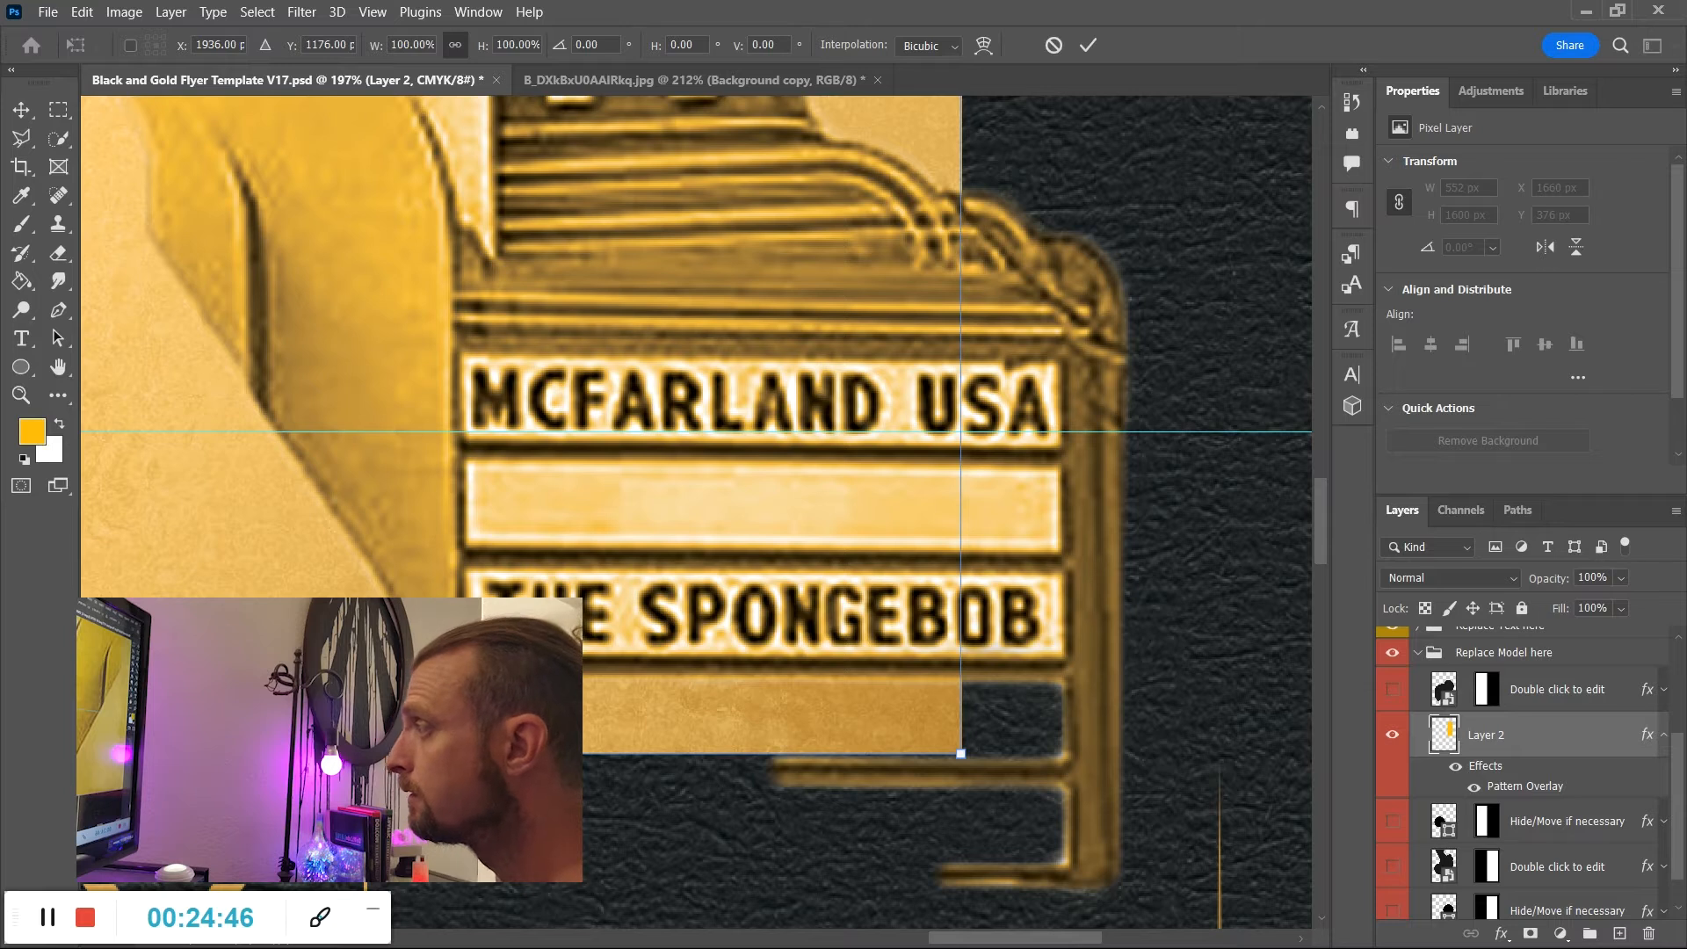
pyautogui.moveTo(485, 754); pyautogui.dragTo(485, 677)
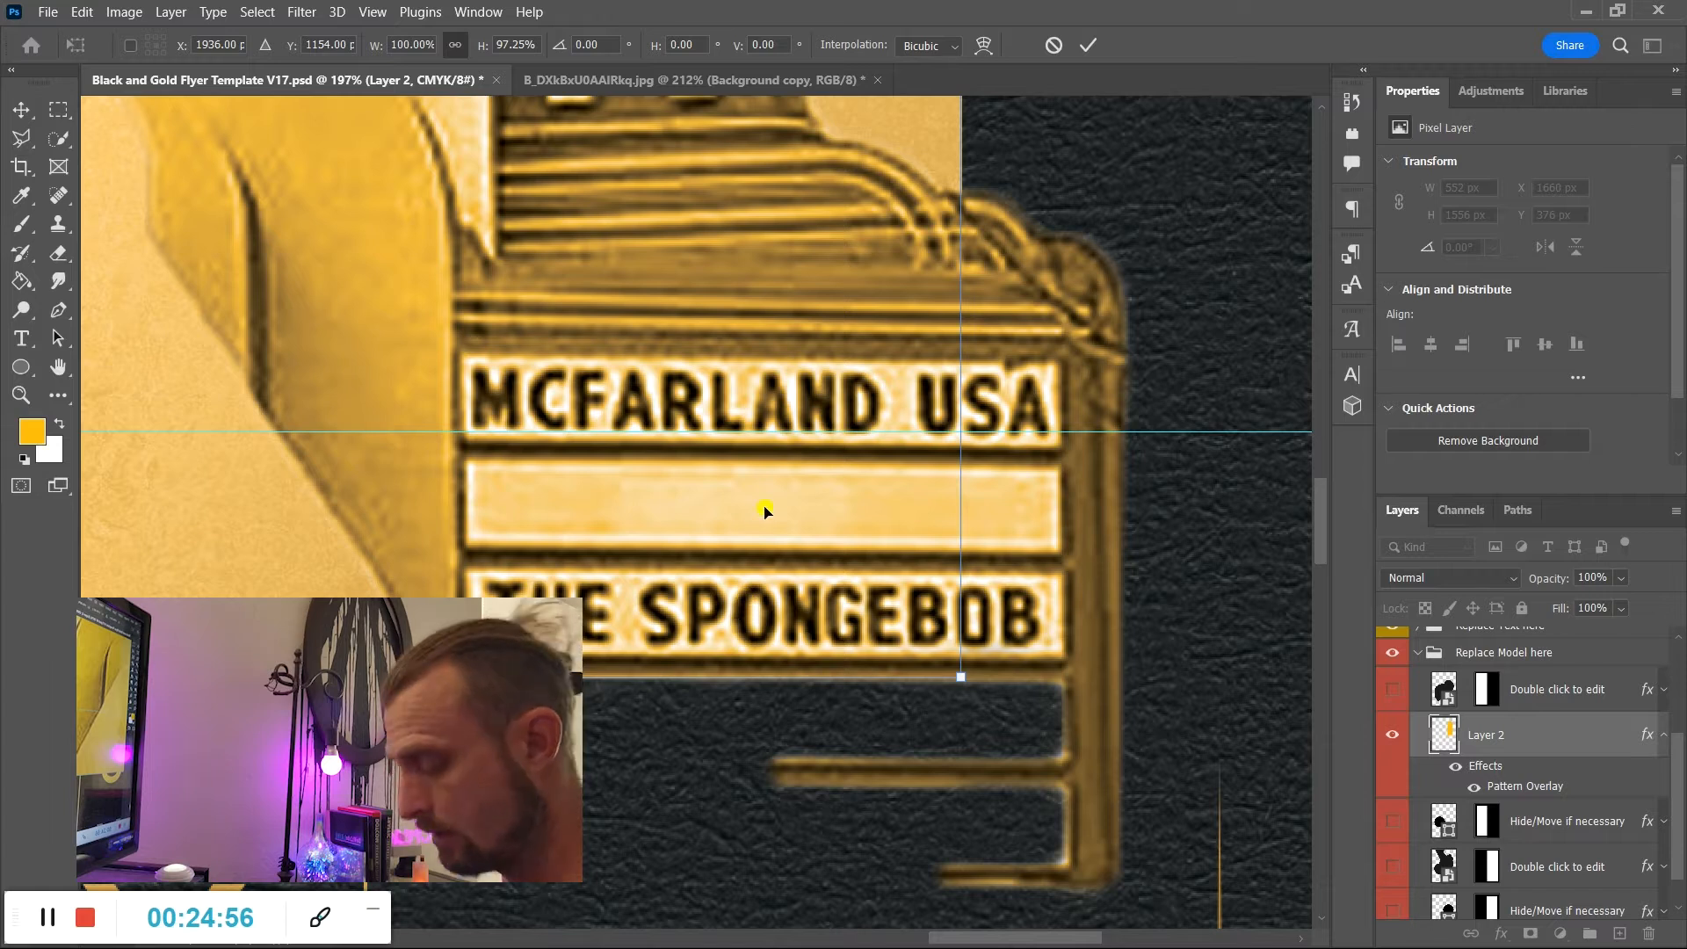
pyautogui.press('Return')
# Scale the arch to 80.98% width and 84.13% height, lowering its top and moving its left edge inward.
pyautogui.press('z')
pyautogui.moveTo(765, 507); pyautogui.dragTo(671, 464)
pyautogui.scroll(3, 671, 464)
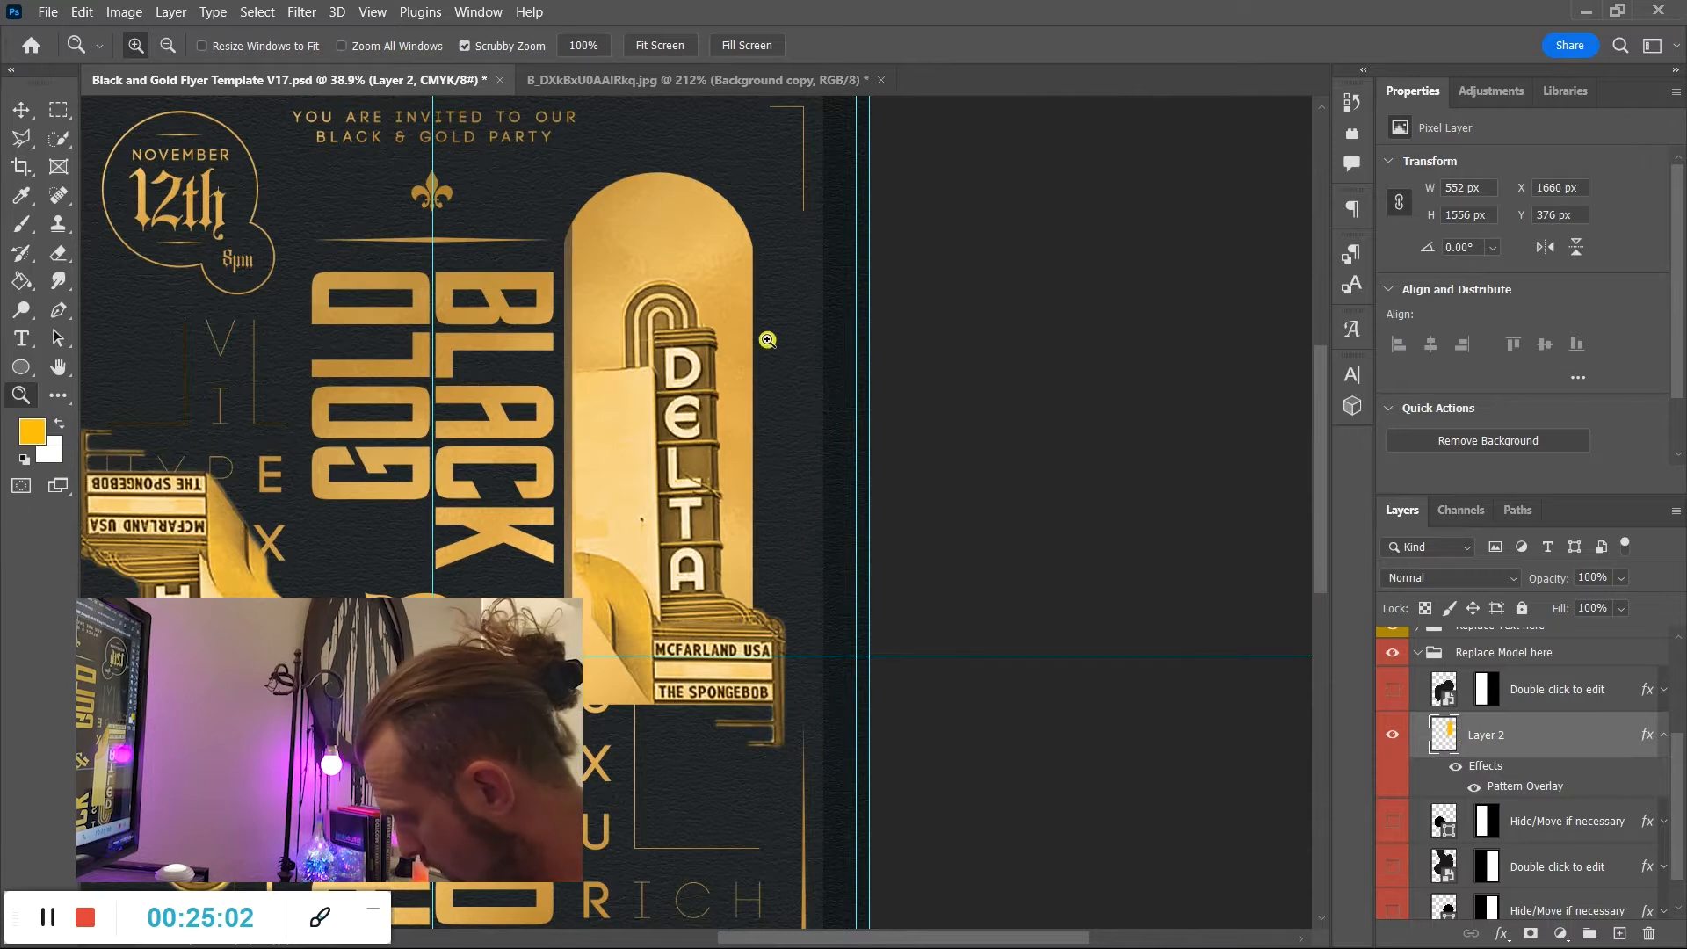
pyautogui.hotkey('ctrl', 't')
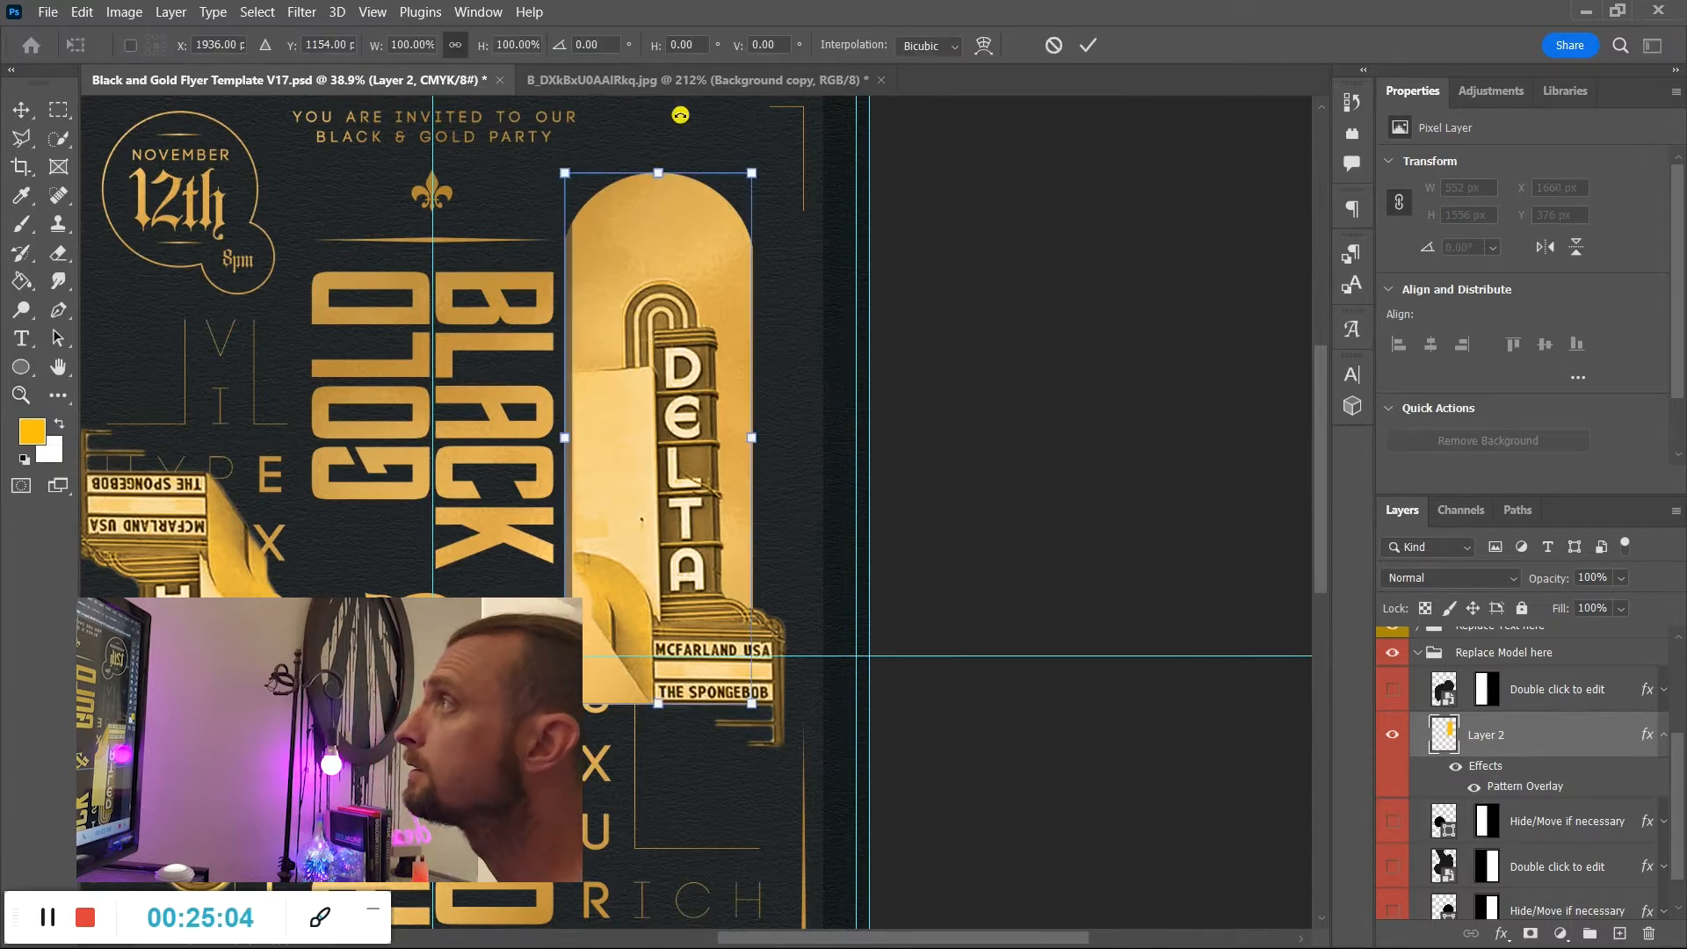
pyautogui.press('capslock')
pyautogui.press('capslock')
pyautogui.moveTo(660, 173); pyautogui.dragTo(659, 258)
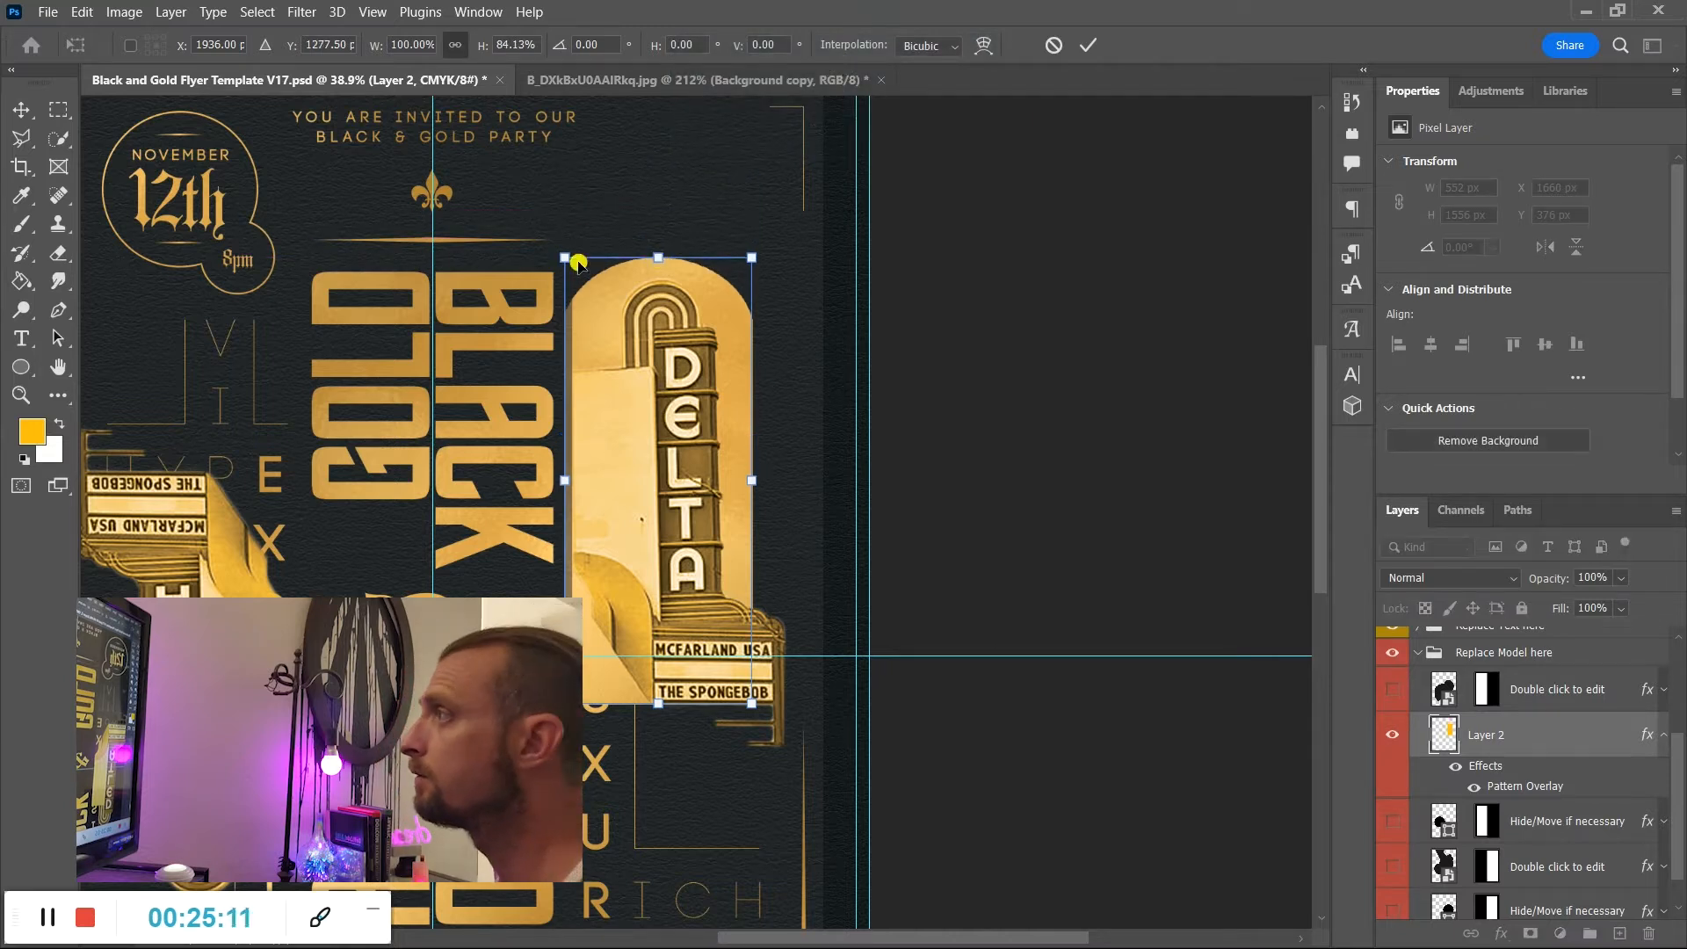
pyautogui.moveTo(569, 481); pyautogui.dragTo(607, 481)
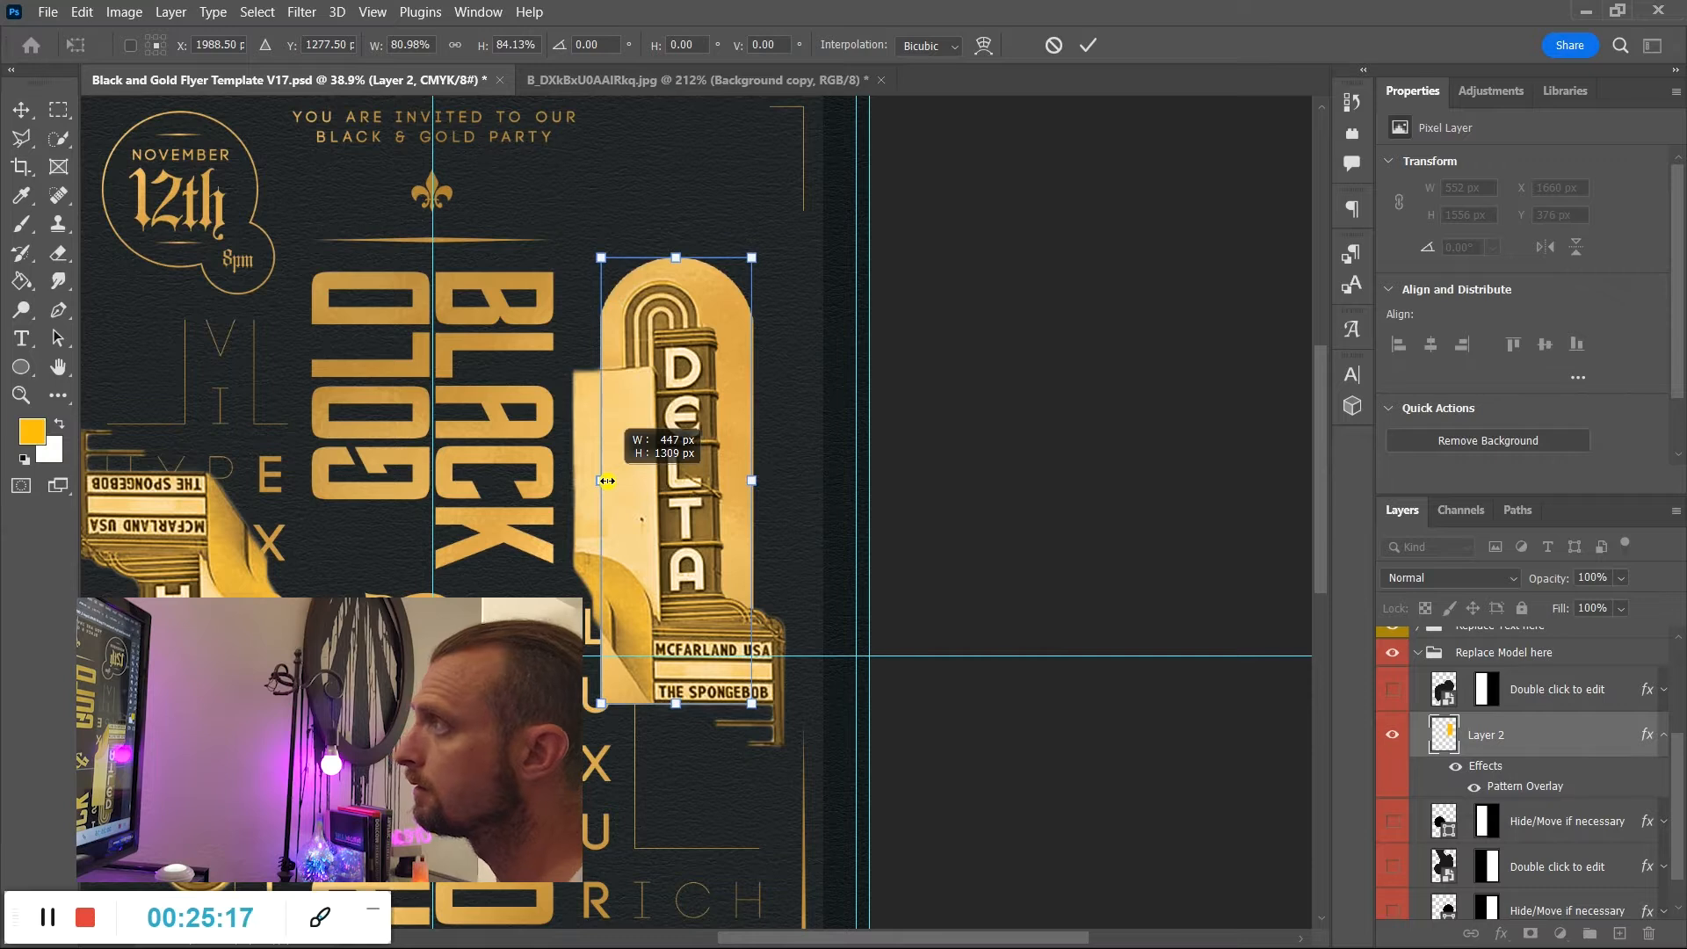
pyautogui.moveTo(608, 481); pyautogui.dragTo(607, 480)
pyautogui.press('Return')
# Try widening the gold arch to 589 px by extending its right edge, and undo the change.
pyautogui.press('z')
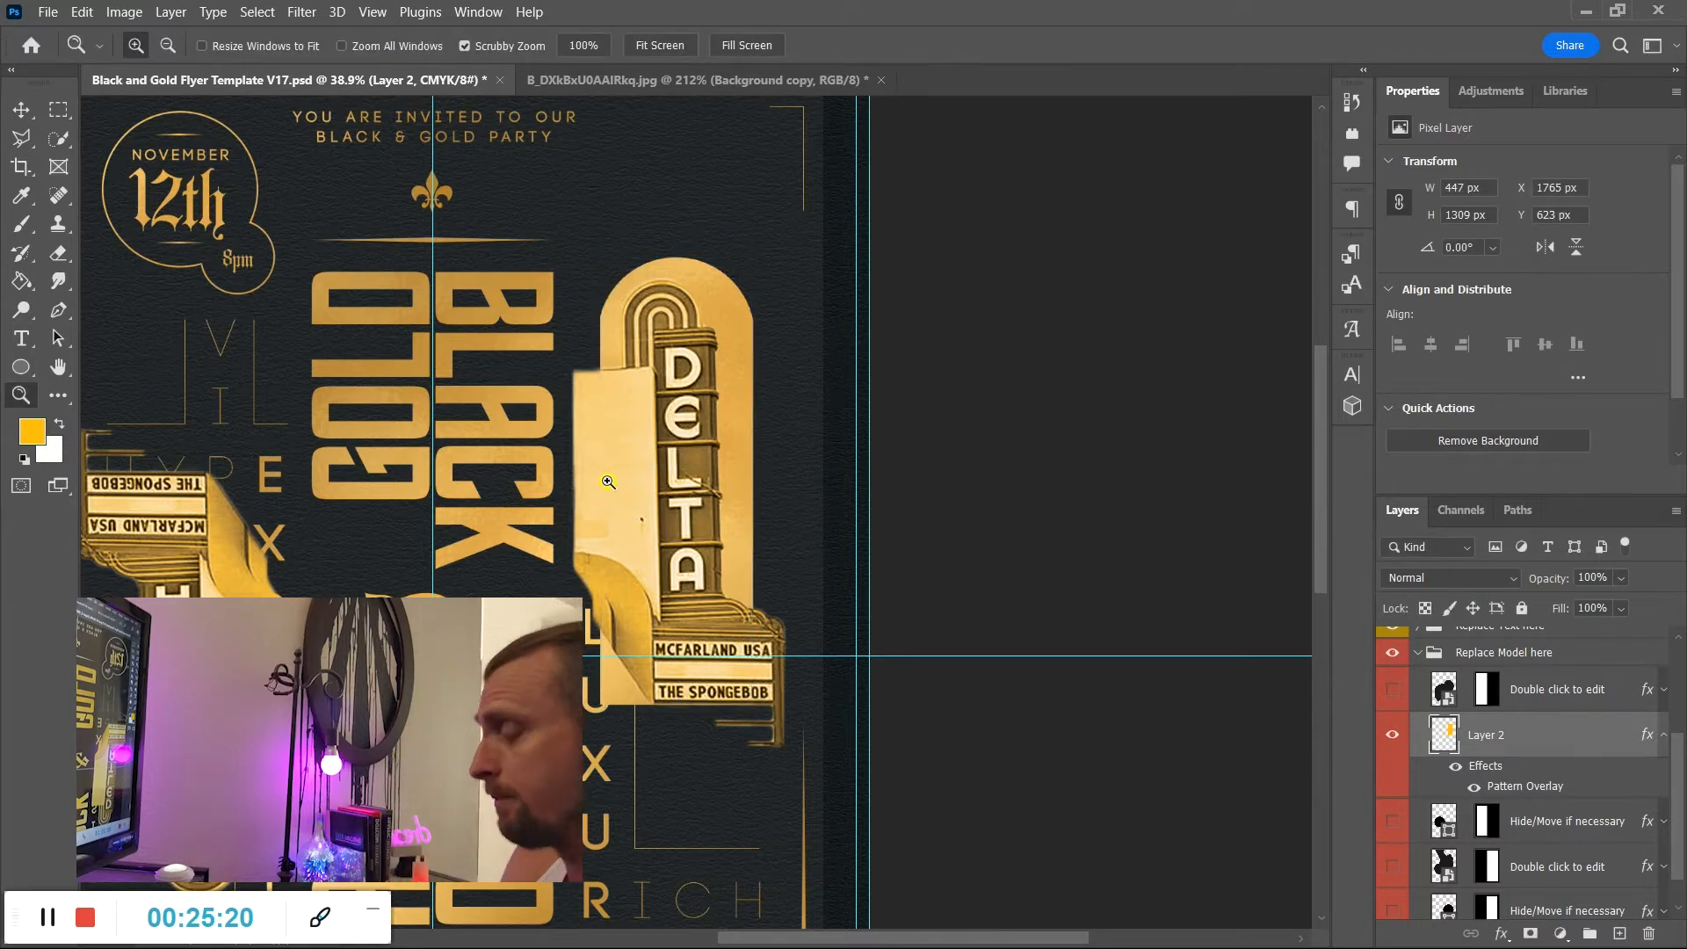
pyautogui.hotkey('ctrl', 't')
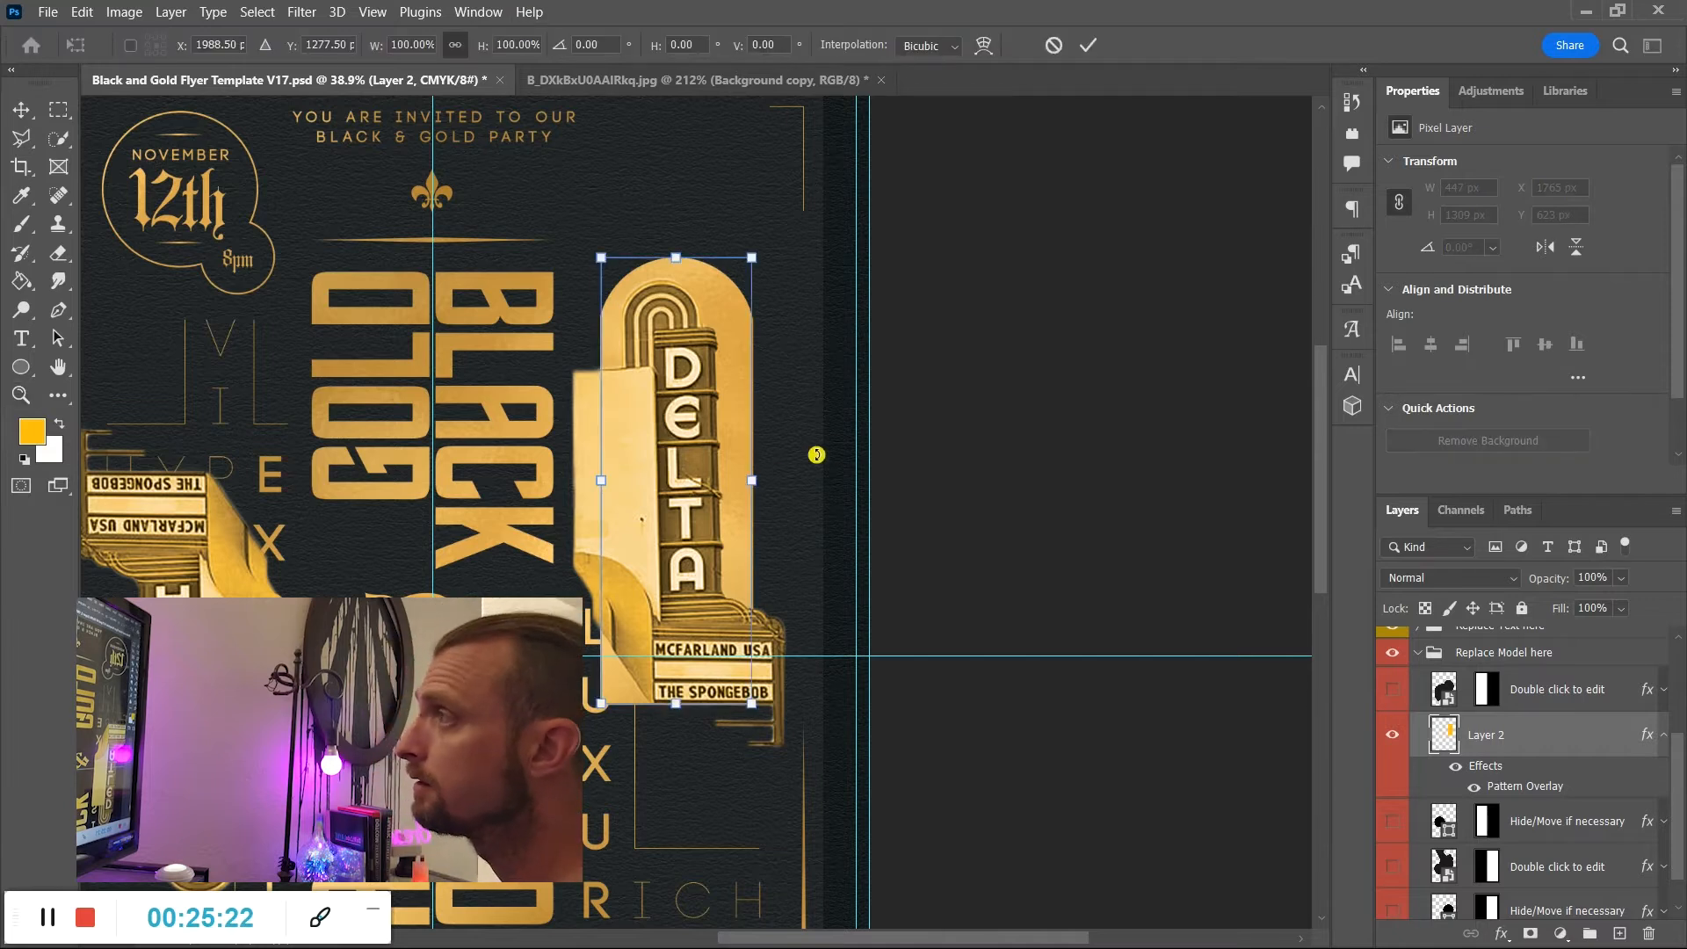
pyautogui.moveTo(753, 481); pyautogui.dragTo(800, 482)
pyautogui.press('Return')
pyautogui.press('z')
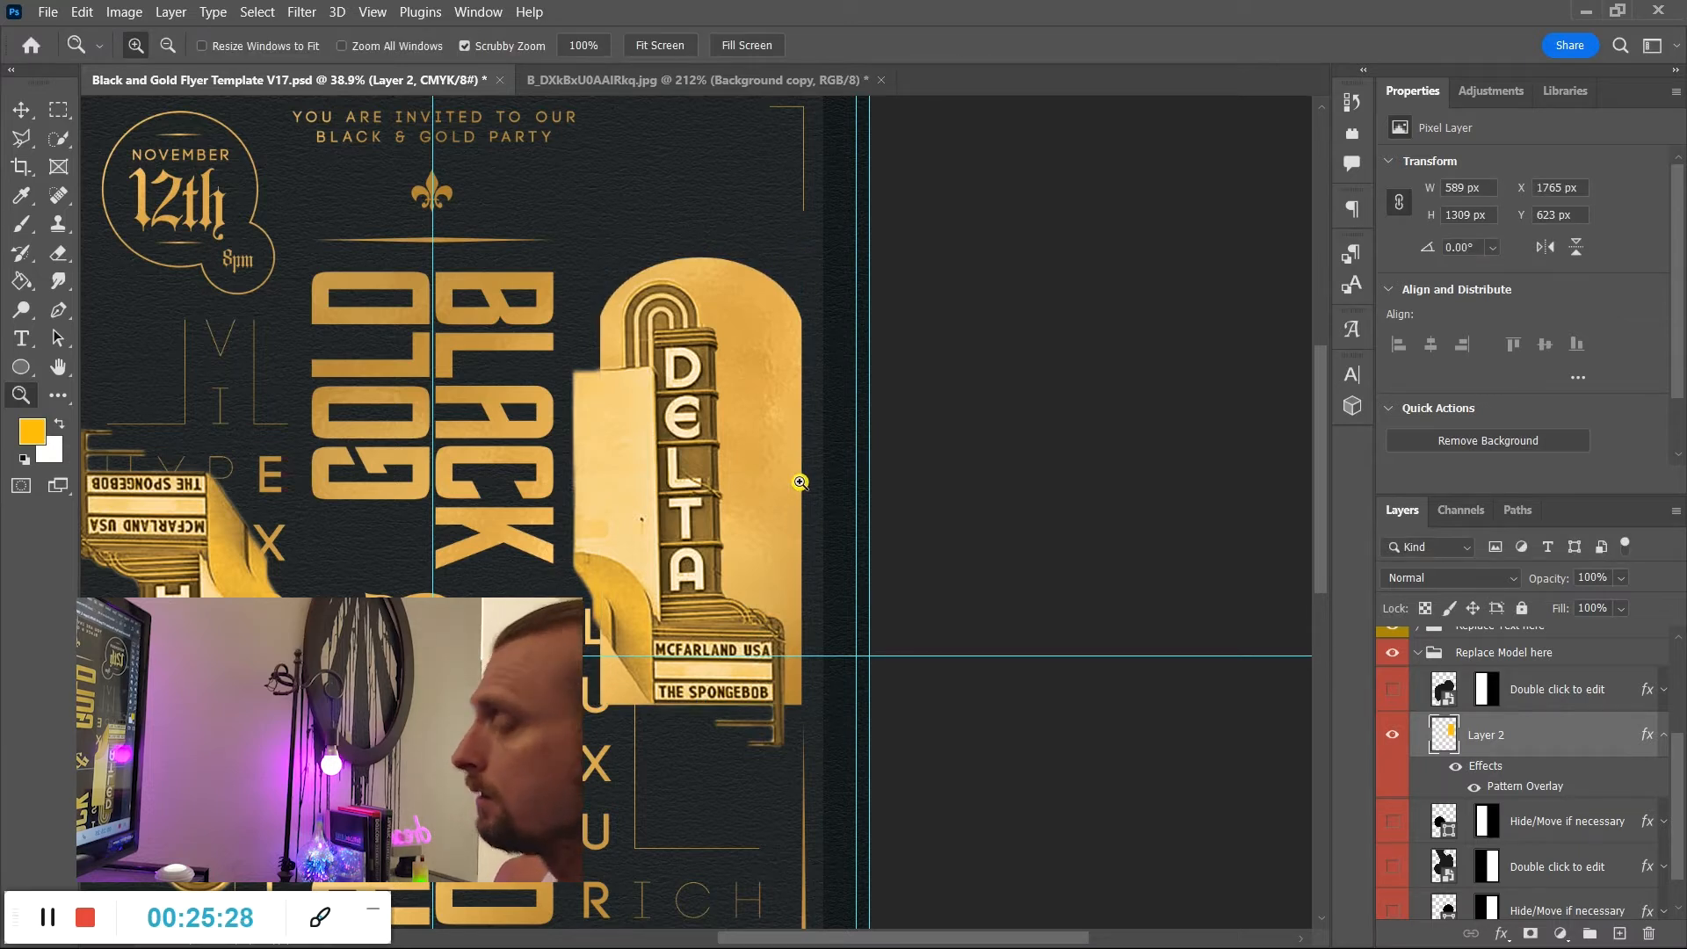
pyautogui.hotkey('ctrl', 'z')
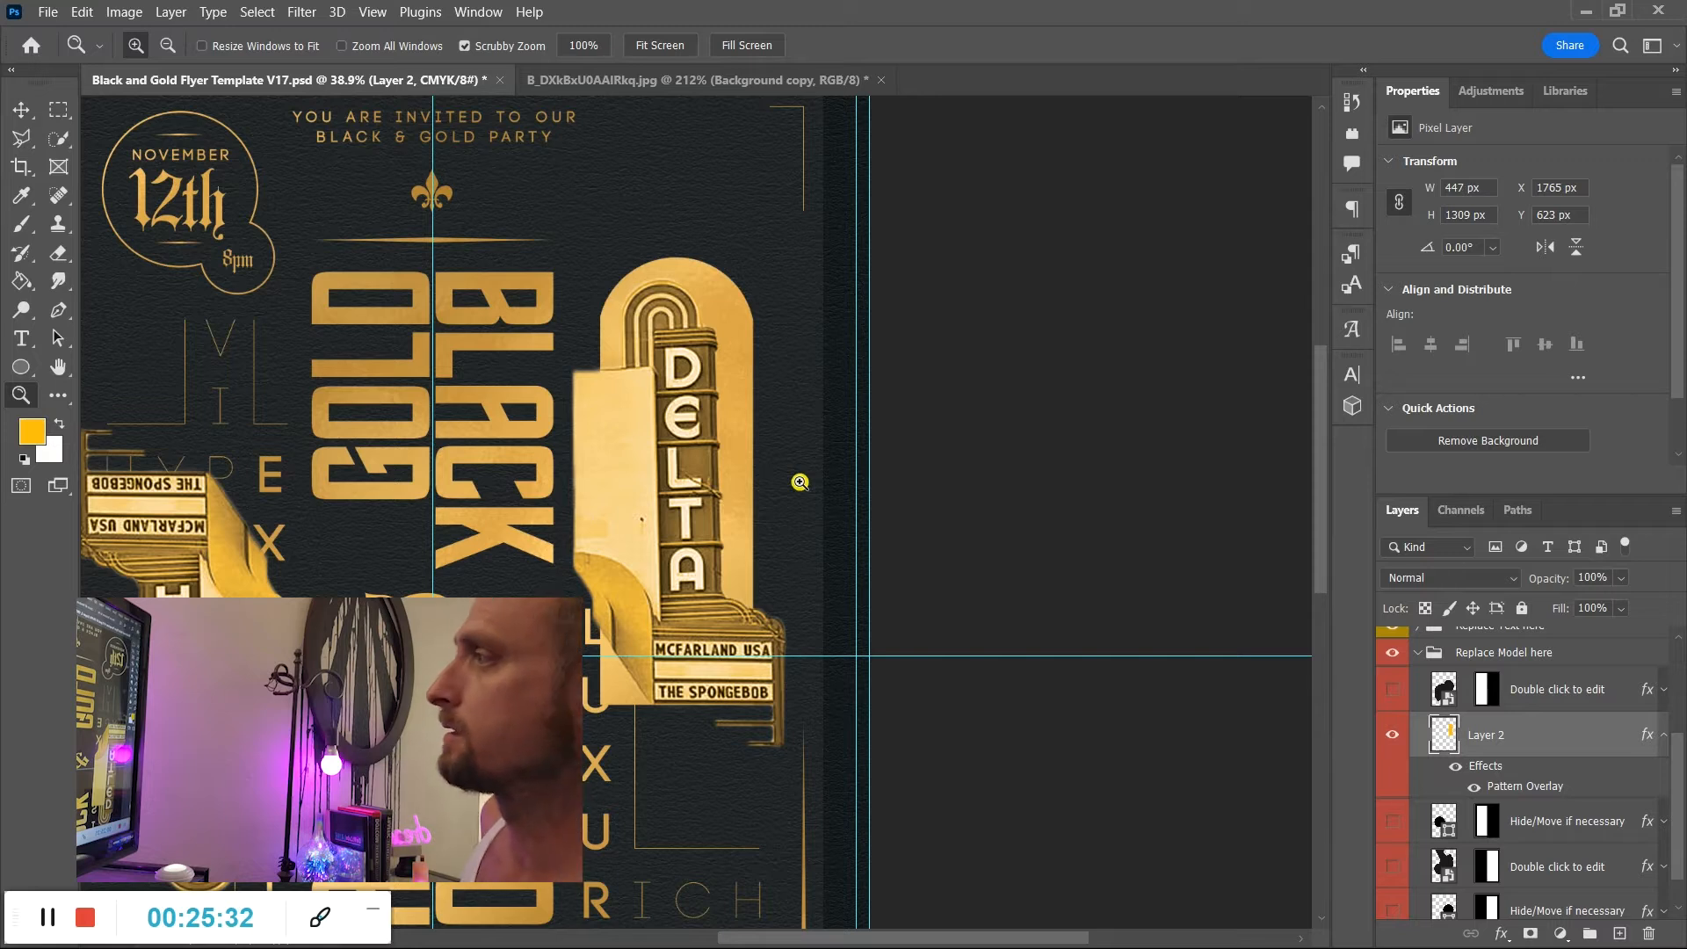
# Marquee-select the dark spot and streak on the right sign's pale panel beside the T, about 28 × 71 px.
pyautogui.moveTo(652, 513); pyautogui.dragTo(805, 599)
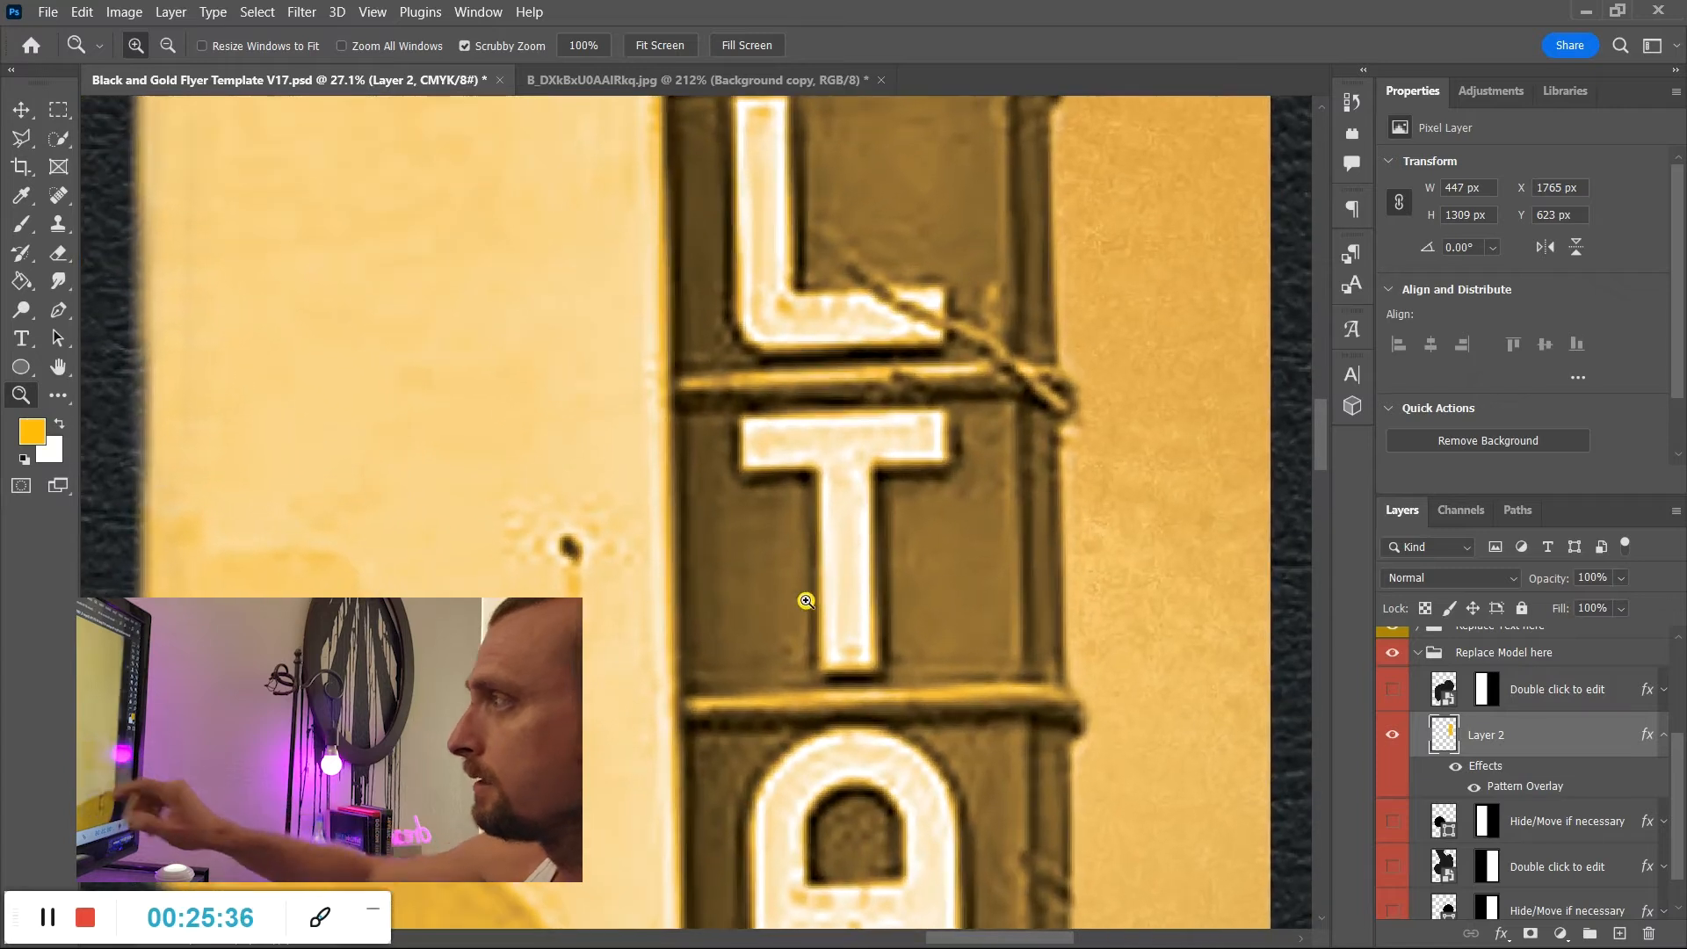
pyautogui.press('m')
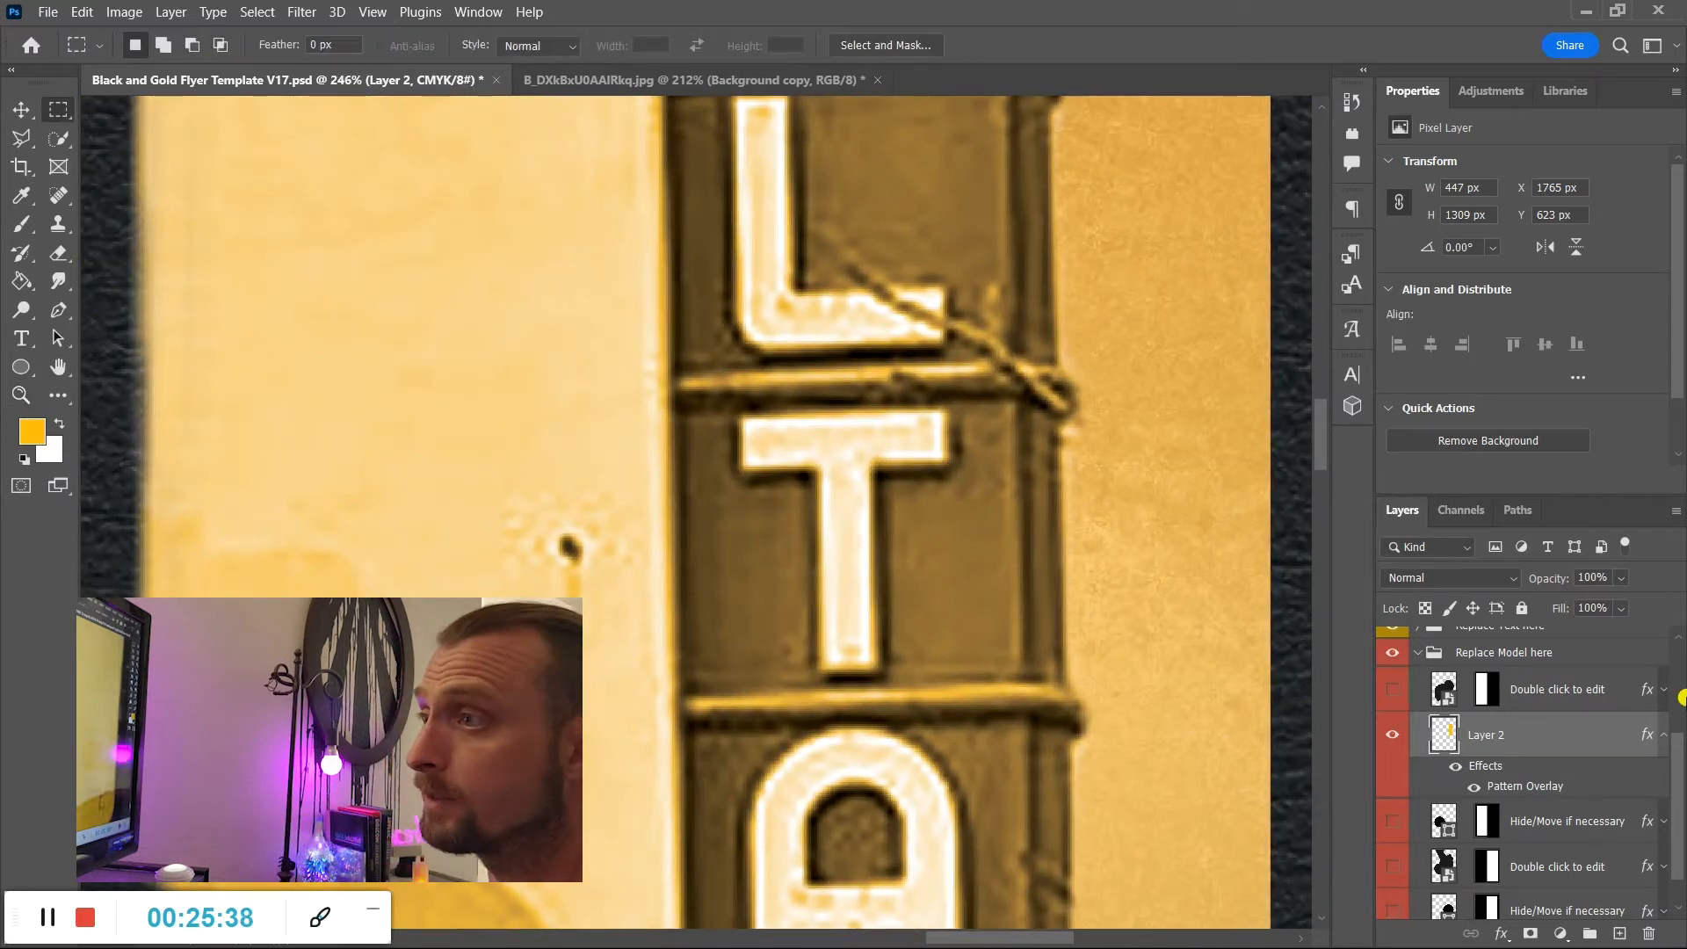
pyautogui.moveTo(539, 513); pyautogui.dragTo(597, 660)
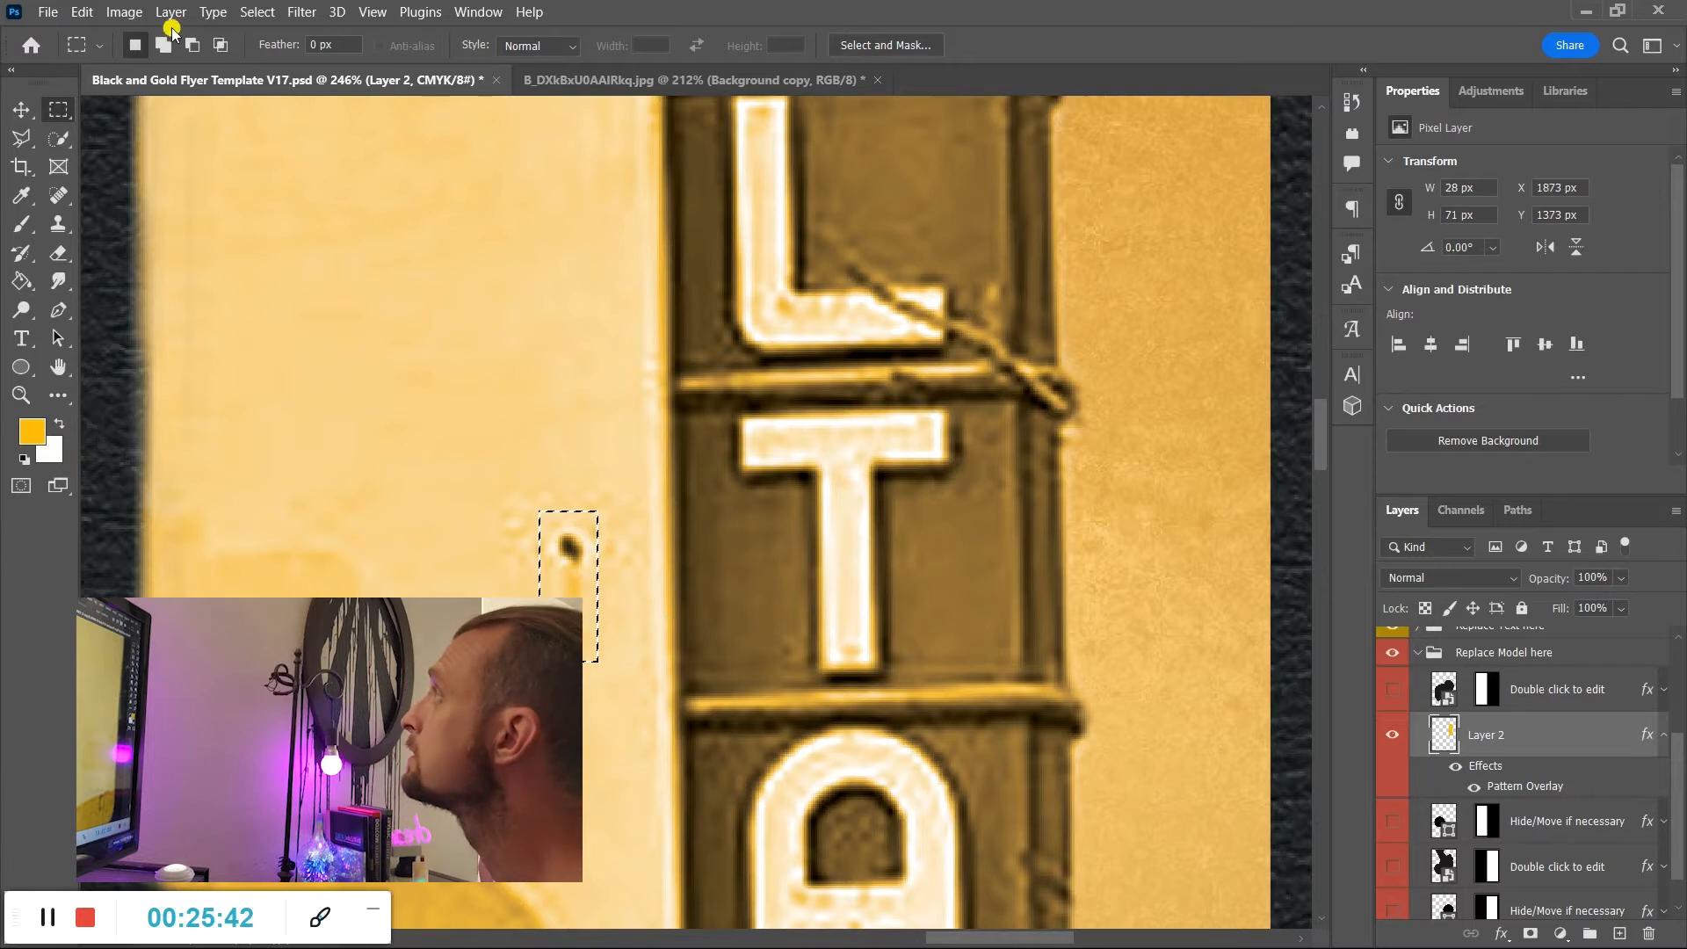
# Try a Content-Aware fill of the selected spot on Layer 2.
pyautogui.click(82, 11)
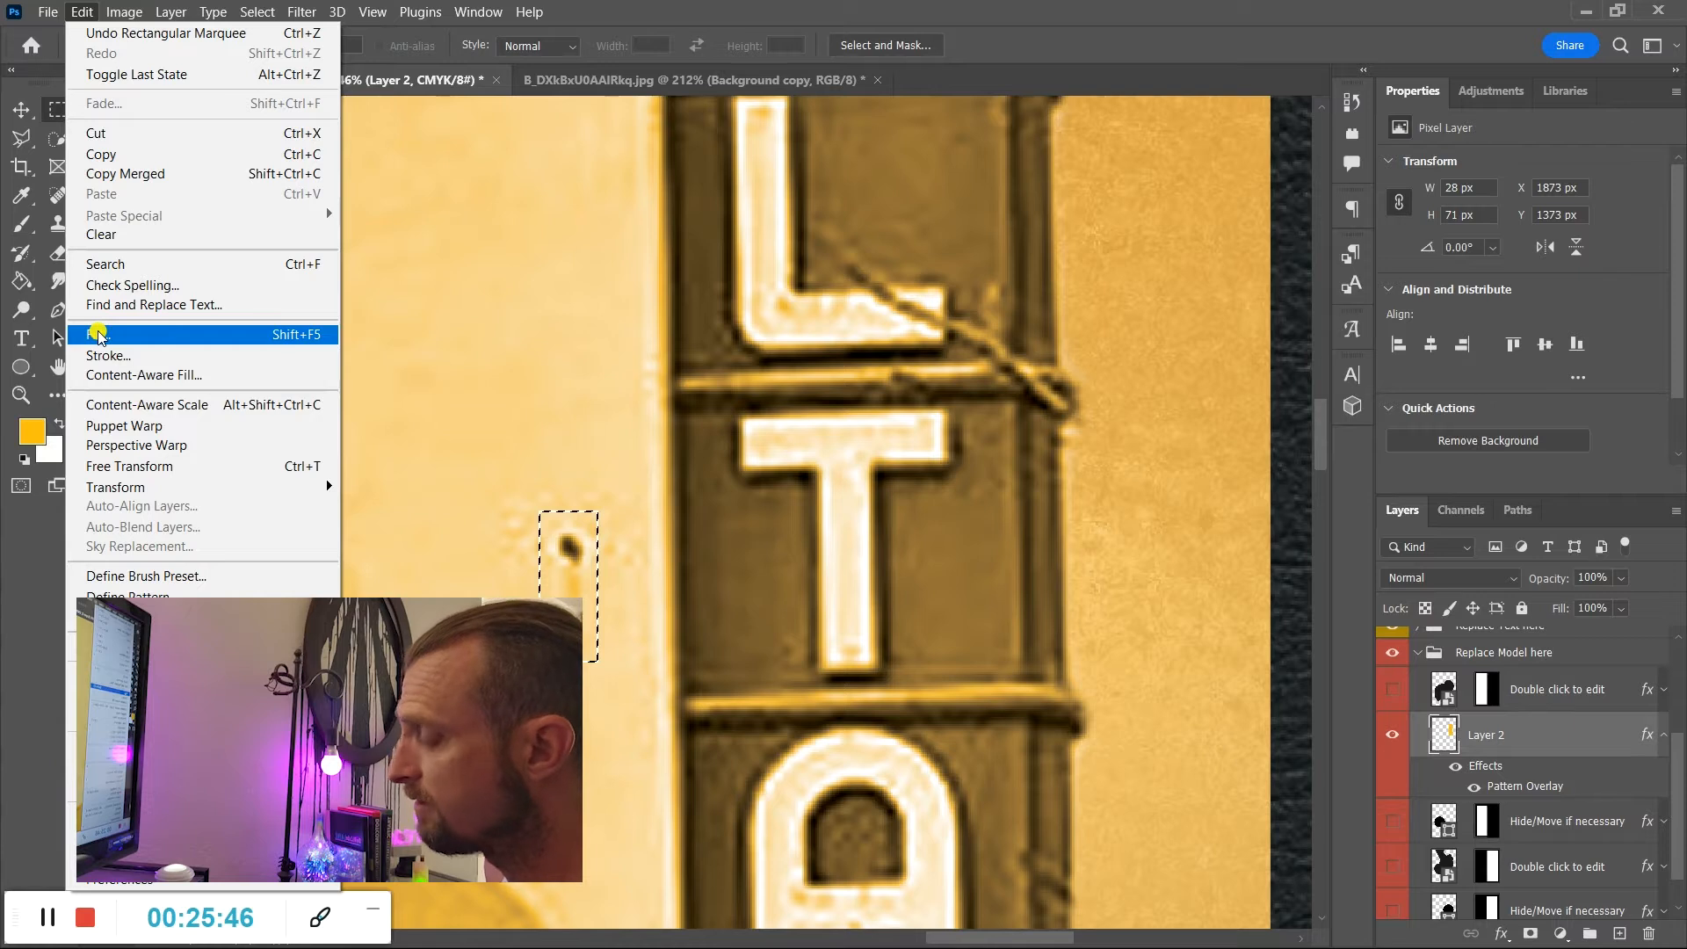
pyautogui.click(98, 335)
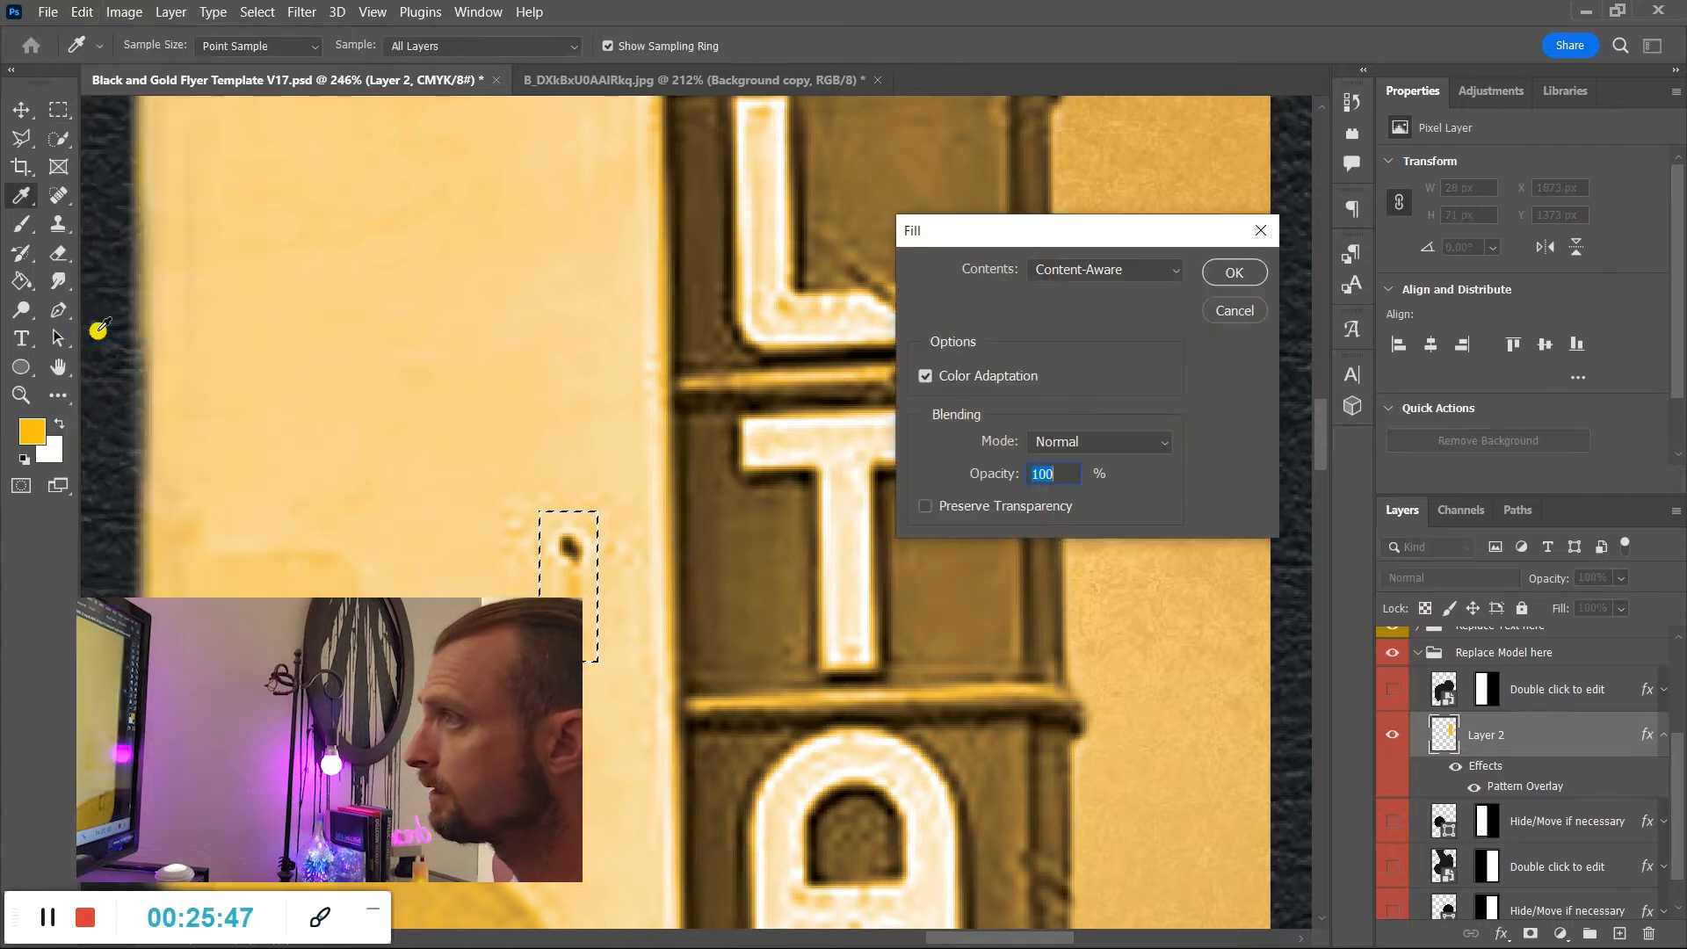
pyautogui.click(1226, 262)
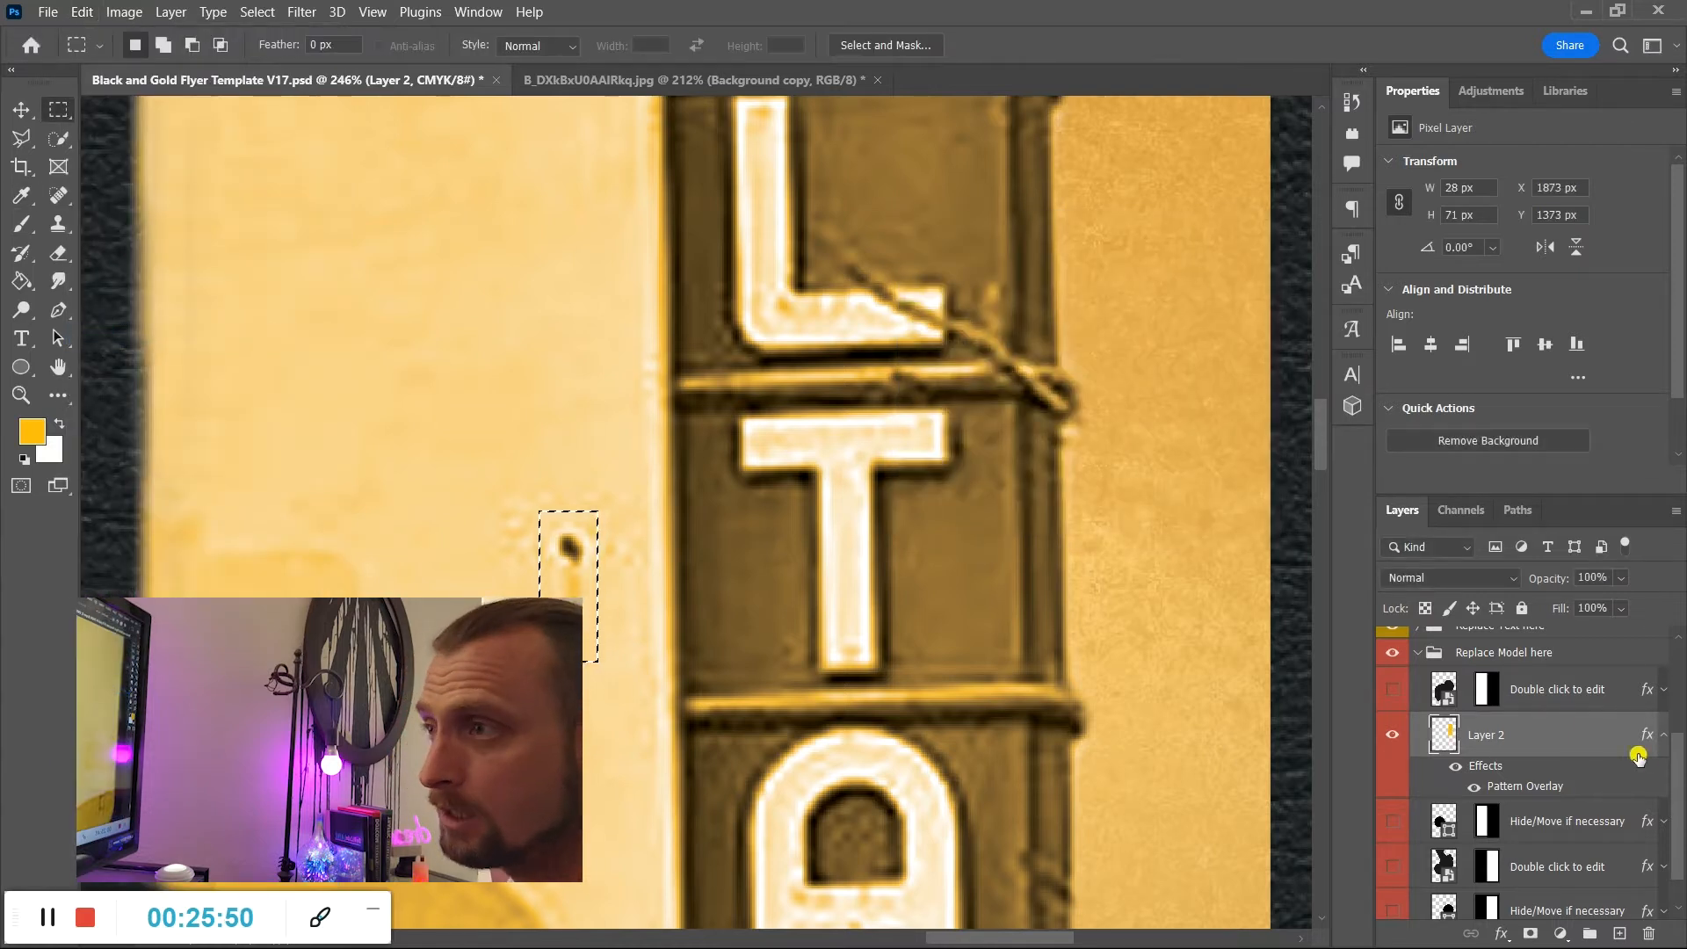
# Apply a Content-Aware fill to the selected spot on Layer 1 and clear the selection.
pyautogui.scroll(3, 1622, 753)
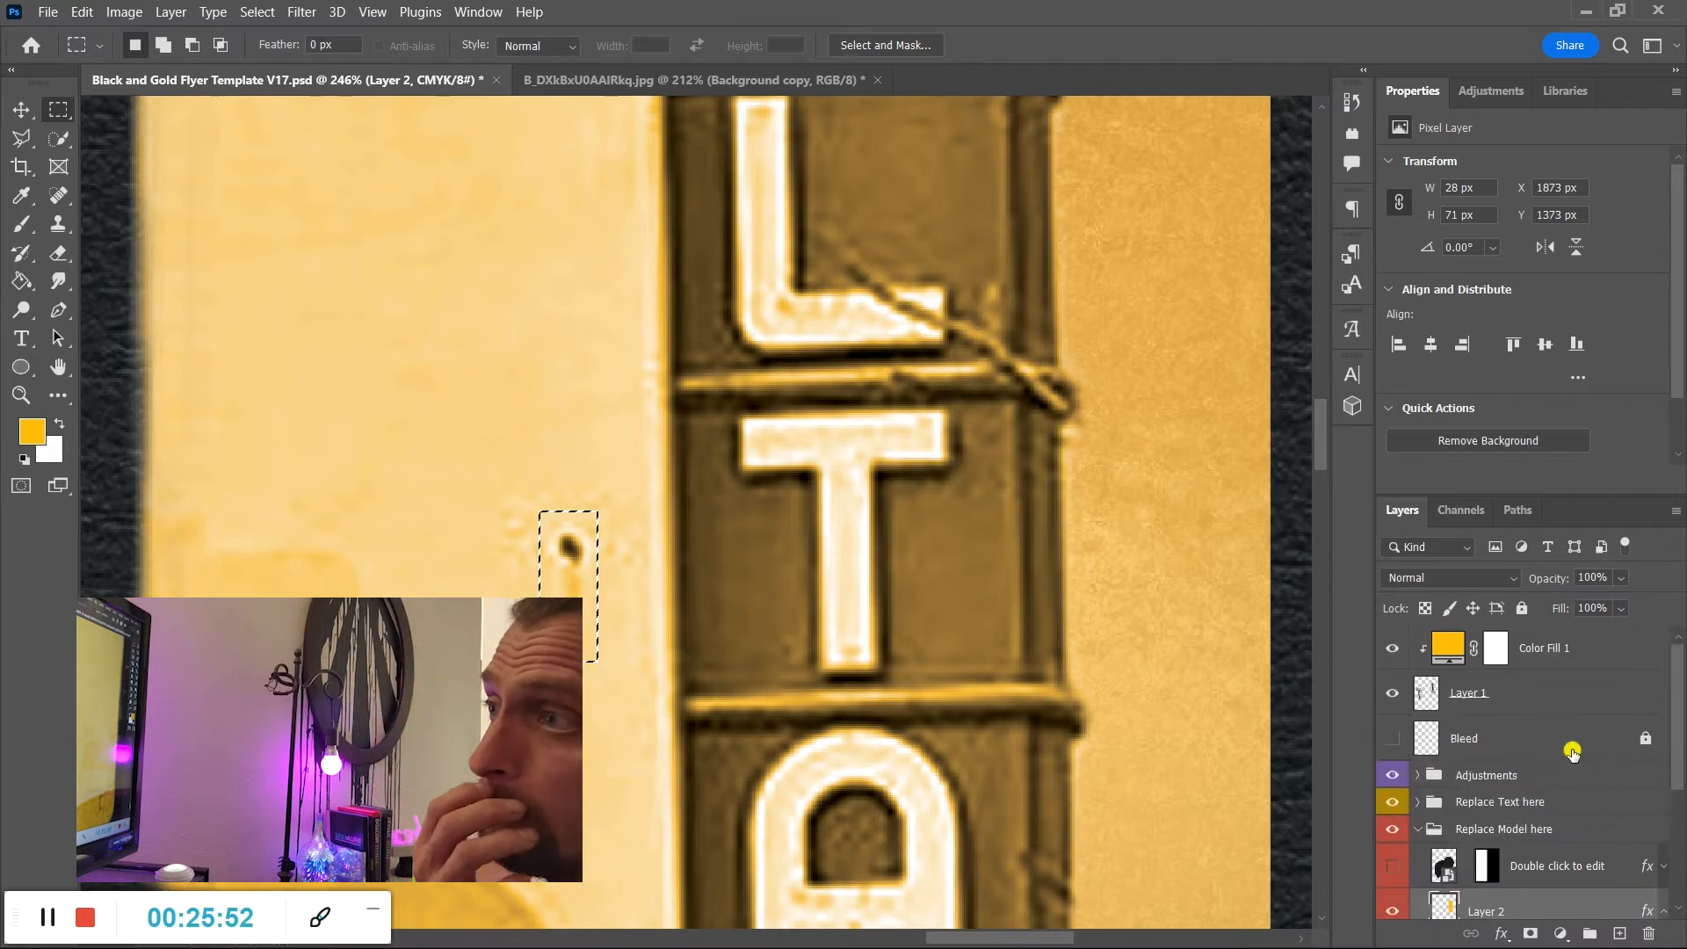
pyautogui.scroll(1, 1539, 720)
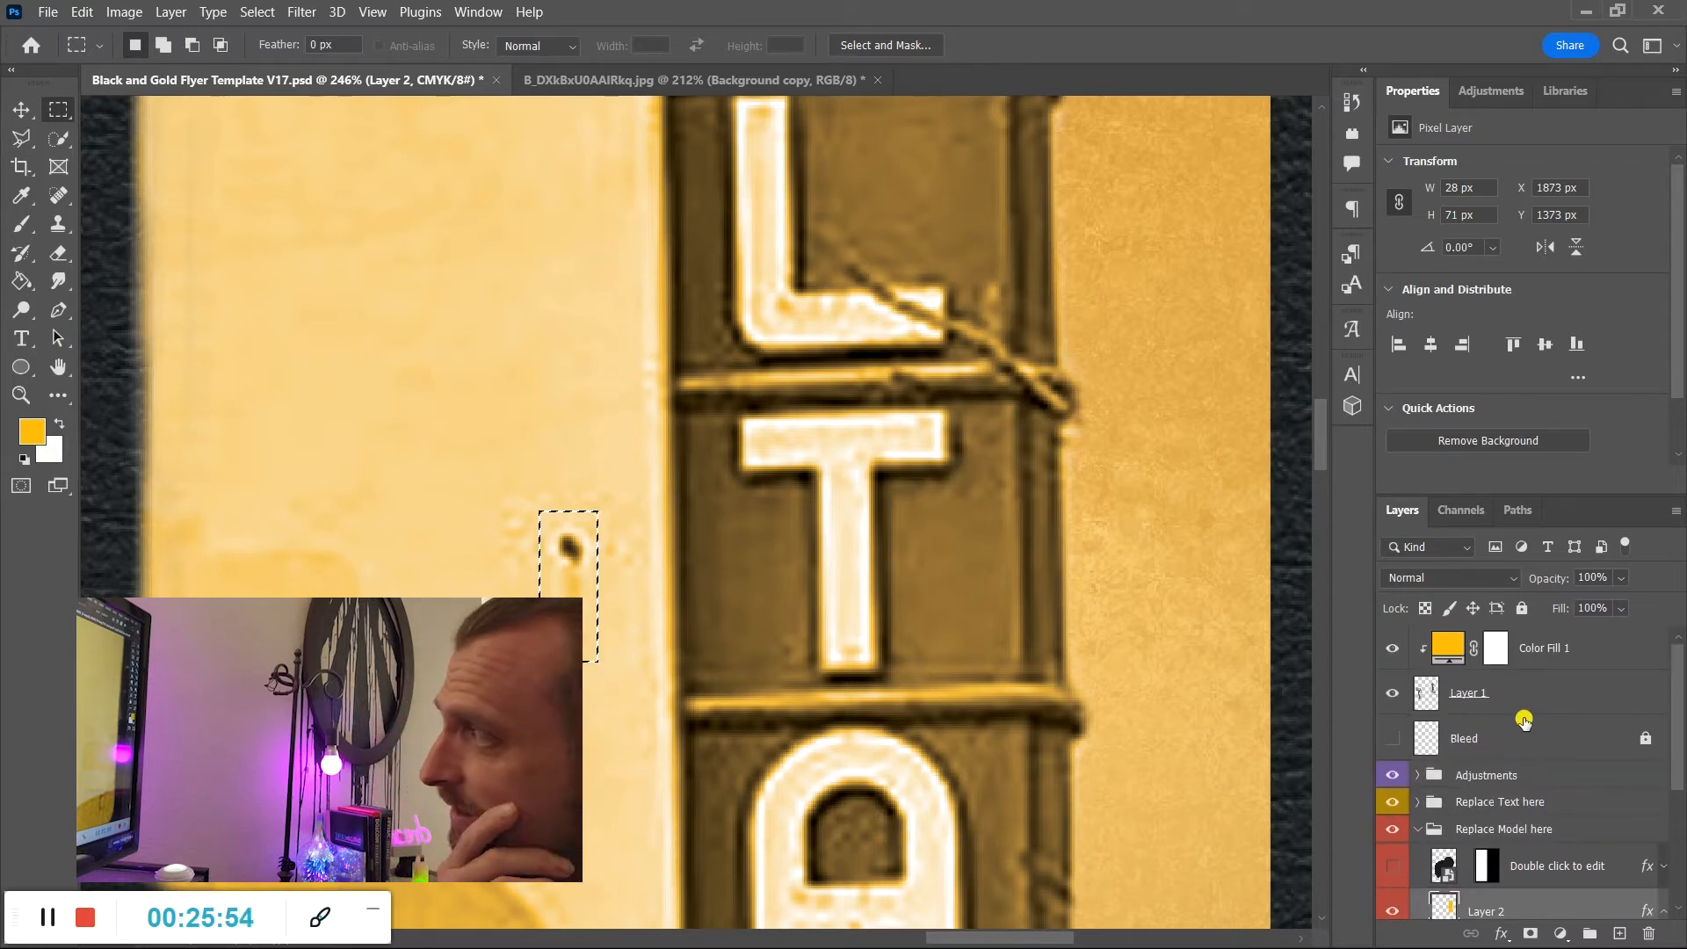
pyautogui.scroll(-3, 1524, 721)
pyautogui.scroll(3, 1506, 688)
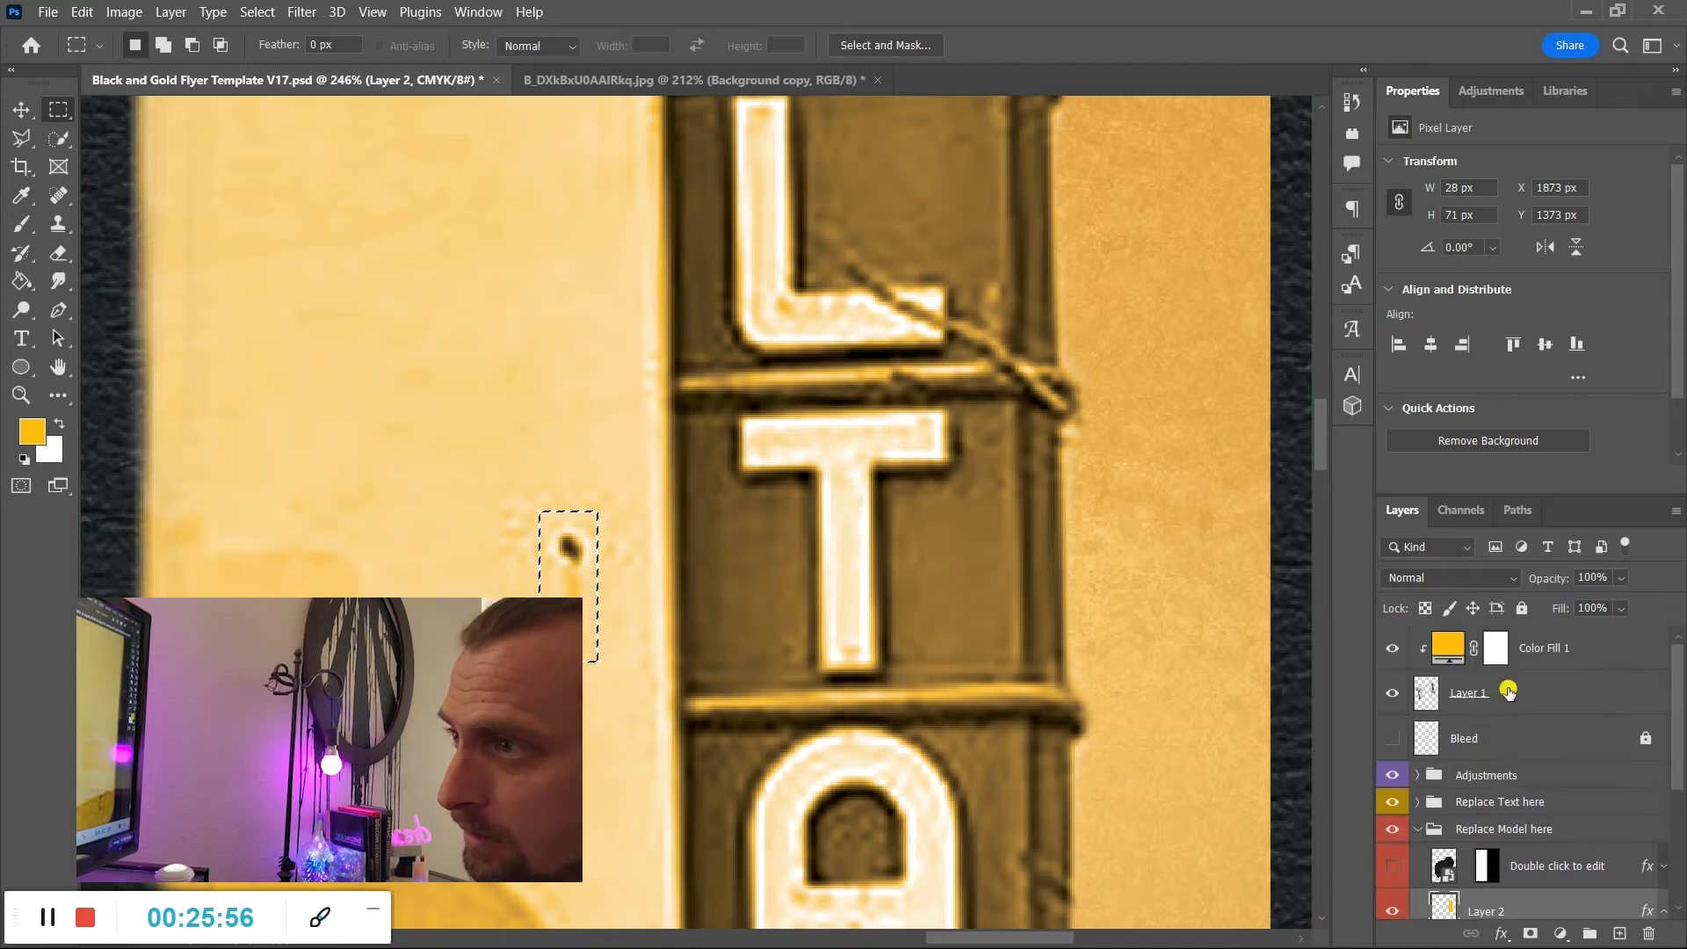
pyautogui.click(1539, 677)
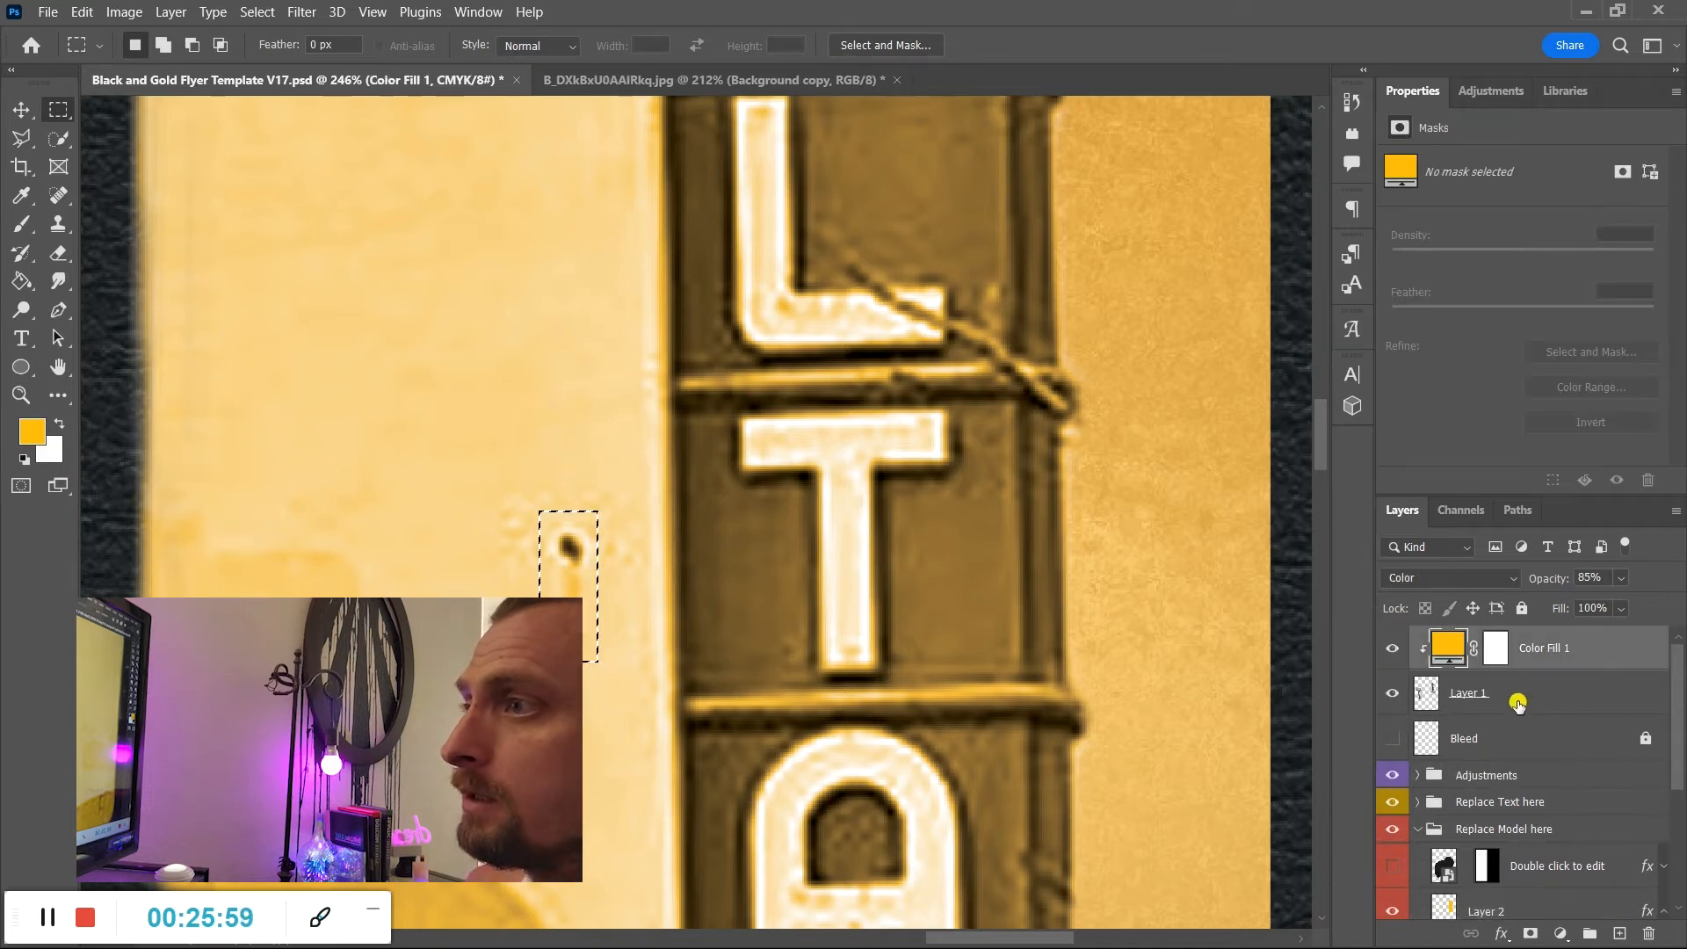
pyautogui.click(82, 12)
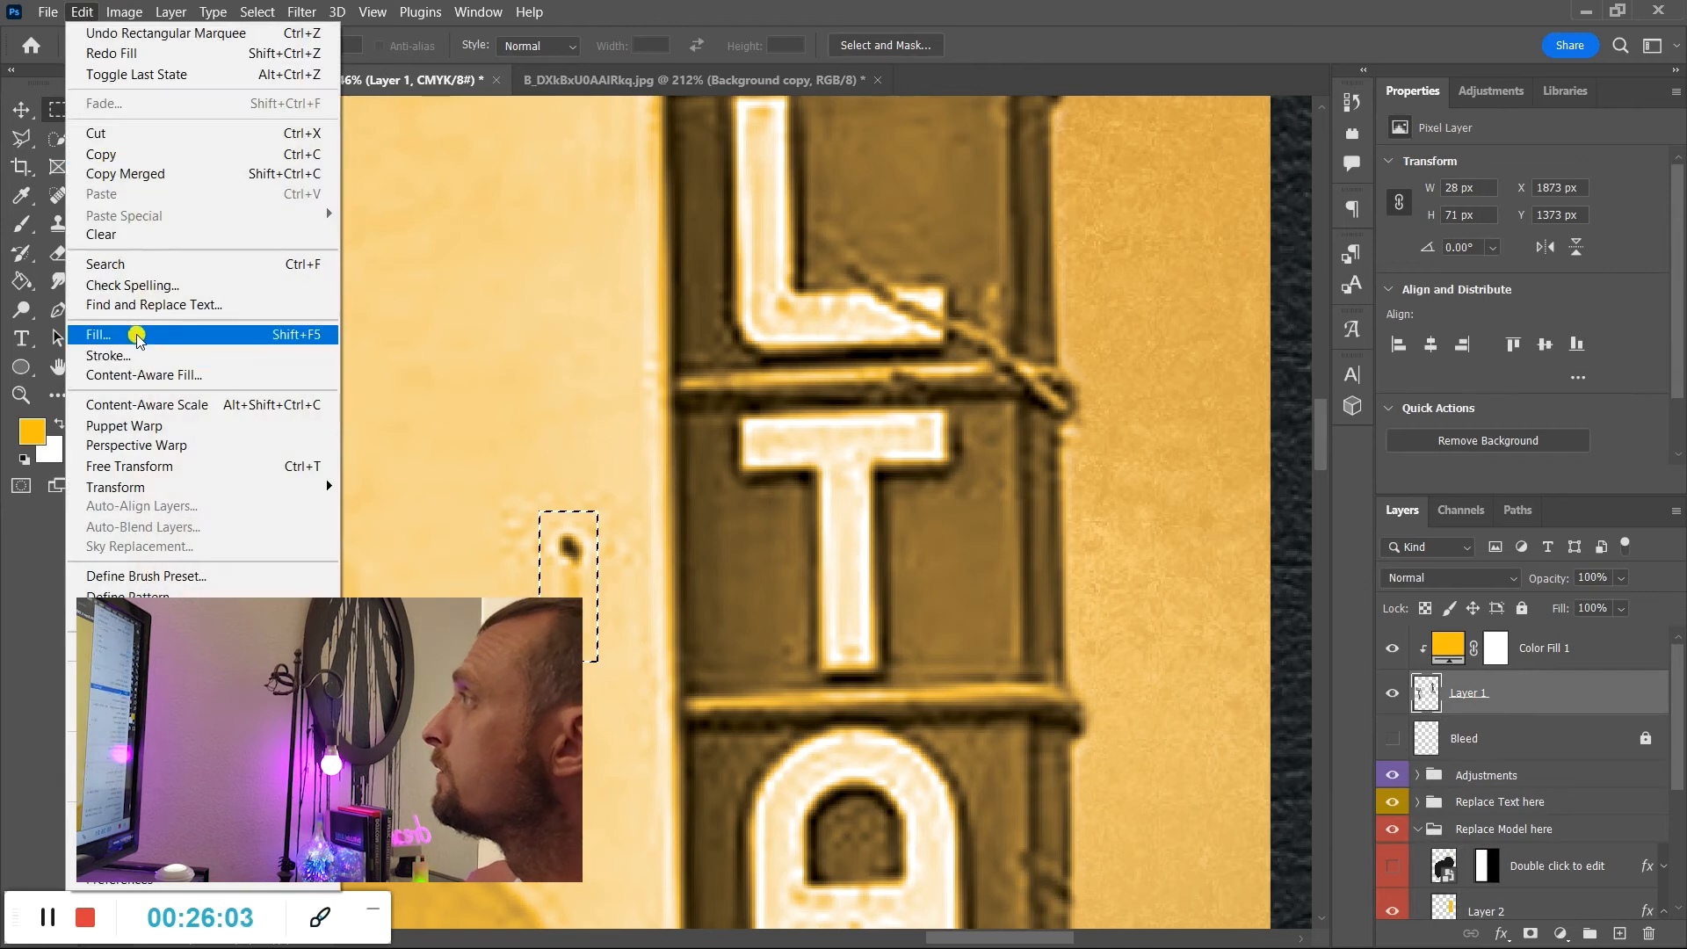
pyautogui.click(132, 337)
pyautogui.press('Return')
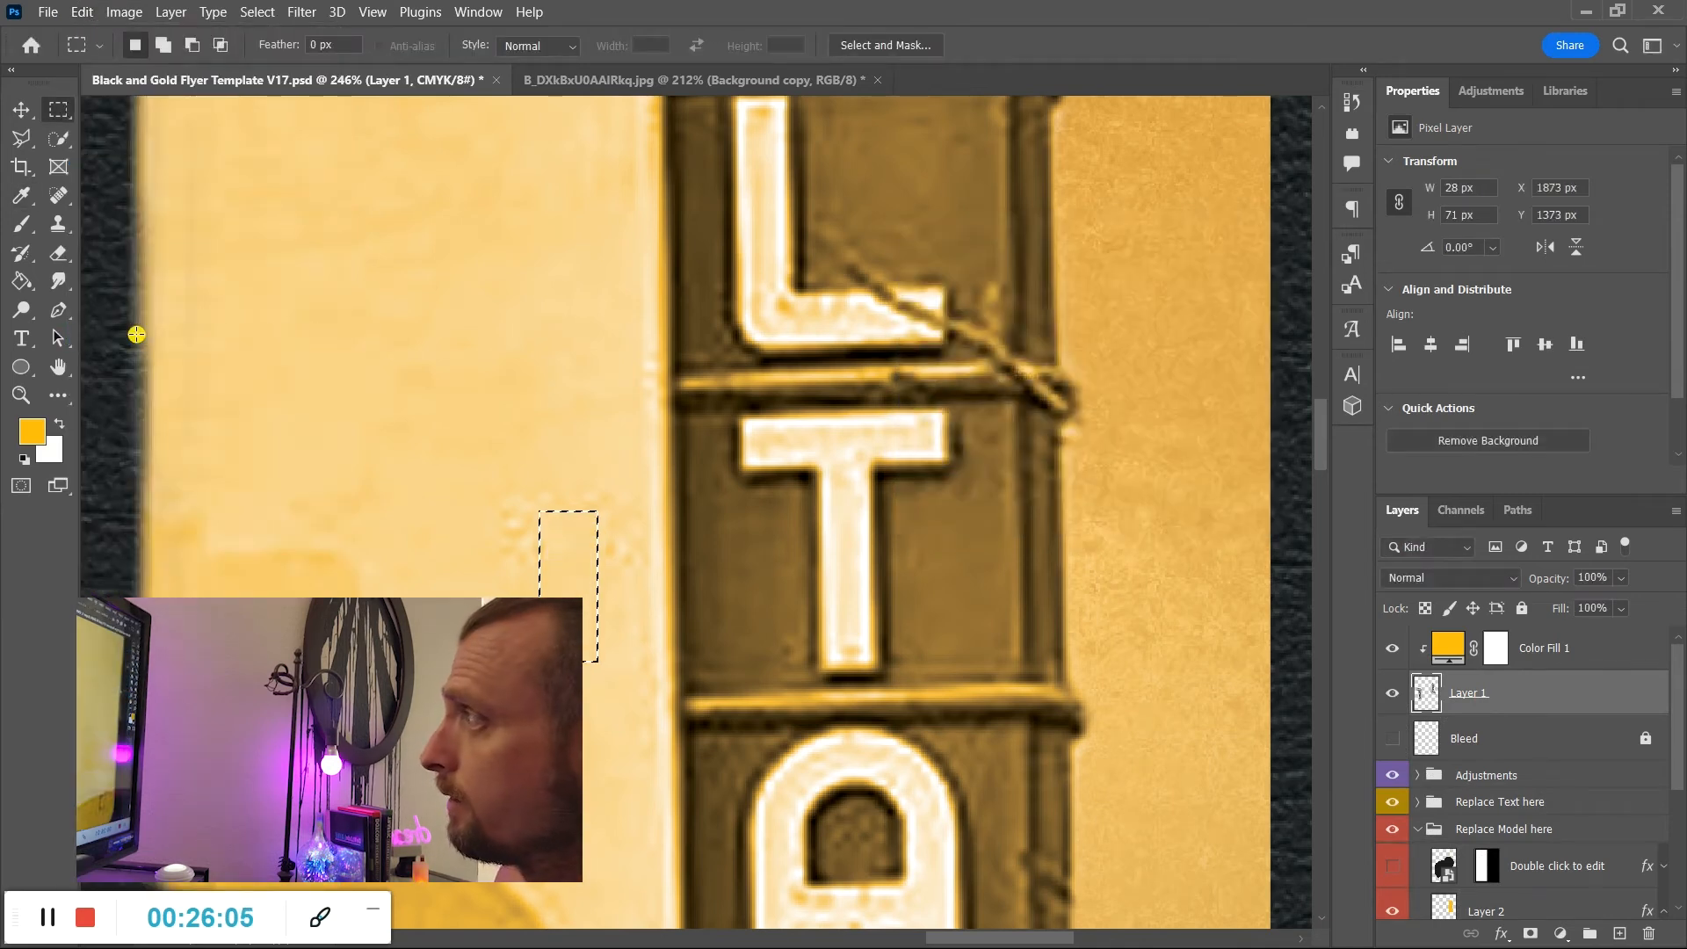
pyautogui.press('z')
pyautogui.moveTo(395, 606); pyautogui.dragTo(290, 582)
pyautogui.hotkey('ctrl', 'd')
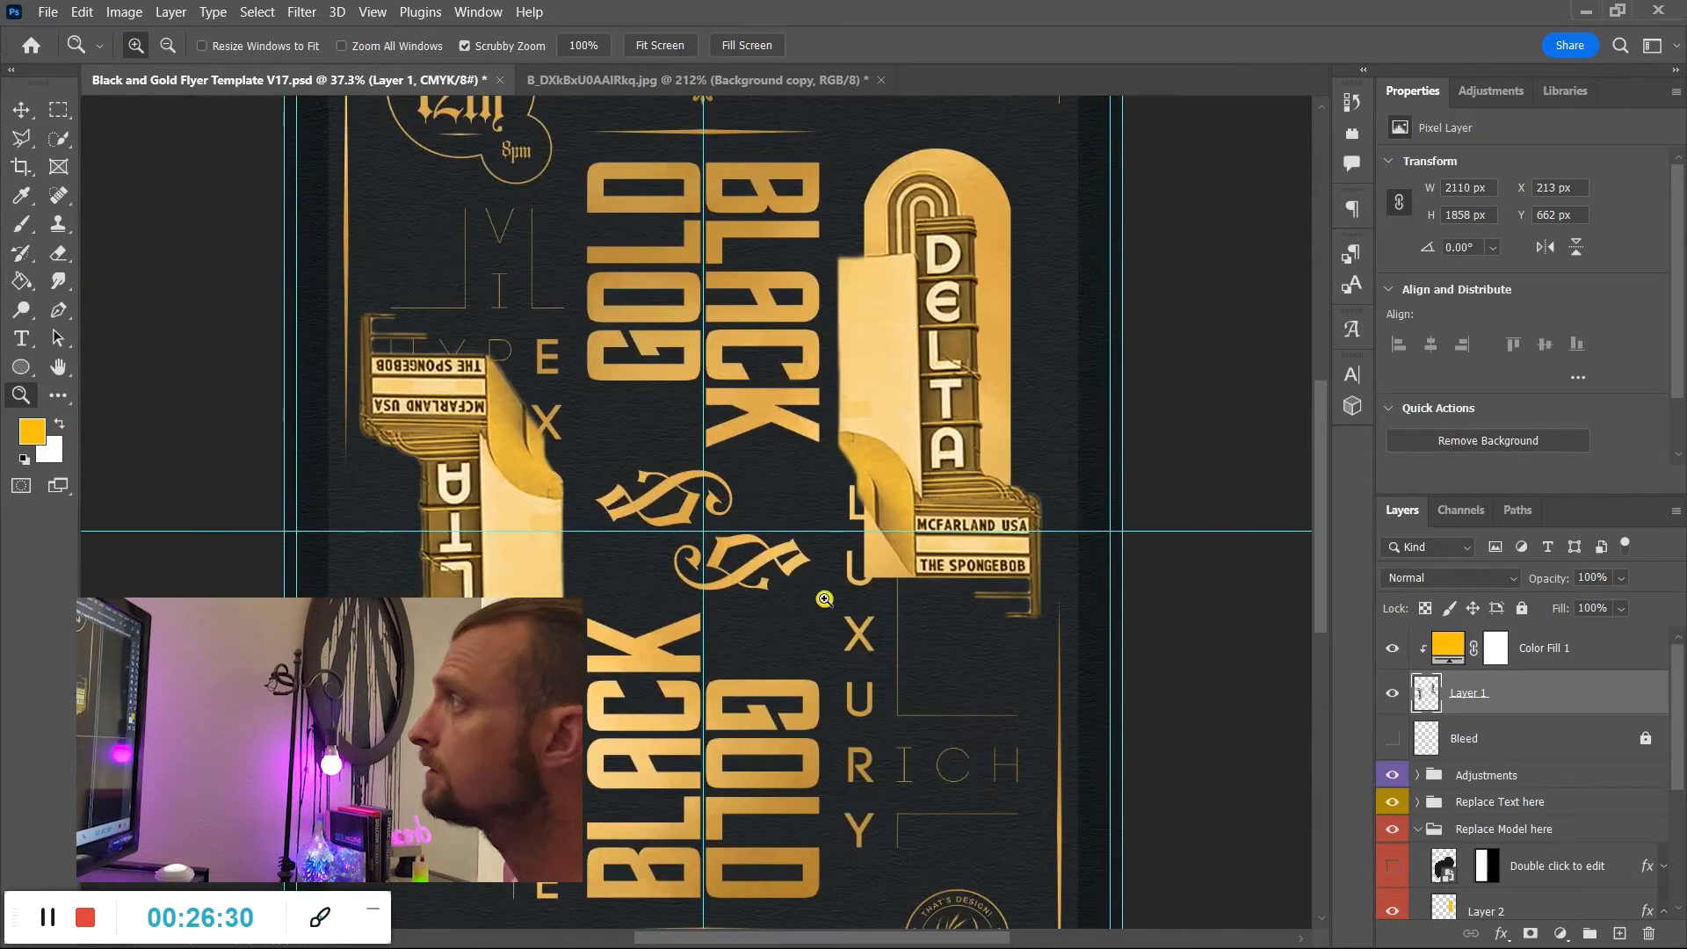
# Select the area around the upside-down sign on the flyer's left half, about 1497 × 2169 px, and delete that sign from Layer 1.
pyautogui.moveTo(824, 599)
pyautogui.mouseDown()
pyautogui.moveTo(763, 594)
pyautogui.moveTo(800, 594)
pyautogui.mouseUp()
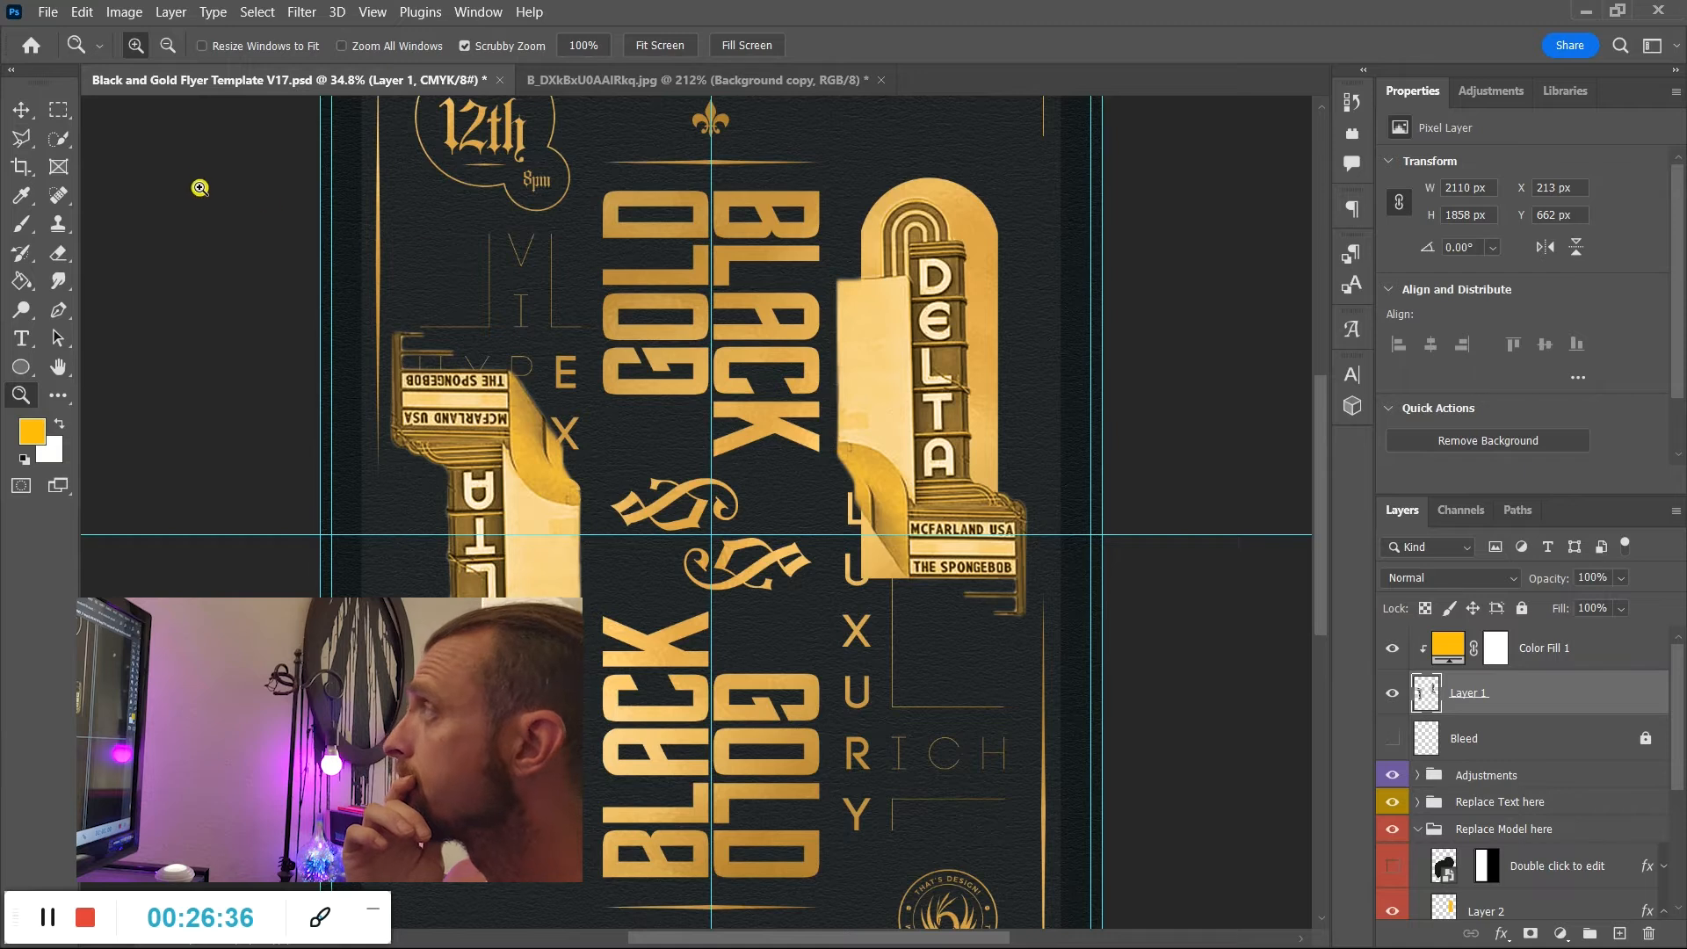
pyautogui.click(58, 109)
pyautogui.moveTo(322, 197); pyautogui.dragTo(777, 672)
pyautogui.scroll(5, 778, 671)
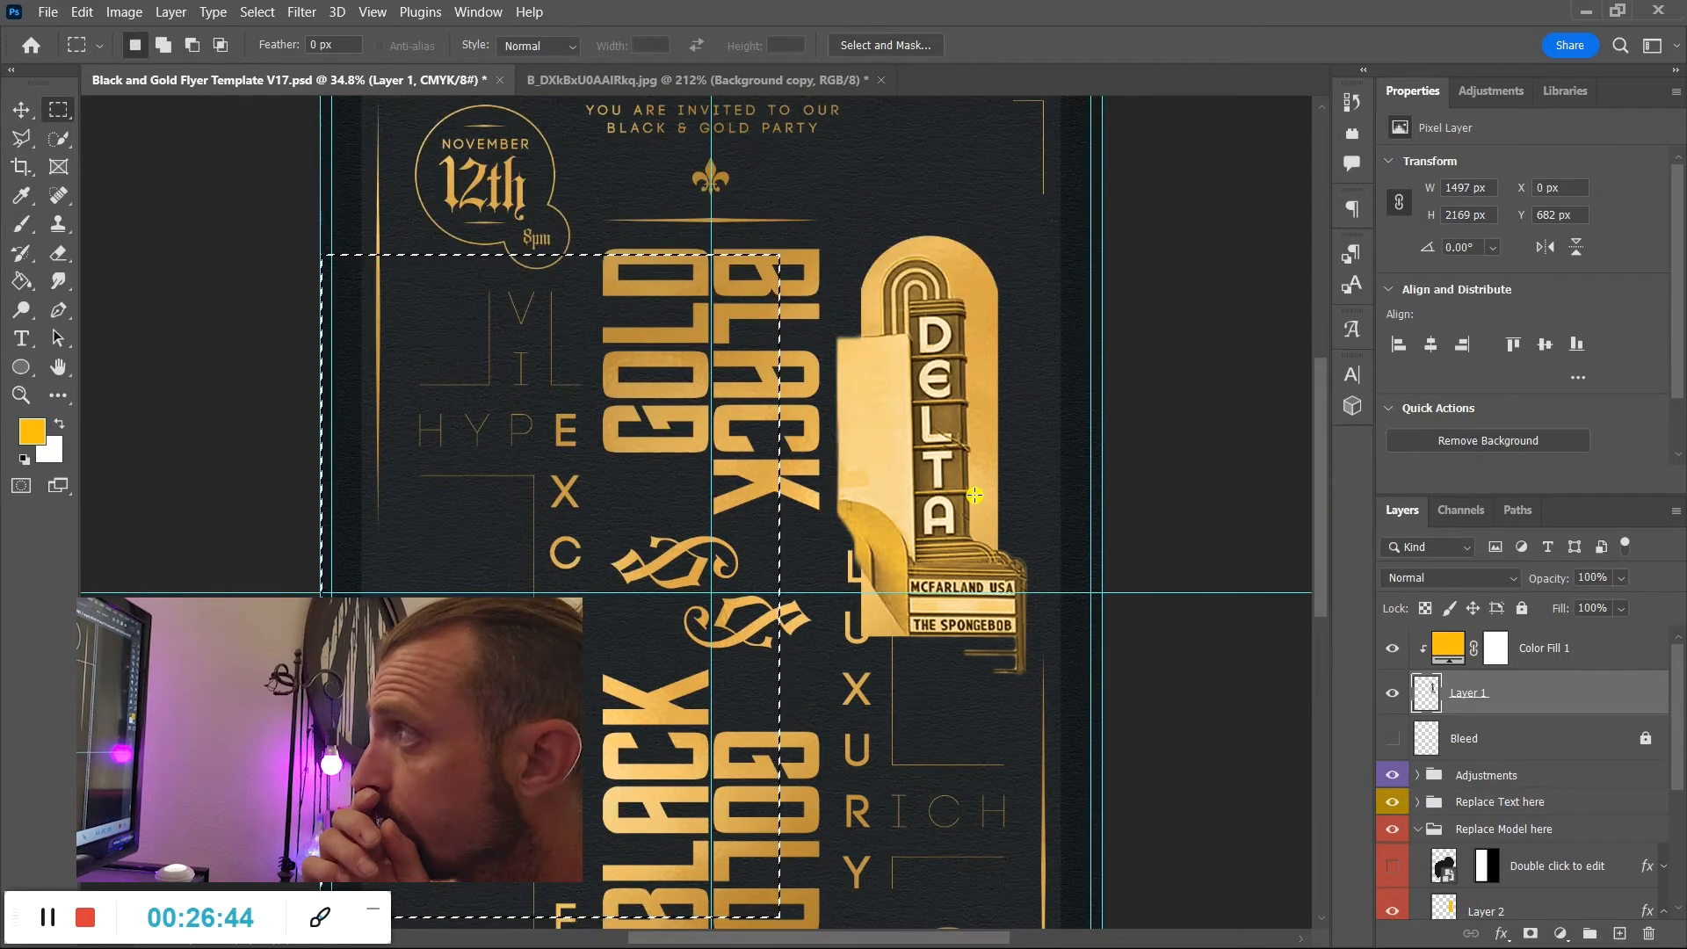
# Set the foreground color to the dark brown sampled from the wire's end at the right edge of the DELTA tower, beside the L.
pyautogui.moveTo(953, 434); pyautogui.dragTo(981, 470)
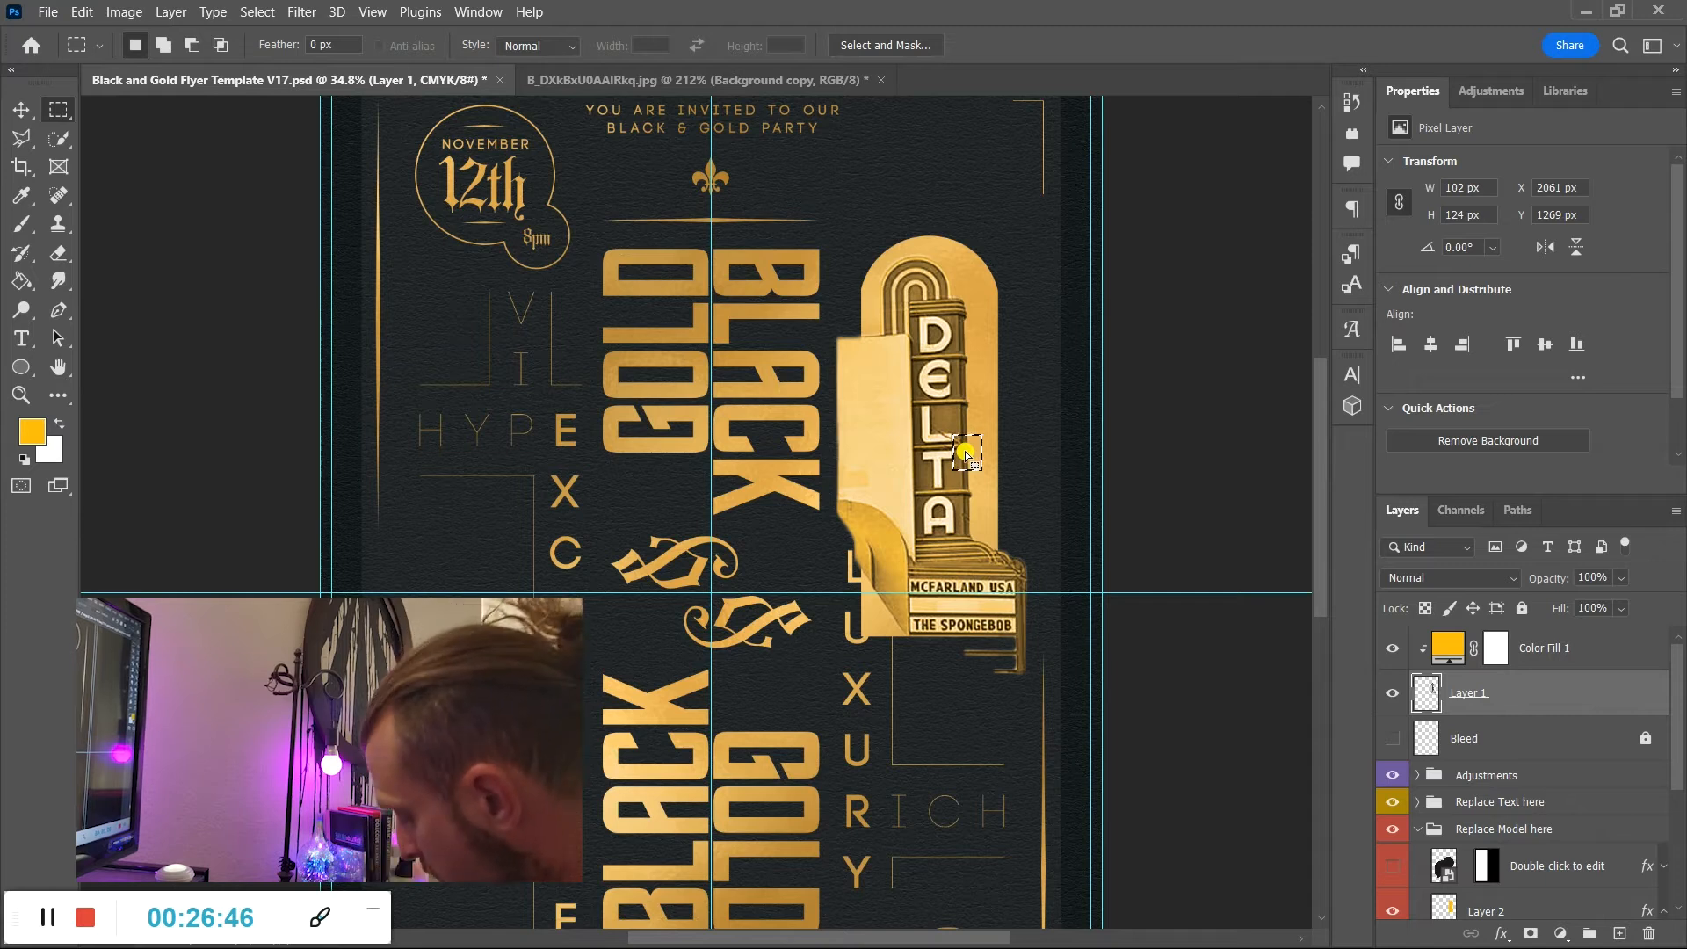
pyautogui.press('z')
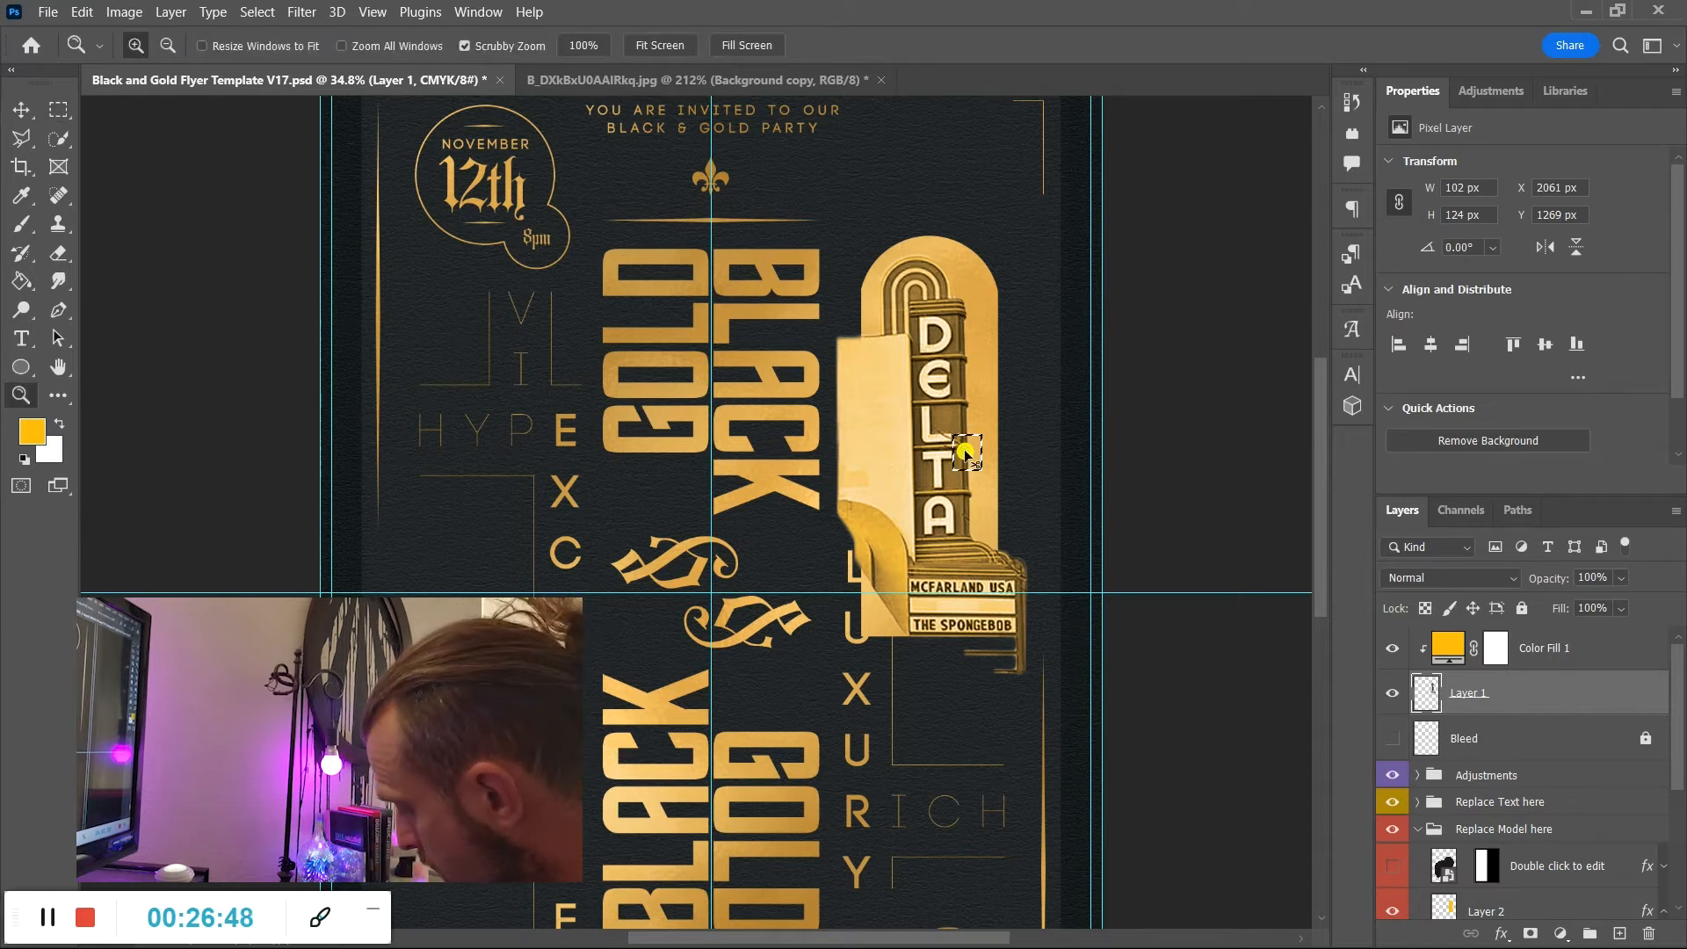
pyautogui.moveTo(962, 431); pyautogui.dragTo(1126, 638)
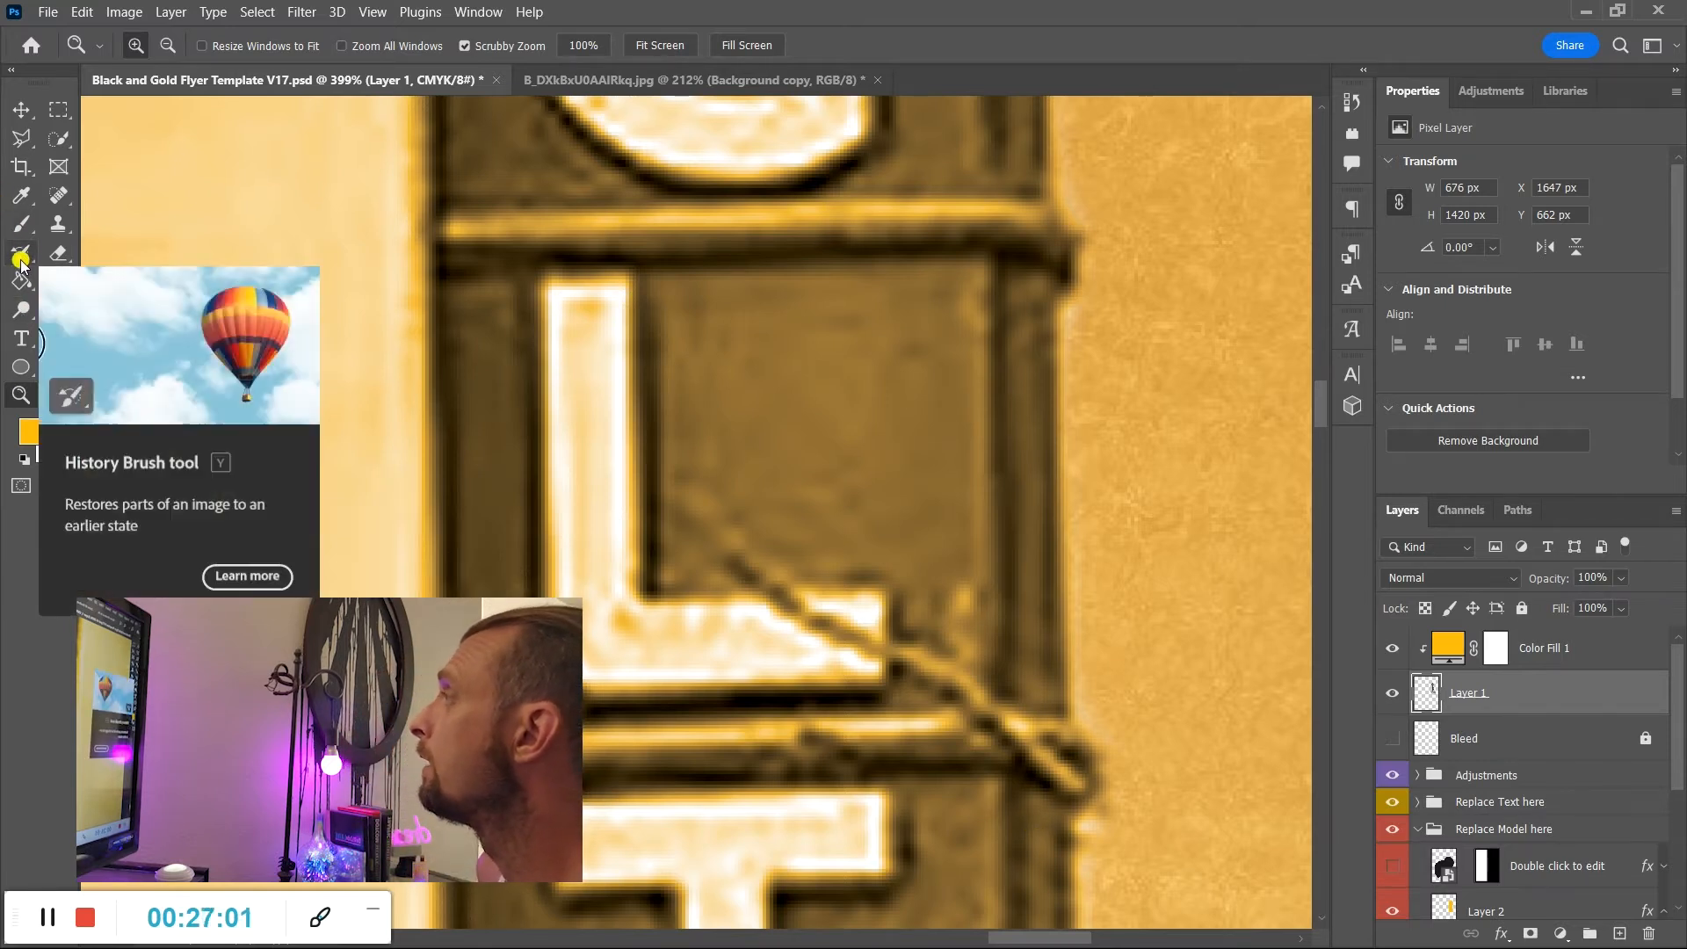
pyautogui.click(27, 437)
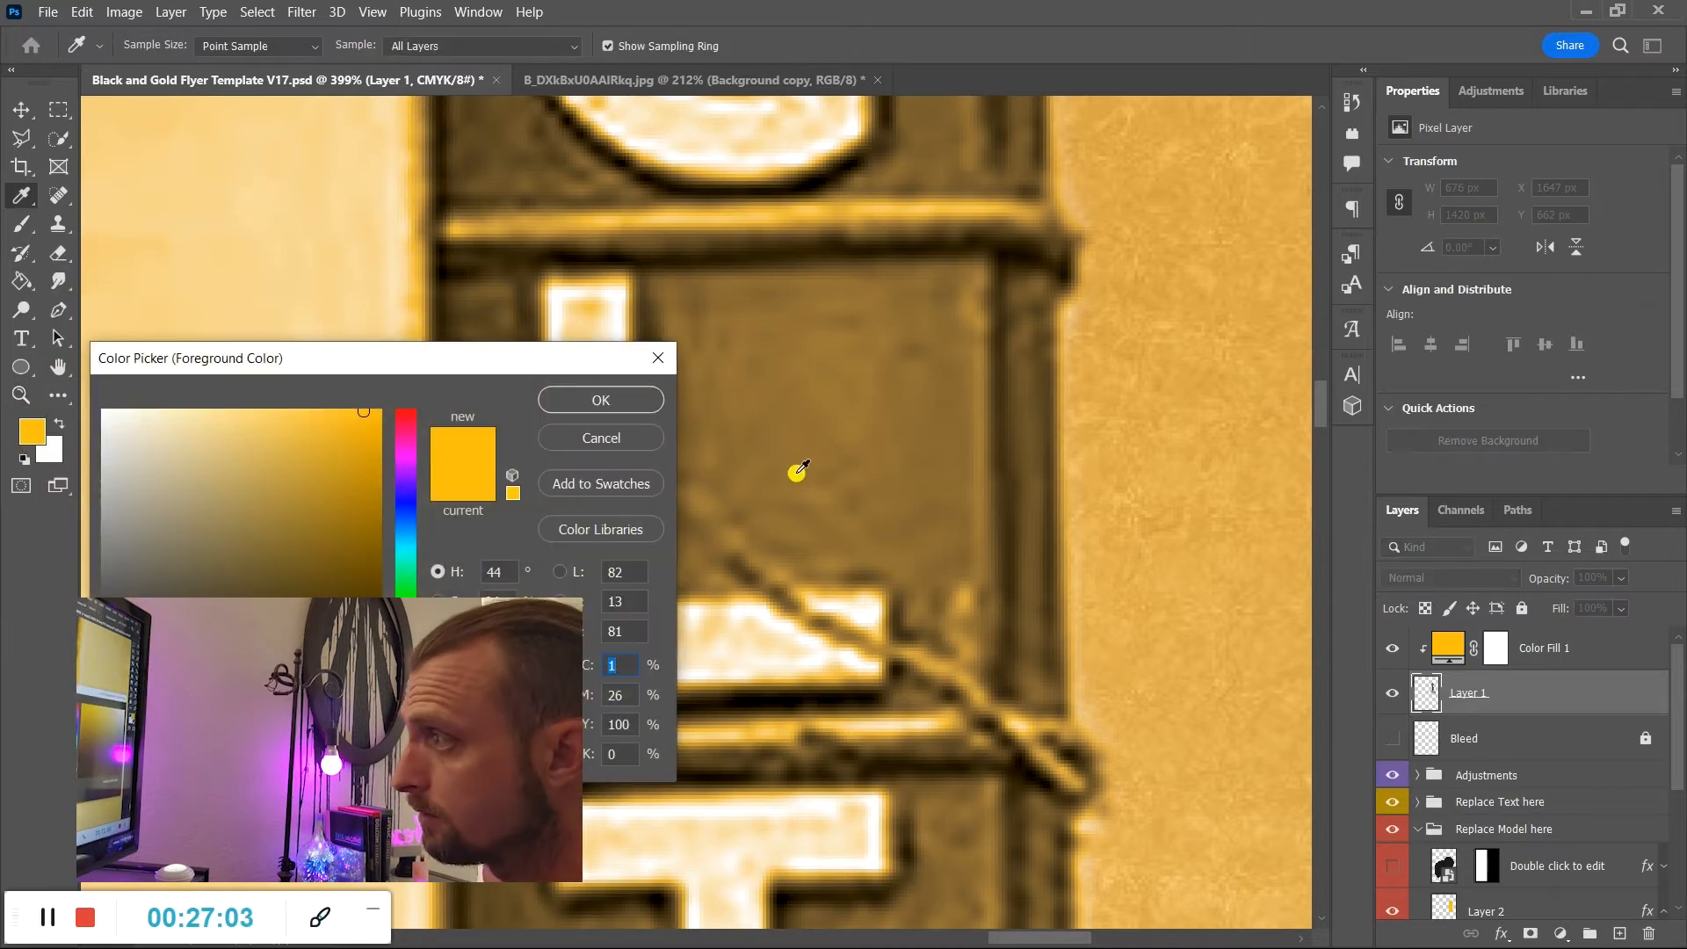
pyautogui.click(1080, 766)
pyautogui.click(606, 398)
# Set the Soft Round brush to 9 px and paint dark brown over the wire's end at the tower's right edge.
pyautogui.press('b')
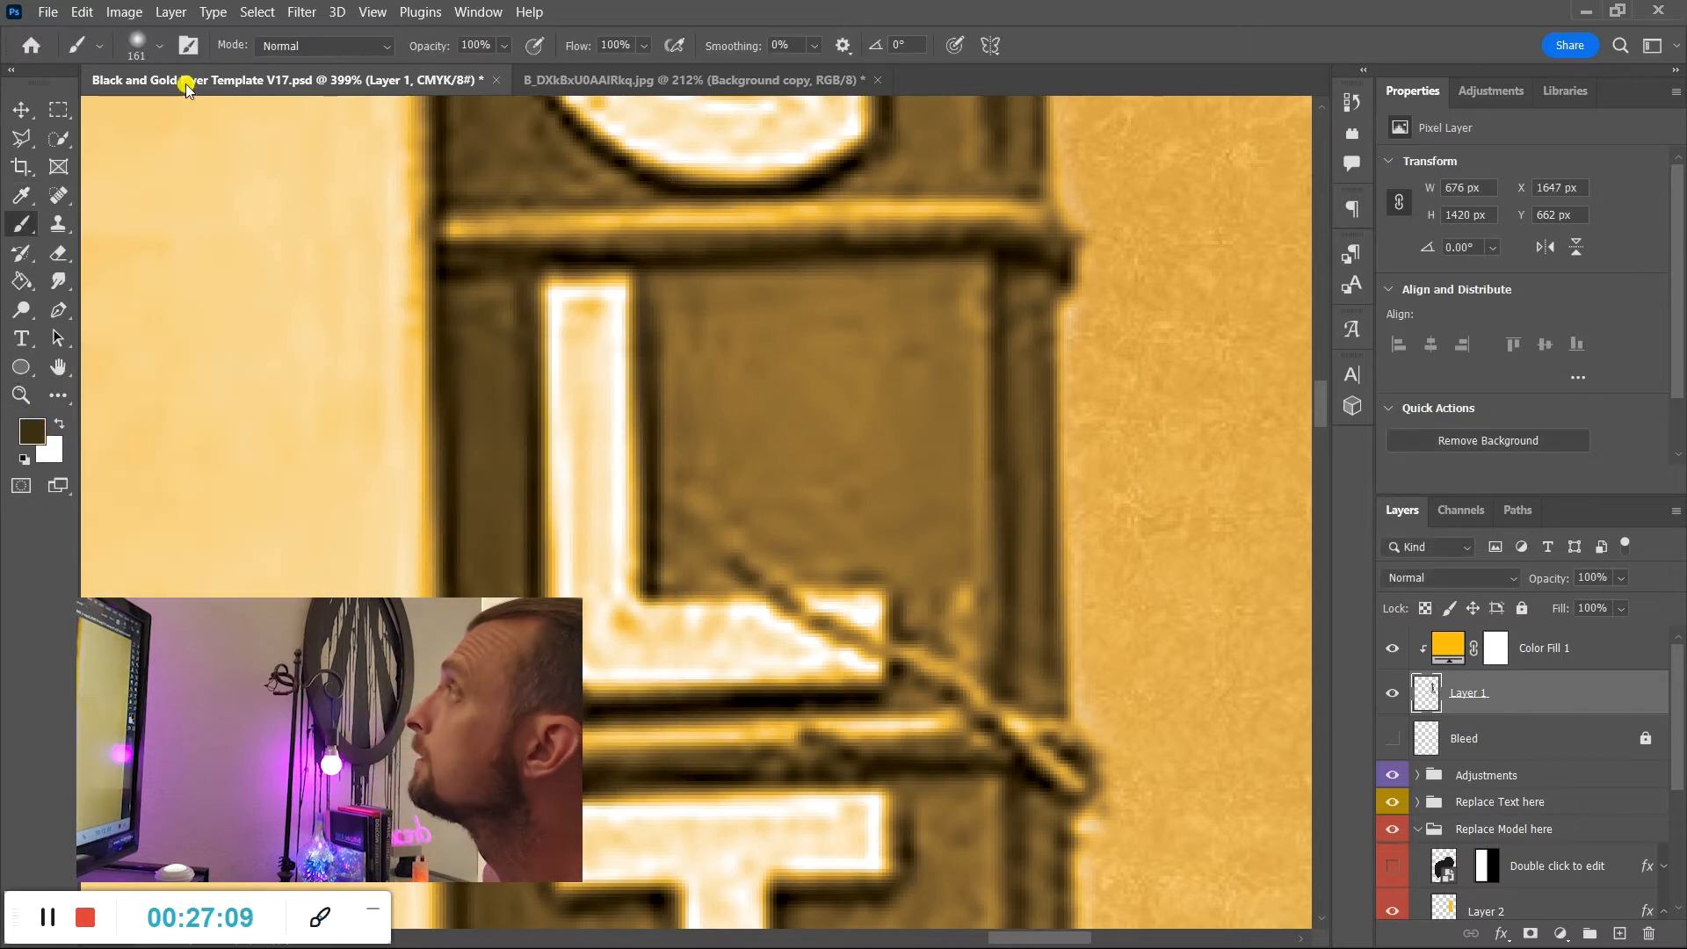
pyautogui.click(156, 46)
pyautogui.moveTo(224, 114); pyautogui.dragTo(139, 116)
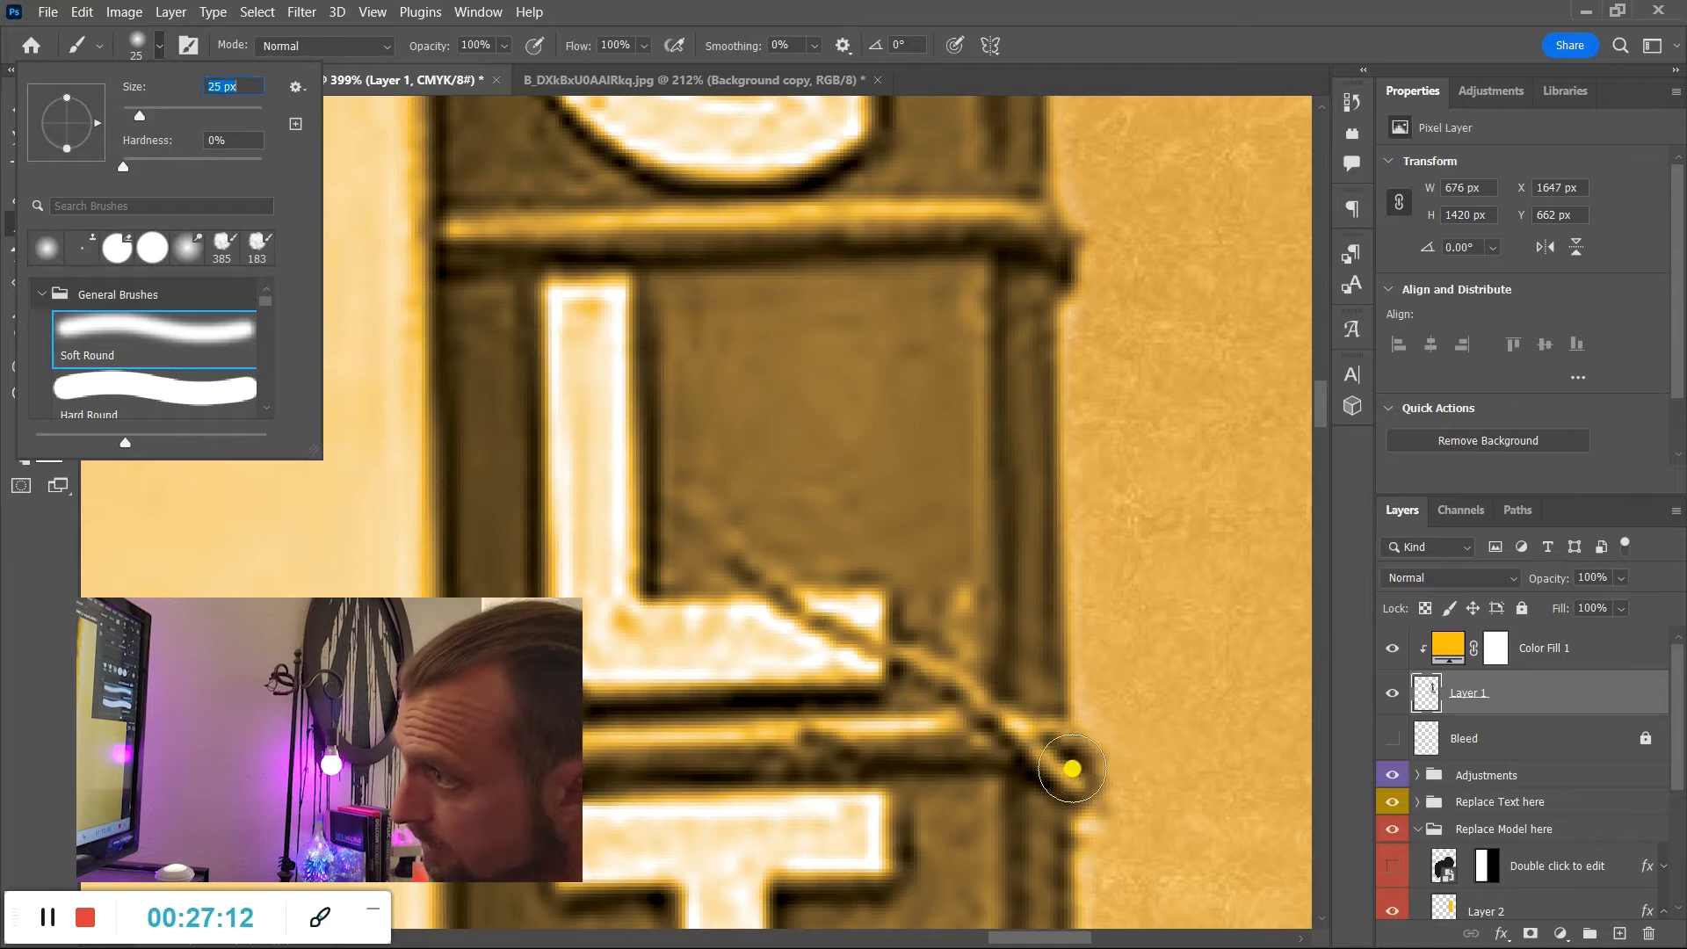
pyautogui.moveTo(144, 113); pyautogui.dragTo(132, 117)
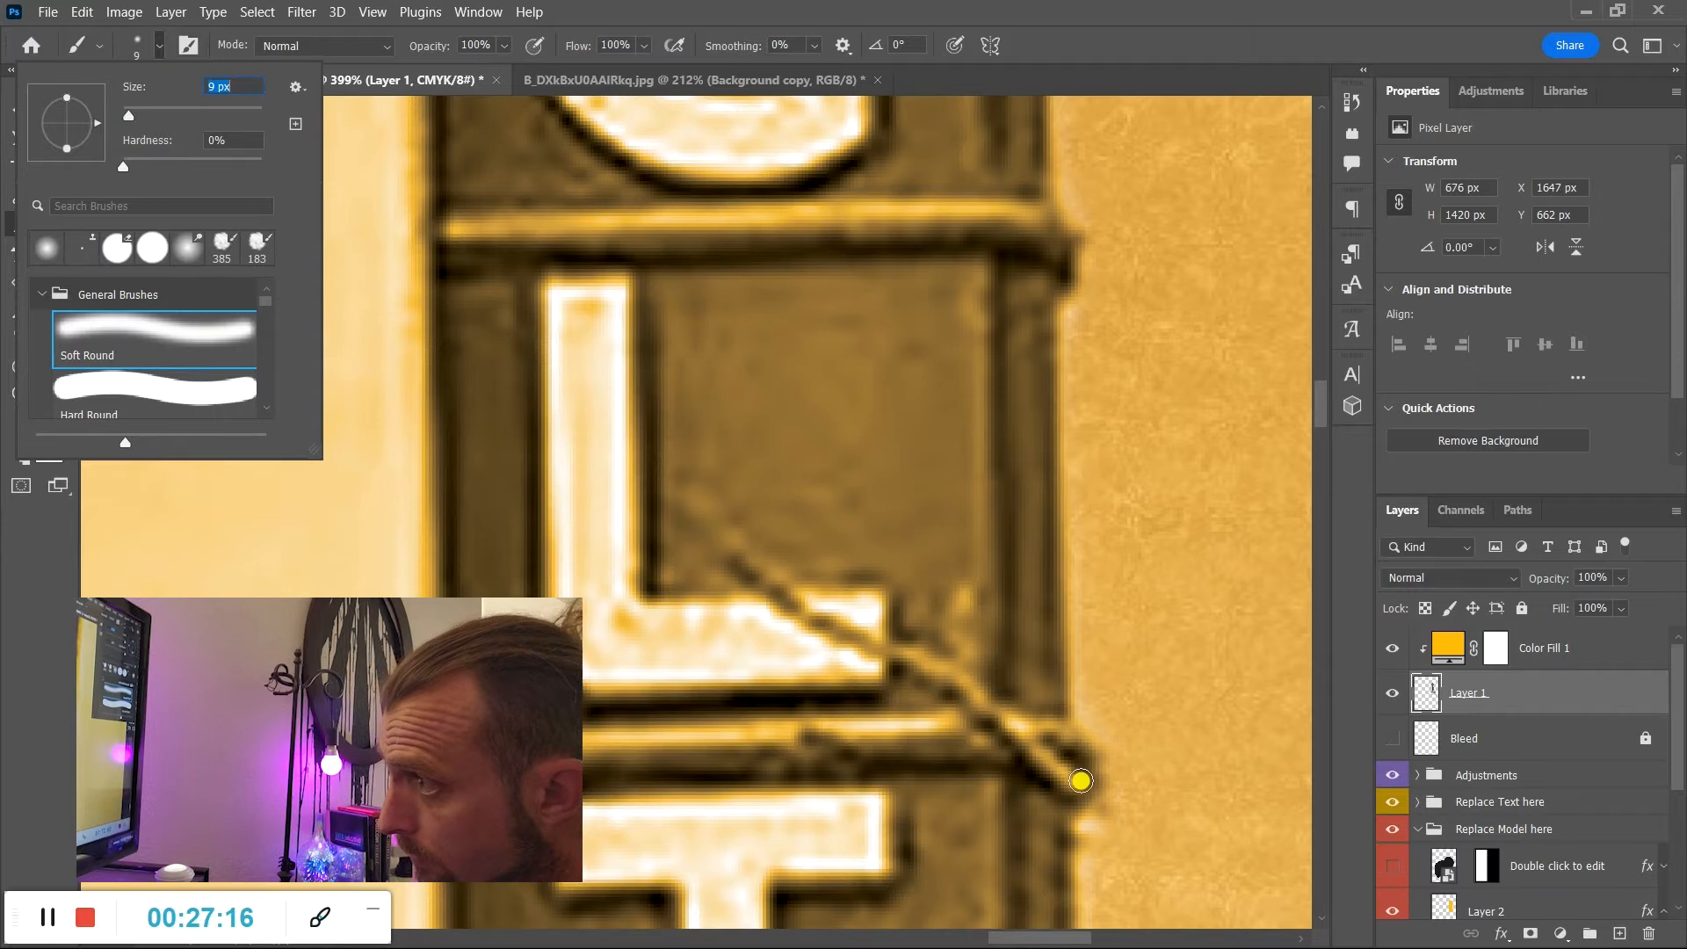
pyautogui.click(1073, 782)
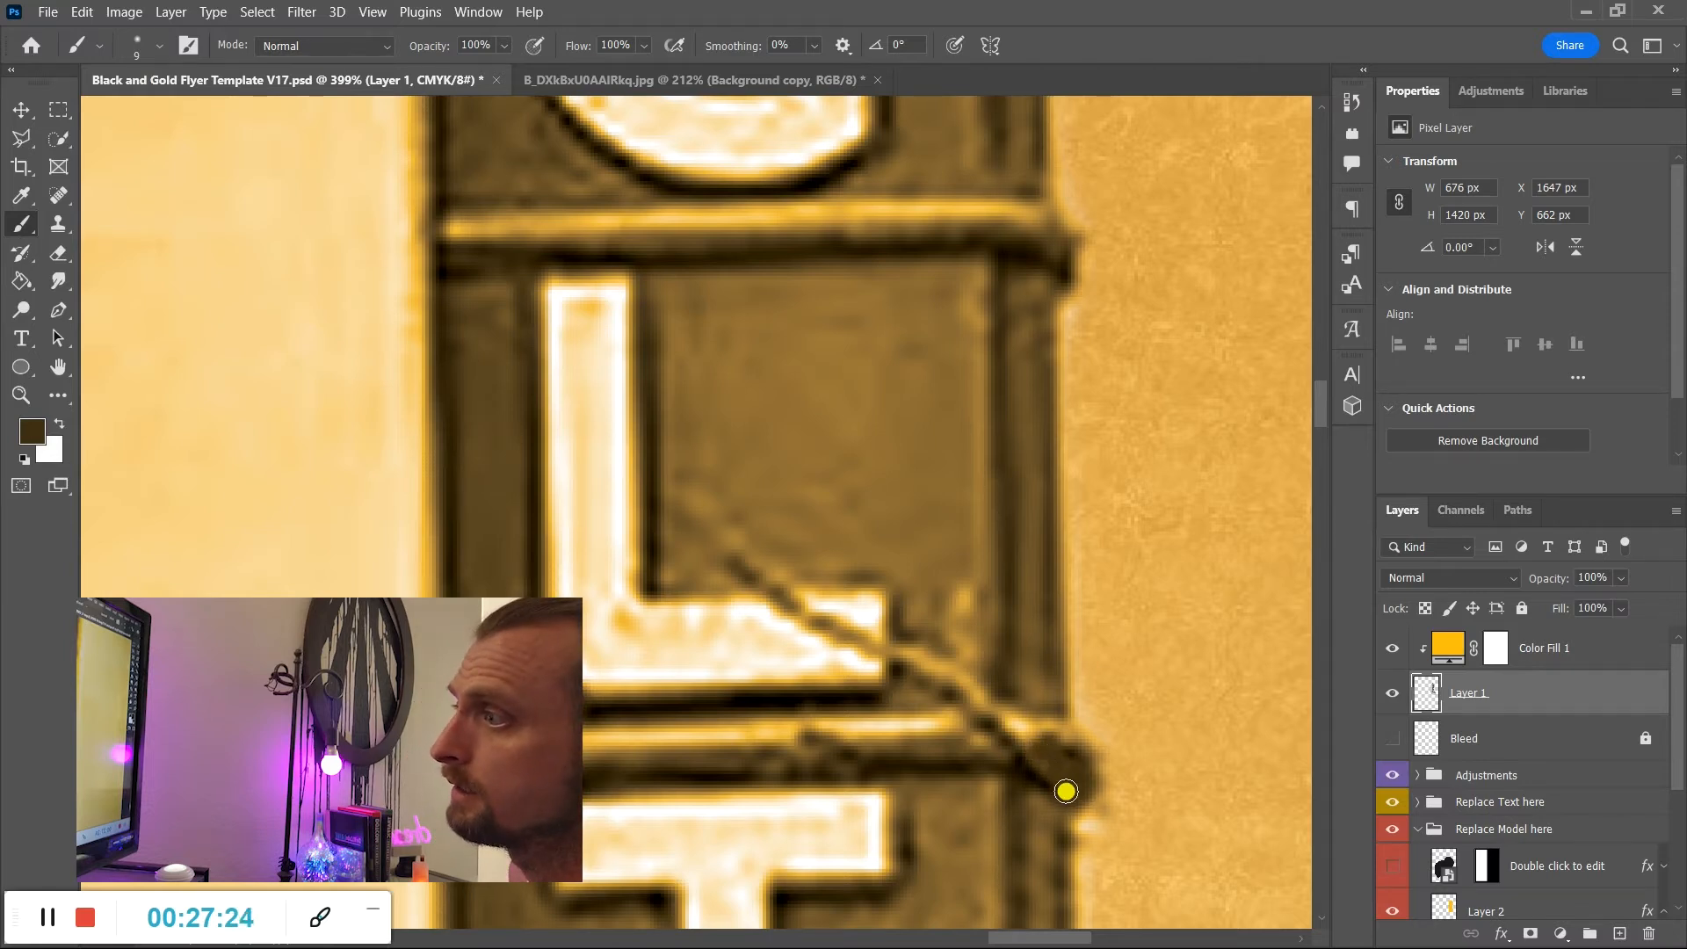
# Try moving Layer 1 and its clipped Color Fill 1 layer into the Replace Model here group, directly above Layer 2.
pyautogui.press('z')
pyautogui.moveTo(1160, 733); pyautogui.dragTo(1018, 669)
pyautogui.moveTo(1135, 692); pyautogui.dragTo(1008, 668)
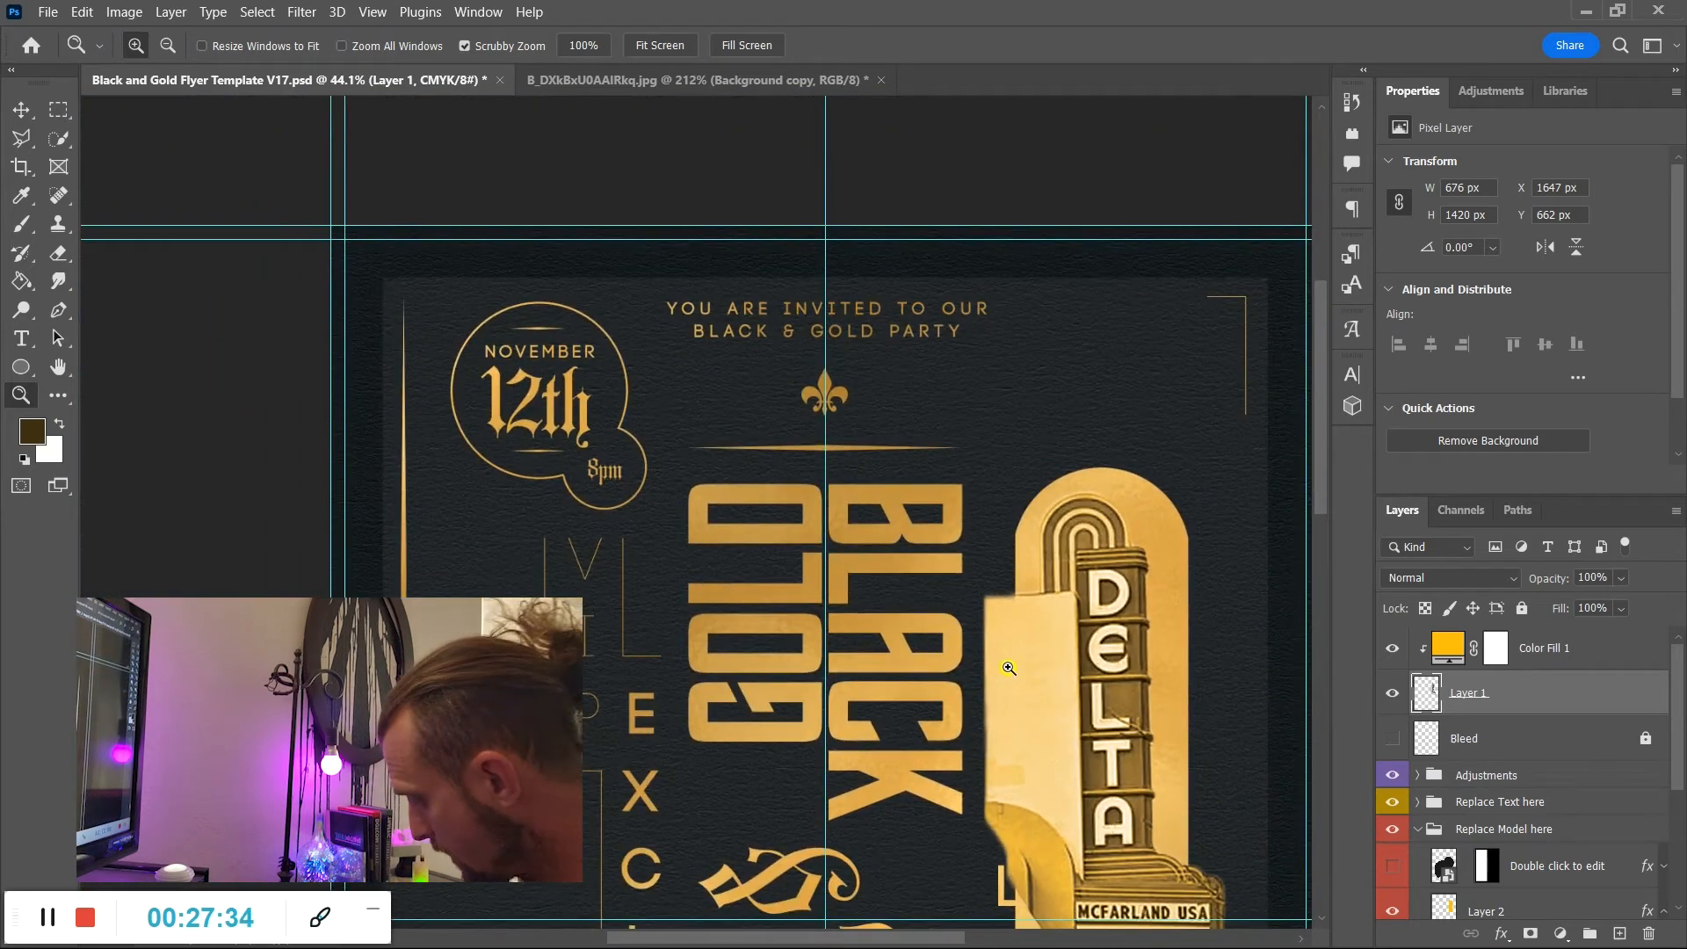
pyautogui.moveTo(1420, 687); pyautogui.dragTo(1525, 883)
pyautogui.moveTo(1519, 648); pyautogui.dragTo(1559, 823)
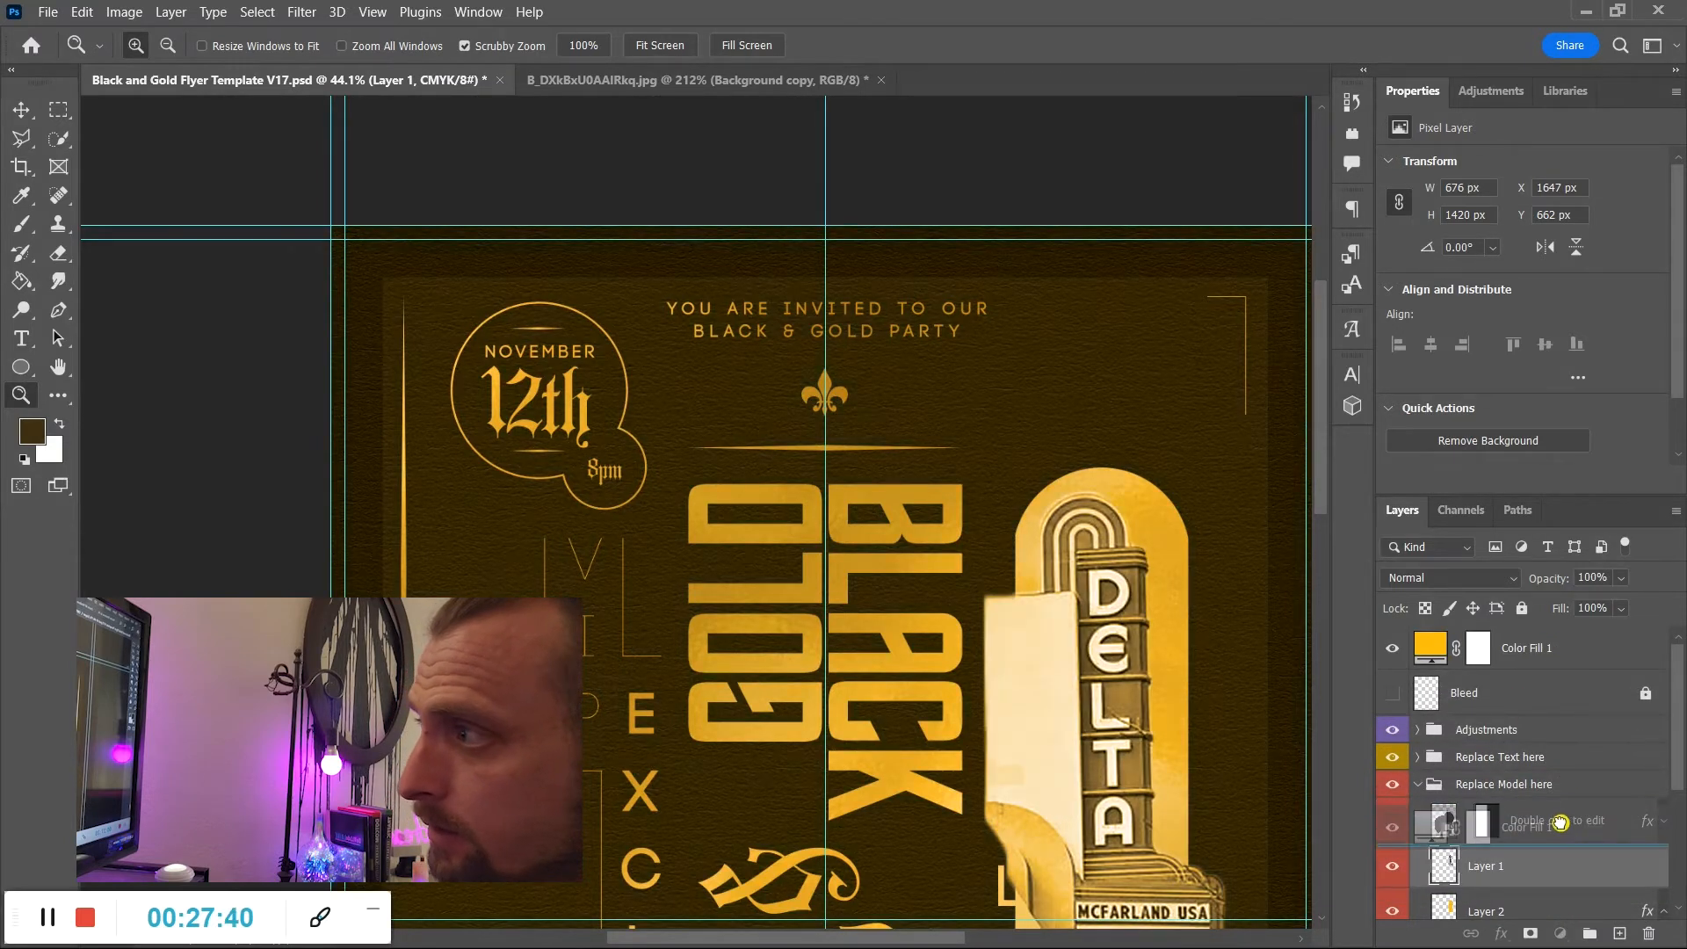
pyautogui.moveTo(1560, 823); pyautogui.dragTo(1560, 826)
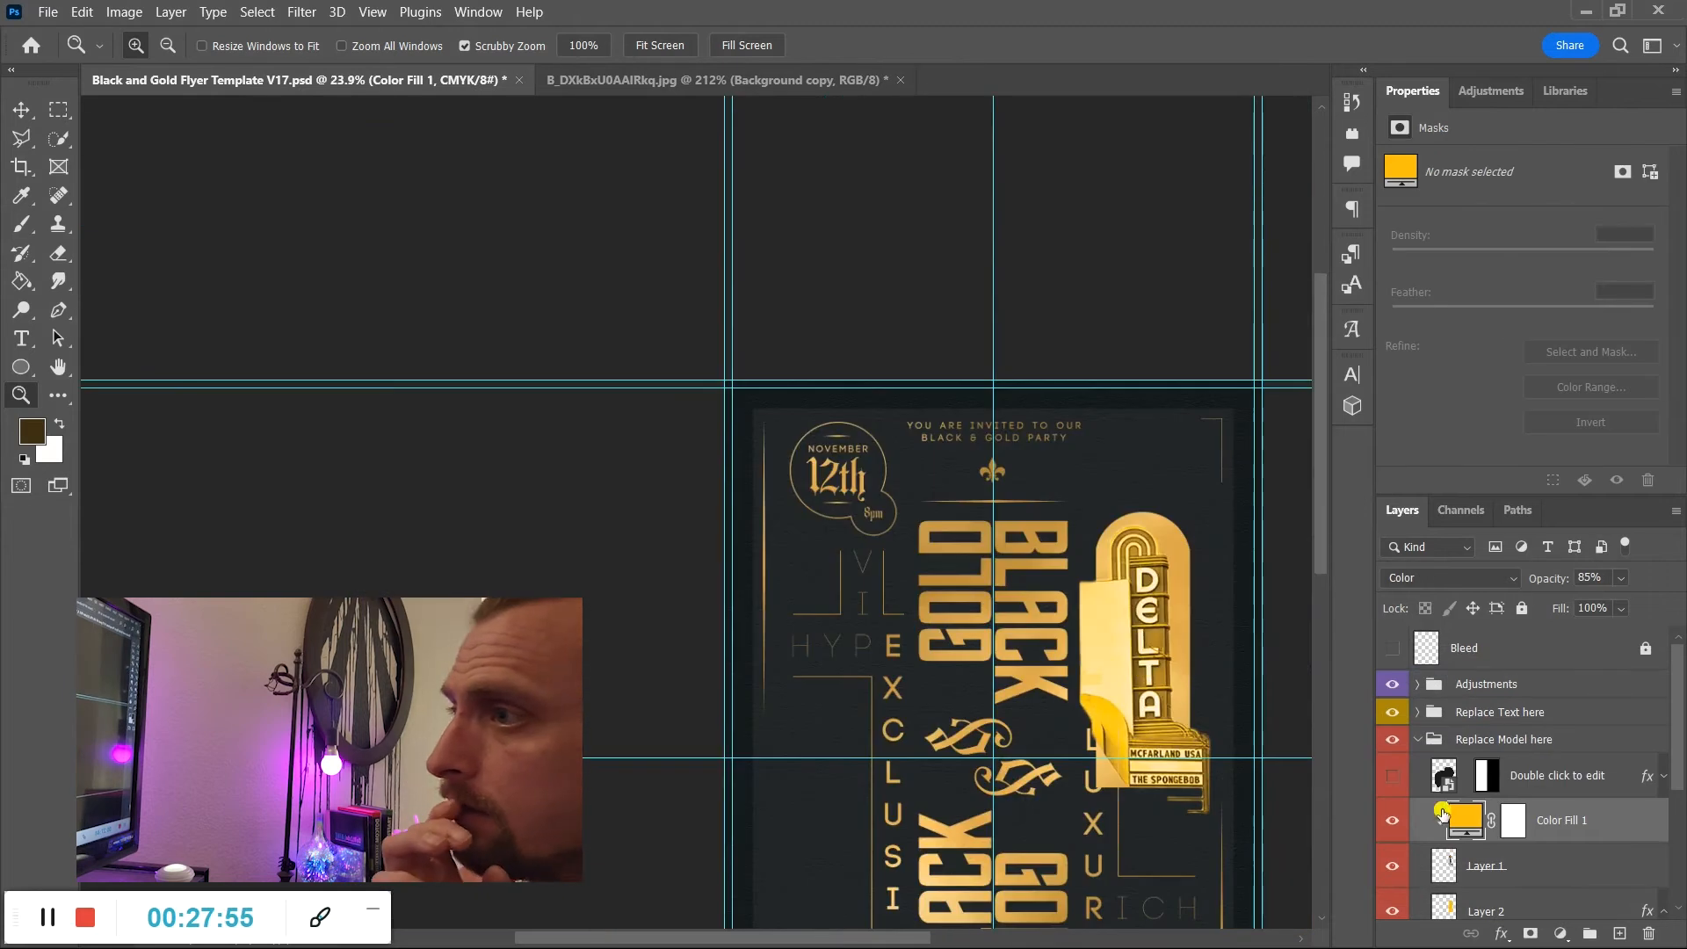
pyautogui.scroll(-1, 1576, 825)
pyautogui.scroll(1, 1139, 784)
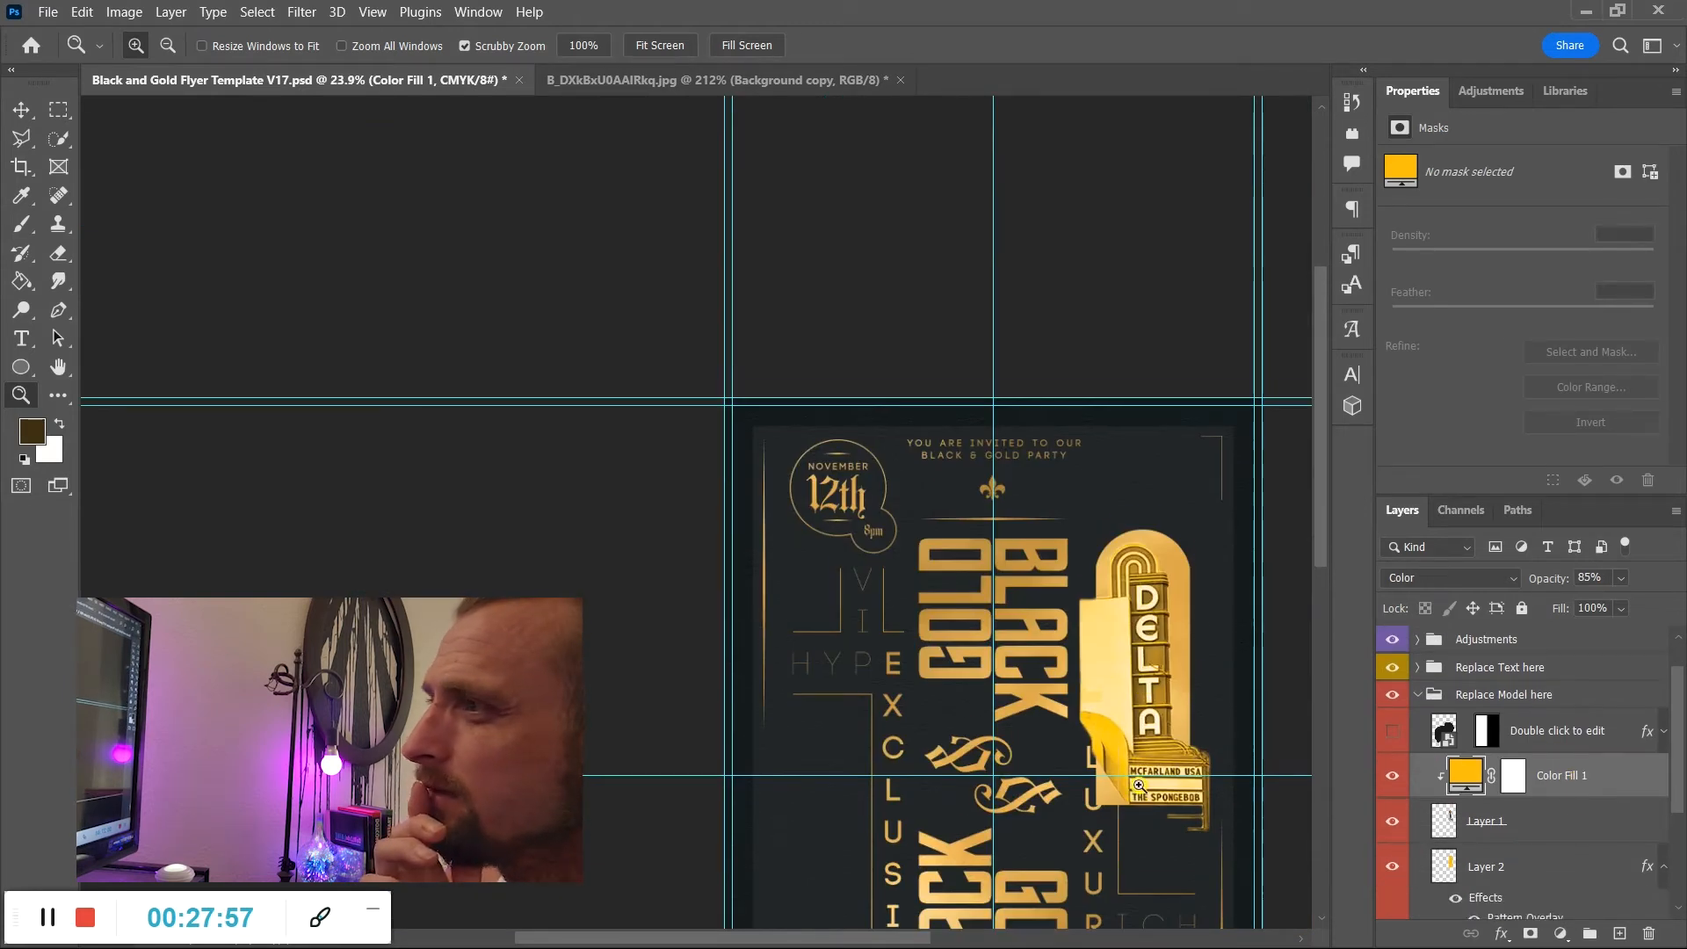
pyautogui.scroll(1, 1551, 770)
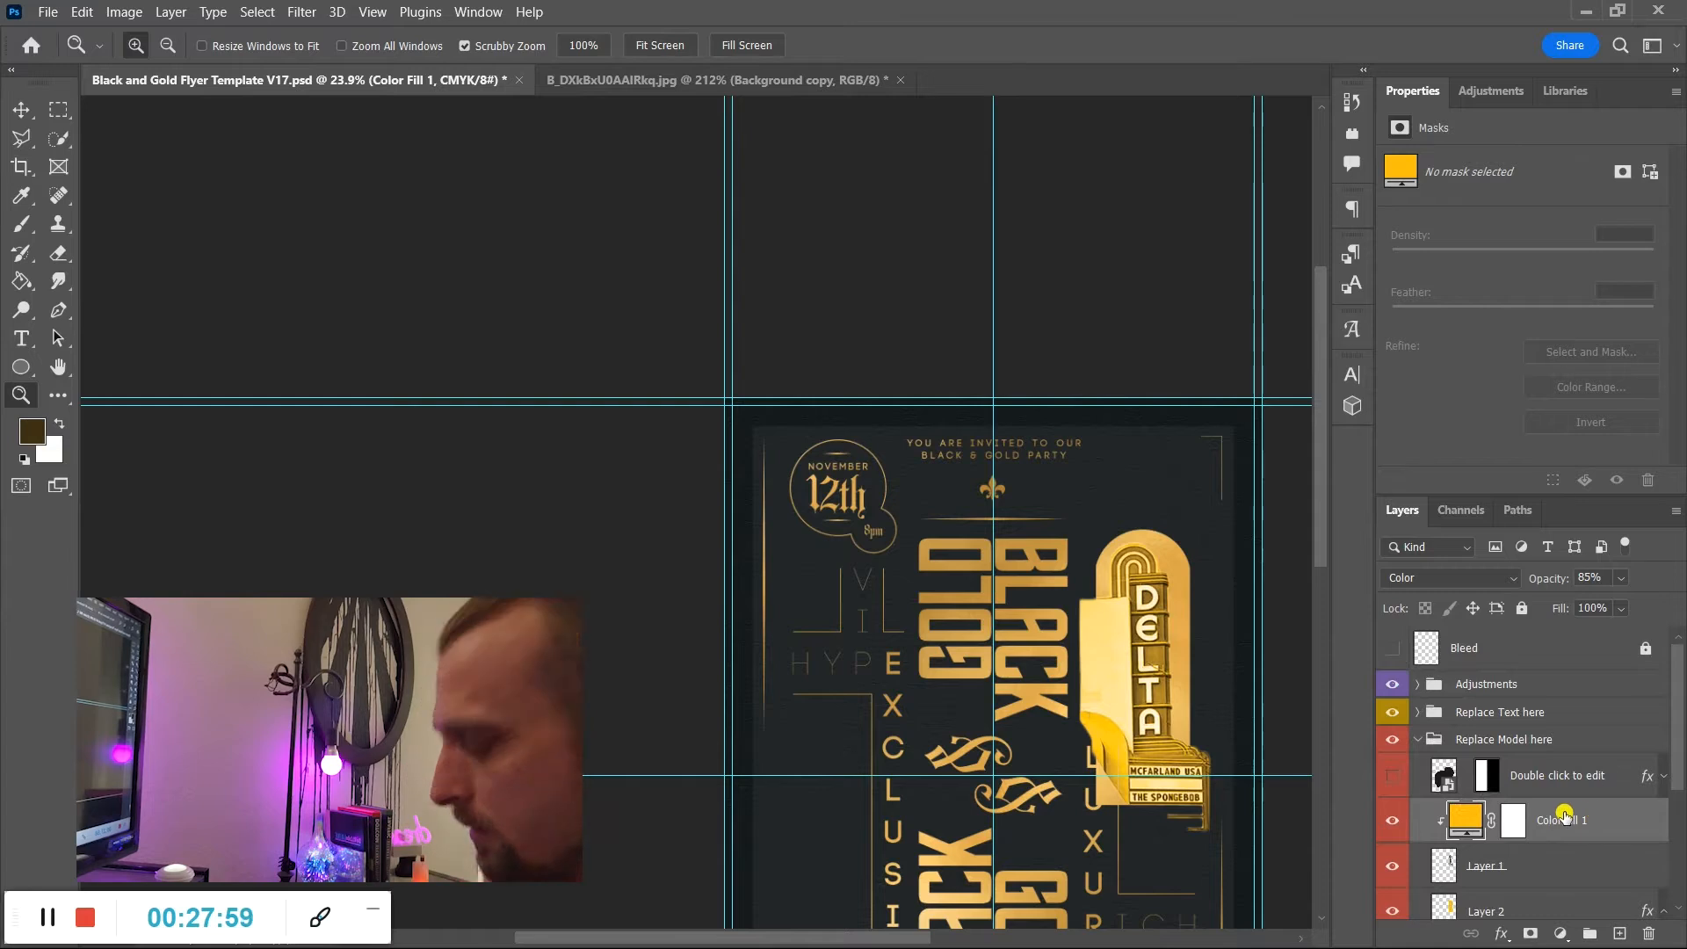
# Undo the moves of Layer 1 and Color Fill 1 into the Replace Model here group.
pyautogui.hotkey('ctrl', 'z')
pyautogui.hotkey('ctrl', 'z')
pyautogui.hotkey('ctrl', 'z')
pyautogui.hotkey('ctrl', 'z')
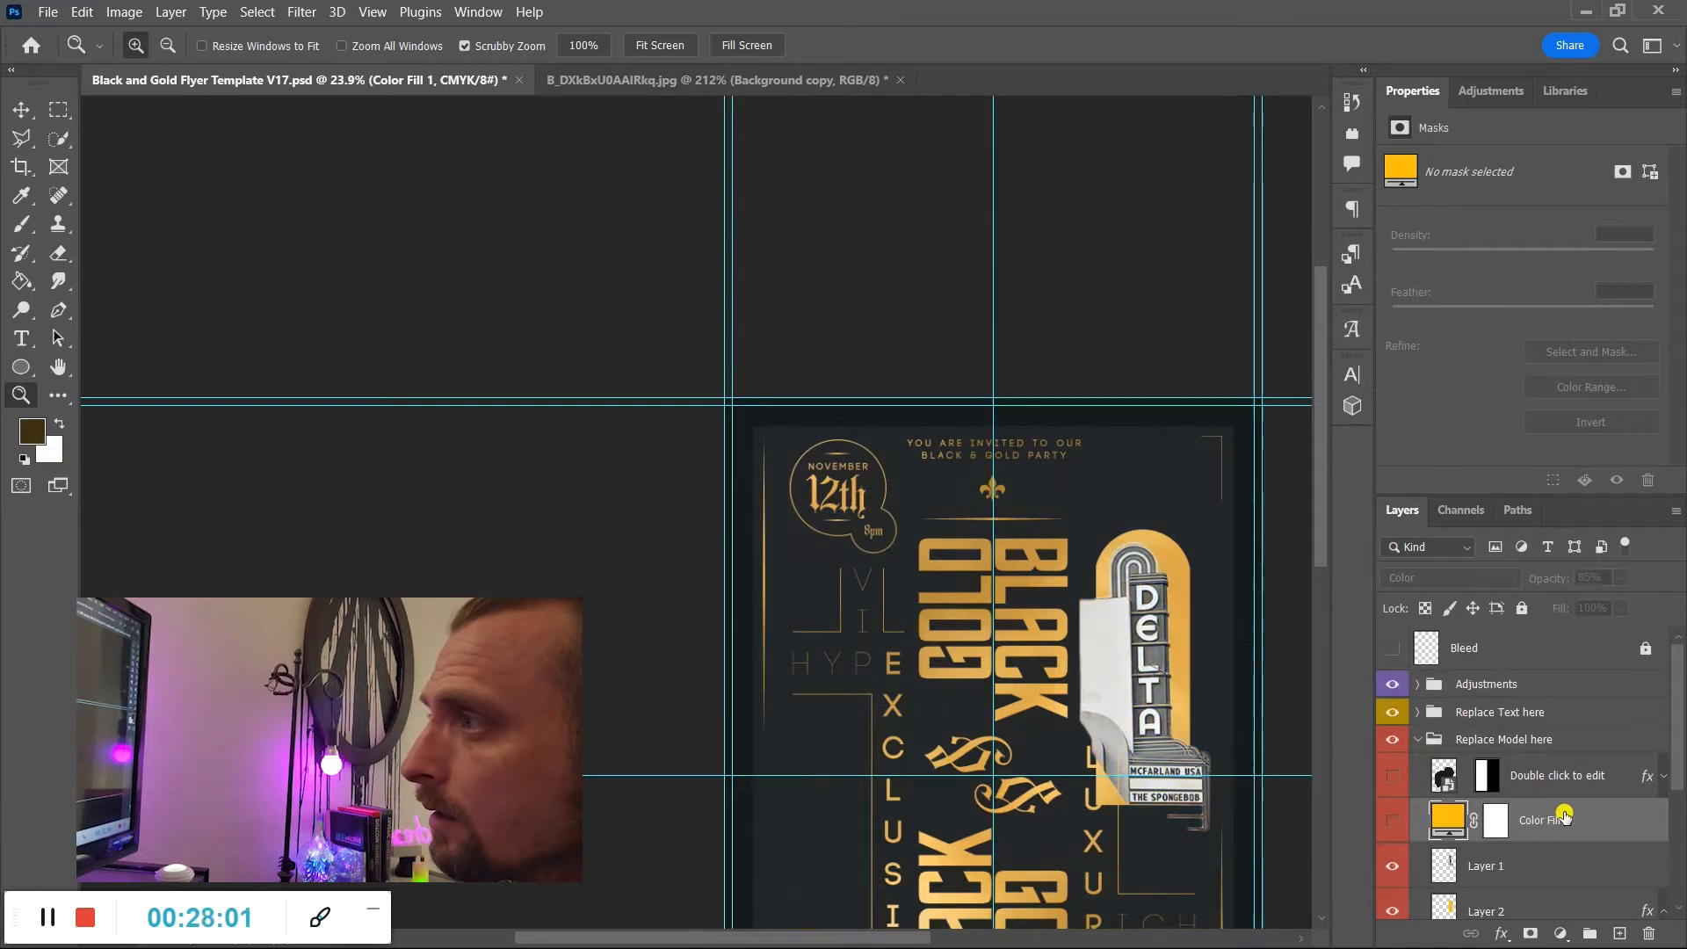
pyautogui.hotkey('ctrl', 'z')
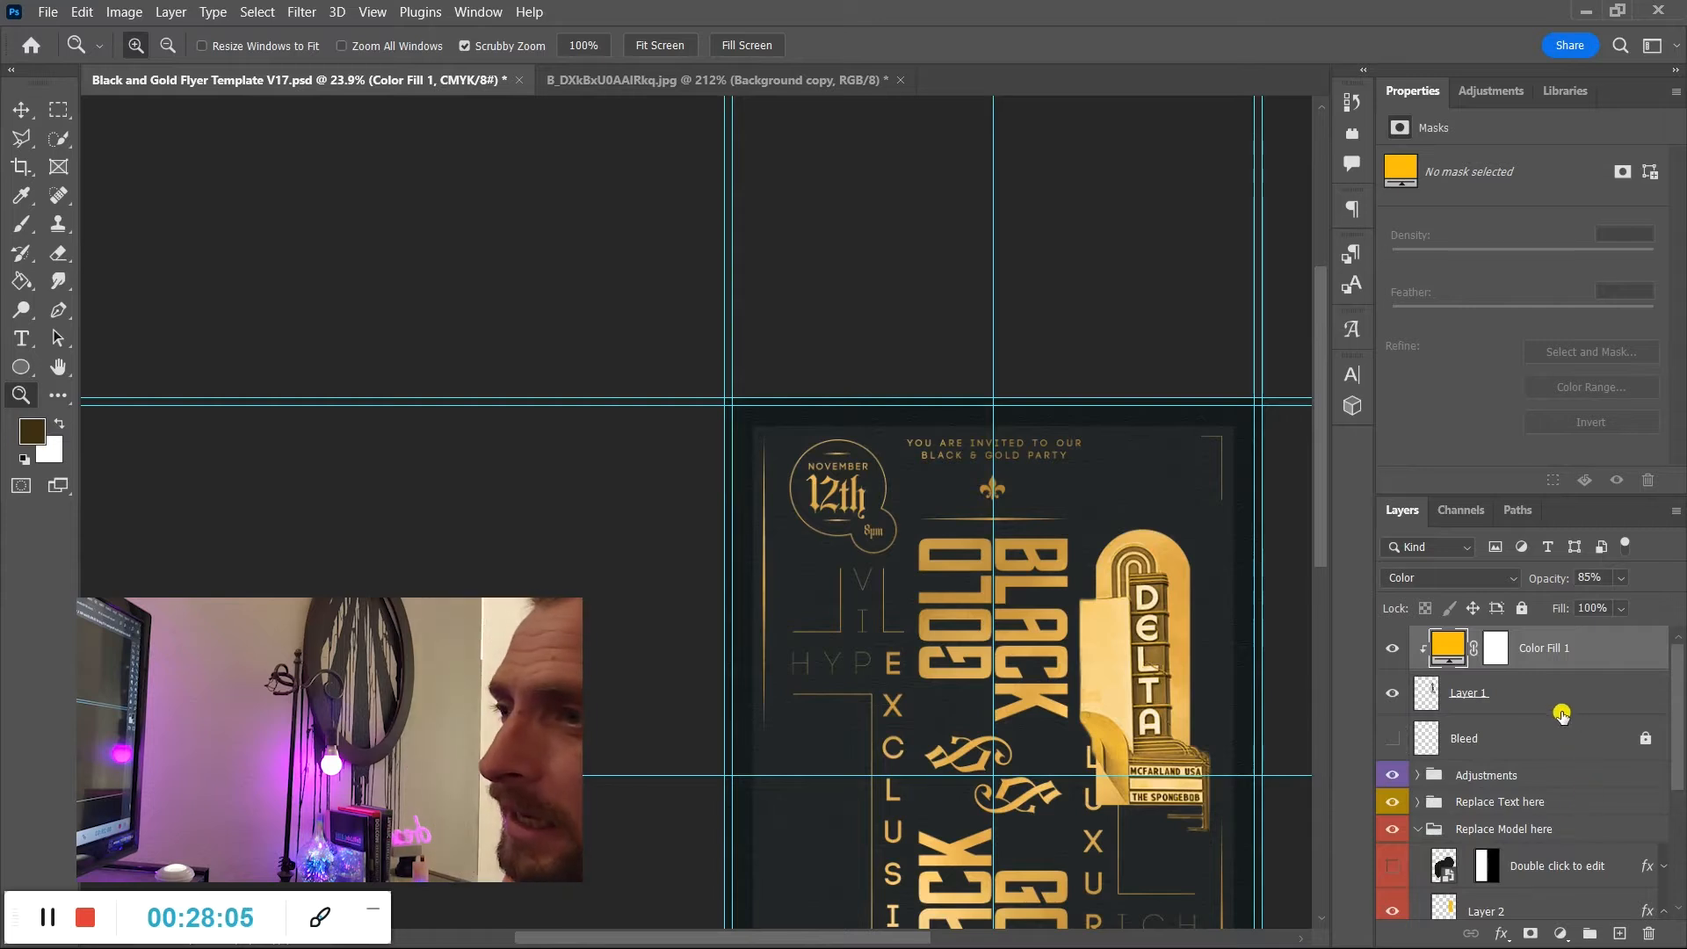
# Inspect the adjustment layers in the Adjustments group and the surrounding layer order.
pyautogui.click(1415, 776)
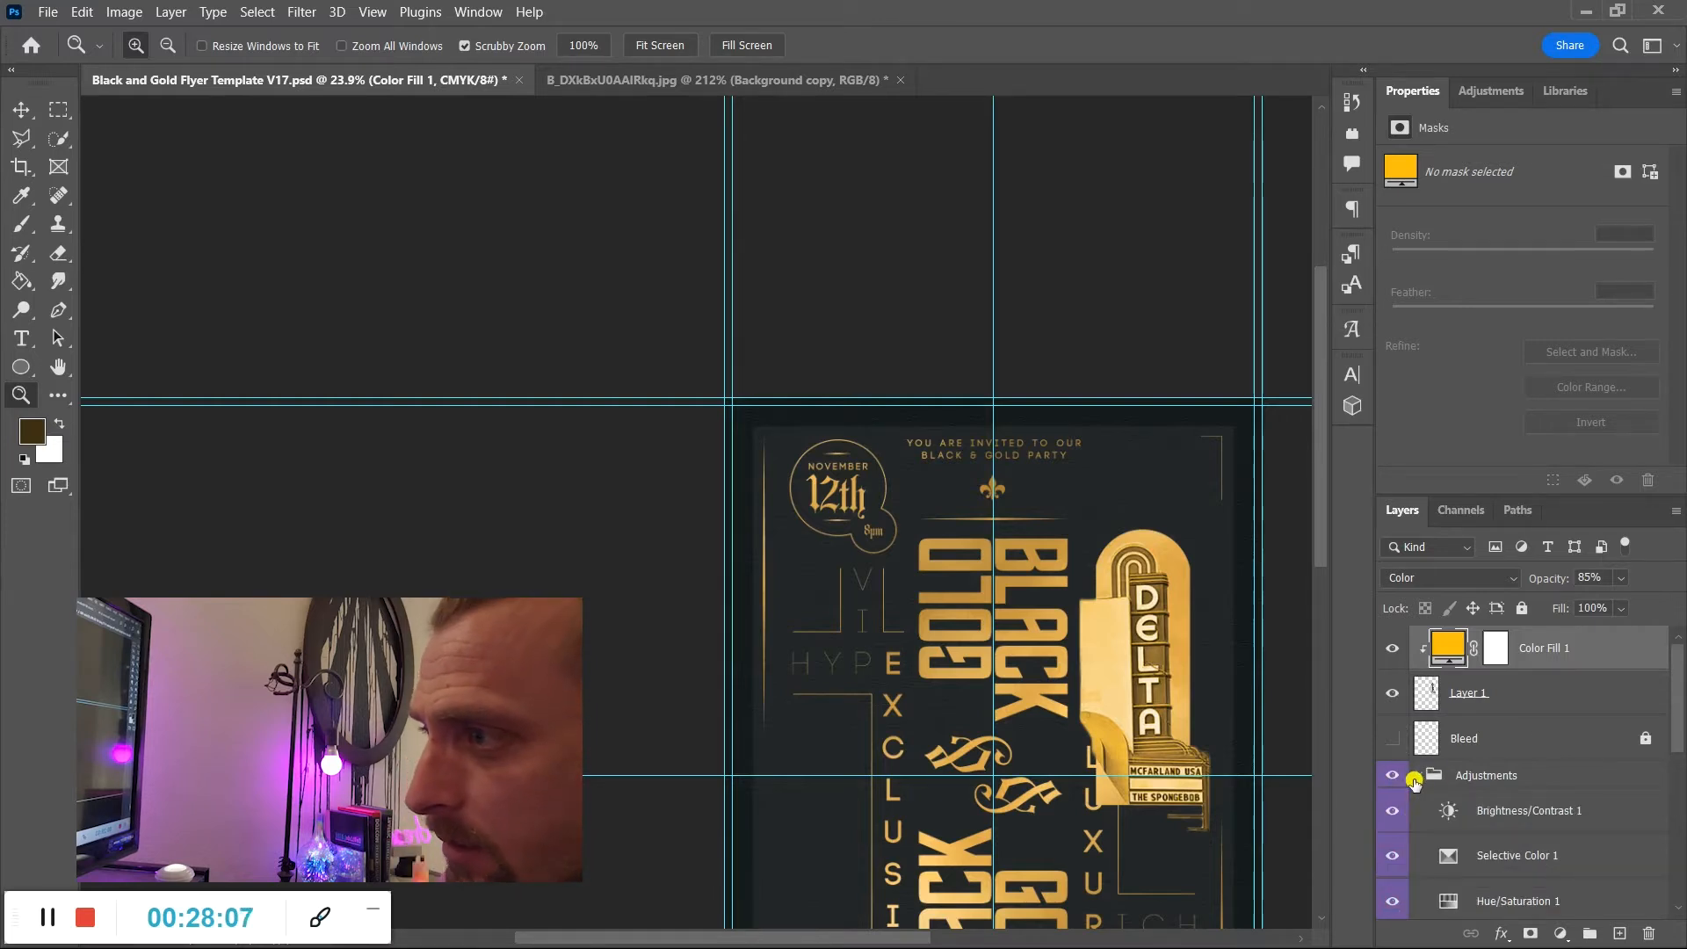
pyautogui.click(1415, 776)
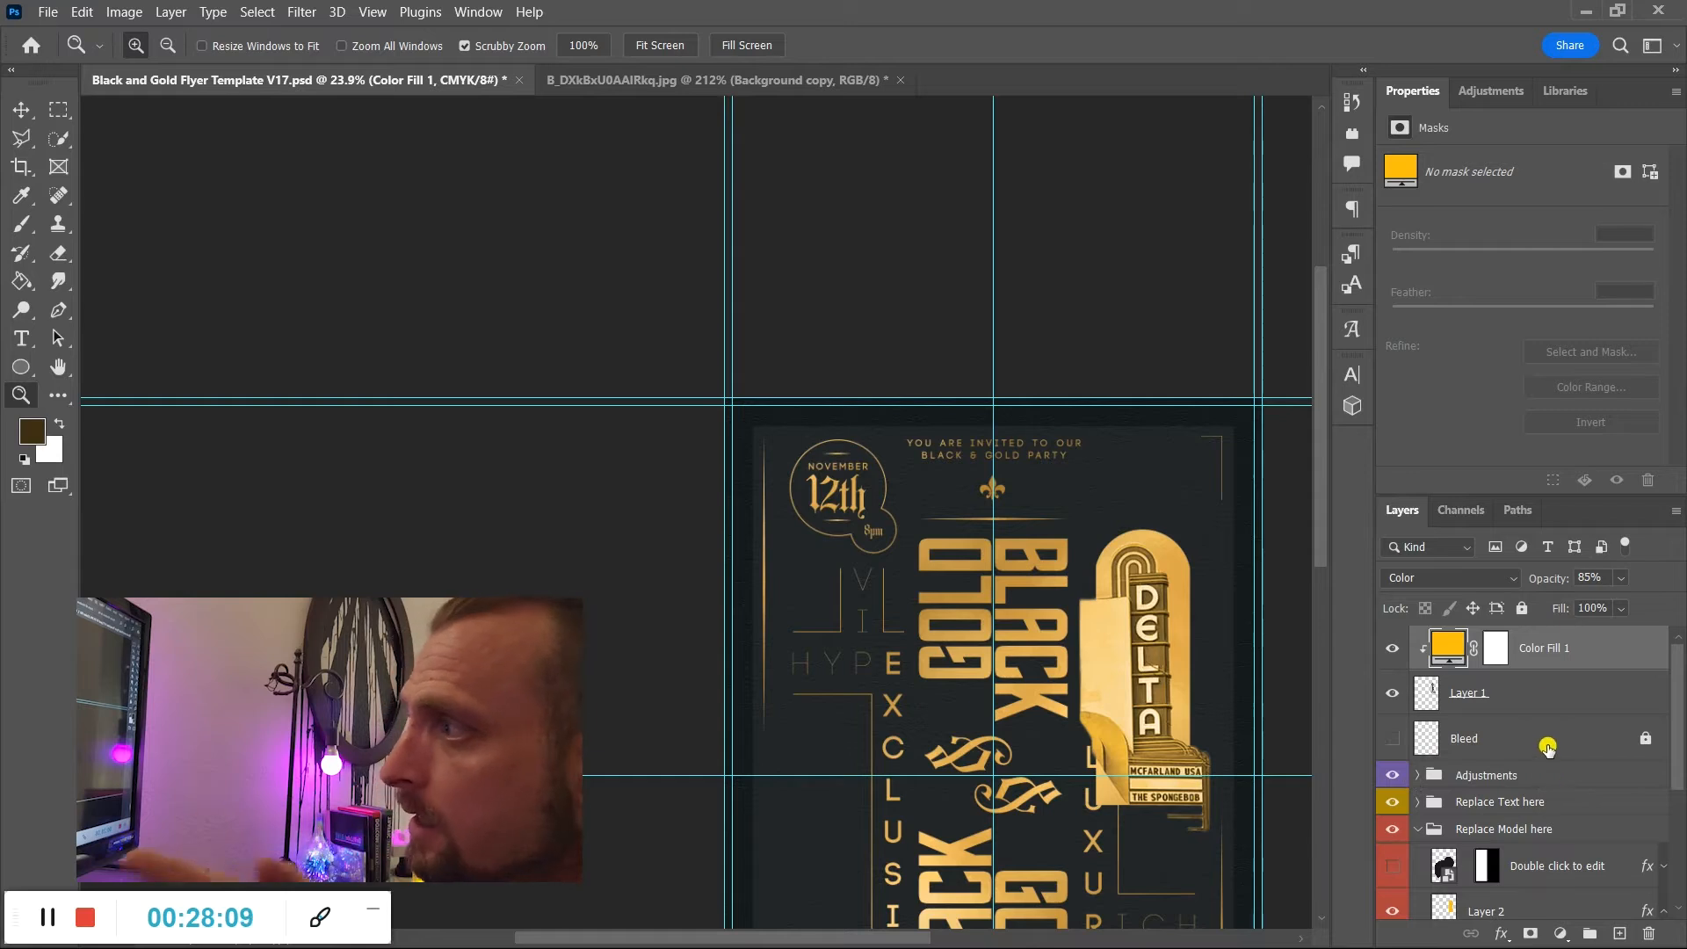
pyautogui.scroll(-1, 1501, 856)
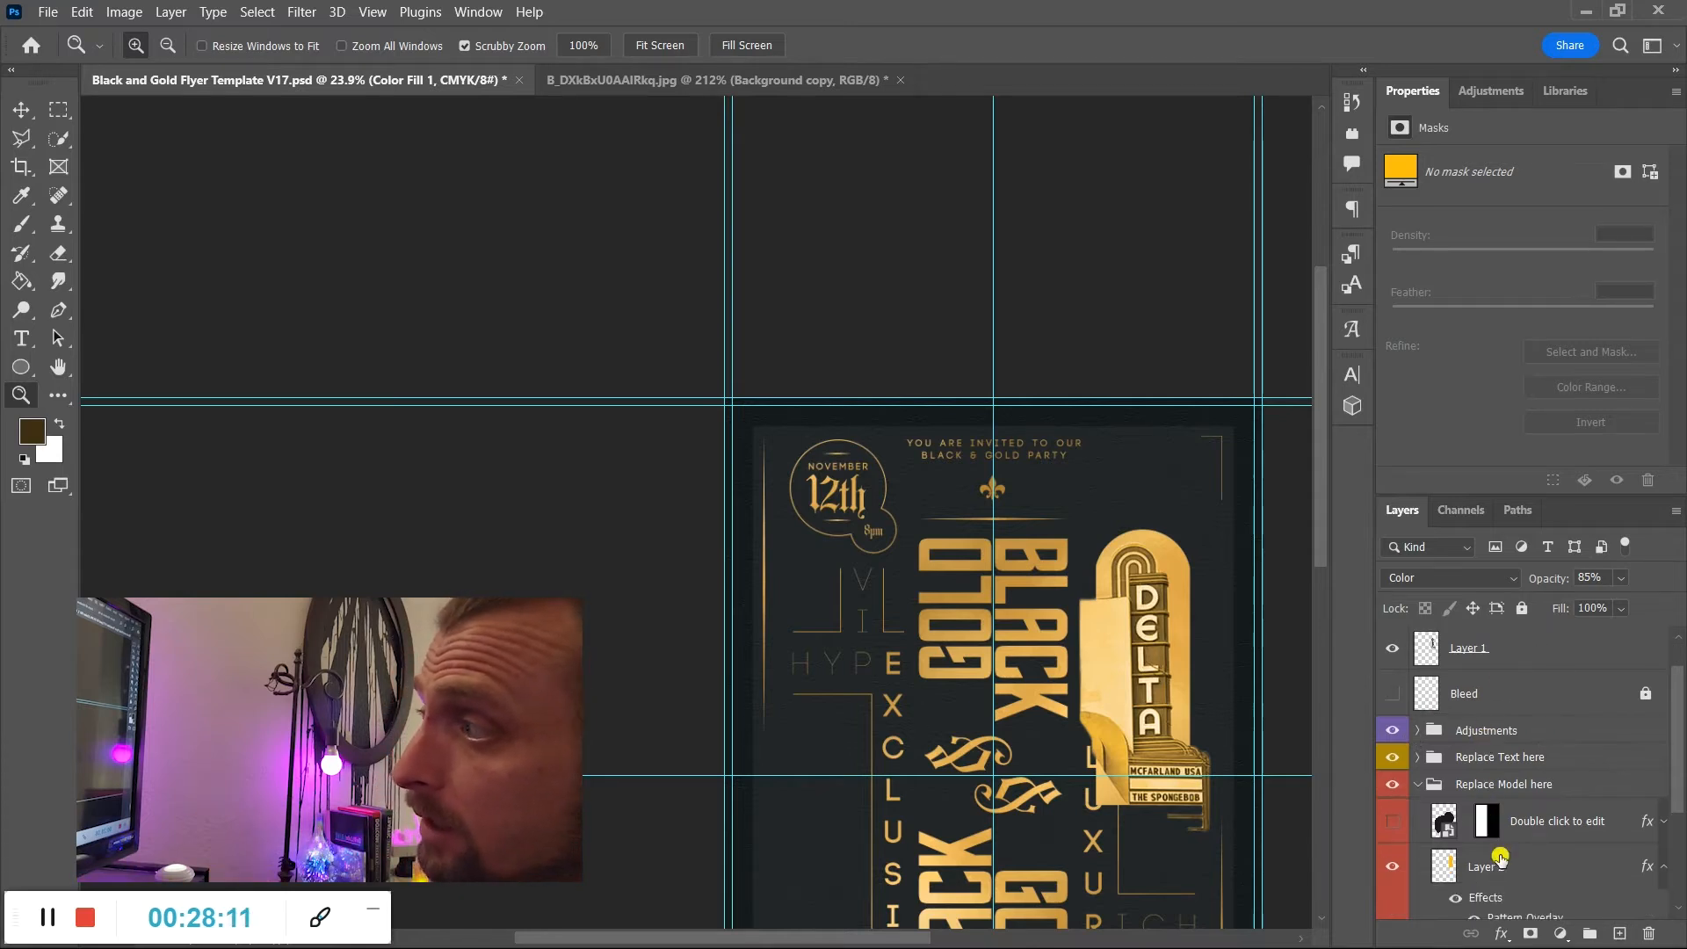
pyautogui.scroll(1, 1526, 778)
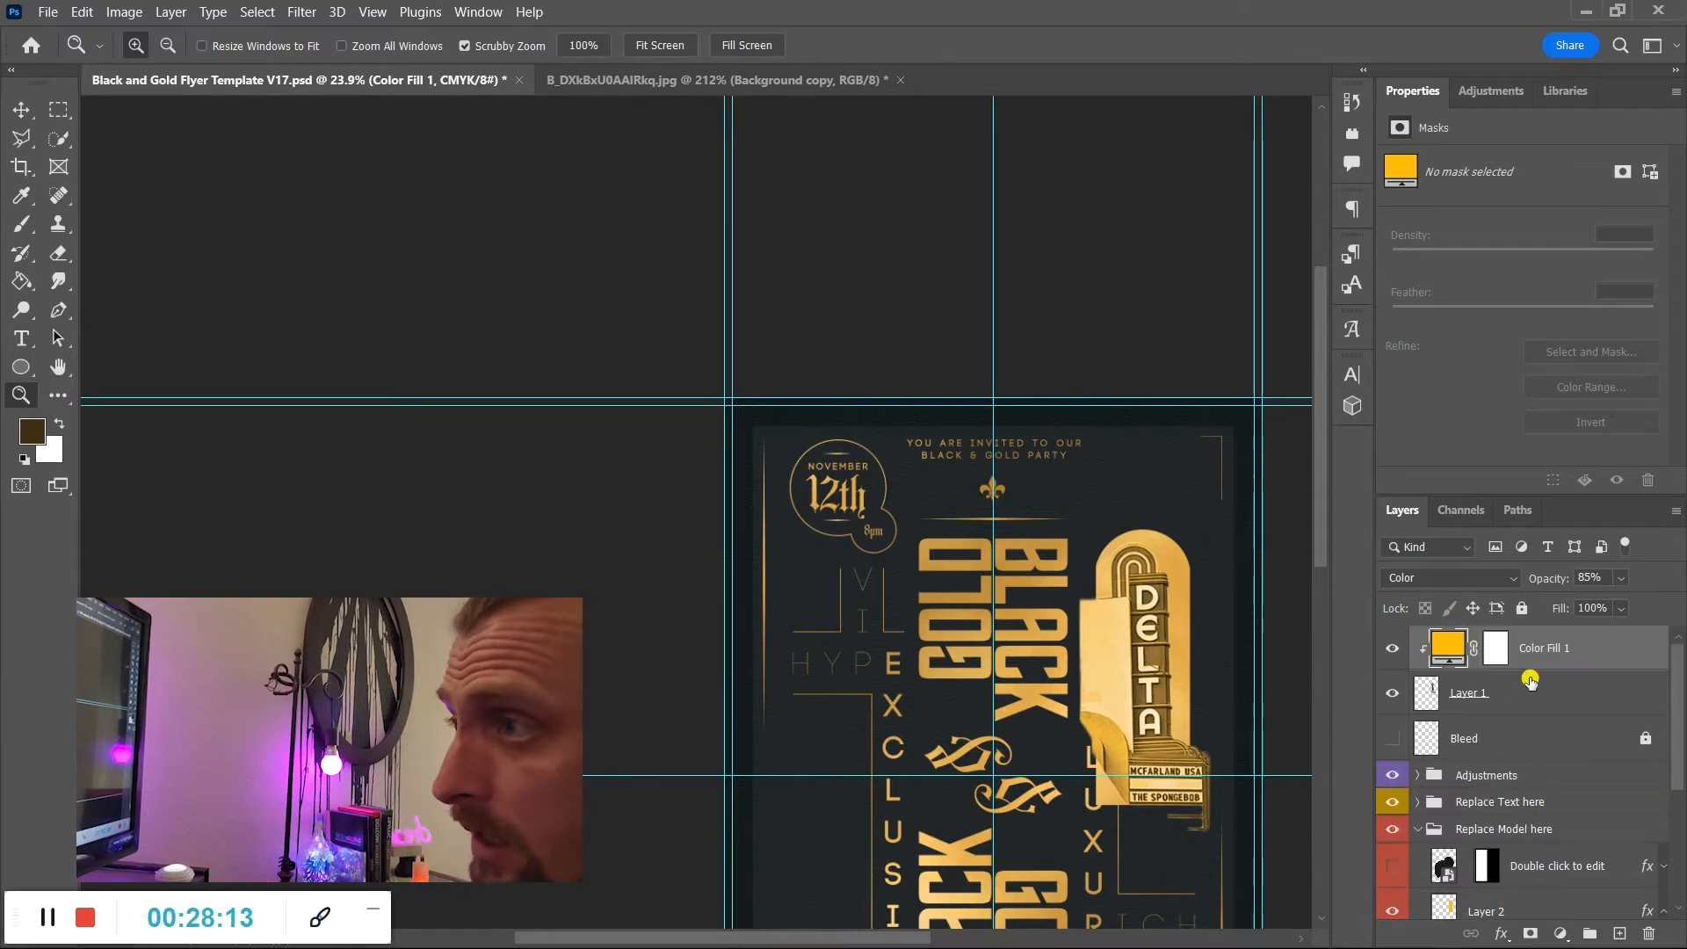
# Try Color Fill 1 and Layer 1 together inside the Replace Model here group, and return both to the top of the layer stack.
pyautogui.keyDown('shift'); pyautogui.click(1523, 698); pyautogui.keyUp('shift')
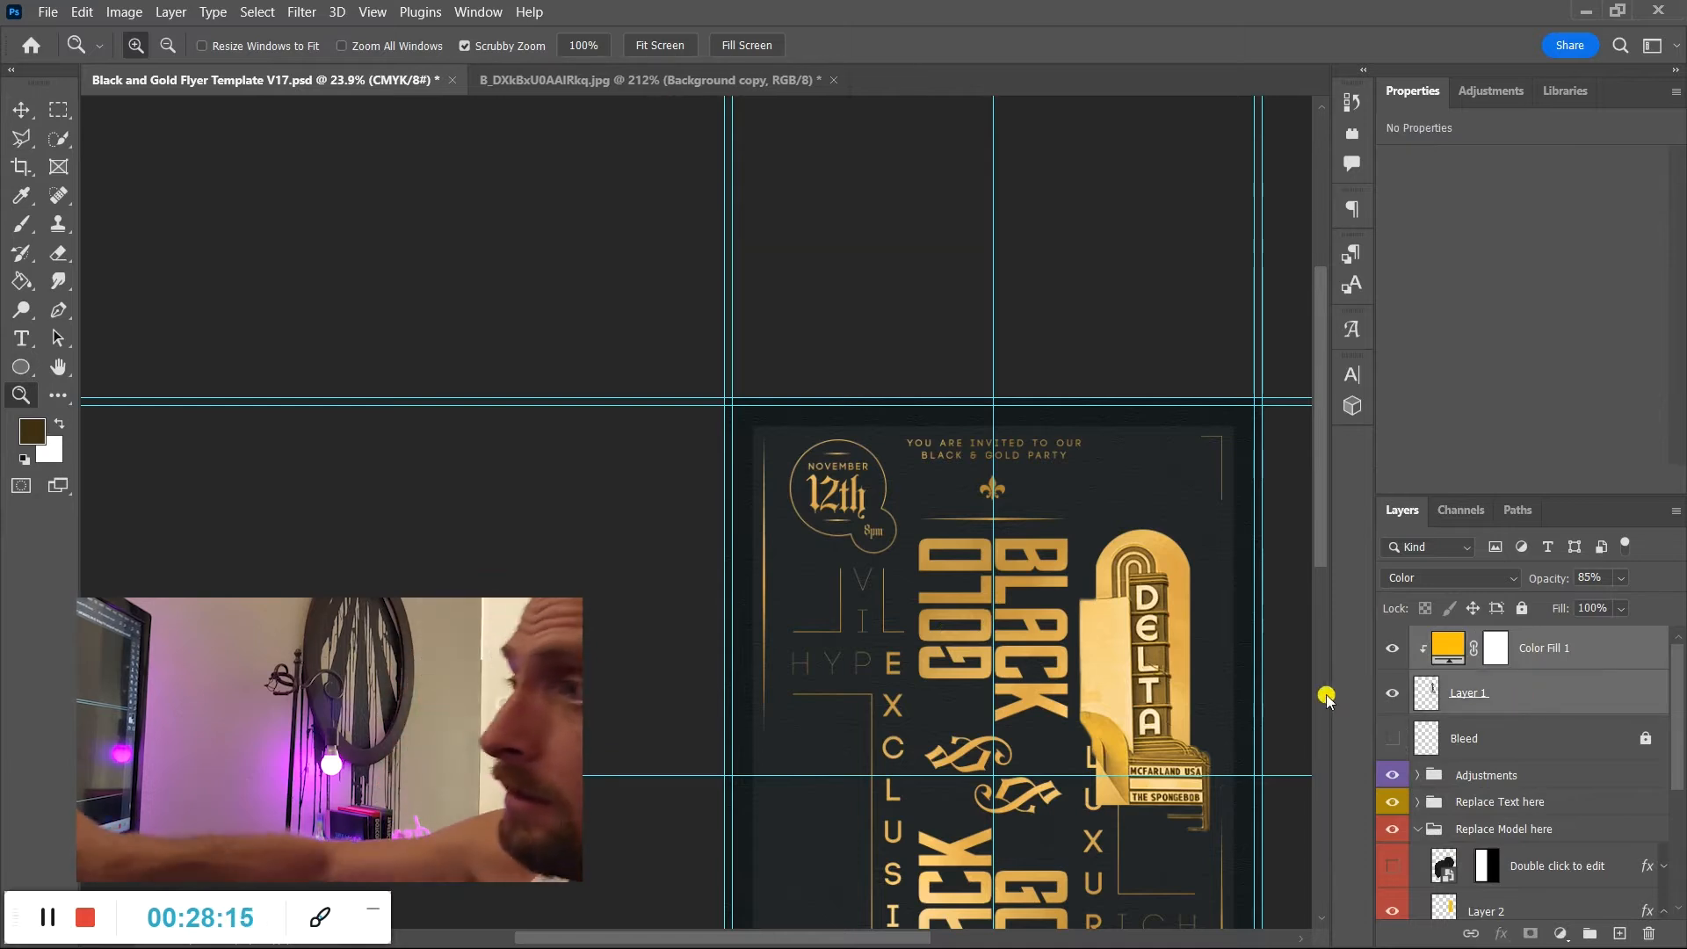
pyautogui.click(1202, 667)
pyautogui.click(1202, 668)
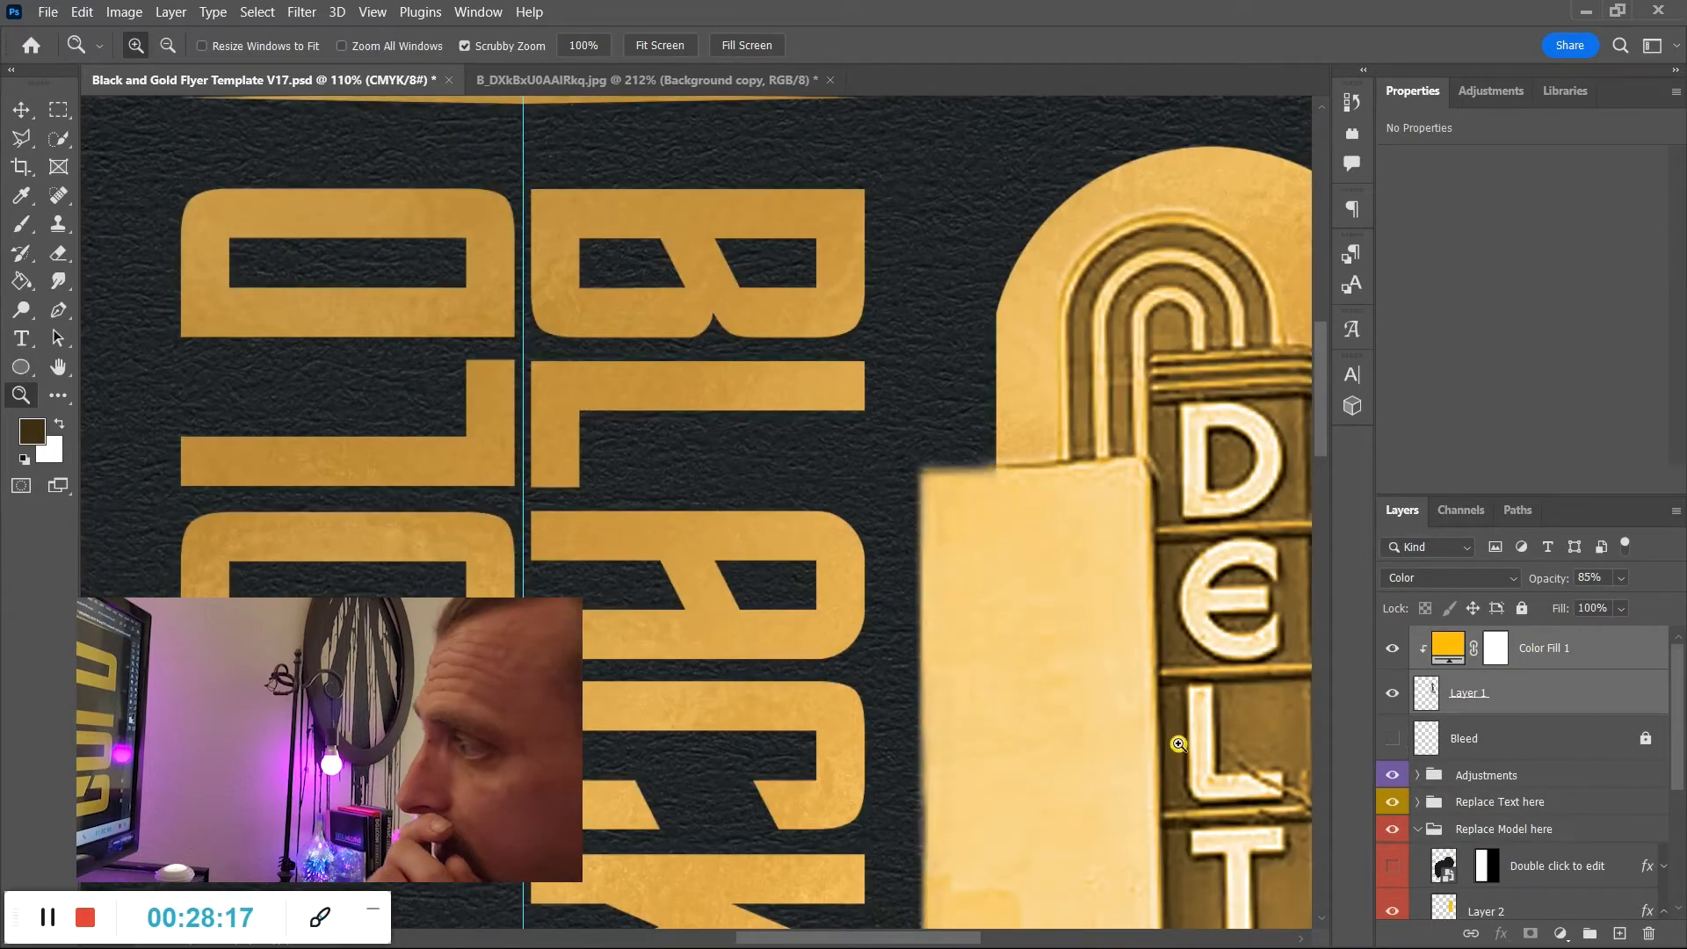
pyautogui.moveTo(882, 937); pyautogui.dragTo(949, 939)
pyautogui.scroll(-4, 953, 672)
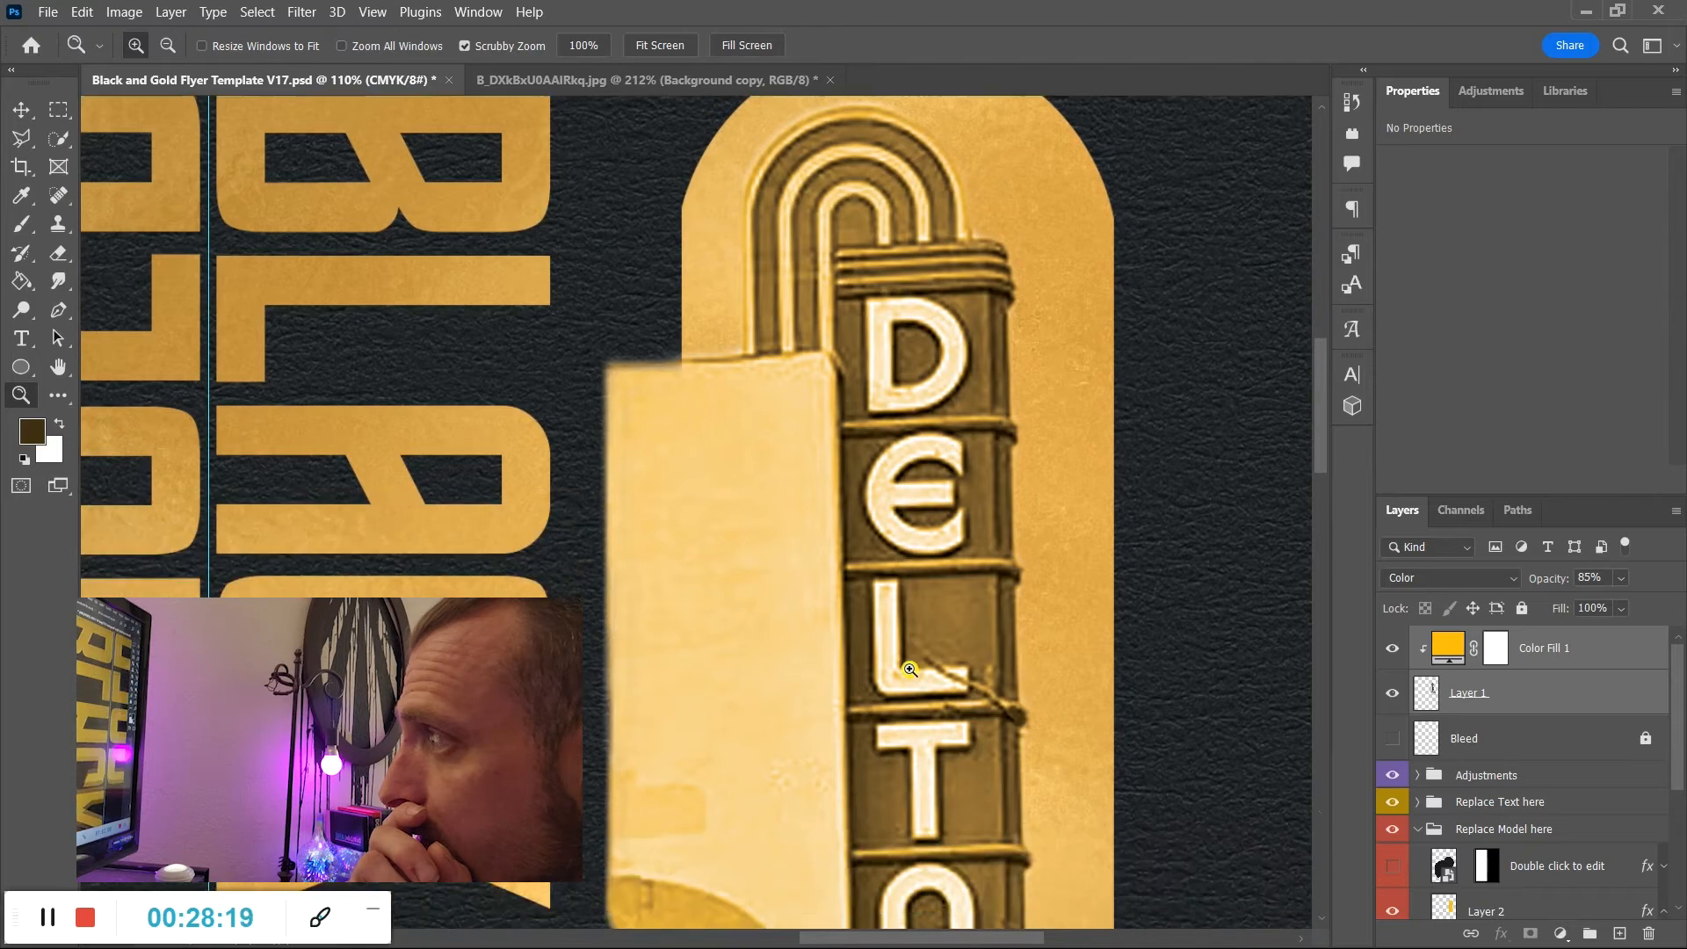
pyautogui.moveTo(963, 656); pyautogui.dragTo(904, 632)
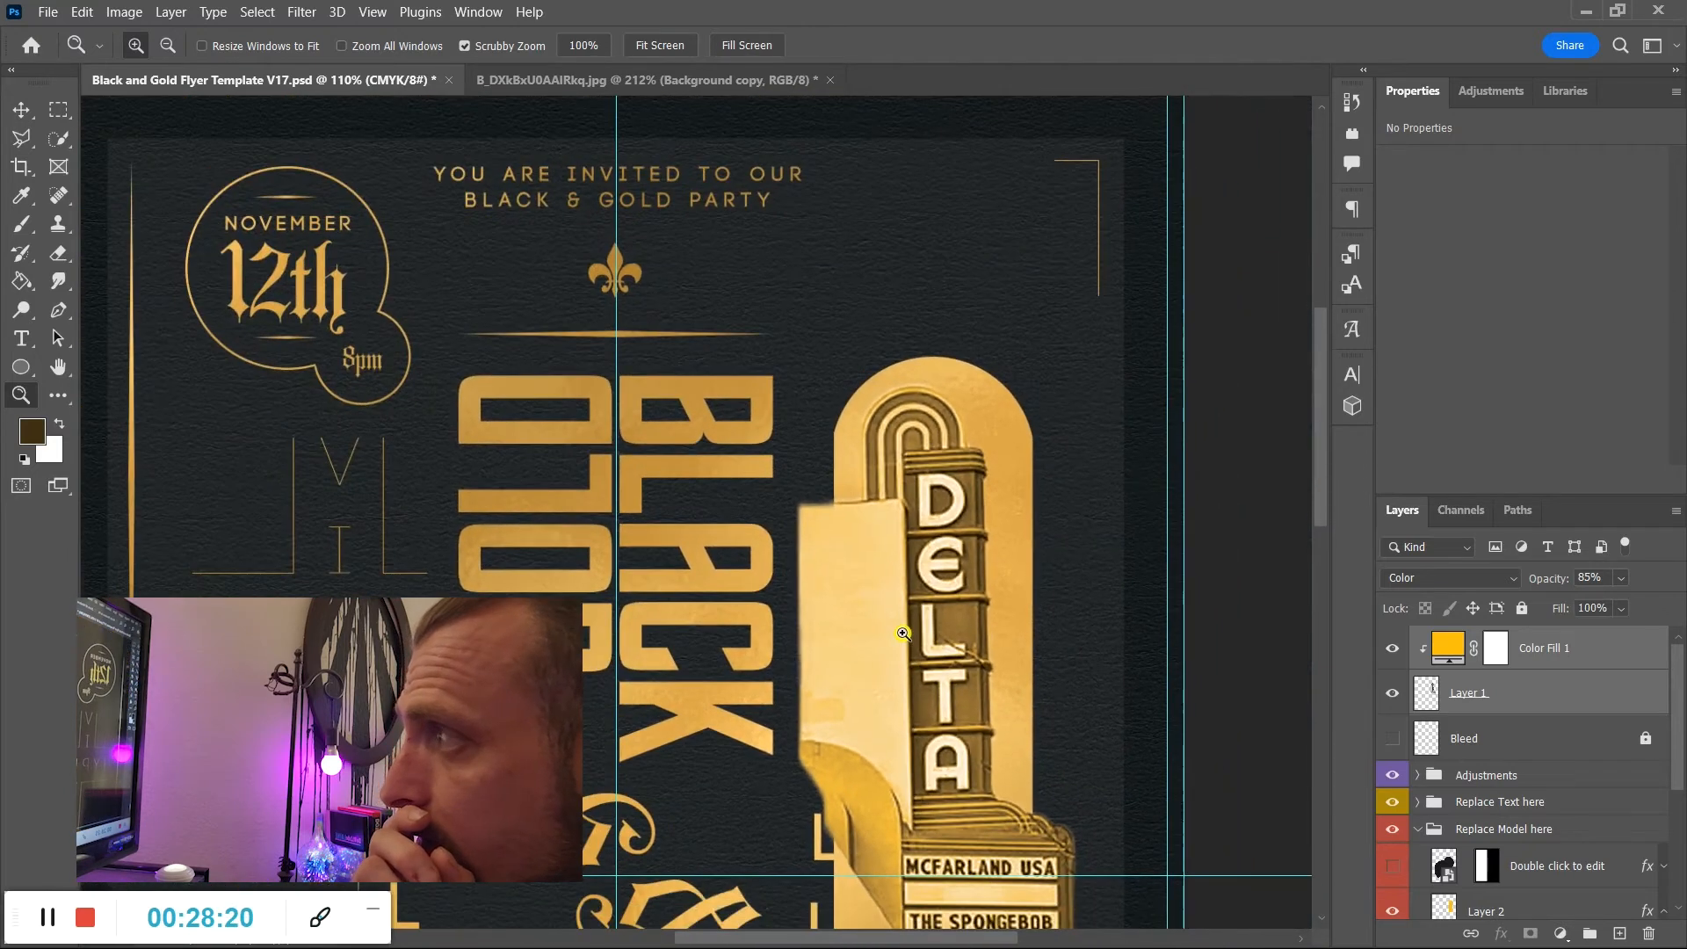
pyautogui.scroll(-5, 975, 606)
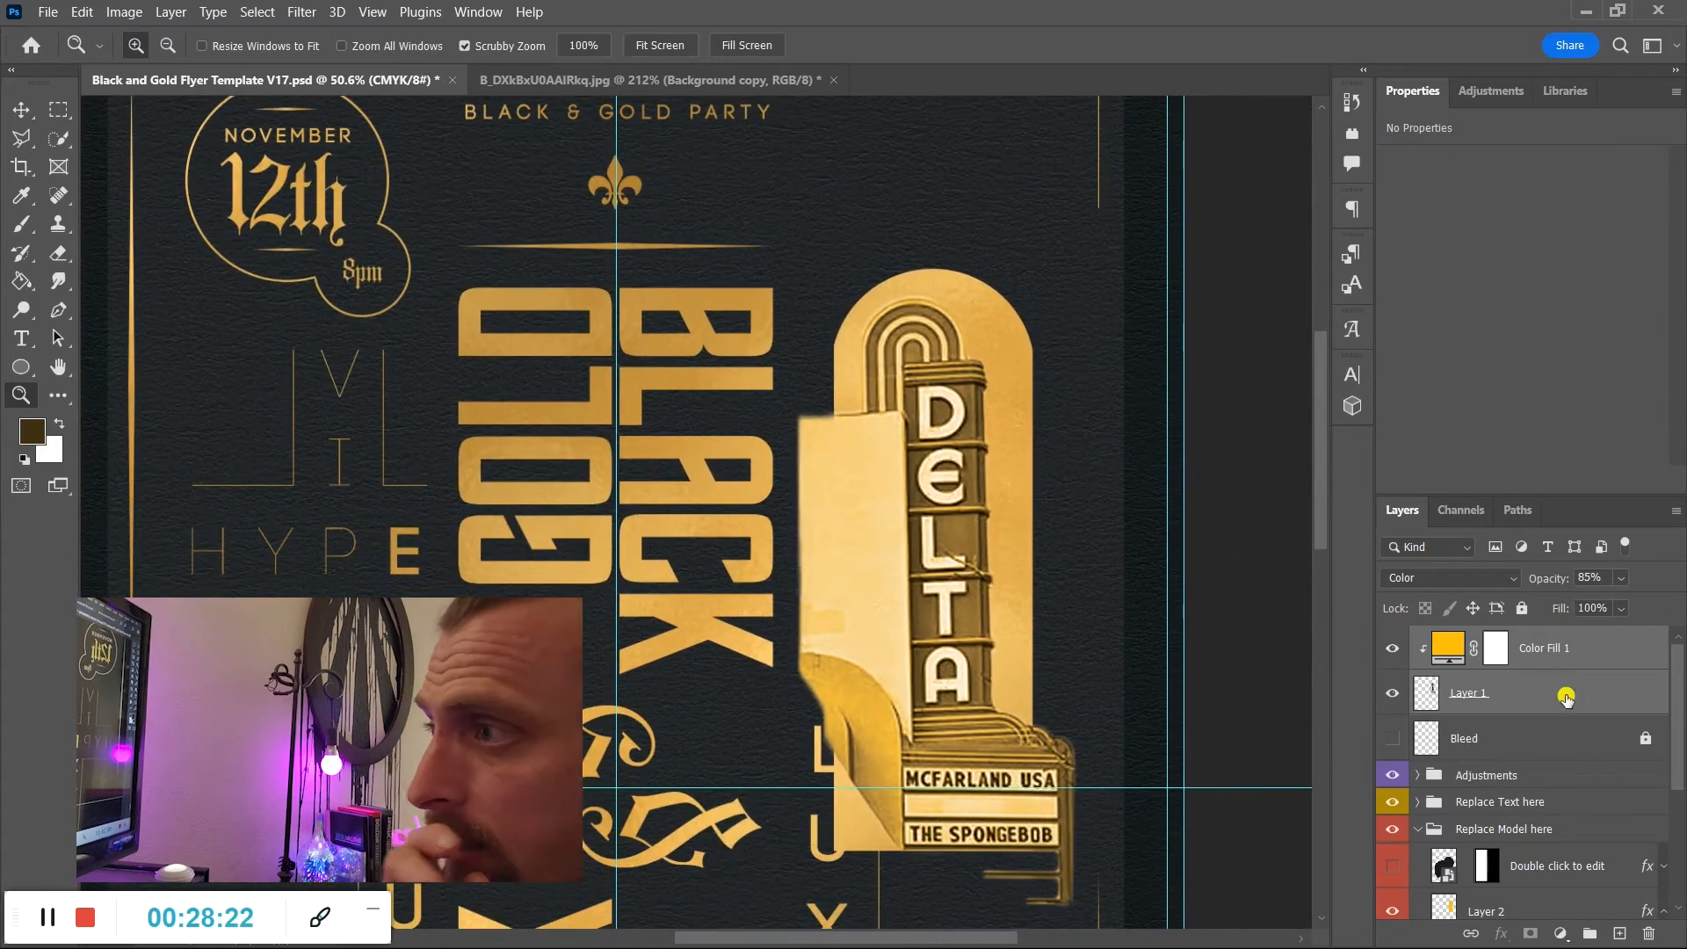
pyautogui.moveTo(1586, 683); pyautogui.dragTo(1589, 879)
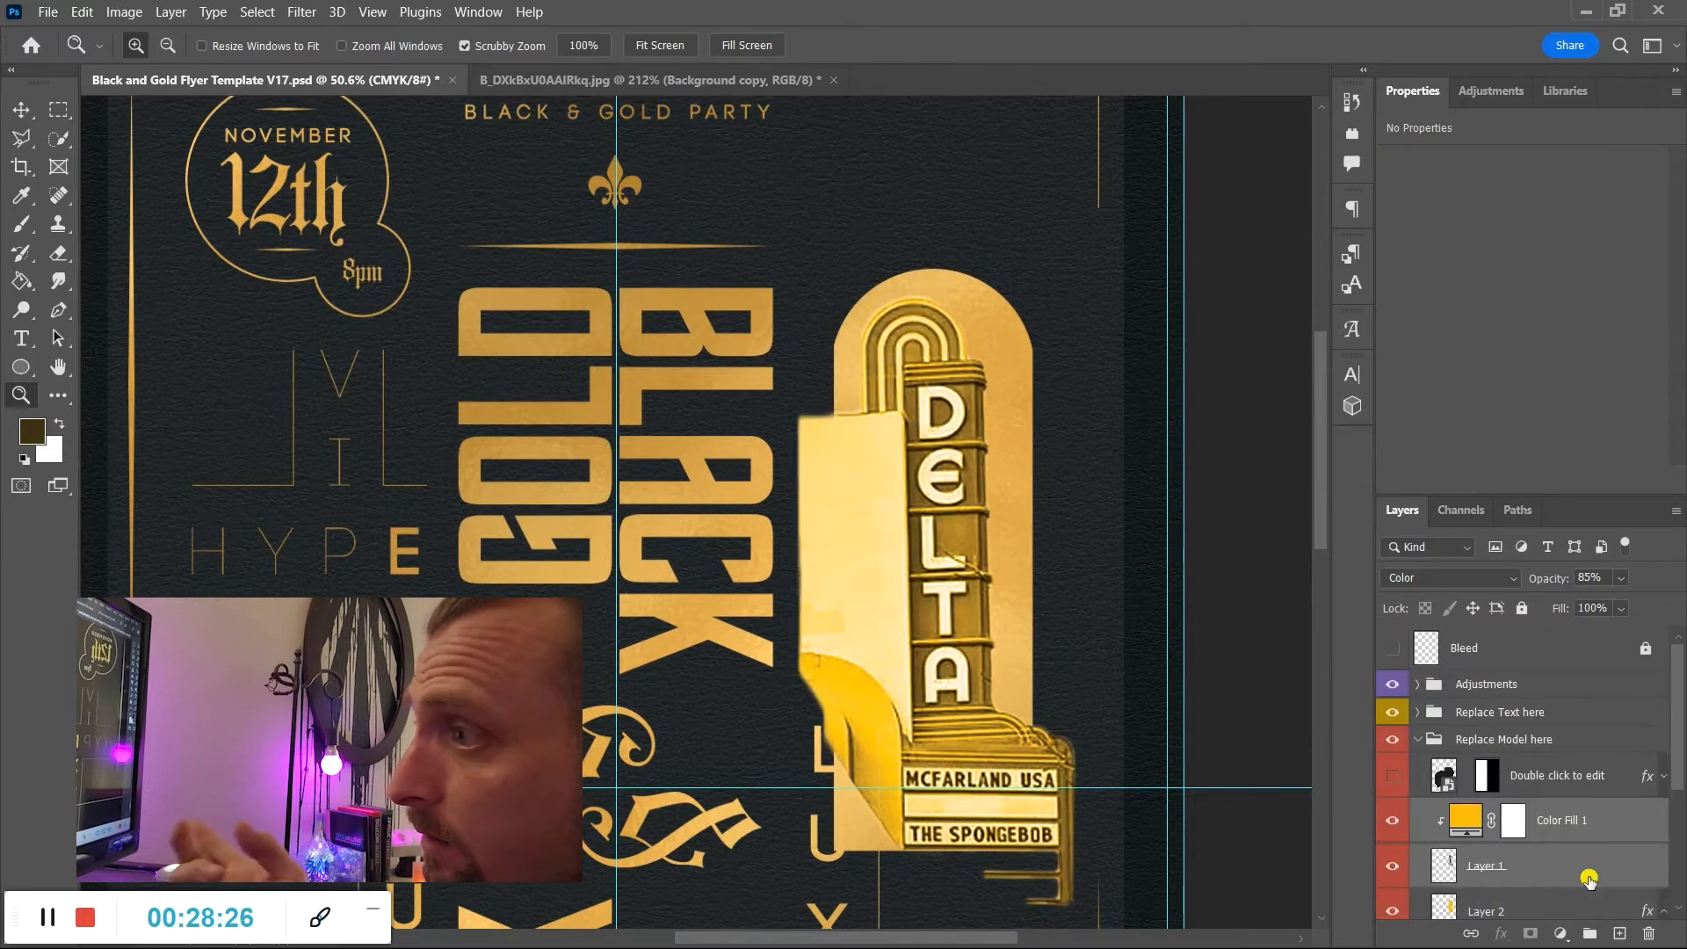
pyautogui.moveTo(1627, 821); pyautogui.dragTo(1603, 631)
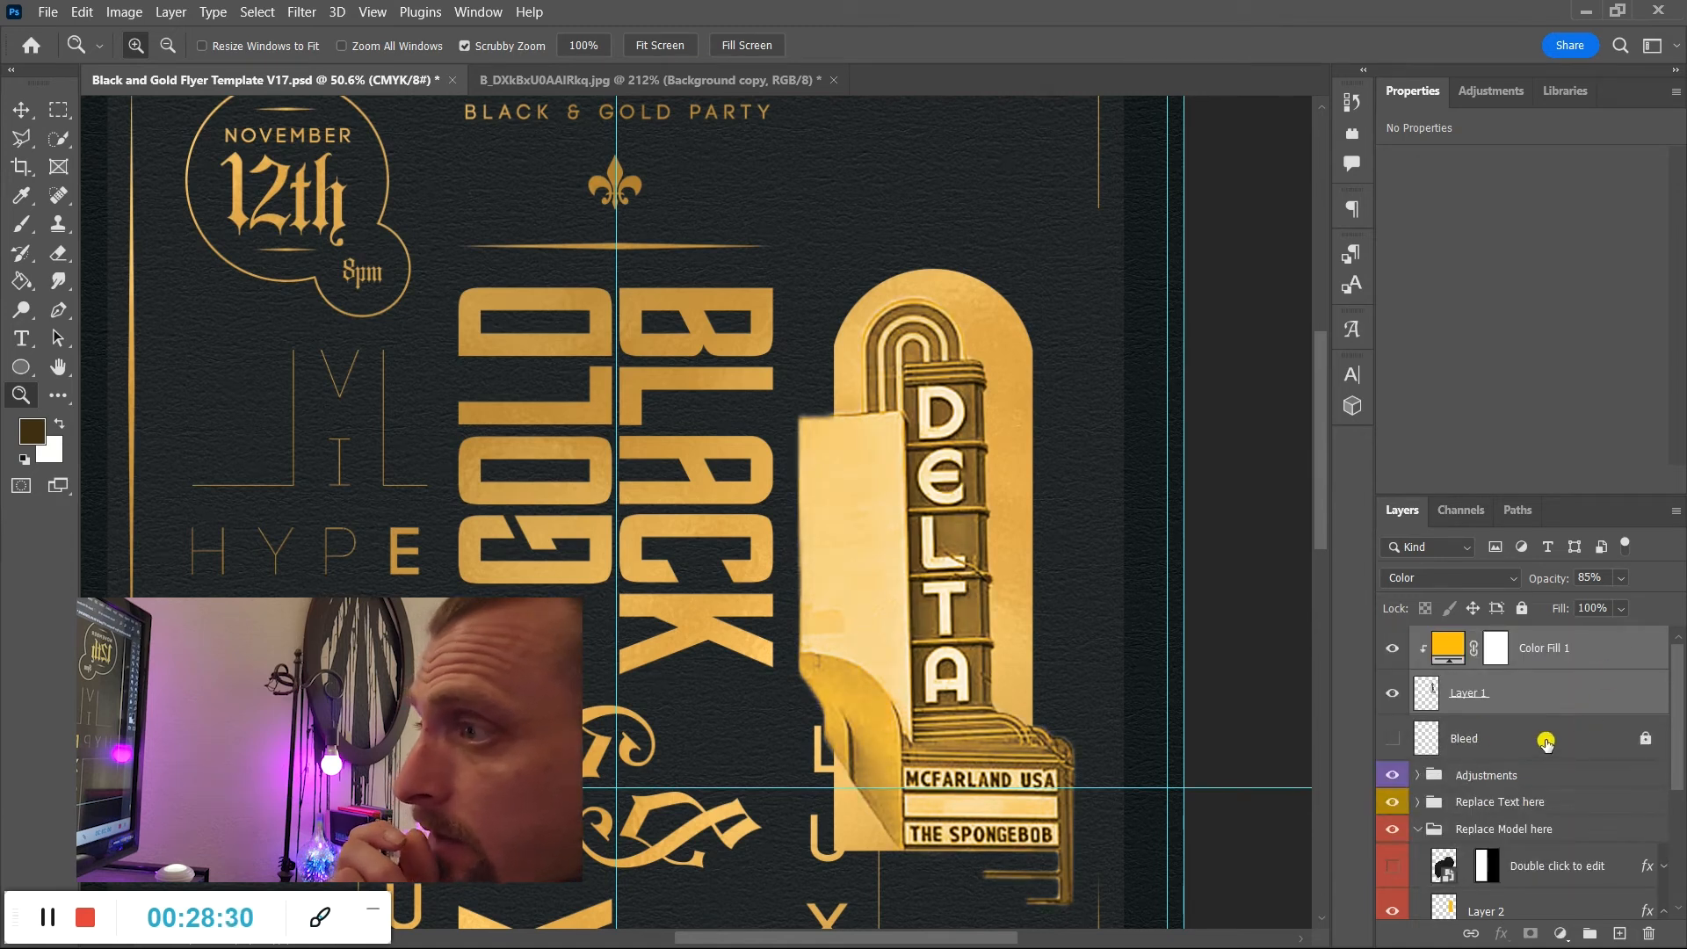
# Compare the flyer's colours with the Adjustments group hidden and shown.
pyautogui.click(1394, 773)
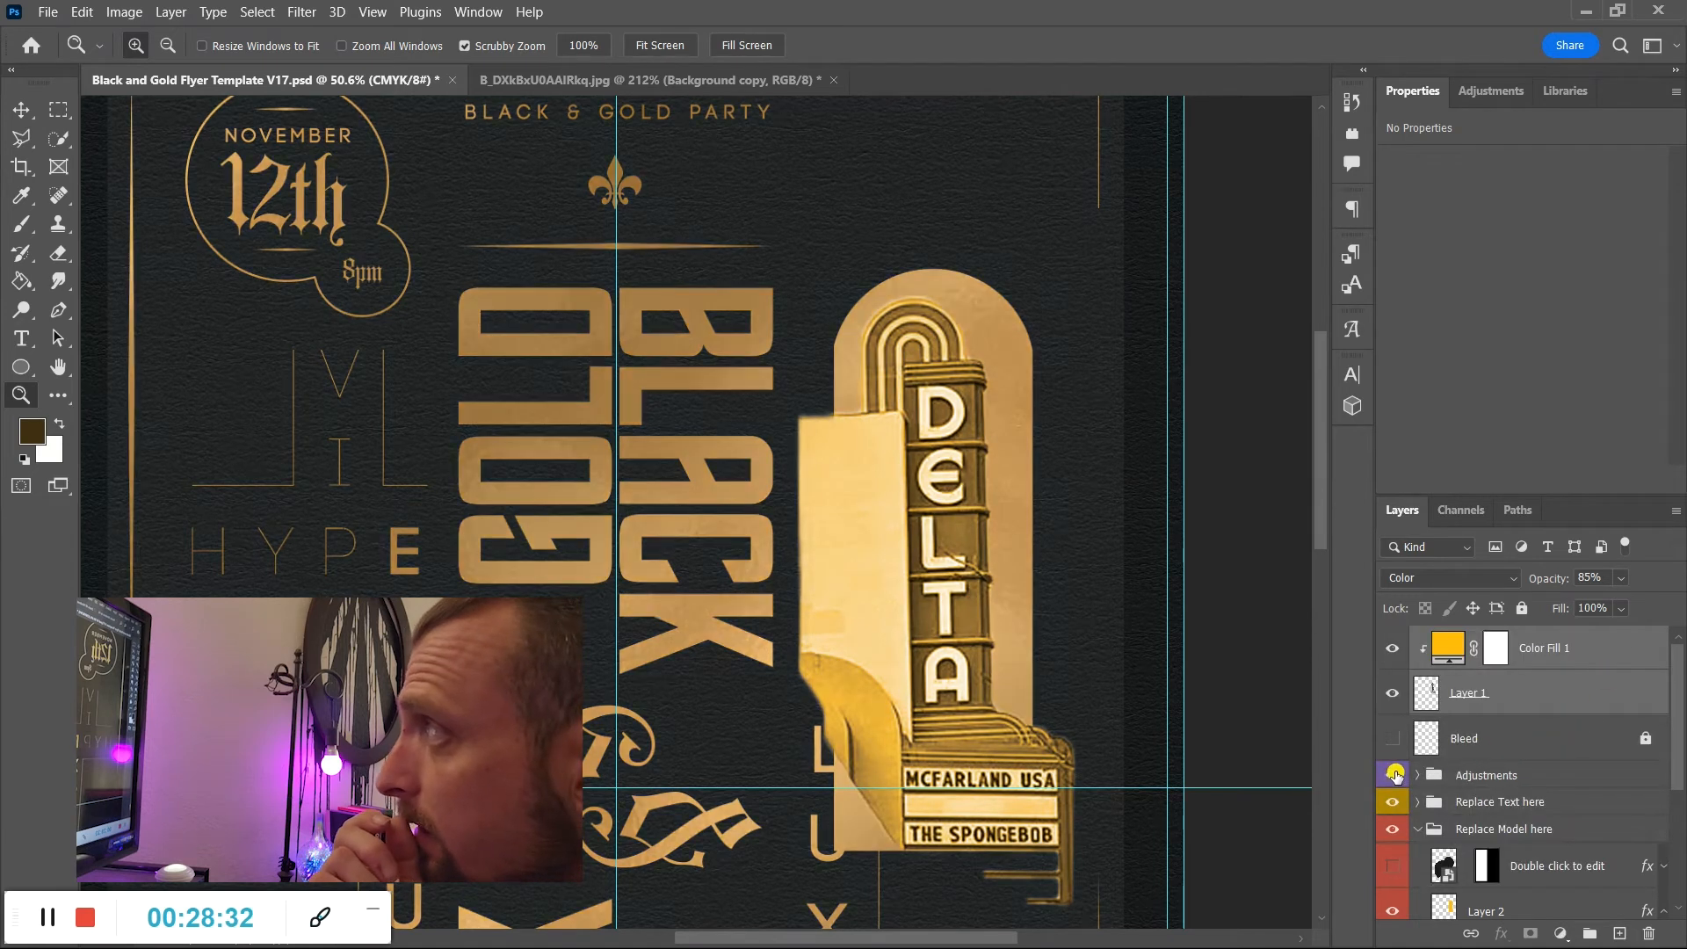
pyautogui.click(1394, 773)
pyautogui.click(1394, 773)
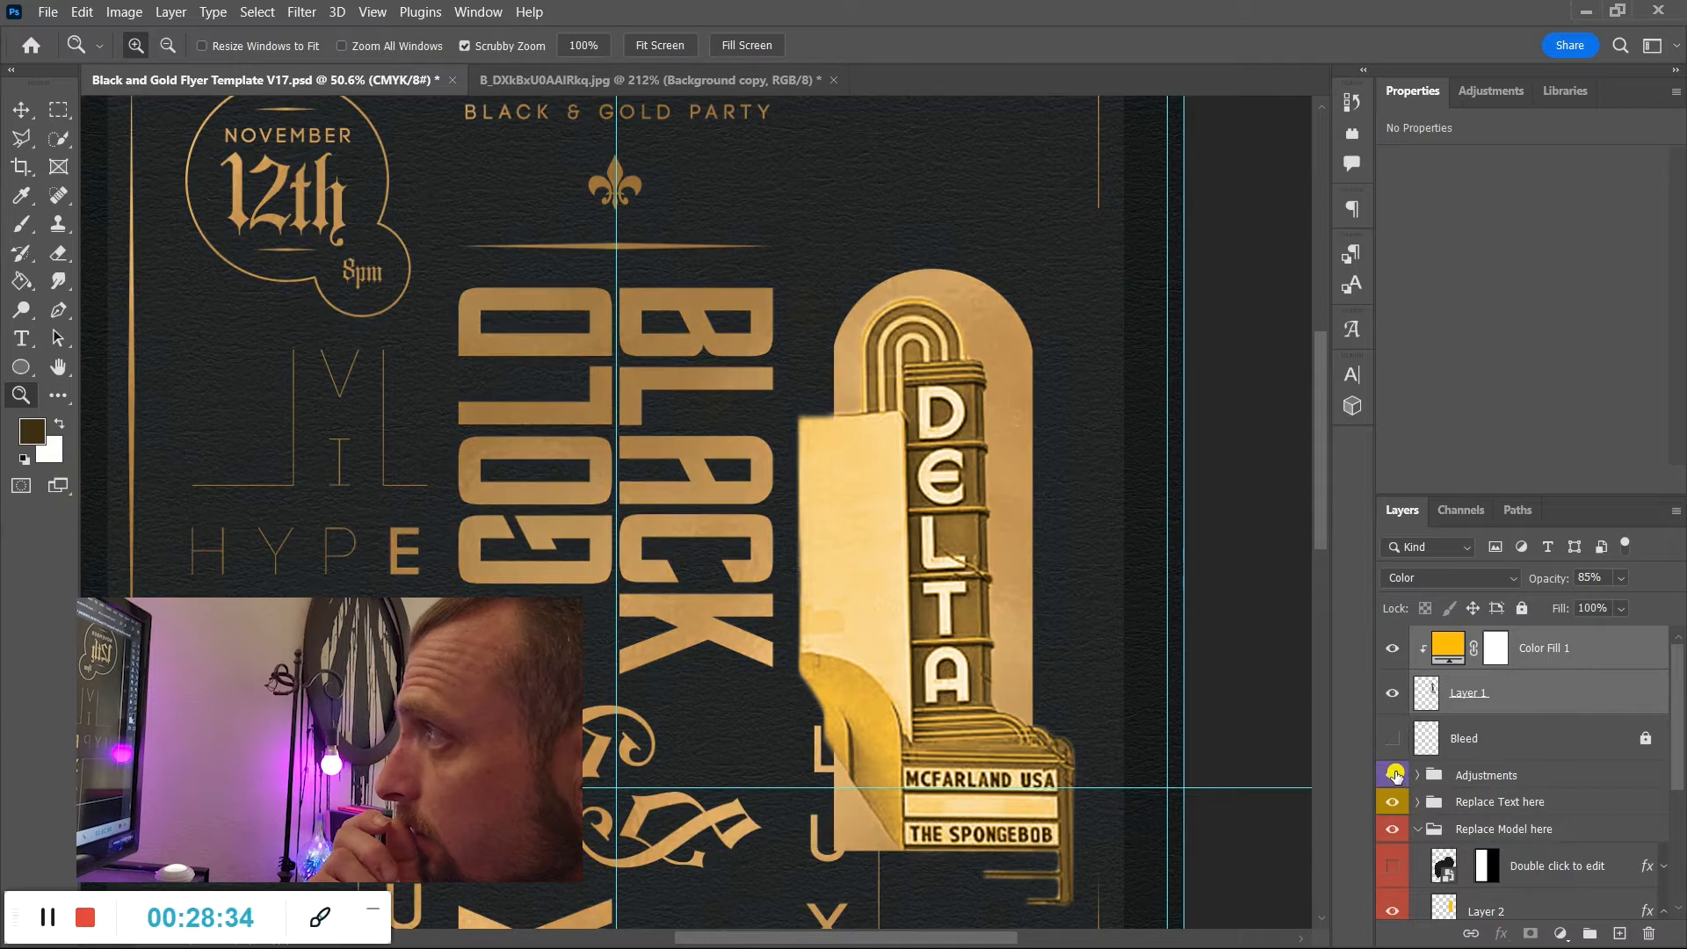
pyautogui.click(1394, 774)
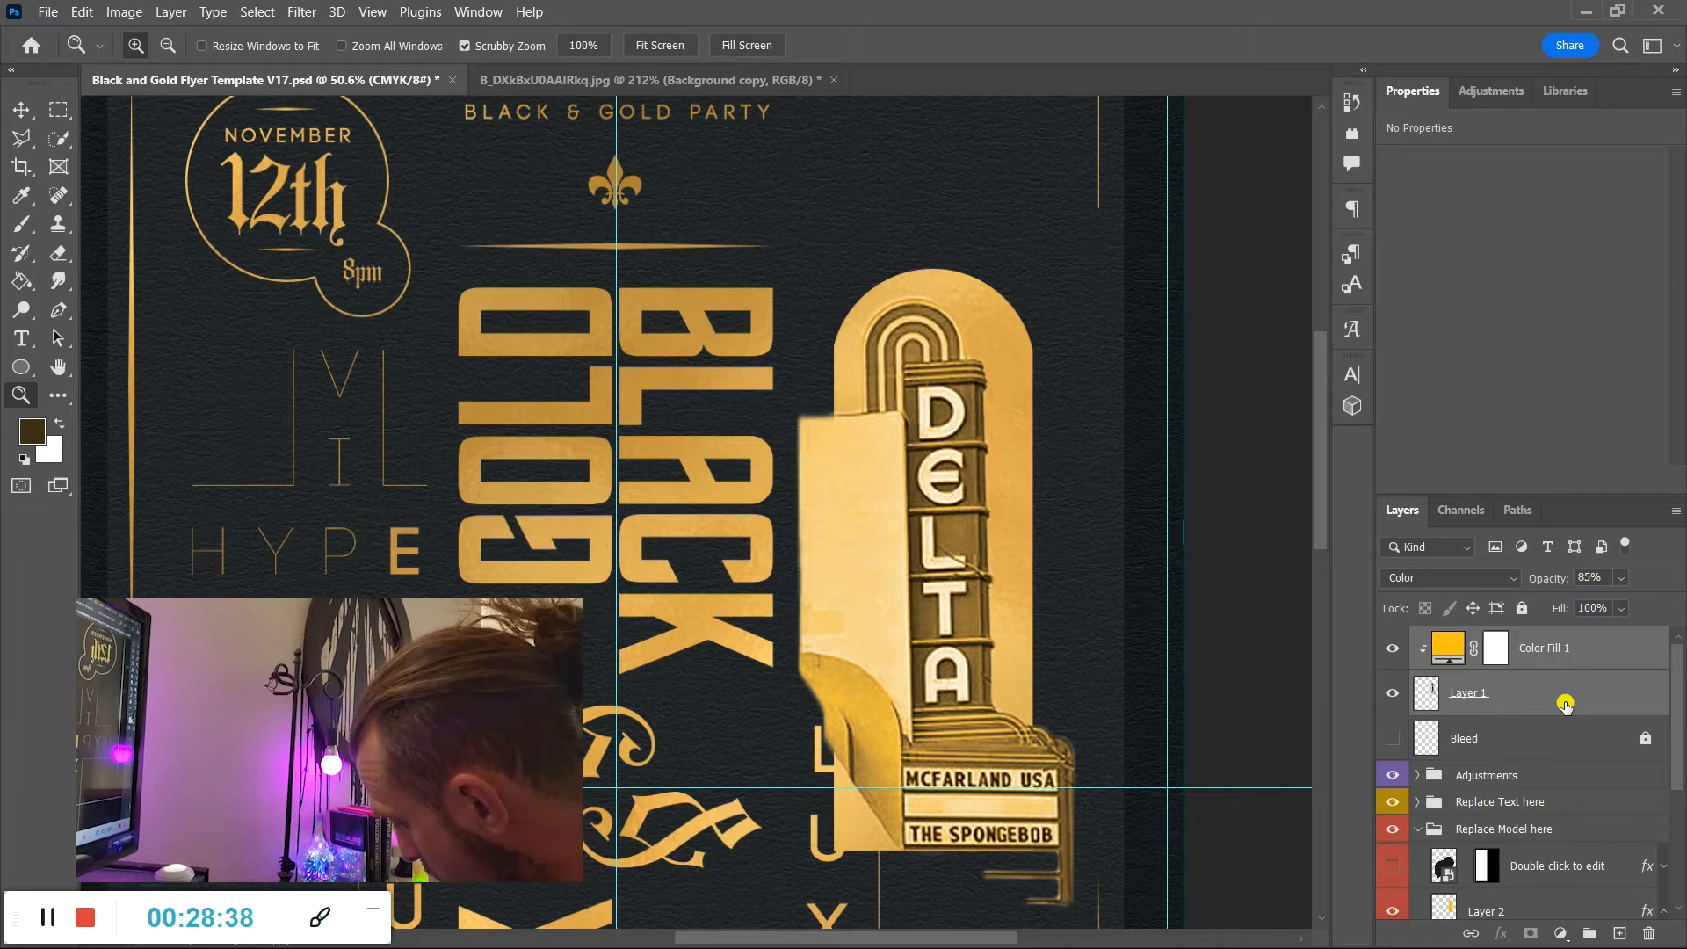
# Duplicate Layer 2 out of its group and place the copy between Layer 1 and Bleed.
pyautogui.click(1546, 892)
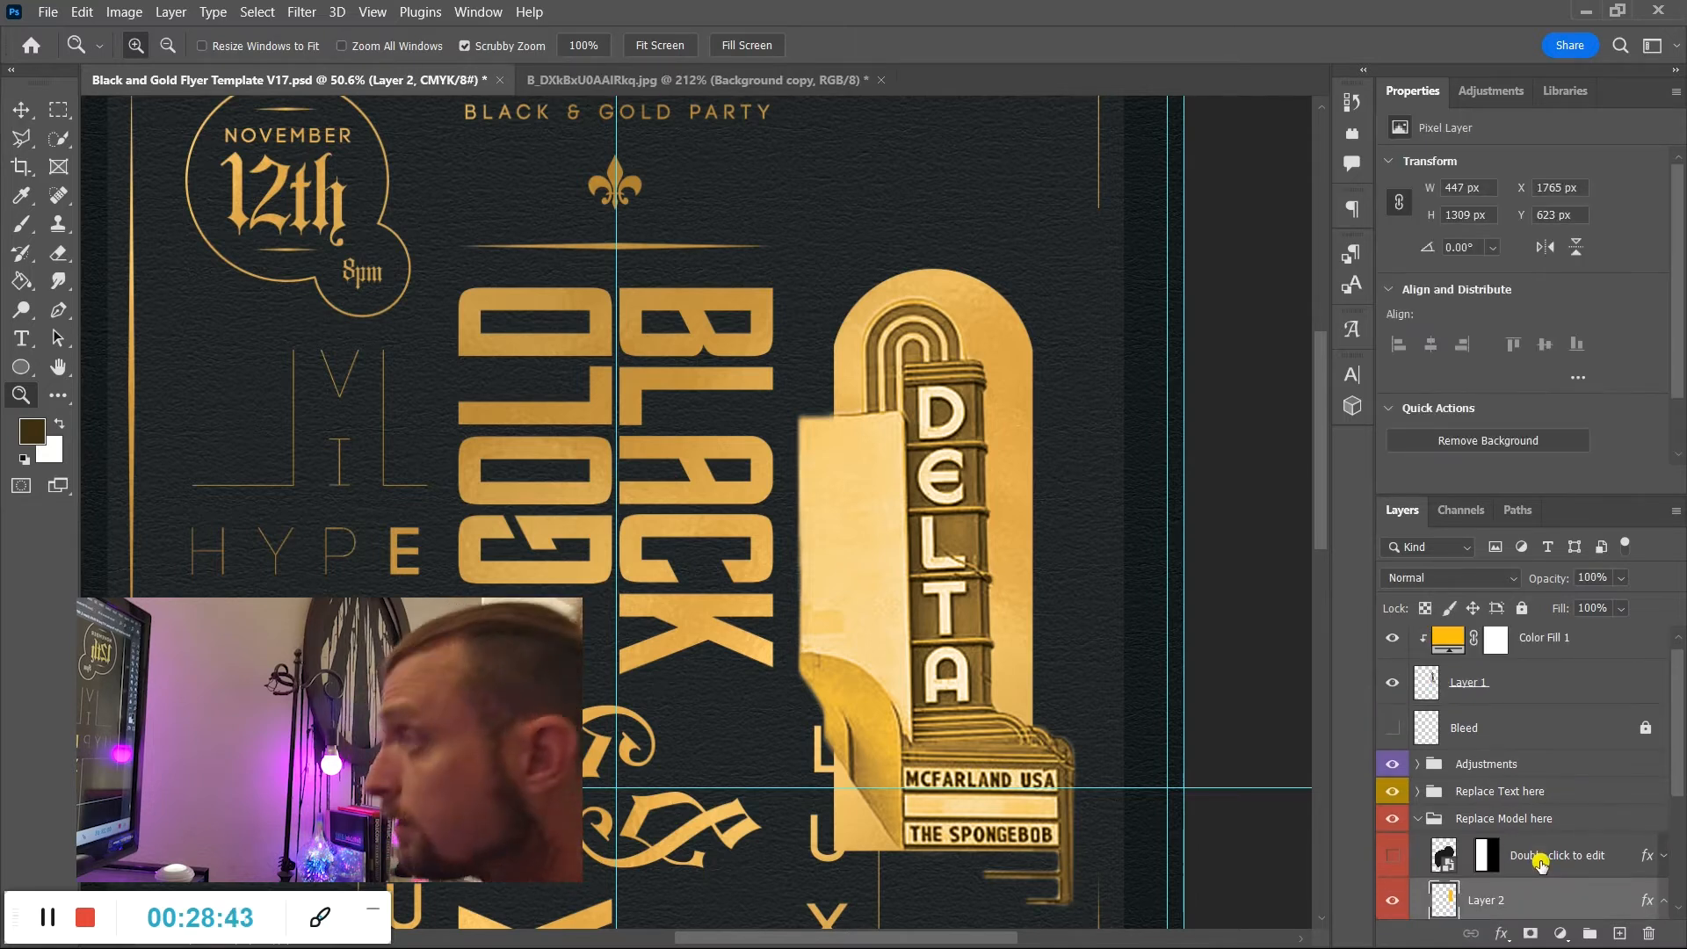
pyautogui.press('alt')
pyautogui.moveTo(1546, 898); pyautogui.dragTo(1569, 698)
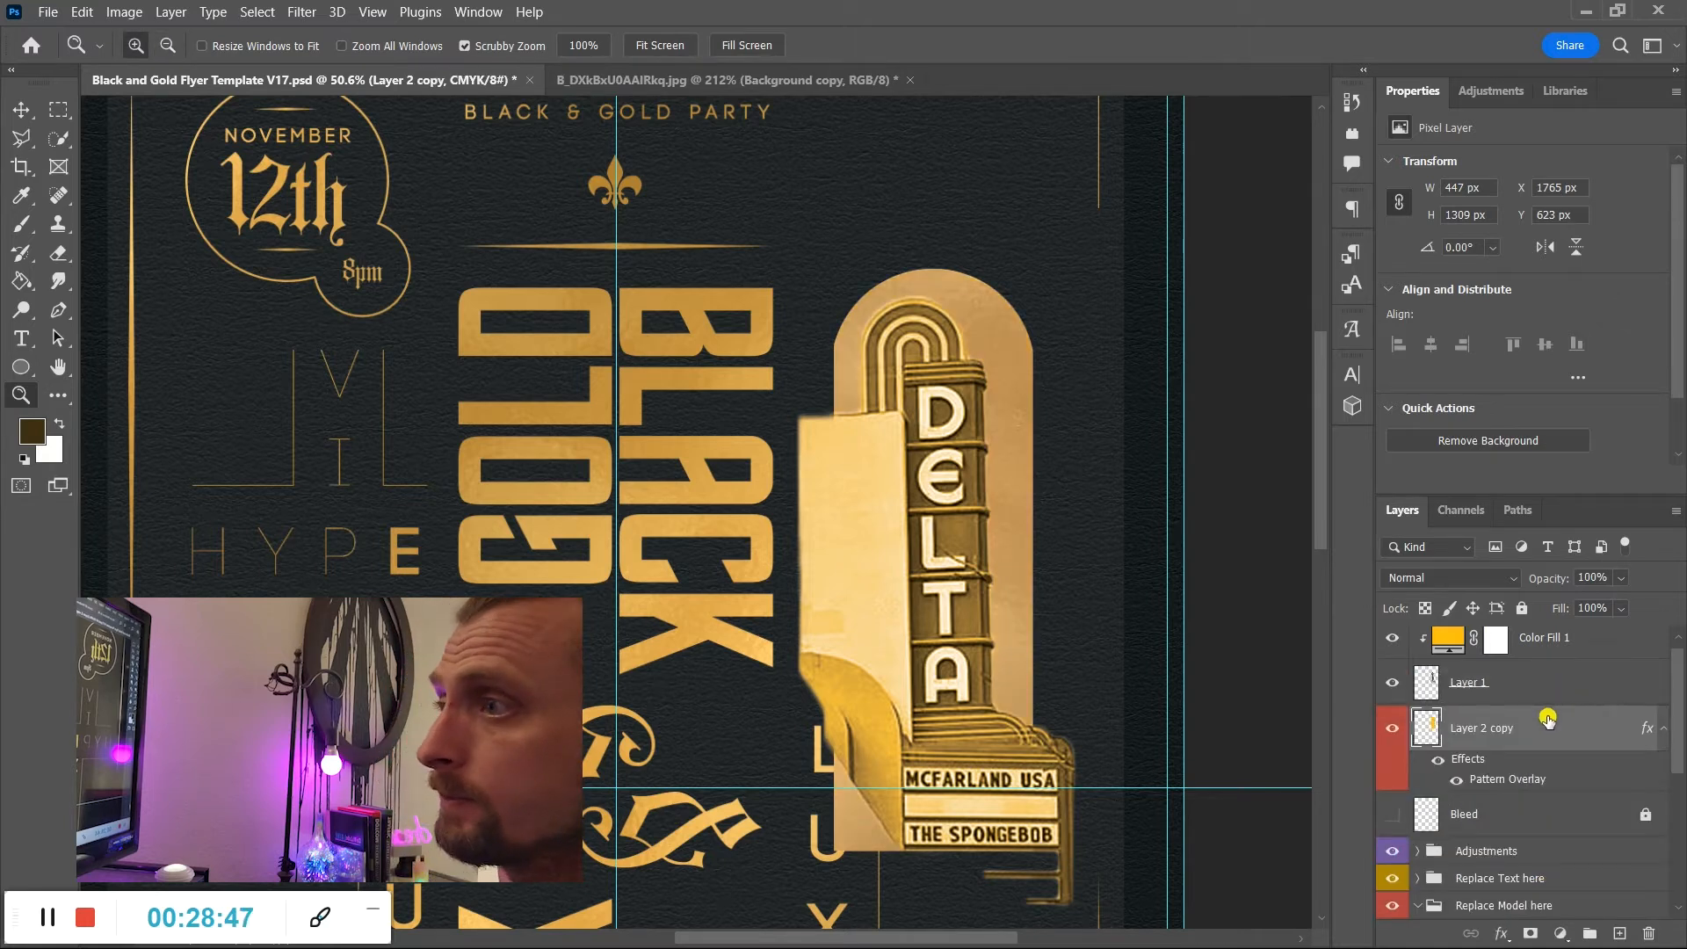
# Duplicate Color Fill 1 and Layer 1 together, placing the copies directly above Layer 2 copy.
pyautogui.scroll(-4, 1547, 718)
pyautogui.scroll(3, 1547, 718)
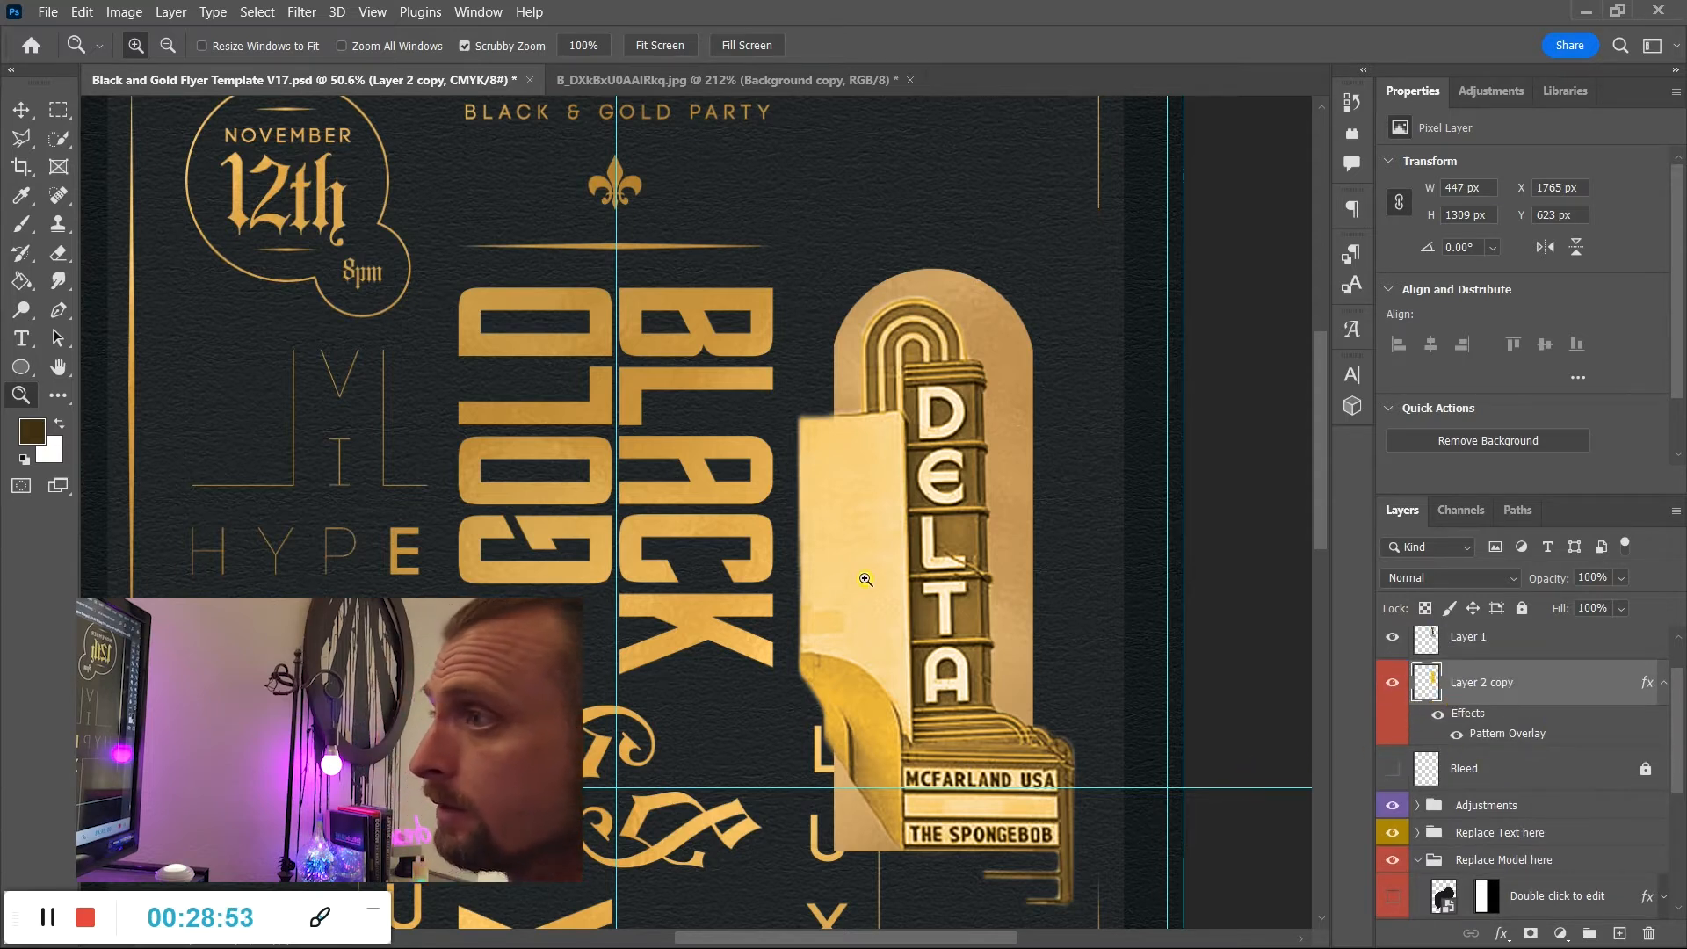
pyautogui.scroll(1, 1508, 694)
pyautogui.click(1588, 650)
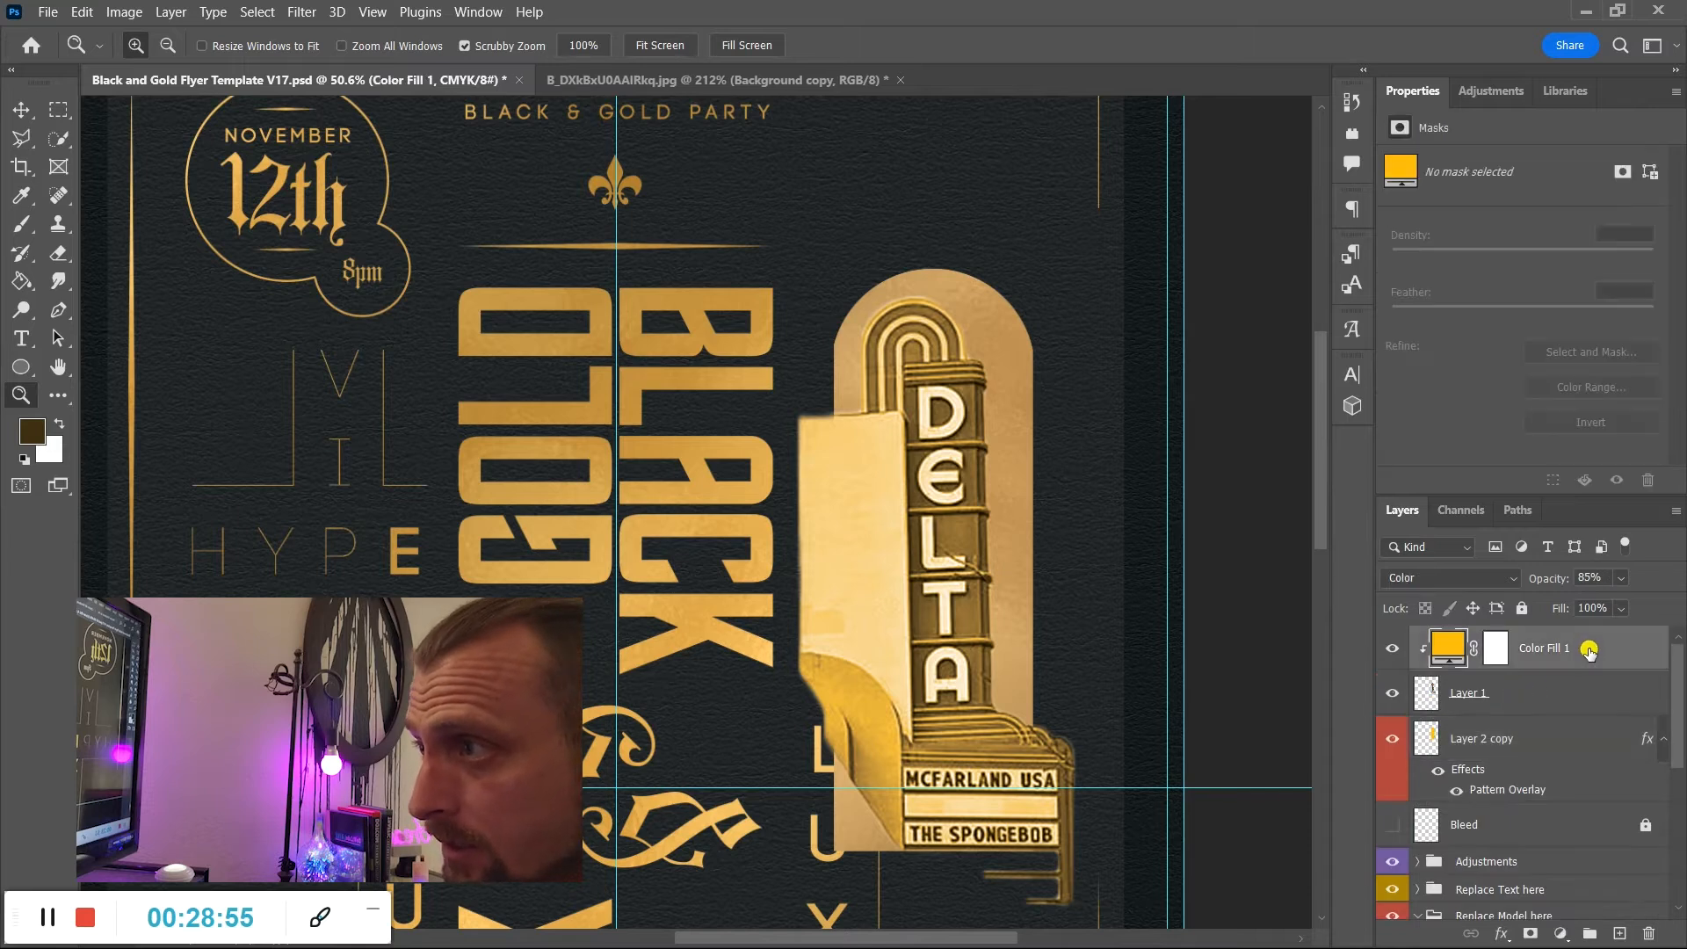
pyautogui.keyDown('shift'); pyautogui.click(1577, 688); pyautogui.keyUp('shift')
pyautogui.moveTo(1572, 694); pyautogui.dragTo(1551, 773)
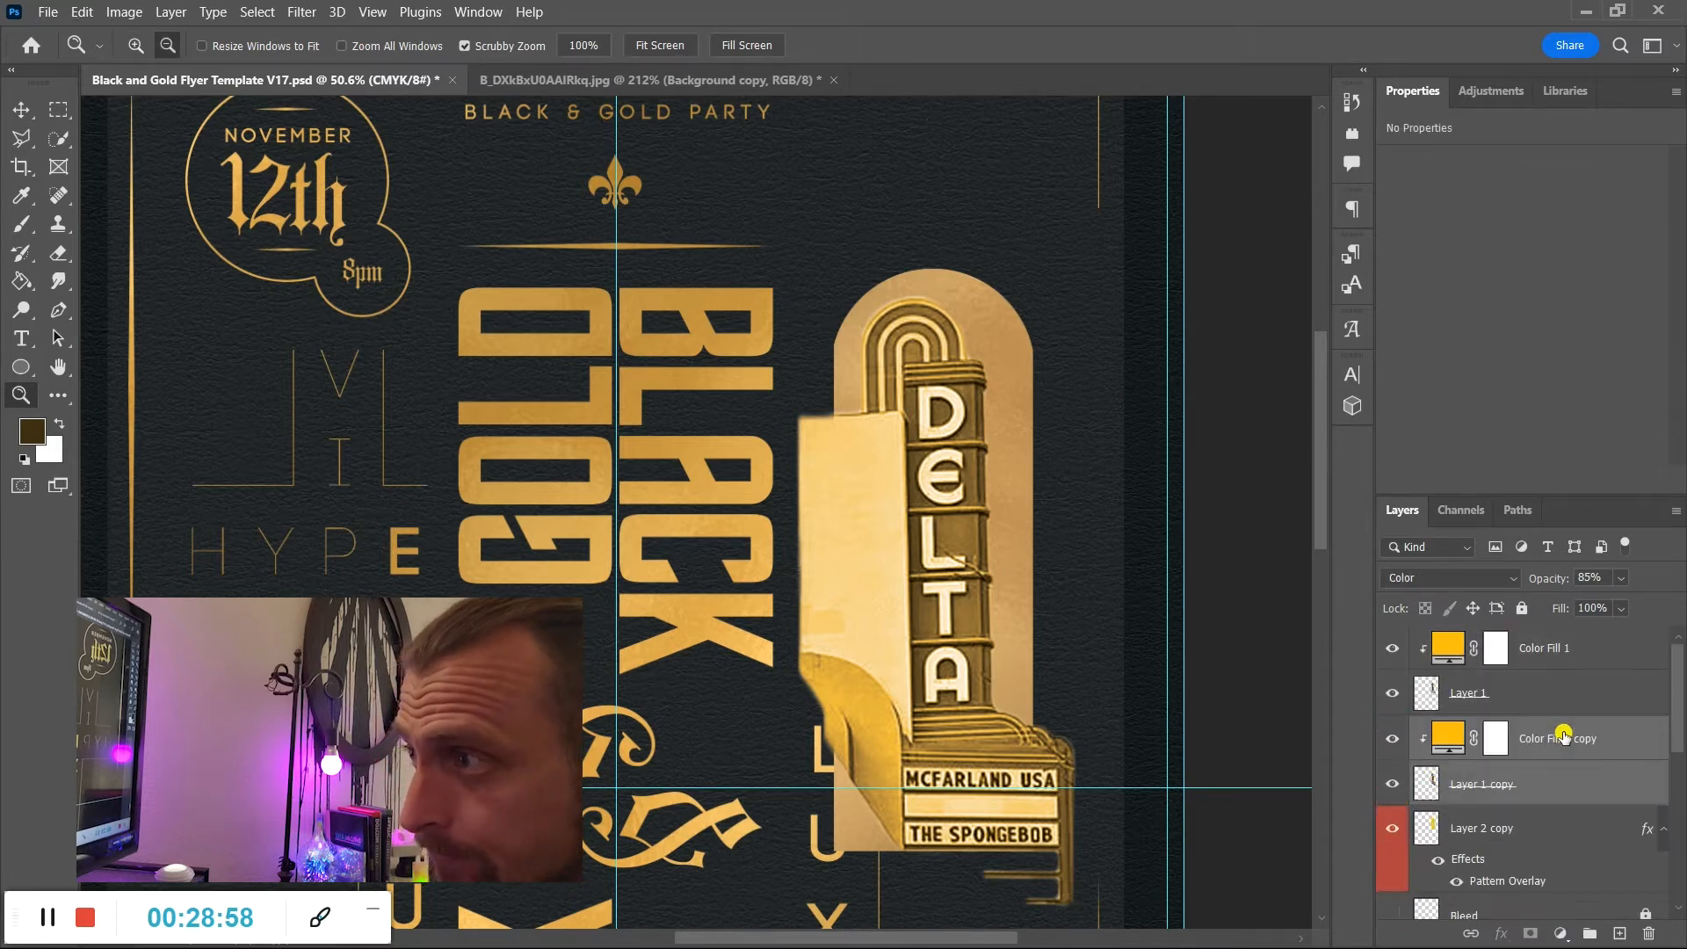
# Select Color Fill 1 copy, Layer 1 copy and Layer 2 copy and rotate them 180° together with Free Transform.
pyautogui.click(1528, 826)
pyautogui.keyDown('shift'); pyautogui.click(1576, 741); pyautogui.keyUp('shift')
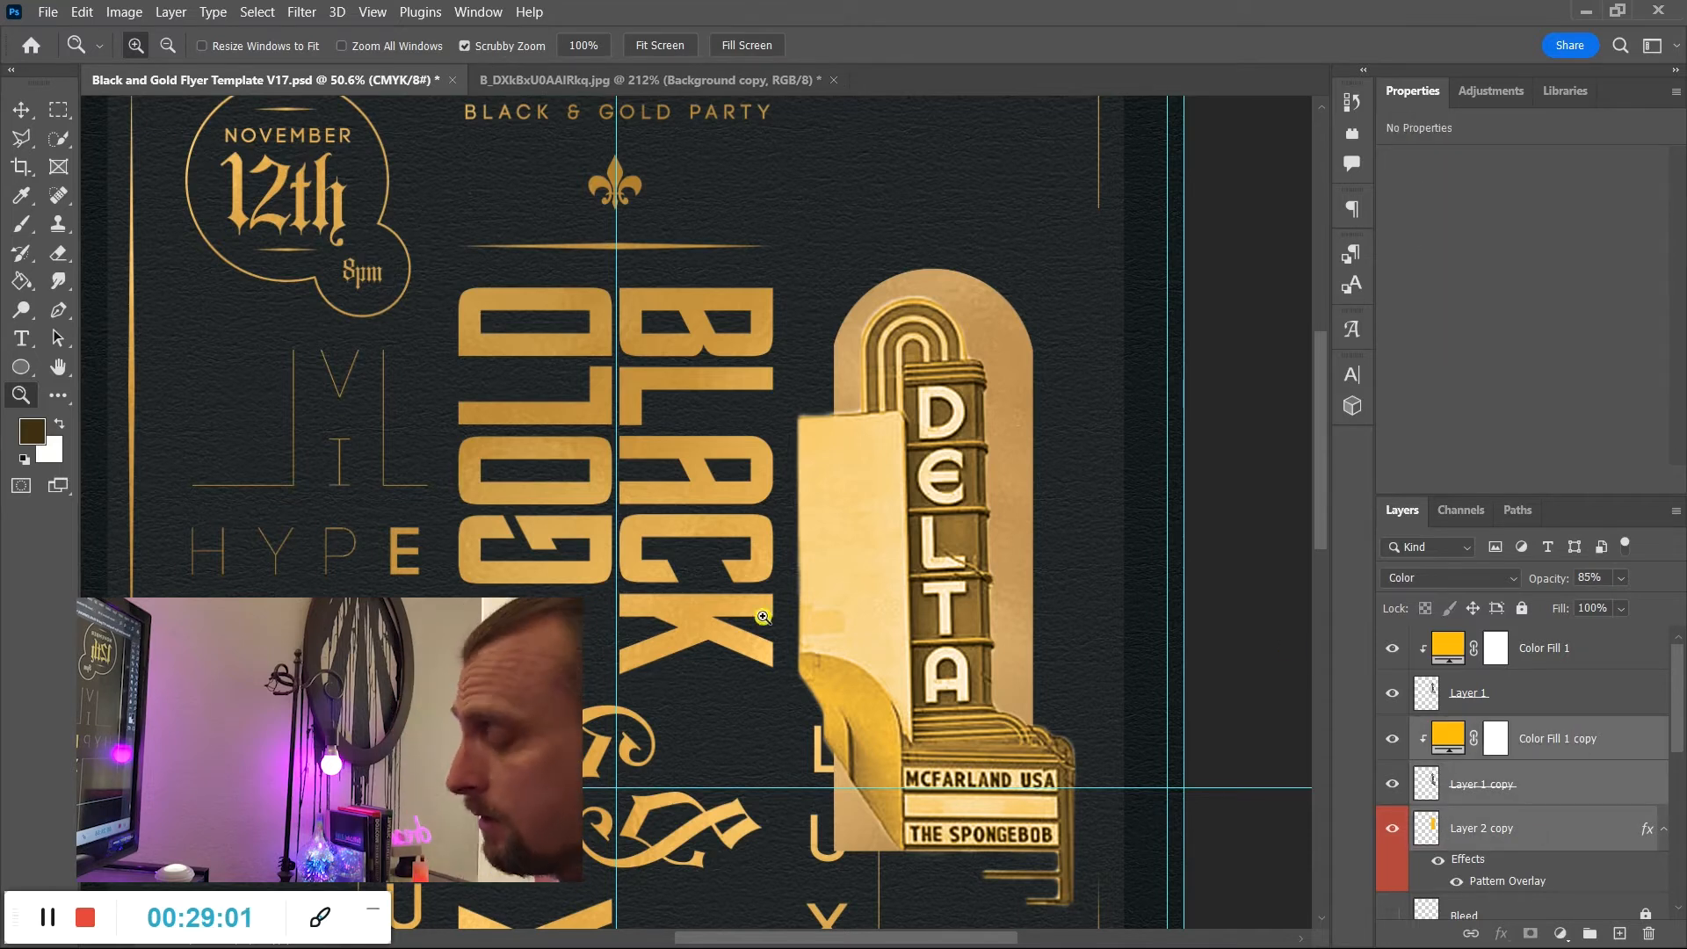
pyautogui.hotkey('ctrl', 't')
pyautogui.moveTo(767, 219); pyautogui.dragTo(1002, 743)
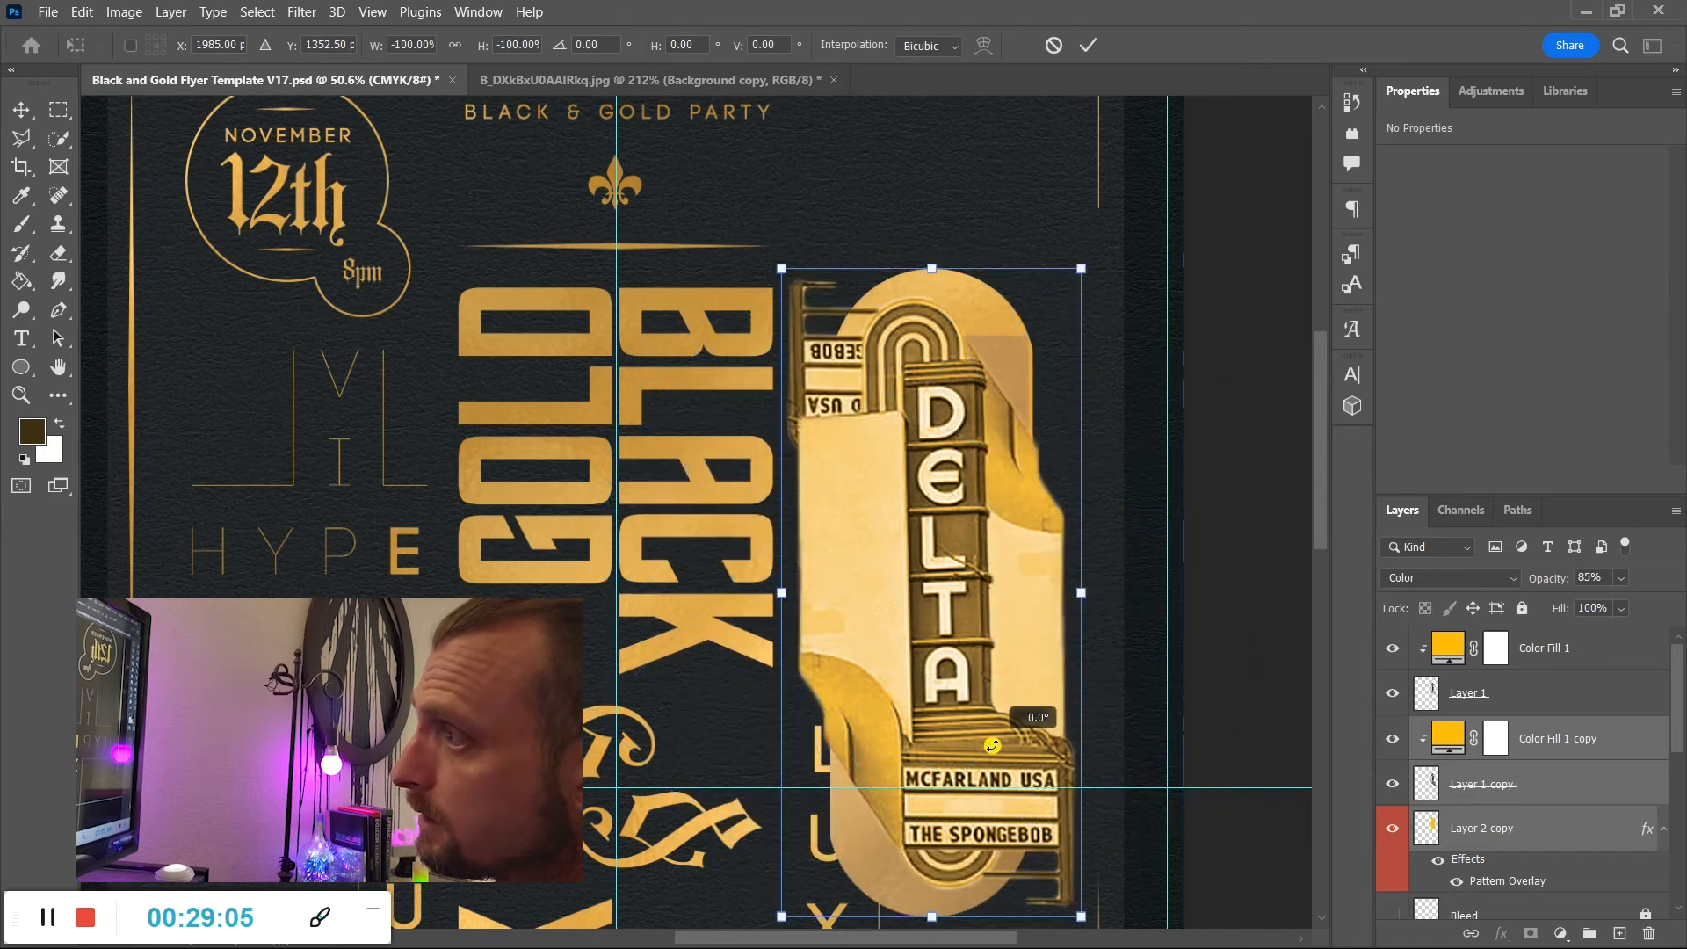
# Move the rotated sign copy about 1434 px left and 655 px down to the flyer's lower-left area and apply the transform.
pyautogui.scroll(-1, 664, 548)
pyautogui.scroll(-6, 663, 548)
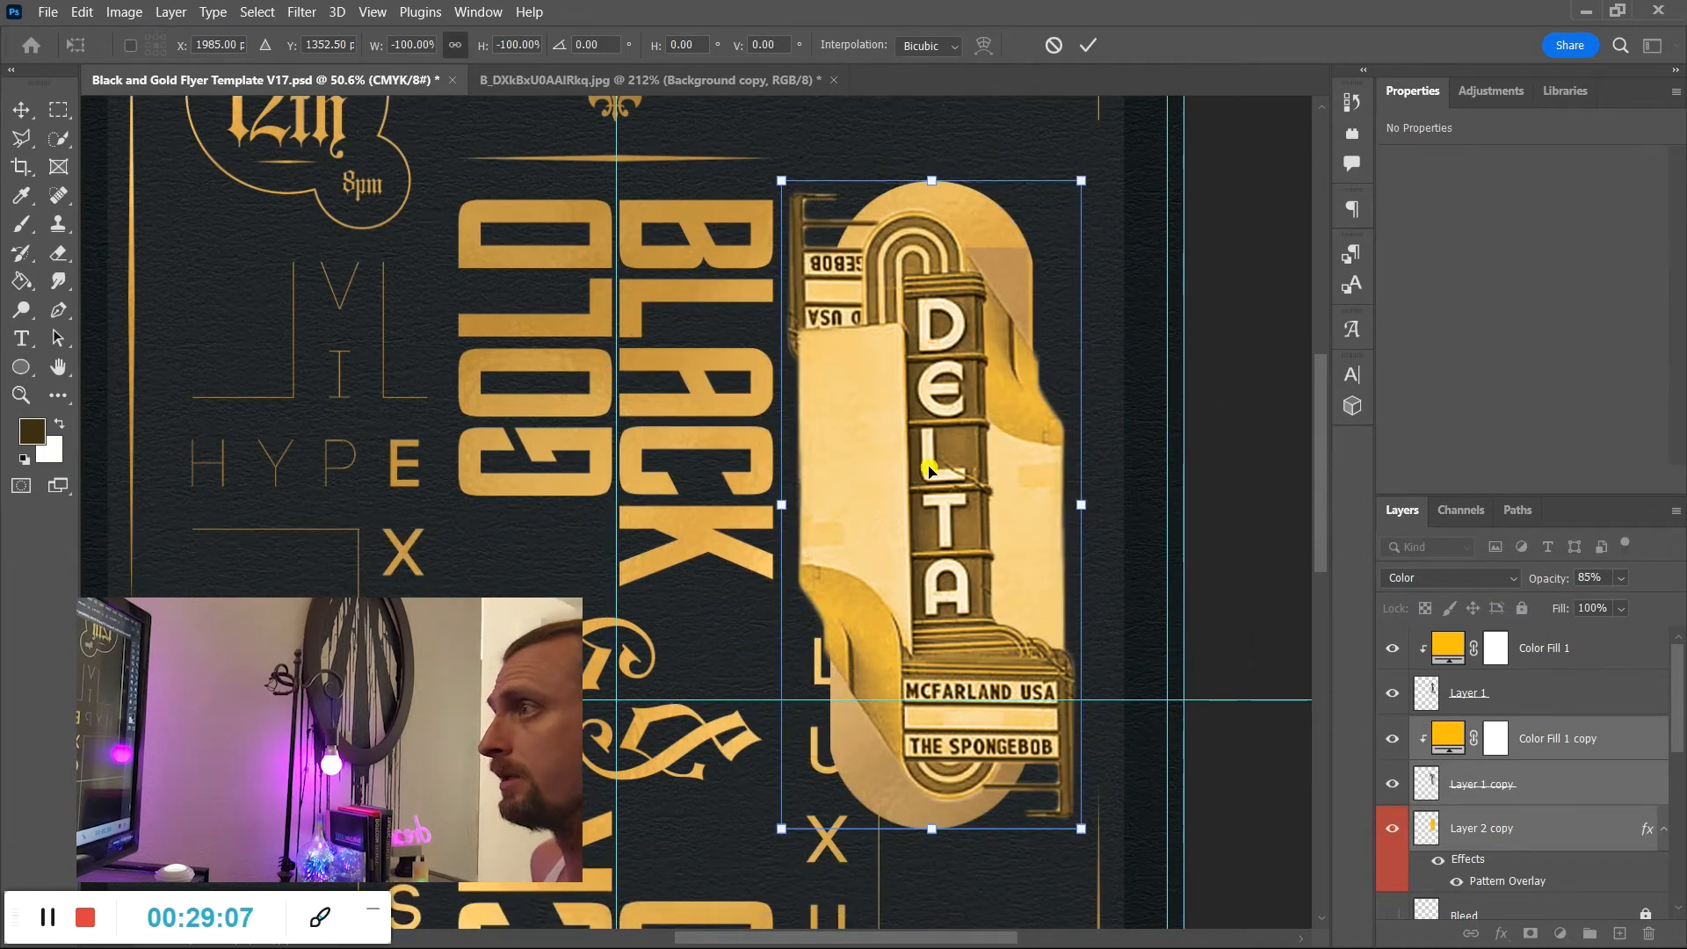
pyautogui.moveTo(934, 425); pyautogui.dragTo(235, 470)
pyautogui.moveTo(254, 644); pyautogui.dragTo(312, 560)
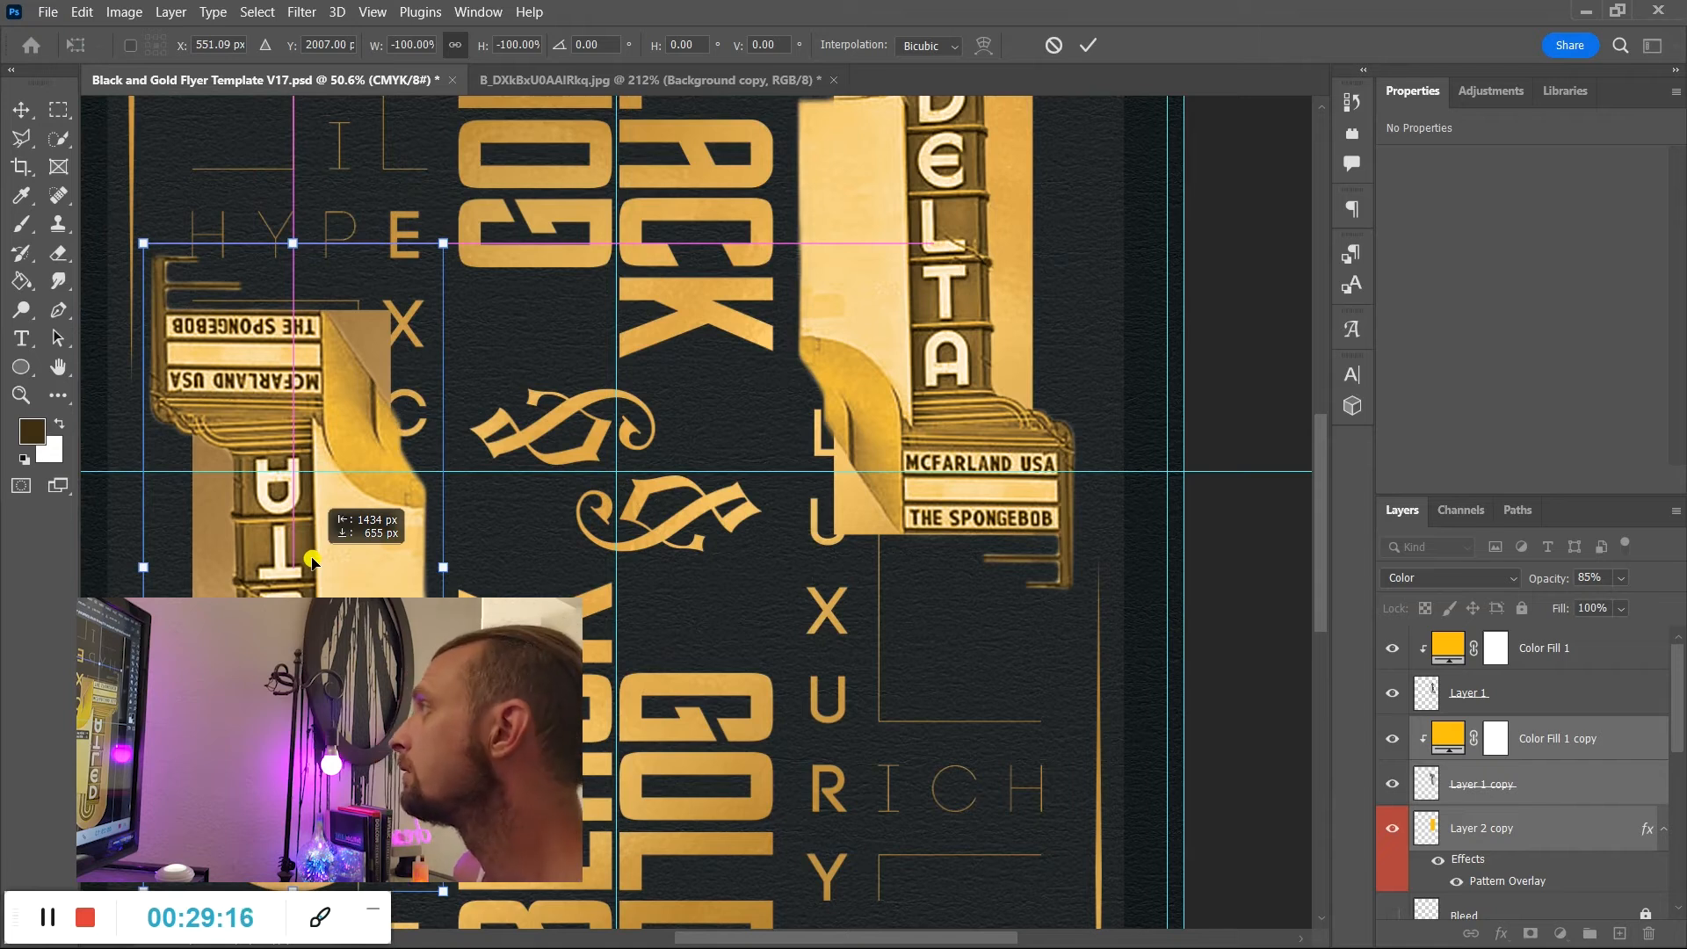
pyautogui.press('Return')
# Try moving Layer 2 copy into the Replace Model here group, above the first Double click to edit layer.
pyautogui.press('z')
pyautogui.scroll(-3, 922, 659)
pyautogui.scroll(-1, 1528, 777)
pyautogui.click(1529, 778)
pyautogui.scroll(-3, 1542, 720)
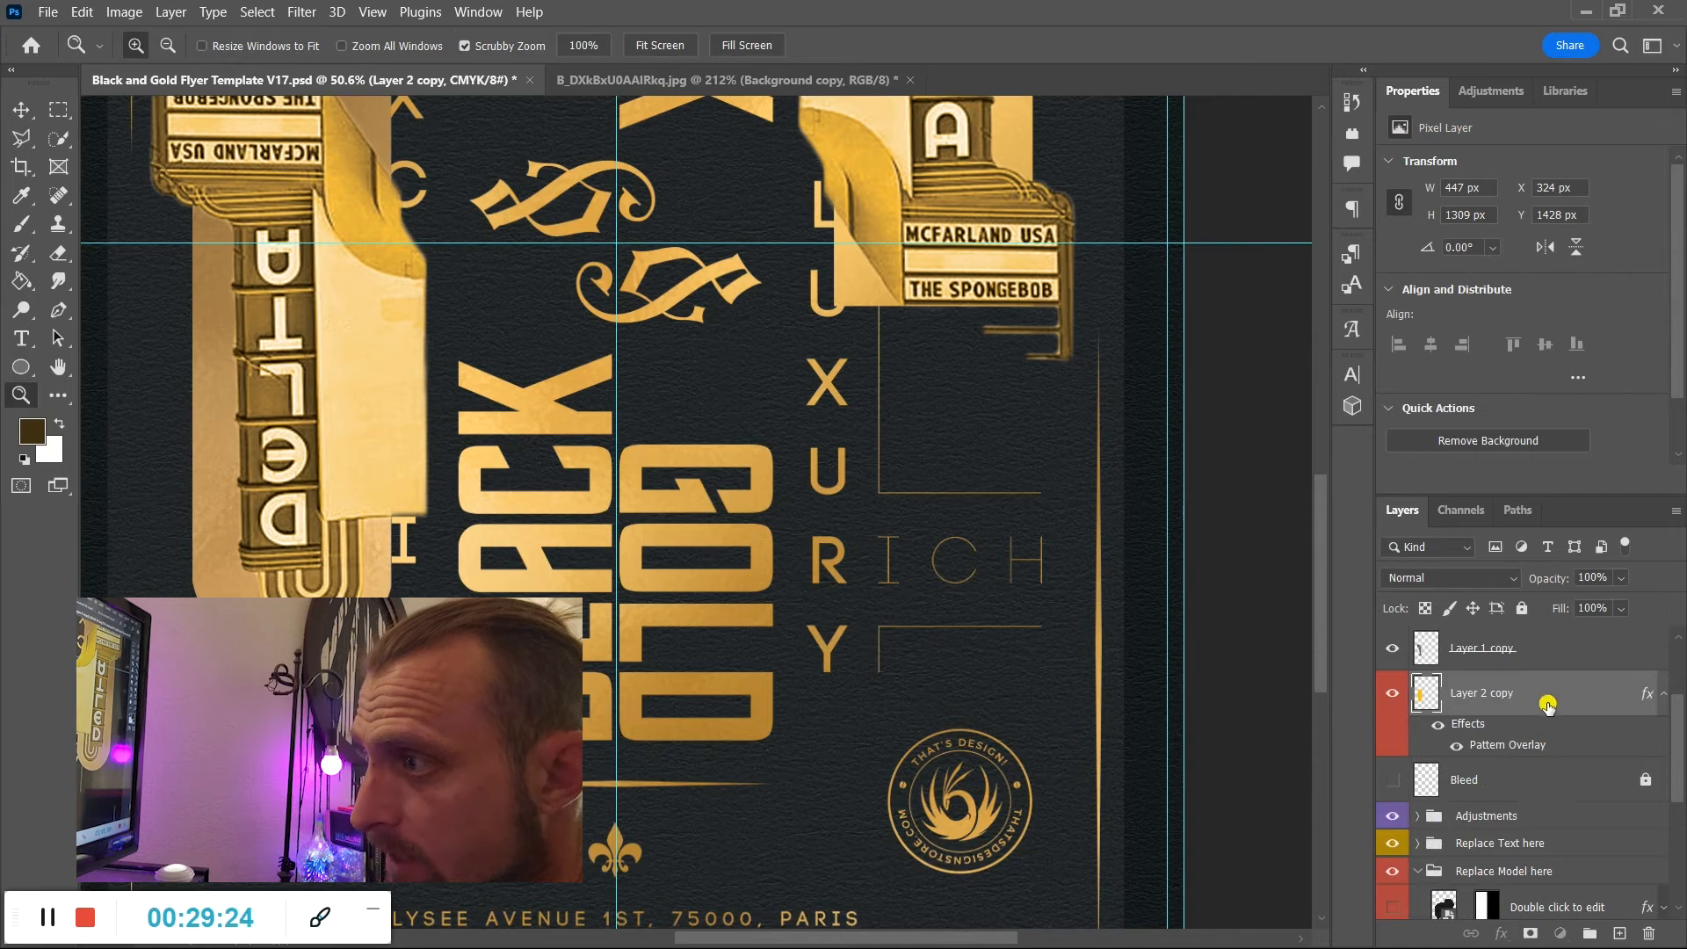
pyautogui.scroll(3, 1087, 606)
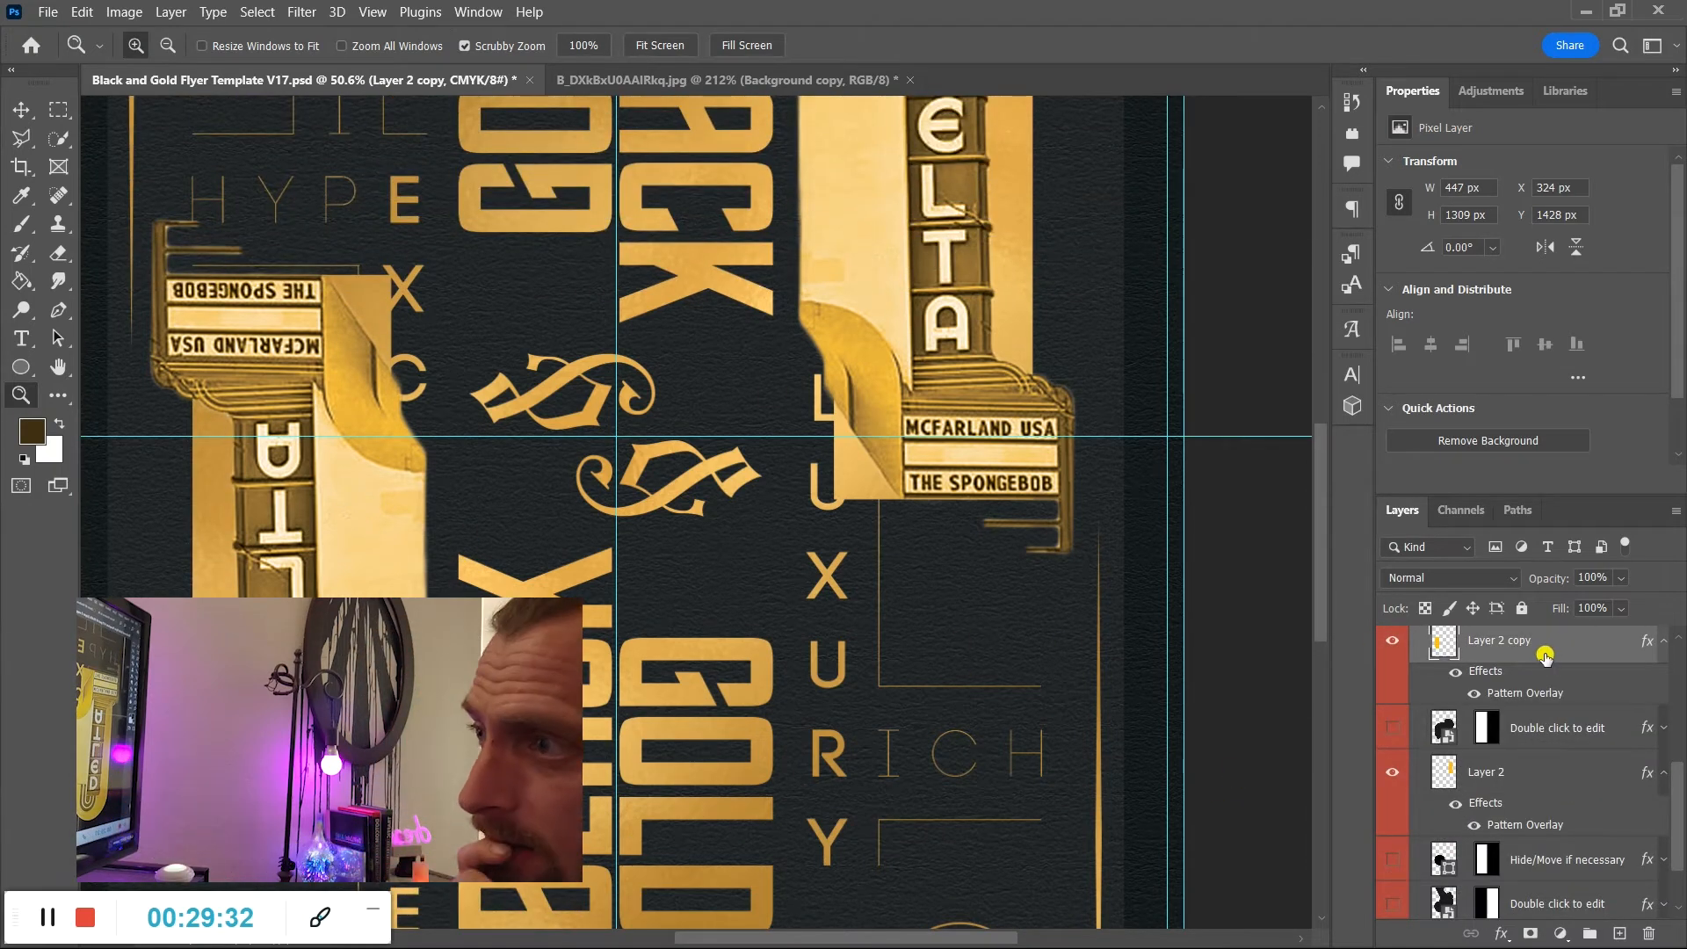
pyautogui.scroll(3, 1552, 659)
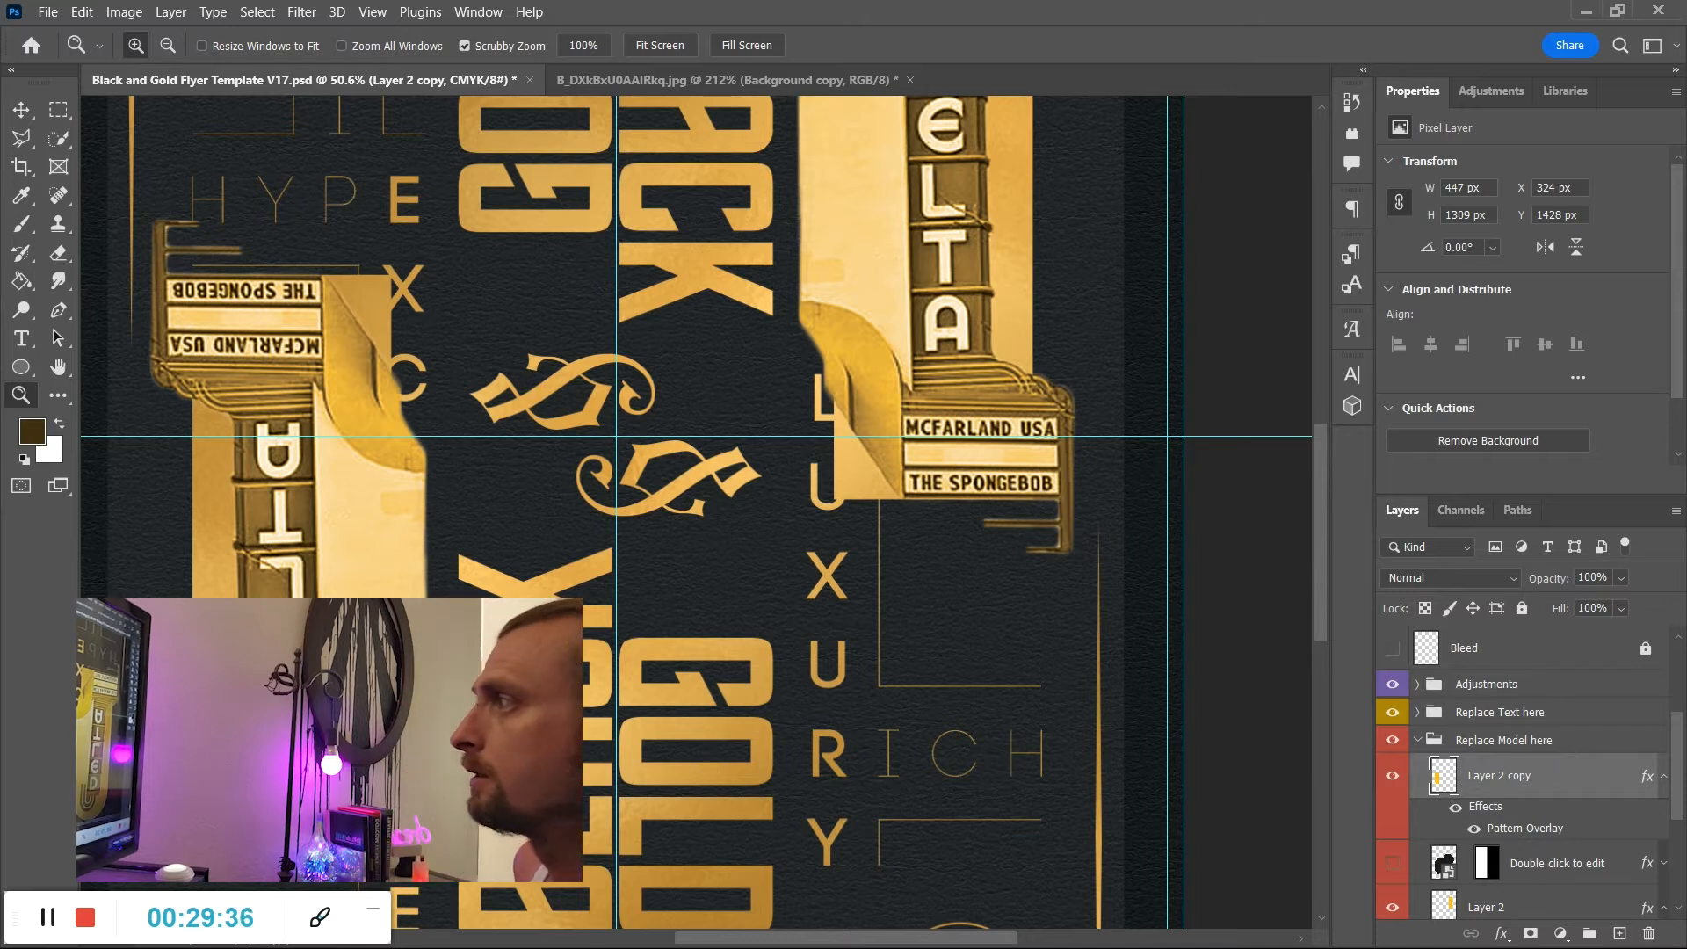
pyautogui.scroll(-4, 672, 616)
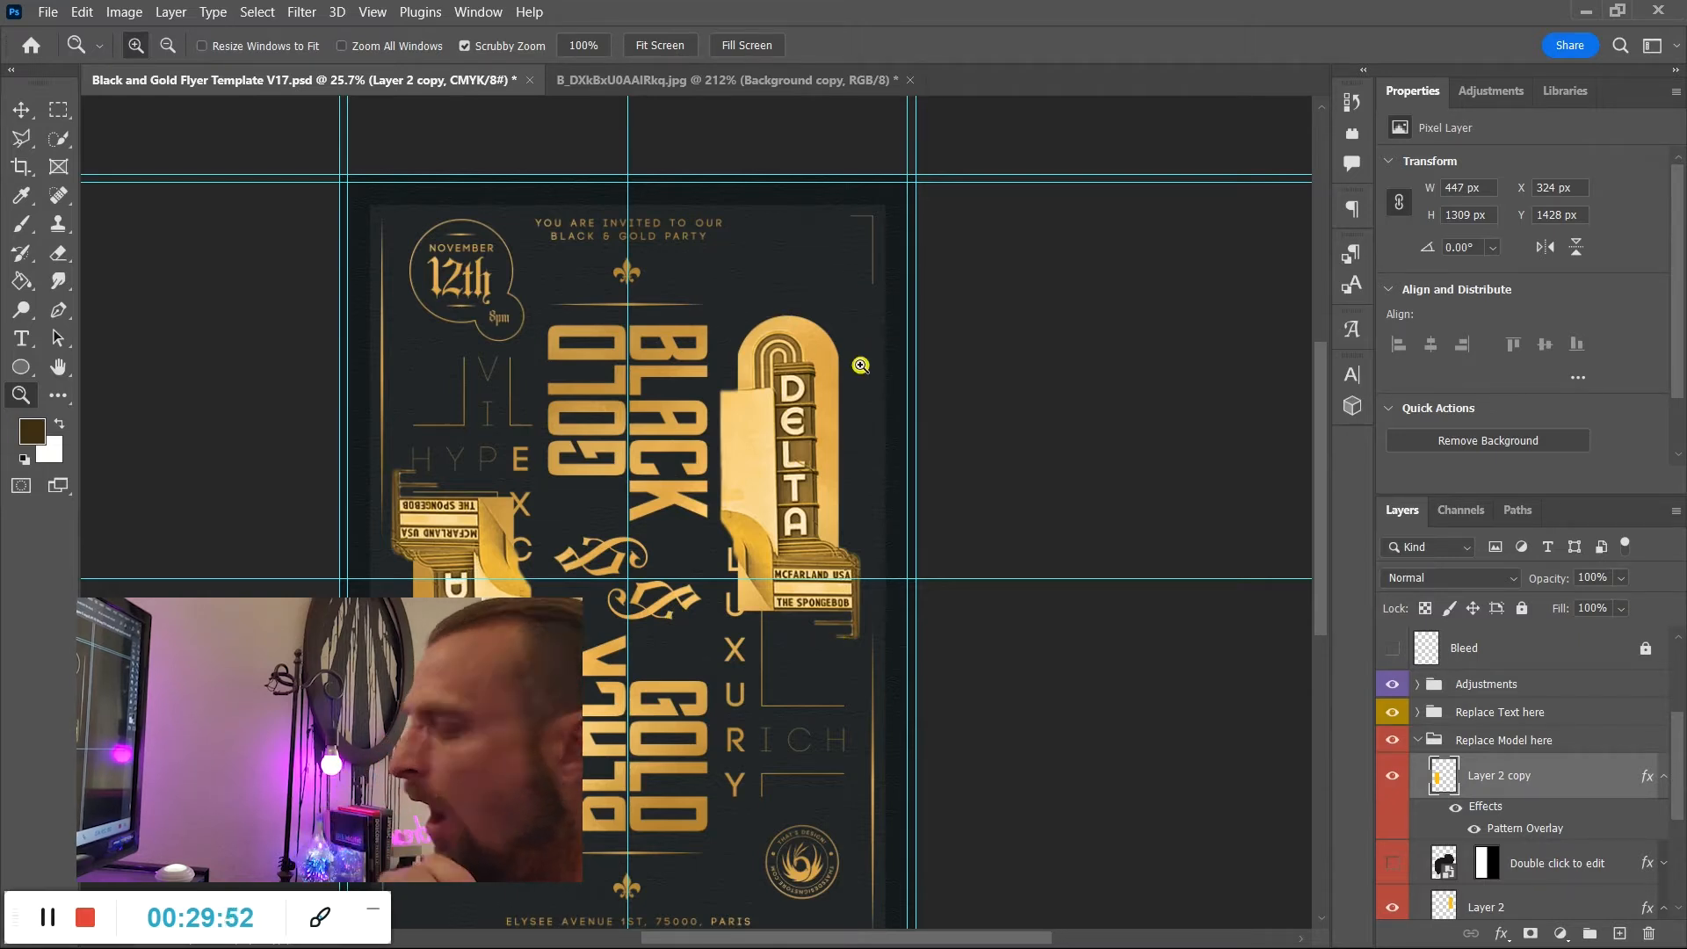
# Bring Layer 2 copy forward out of the group to sit directly below Layer 1 copy.
pyautogui.hotkey('ctrl', ']')
pyautogui.hotkey('ctrl', ']')
pyautogui.hotkey('ctrl', ']')
pyautogui.hotkey('ctrl', ']')
pyautogui.scroll(4, 1559, 780)
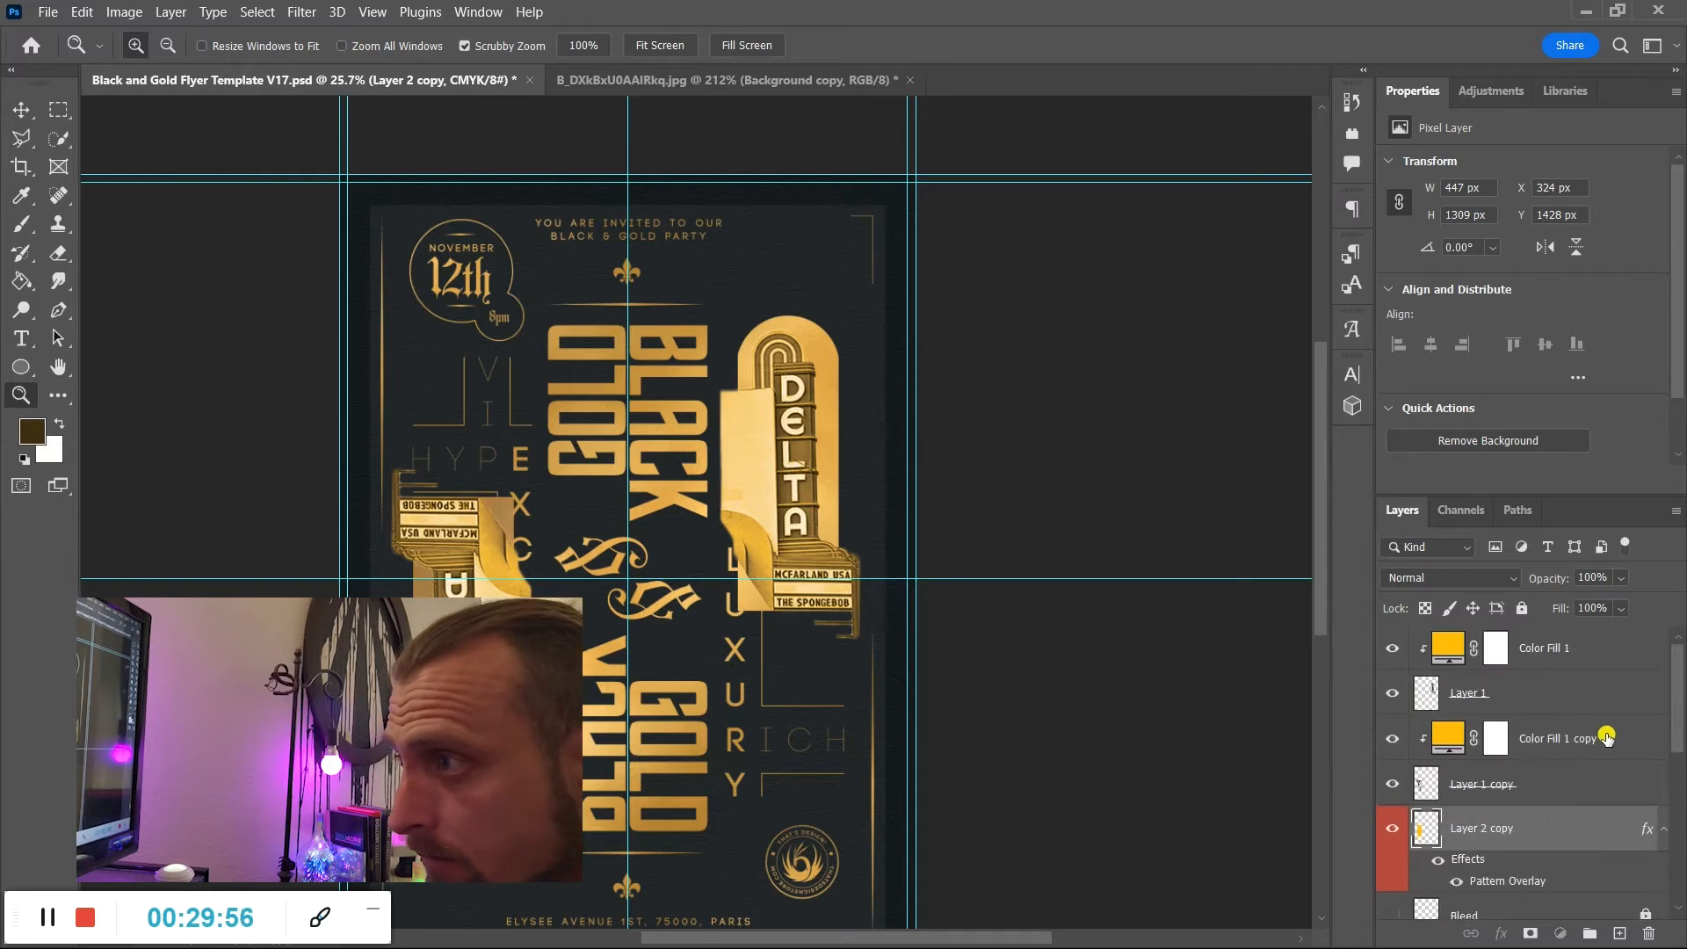
# Select Color Fill 1 copy, Layer 1 copy and Layer 2 copy and move them together about 218 px down with Free Transform.
pyautogui.keyDown('shift'); pyautogui.click(1606, 736); pyautogui.keyUp('shift')
pyautogui.hotkey('ctrl', 't')
pyautogui.moveTo(465, 668); pyautogui.dragTo(466, 716)
pyautogui.press('Return')
pyautogui.press('z')
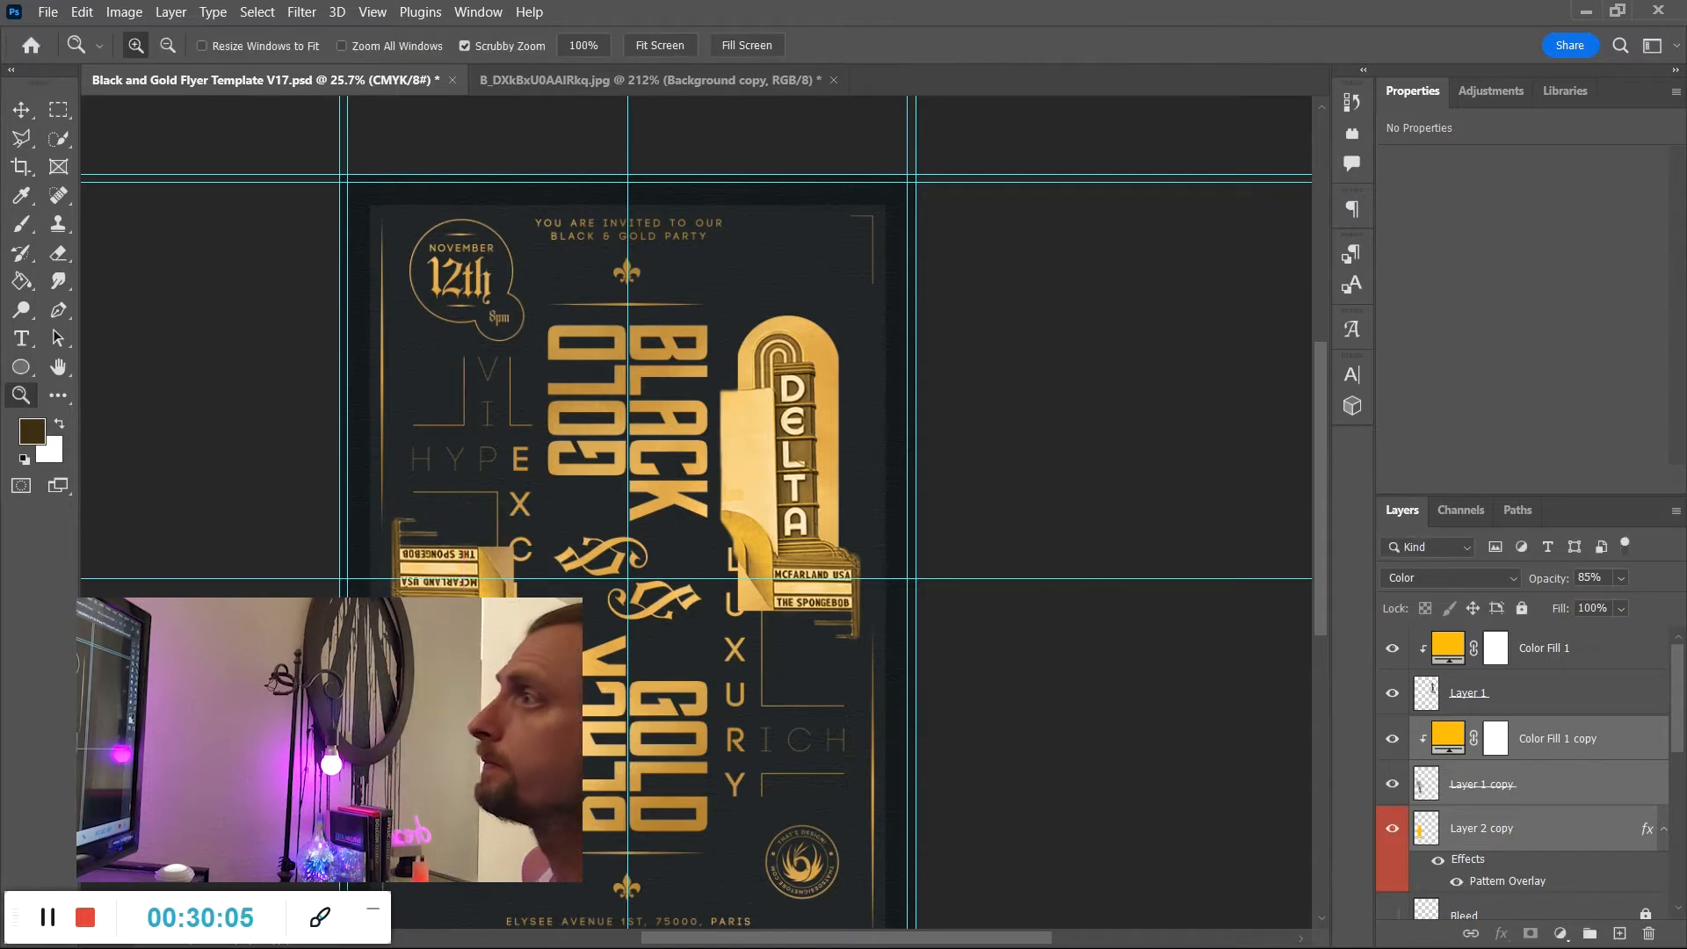
# Move Layer 2 copy into the Replace Model here group, directly above the first Double click to edit layer.
pyautogui.click(1549, 789)
pyautogui.scroll(-1, 1549, 773)
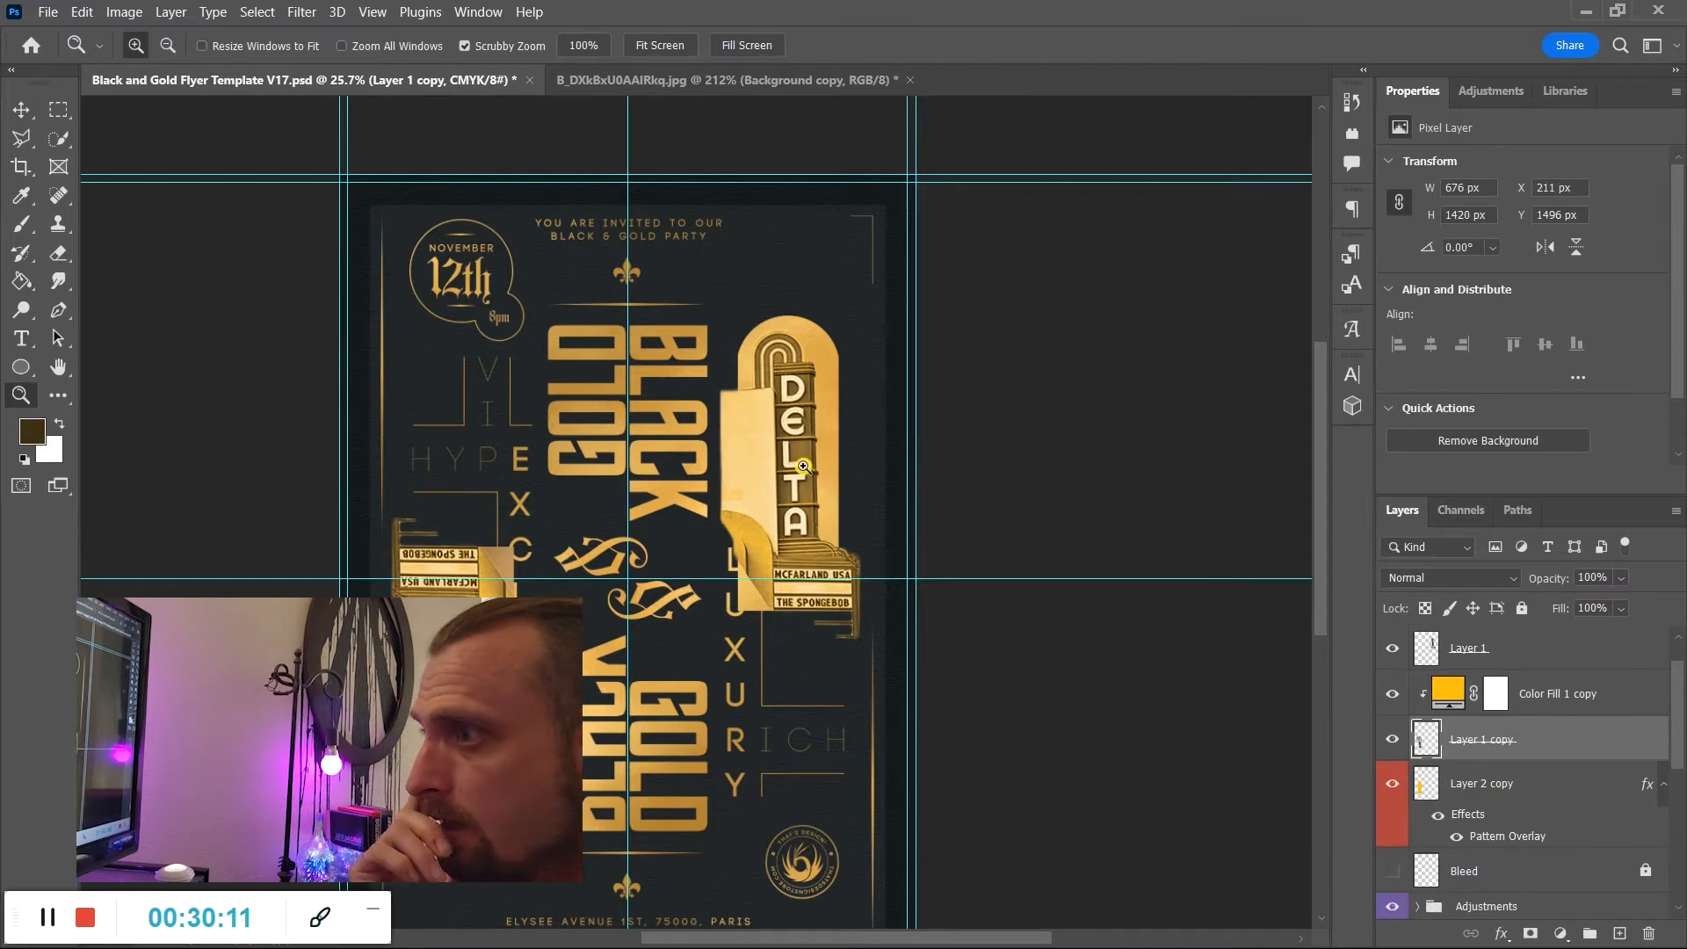
pyautogui.scroll(-1, 1230, 703)
pyautogui.scroll(-1, 1518, 795)
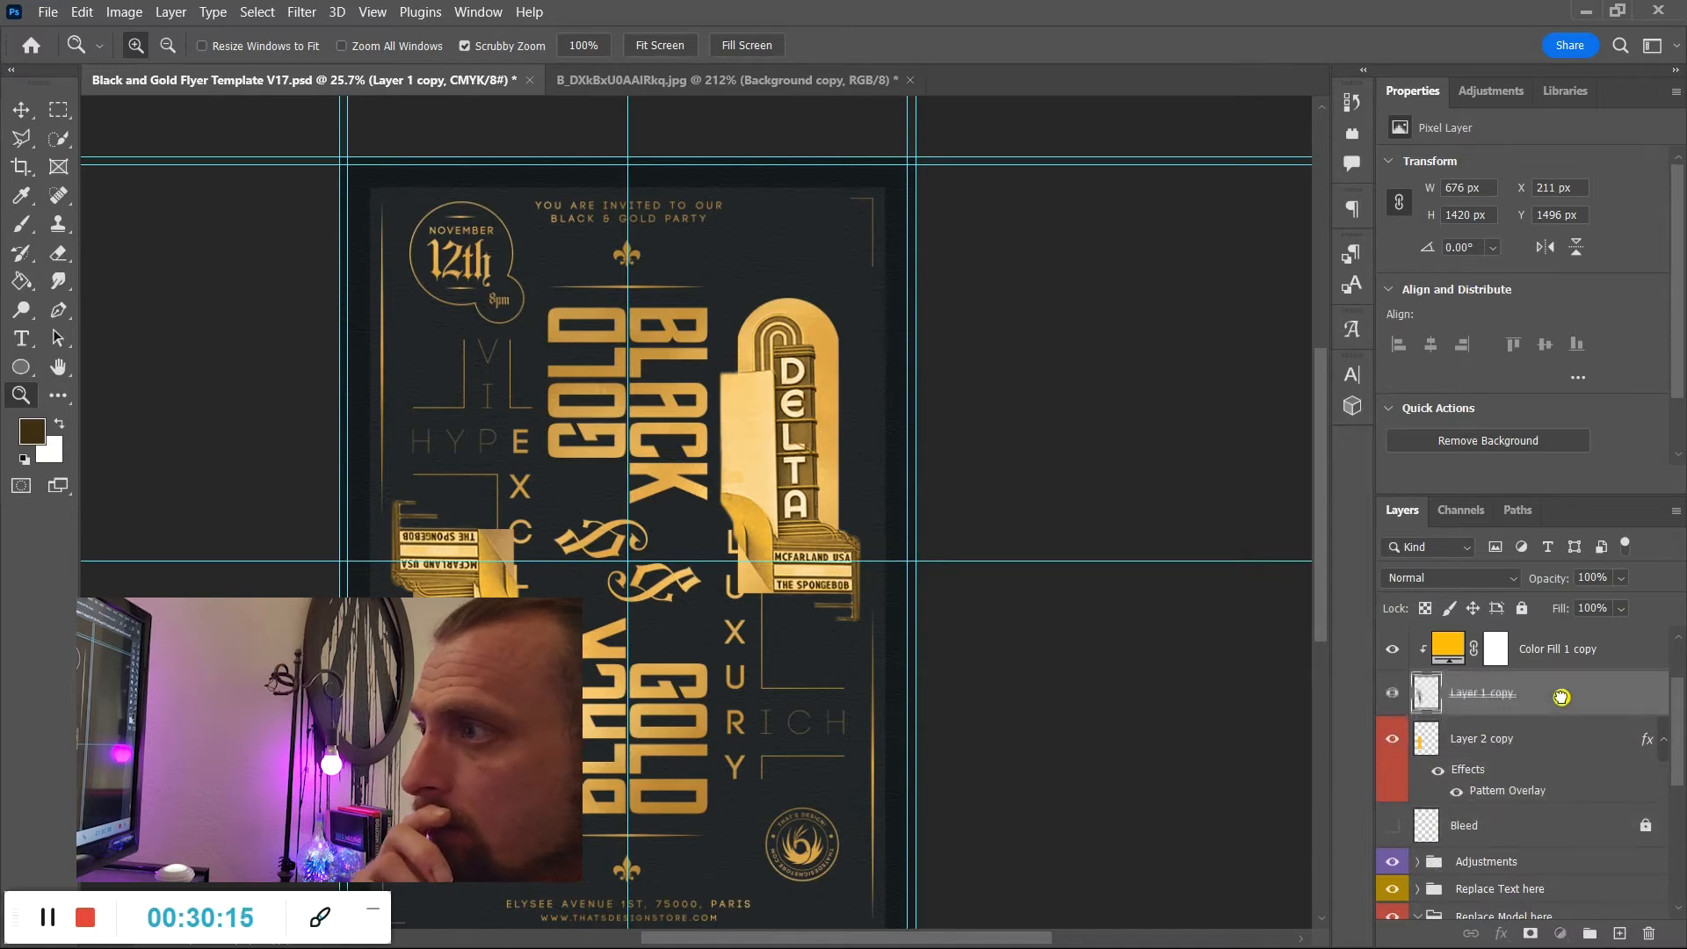
pyautogui.scroll(2, 1561, 699)
pyautogui.scroll(-1, 1548, 814)
pyautogui.click(1551, 815)
pyautogui.scroll(-2, 1529, 777)
pyautogui.moveTo(1533, 696); pyautogui.dragTo(1546, 881)
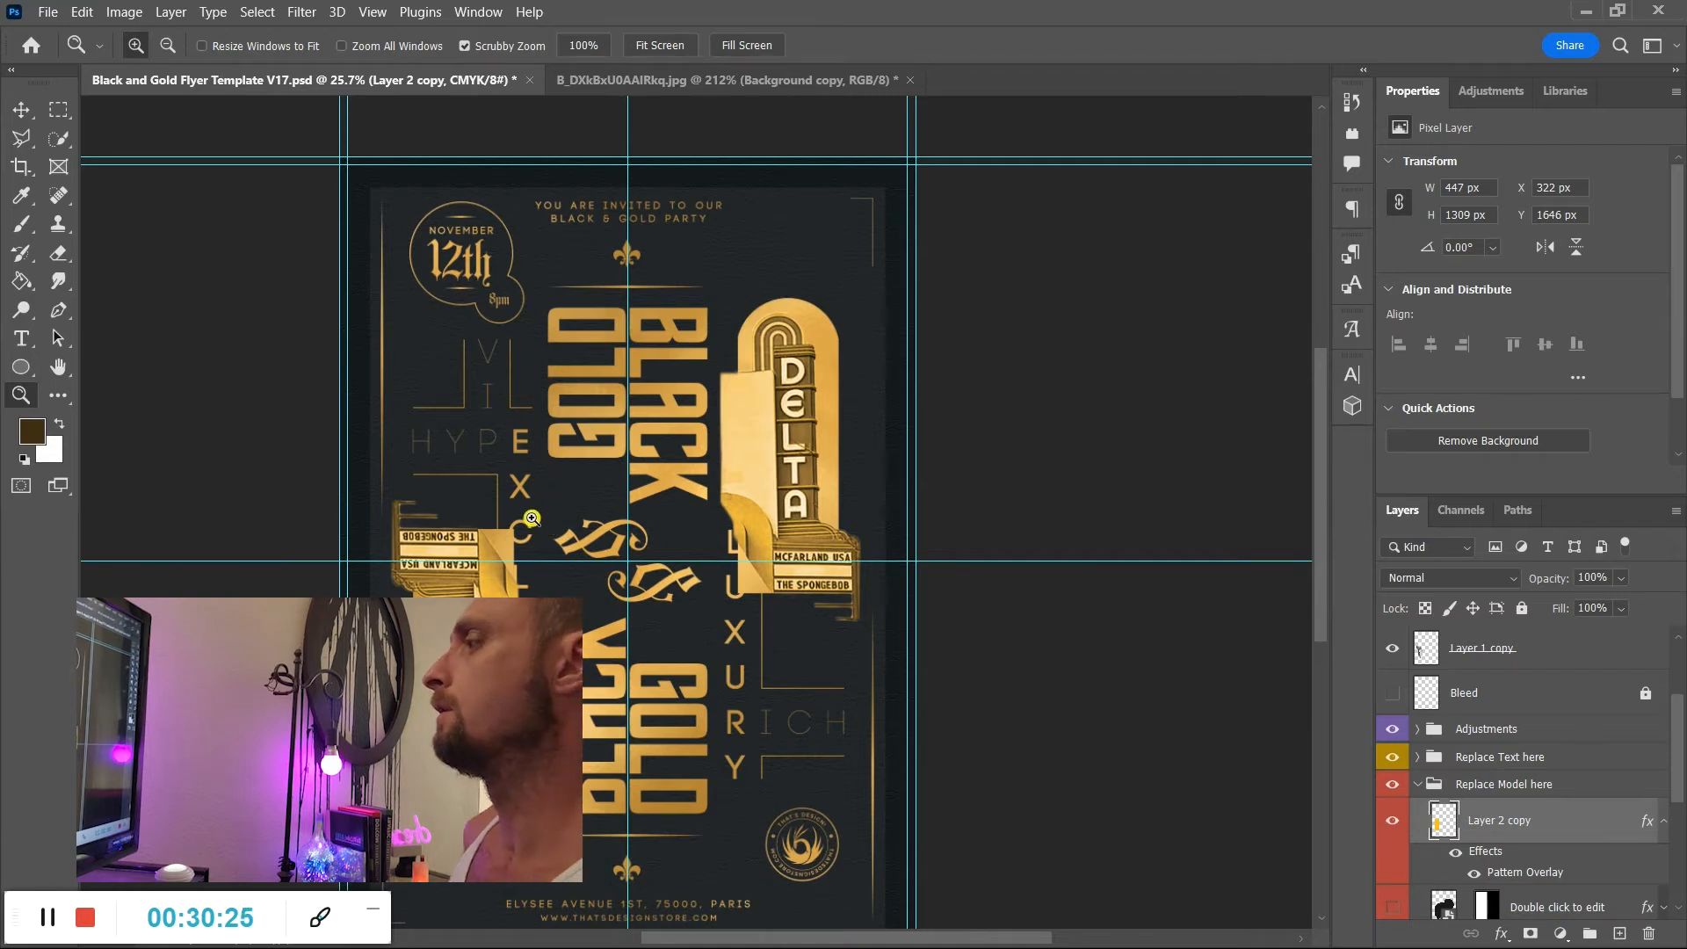
# Try to select the upward-reading BLACK & GOLD title text for editing with the Type tool.
pyautogui.press('t')
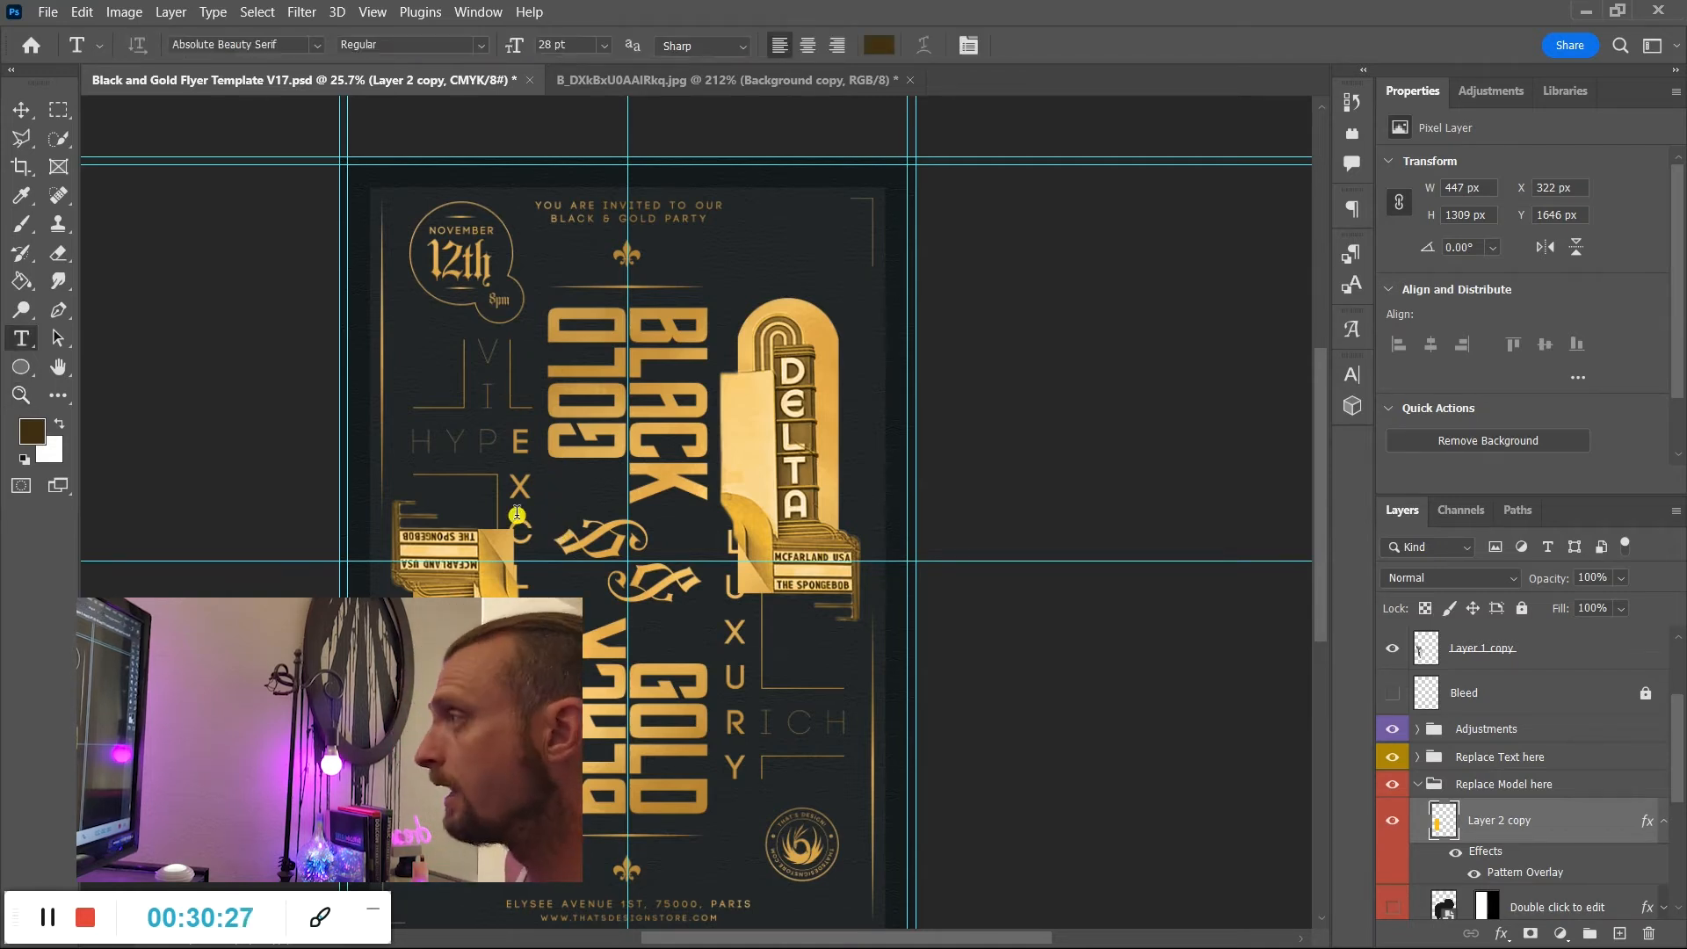
pyautogui.moveTo(585, 779); pyautogui.dragTo(566, 276)
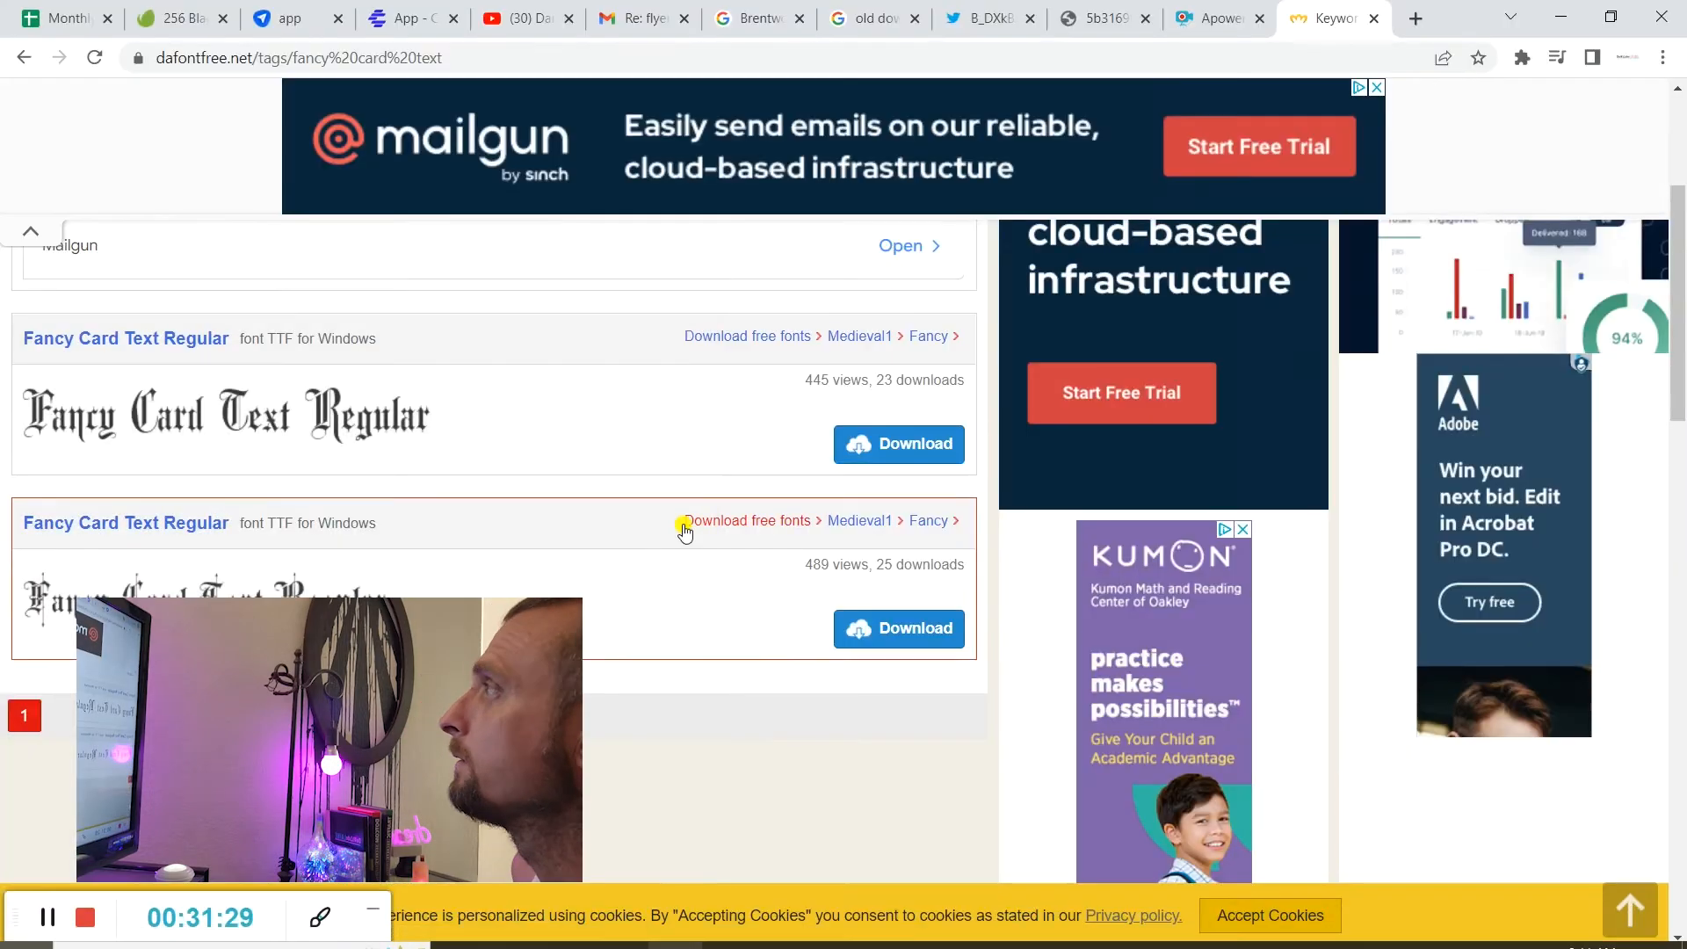
# Download the first Fancy Card Text Regular font from dafontfree.net into the Documents\Fonts folder.
pyautogui.click(885, 458)
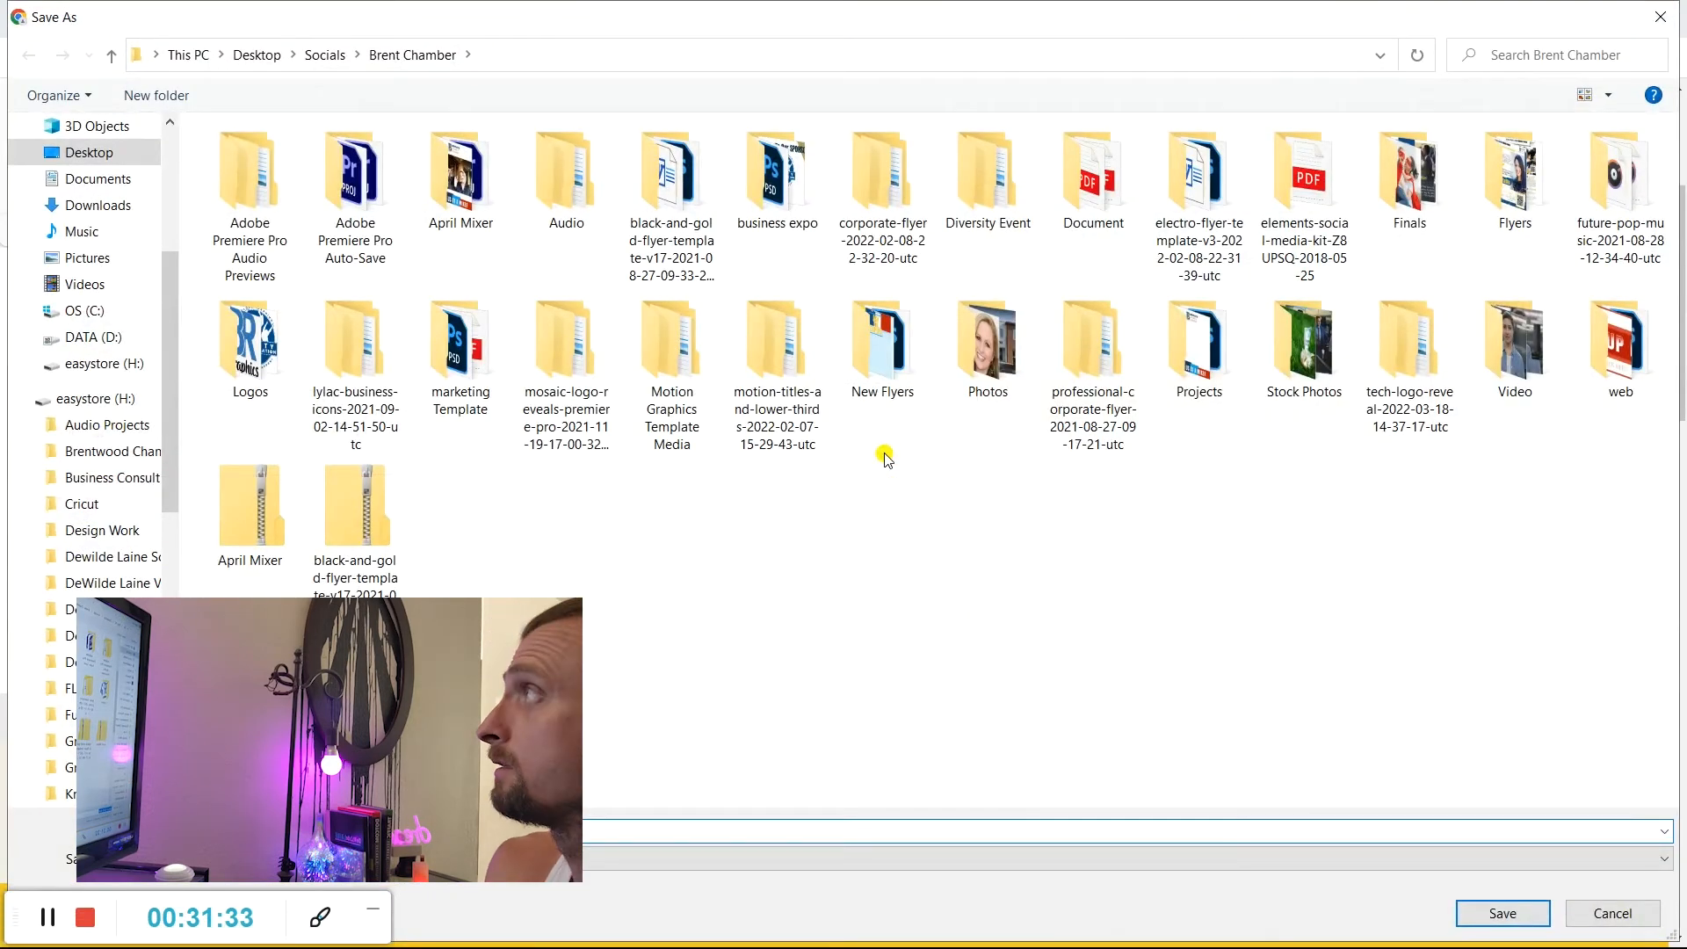
pyautogui.click(114, 178)
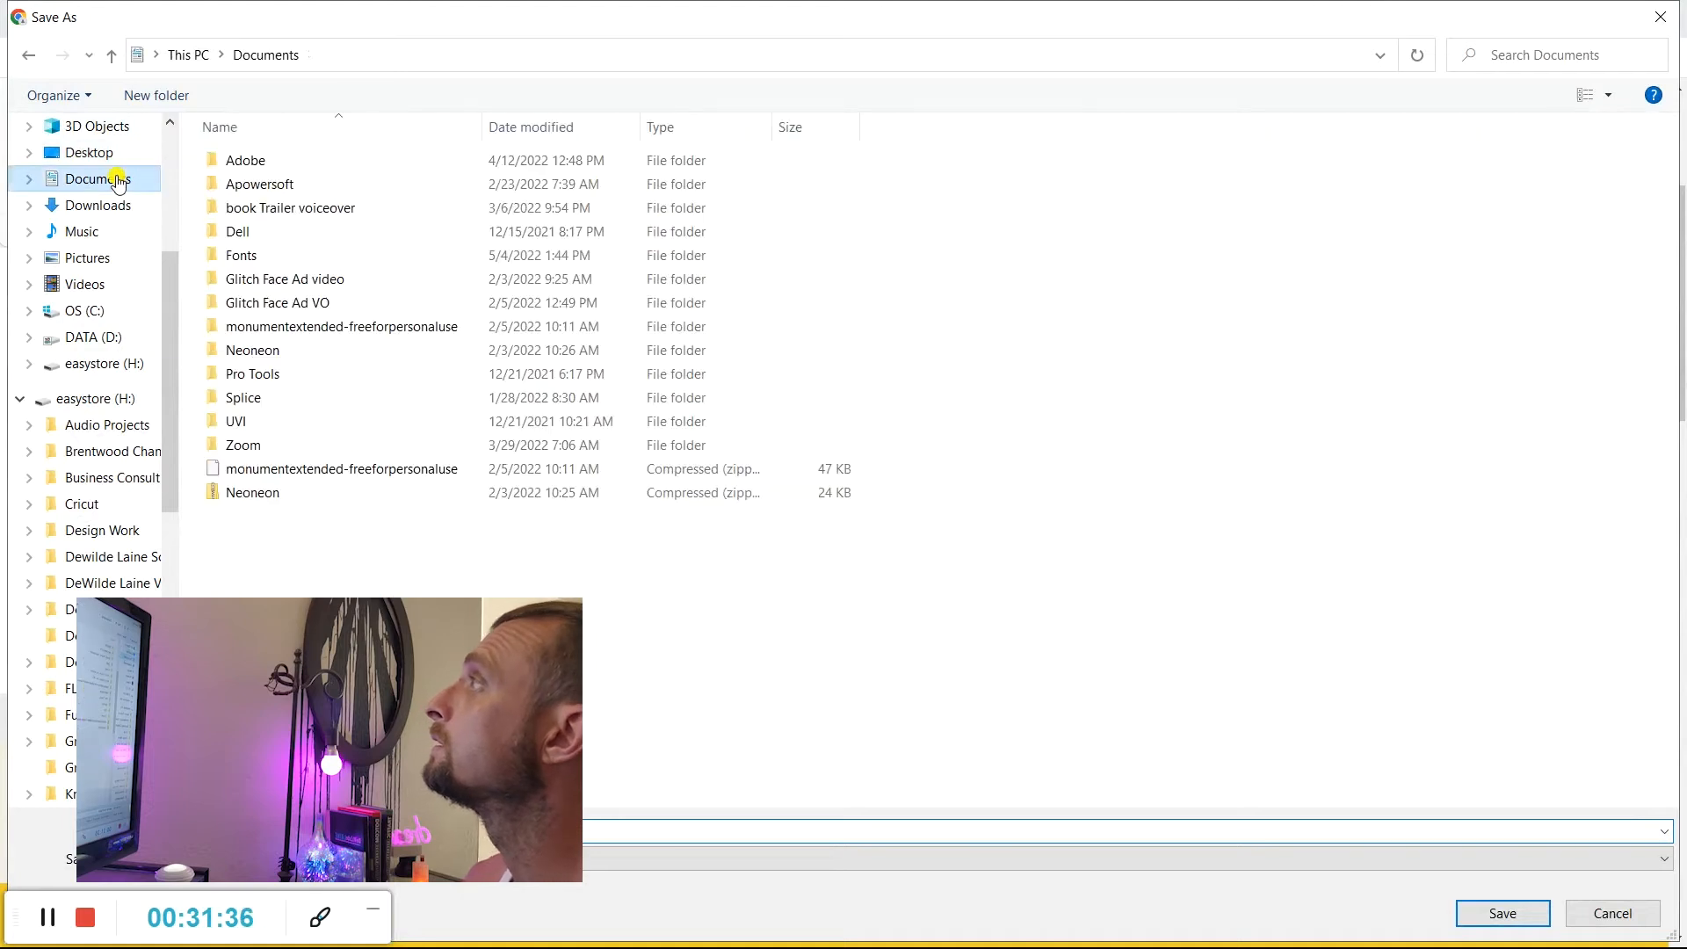
pyautogui.doubleClick(264, 255)
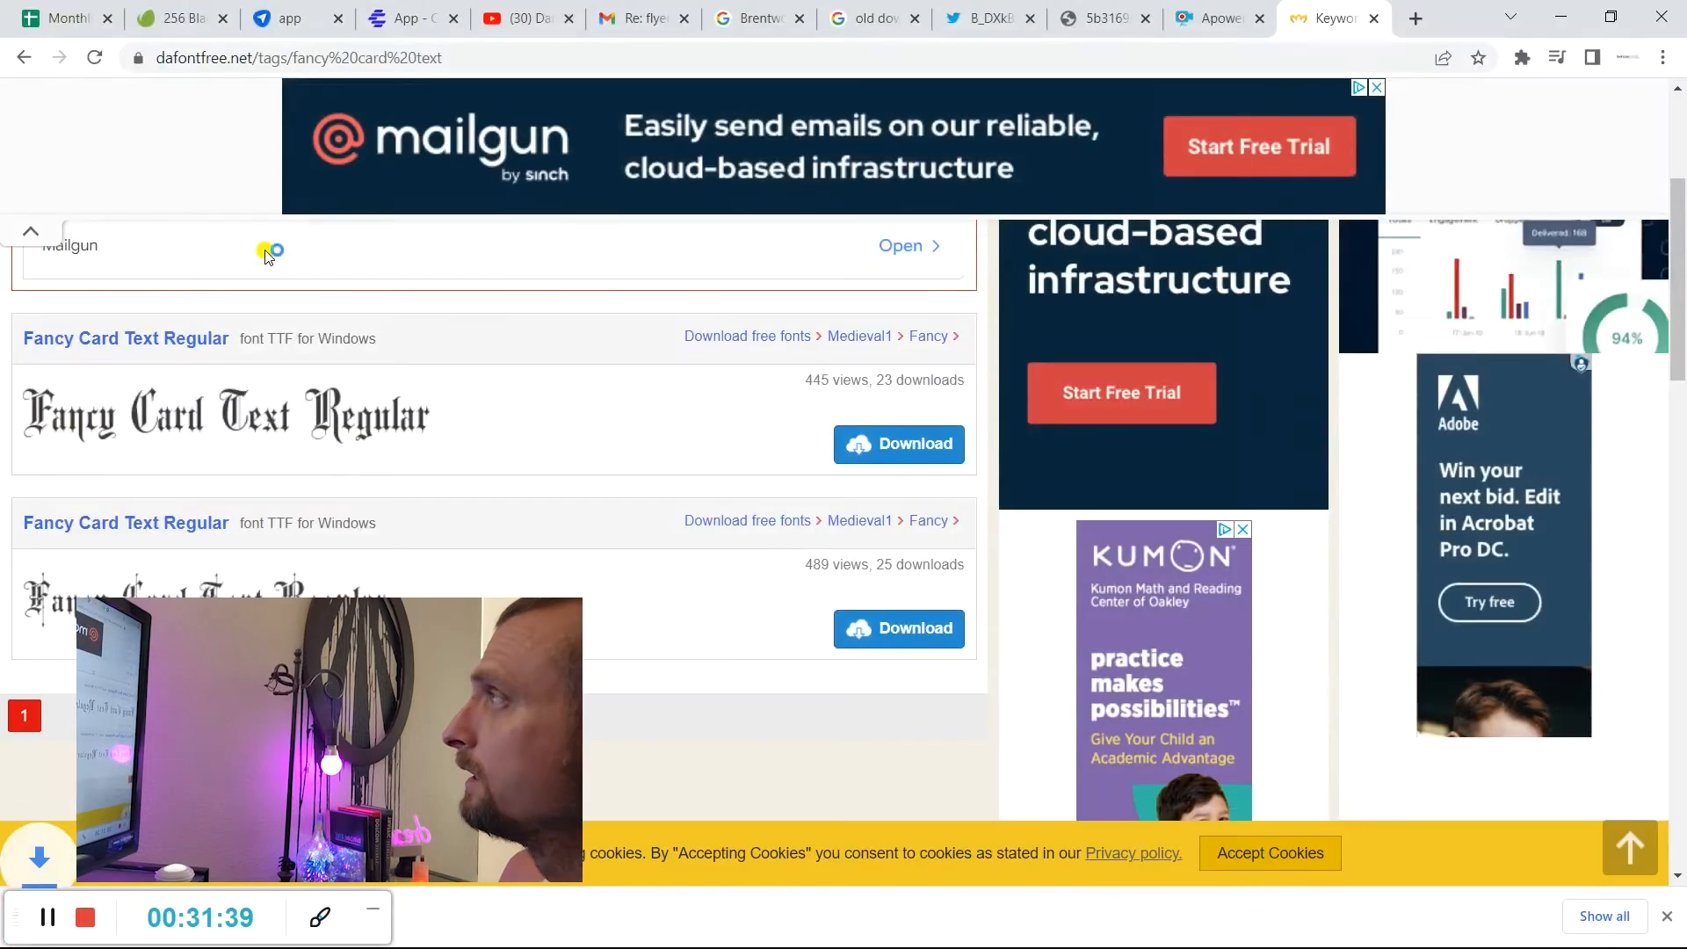
# Search dafont.com for "federation" and download the Federation Classic font into the Documents\Fonts folder.
pyautogui.write('a')
pyautogui.write('tion')
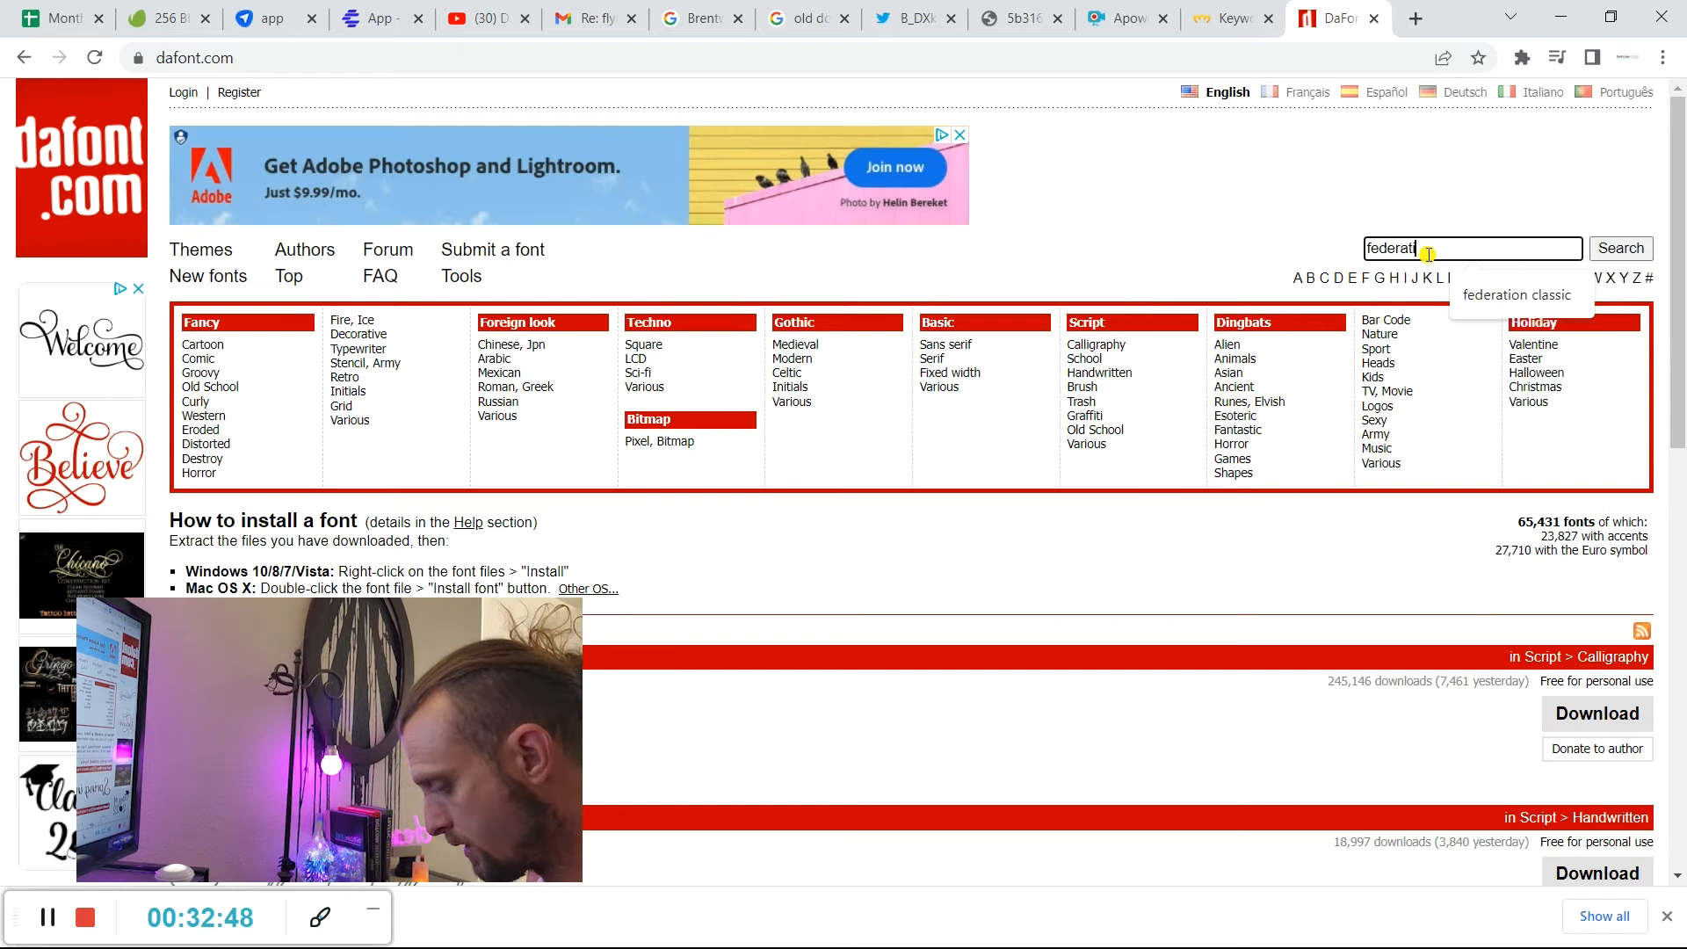
pyautogui.press('Return')
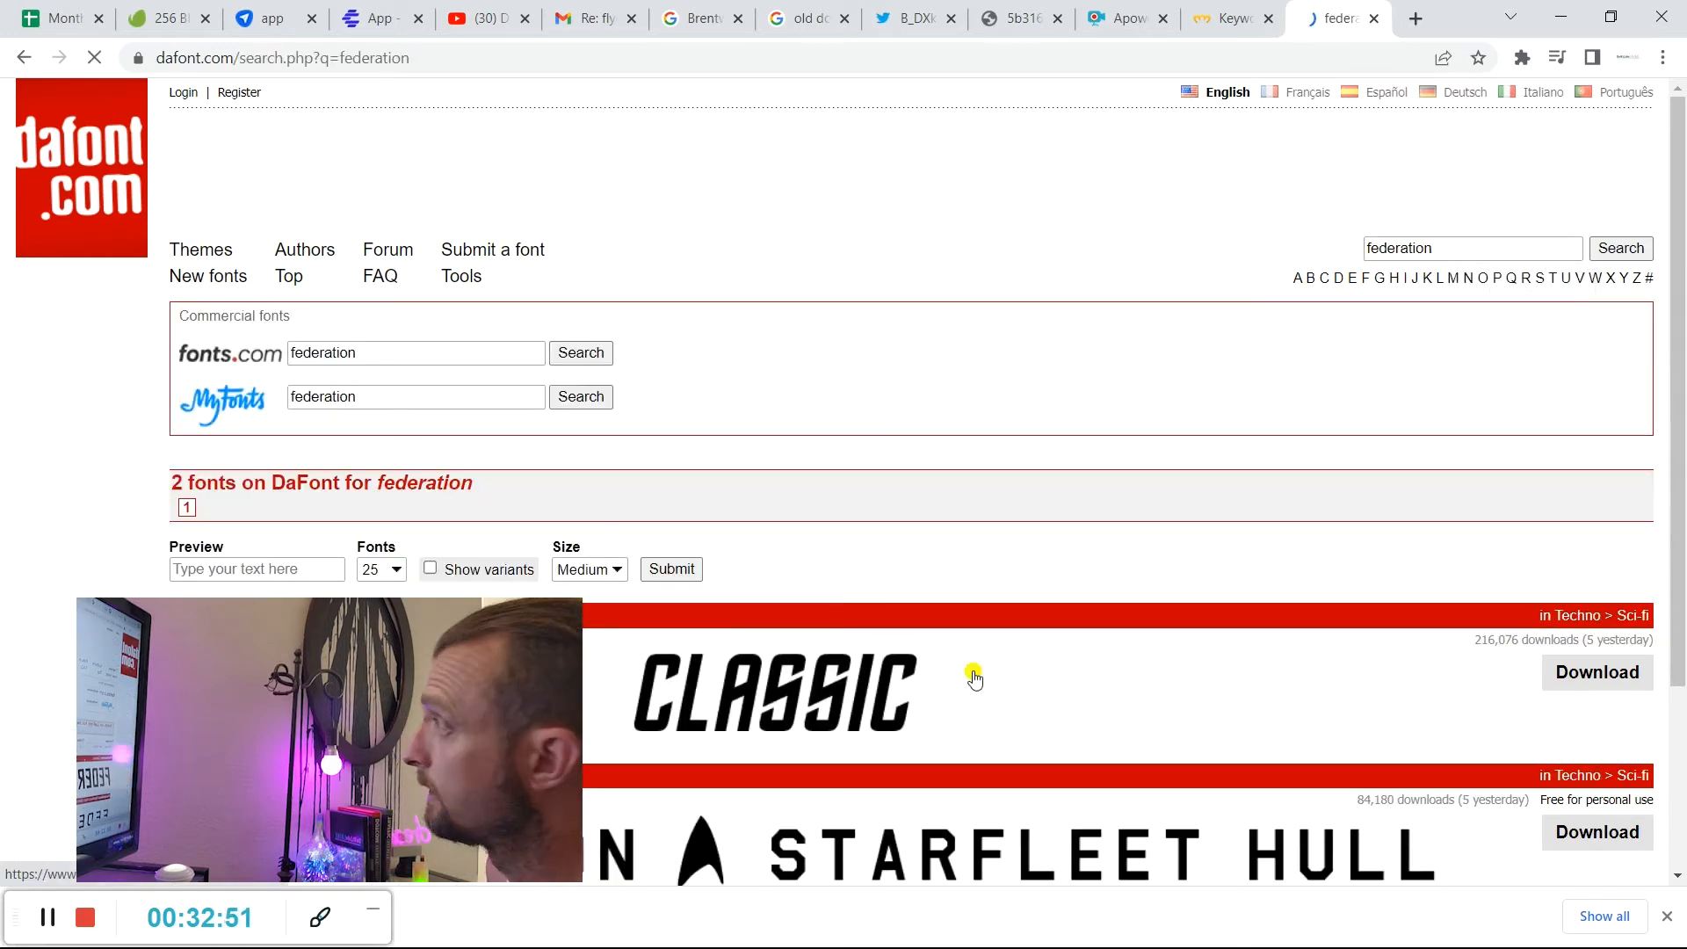
pyautogui.click(1597, 673)
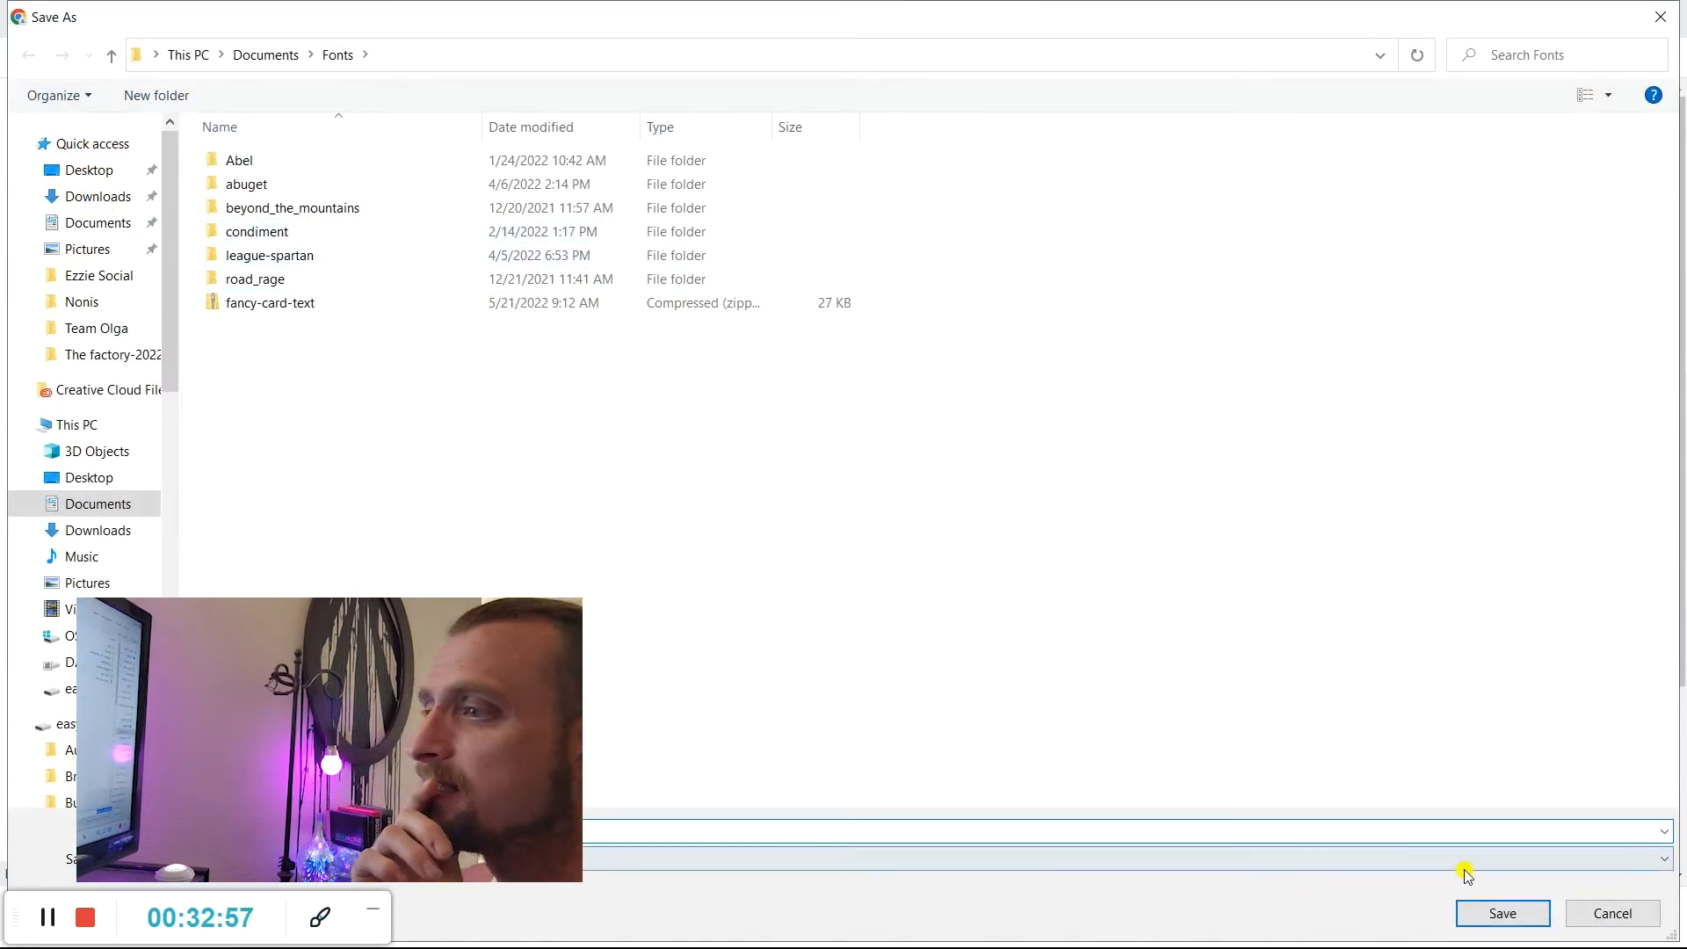
pyautogui.click(1503, 913)
pyautogui.scroll(-3, 728, 481)
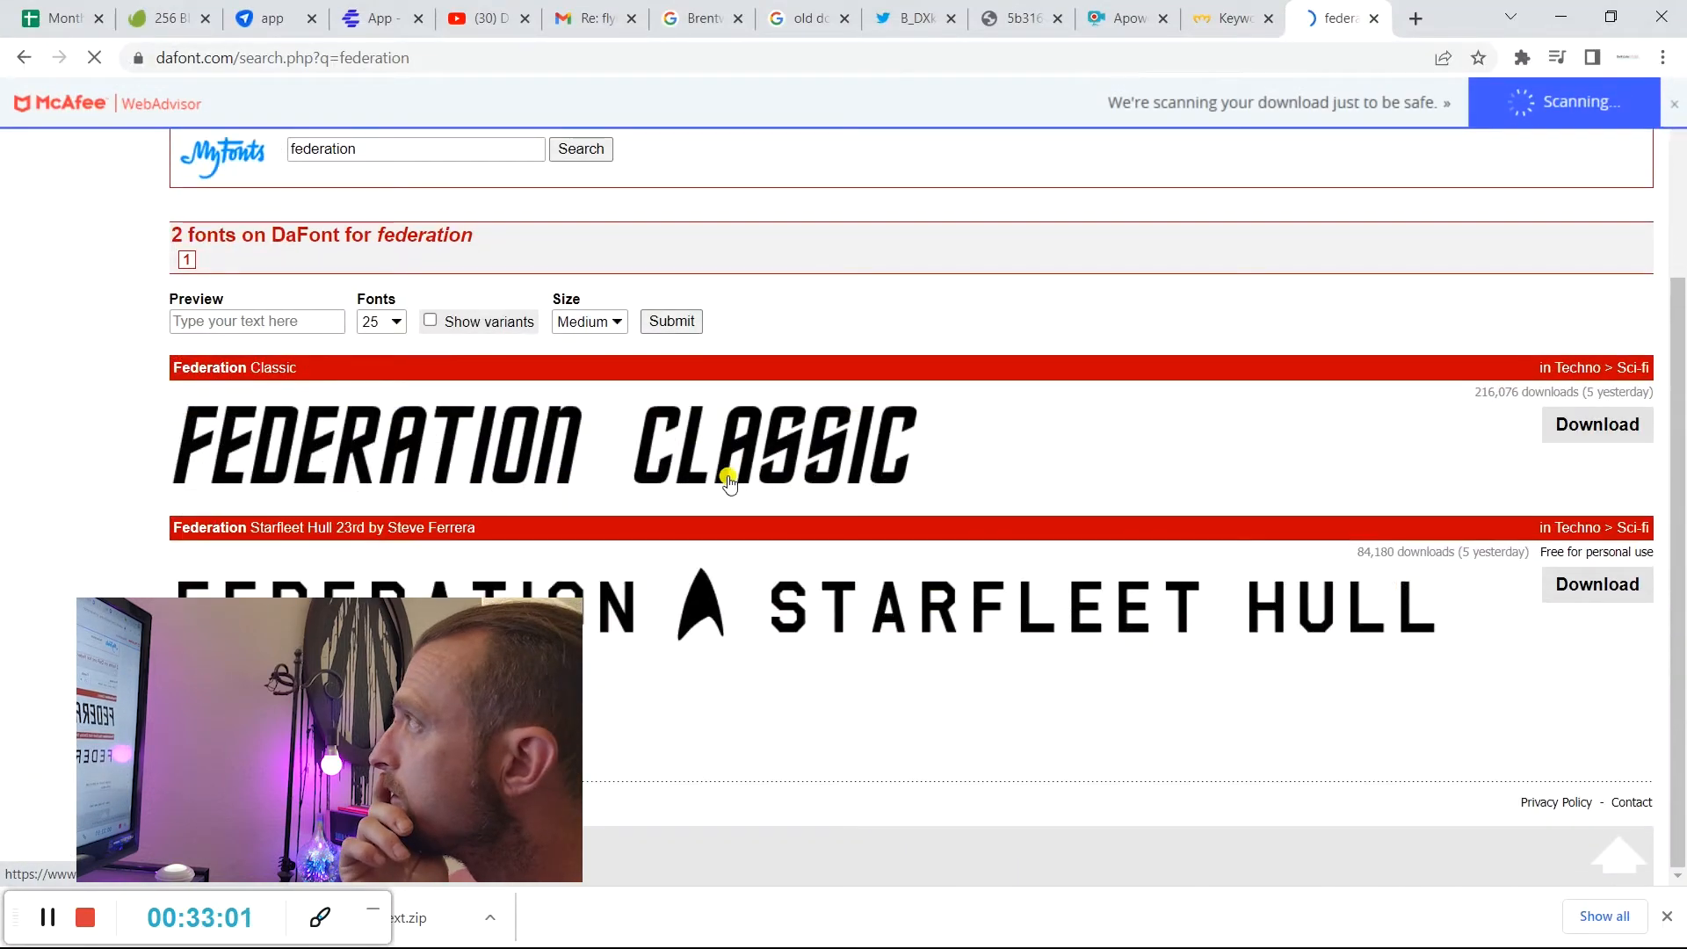
pyautogui.scroll(3, 729, 482)
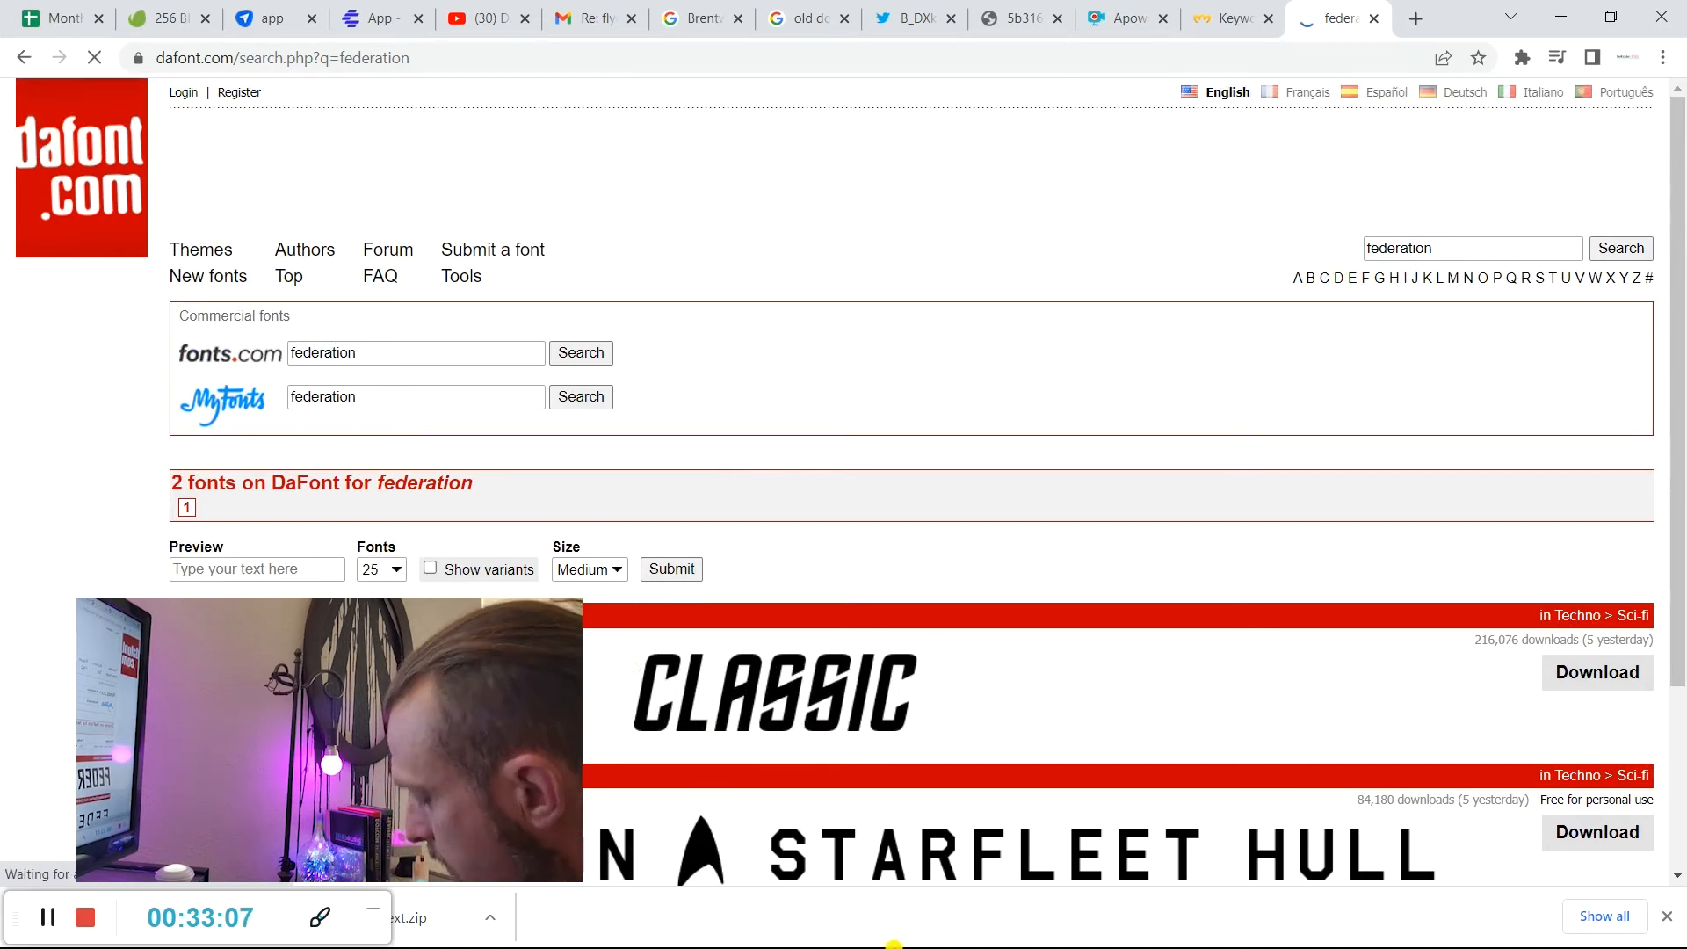
# Switch to File Explorer, open the Fonts folder inside Documents and maximize the window.
pyautogui.press('super')
pyautogui.click(943, 936)
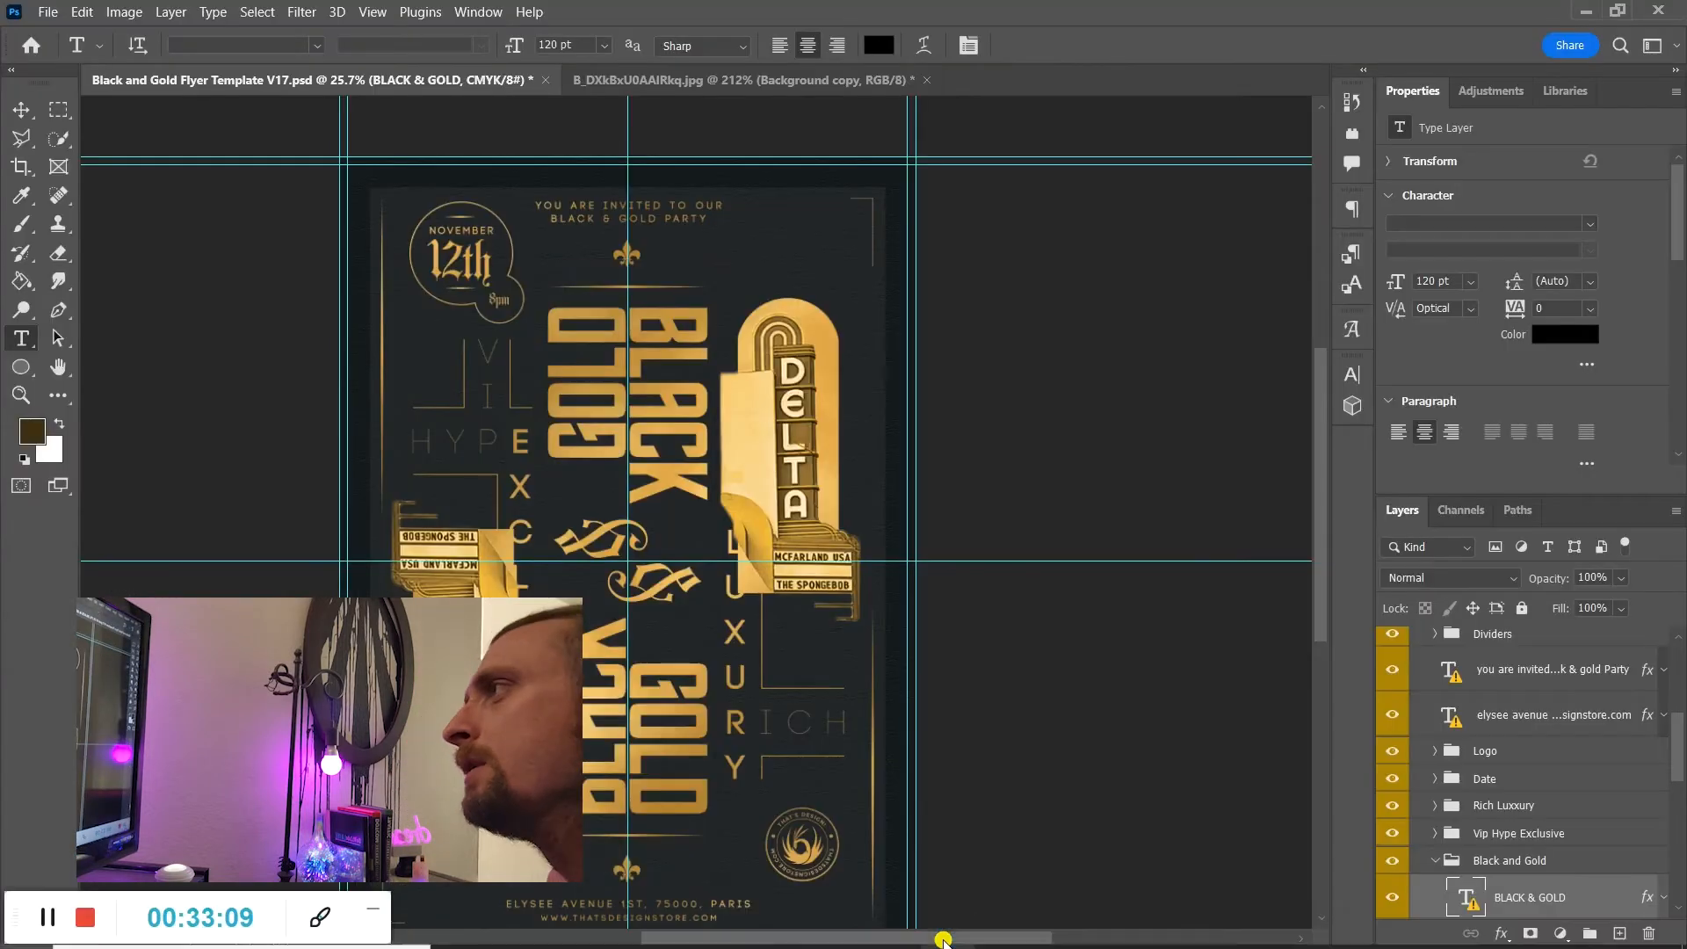
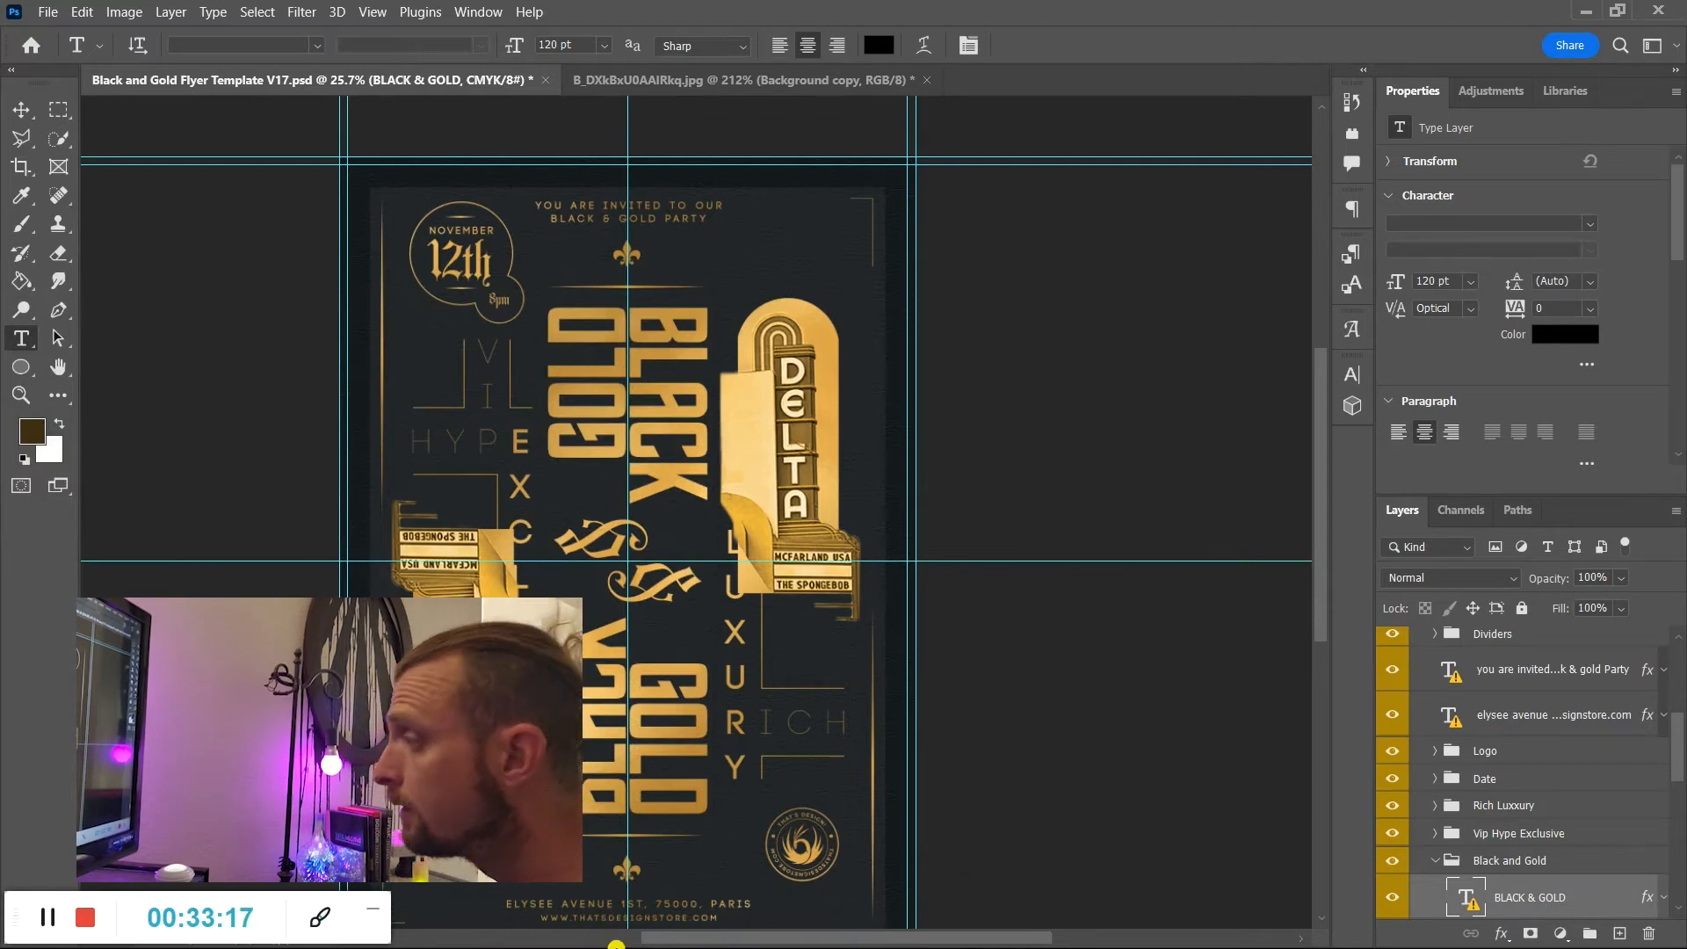
pyautogui.press('super')
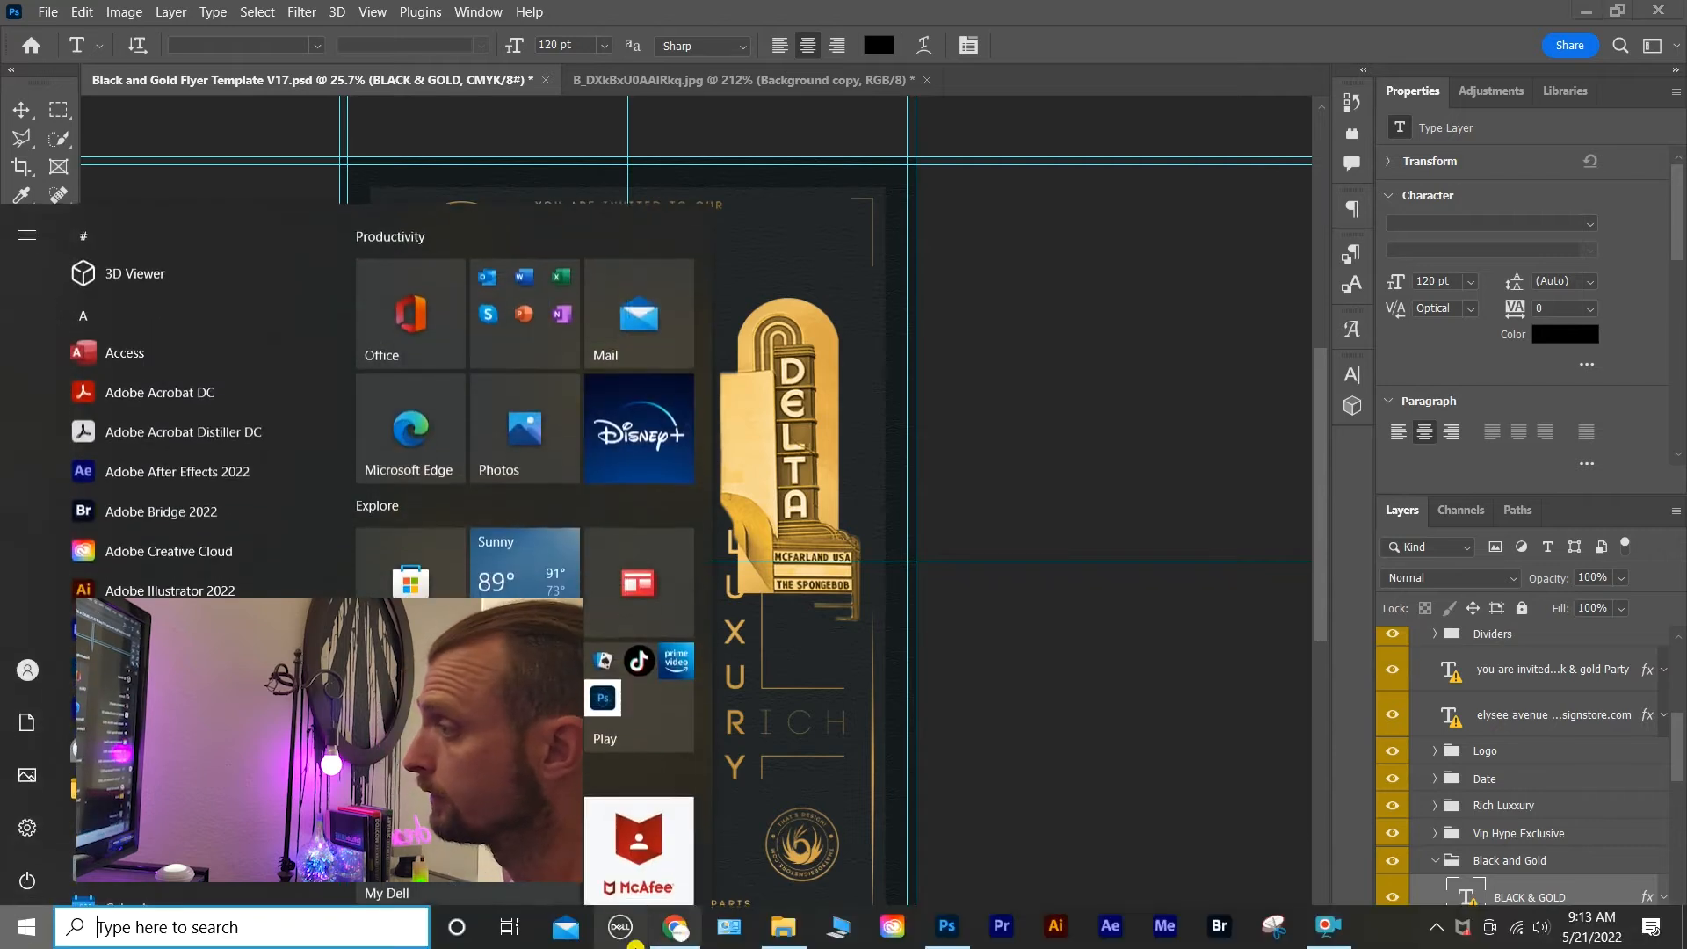
pyautogui.click(780, 929)
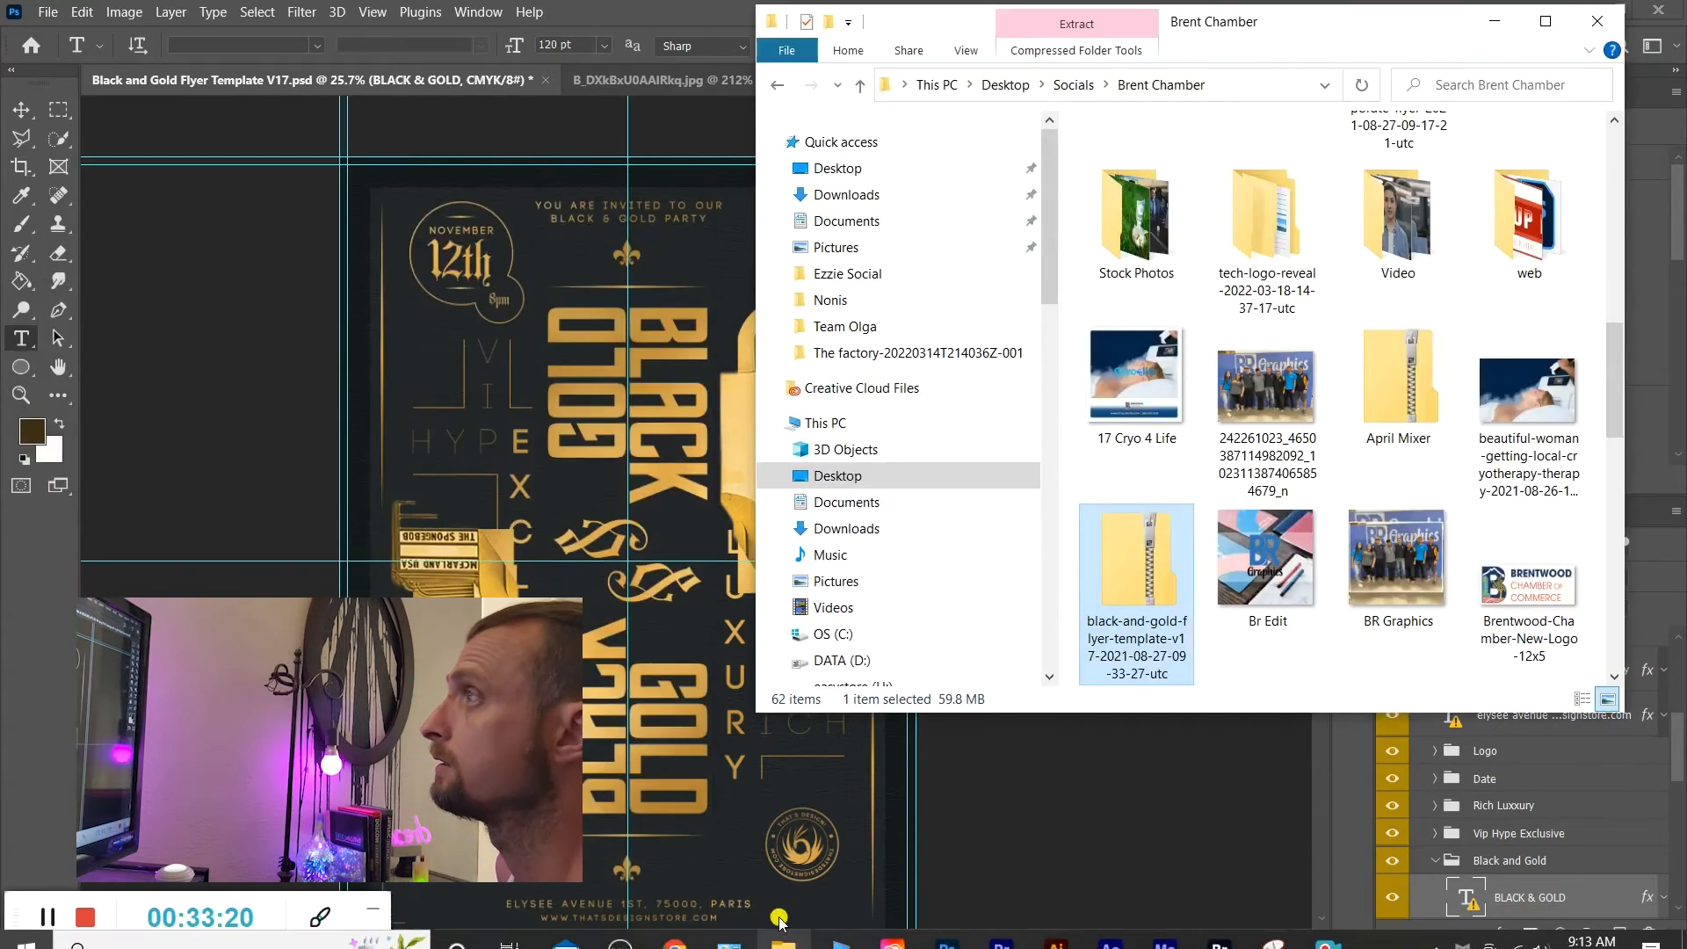
pyautogui.click(866, 202)
pyautogui.click(870, 222)
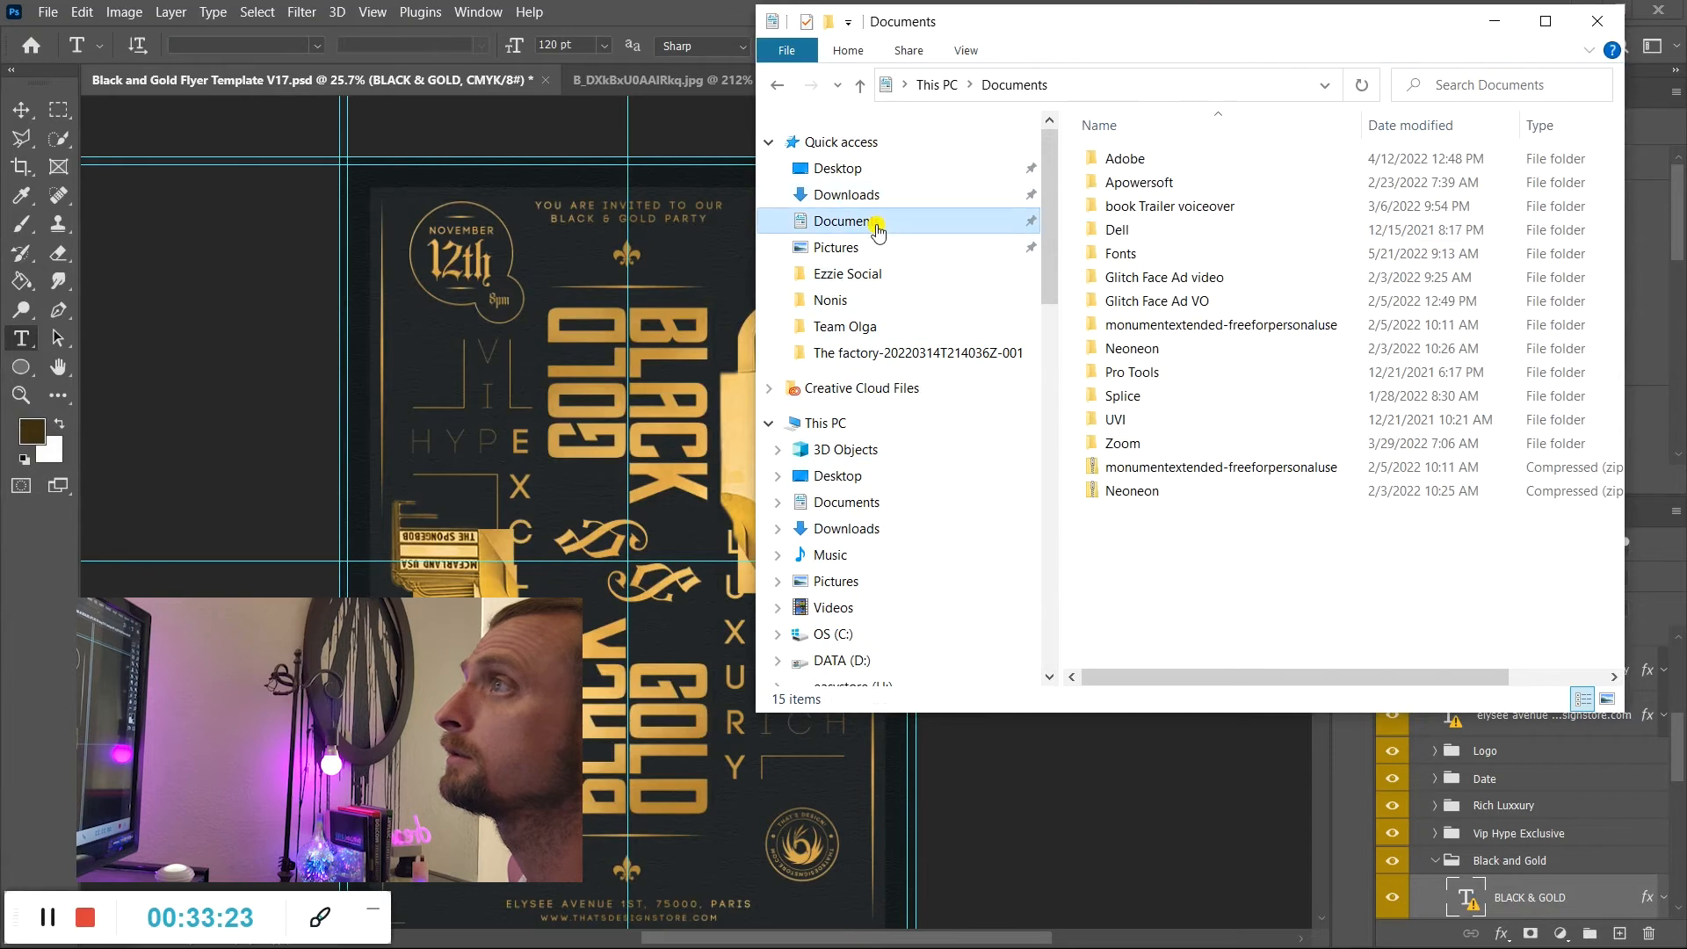
pyautogui.doubleClick(1120, 253)
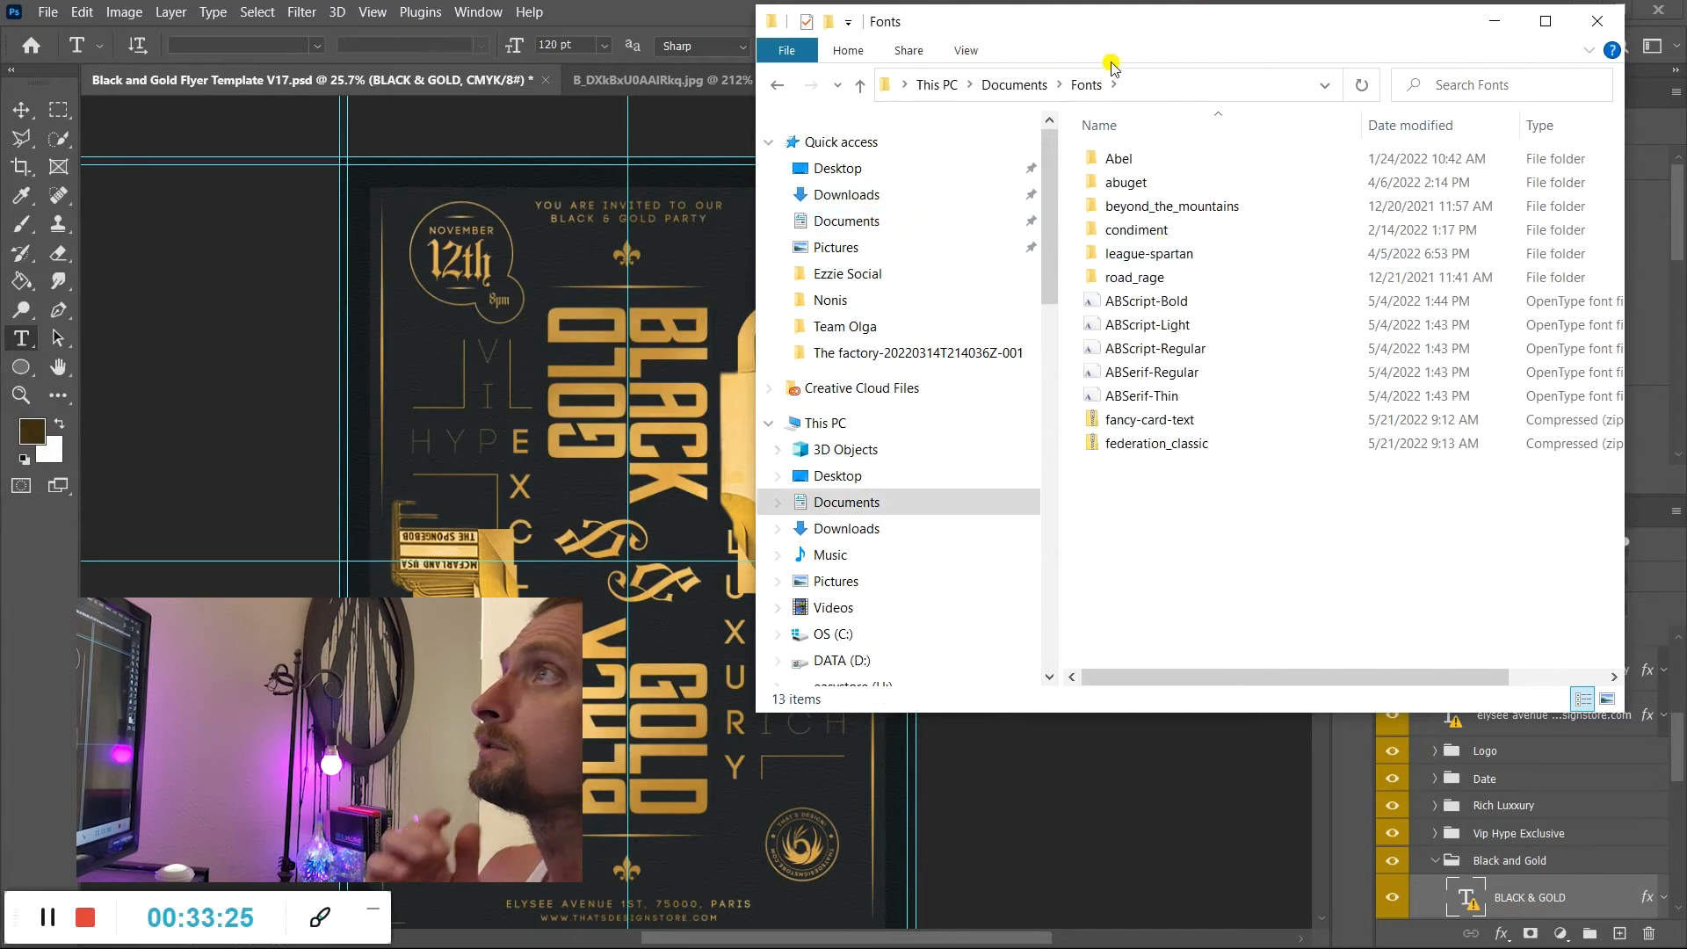
pyautogui.doubleClick(1127, 16)
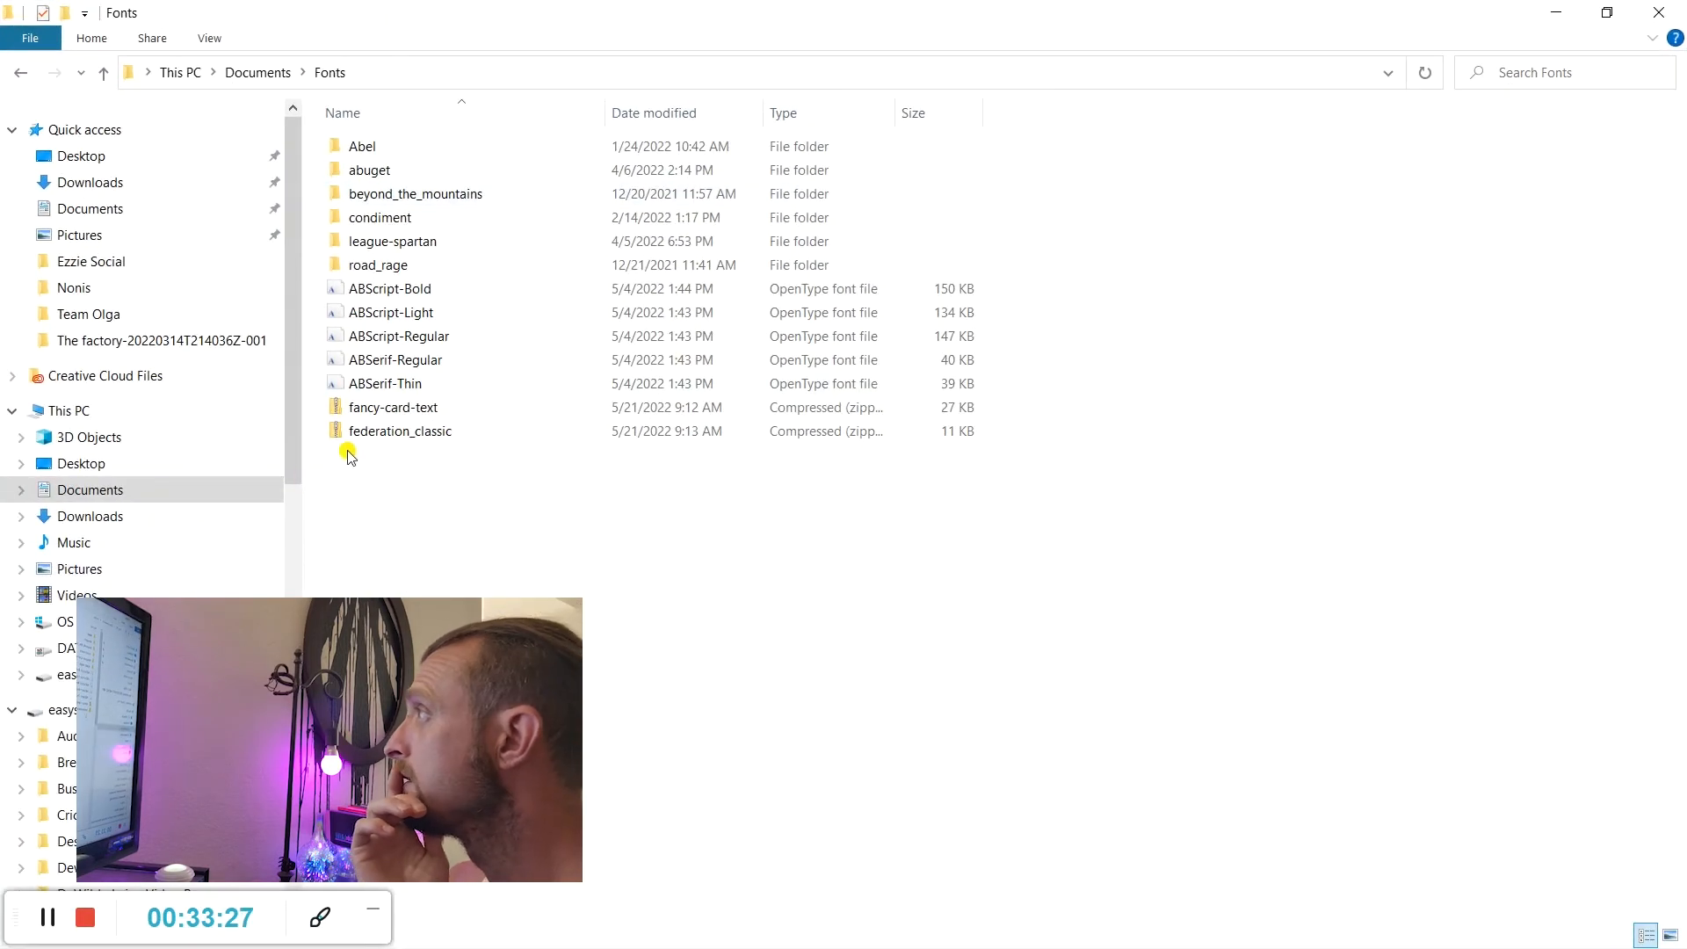
# Extract the fancy-card-text and federation_classic archives into their own folders inside Fonts.
pyautogui.click(352, 407)
pyautogui.rightClick(396, 407)
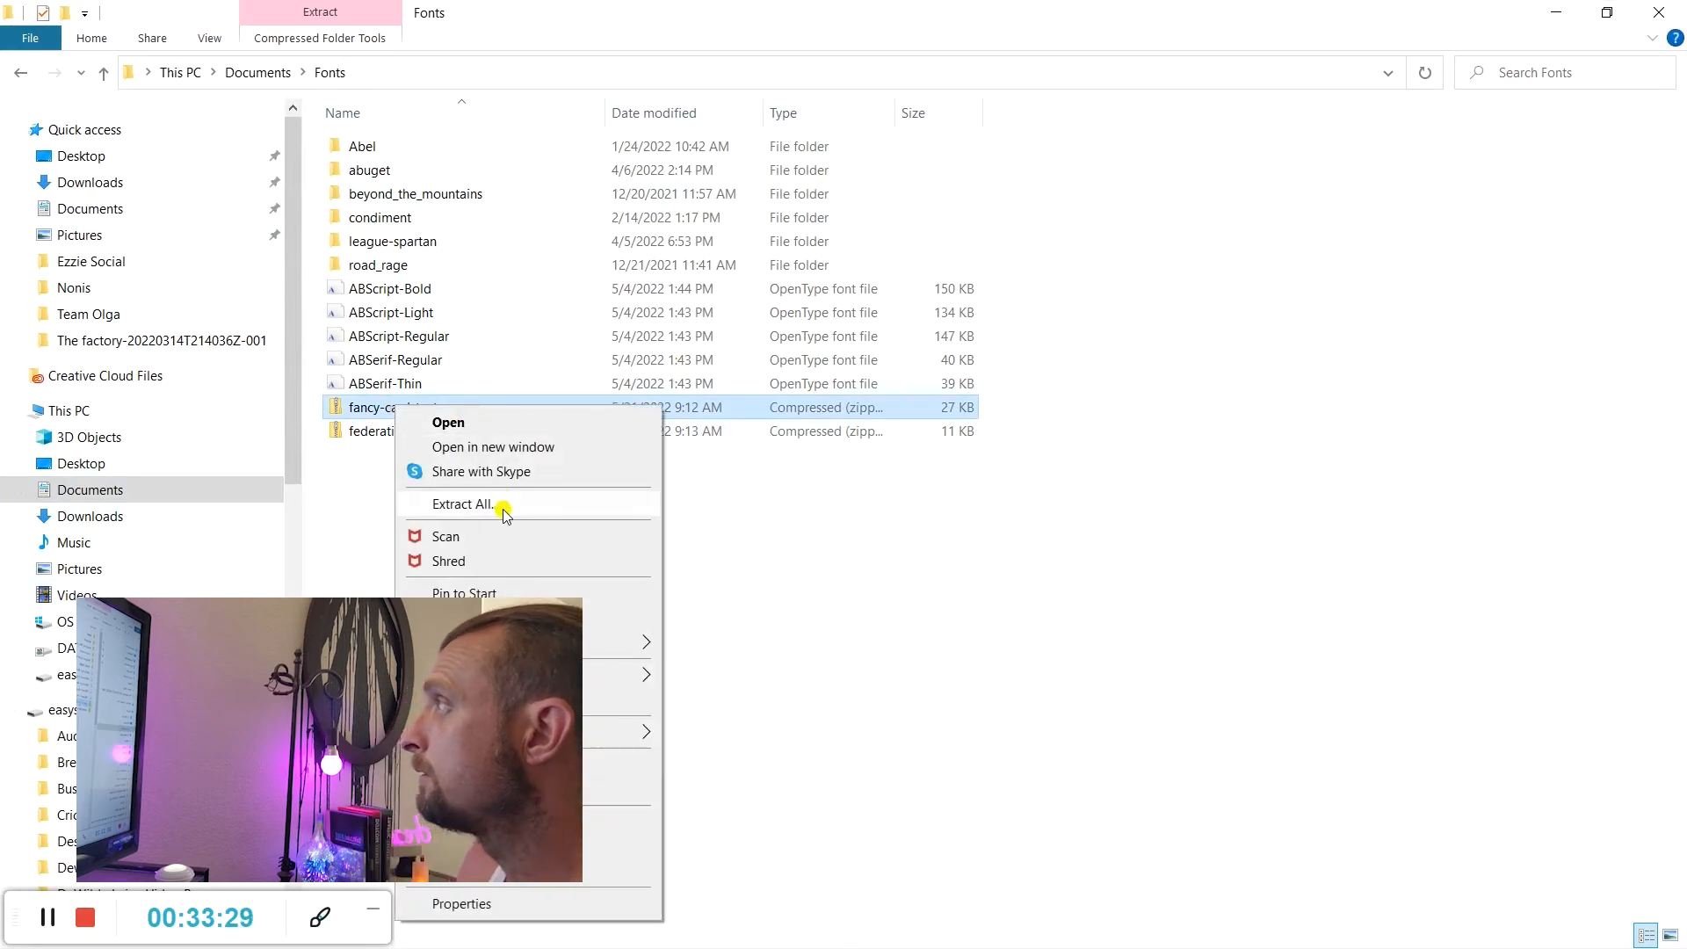
pyautogui.click(497, 505)
pyautogui.press('Return')
pyautogui.rightClick(448, 458)
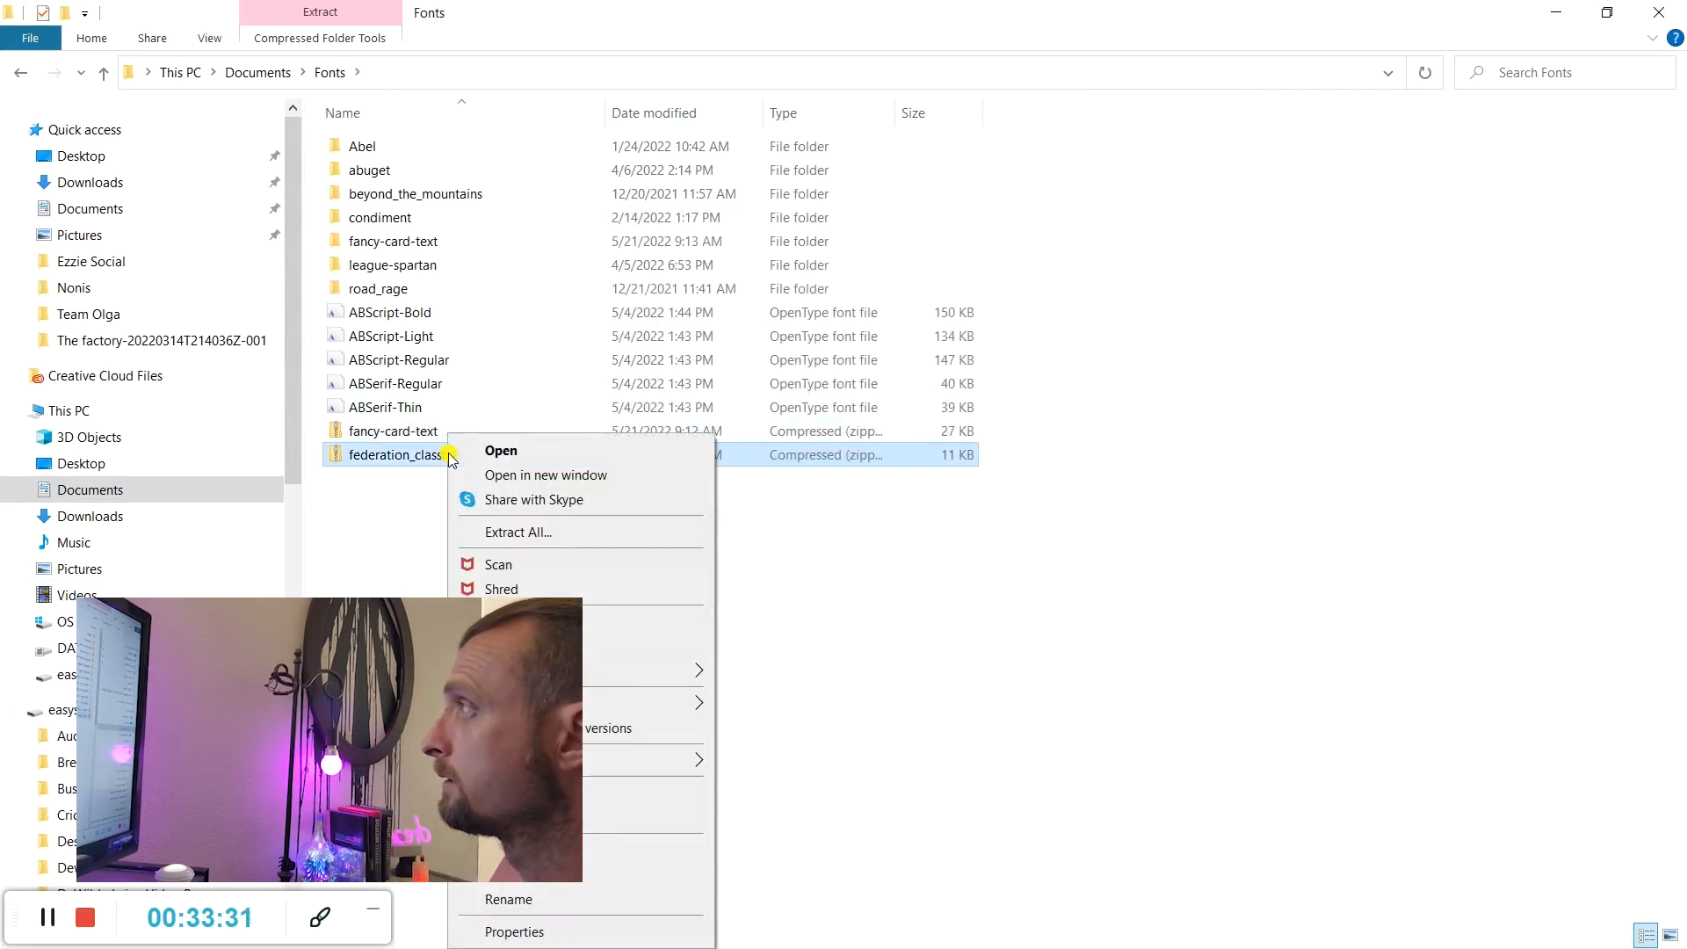
pyautogui.click(525, 532)
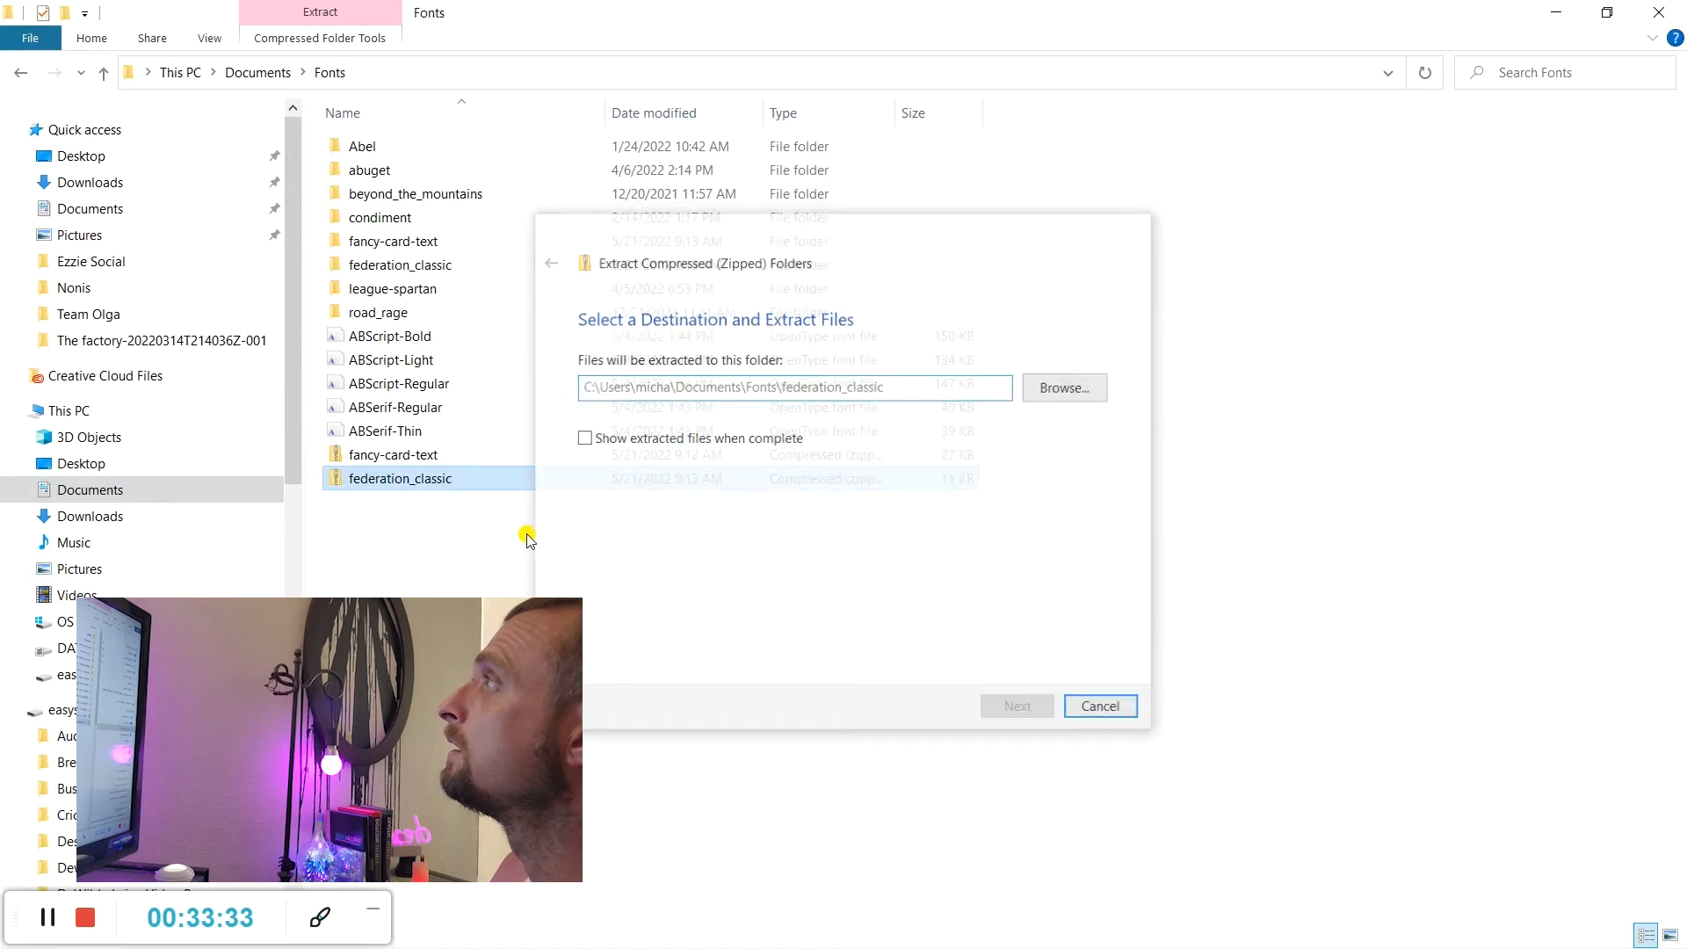
pyautogui.press('Return')
# Open the extracted federation_classic folder and install its TrueType font for all users.
pyautogui.click(413, 266)
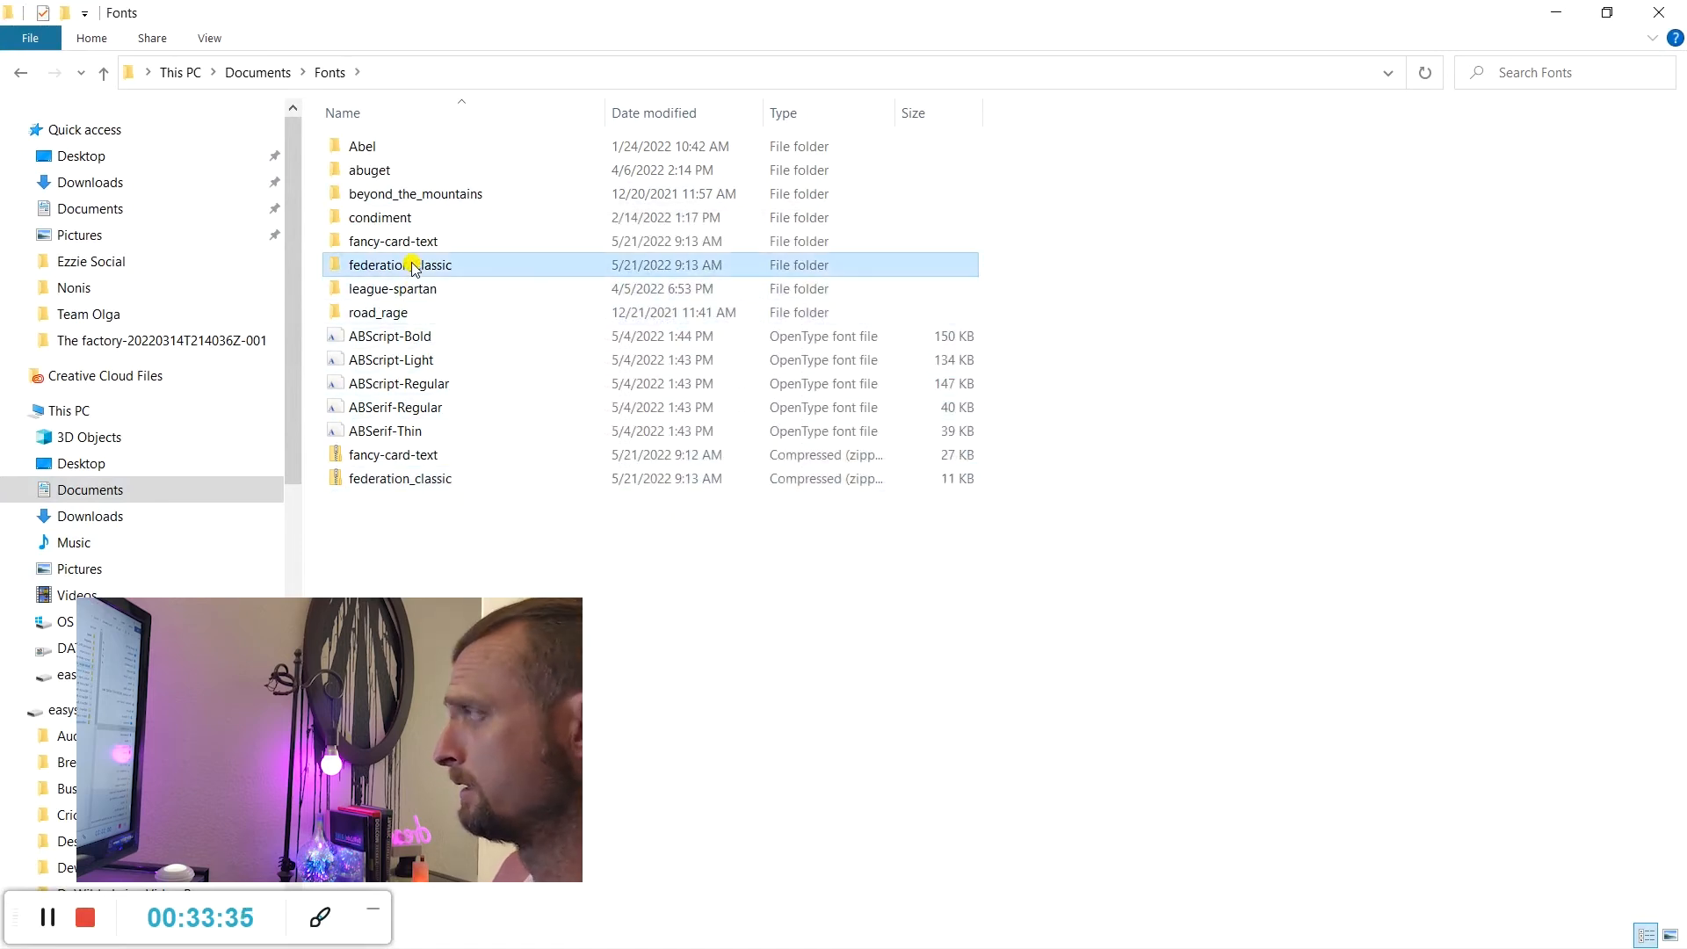
pyautogui.doubleClick(413, 267)
pyautogui.rightClick(376, 163)
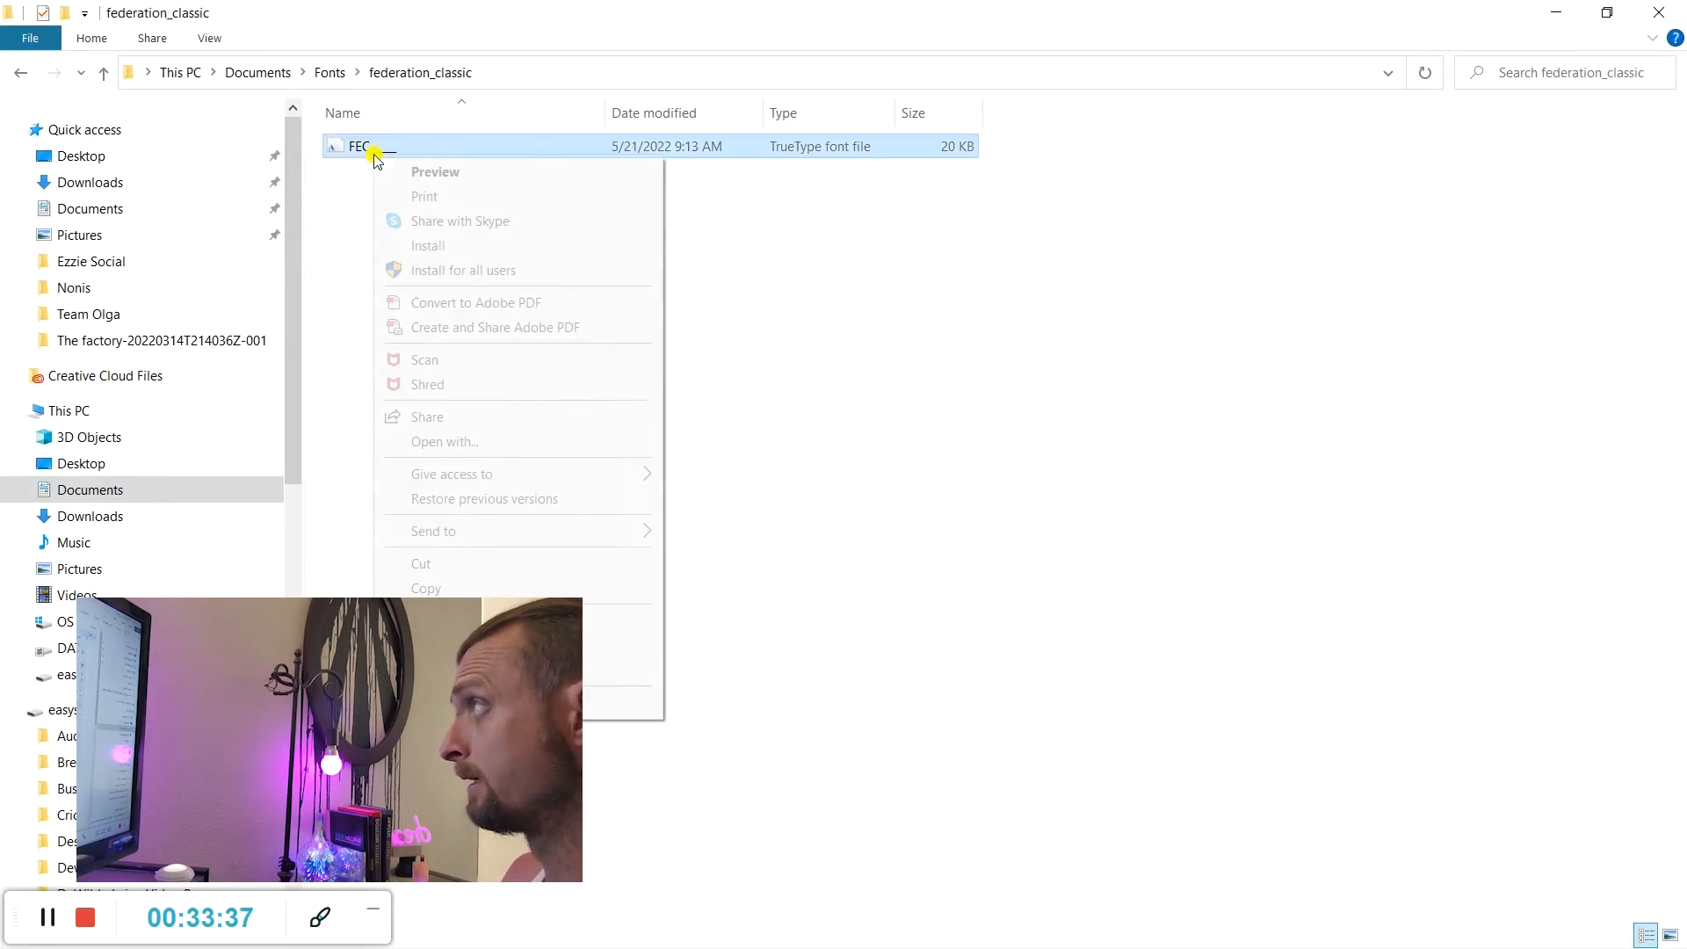
pyautogui.click(456, 270)
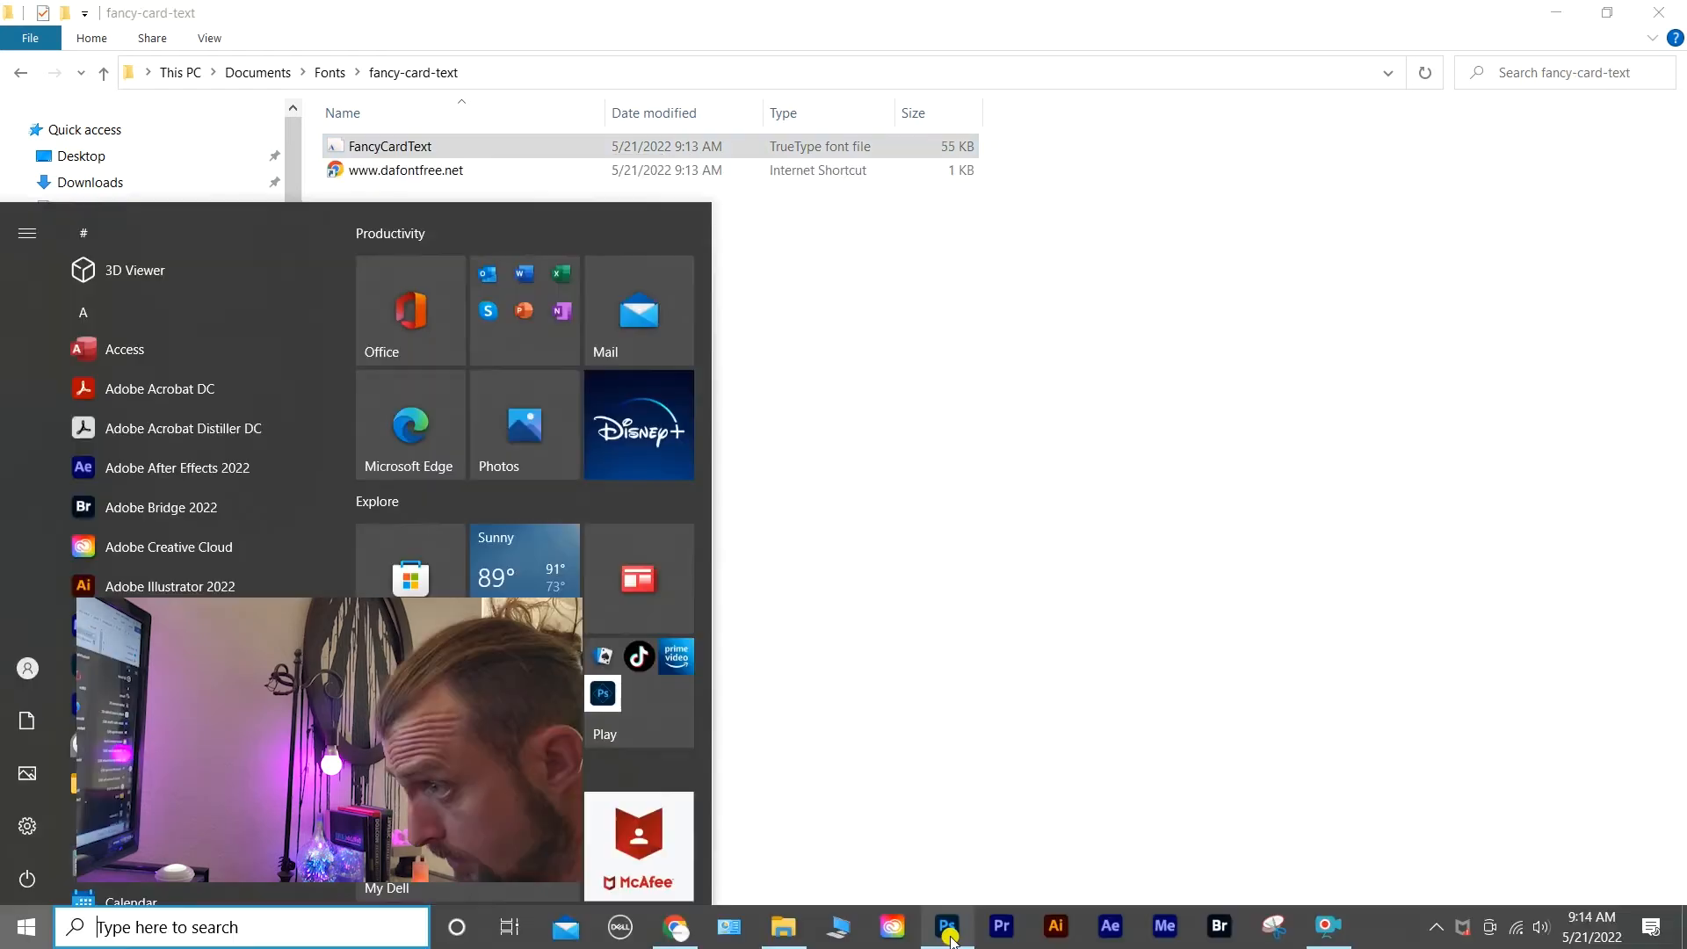
# Switch to Photoshop and replace the flyer's left BLACK & GOLD headline with CELEBRATING, using a tracking of 80.
pyautogui.click(951, 938)
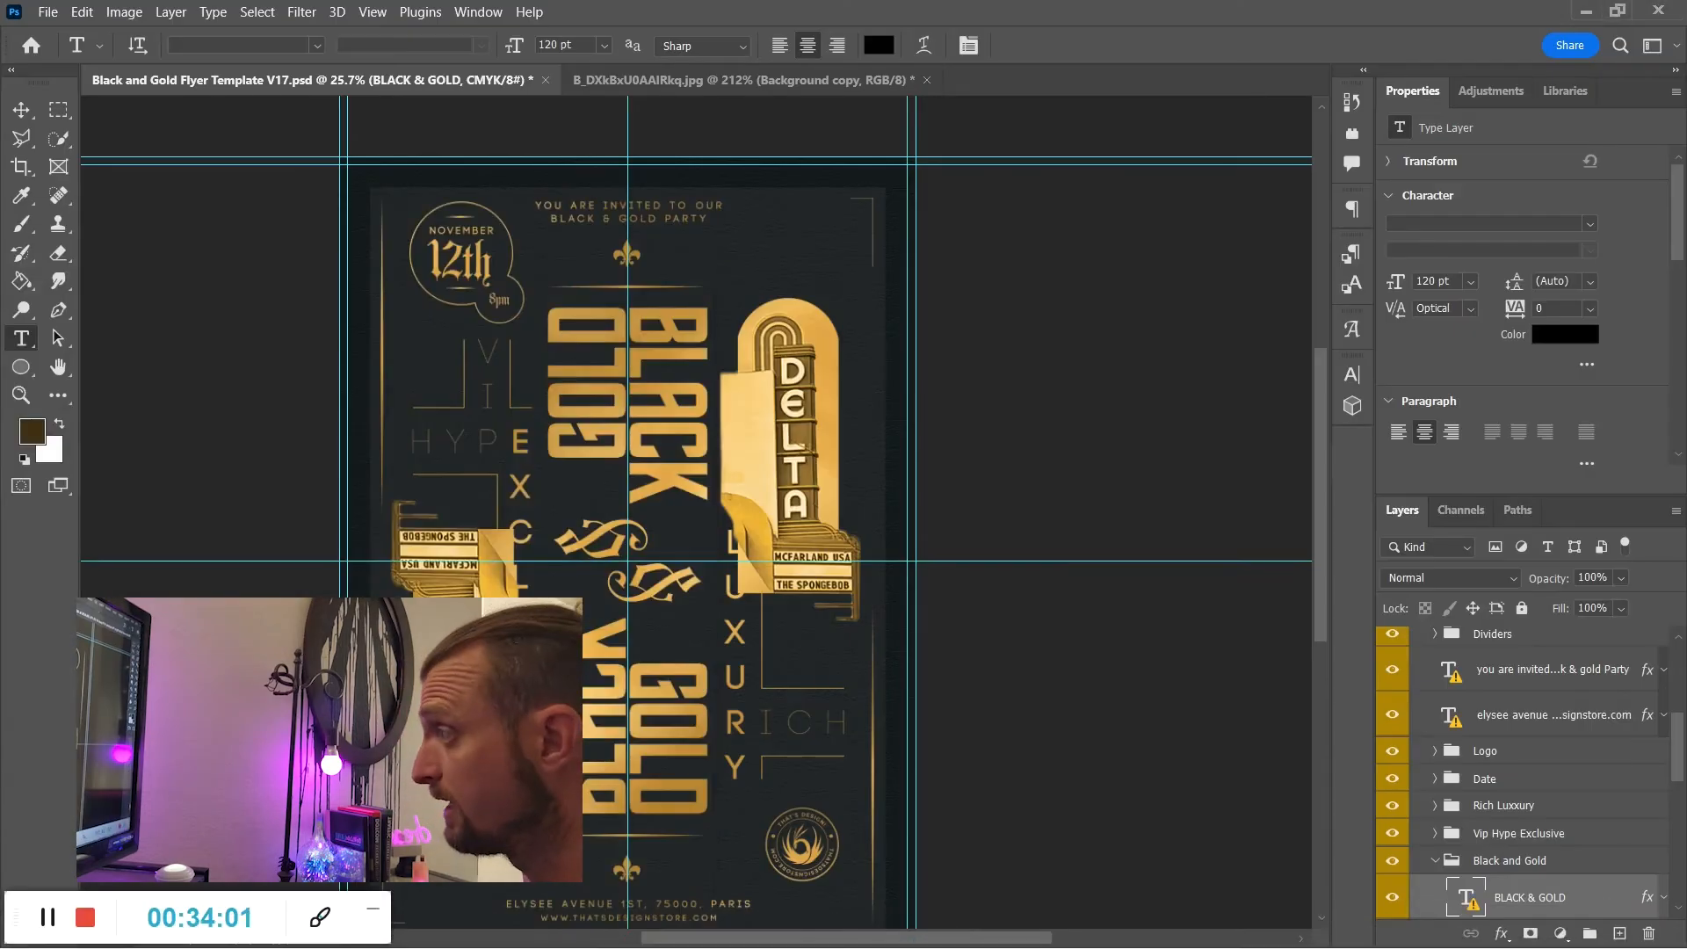
pyautogui.moveTo(589, 788); pyautogui.dragTo(544, 325)
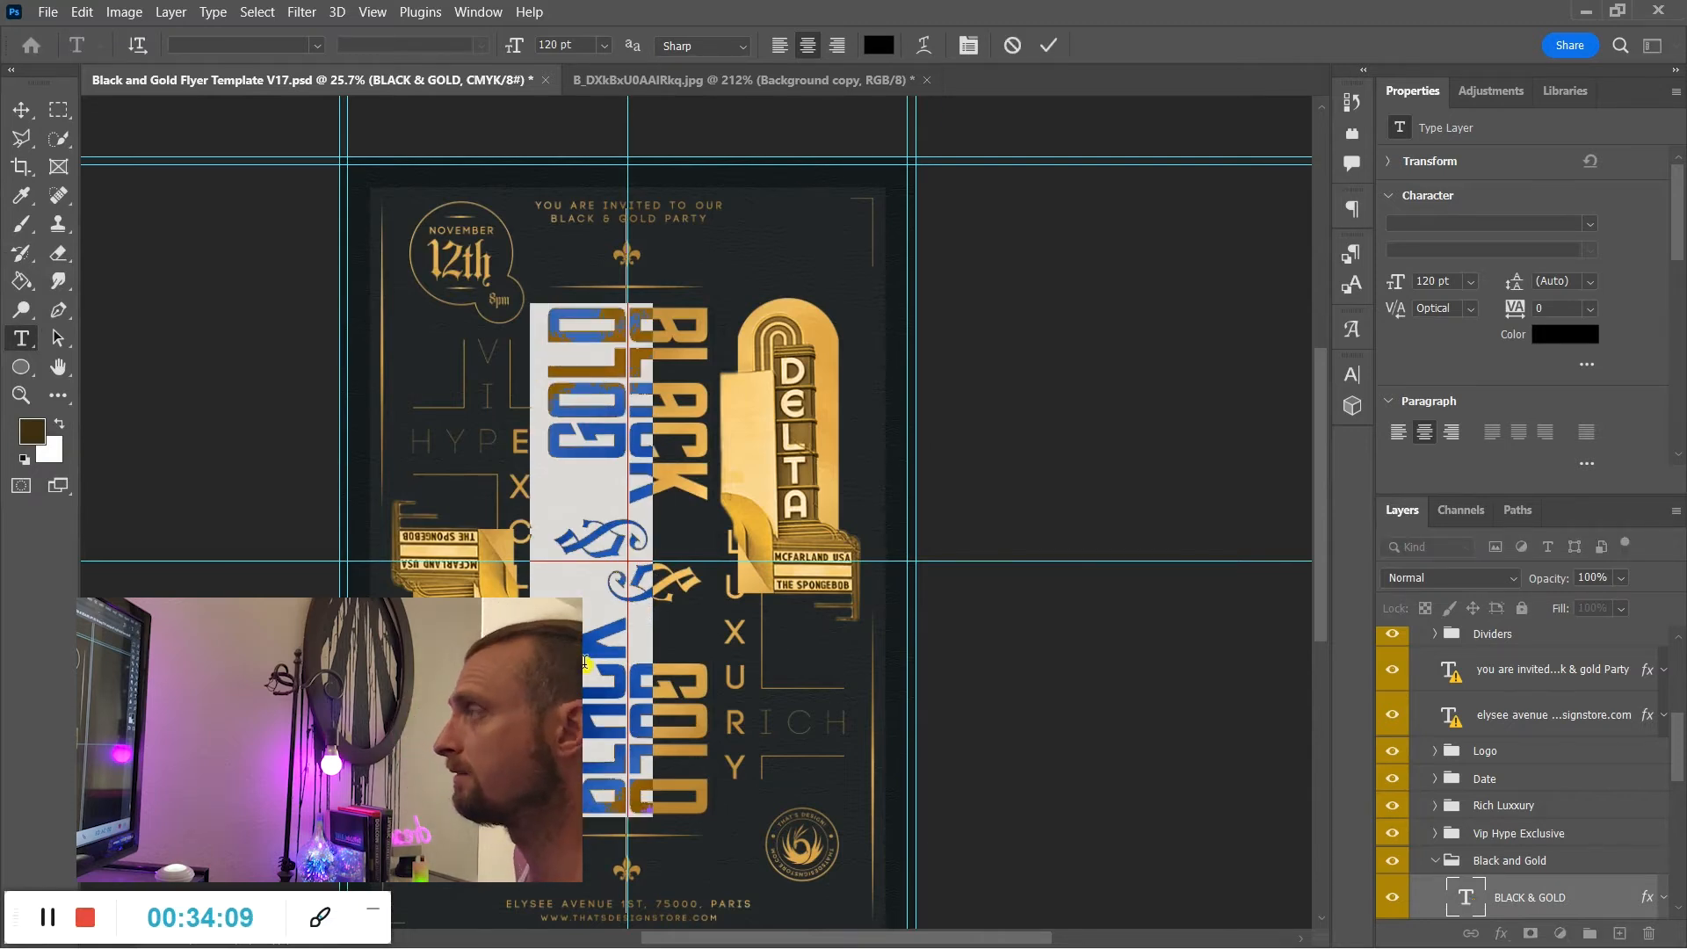
pyautogui.write('J')
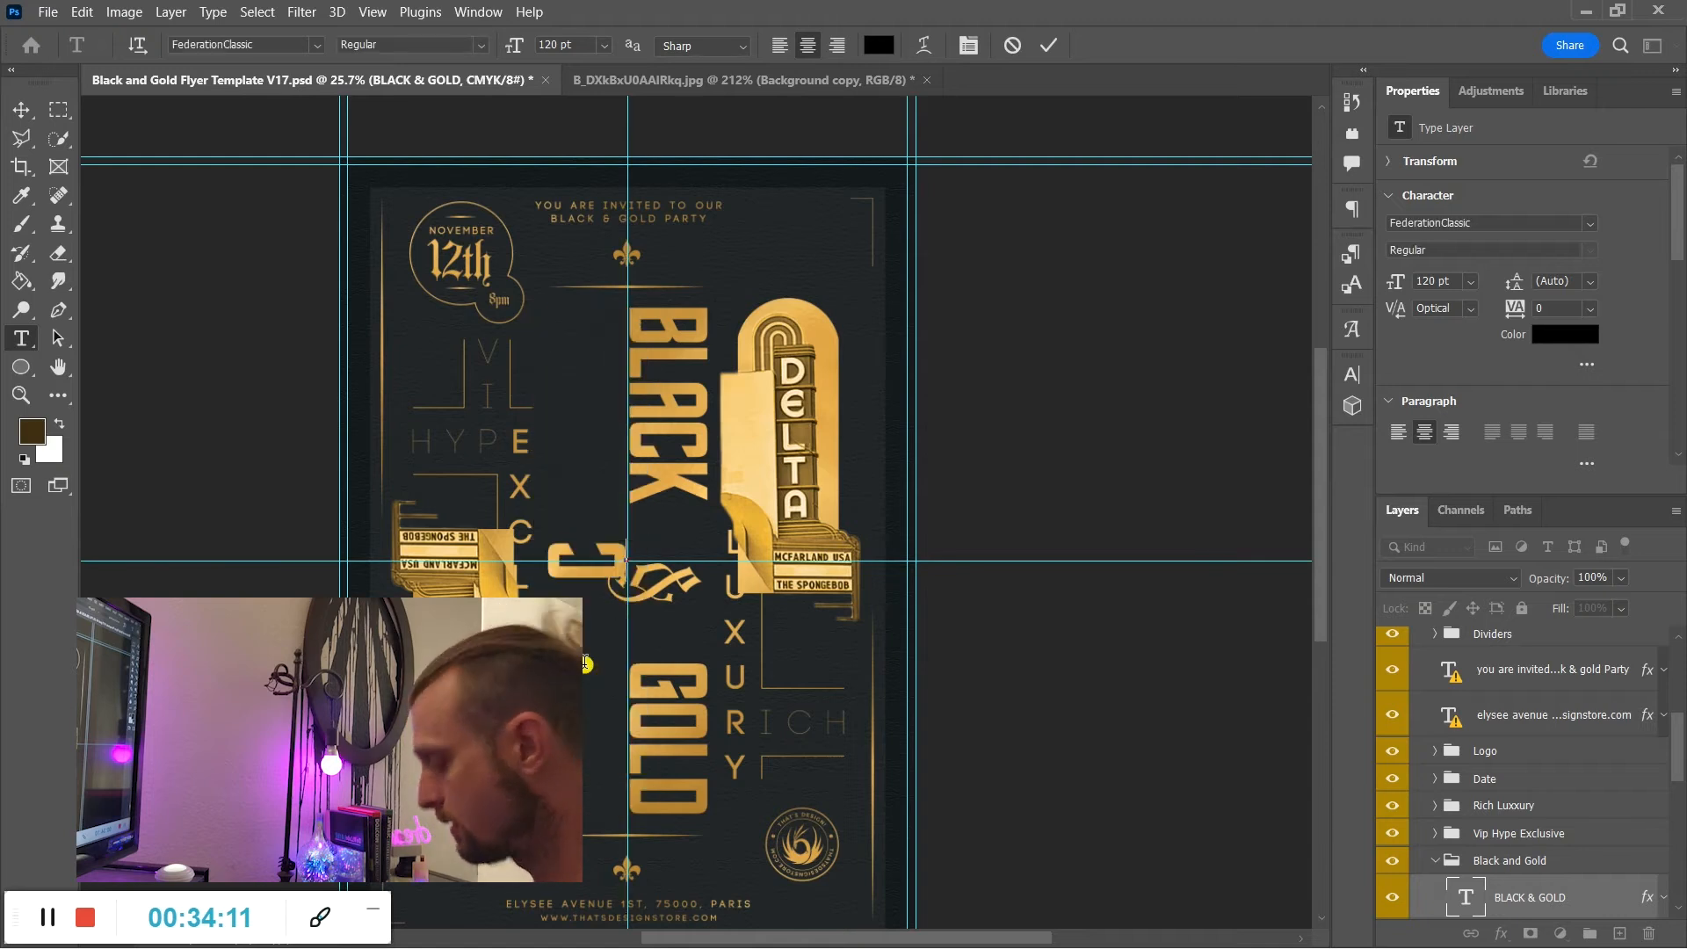
pyautogui.write('ELE')
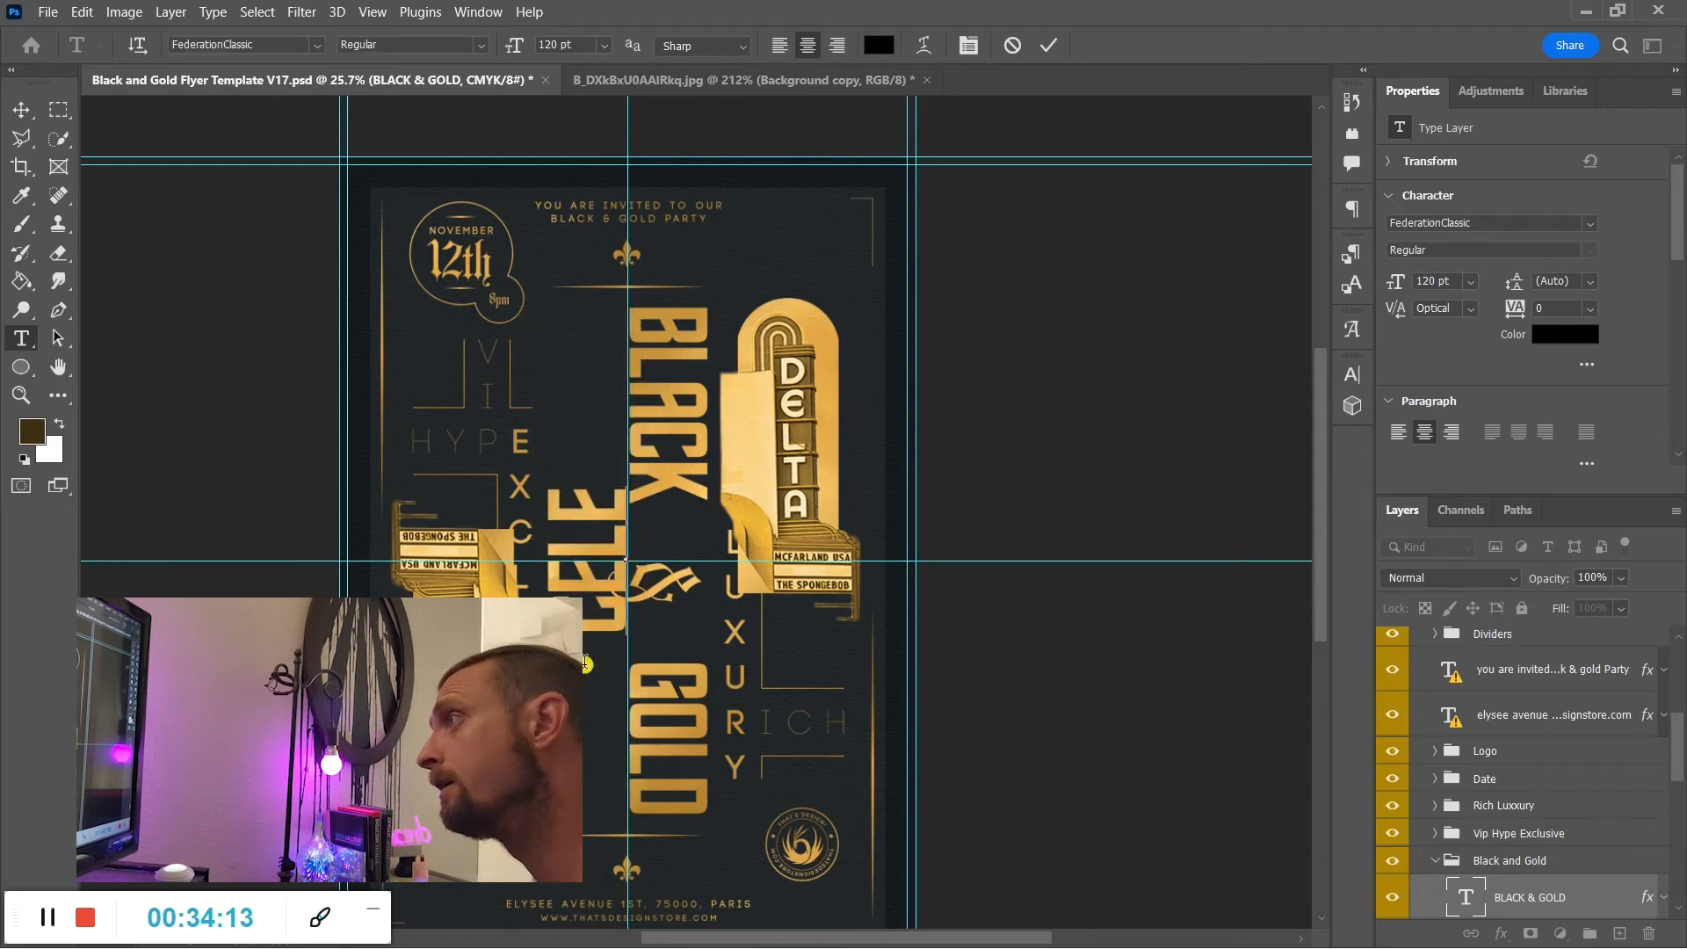
pyautogui.press('BackSpace')
pyautogui.press('BackSpace')
pyautogui.press('BackSpace')
pyautogui.write('E')
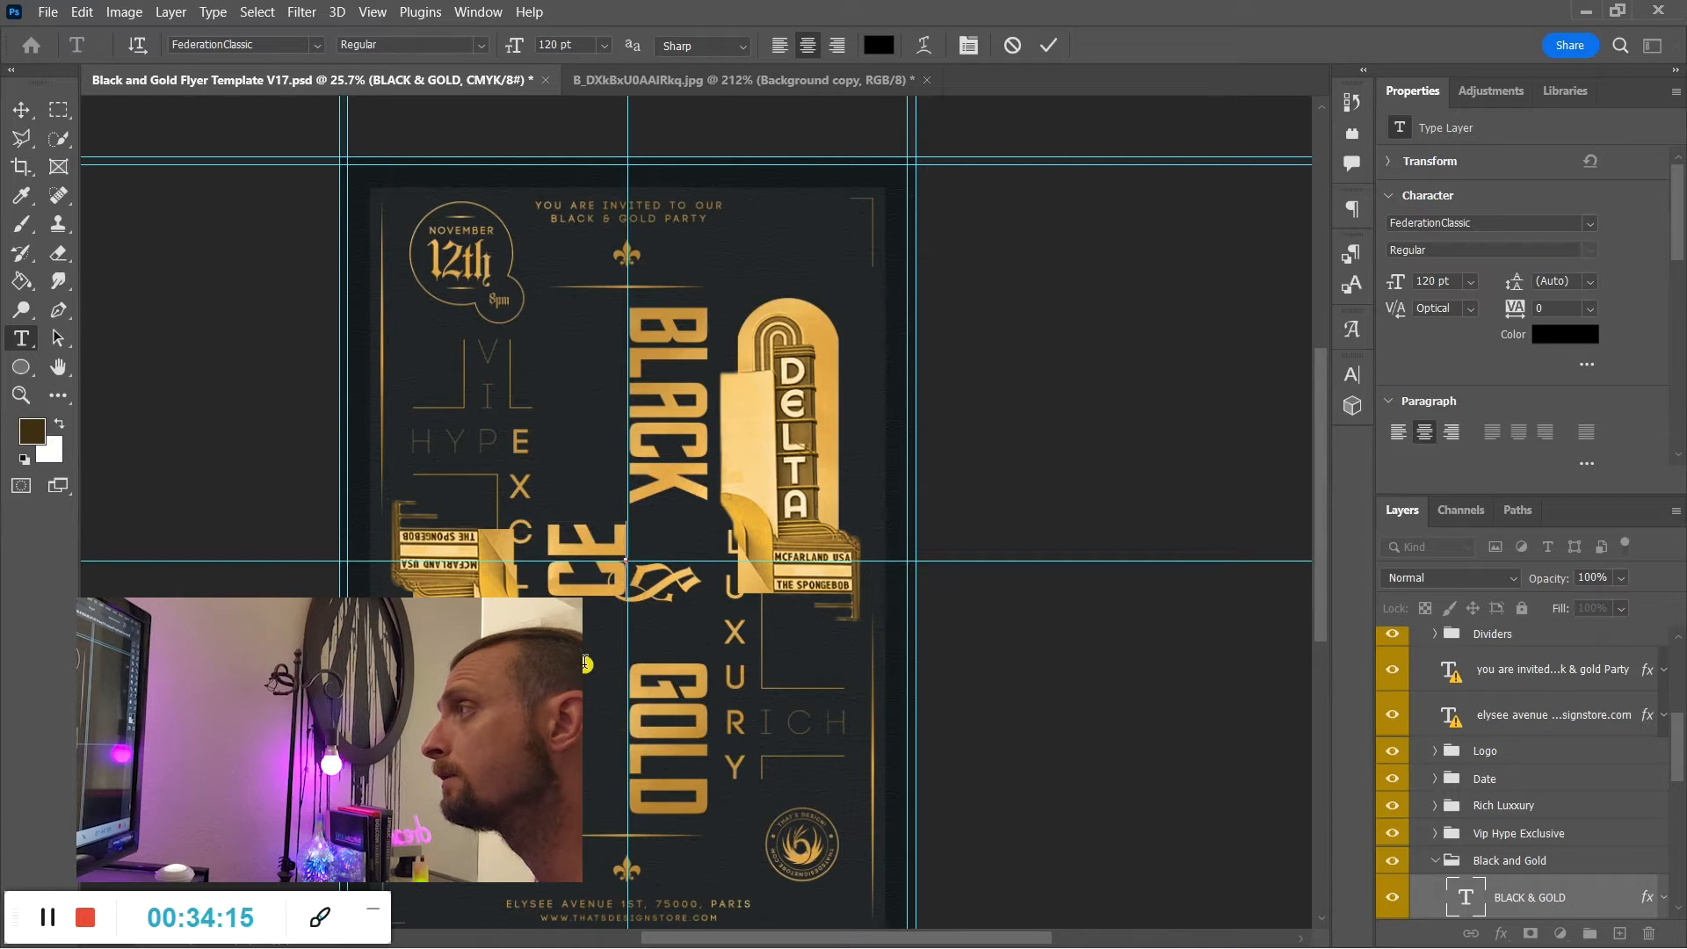
pyautogui.press('BackSpace')
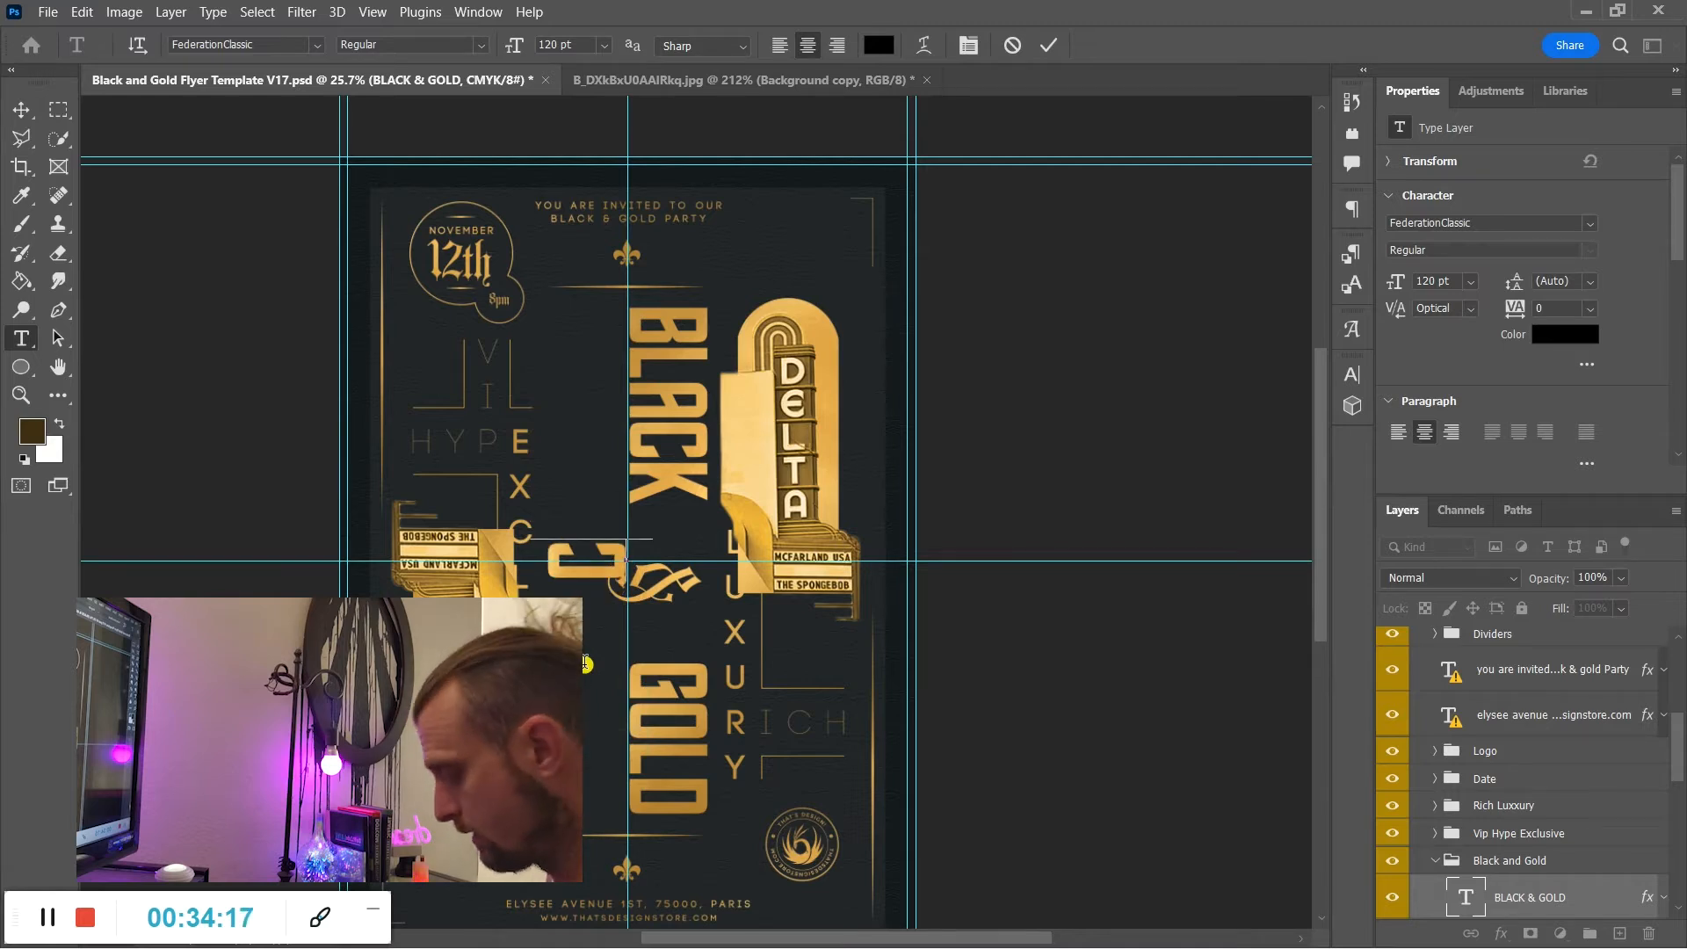
pyautogui.write('ELEBRATIN')
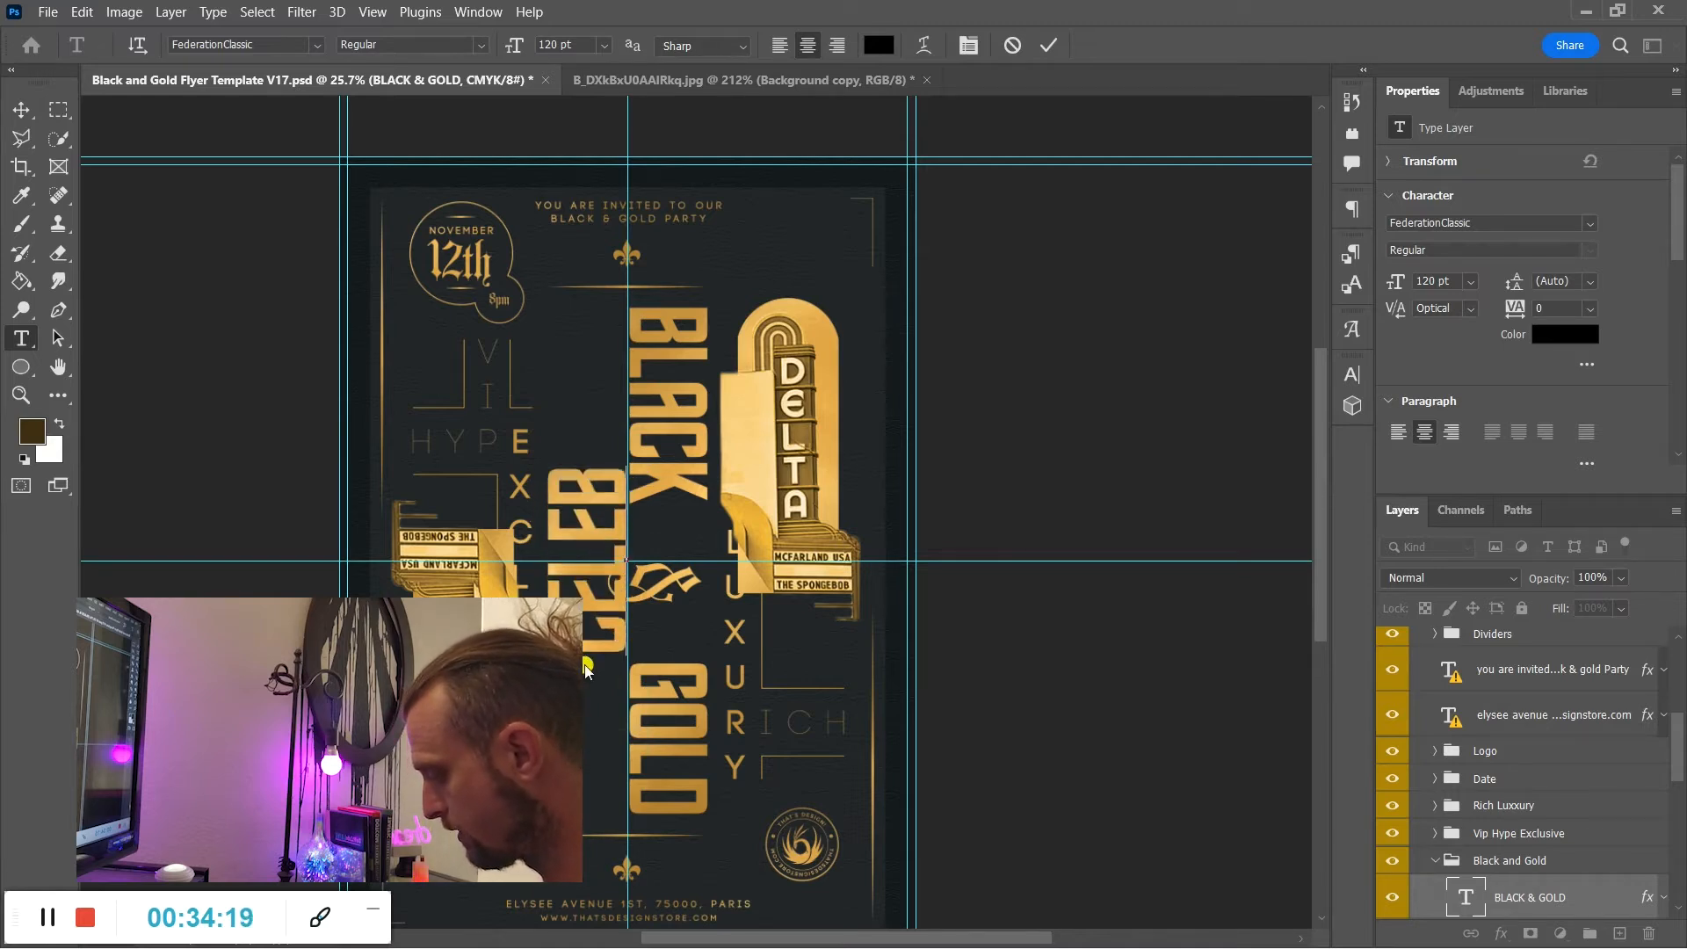
pyautogui.press('BackSpace')
pyautogui.press('BackSpace')
pyautogui.press('BackSpace')
pyautogui.press('BackSpace')
pyautogui.press('BackSpace')
pyautogui.press('BackSpace')
pyautogui.press('BackSpace')
pyautogui.press('BackSpace')
pyautogui.press('BackSpace')
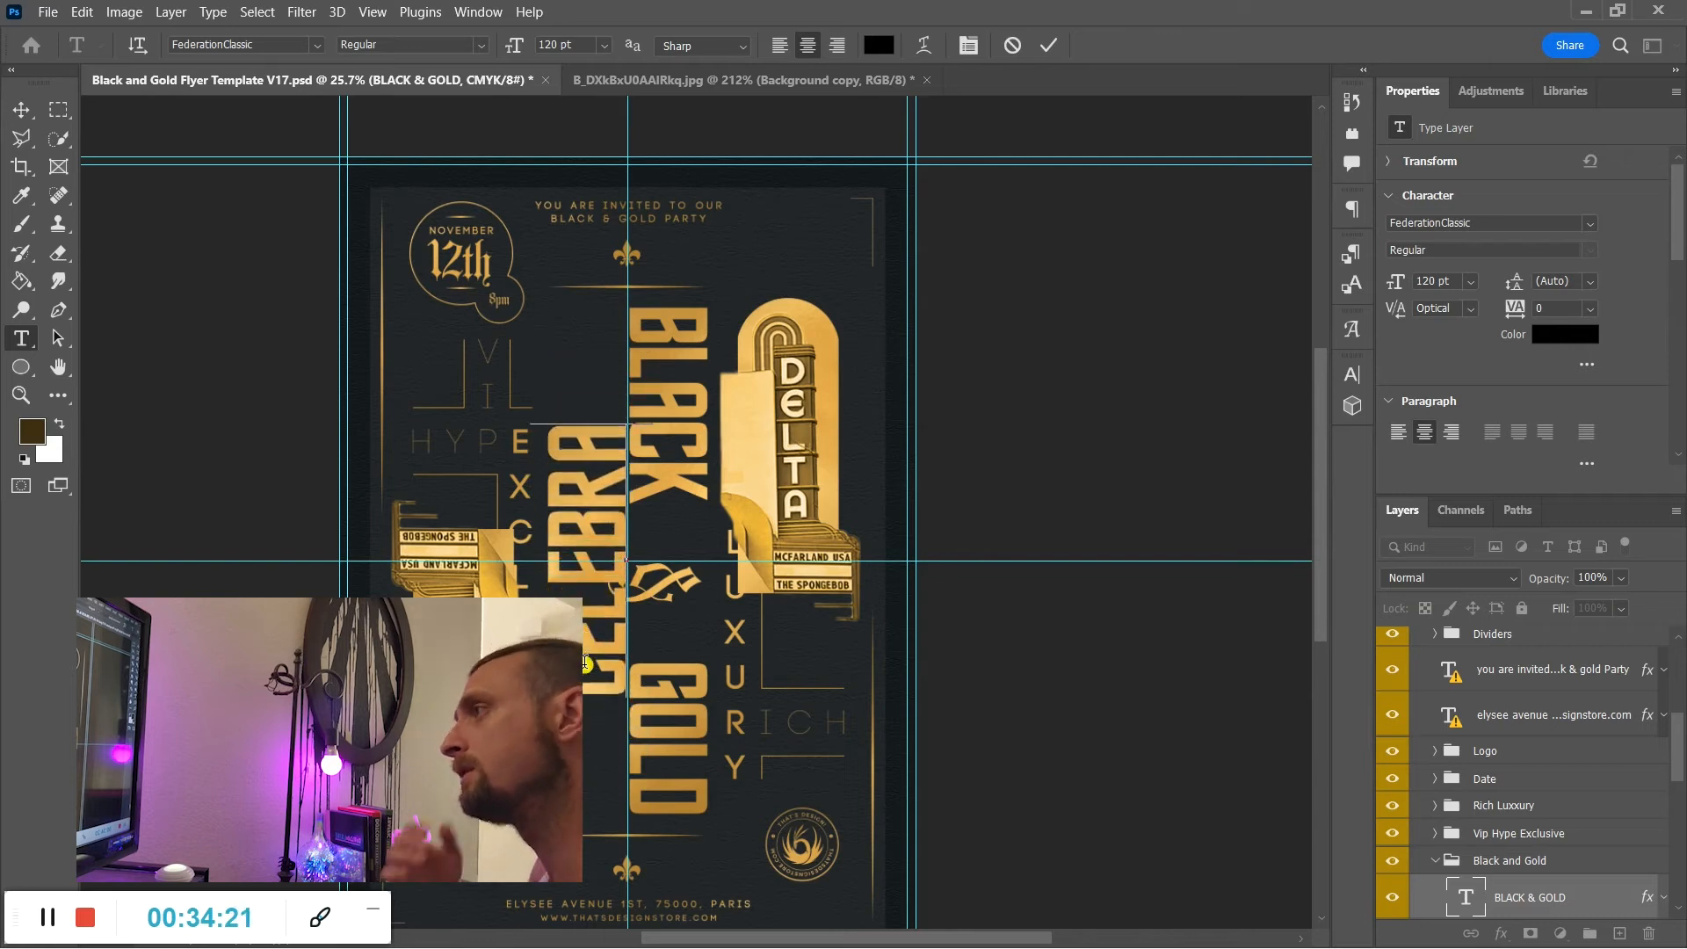
pyautogui.write('ELEBRATING')
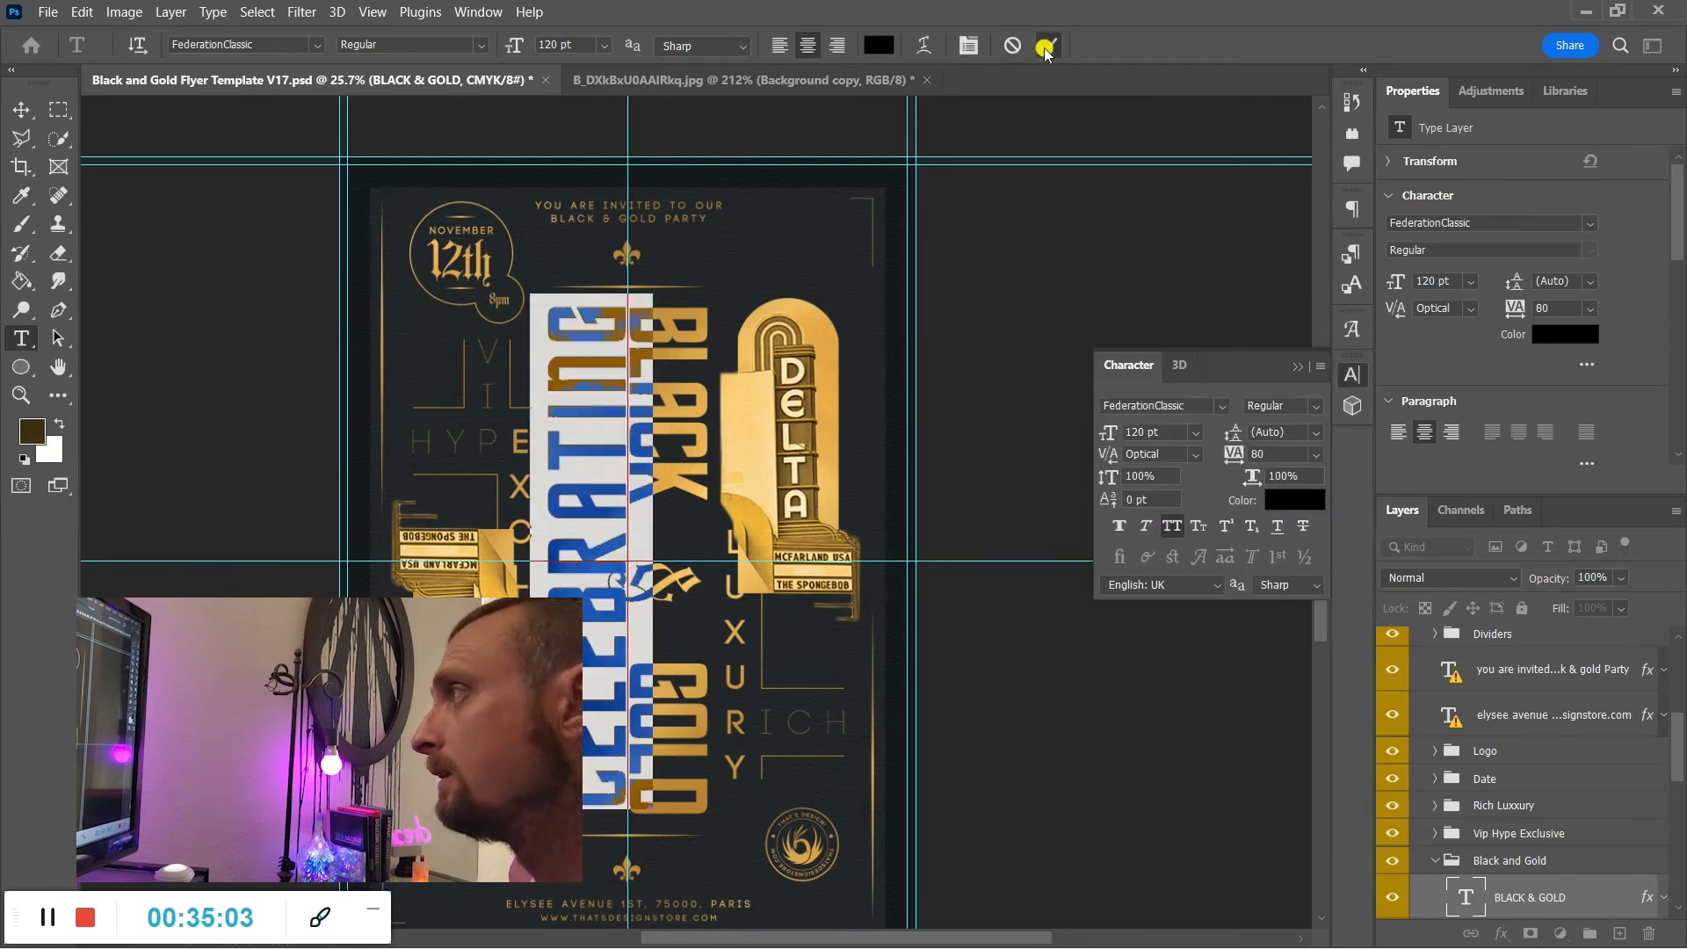
pyautogui.click(1049, 45)
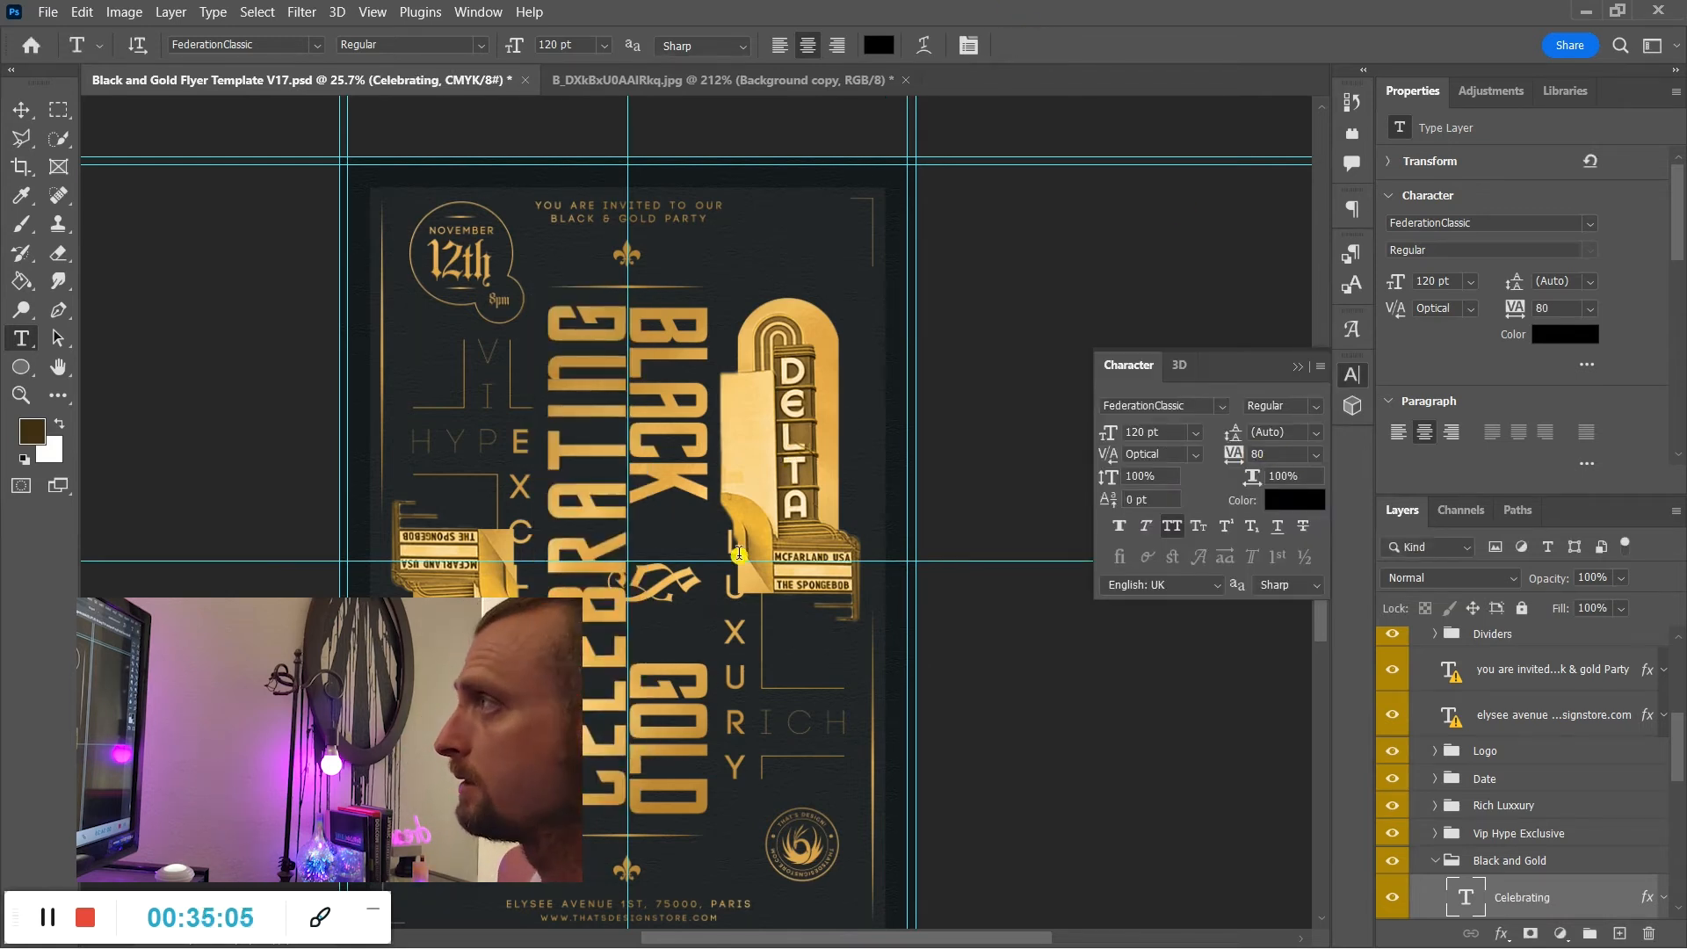
# Replace the remaining BLACK & GOLD headline with BRENTOOWD and set its tracking to 160.
pyautogui.click(686, 471)
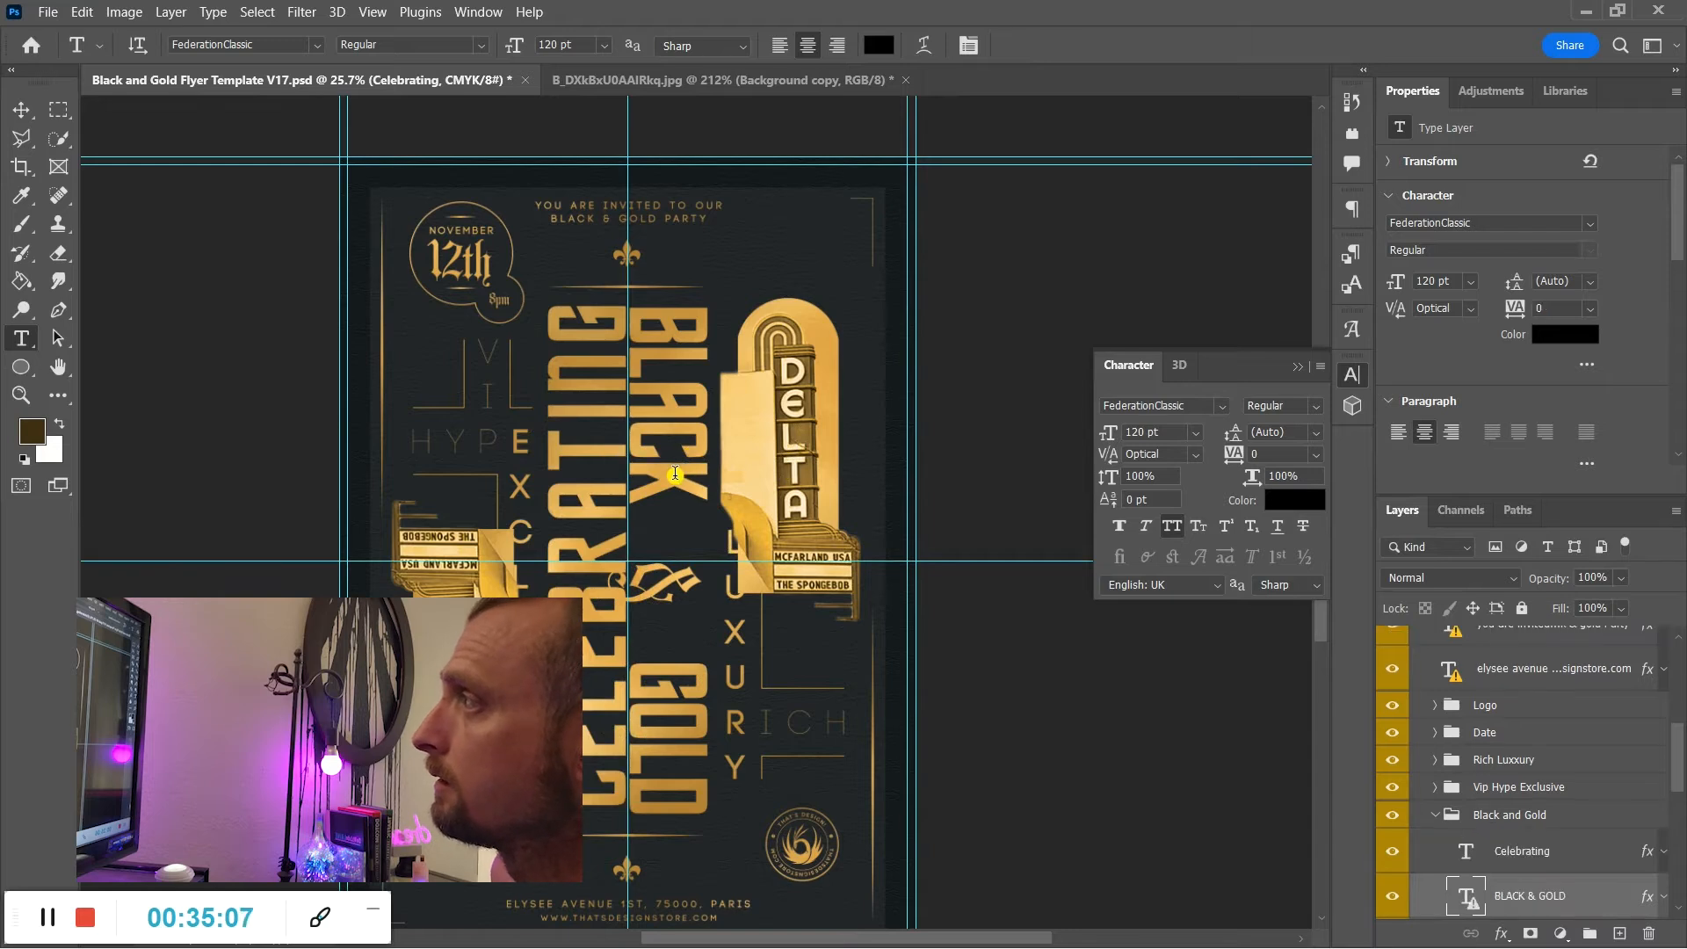
pyautogui.hotkey('ctrl', 'a')
pyautogui.write('B')
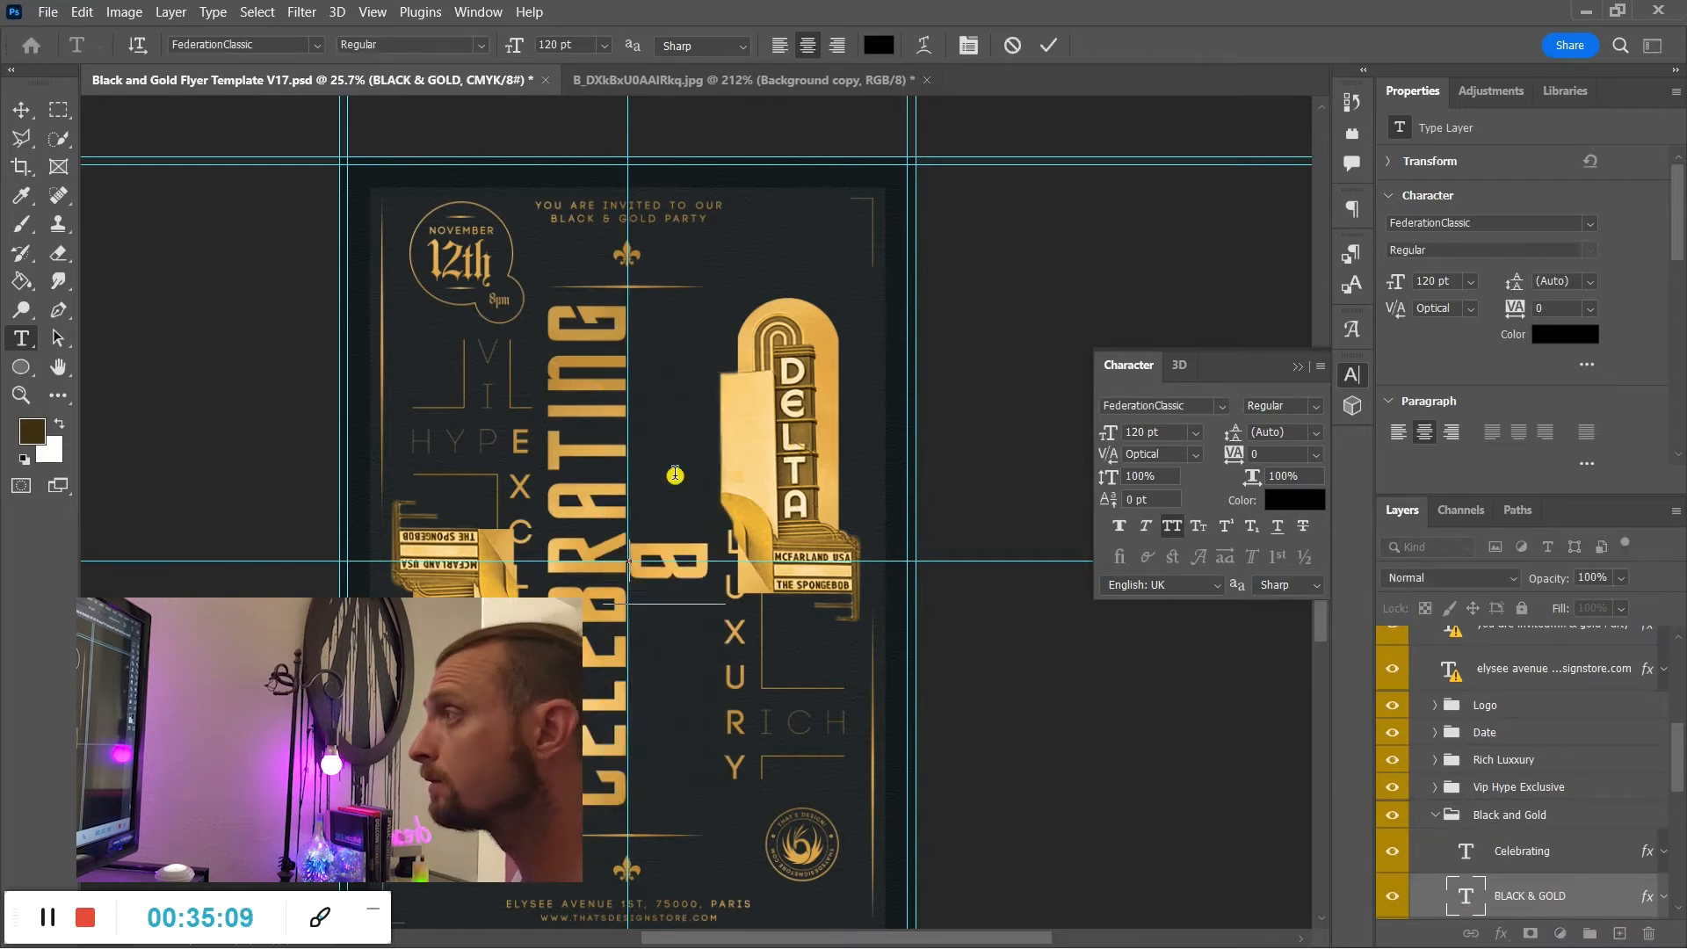
pyautogui.write('RENTWOOD')
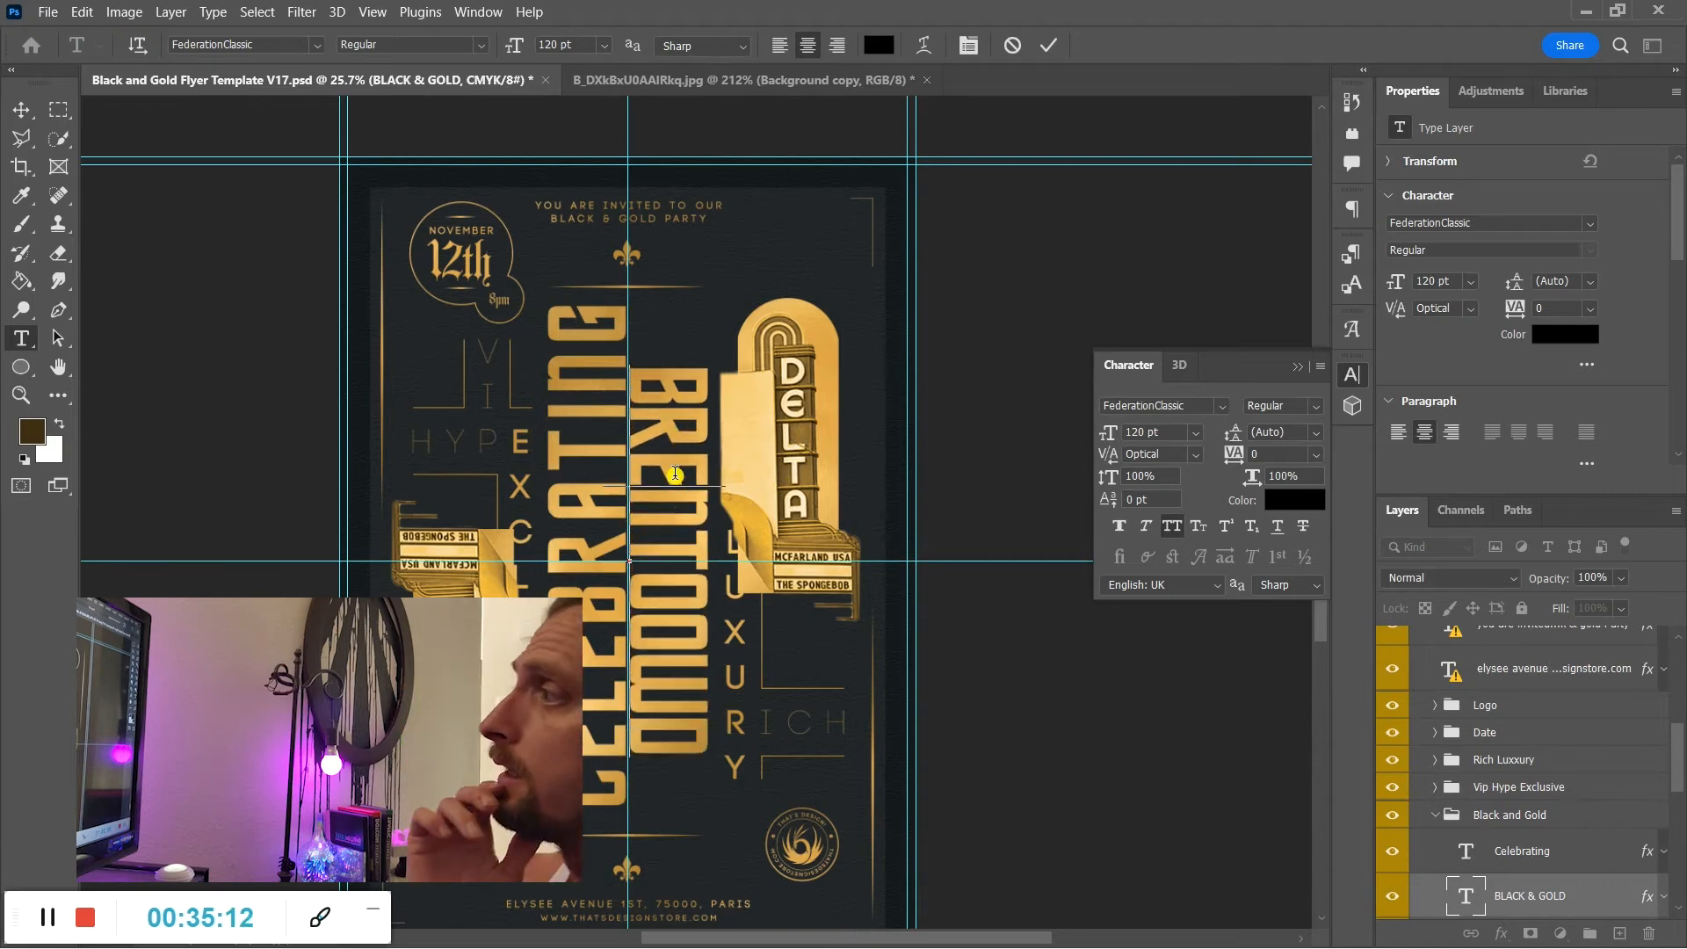
pyautogui.hotkey('ctrl', 'a')
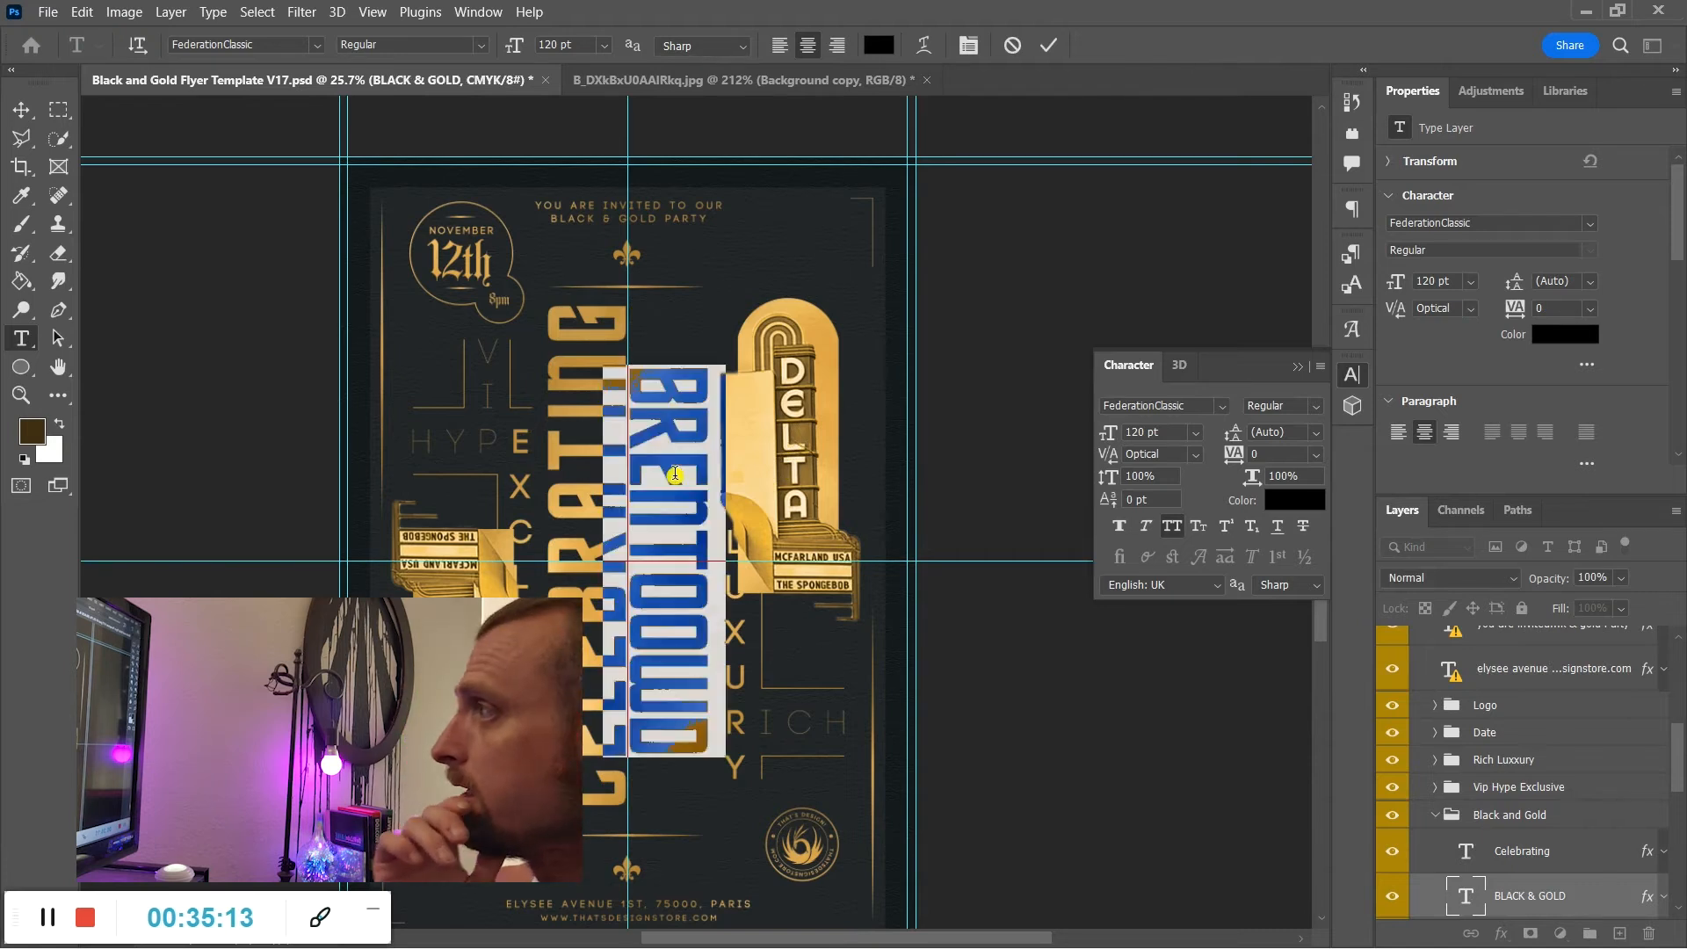
pyautogui.moveTo(1233, 453); pyautogui.dragTo(1240, 426)
pyautogui.click(1047, 46)
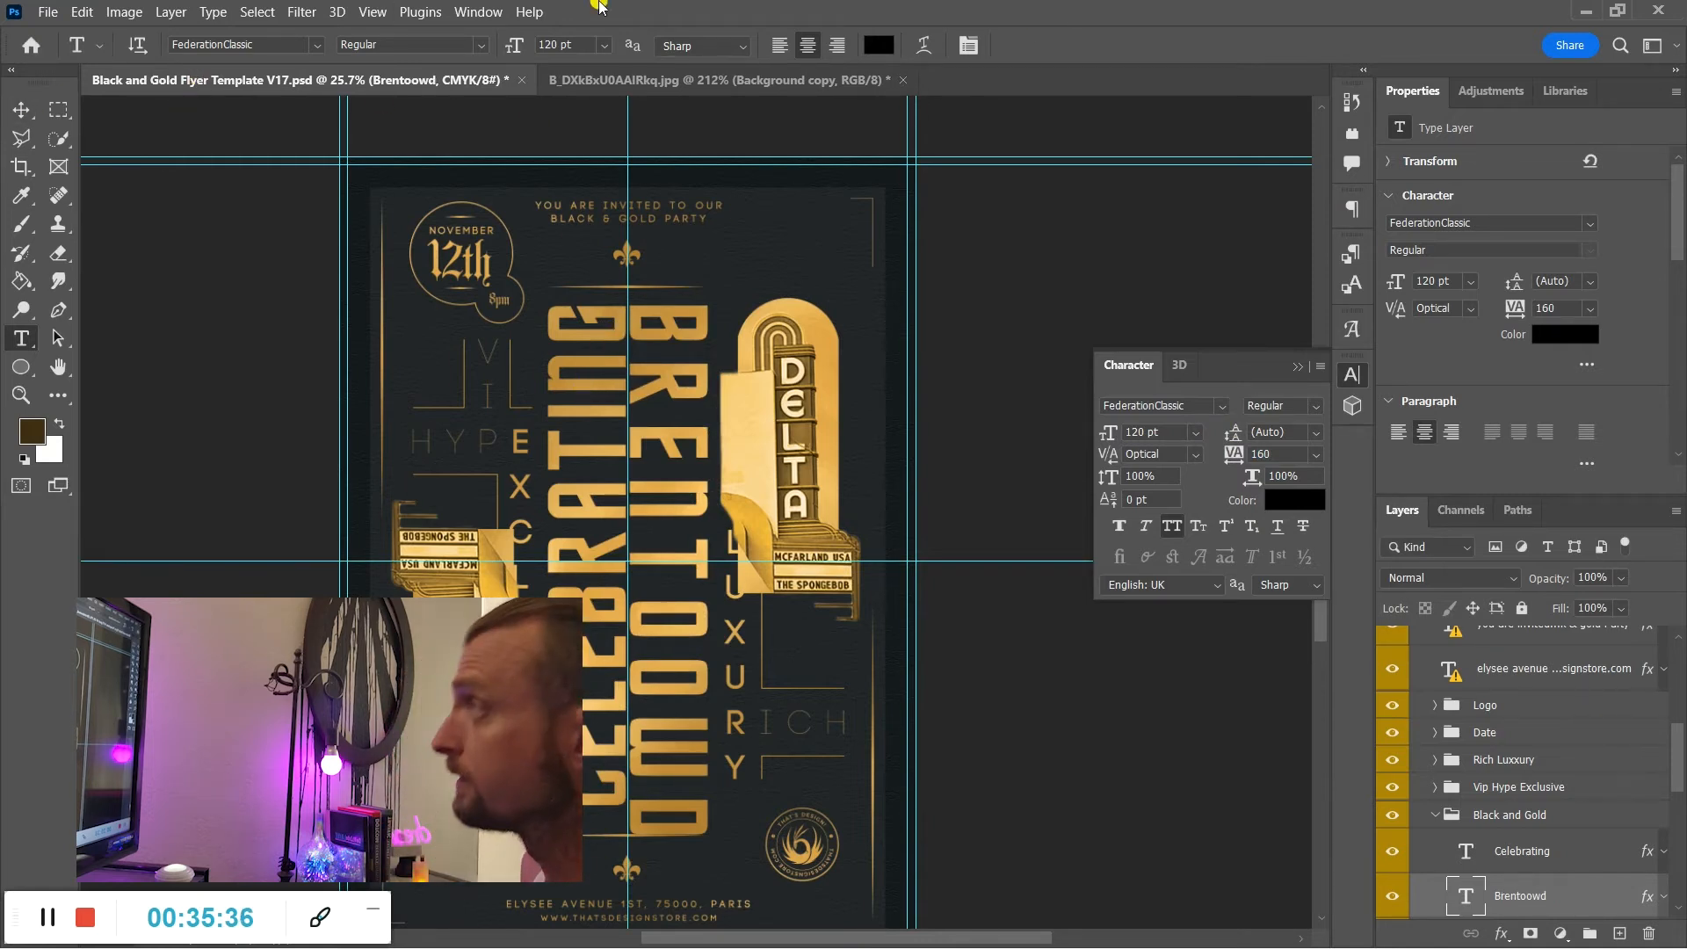
# Show the rulers and place a horizontal guide along the upper edge of the B in BRENTOOWD.
pyautogui.press('r')
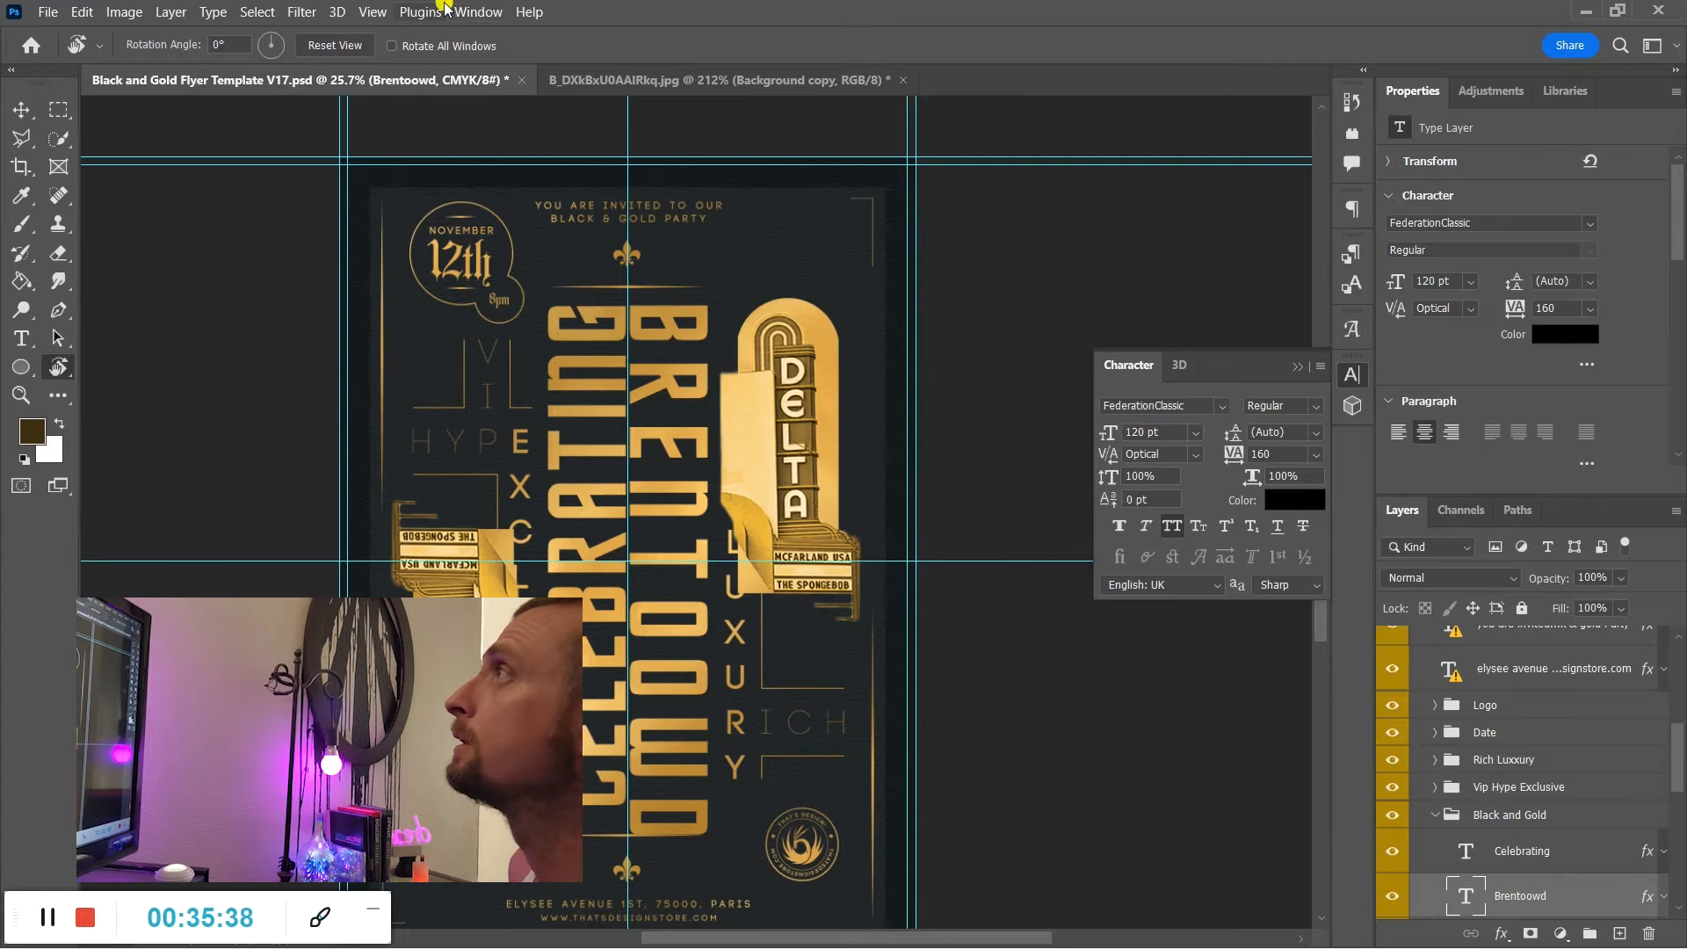
pyautogui.click(477, 12)
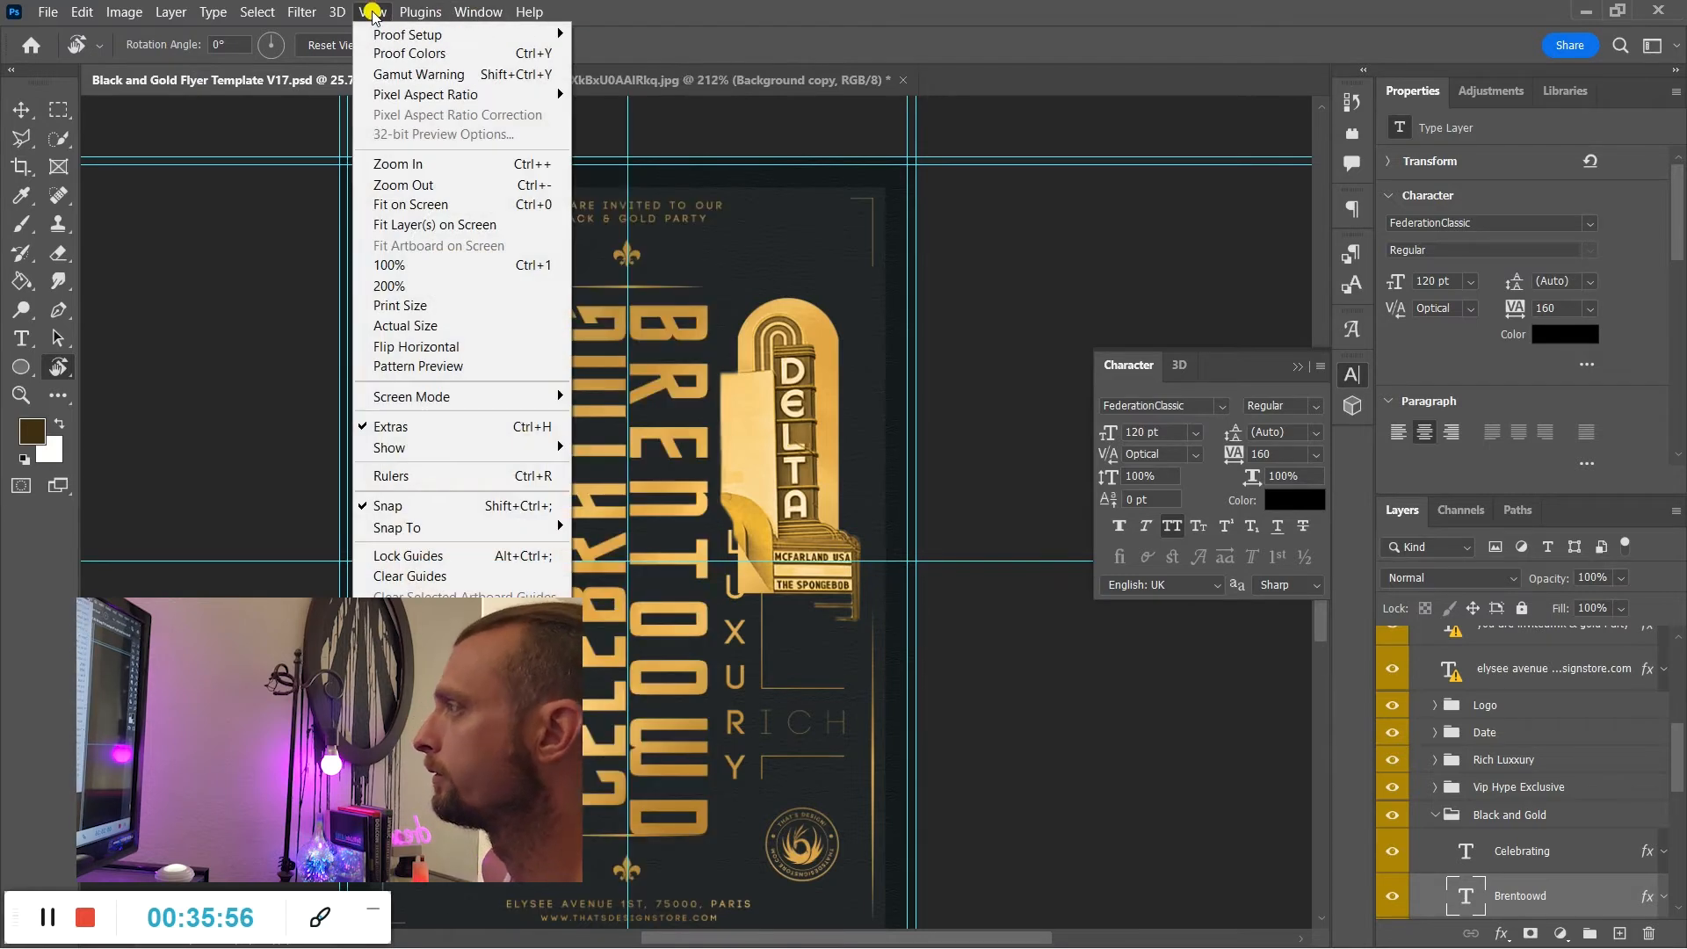
pyautogui.click(455, 482)
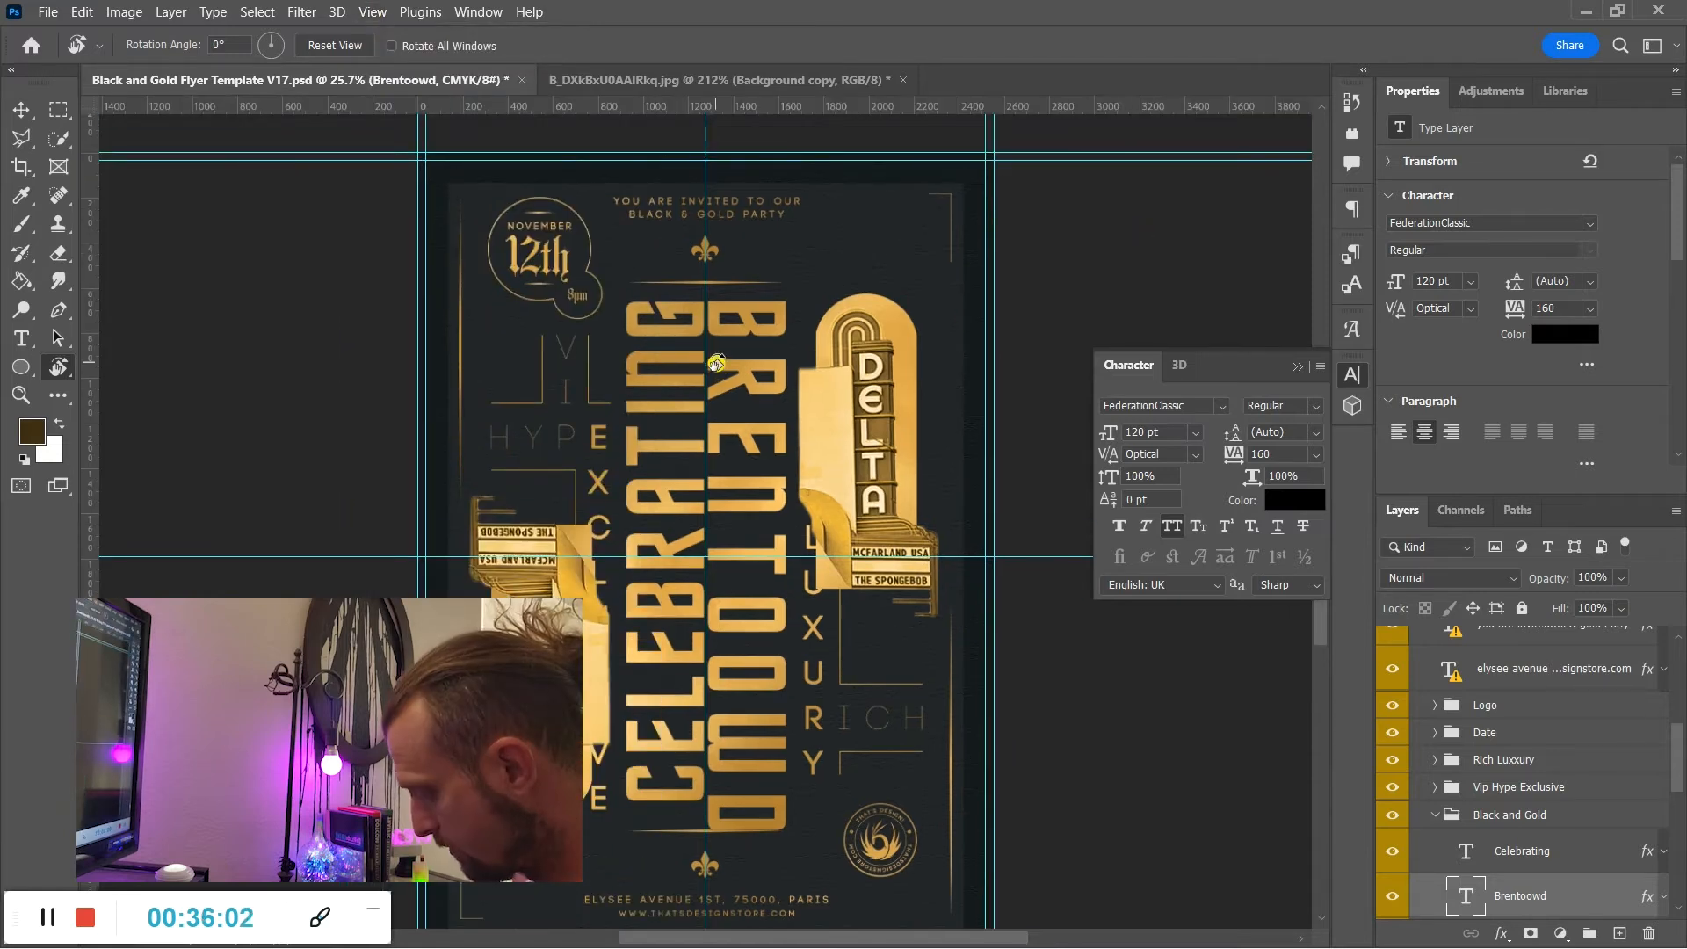
pyautogui.press('z')
pyautogui.moveTo(720, 293); pyautogui.dragTo(810, 367)
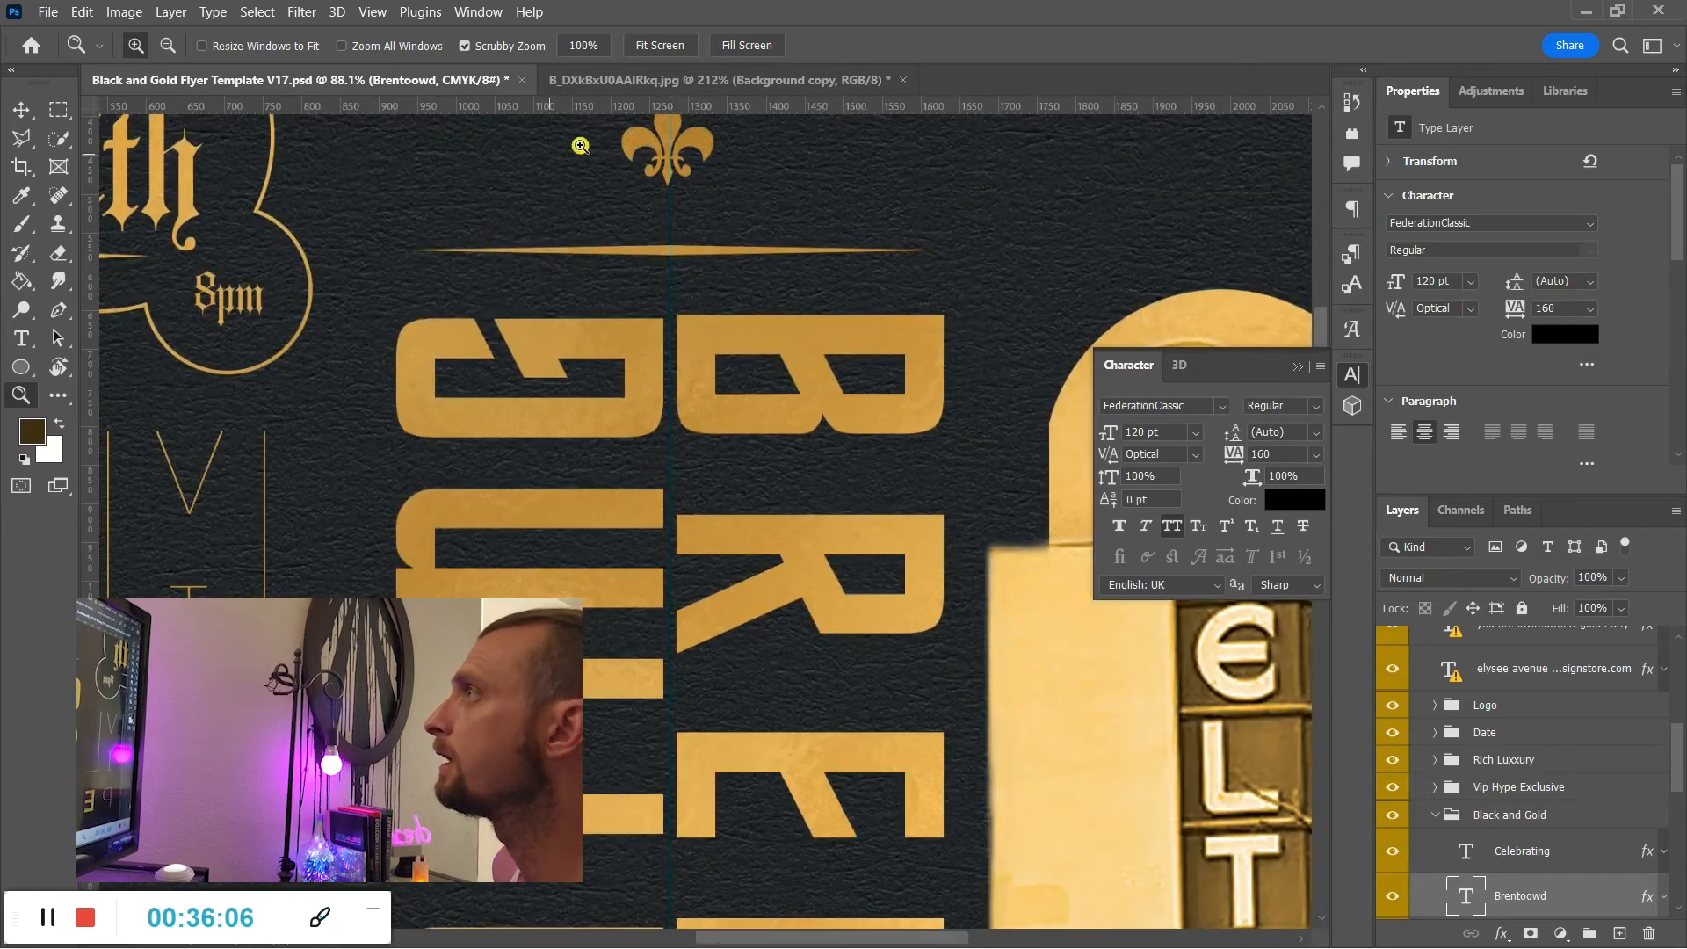
pyautogui.moveTo(786, 105); pyautogui.dragTo(801, 315)
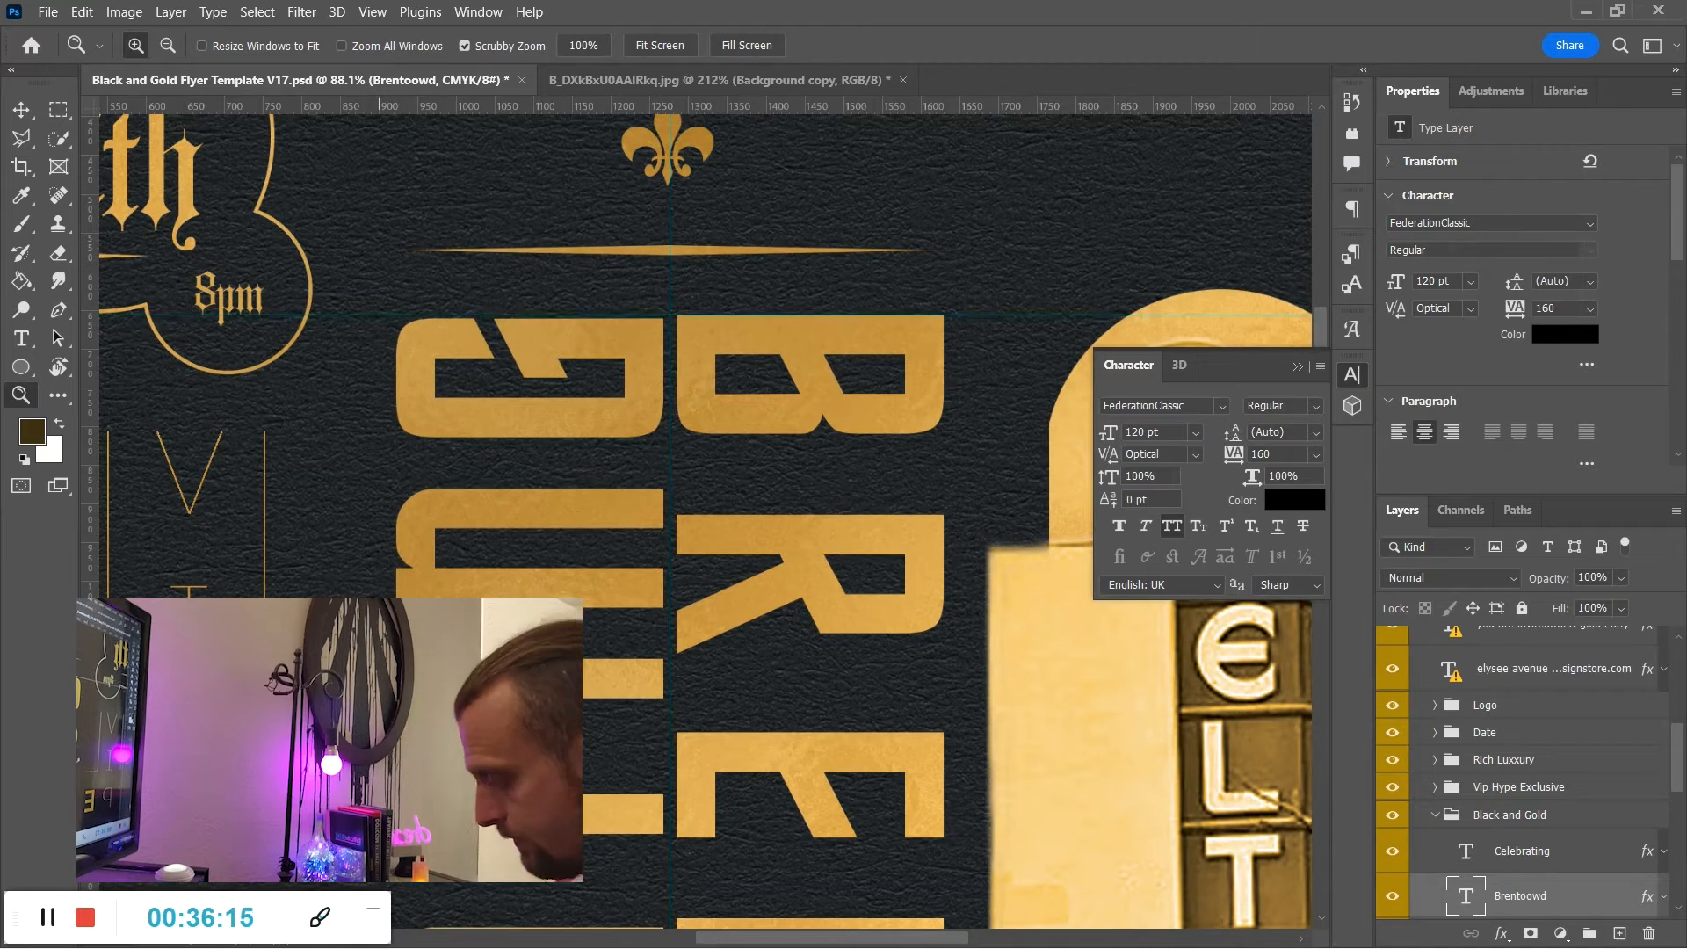
# Try to align the end of CELEBRATING with the new guide by setting its last two letters' tracking to 95.
pyautogui.press('t')
pyautogui.moveTo(506, 446); pyautogui.dragTo(495, 344)
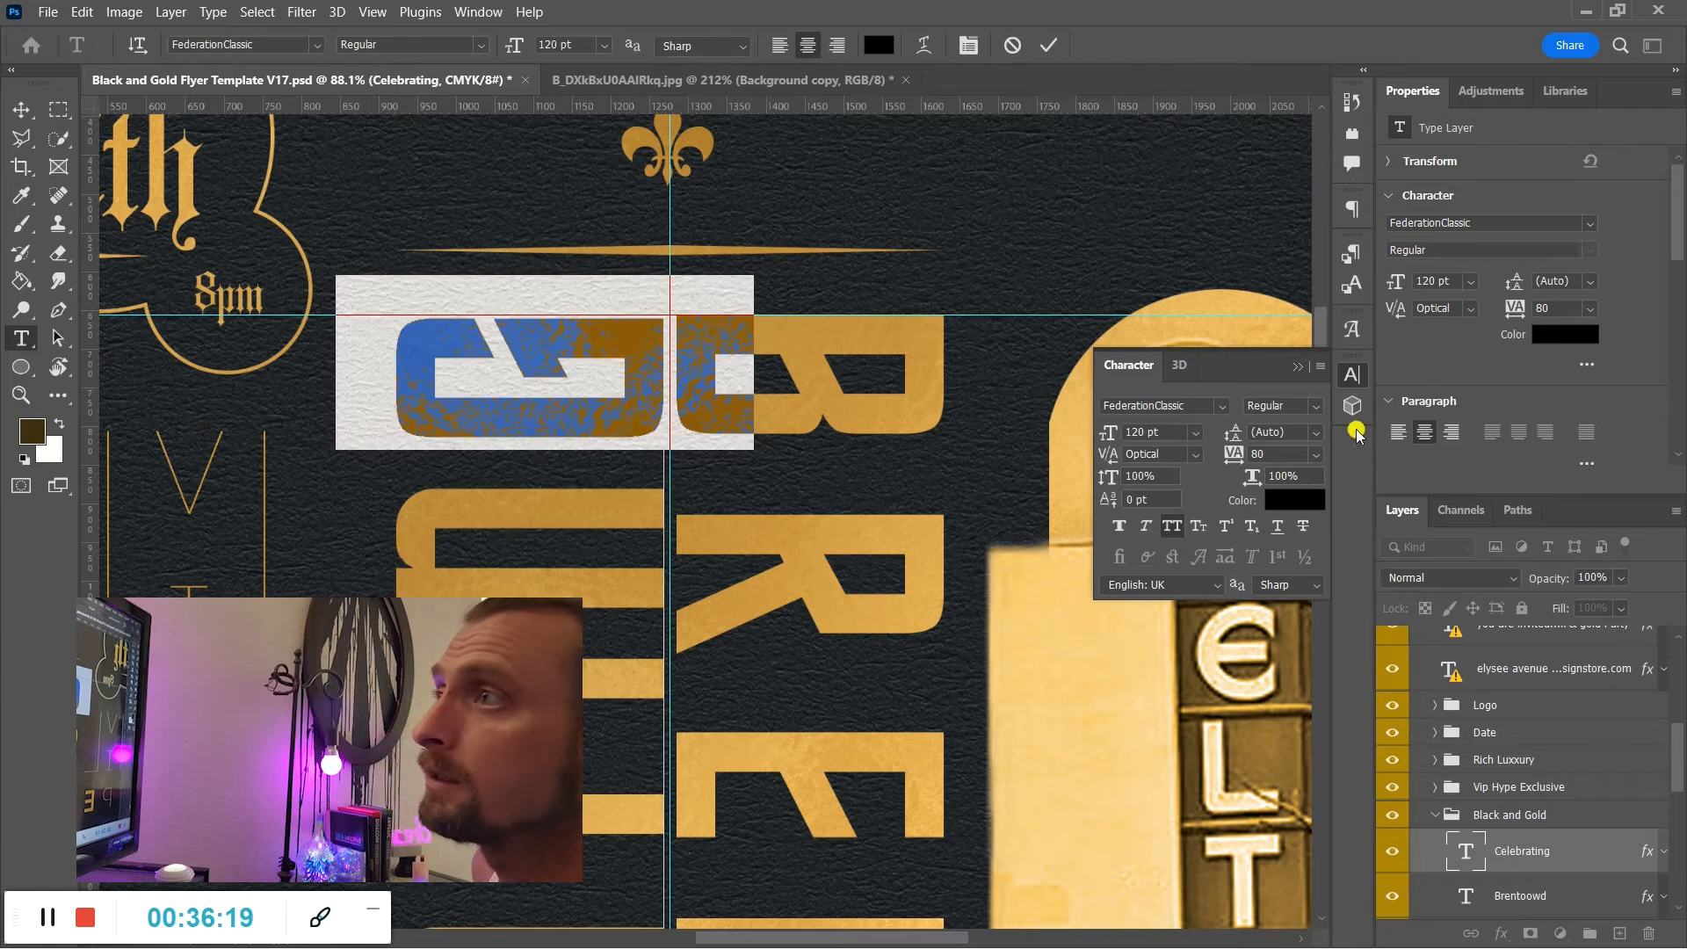
pyautogui.moveTo(1236, 456); pyautogui.dragTo(1237, 455)
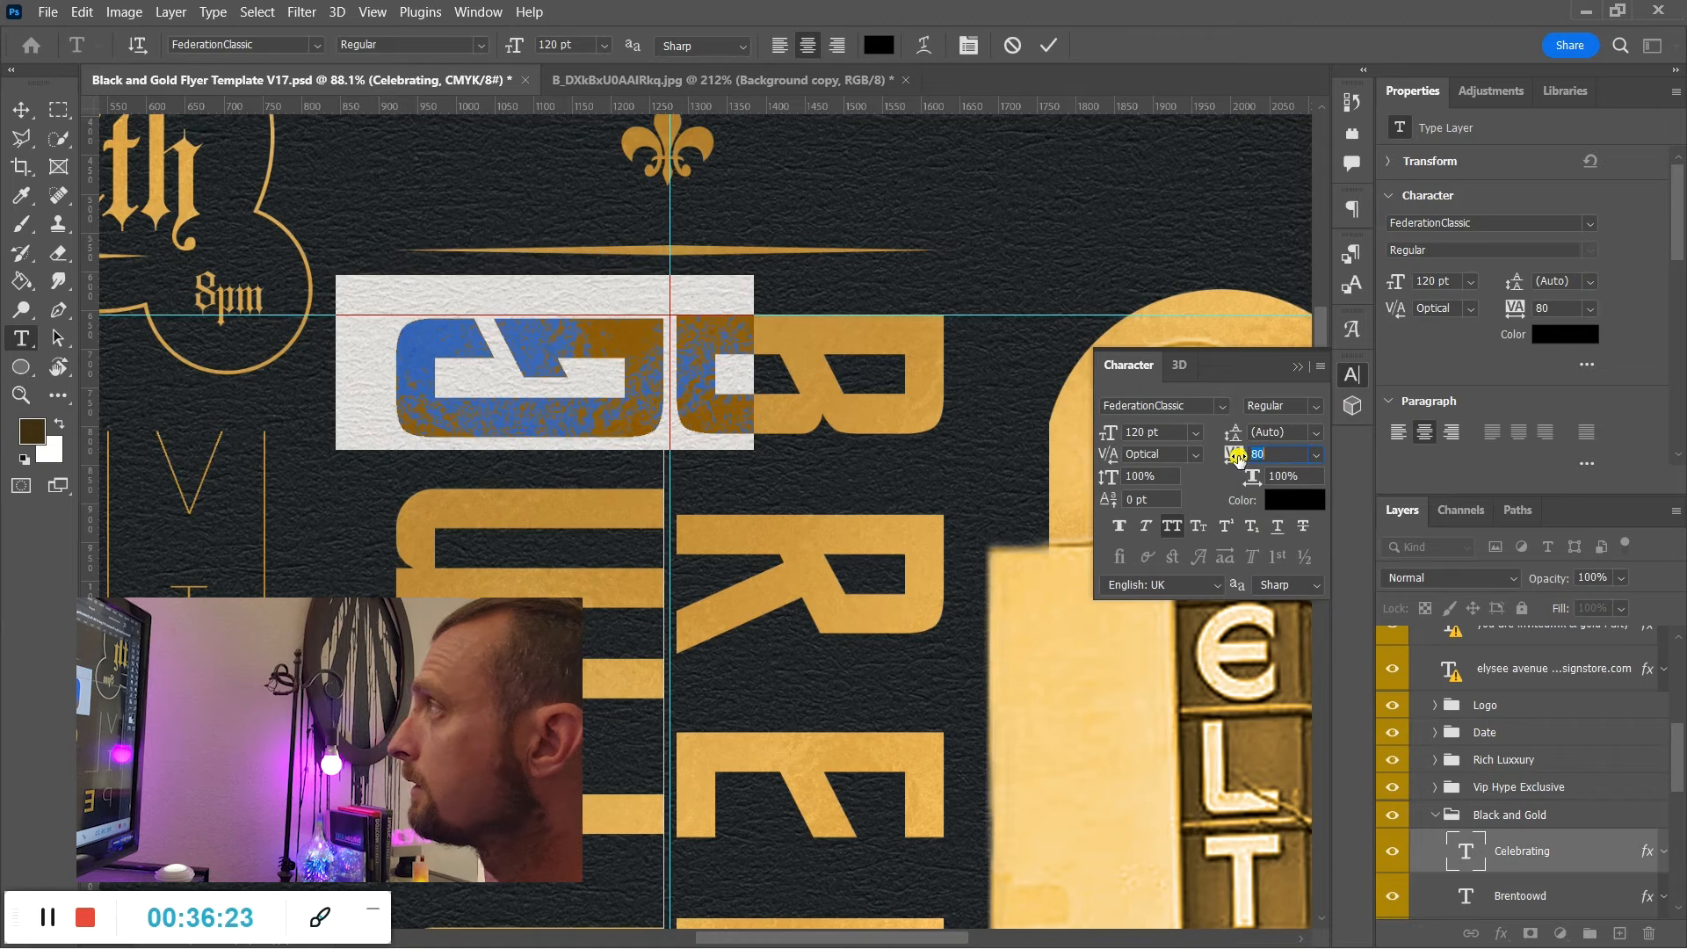
pyautogui.moveTo(385, 575); pyautogui.dragTo(576, 343)
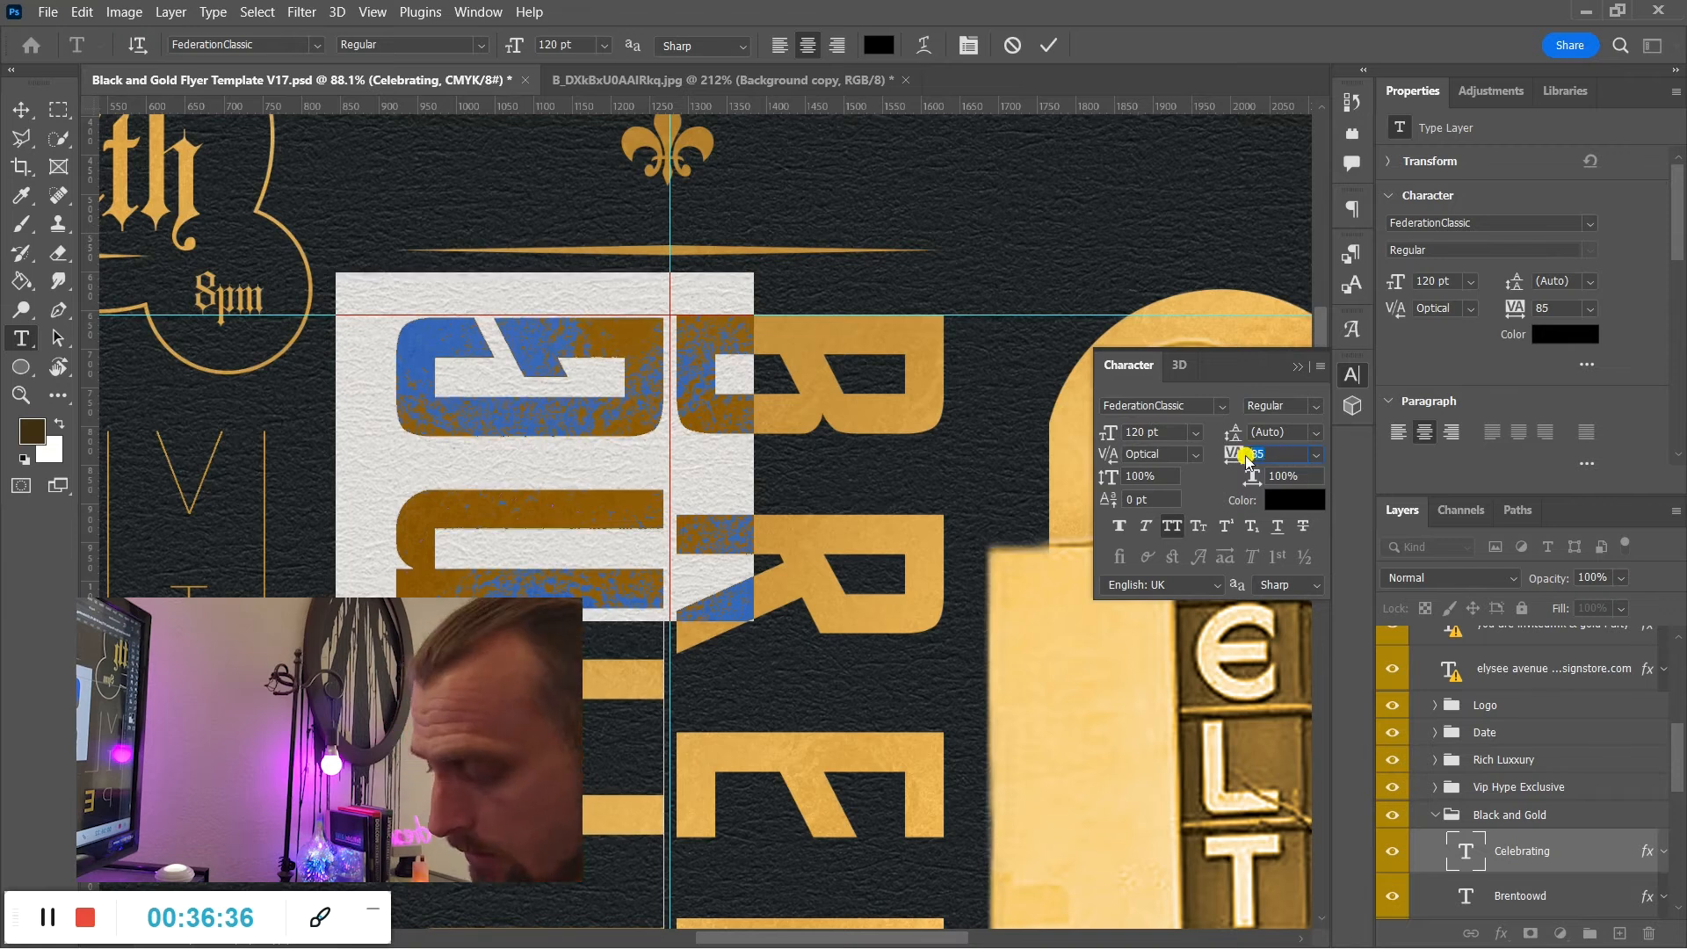
pyautogui.moveTo(1242, 453); pyautogui.dragTo(1232, 454)
pyautogui.write('95')
pyautogui.press('Return')
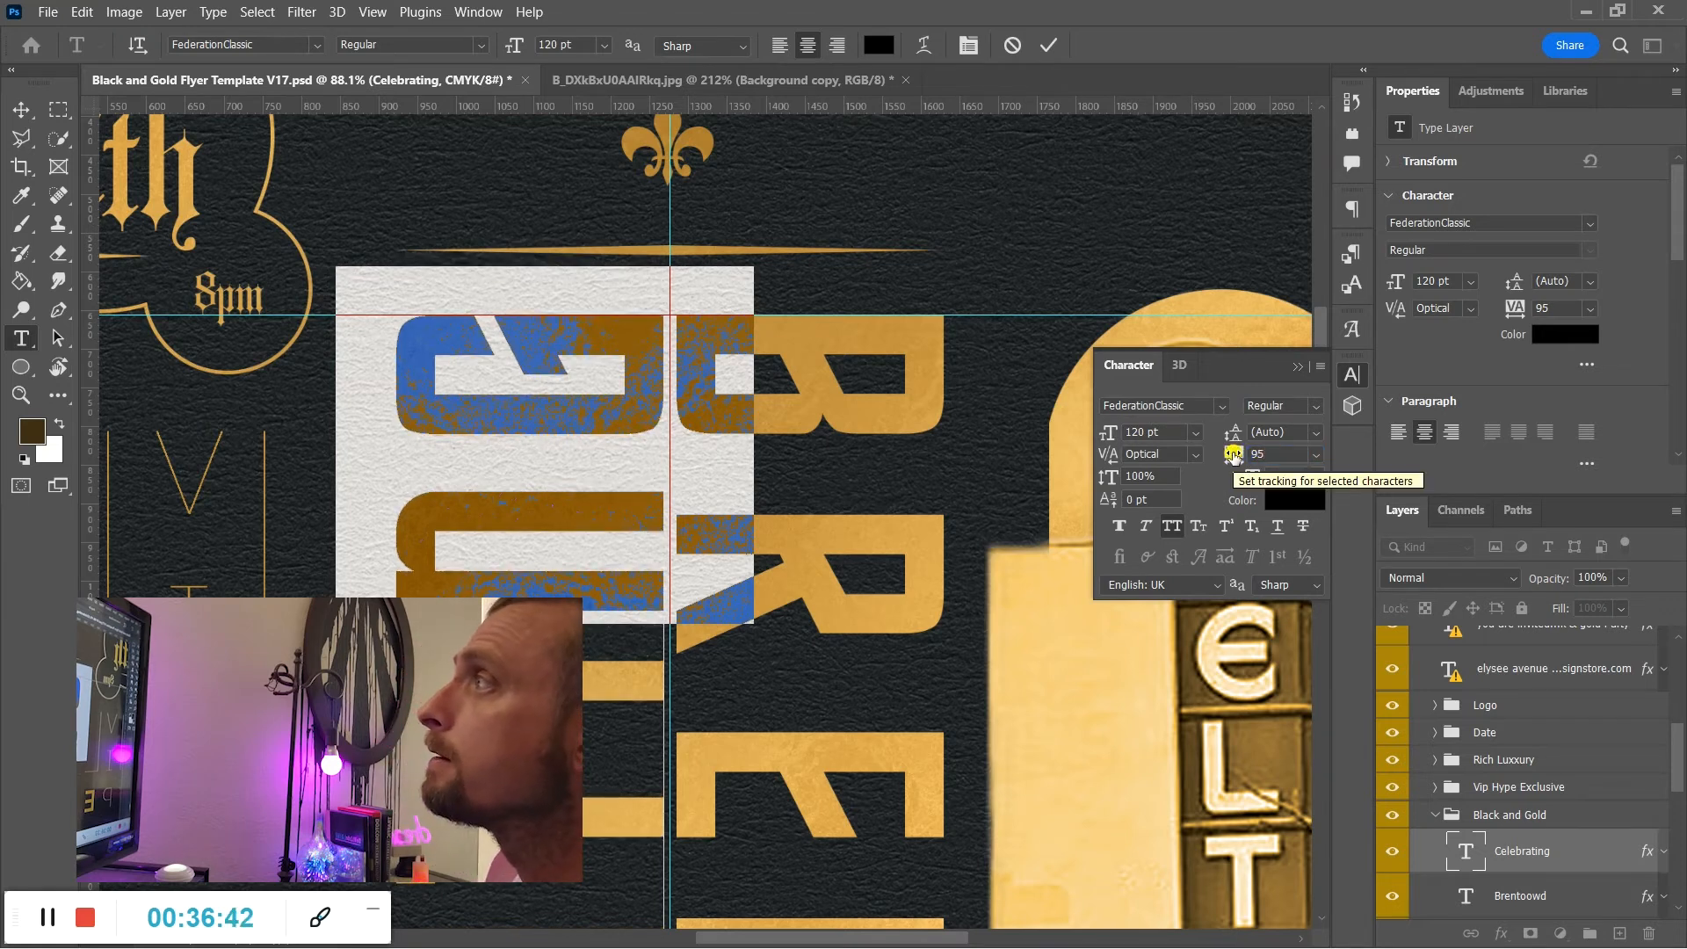
pyautogui.click(1049, 45)
pyautogui.moveTo(527, 617); pyautogui.dragTo(523, 328)
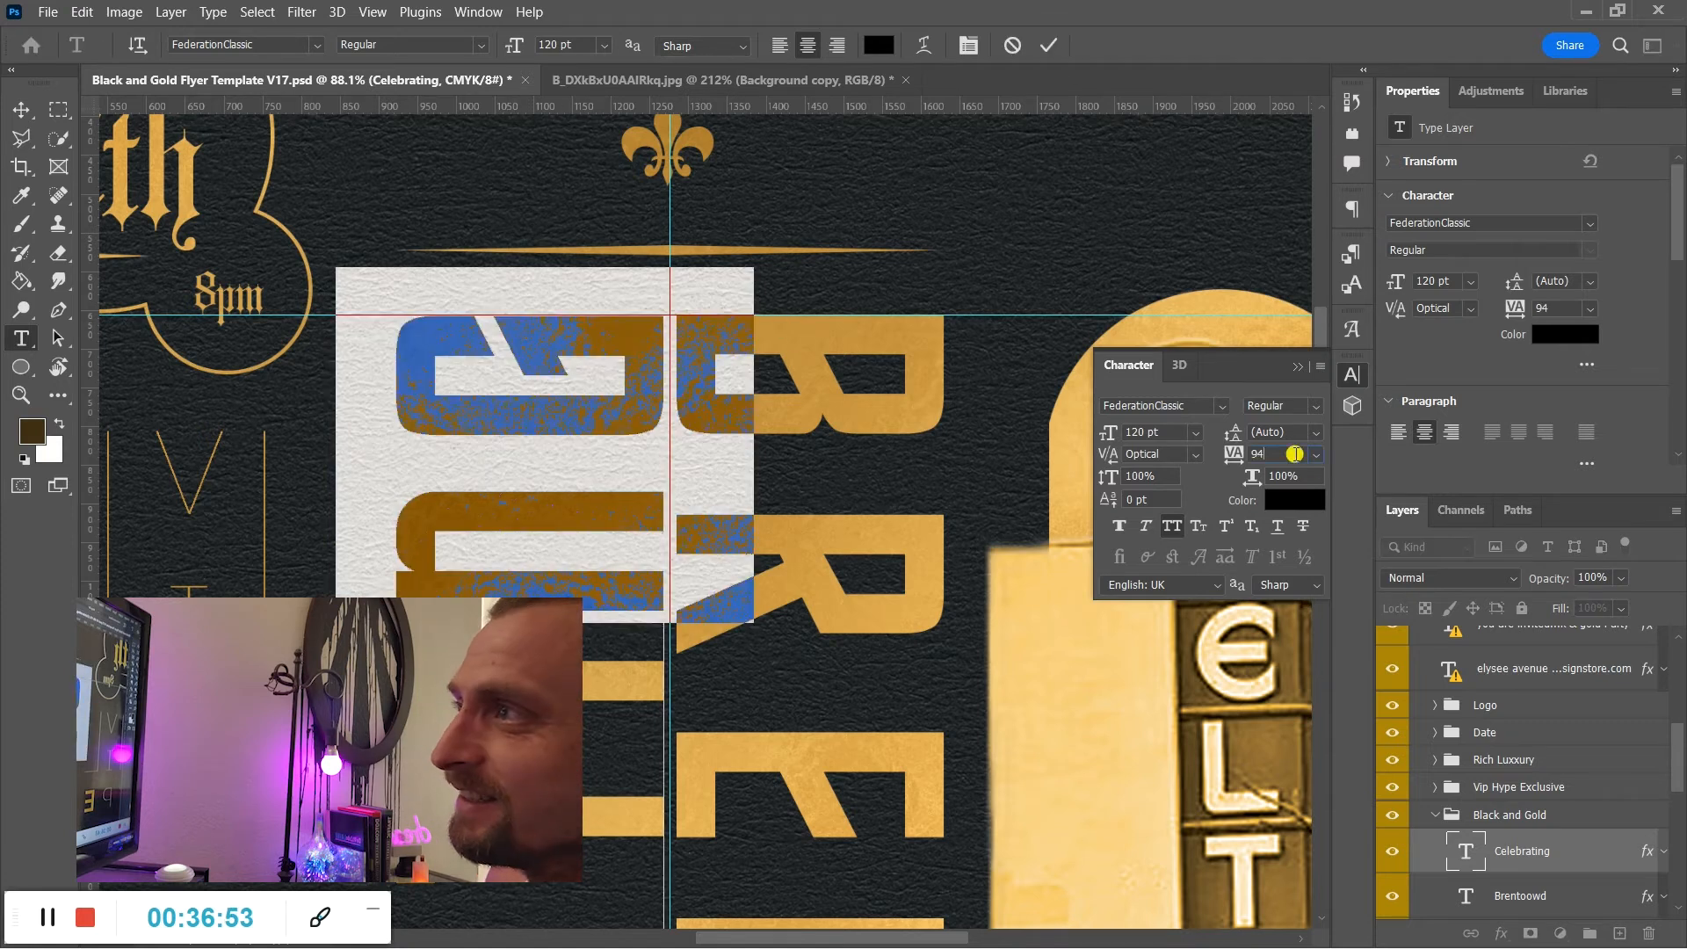
pyautogui.moveTo(1294, 455); pyautogui.dragTo(1193, 455)
pyautogui.write('95')
pyautogui.press('Return')
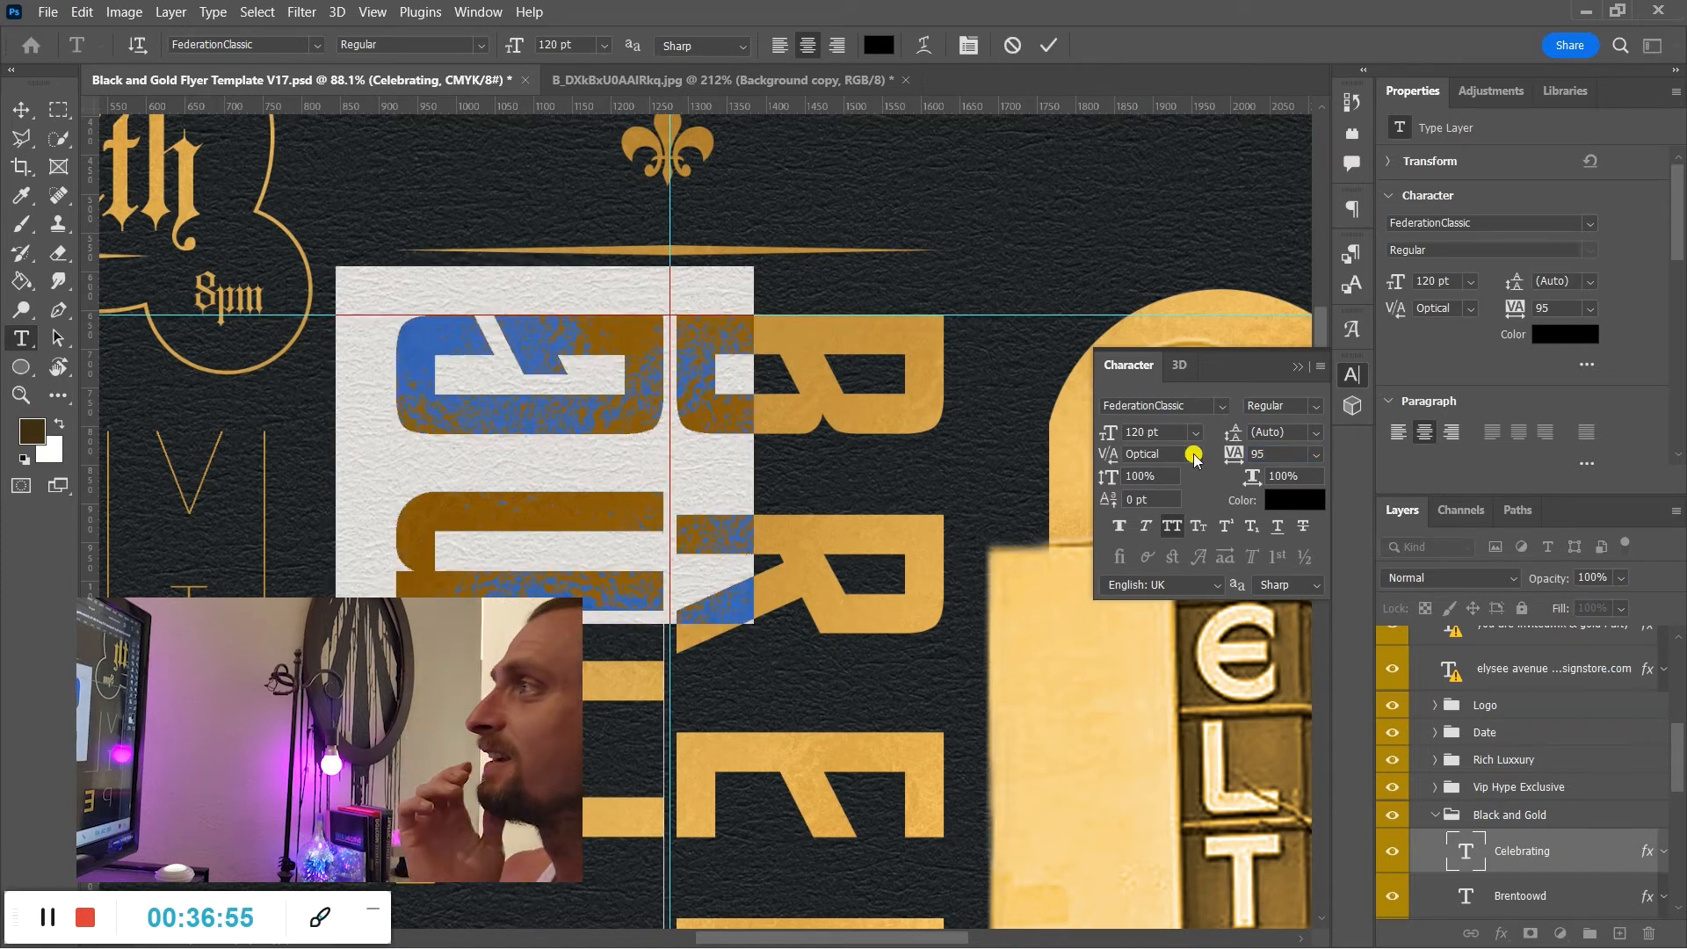
pyautogui.press('Escape')
# Scale the CELEBRATING headline to 99.25% so its ends line up with BRENTOOWD.
pyautogui.scroll(-3, 1158, 490)
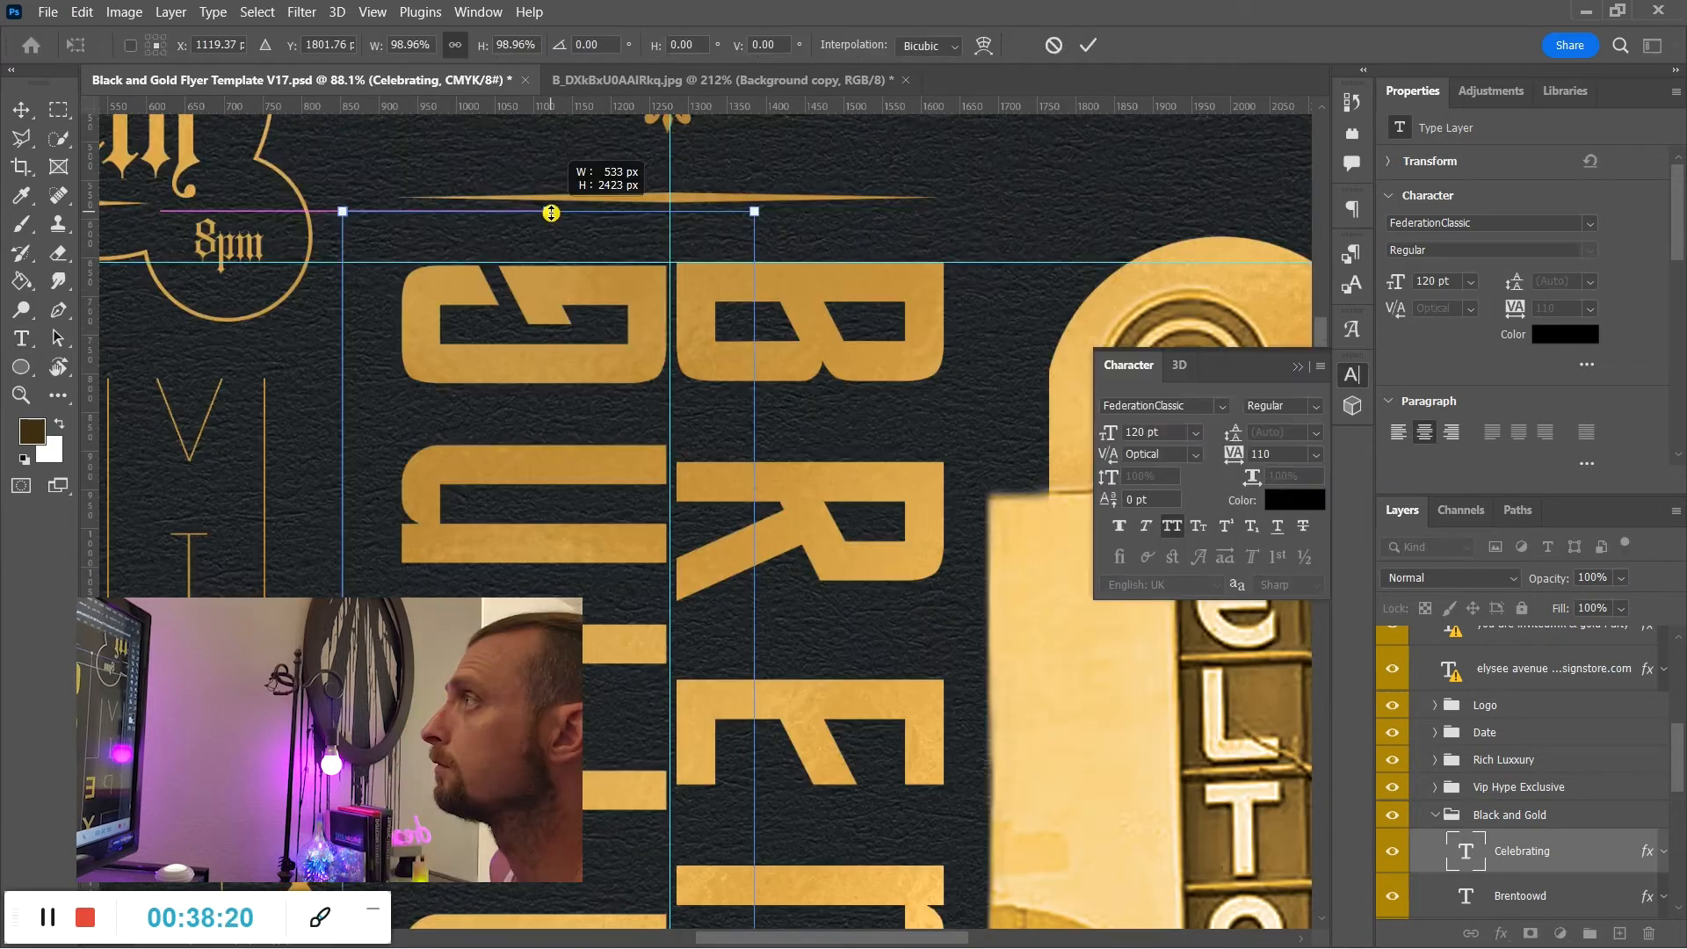
pyautogui.moveTo(551, 213); pyautogui.dragTo(551, 207)
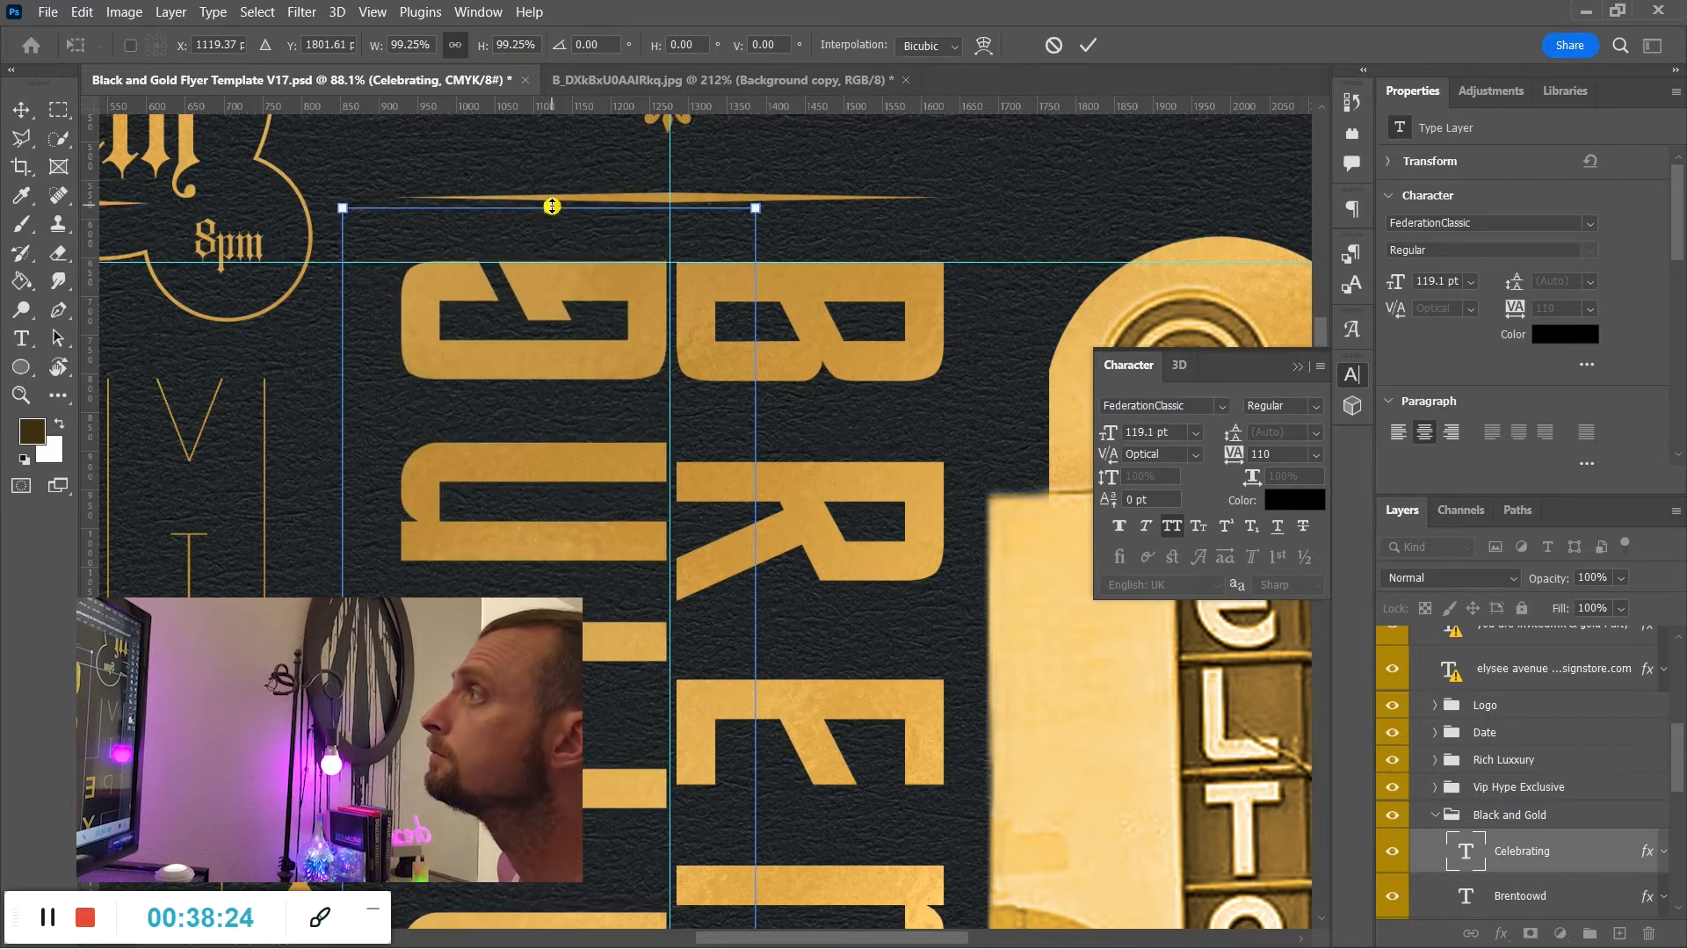
pyautogui.scroll(-4, 755, 421)
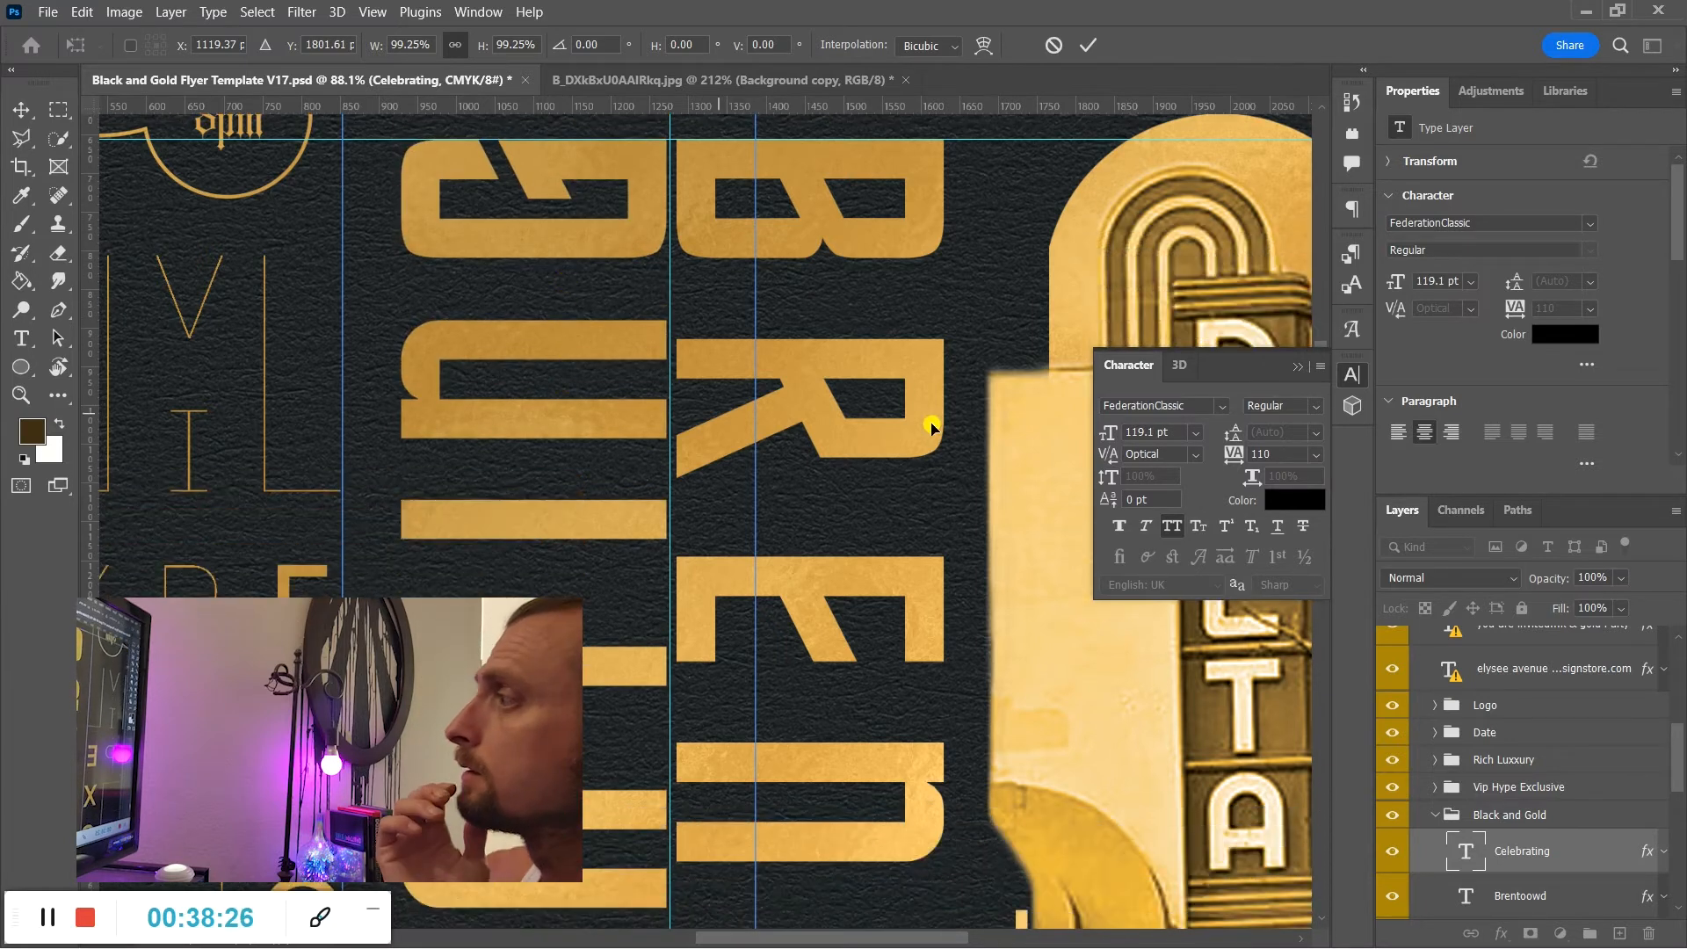
pyautogui.click(1293, 371)
pyautogui.moveTo(1318, 368); pyautogui.dragTo(1307, 603)
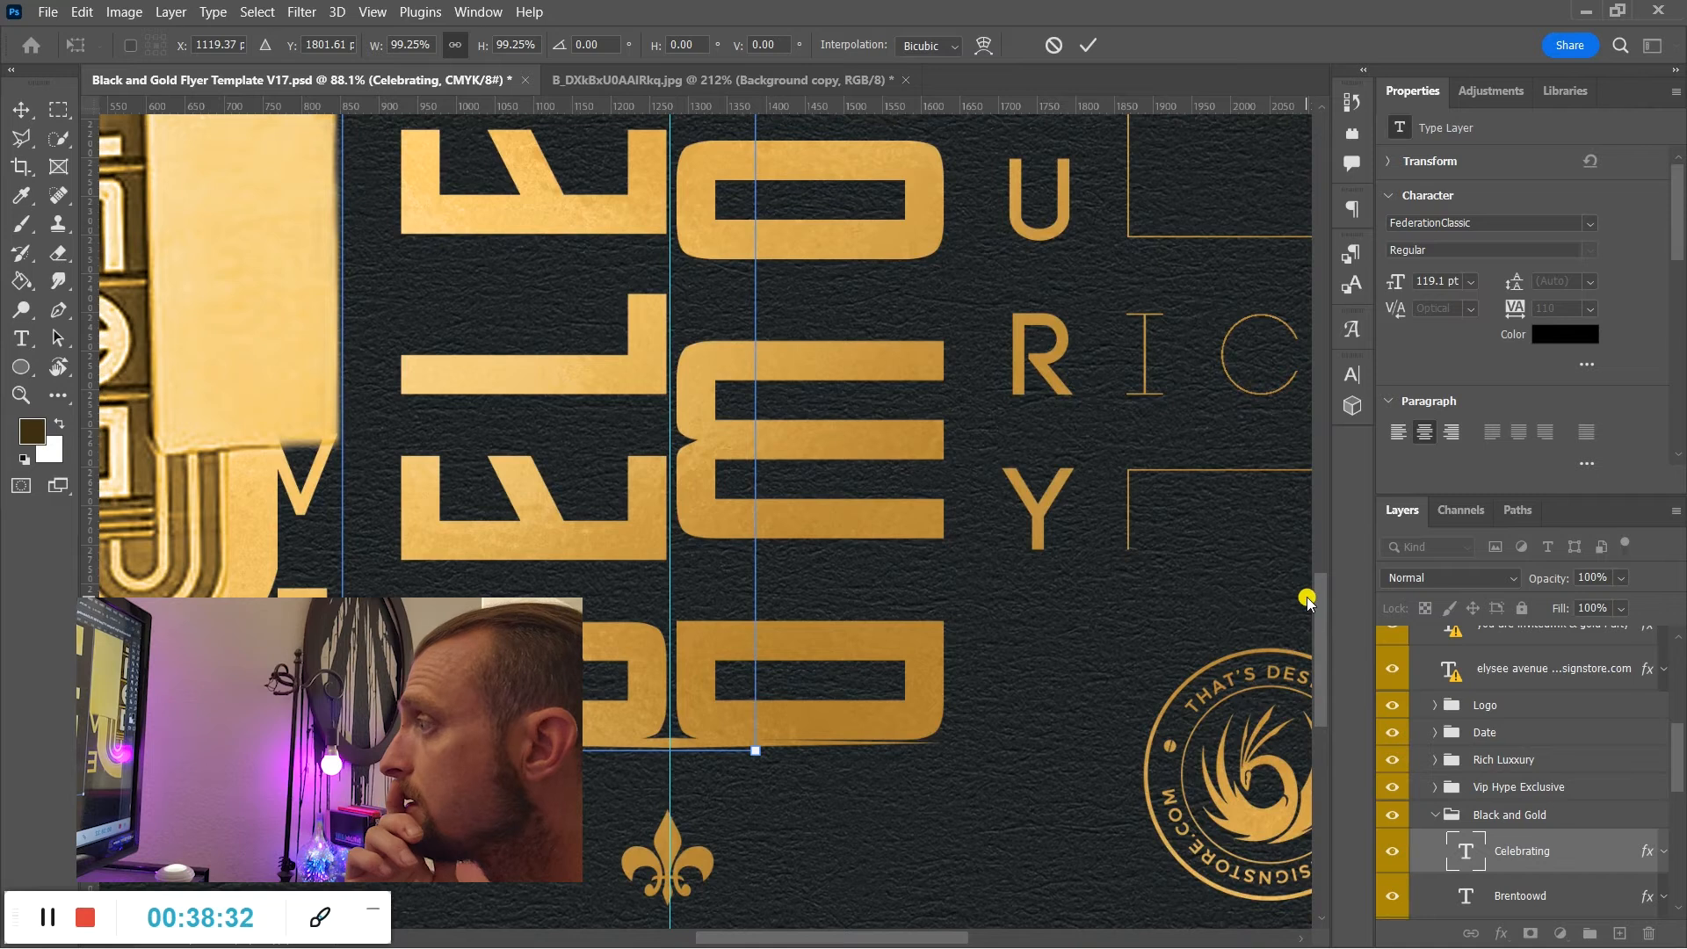
pyautogui.press('Return')
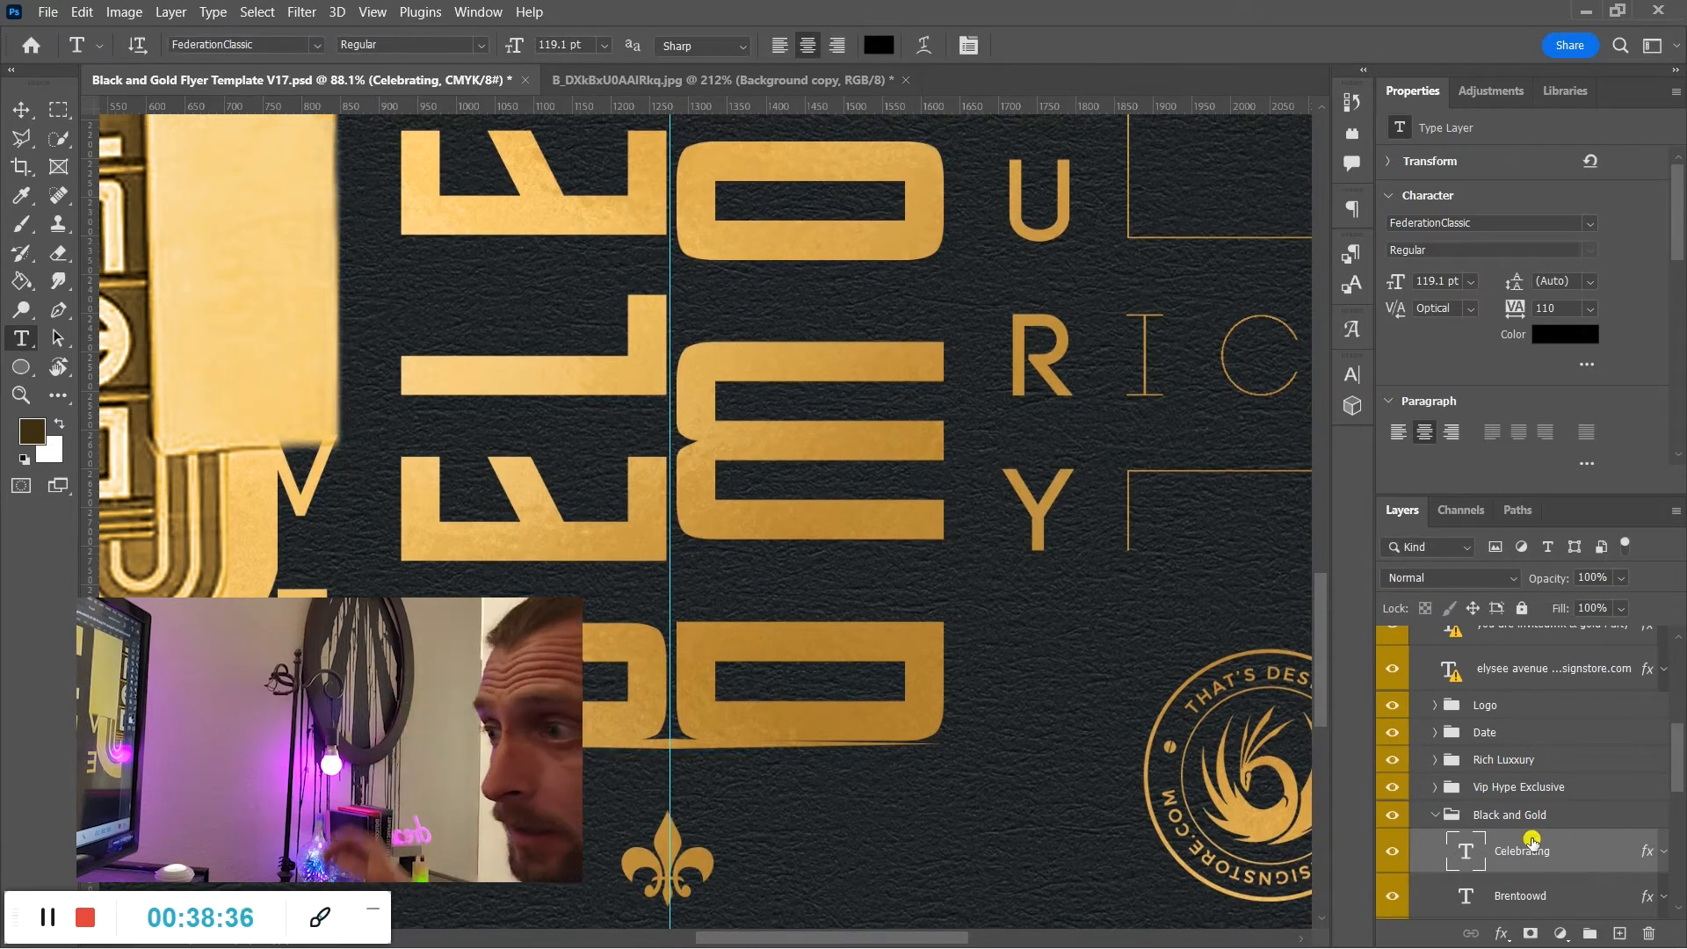
# Move both headlines up to centre them on the middle horizontal guide, and correct the misspelled headline to BRENTWOOD.
pyautogui.scroll(-3, 1532, 841)
pyautogui.press('z')
pyautogui.moveTo(797, 686); pyautogui.dragTo(708, 669)
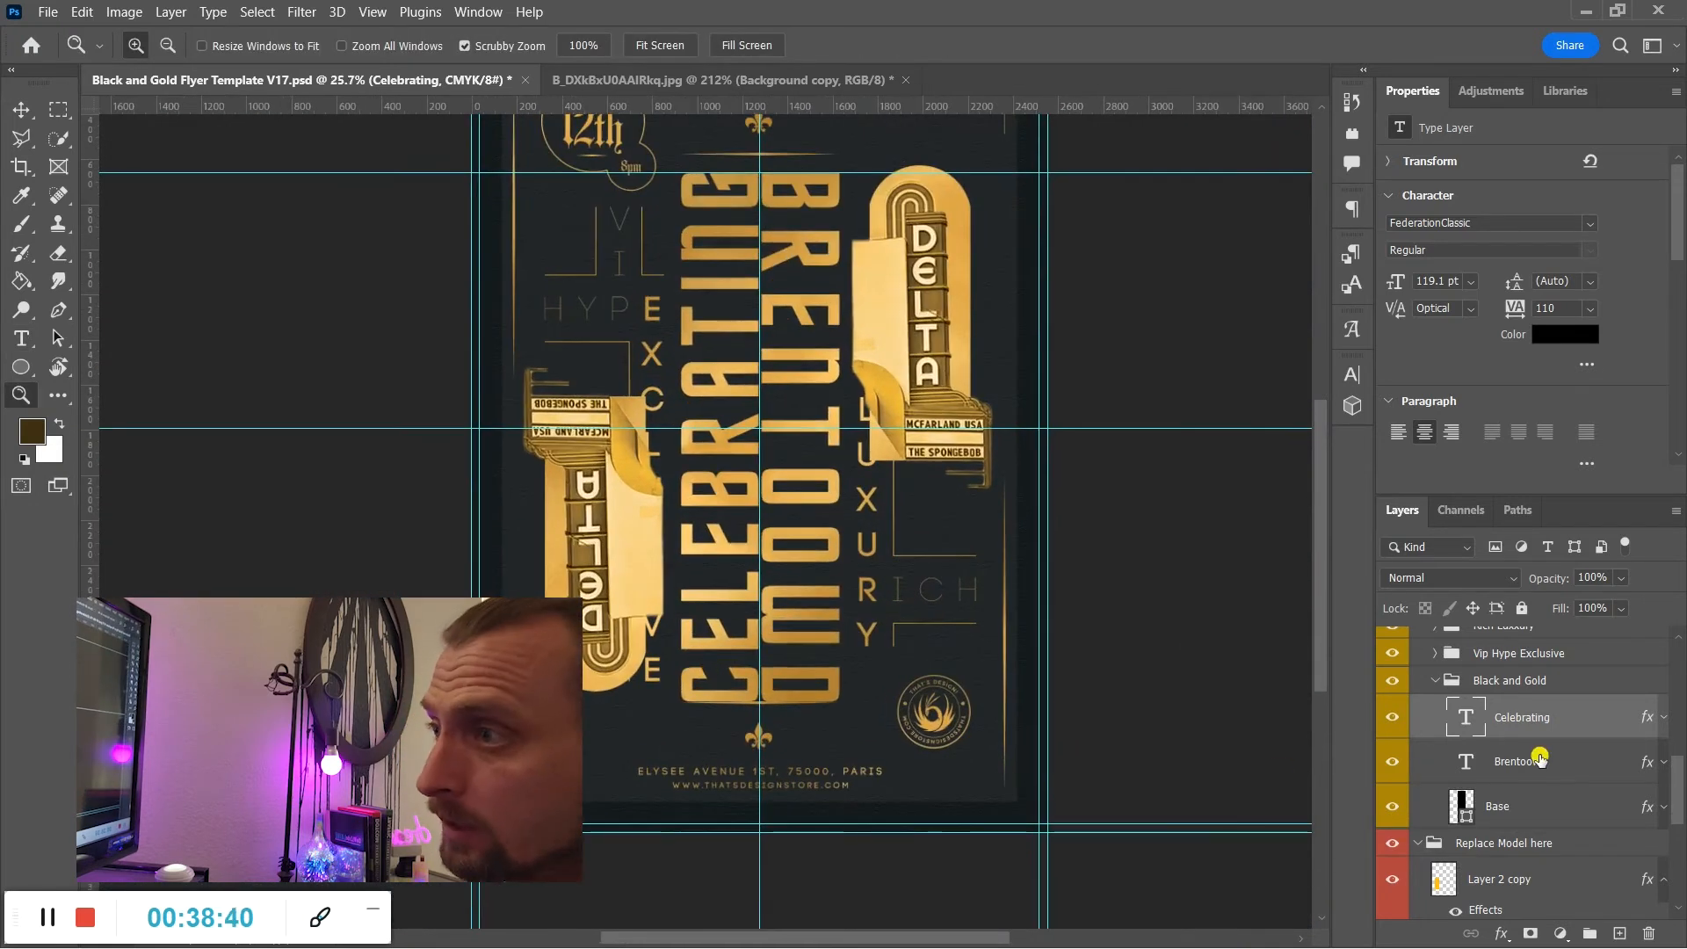
pyautogui.keyDown('shift'); pyautogui.click(1572, 757); pyautogui.keyUp('shift')
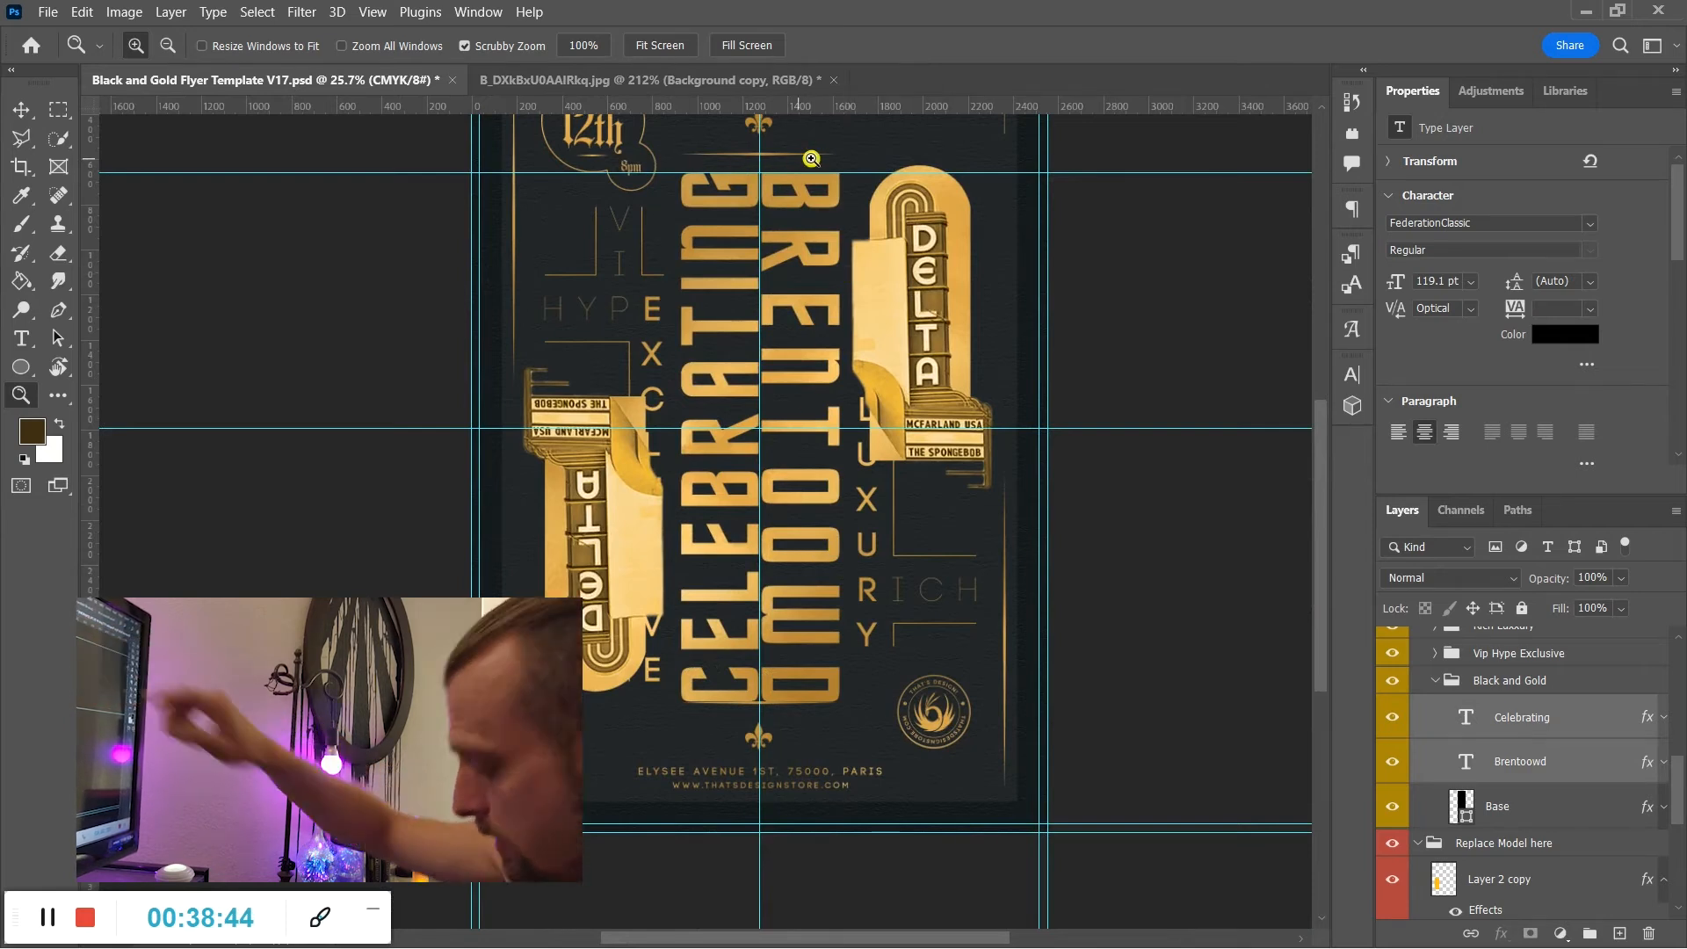
pyautogui.press('v')
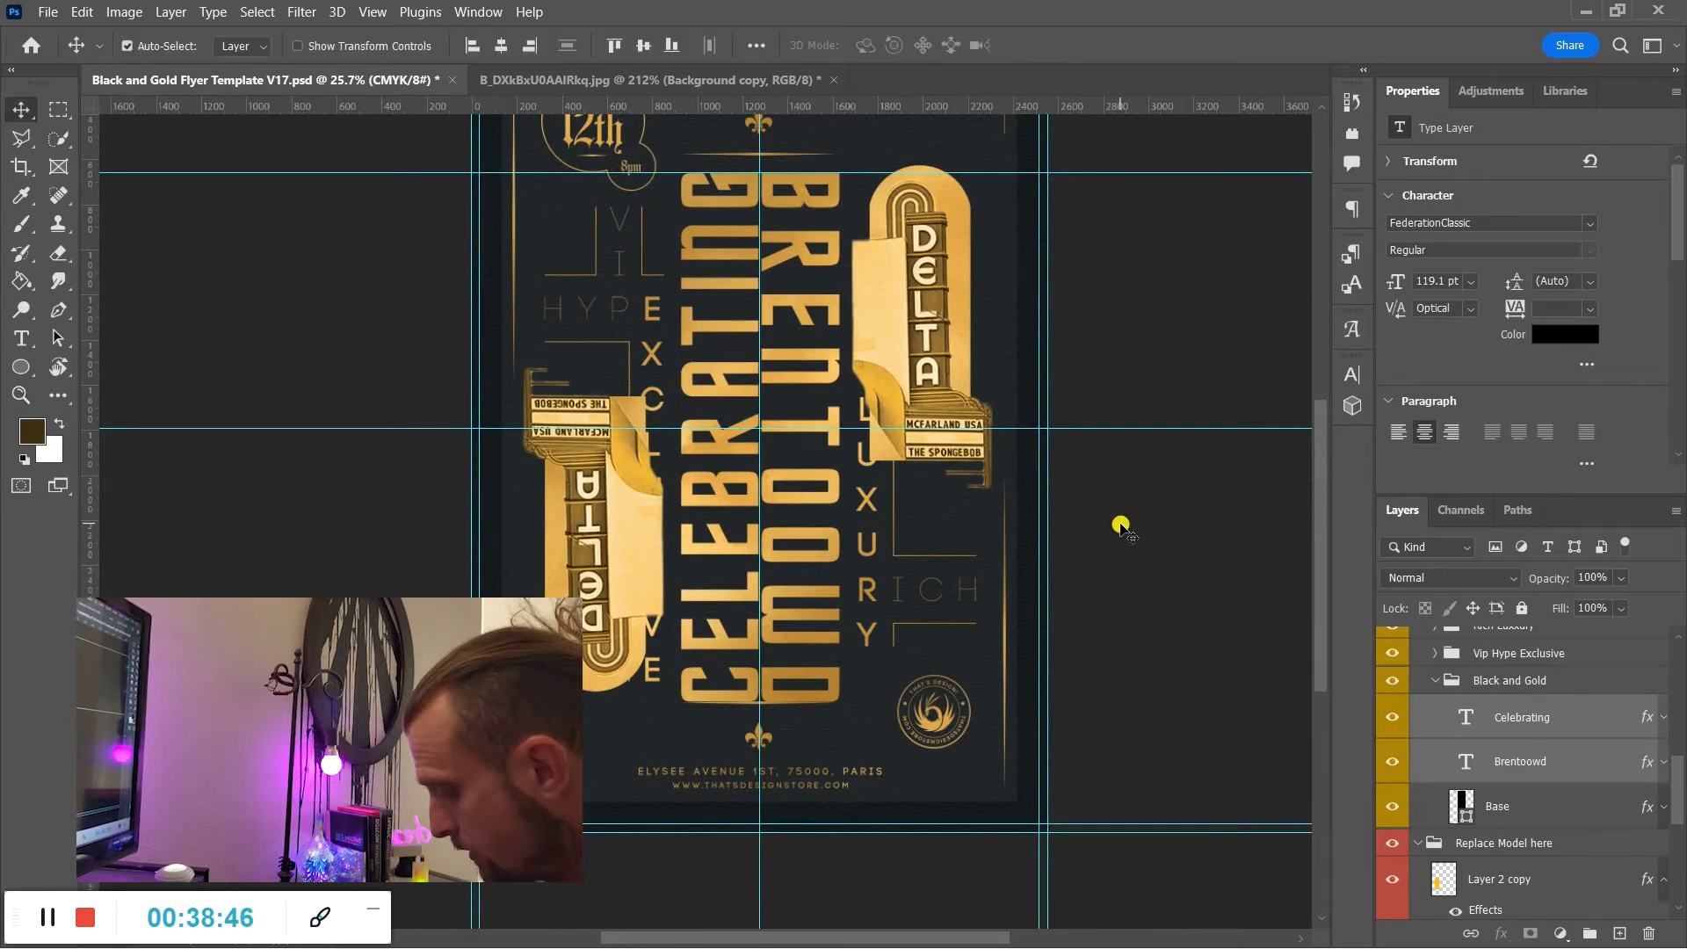
pyautogui.hotkey('ctrl', 't')
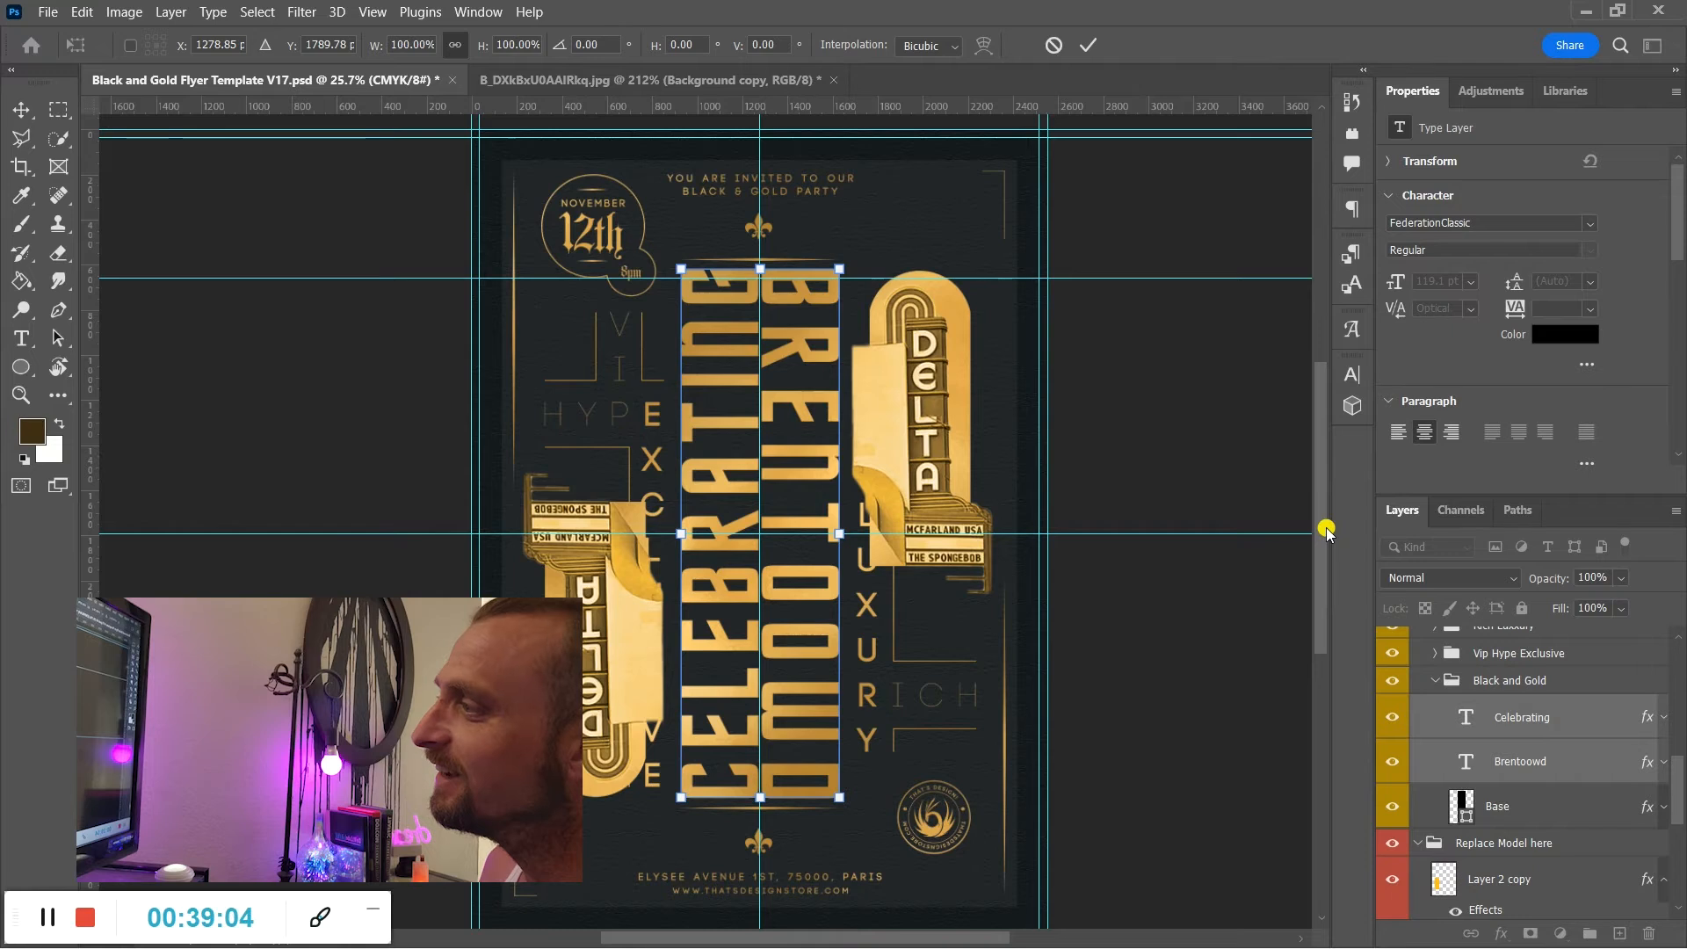
pyautogui.press('Return')
pyautogui.press('t')
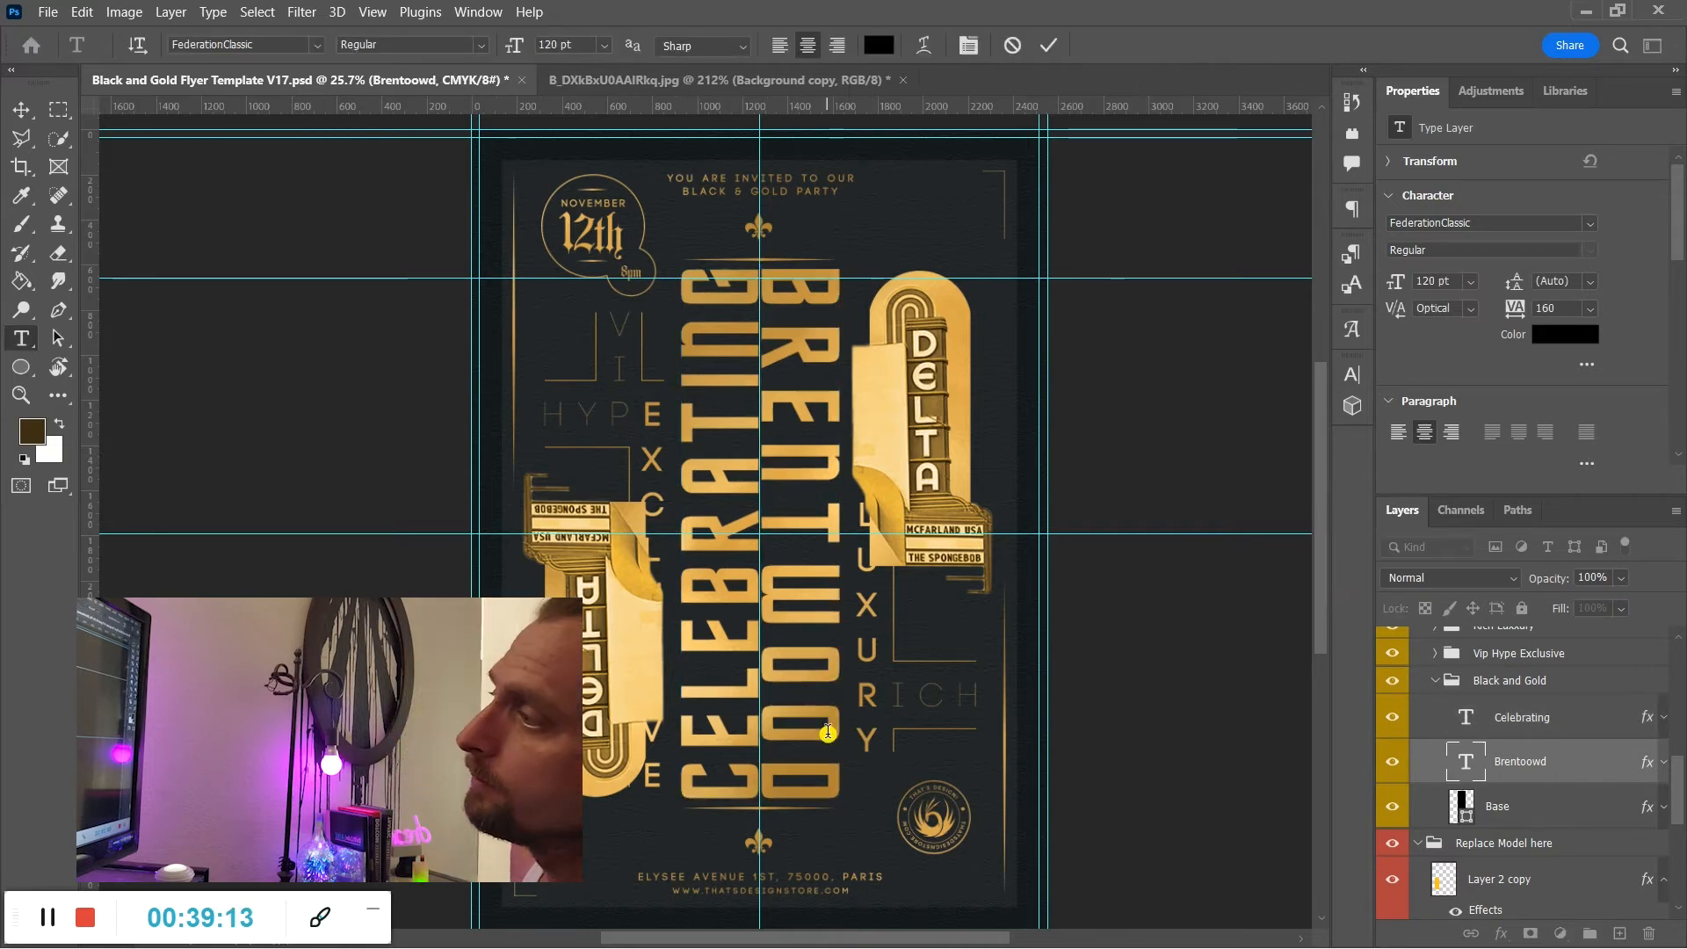
pyautogui.hotkey('ctrl', 'Return')
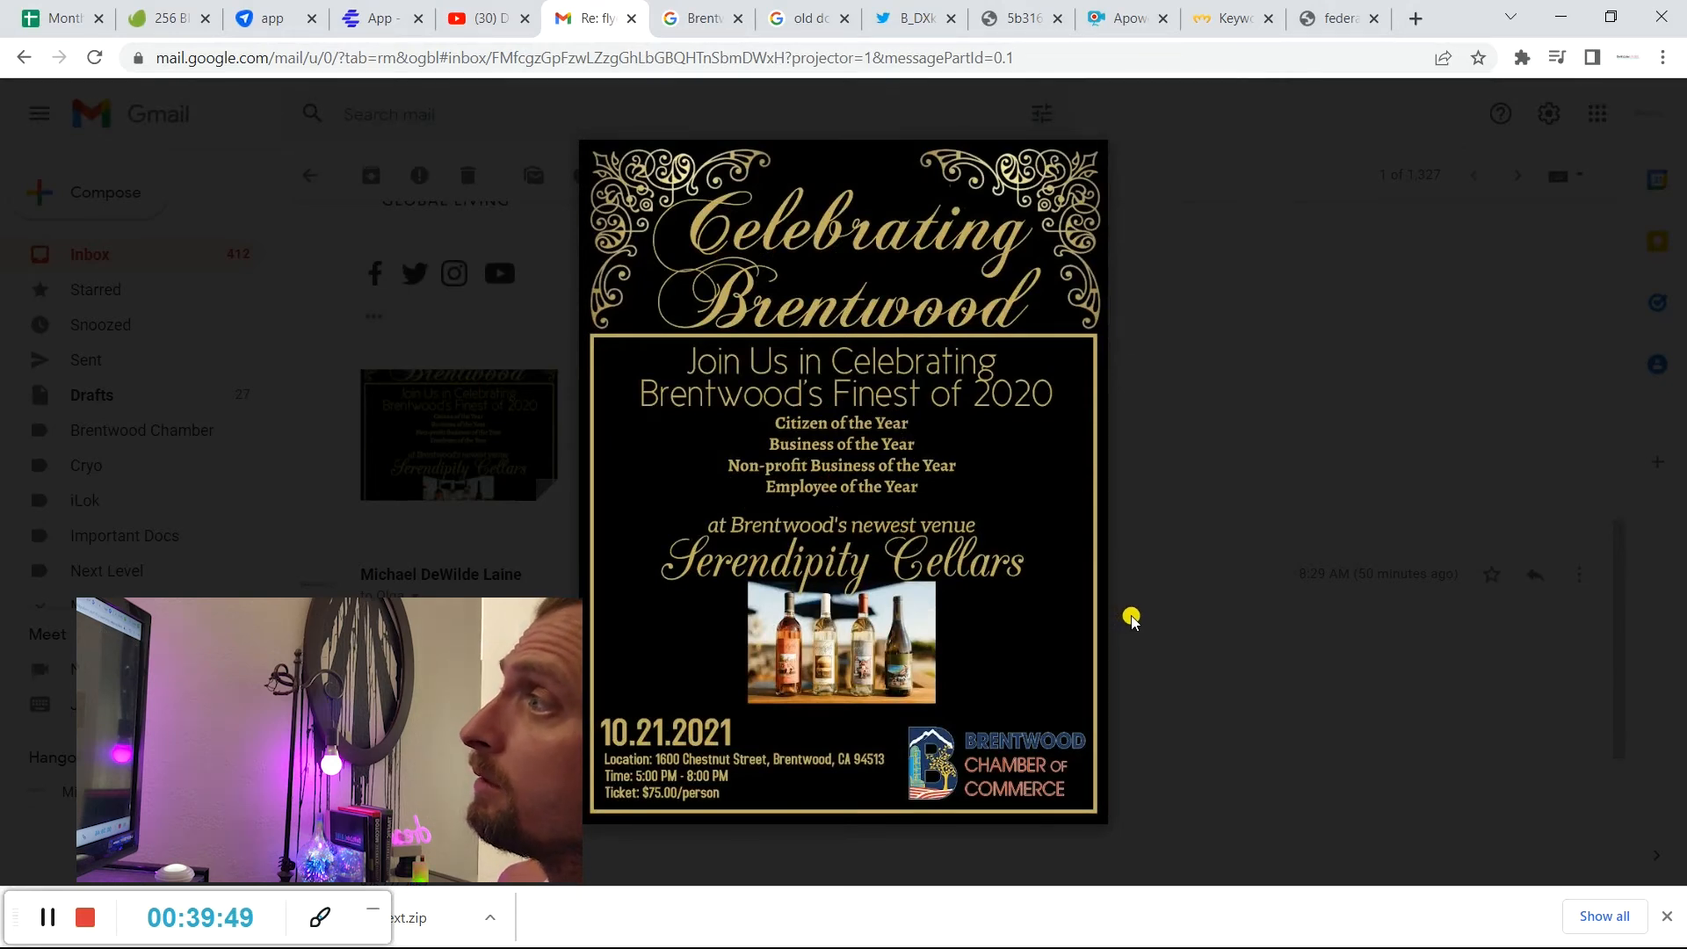
# Check the flyer email in Gmail, and in Photoshop replace the date badge's NOVEMBER with AUGUST and 12th with 18th.
pyautogui.click(1529, 624)
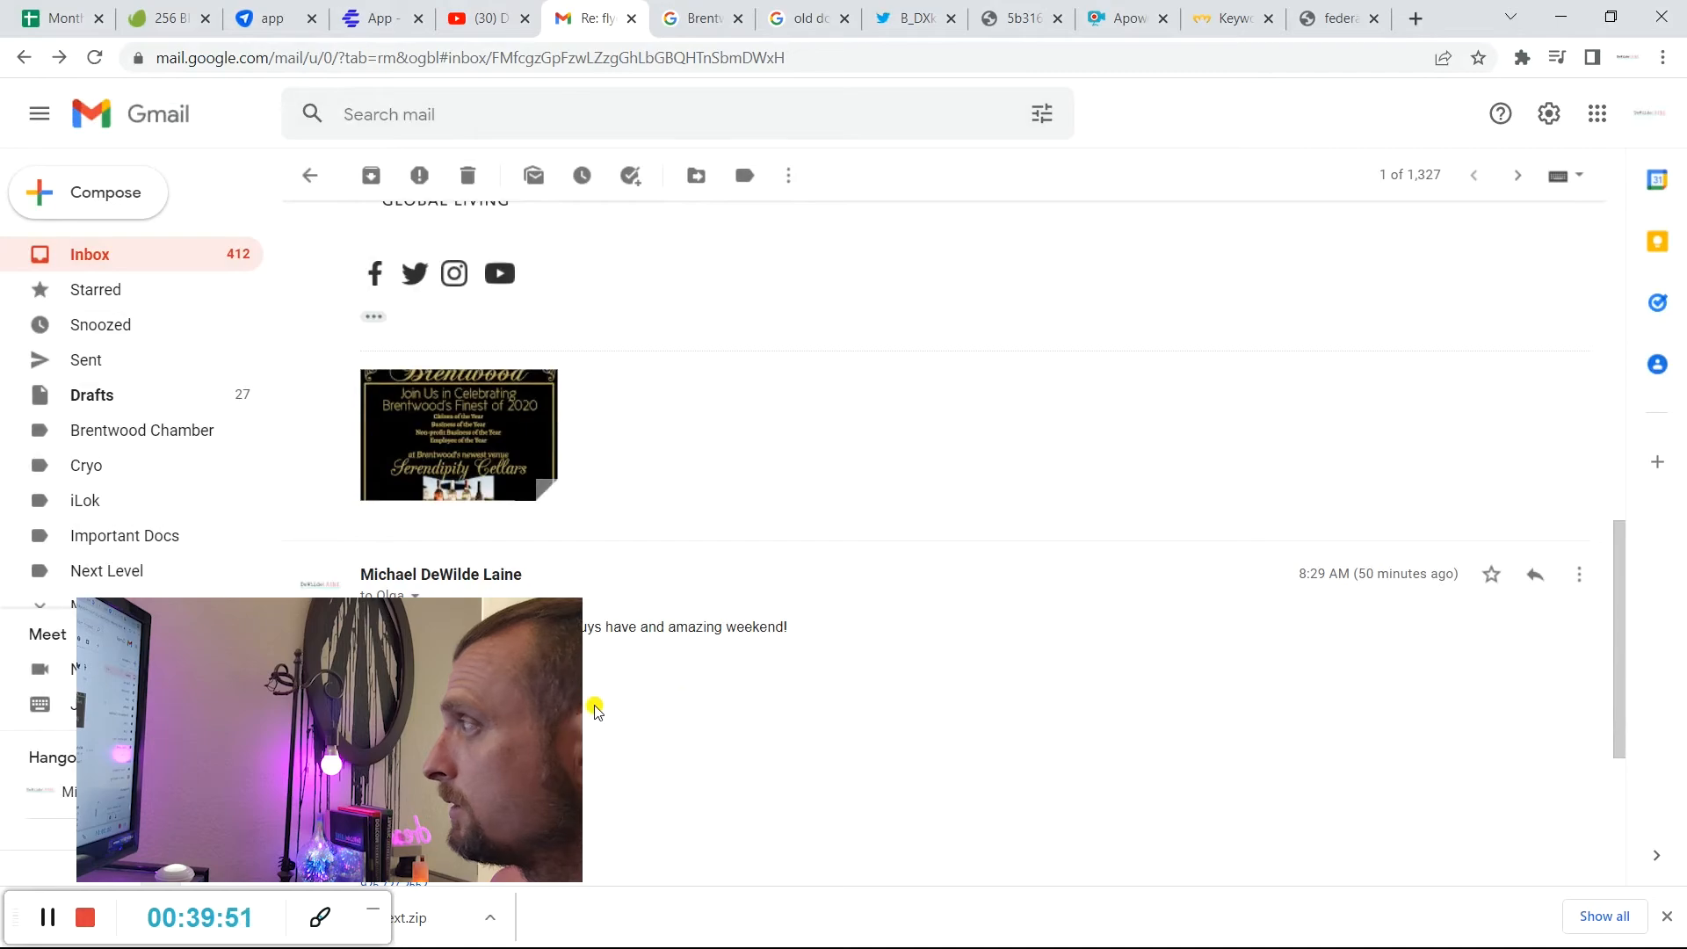
pyautogui.scroll(-4, 594, 707)
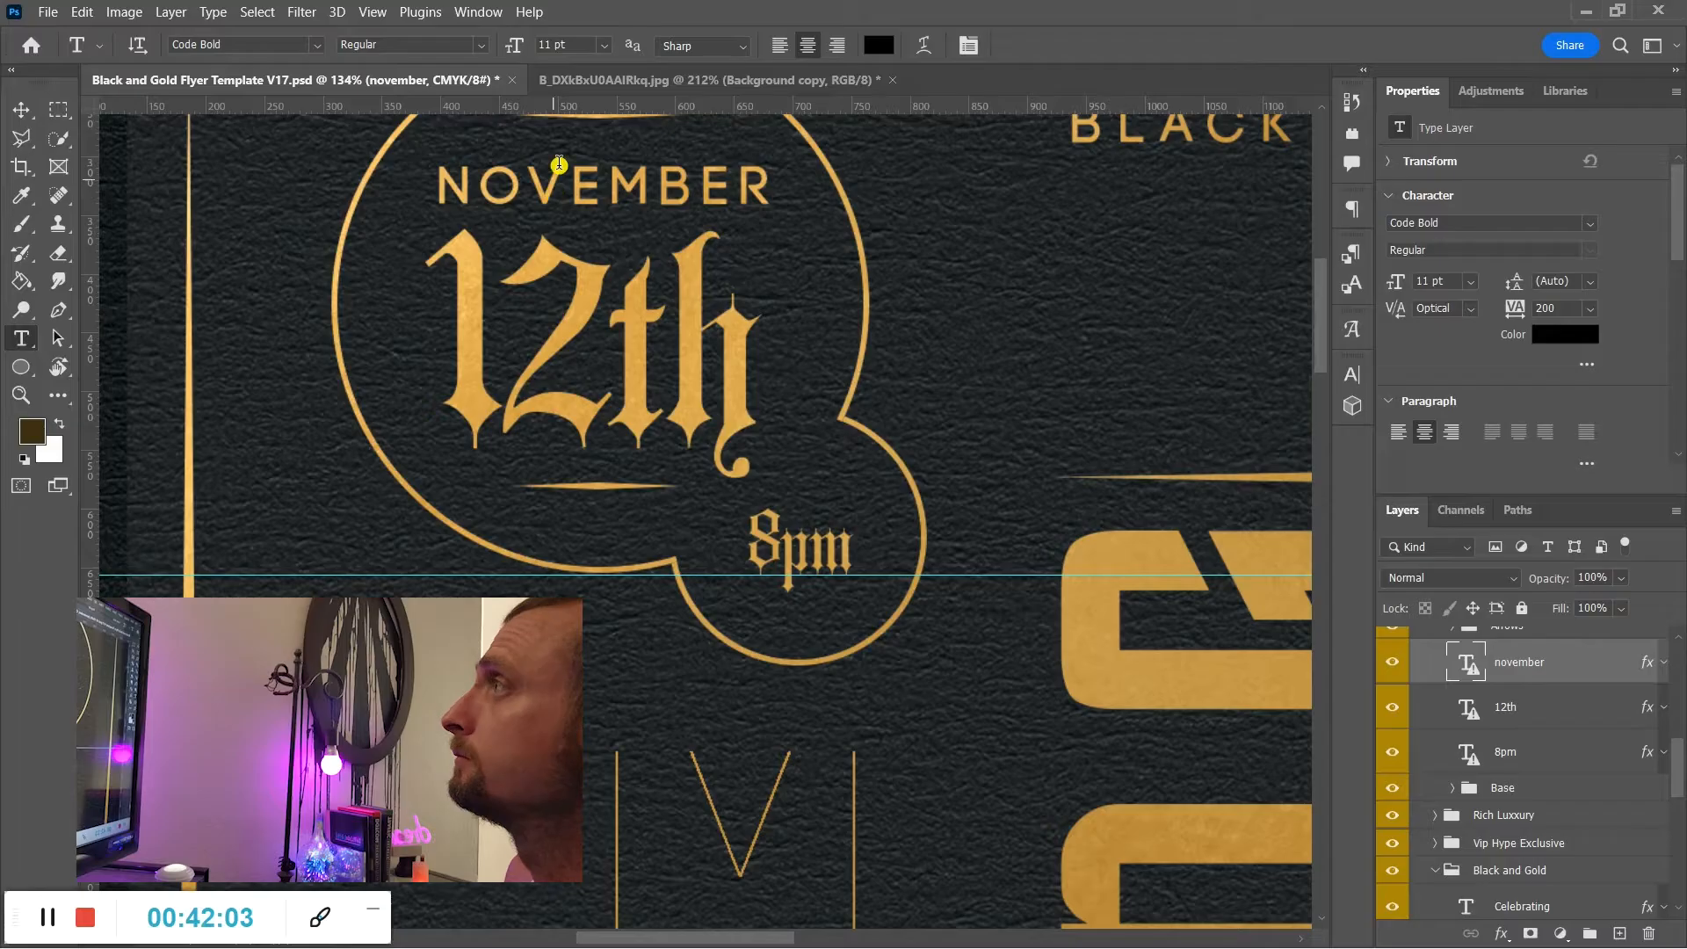
pyautogui.hotkey('ctrl', 'a')
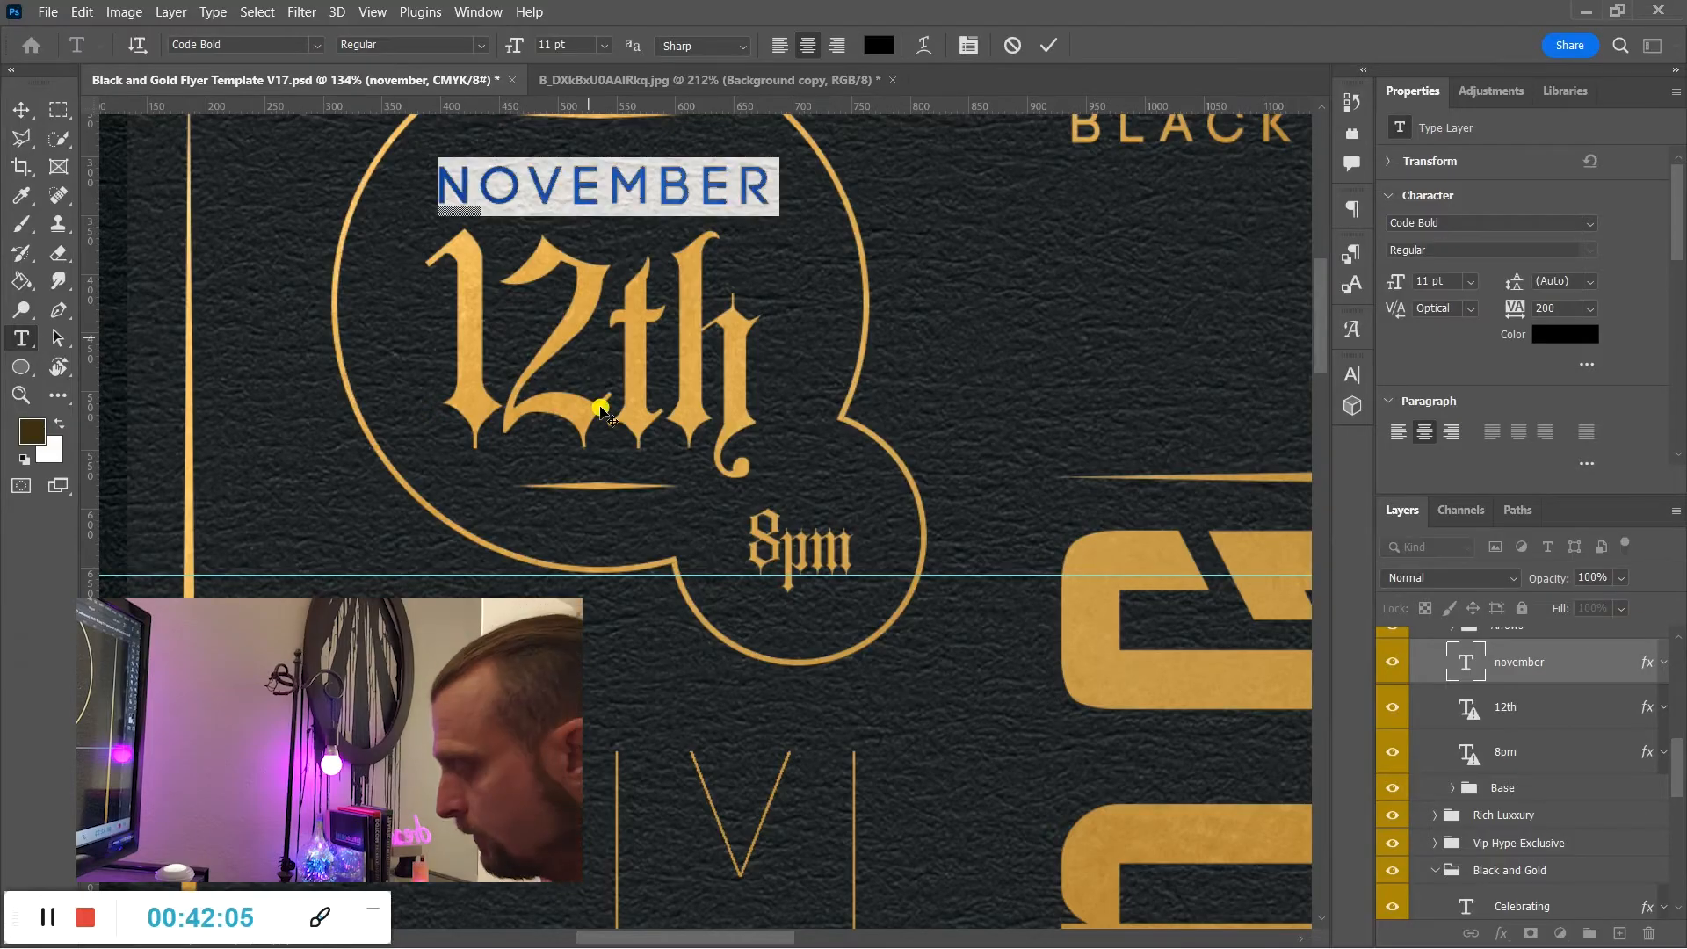
pyautogui.write('AUGUST')
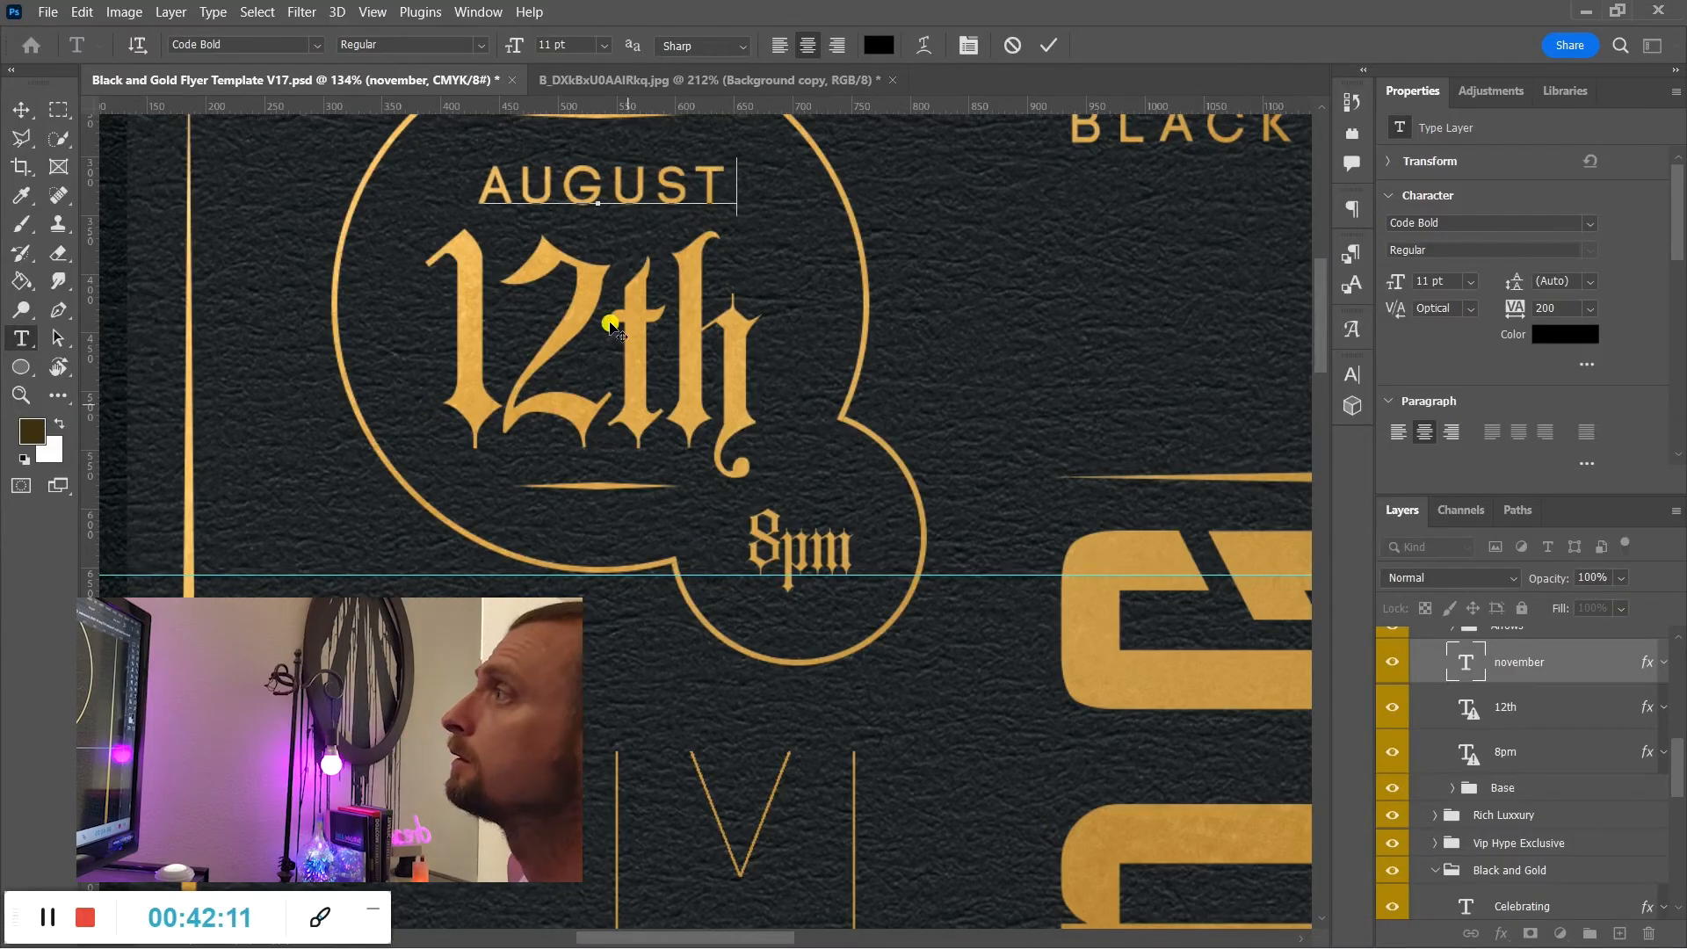
pyautogui.hotkey('ctrl', 'Return')
pyautogui.press('super')
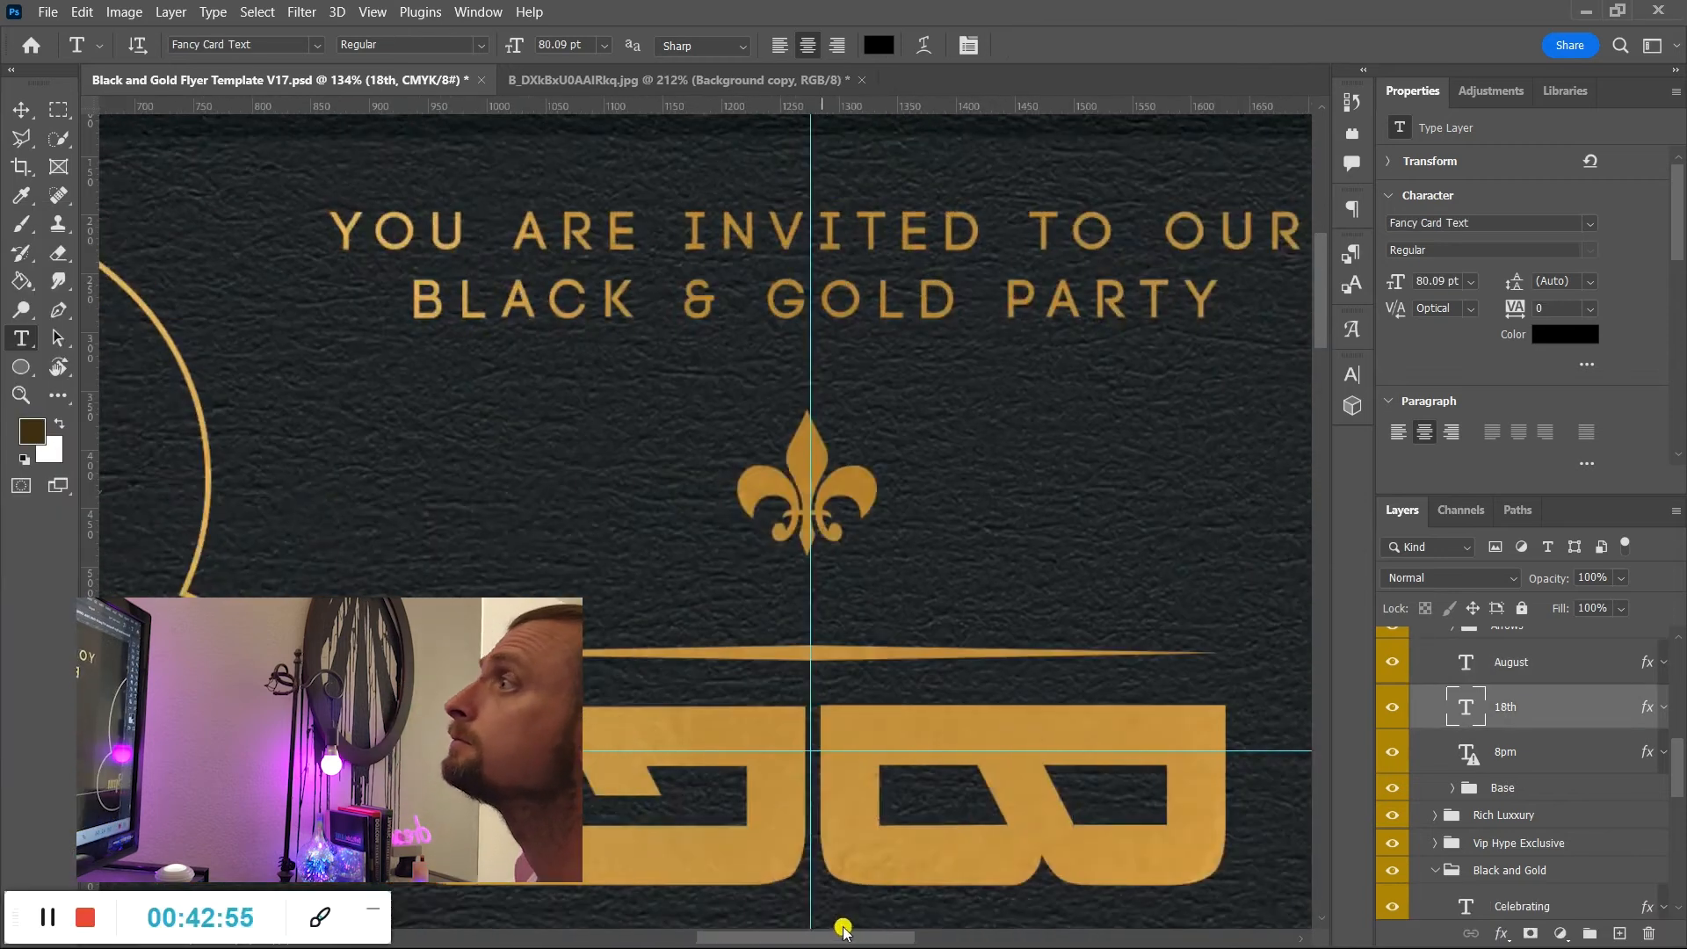
# Replace the invitation text above the headlines with CELEBRATING and, on a second line, BRENTWOOD'S FINEST.
pyautogui.scroll(3, 1199, 426)
pyautogui.moveTo(1199, 426); pyautogui.dragTo(352, 327)
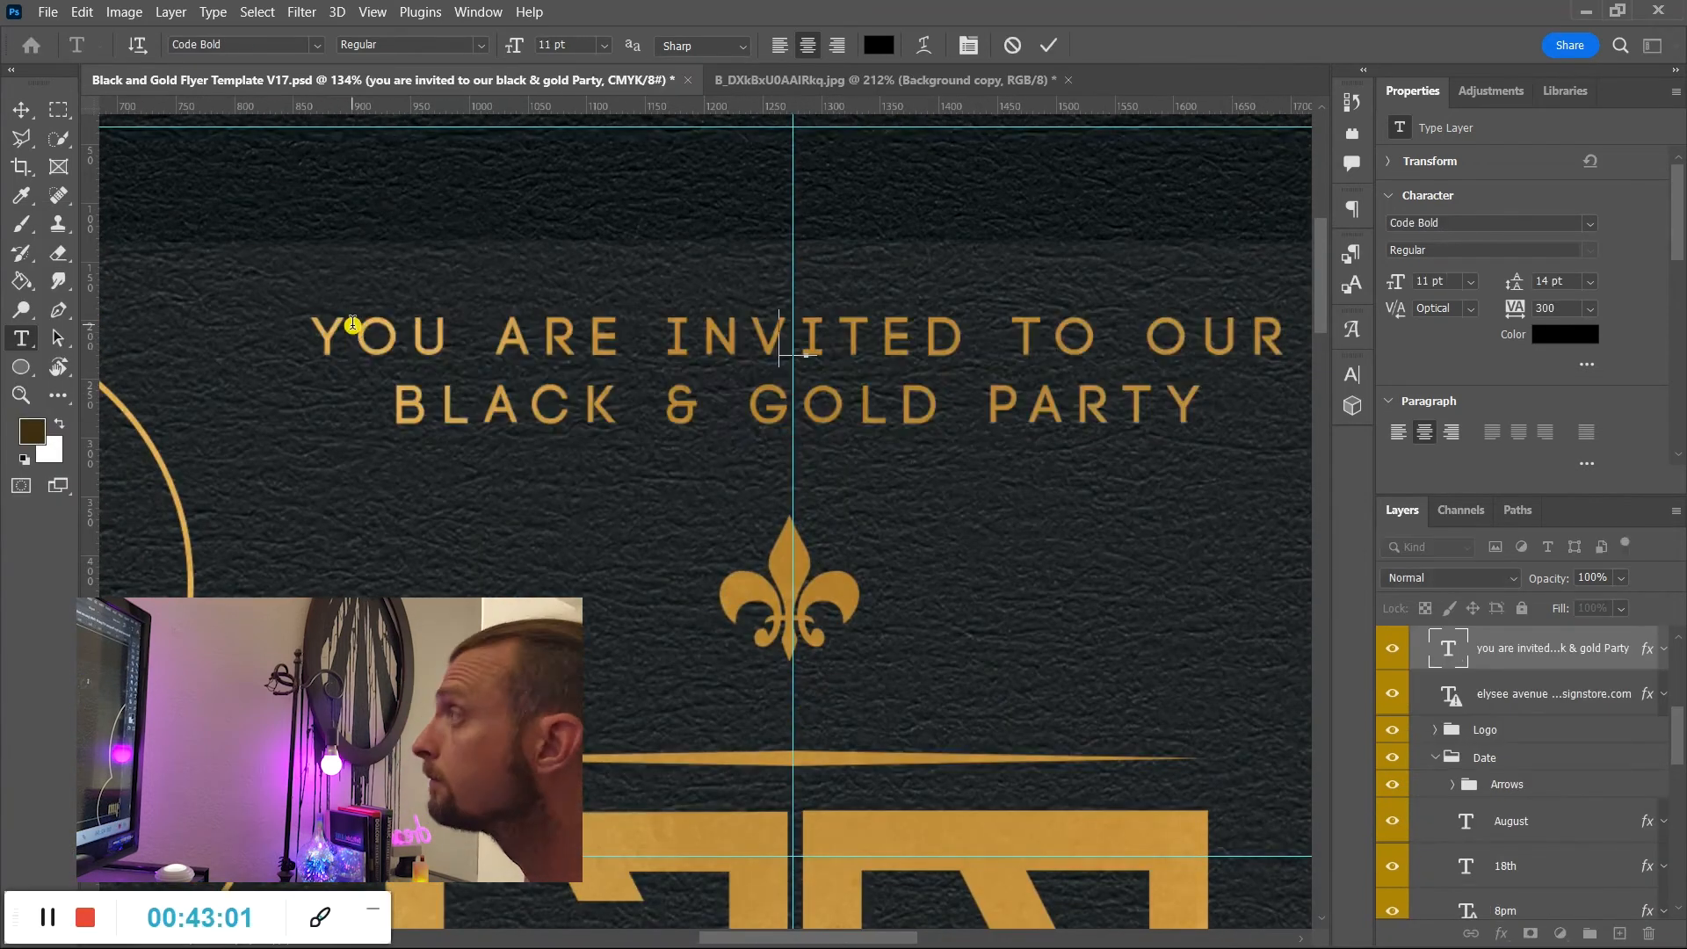
pyautogui.write('CELEBRATING')
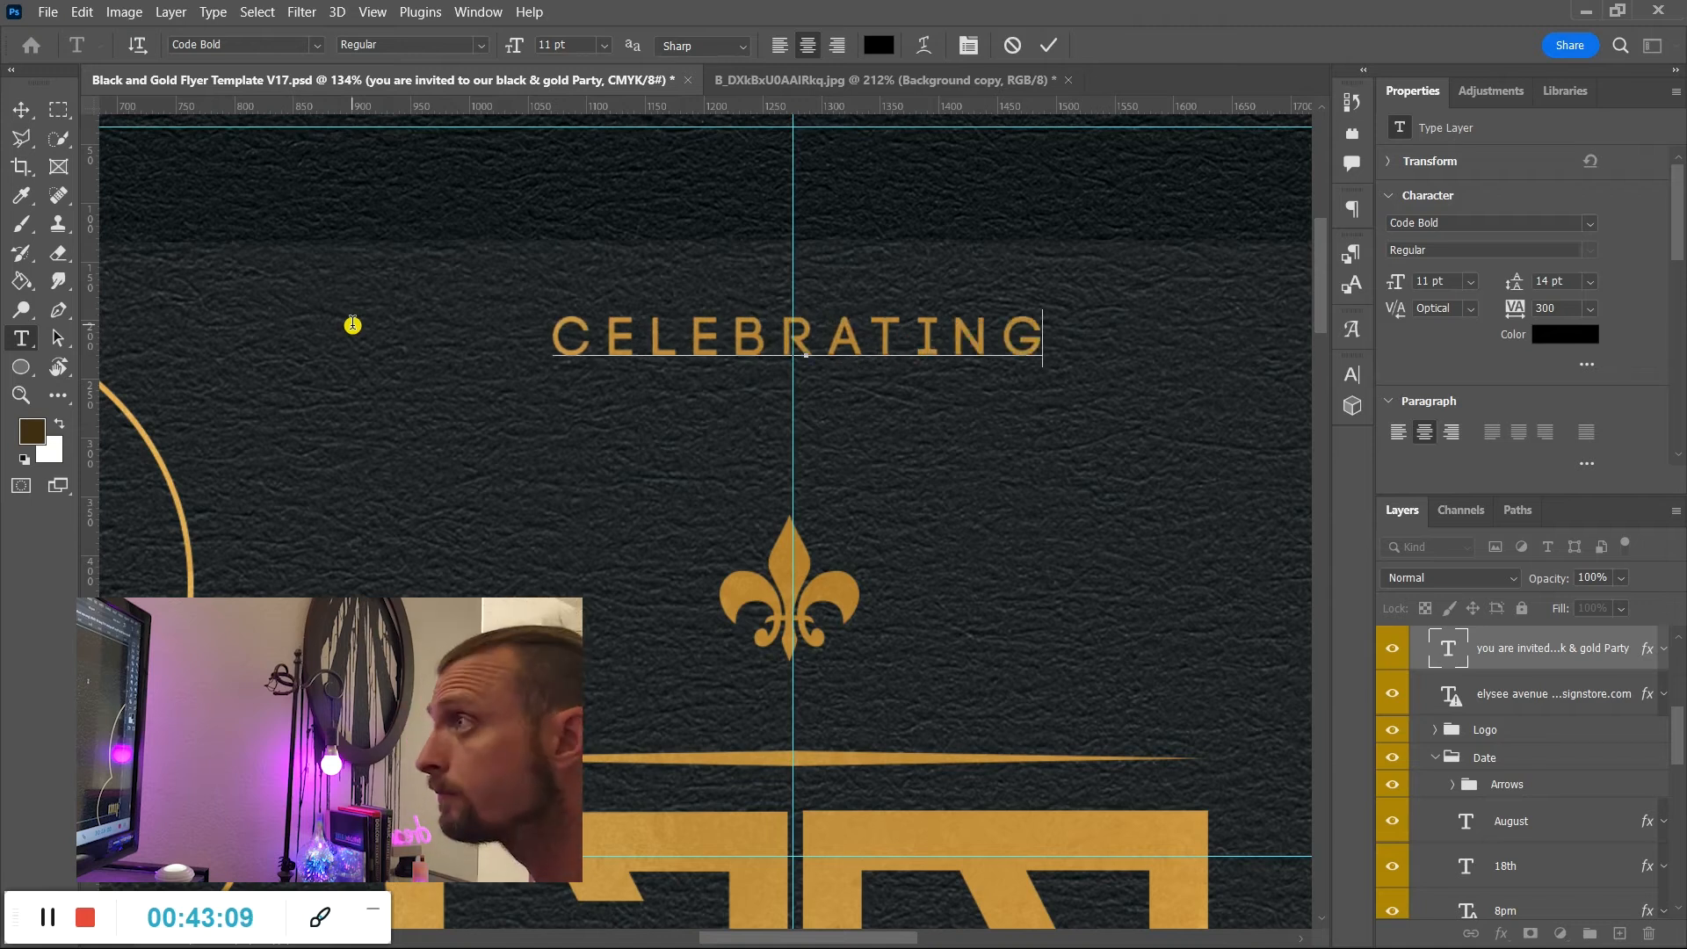
pyautogui.press('Return')
pyautogui.write('BRE')
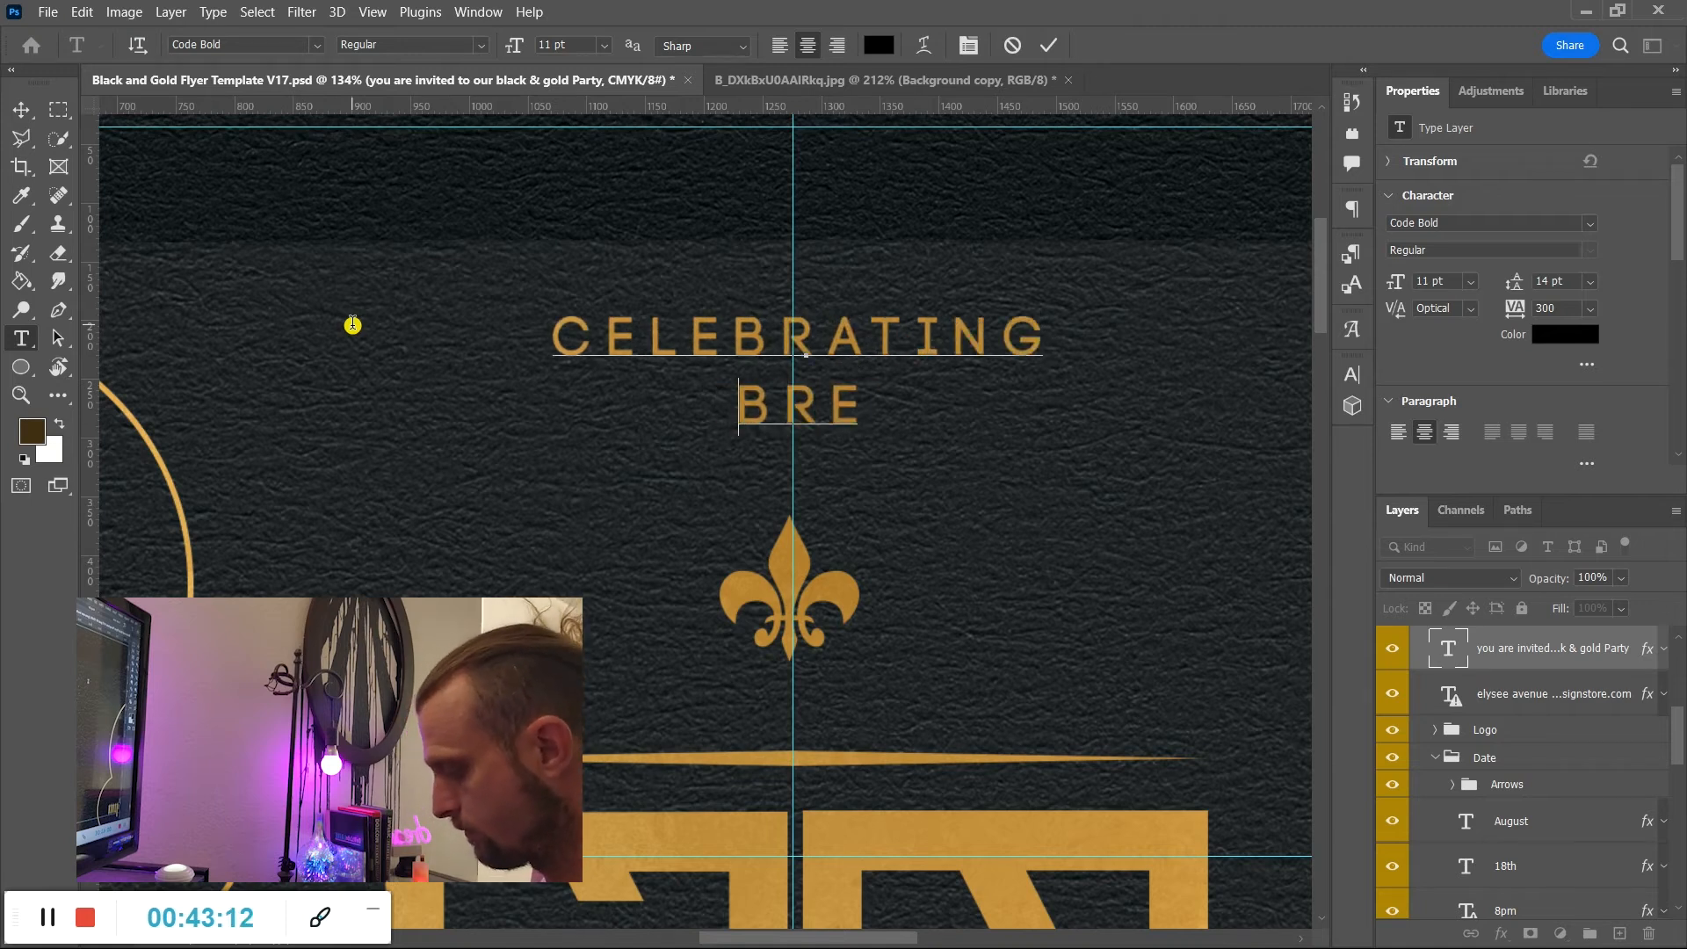
pyautogui.write("NTWOOD'S FINEST")
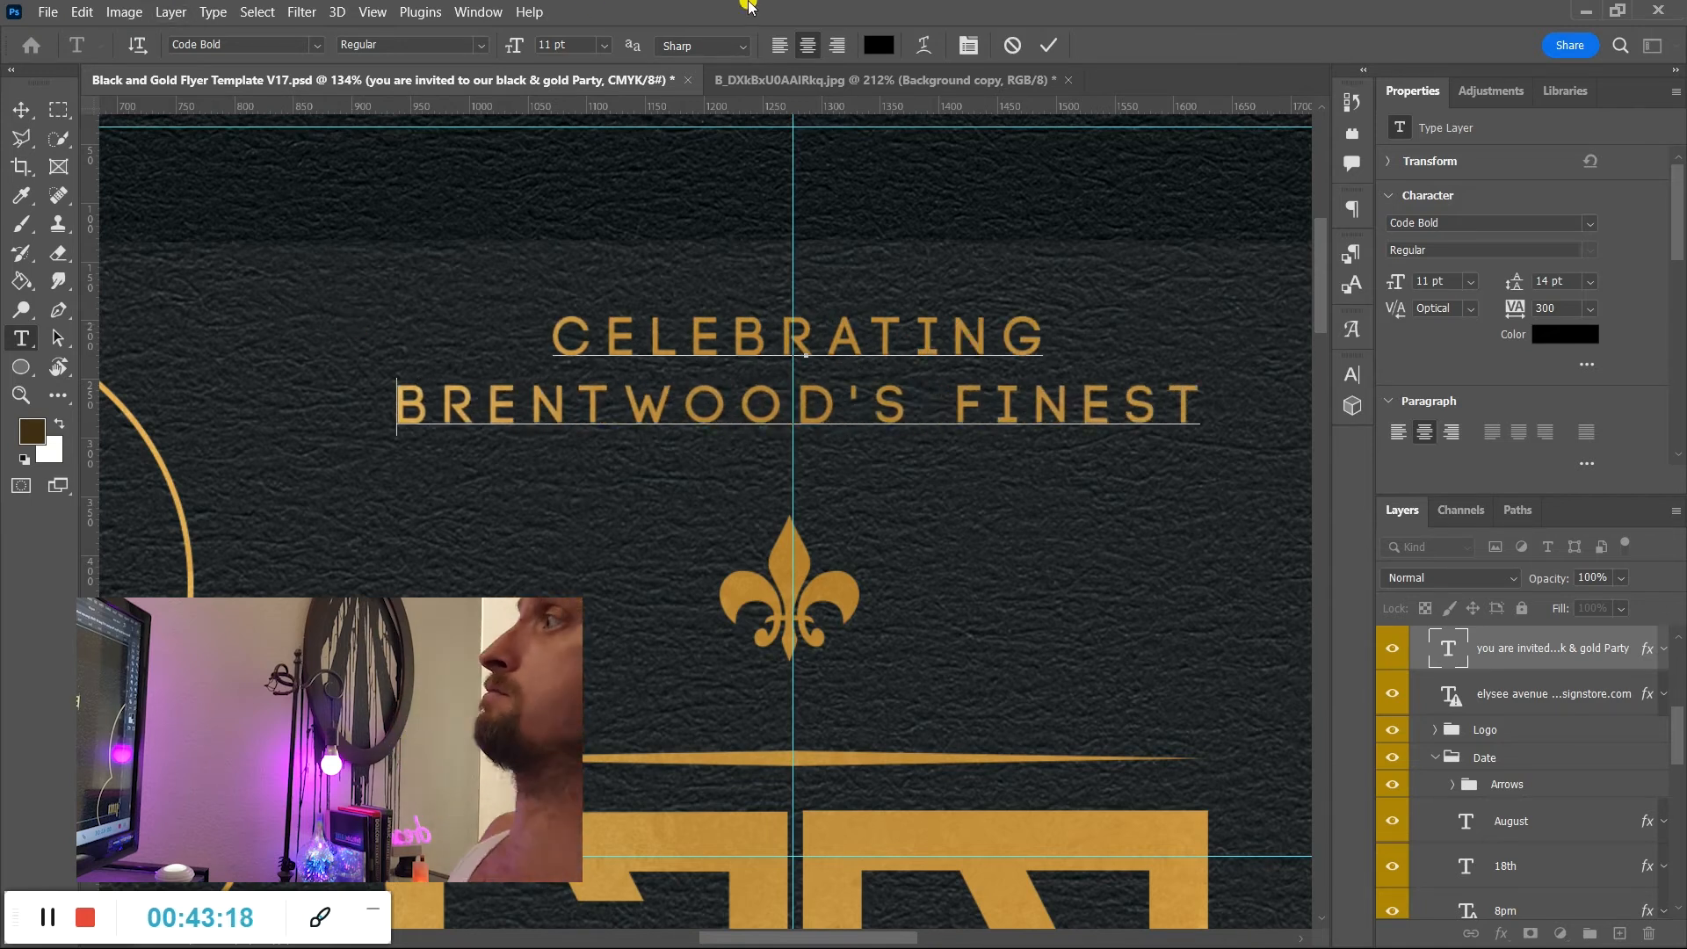
pyautogui.click(1047, 46)
# Examine the round phoenix logo and its layer, hiding and showing it to check which parts it contains.
pyautogui.press('z')
pyautogui.moveTo(913, 540); pyautogui.dragTo(826, 529)
pyautogui.moveTo(1184, 757); pyautogui.dragTo(1262, 787)
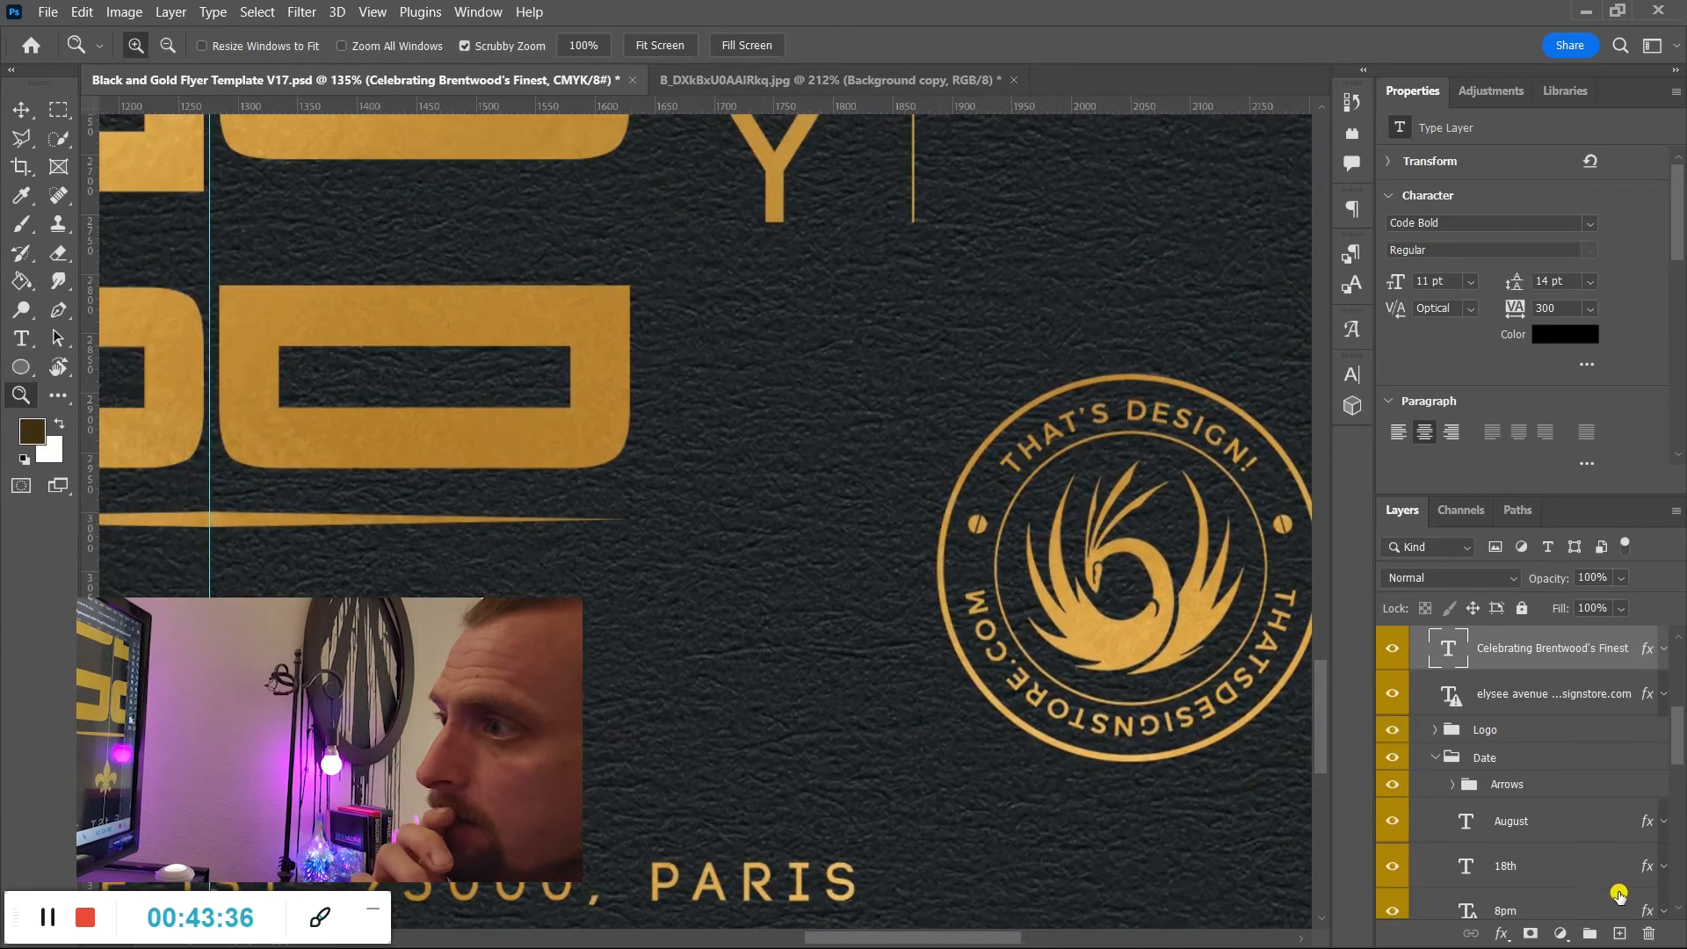
pyautogui.scroll(-10, 1618, 895)
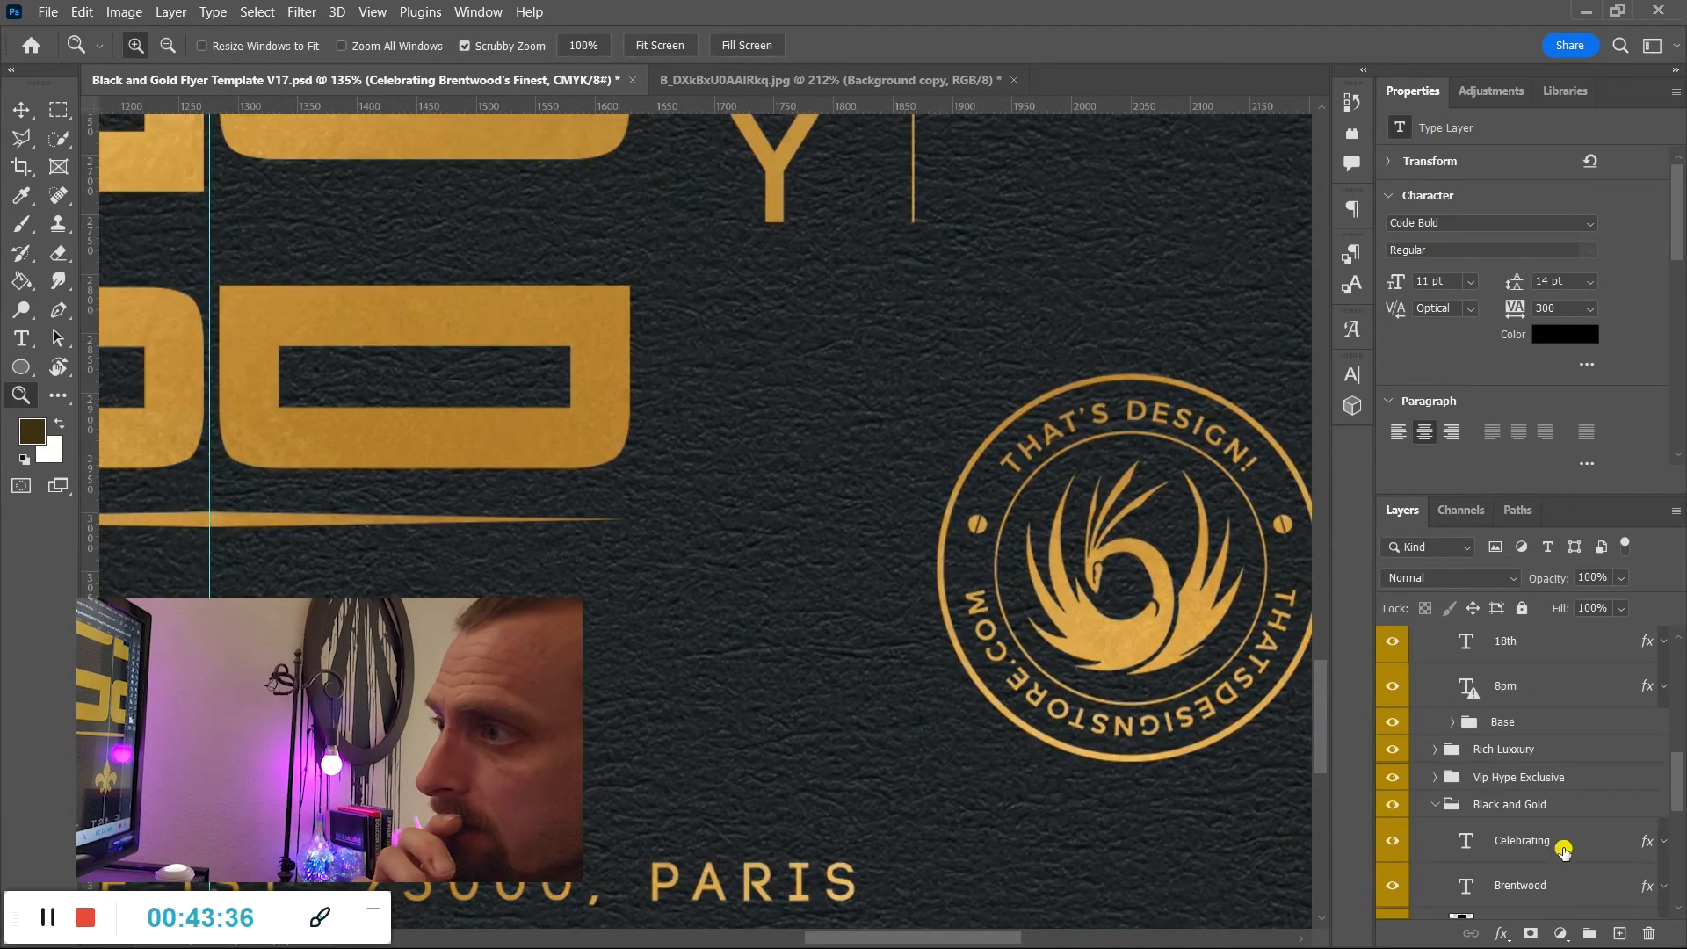
pyautogui.press('v')
pyautogui.click(1156, 645)
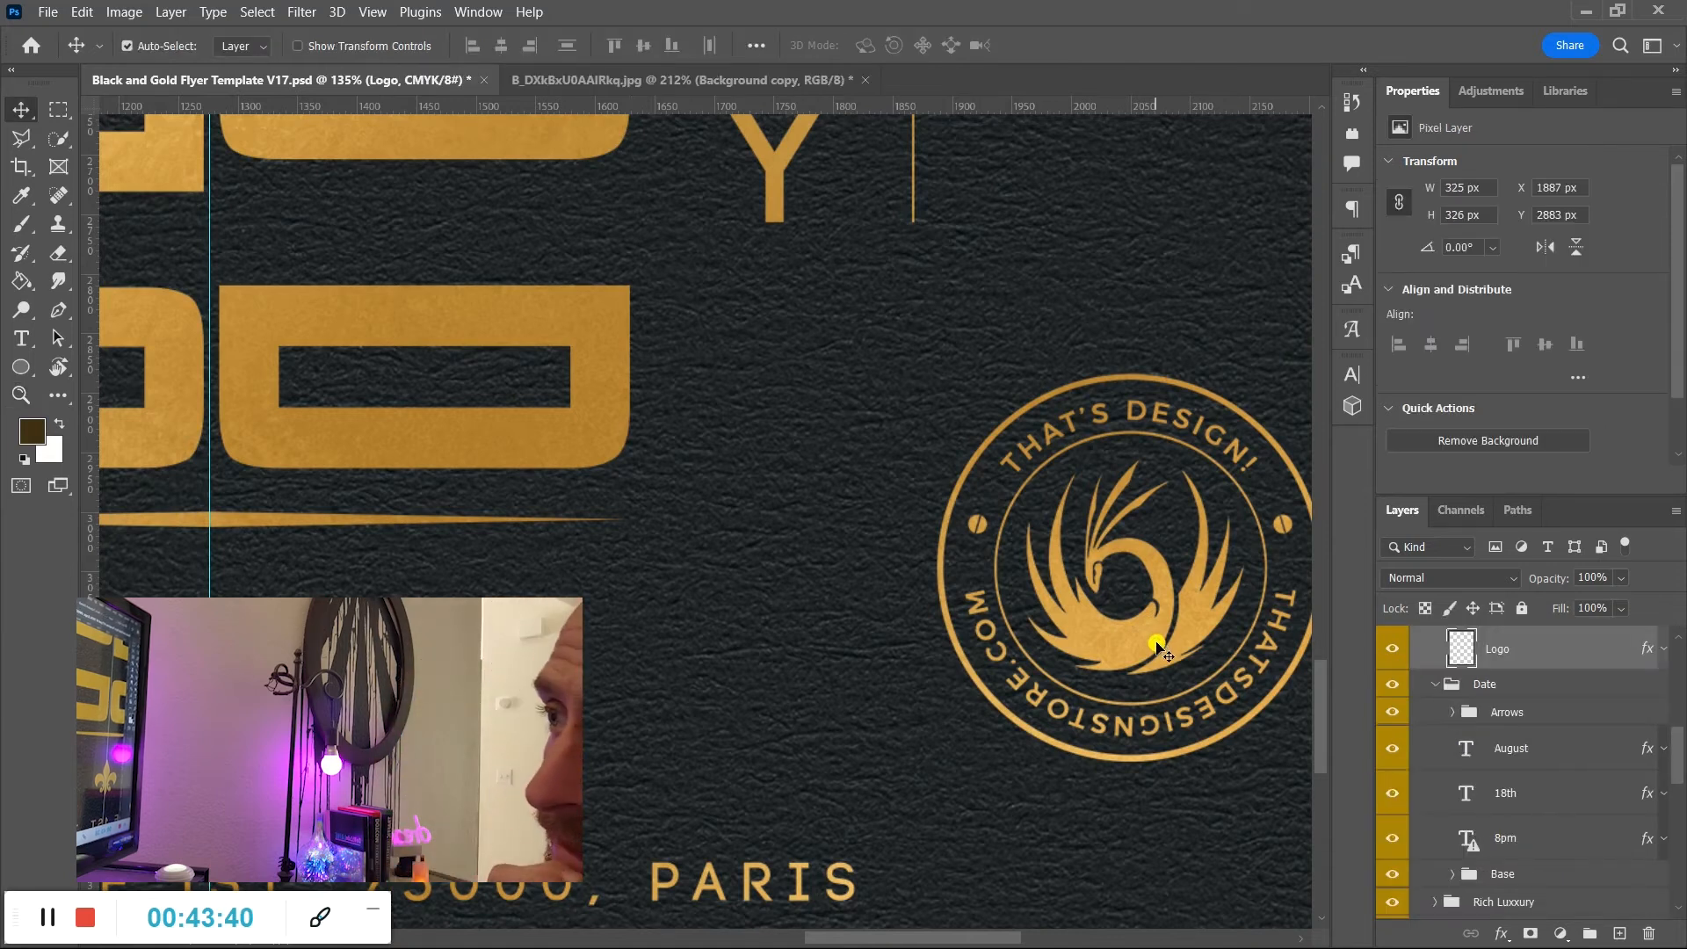
pyautogui.click(1394, 651)
pyautogui.click(1394, 651)
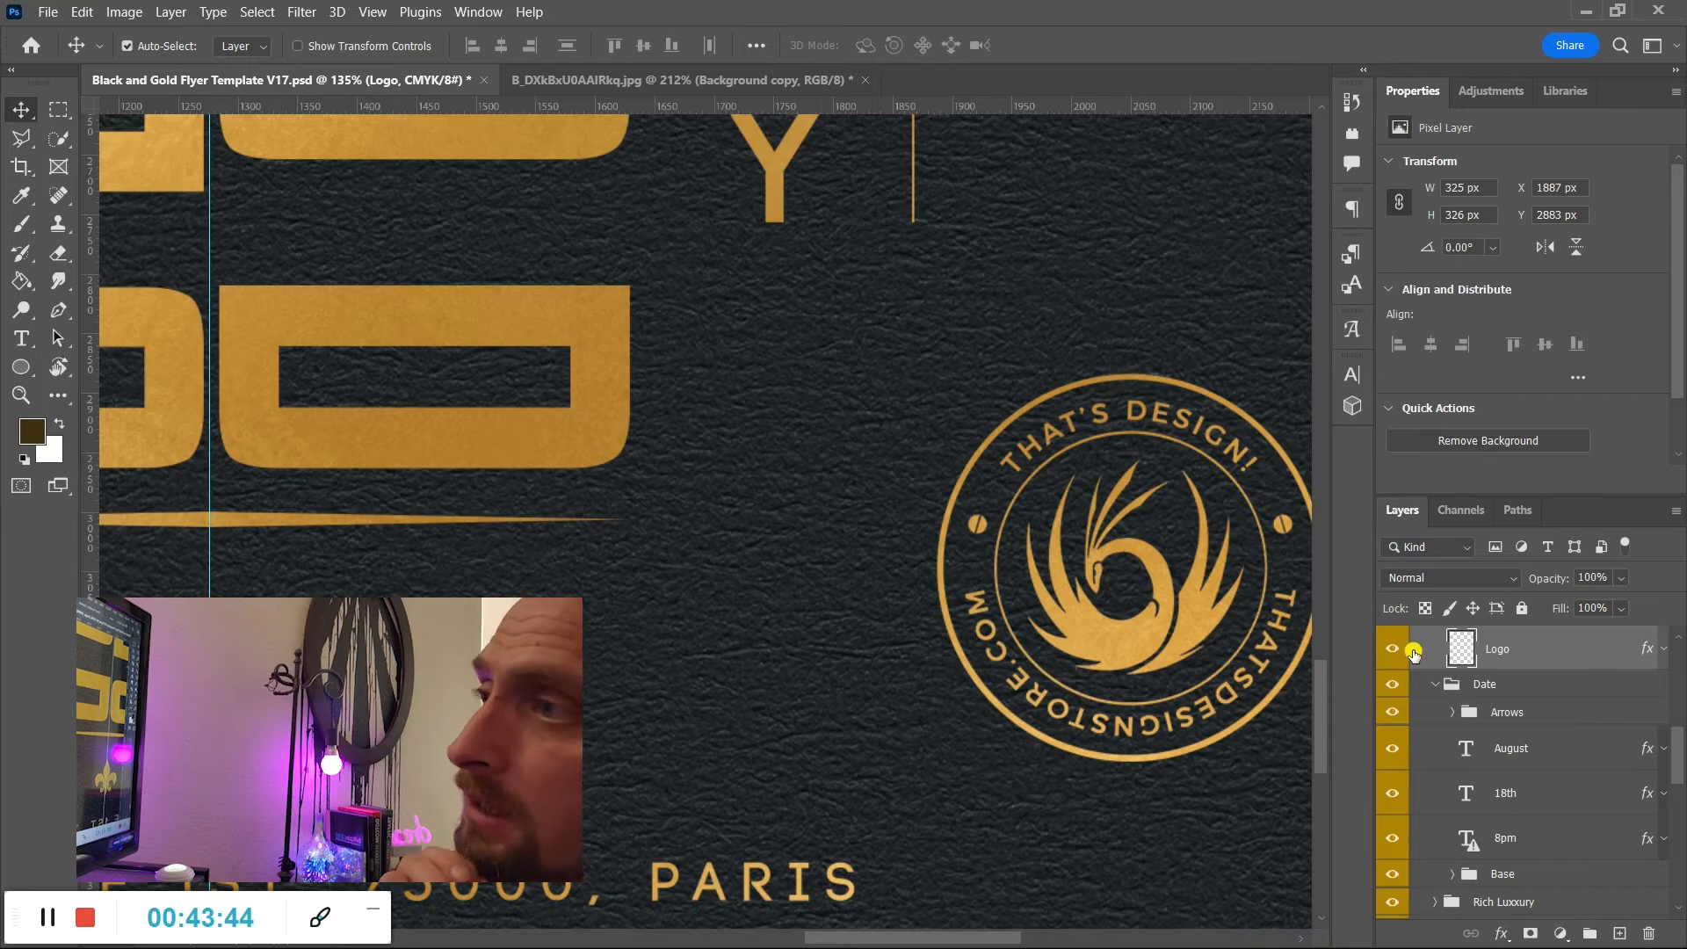
pyautogui.rightClick(1563, 655)
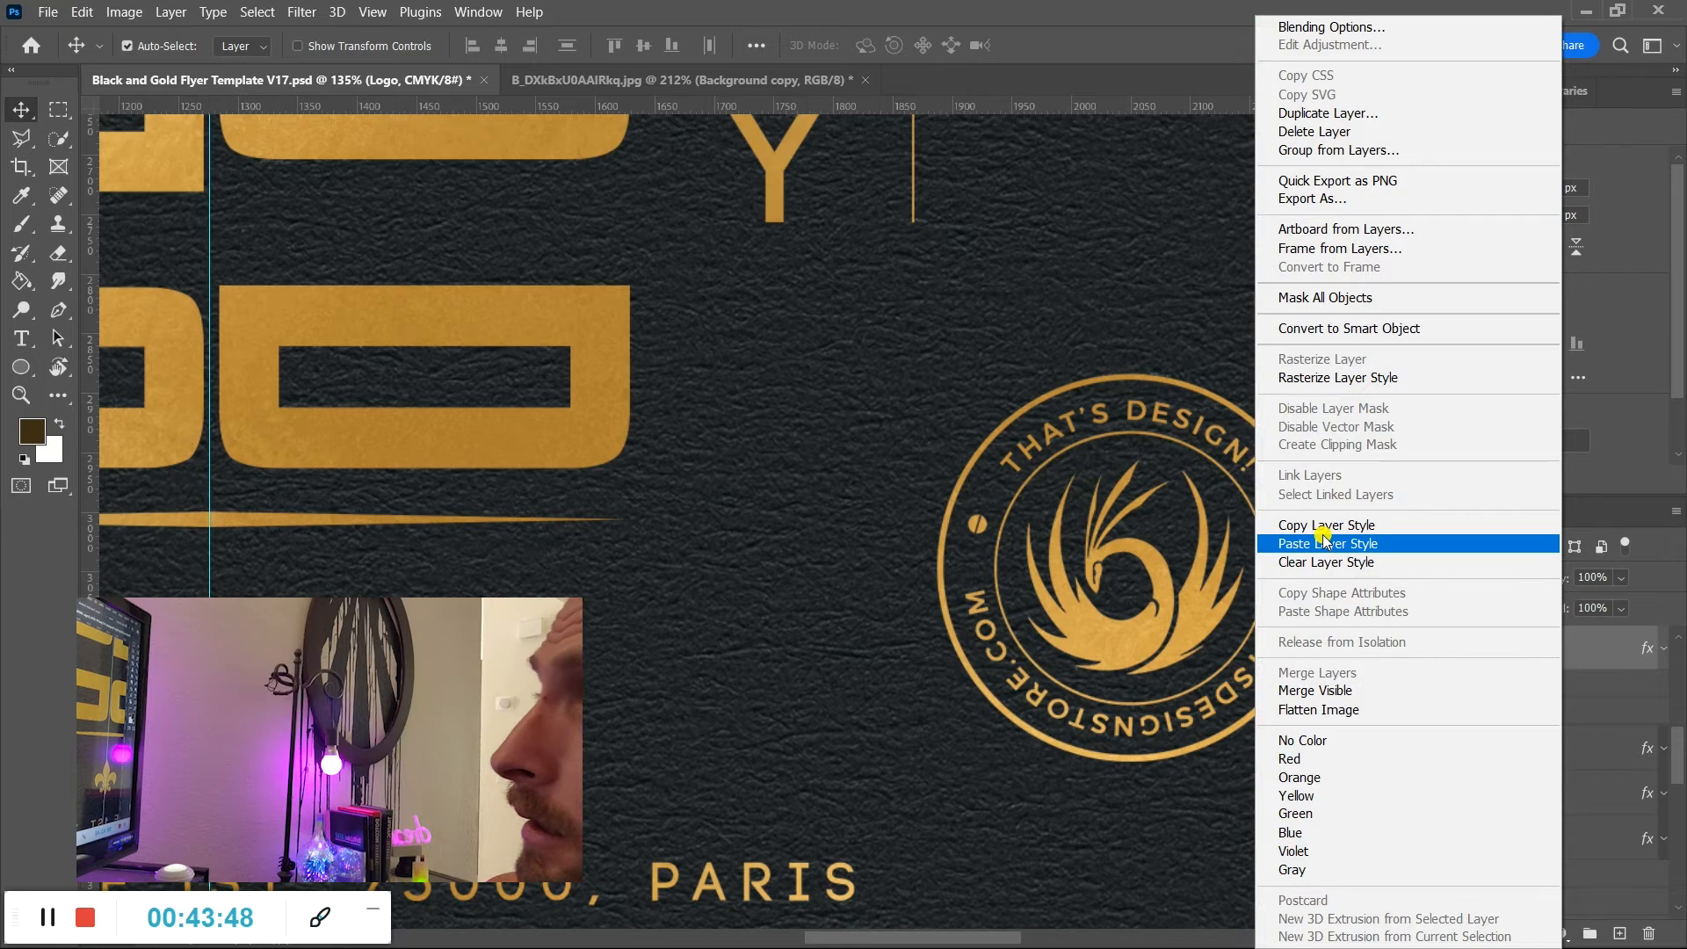
pyautogui.click(1113, 726)
pyautogui.click(1113, 729)
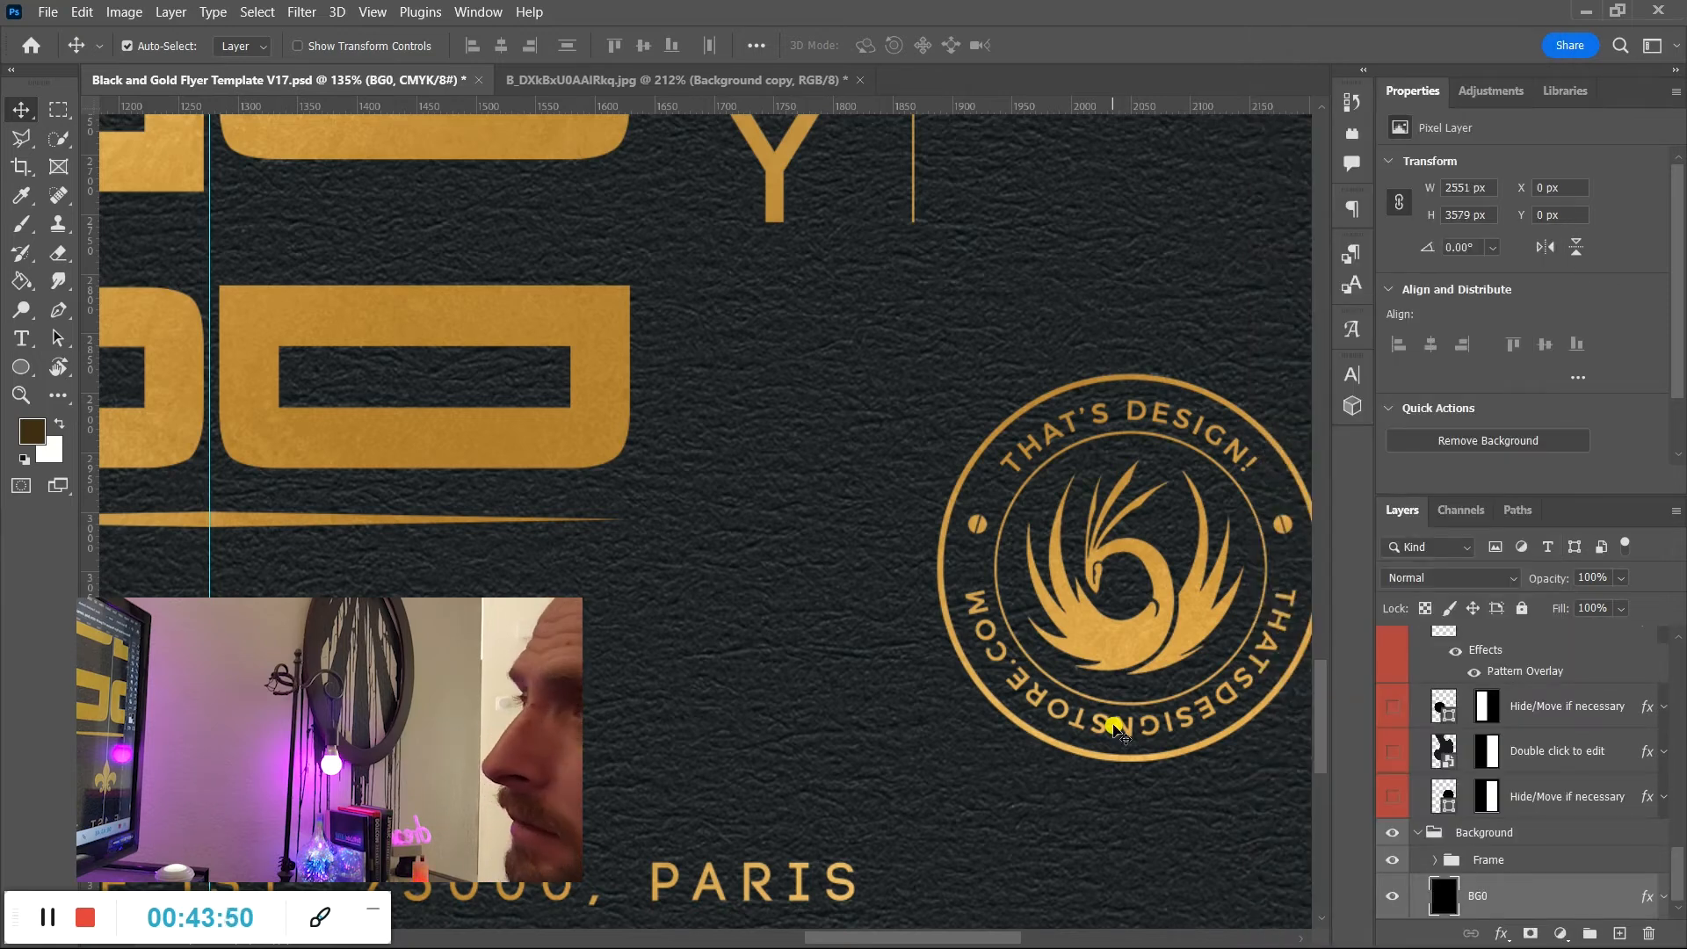
pyautogui.click(1120, 732)
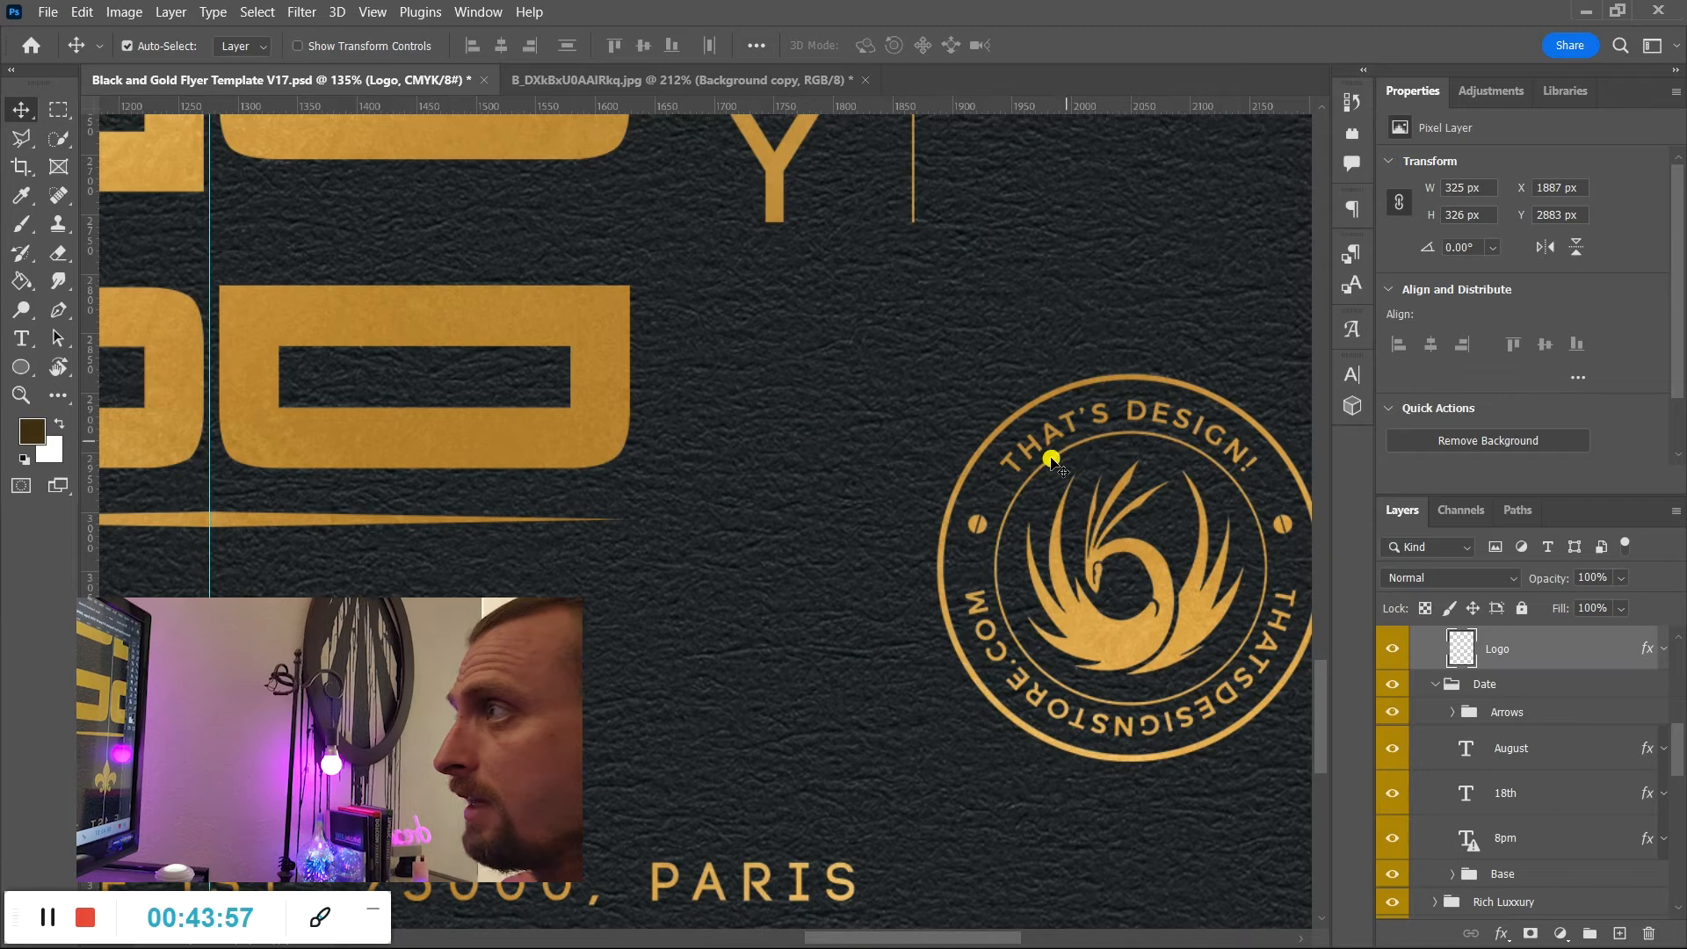
pyautogui.scroll(2, 1413, 756)
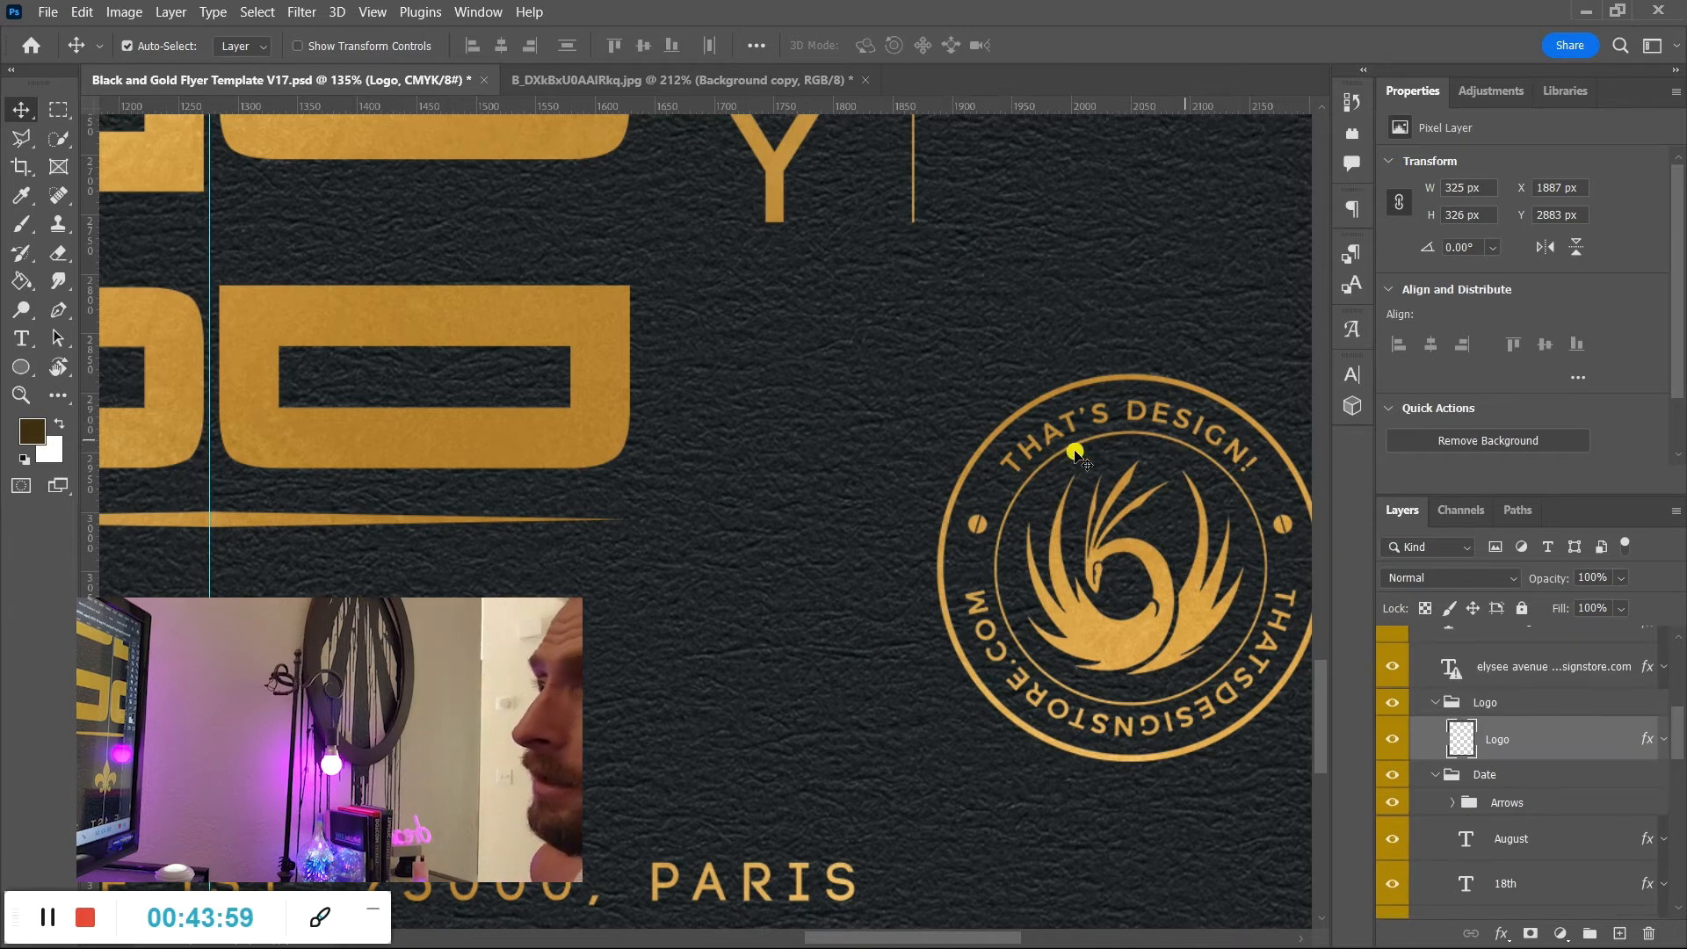
pyautogui.click(1394, 739)
pyautogui.click(1394, 739)
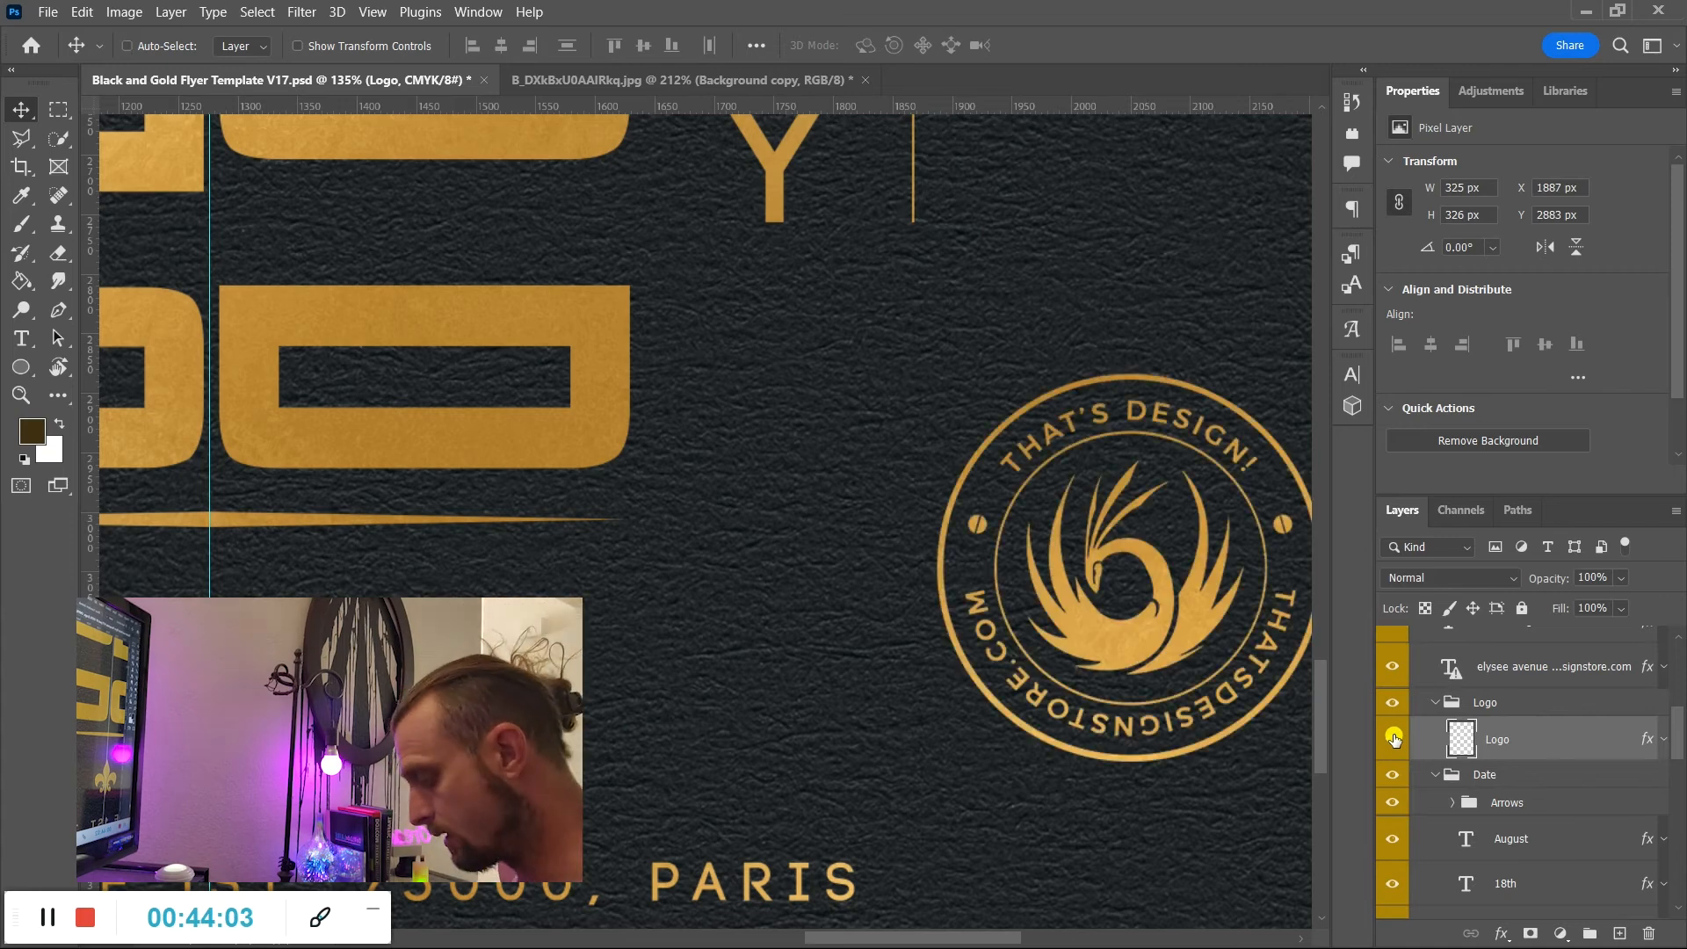
# Open Brentwood-Chamber-of-Commerce_BW.png and copy its logo layer into the flyer's Logo group.
pyautogui.hotkey('ctrl', 'o')
pyautogui.scroll(-3, 1008, 400)
pyautogui.doubleClick(379, 390)
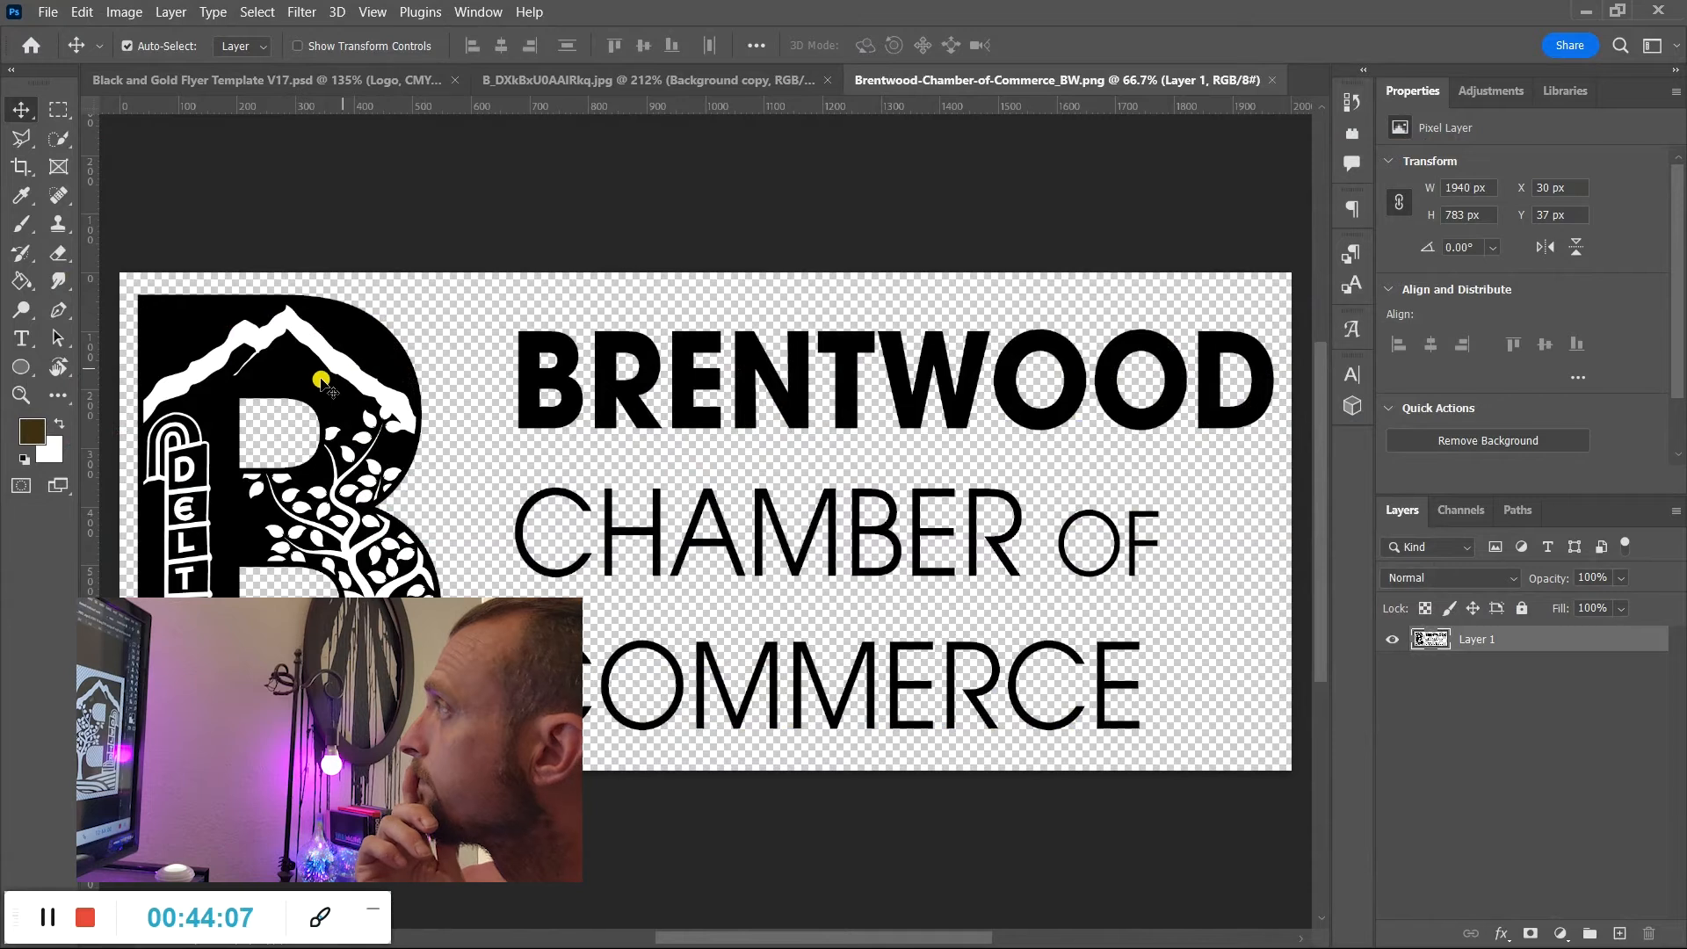
pyautogui.moveTo(321, 380); pyautogui.dragTo(721, 478)
pyautogui.moveTo(1046, 545); pyautogui.dragTo(1048, 563)
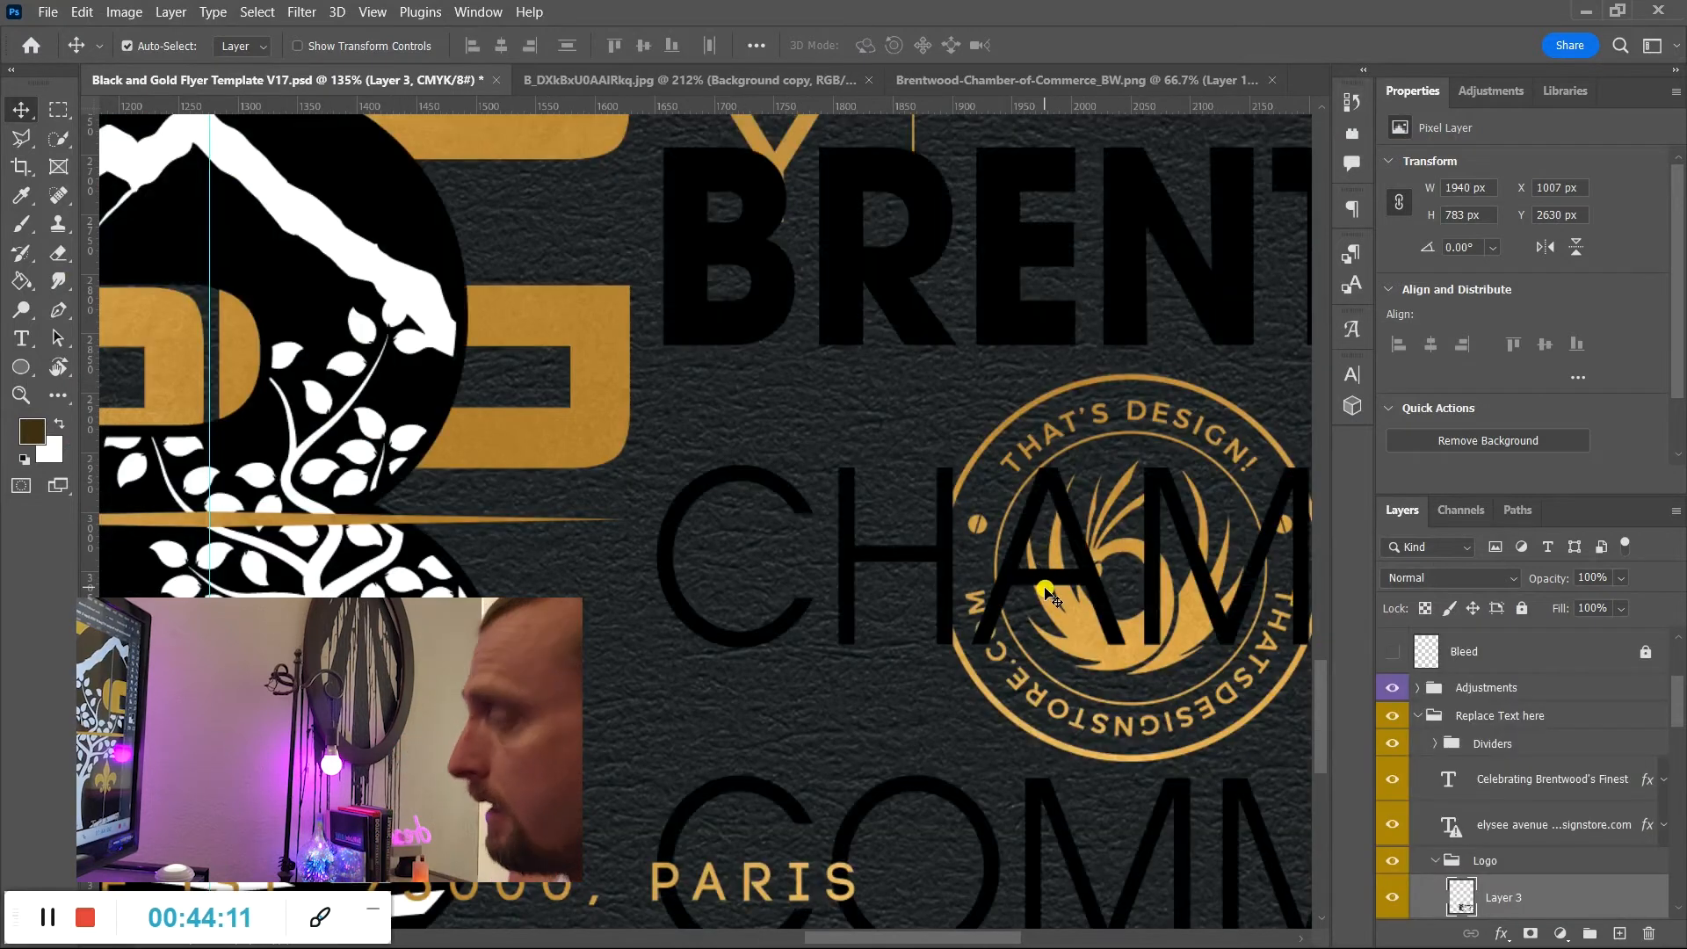
# Scale the chamber logo to 17% and move it onto the empty background beside the round logo.
pyautogui.hotkey('ctrl', 't')
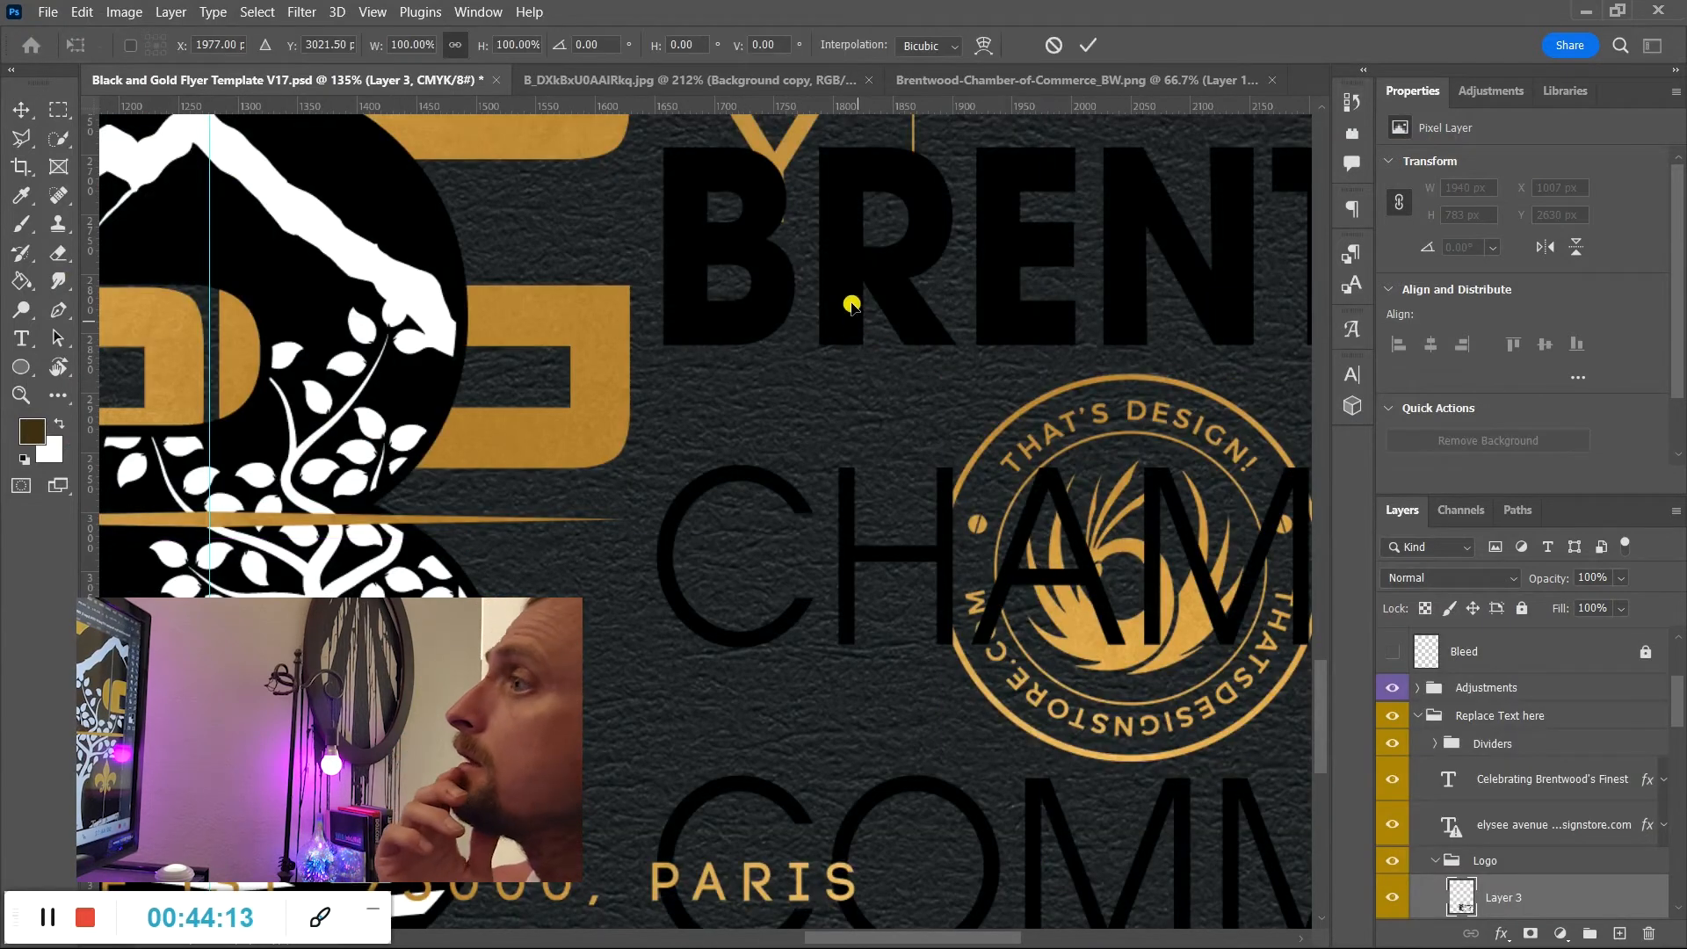
pyautogui.moveTo(477, 46); pyautogui.dragTo(388, 70)
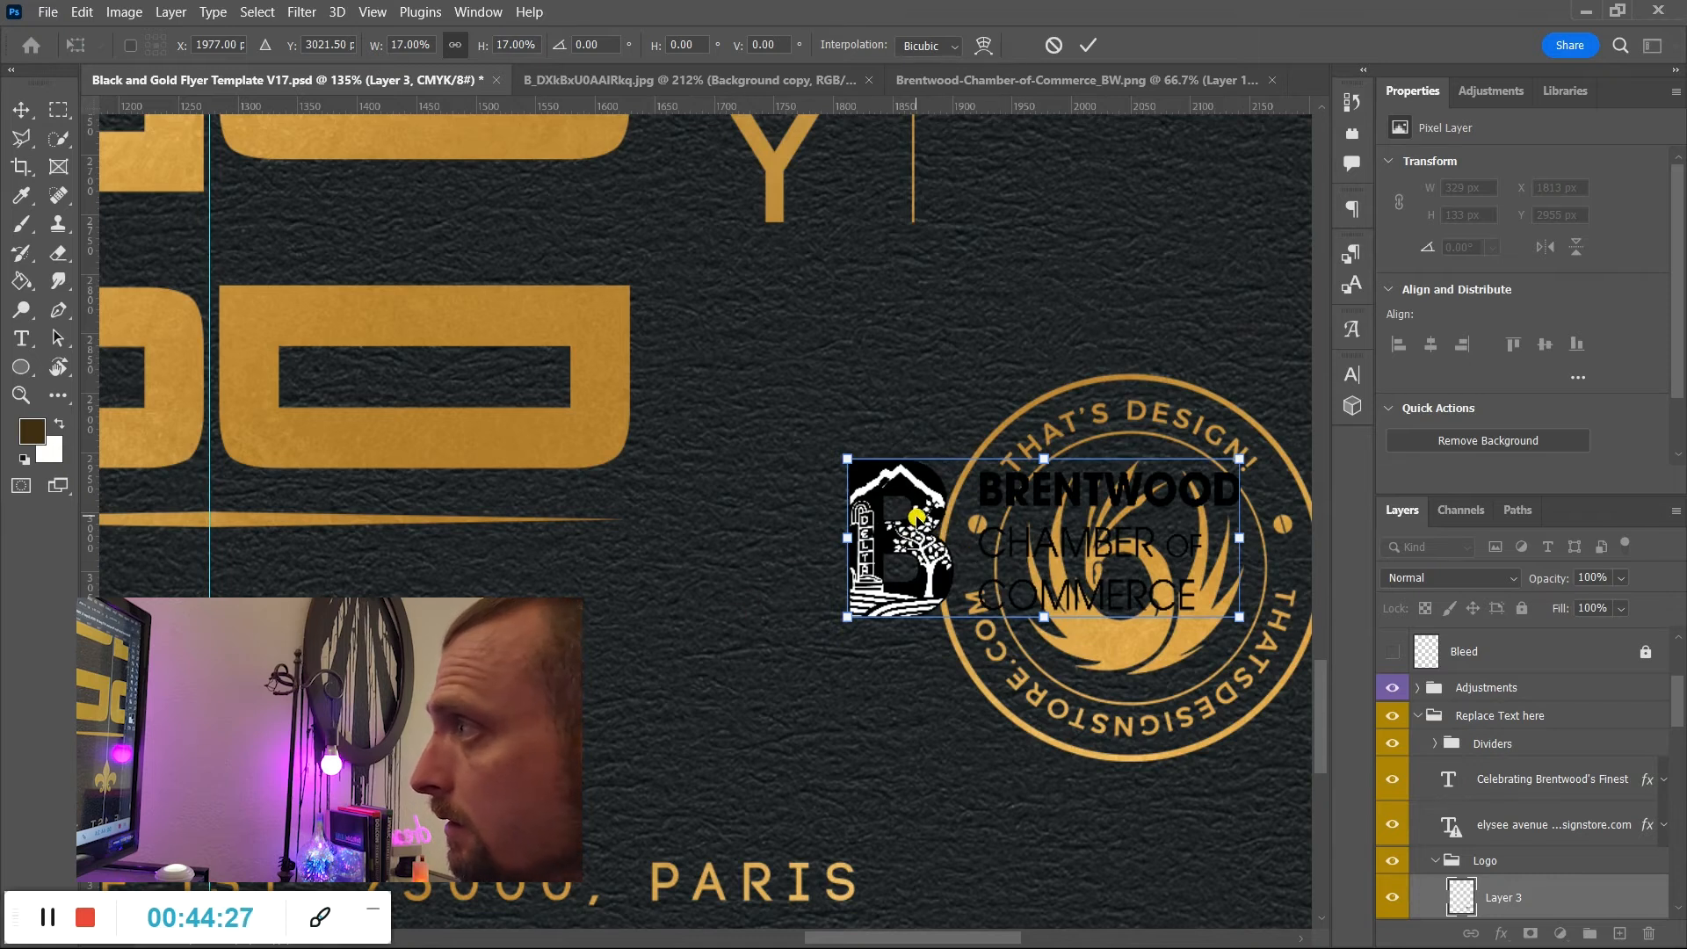
pyautogui.moveTo(920, 538); pyautogui.dragTo(568, 691)
pyautogui.press('Return')
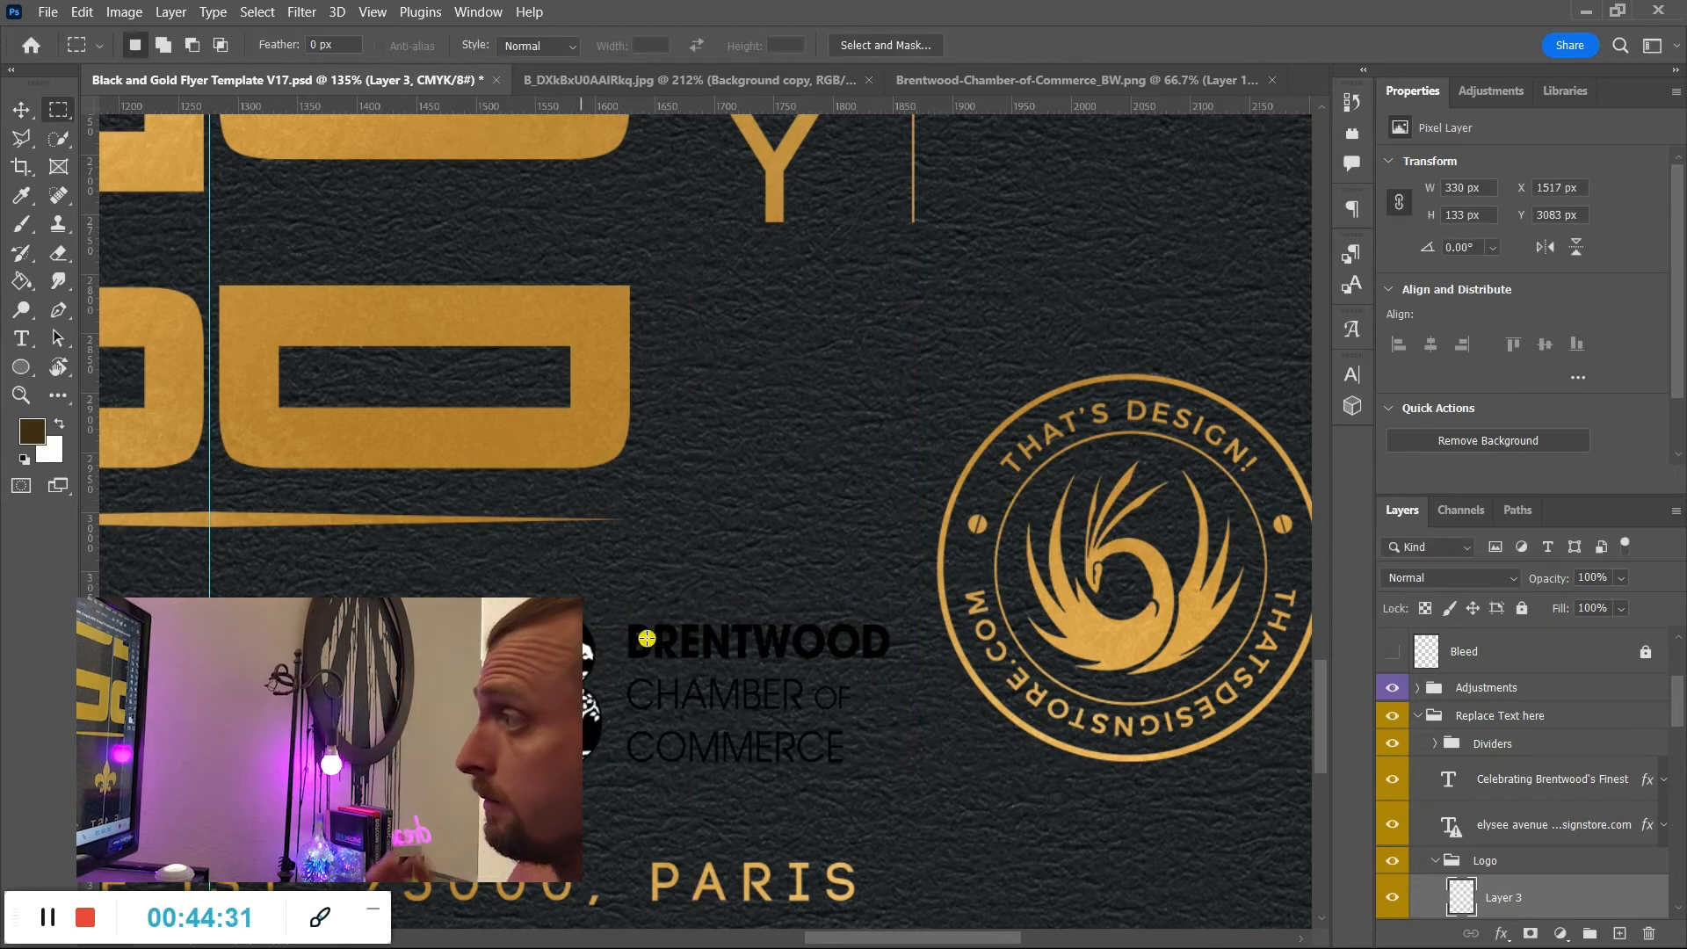
# Delete the BRENTWOOD CHAMBER OF COMMERCE wordmark from the placed logo, keeping only the B emblem.
pyautogui.moveTo(611, 594); pyautogui.dragTo(905, 783)
pyautogui.press('Delete')
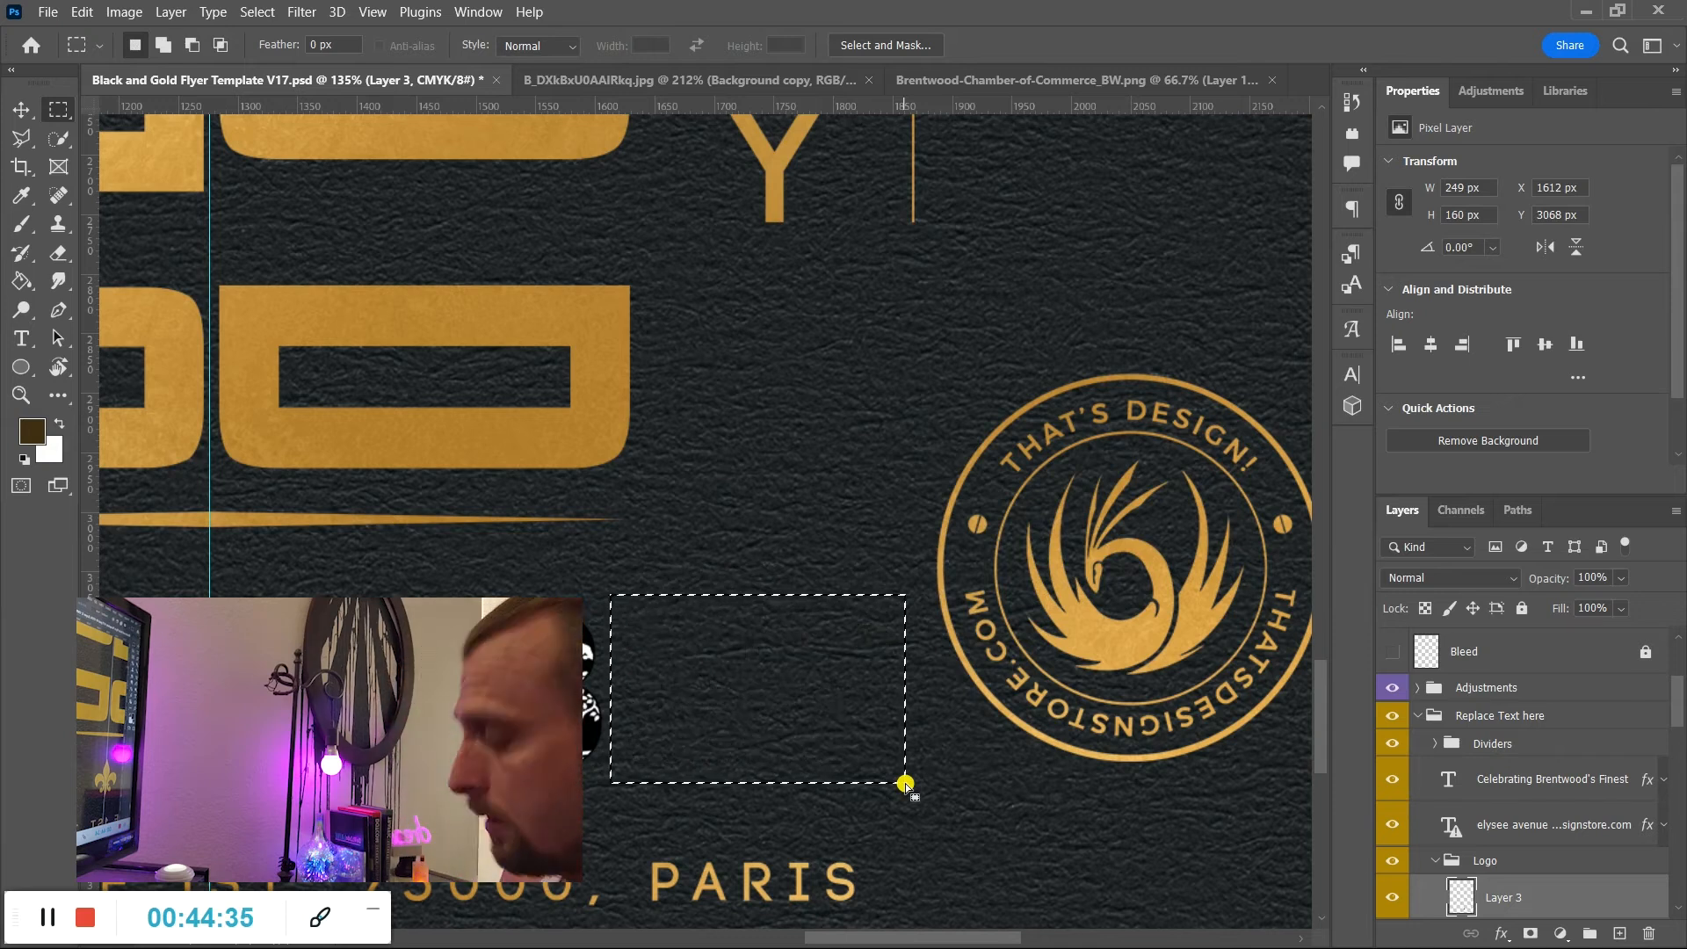
pyautogui.hotkey('ctrl', 'd')
# Place the B emblem over the phoenix inside the round logo and scale it to 133.27%.
pyautogui.press('v')
pyautogui.moveTo(584, 694); pyautogui.dragTo(1163, 569)
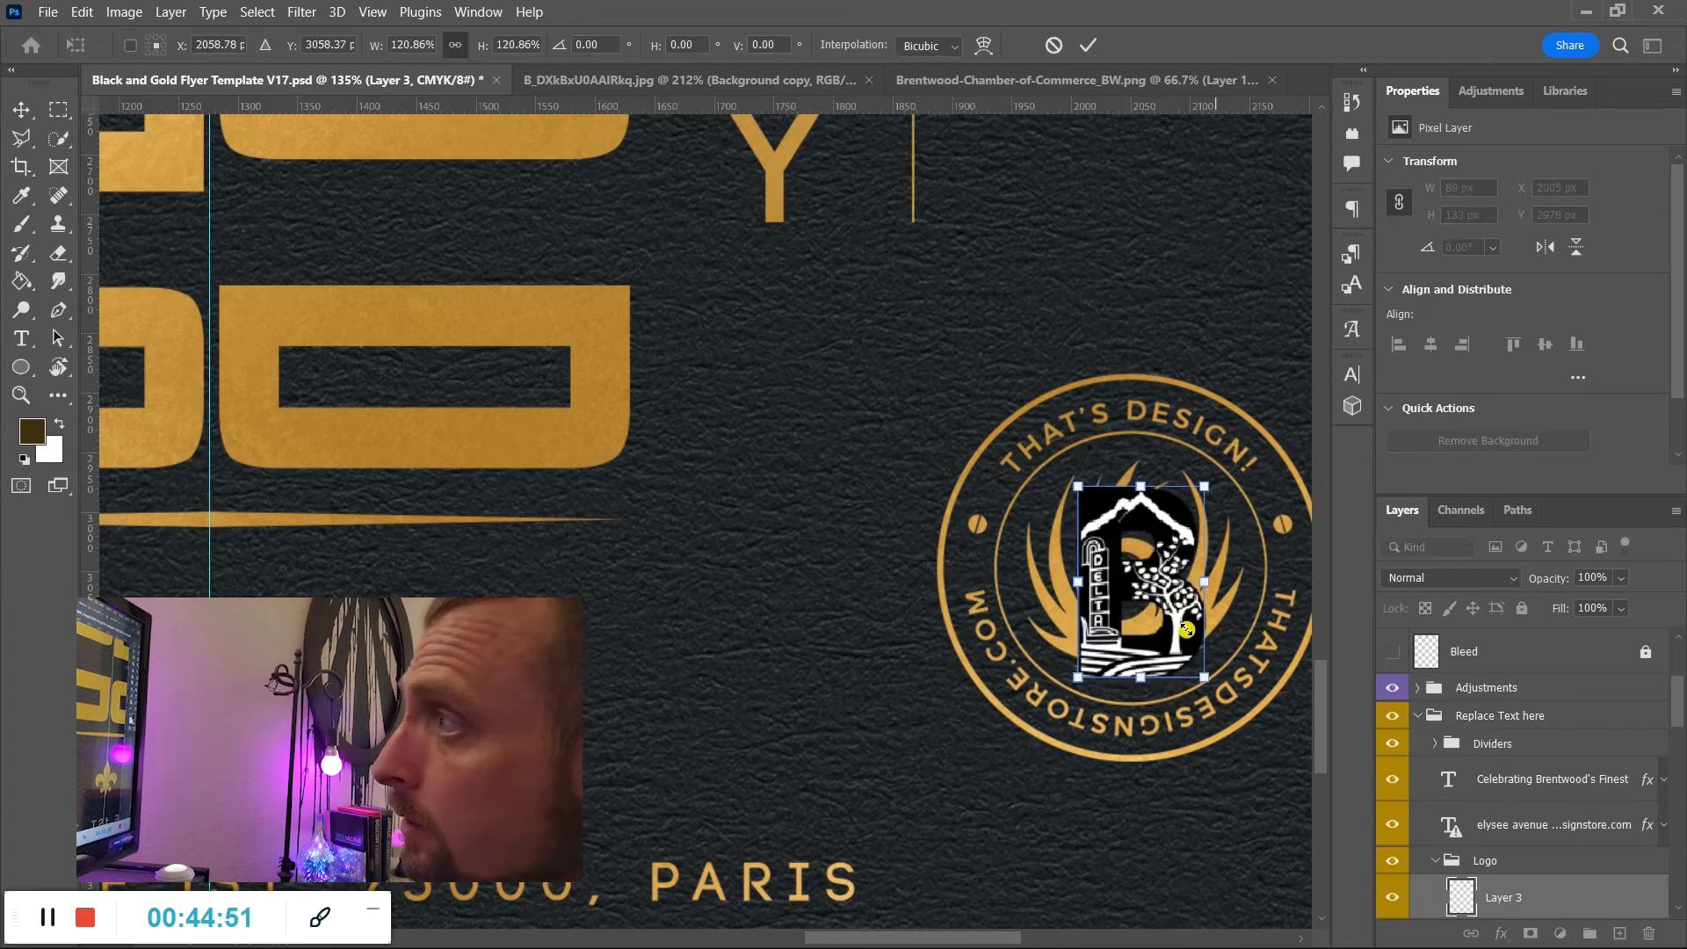
pyautogui.moveTo(1165, 607)
pyautogui.mouseDown()
pyautogui.moveTo(1146, 606)
pyautogui.moveTo(1142, 569)
pyautogui.moveTo(1154, 579)
pyautogui.mouseUp()
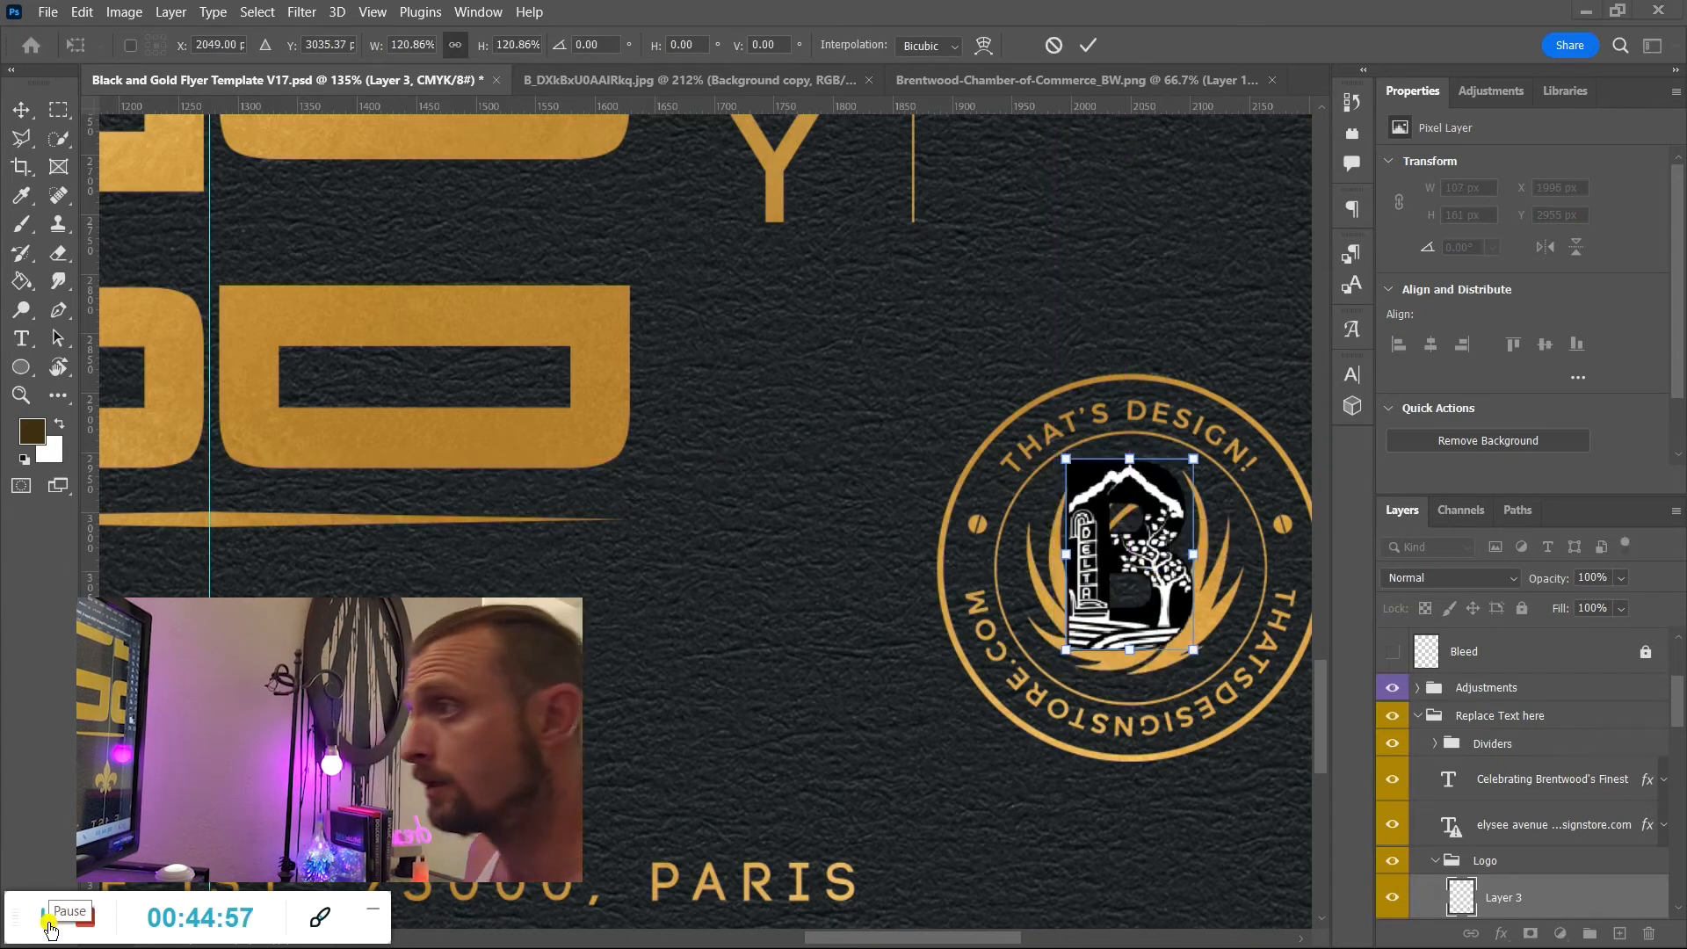
pyautogui.click(50, 929)
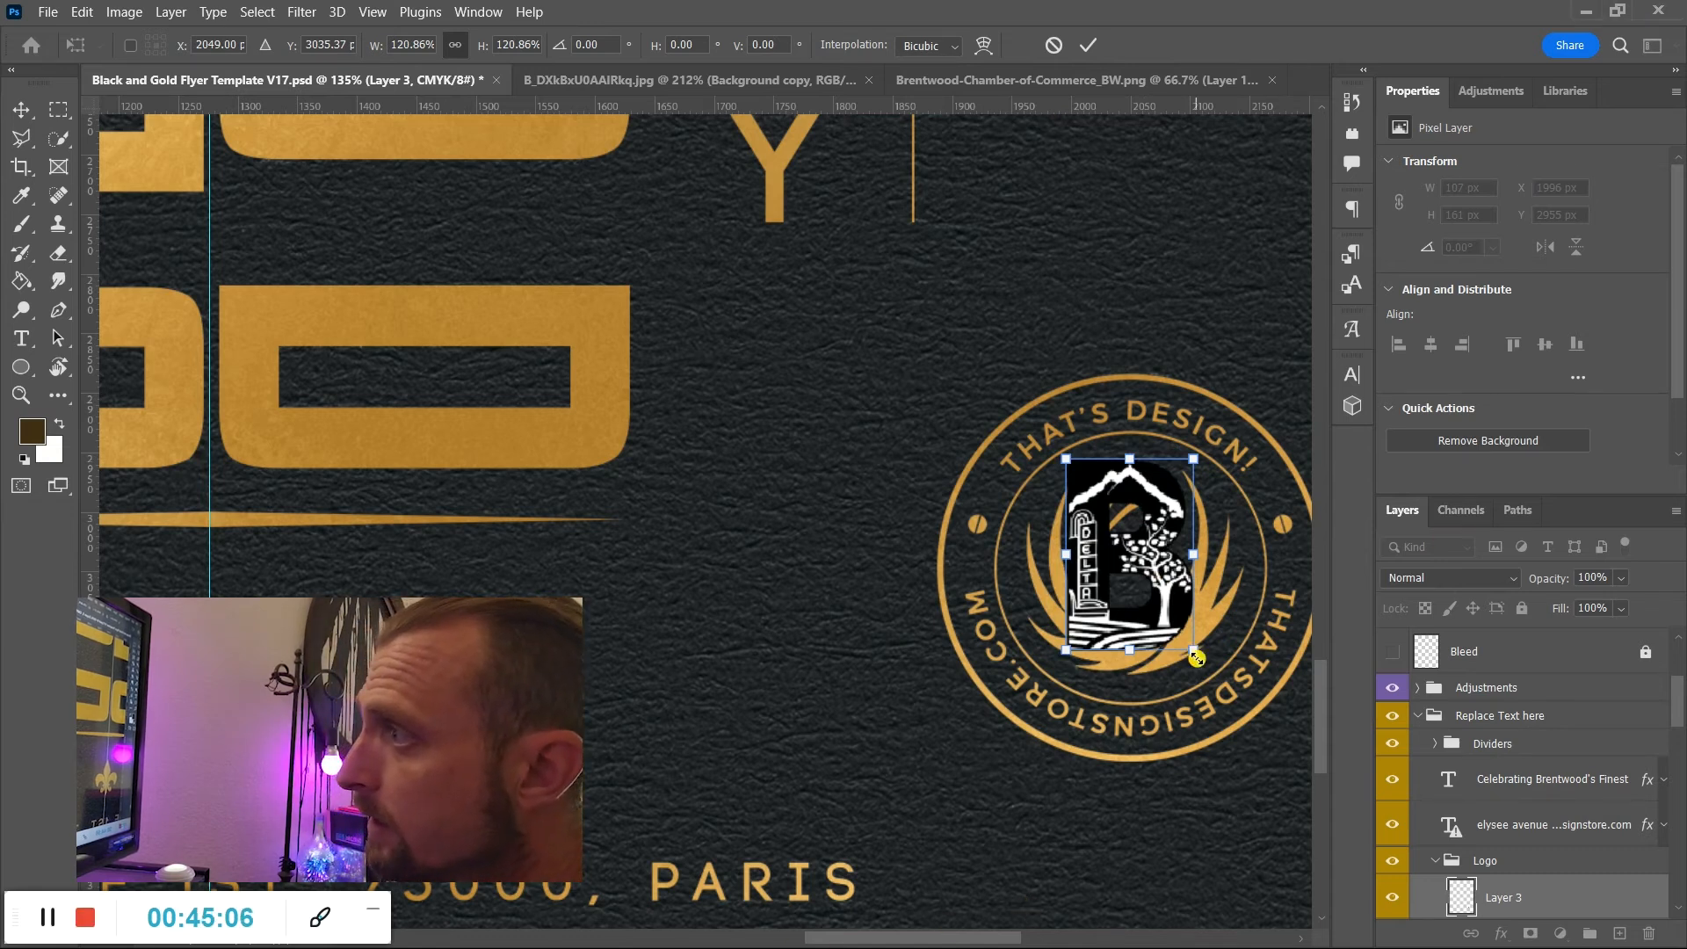
pyautogui.moveTo(1199, 655); pyautogui.dragTo(1158, 642)
pyautogui.press('Right')
pyautogui.press('Right')
pyautogui.press('Right')
pyautogui.press('Right')
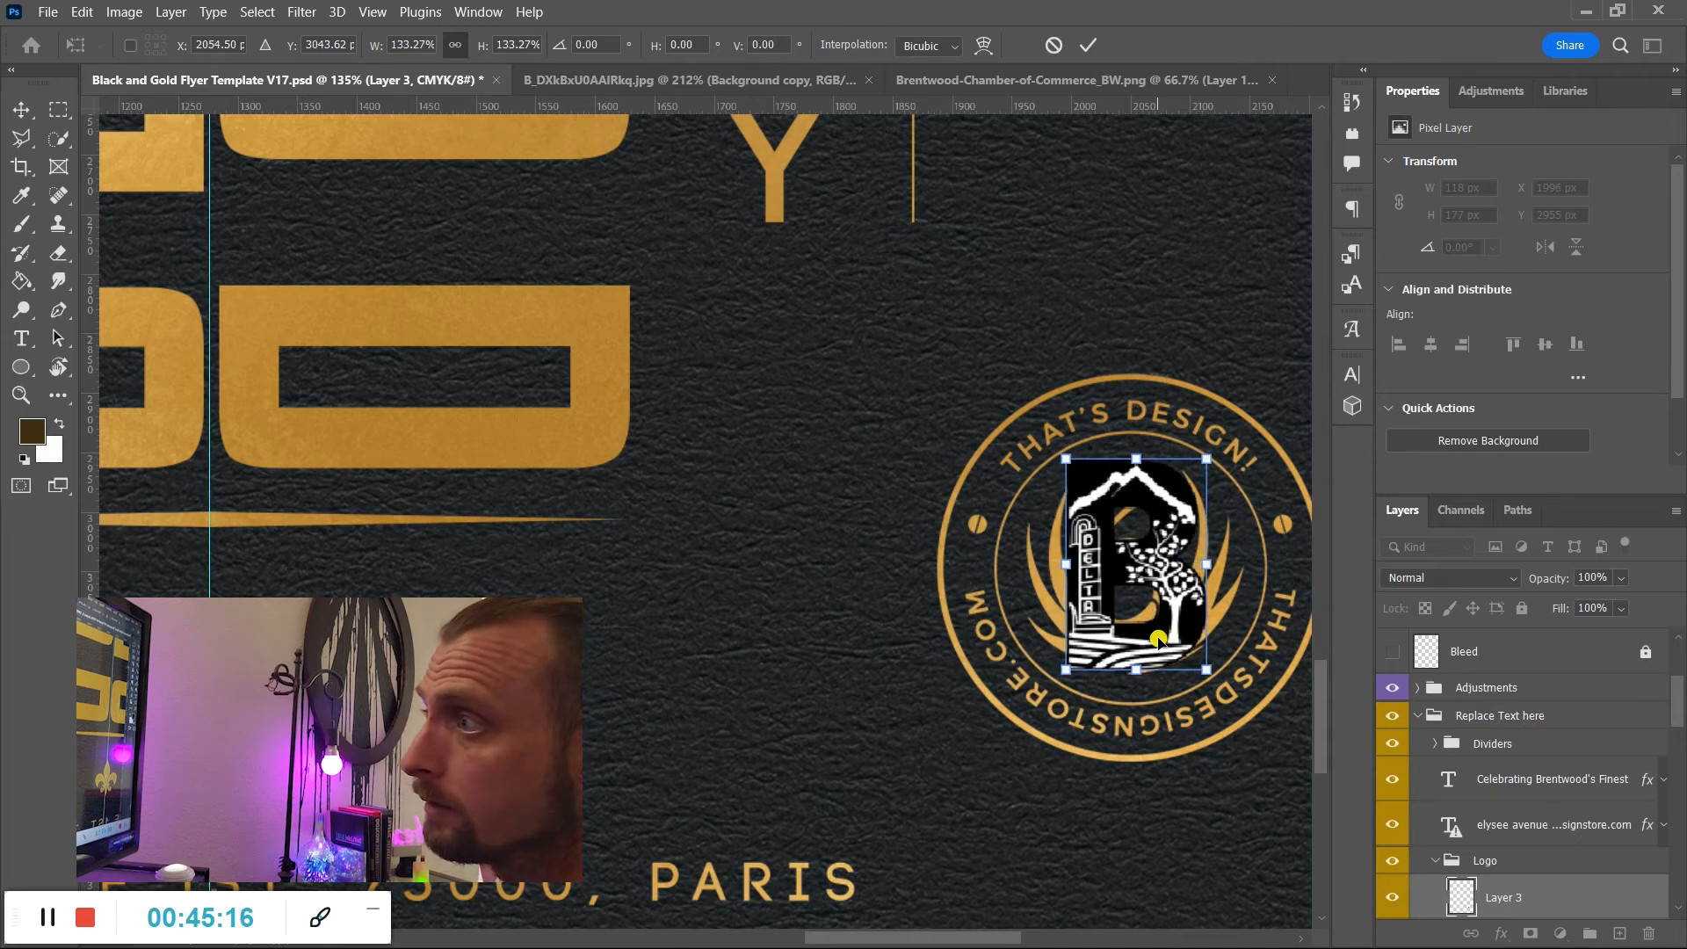
pyautogui.press('Return')
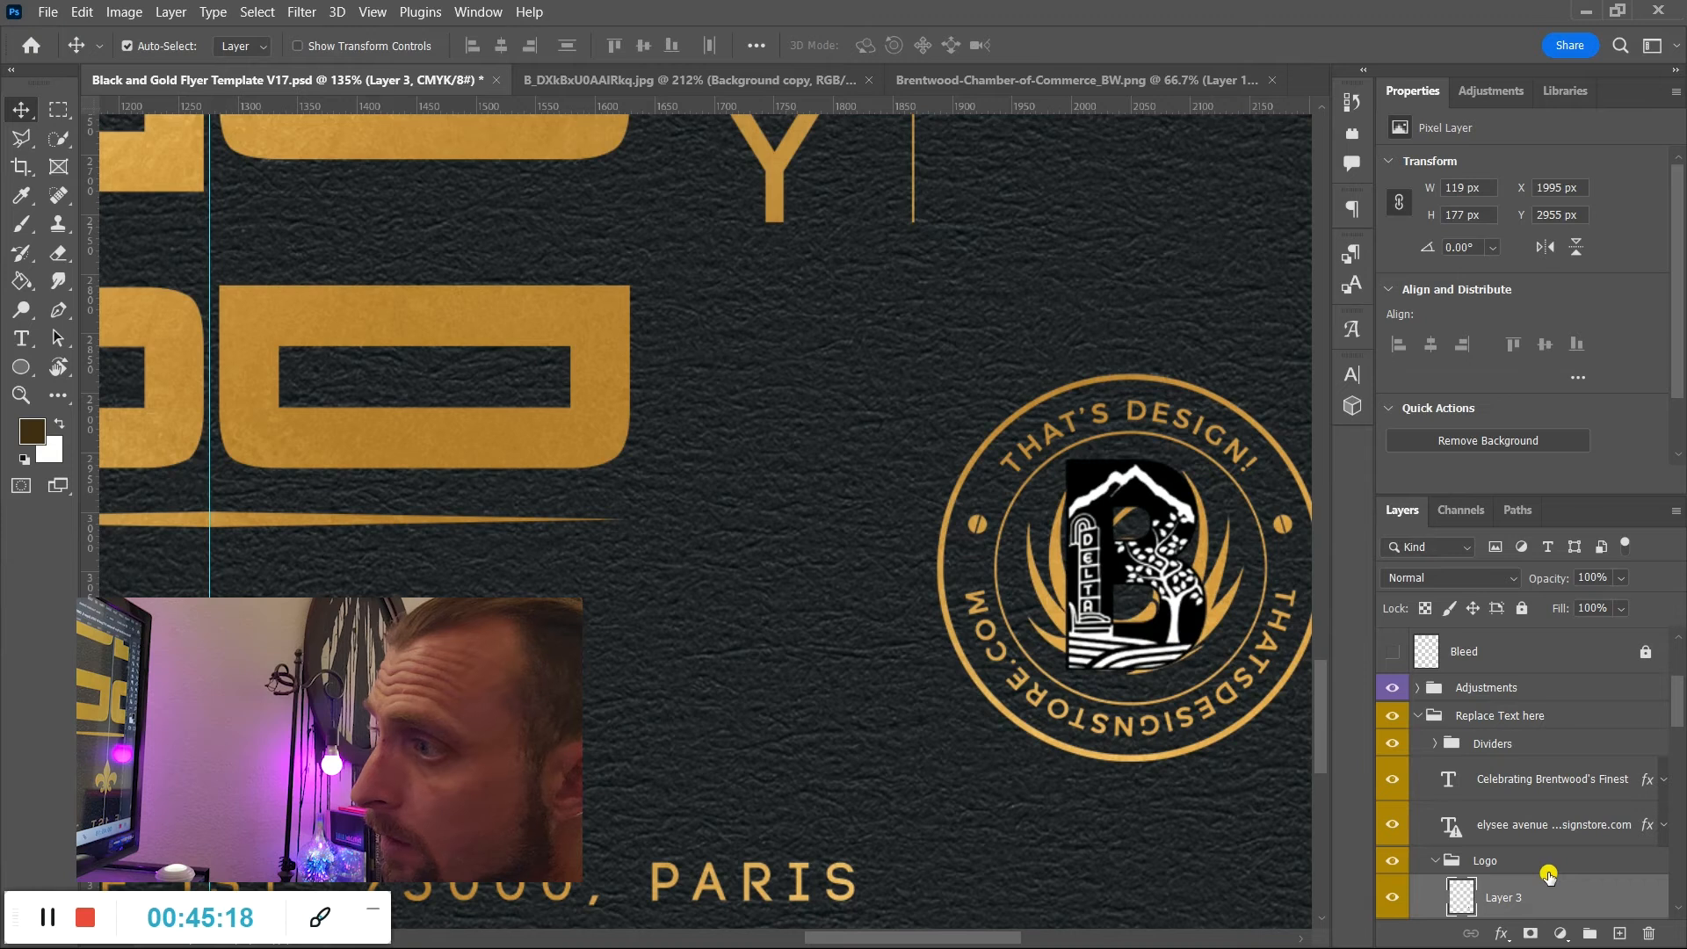
# Hide the Layer 3 emblem and erase the phoenix from inside the round logo on the Logo layer.
pyautogui.scroll(-1, 1391, 900)
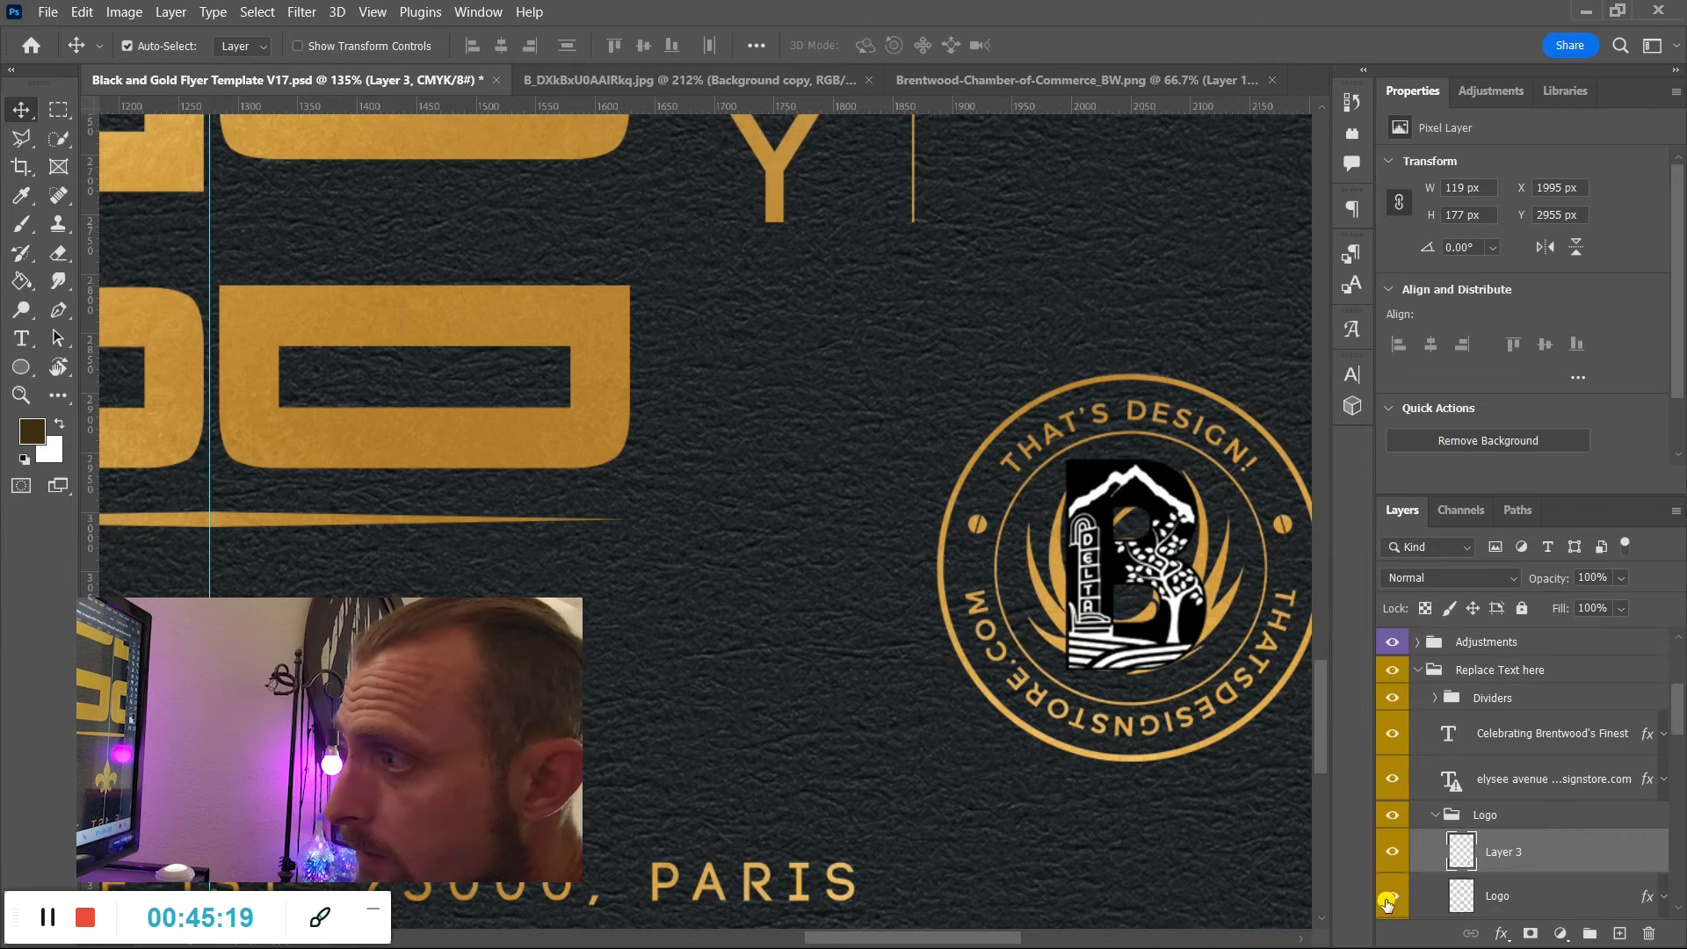
pyautogui.click(1390, 852)
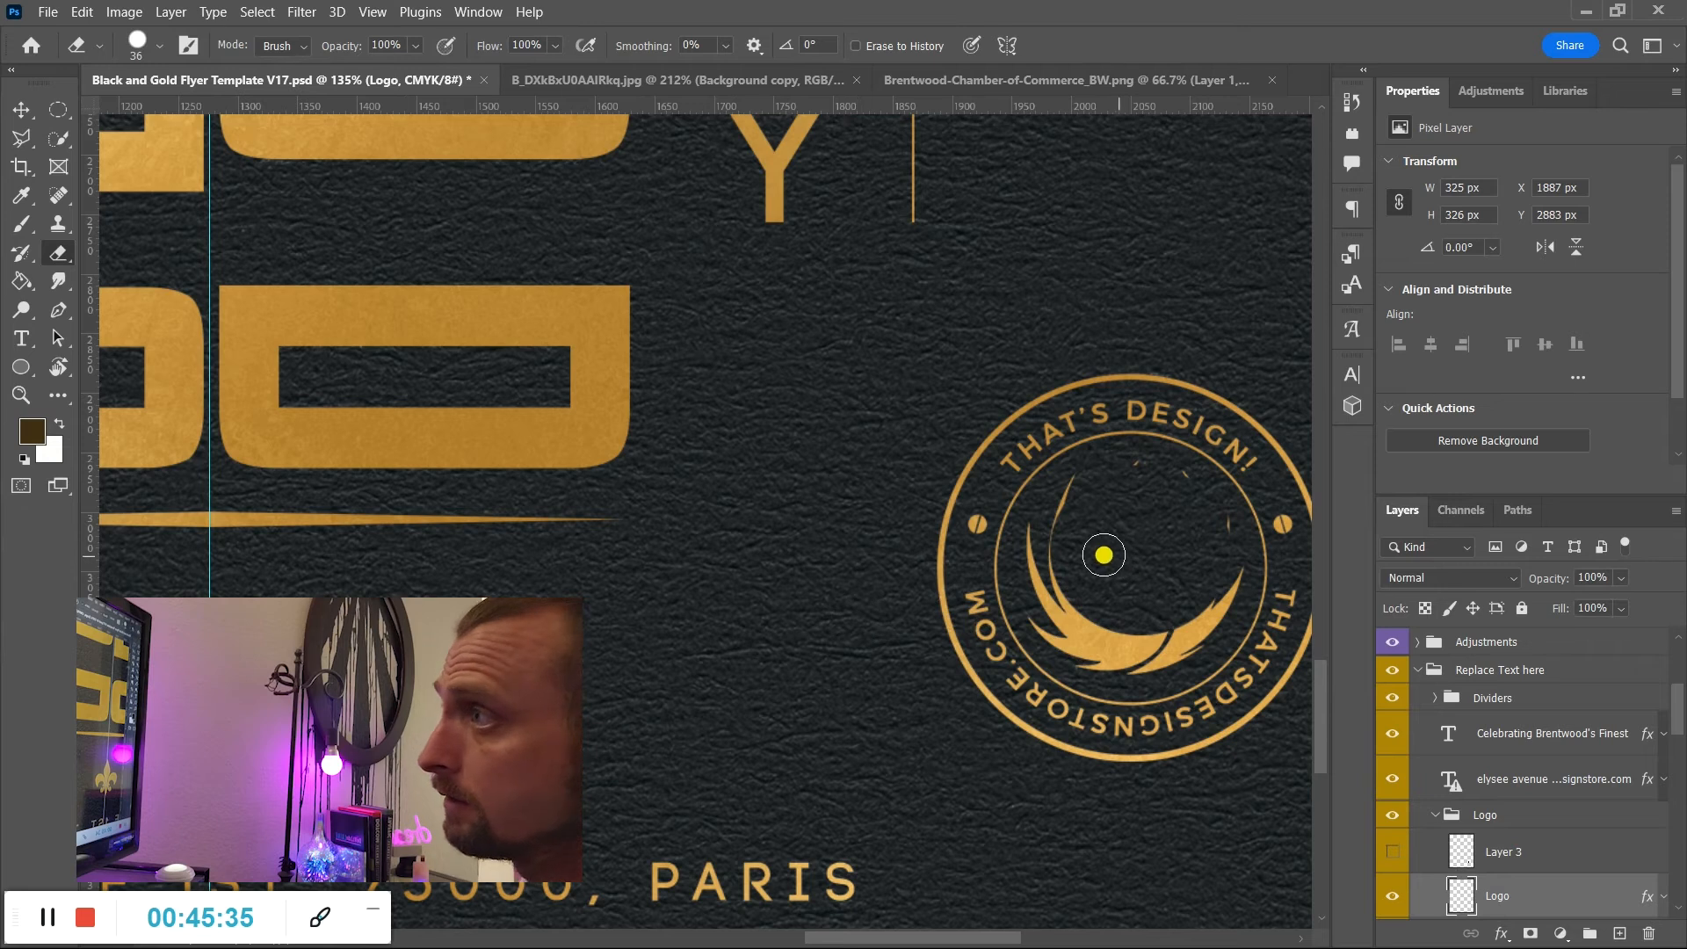
pyautogui.moveTo(1104, 554)
pyautogui.mouseDown()
pyautogui.moveTo(1083, 490)
pyautogui.moveTo(1168, 477)
pyautogui.moveTo(1232, 546)
pyautogui.moveTo(1235, 586)
pyautogui.moveTo(1190, 633)
pyautogui.moveTo(1132, 655)
pyautogui.moveTo(1161, 654)
pyautogui.moveTo(1103, 661)
pyautogui.moveTo(1060, 640)
pyautogui.moveTo(1037, 597)
pyautogui.moveTo(1040, 524)
pyautogui.moveTo(1067, 504)
pyautogui.moveTo(1101, 527)
pyautogui.moveTo(1119, 594)
pyautogui.moveTo(1073, 589)
pyautogui.moveTo(1128, 624)
pyautogui.mouseUp()
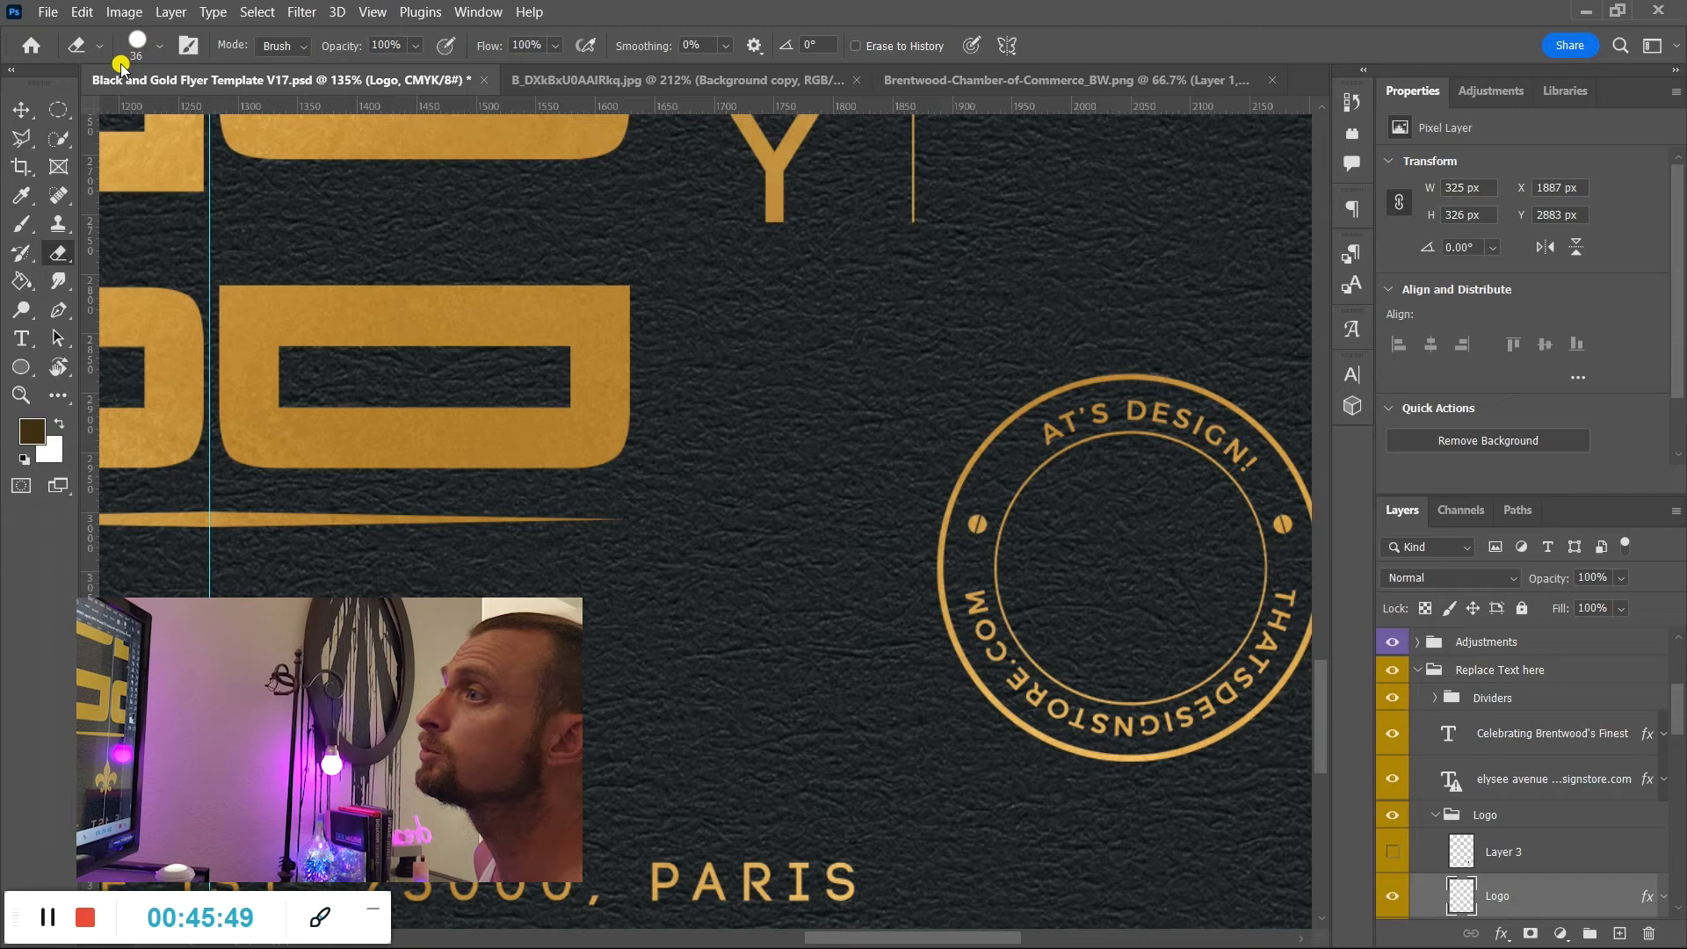
# Outline and delete the remaining "AT'S DESIGN!" lettering from the upper part of the round logo's ring, and clear the selection.
pyautogui.click(21, 138)
pyautogui.click(1041, 454)
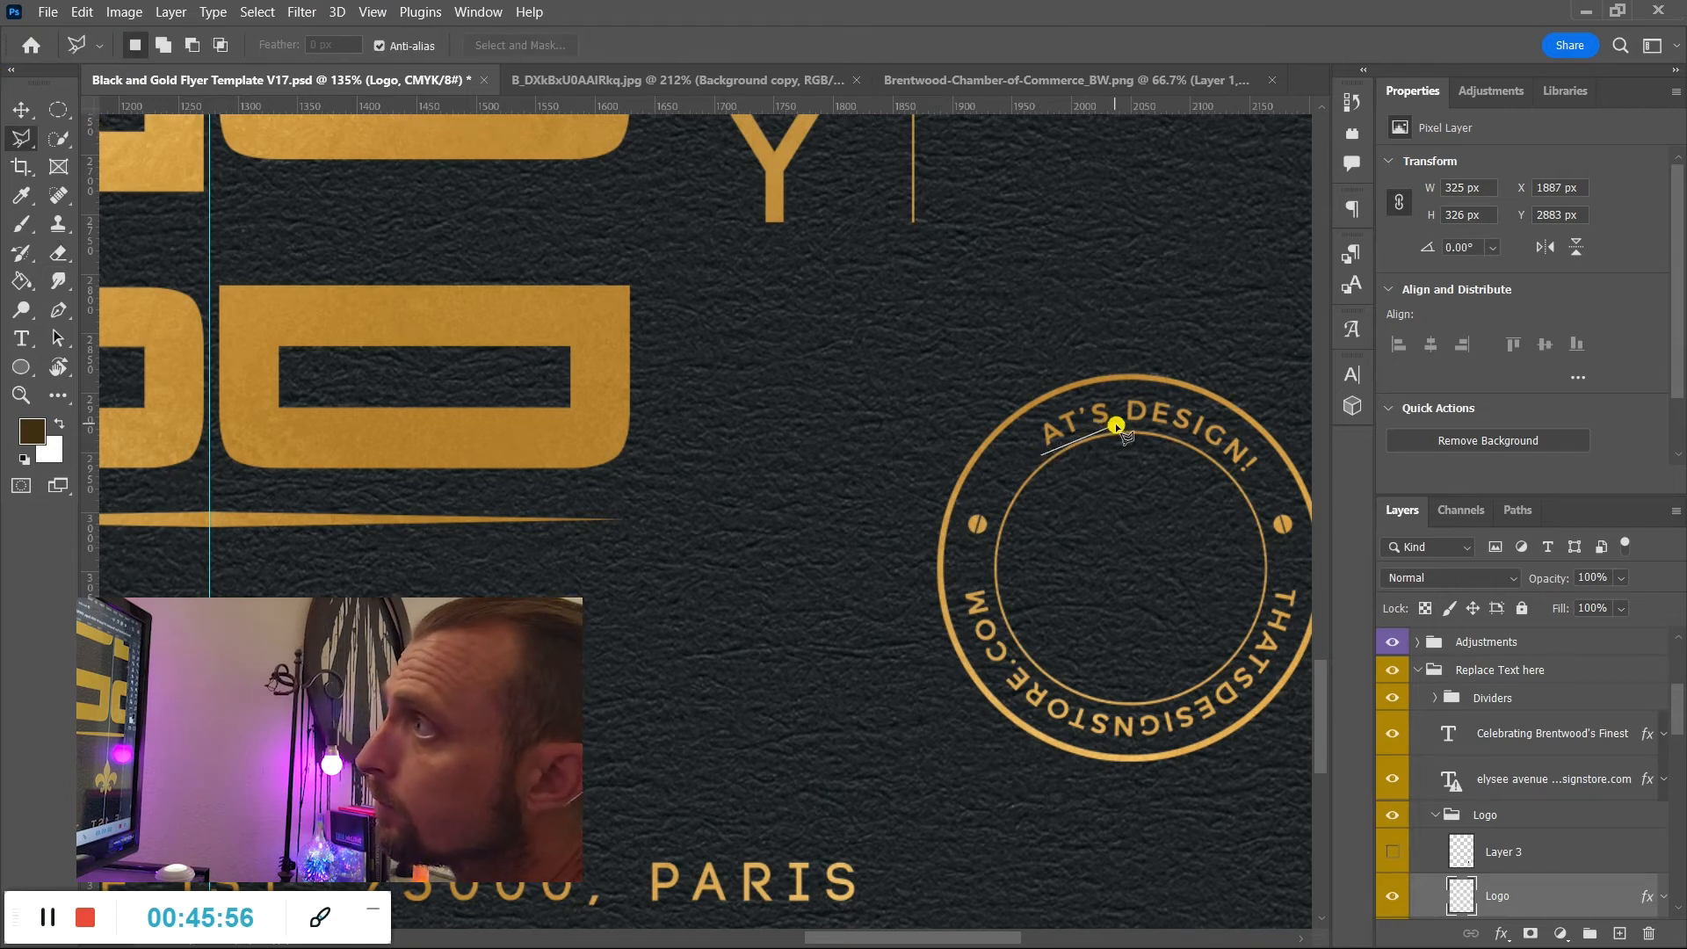
pyautogui.click(1116, 426)
pyautogui.click(1109, 399)
pyautogui.doubleClick(1039, 415)
pyautogui.press('Delete')
pyautogui.click(1119, 398)
pyautogui.click(1124, 426)
pyautogui.click(1185, 433)
pyautogui.click(1248, 482)
pyautogui.click(1270, 464)
pyautogui.click(1251, 437)
pyautogui.click(1204, 406)
pyautogui.doubleClick(1142, 391)
pyautogui.press('Delete')
pyautogui.hotkey('ctrl', 'd')
# Outline and delete the "THATSDESIGNSTORE.COM" lettering along the lower part of the round logo's ring, and clear the selection.
pyautogui.click(986, 569)
pyautogui.click(1006, 621)
pyautogui.click(1030, 672)
pyautogui.click(1092, 706)
pyautogui.click(1158, 708)
pyautogui.click(1227, 670)
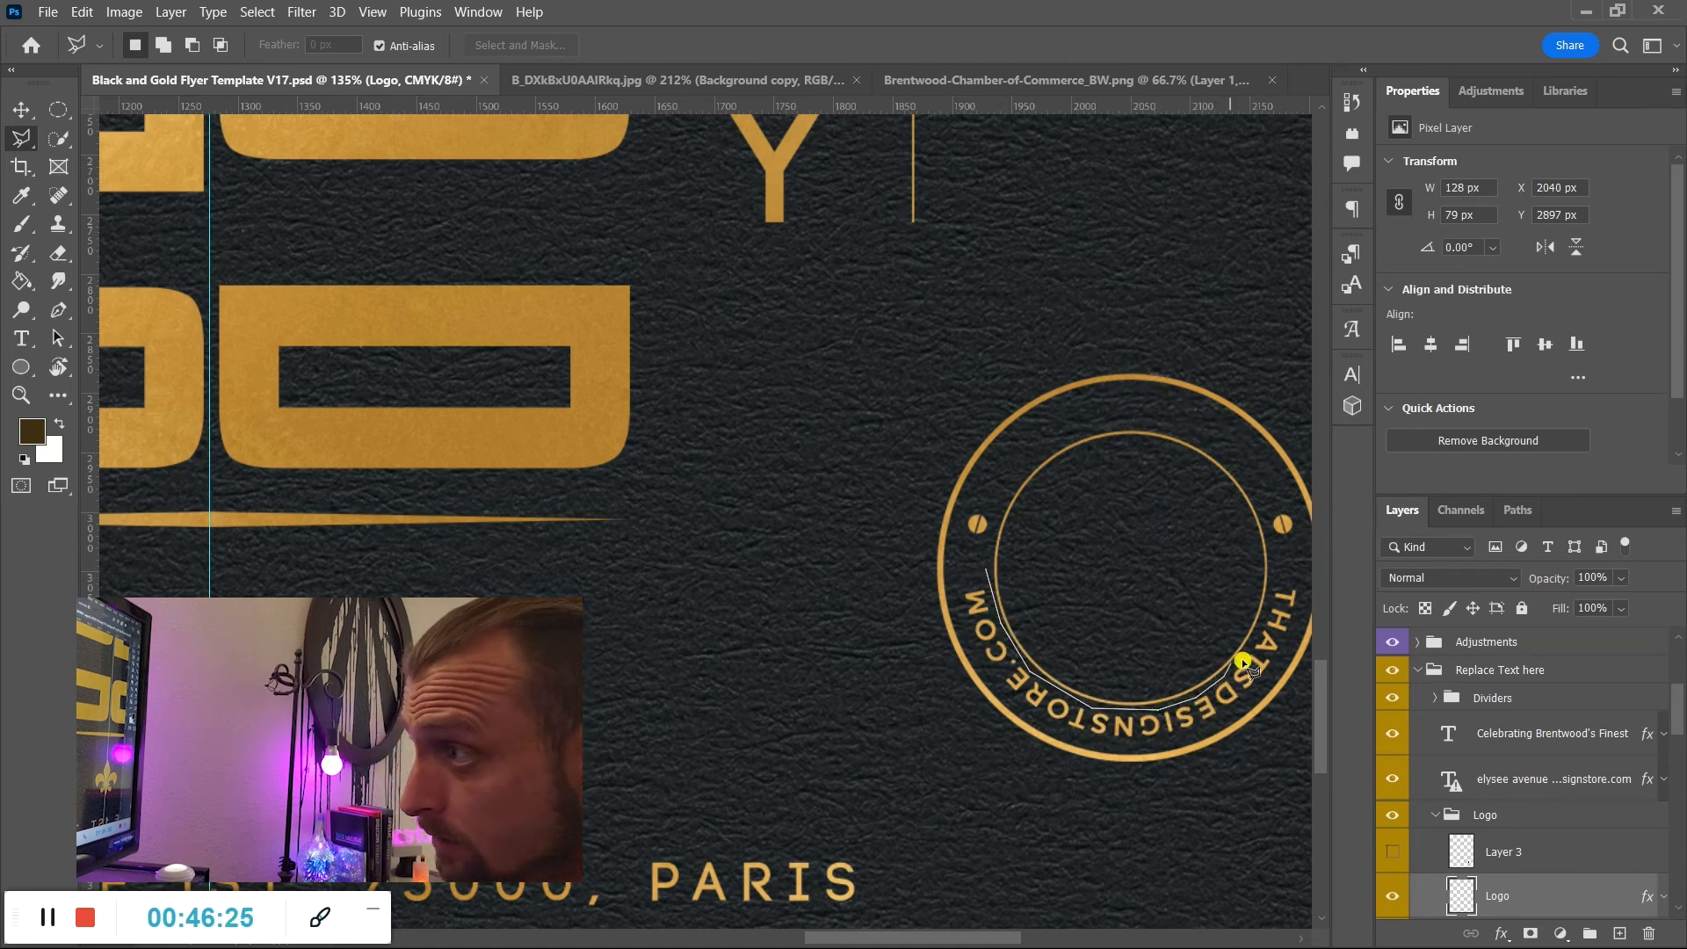
pyautogui.click(1279, 580)
pyautogui.click(1304, 576)
pyautogui.click(1074, 736)
pyautogui.click(1009, 708)
pyautogui.click(960, 626)
pyautogui.doubleClick(959, 559)
pyautogui.press('Delete')
pyautogui.hotkey('ctrl', 'd')
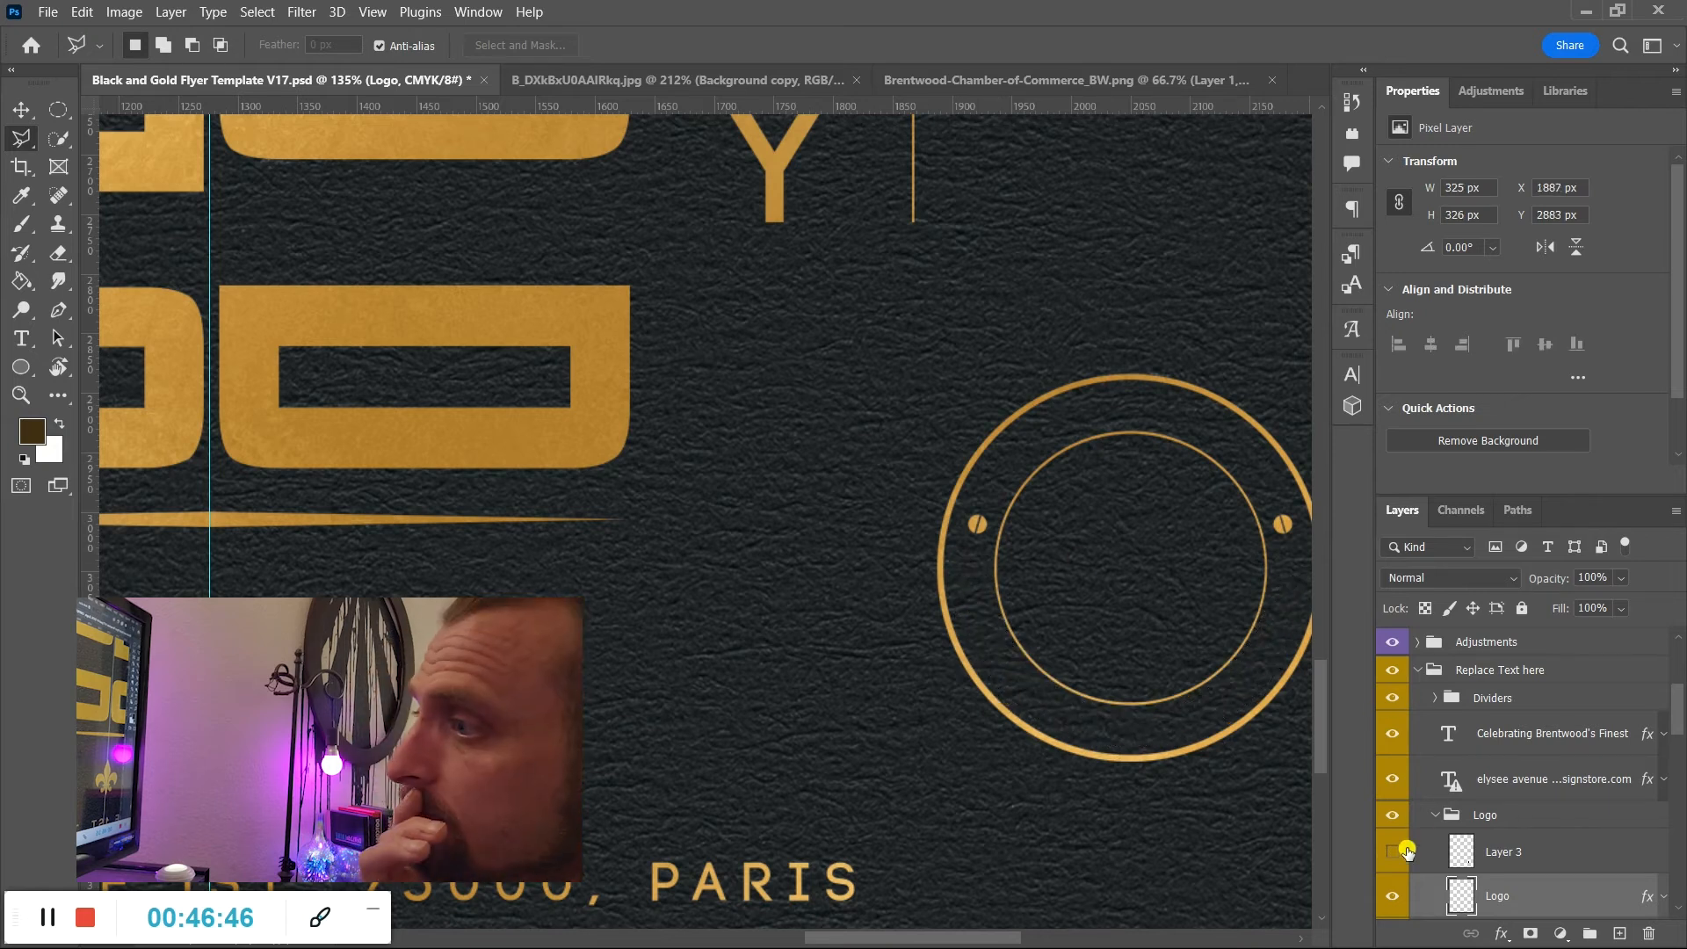
# Show the B emblem again, try pasting the gold pattern overlay layer style onto it, and undo it.
pyautogui.click(1394, 852)
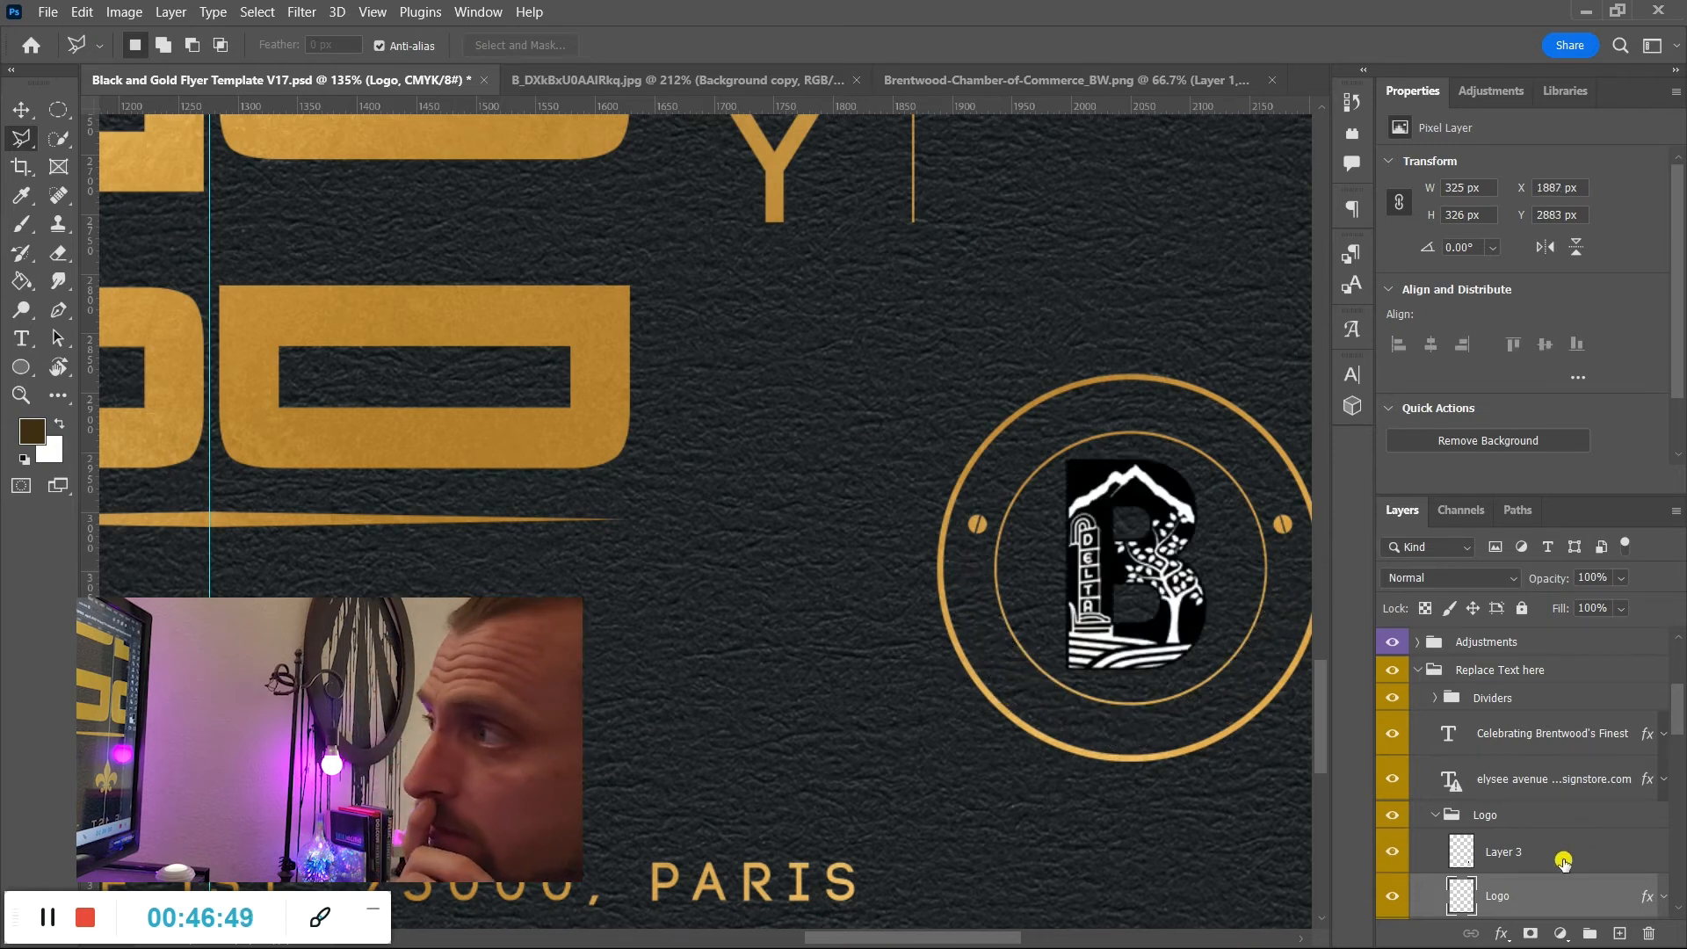
pyautogui.scroll(-1, 1564, 861)
pyautogui.click(1571, 818)
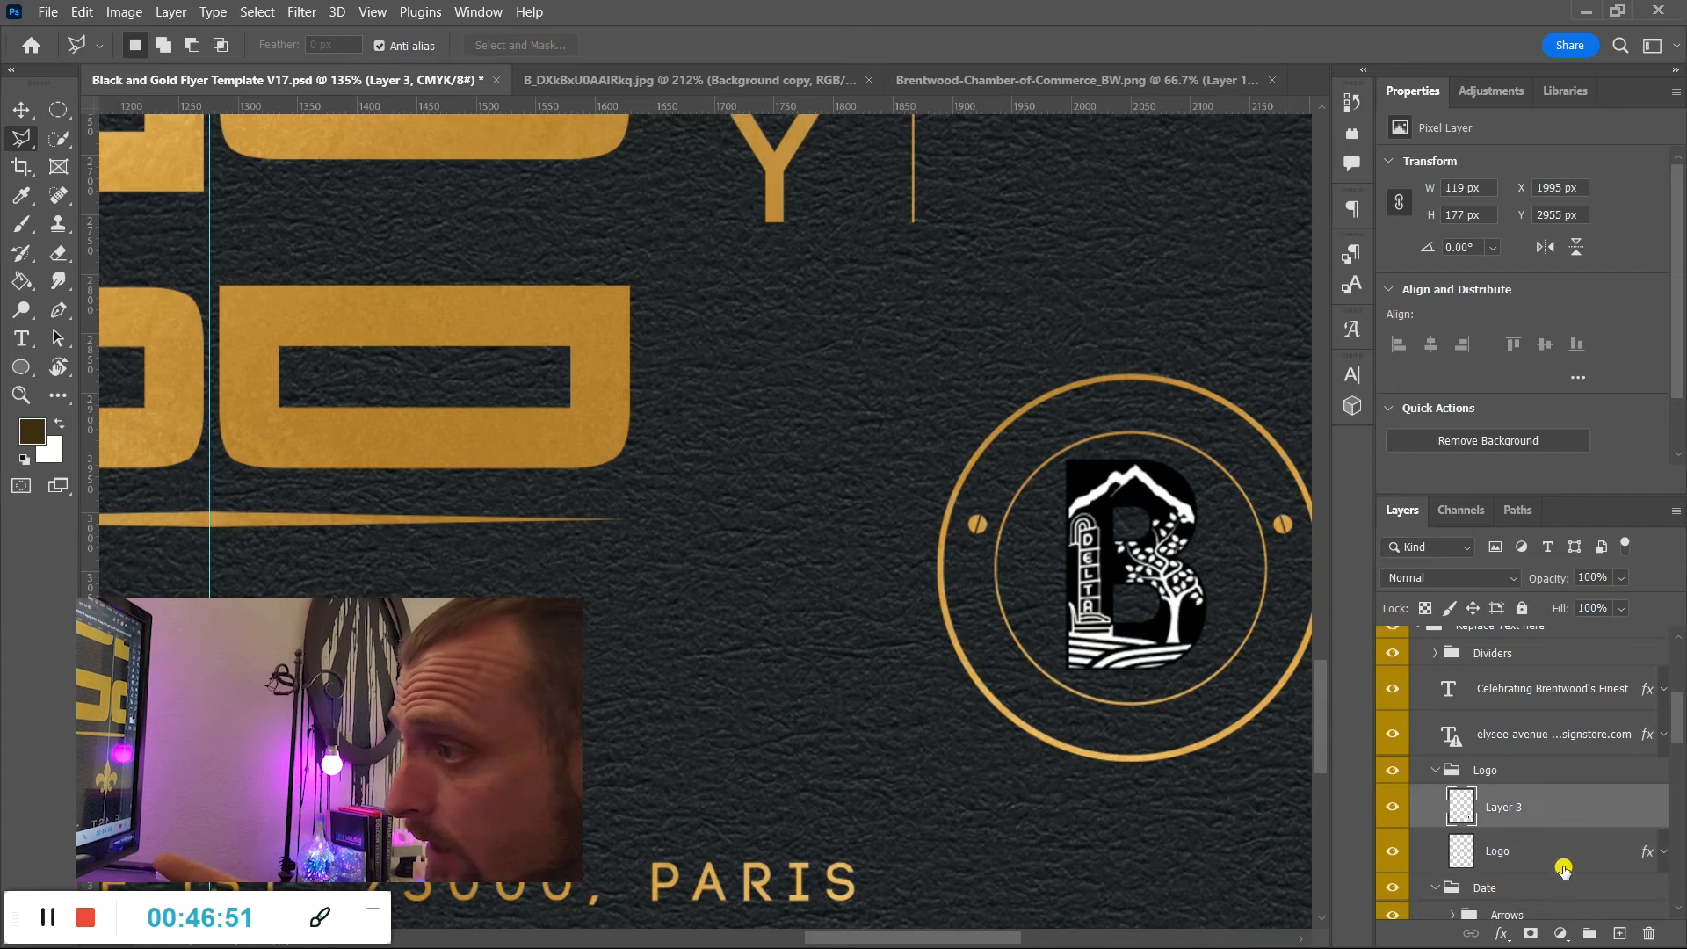
pyautogui.rightClick(1571, 813)
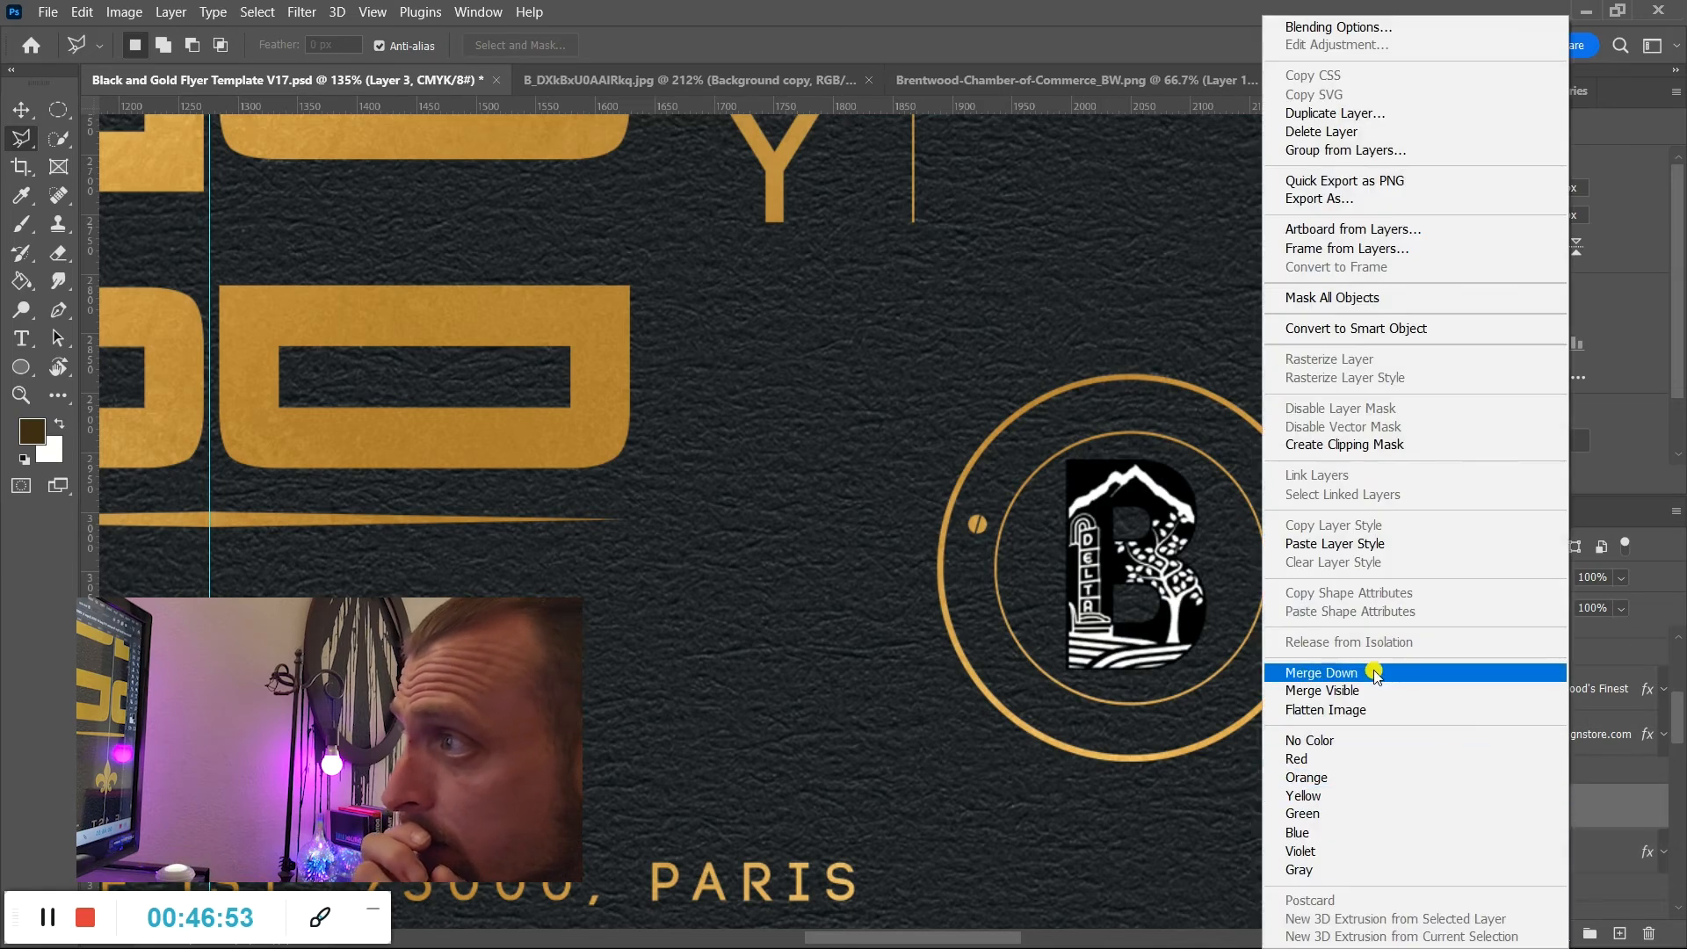
pyautogui.click(1378, 547)
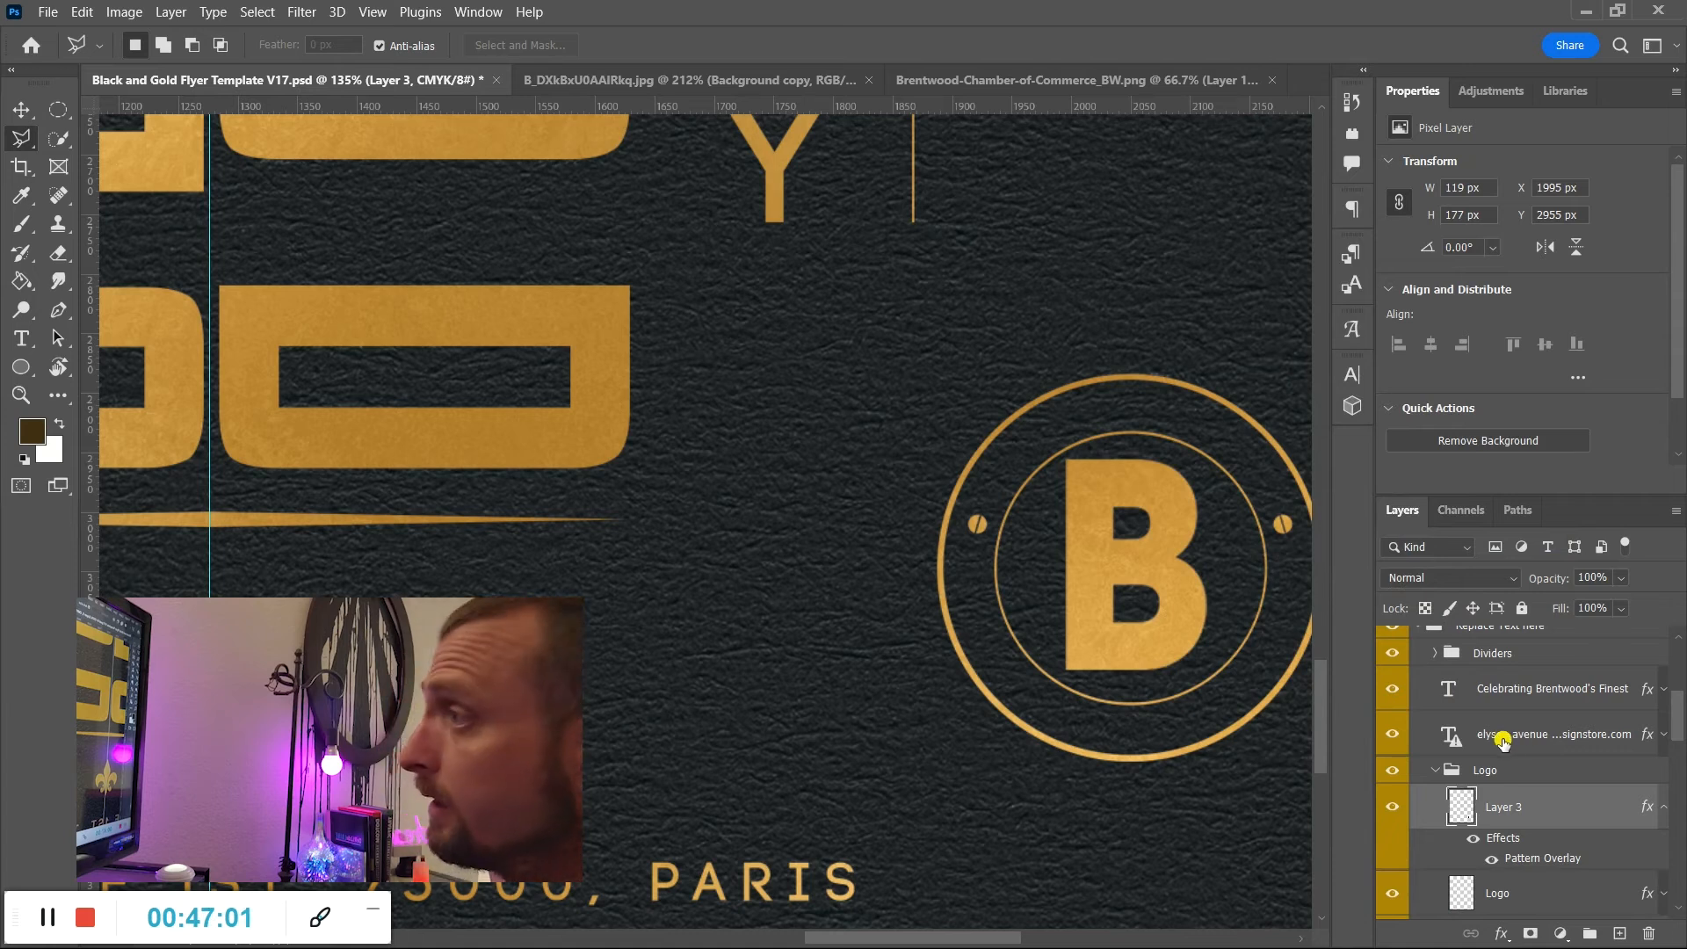
pyautogui.hotkey('ctrl', 'z')
# Scale the B emblem to 89.72% and center it inside the inner ring of the round logo.
pyautogui.hotkey('ctrl', 't')
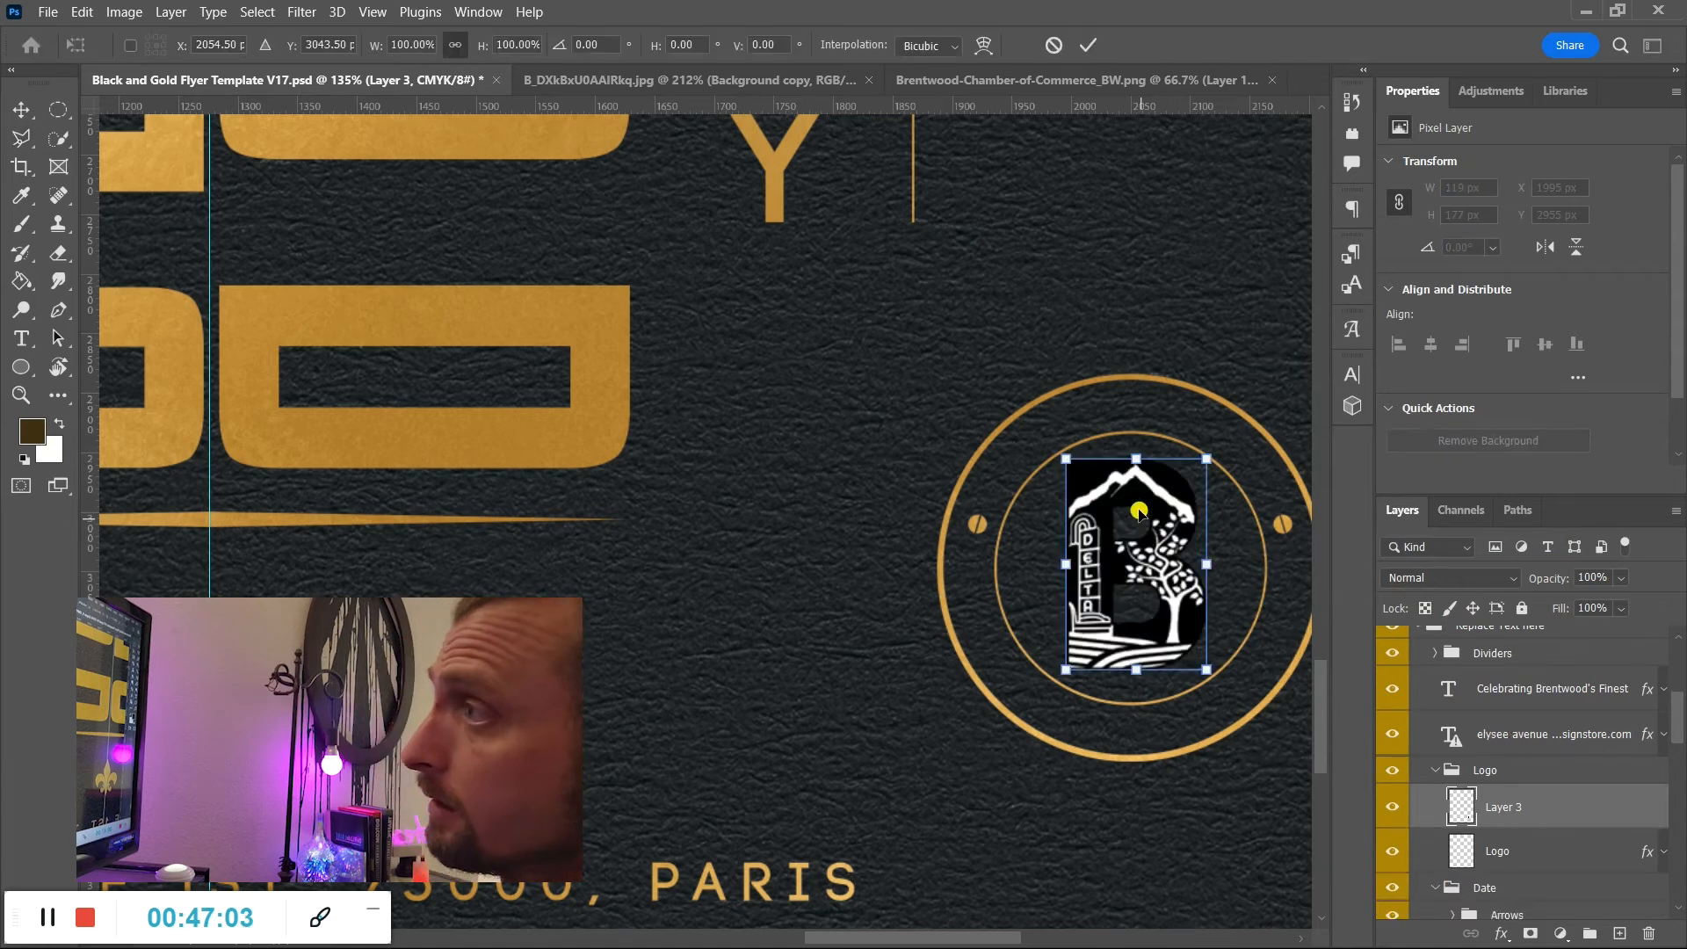
pyautogui.moveTo(1070, 463); pyautogui.dragTo(1082, 481)
pyautogui.moveTo(1153, 554); pyautogui.dragTo(1143, 545)
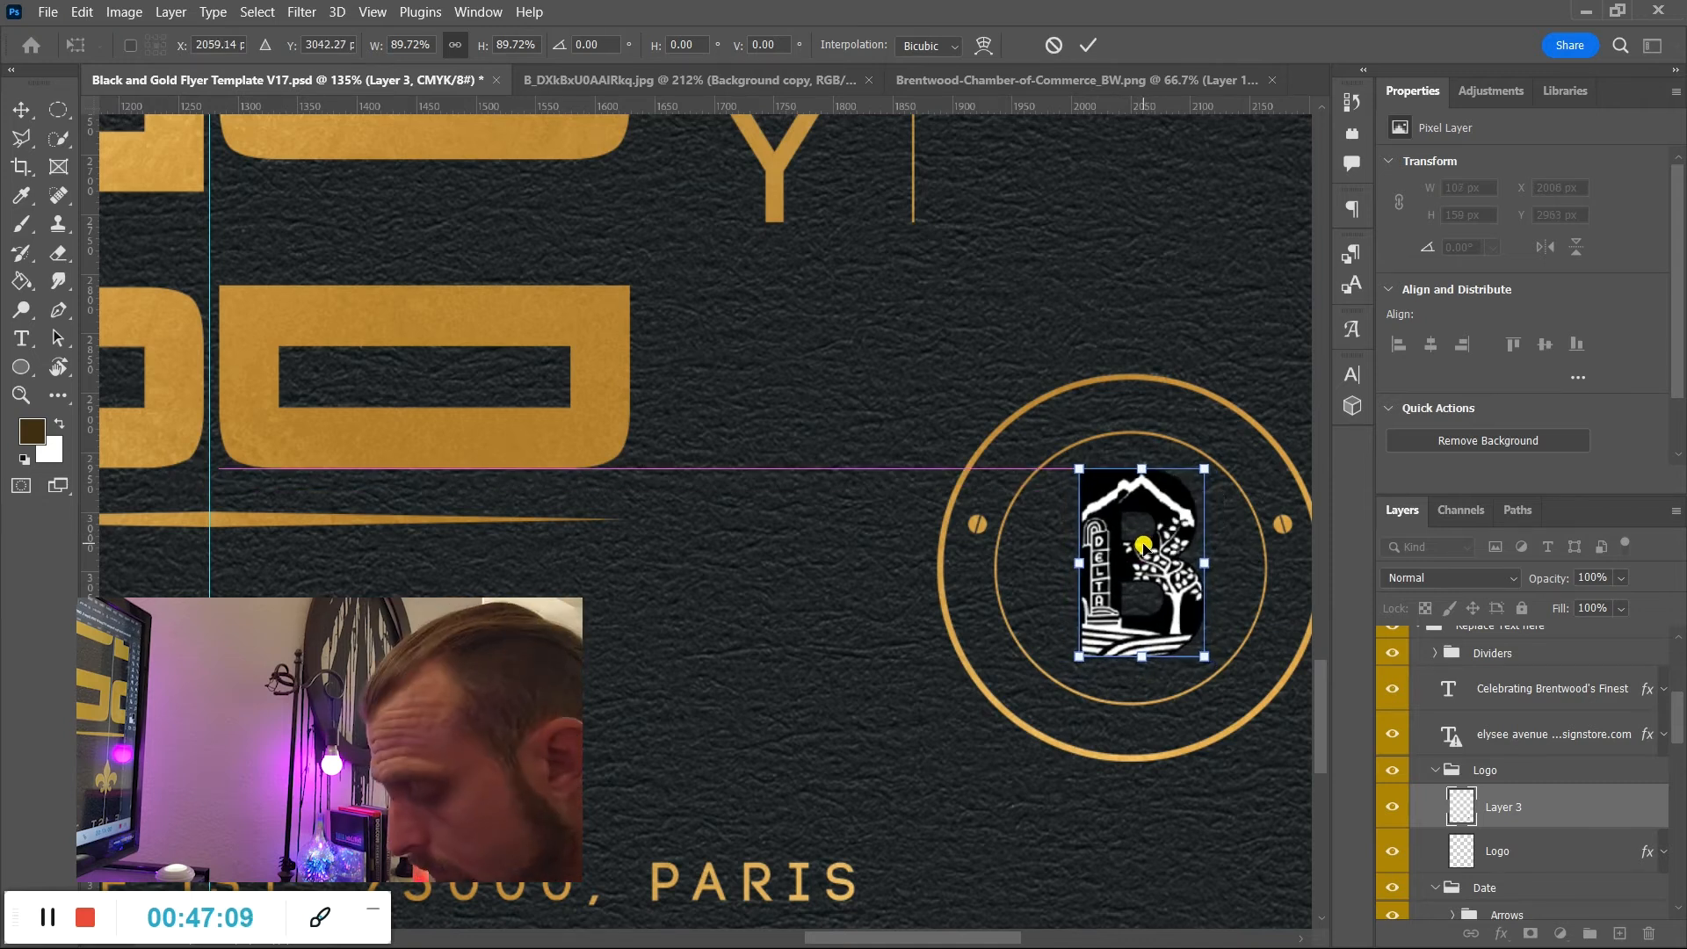
pyautogui.press('Return')
pyautogui.press('l')
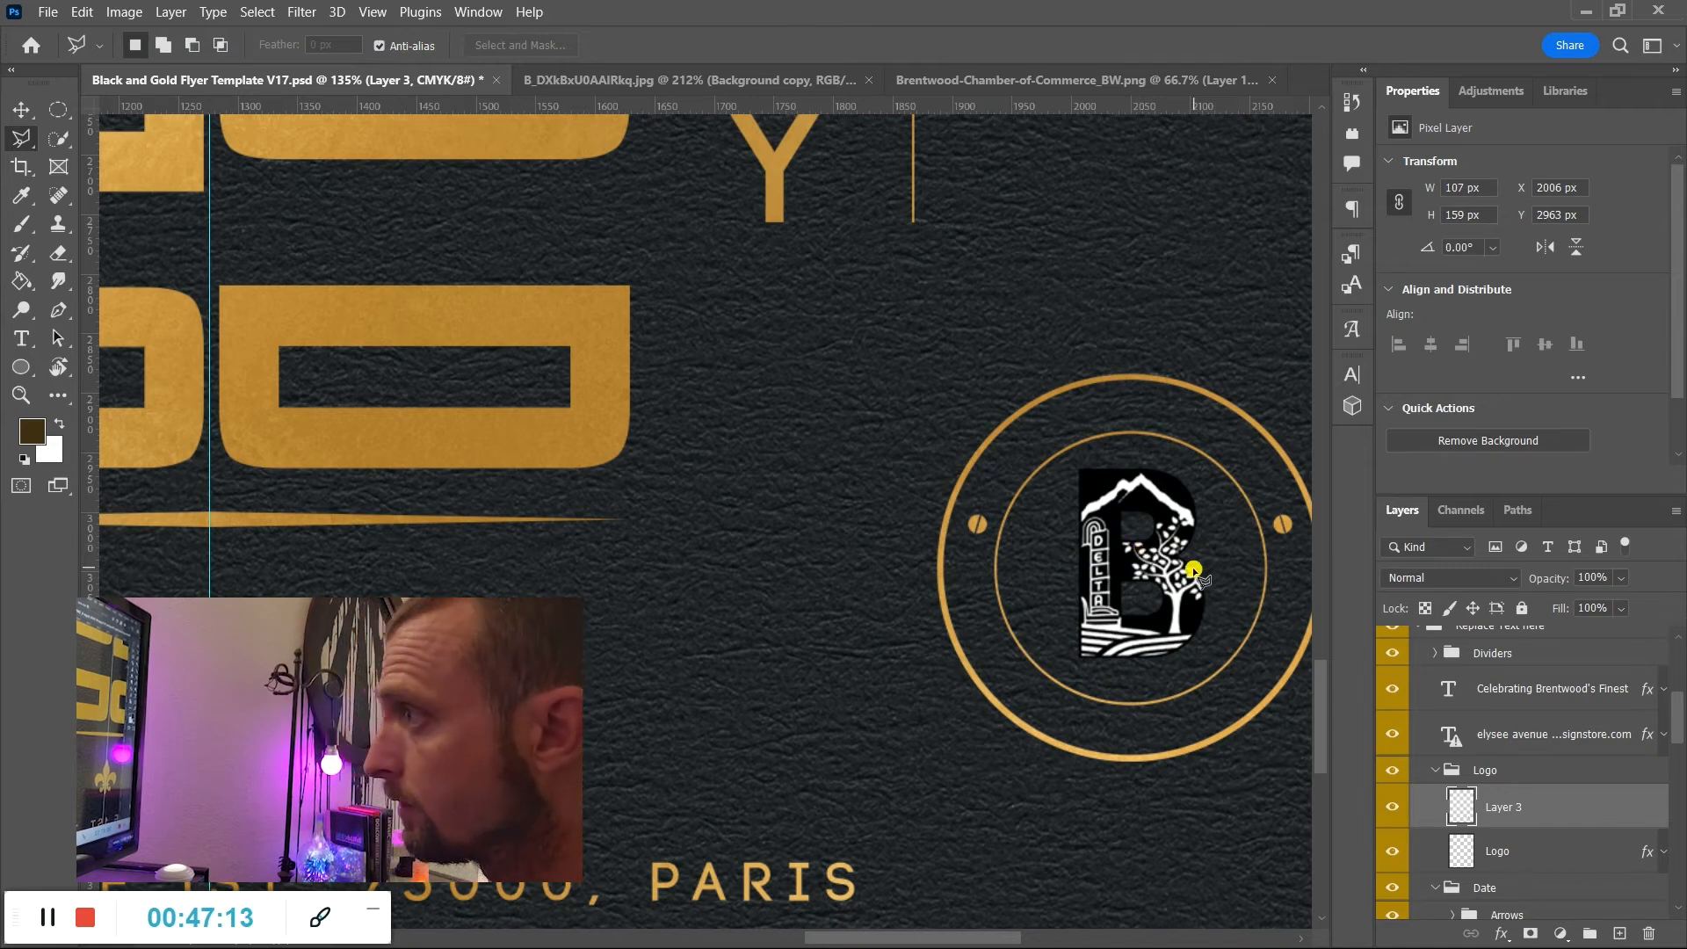
# Delete the Layer 3 B emblem from the flyer's Logo group.
pyautogui.press('z')
pyautogui.moveTo(1165, 582); pyautogui.dragTo(1250, 625)
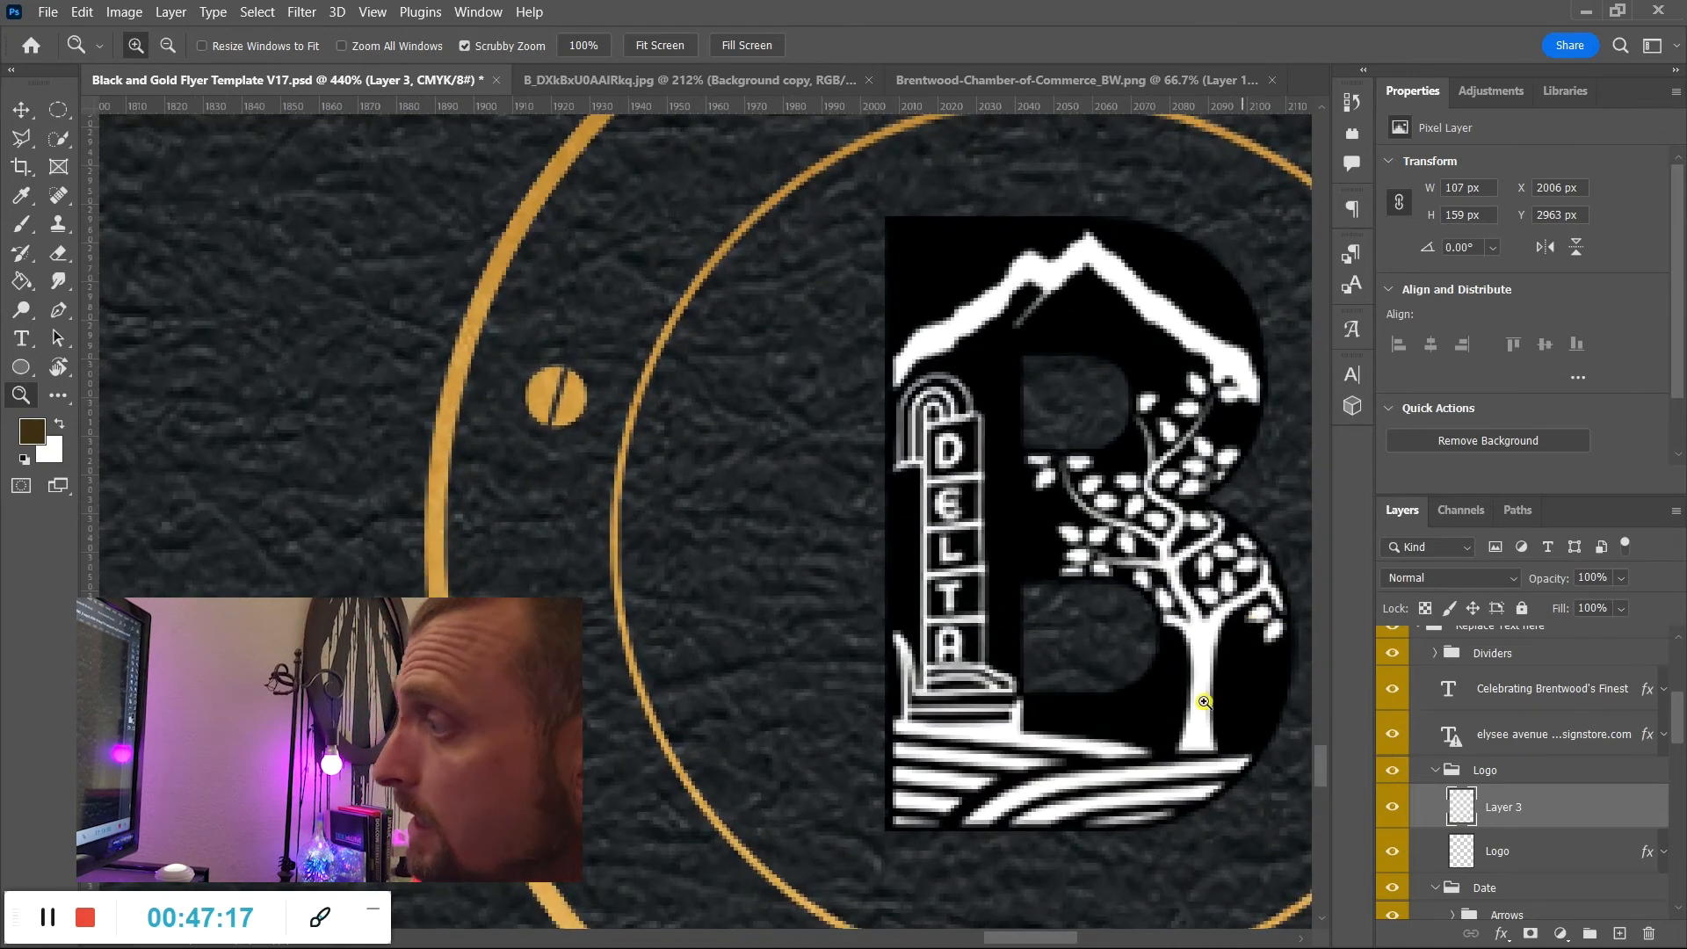
pyautogui.moveTo(1044, 940)
pyautogui.mouseDown()
pyautogui.moveTo(1114, 930)
pyautogui.moveTo(1037, 933)
pyautogui.moveTo(1062, 933)
pyautogui.mouseUp()
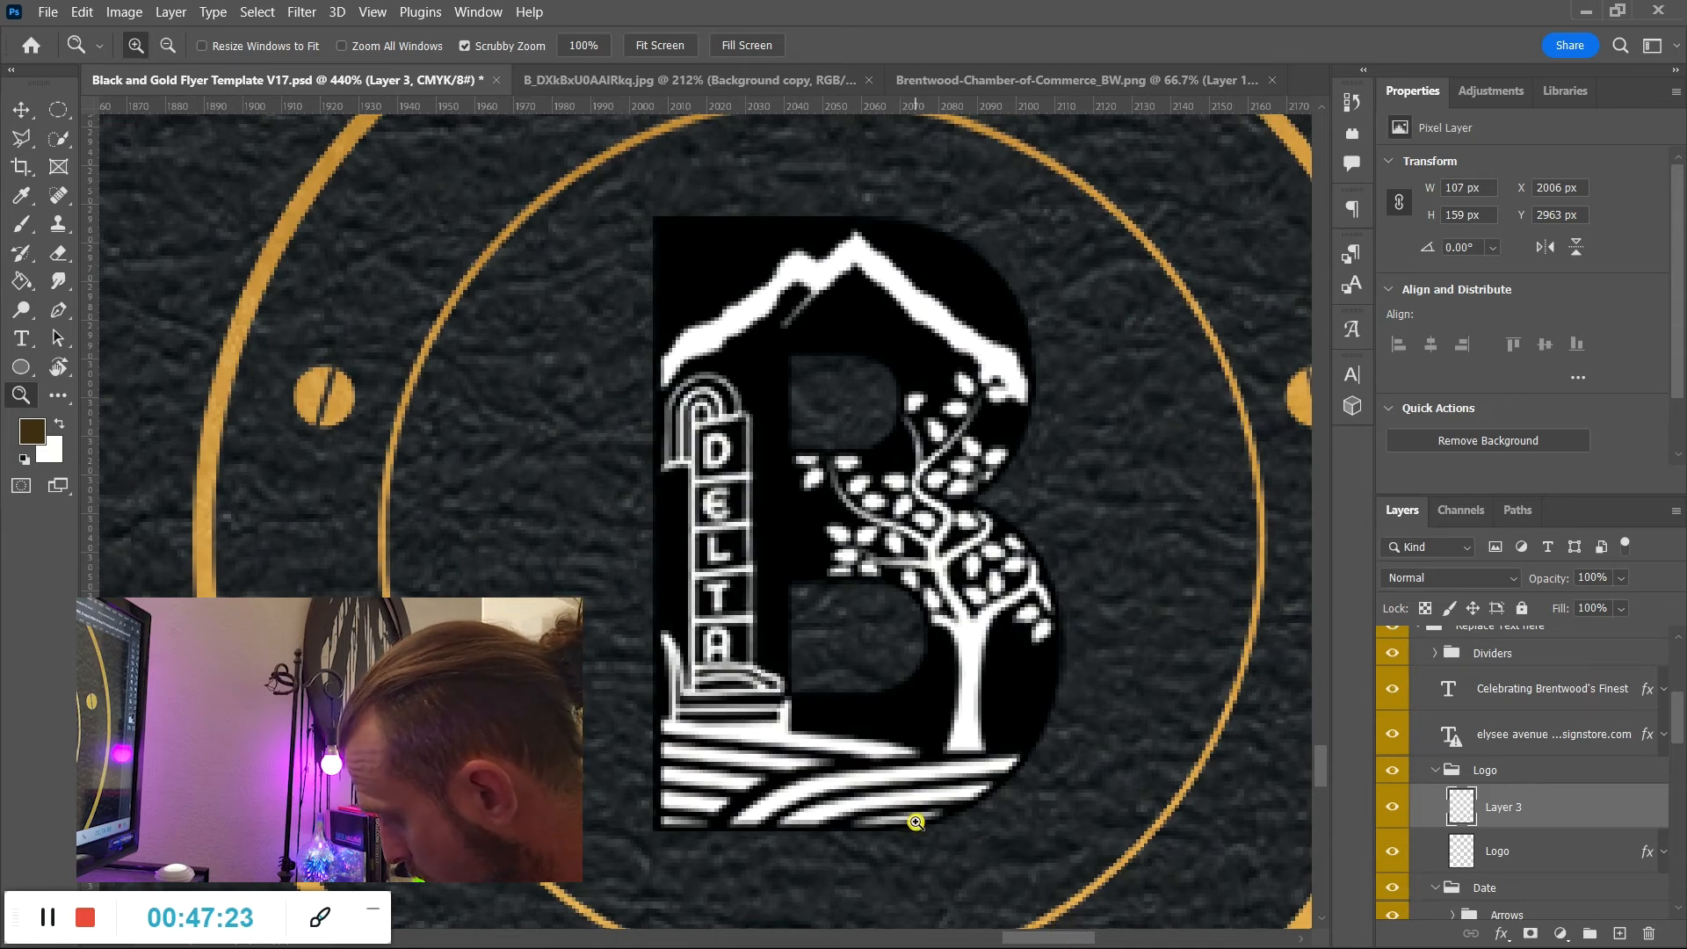
pyautogui.press('w')
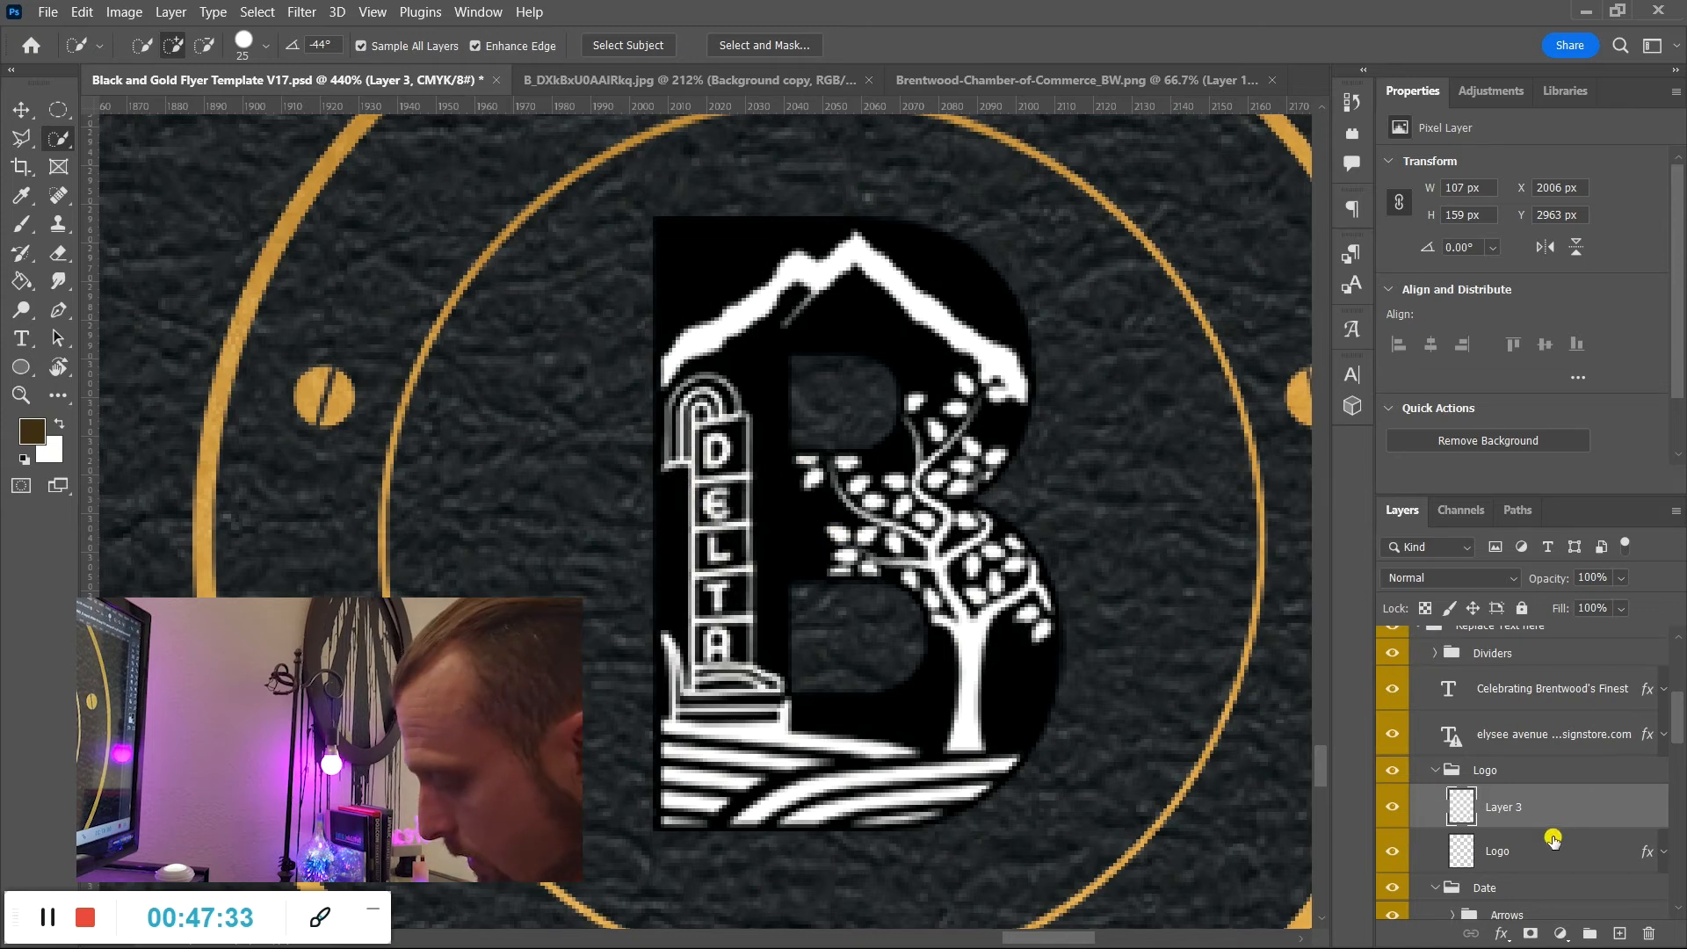
pyautogui.press('Delete')
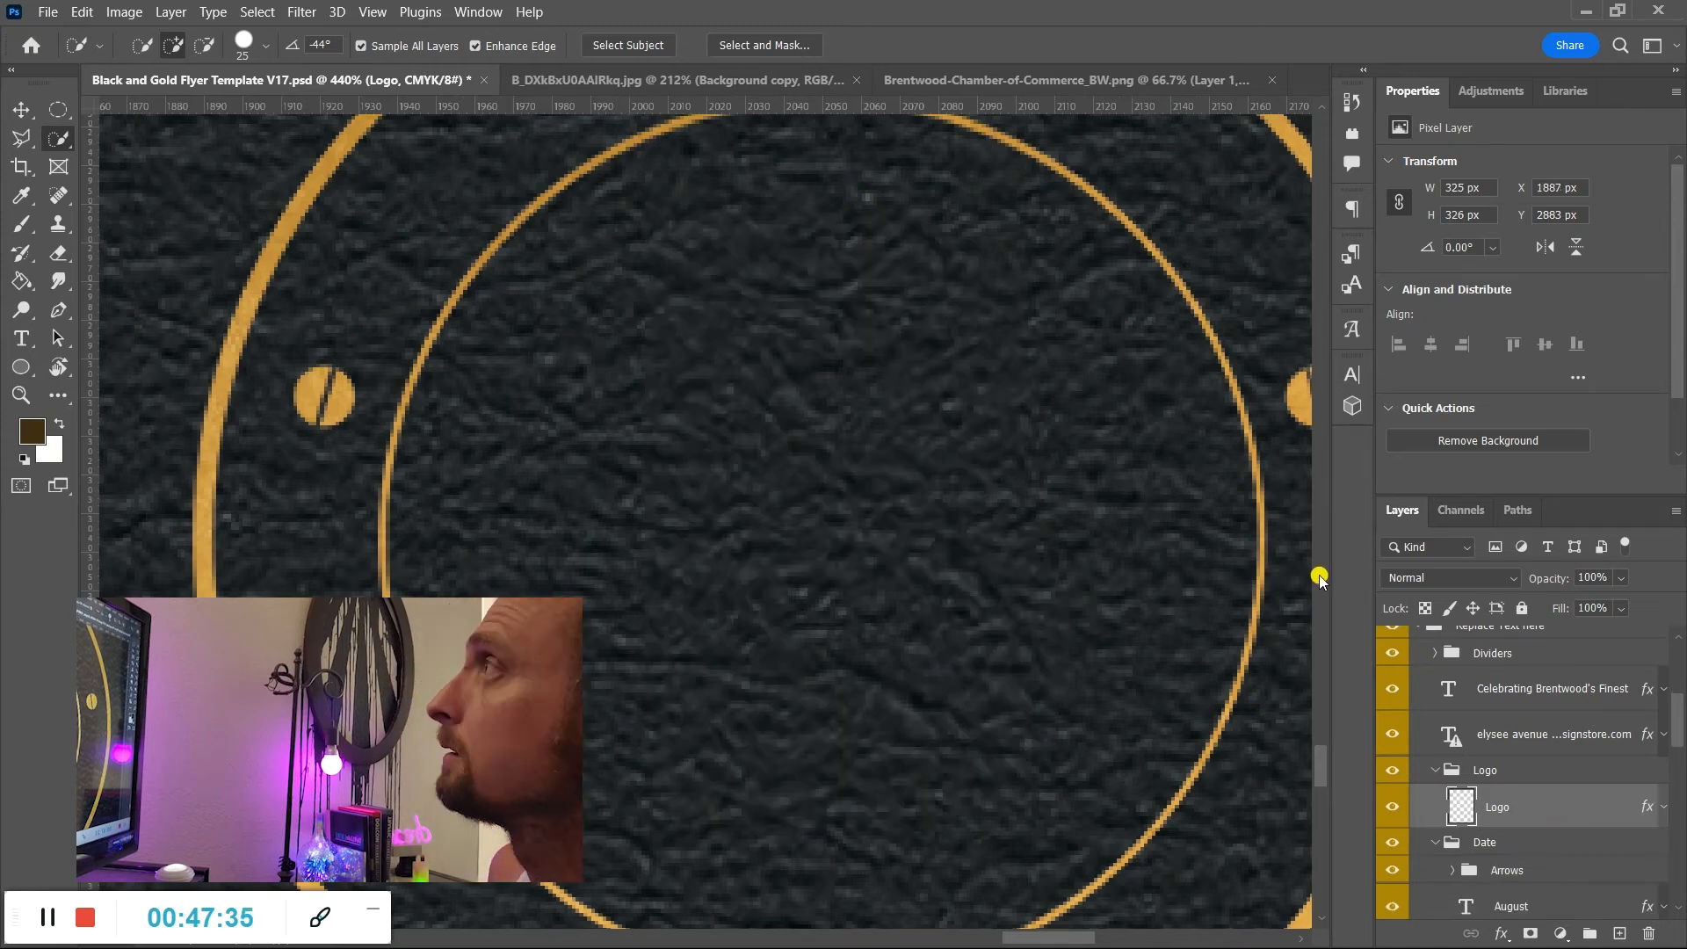
# In Brentwood-Chamber-of-Commerce_BW.png, select the emblem's white artwork with Color Range, using sampled white and a fuzziness of 40.
pyautogui.click(681, 81)
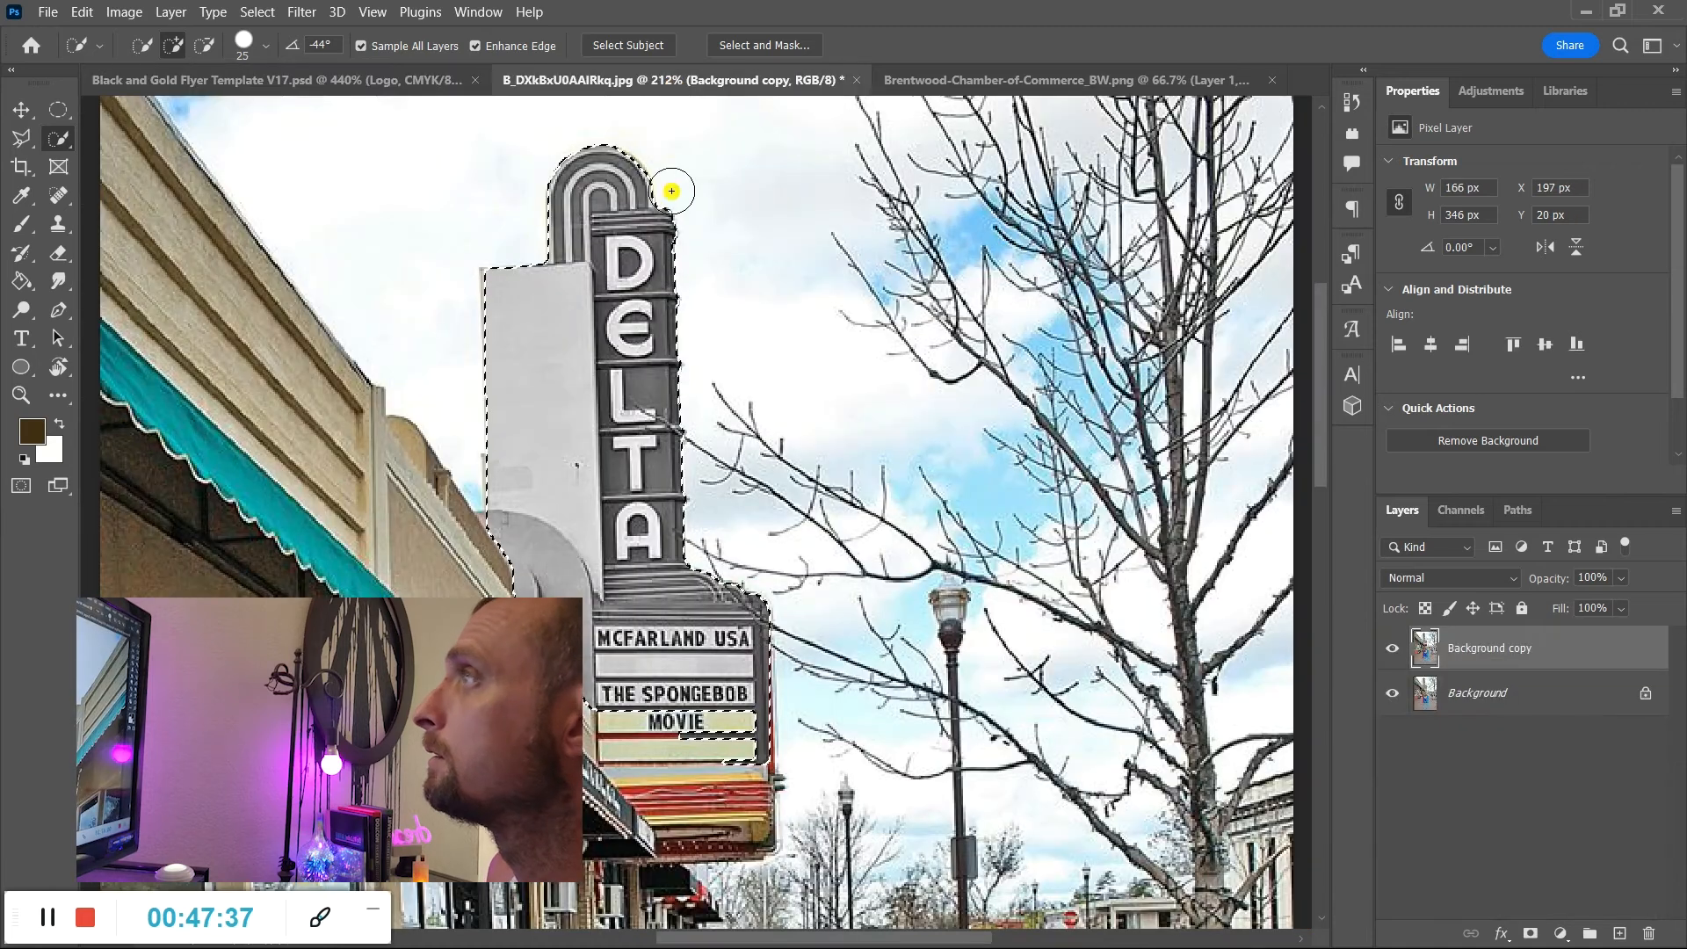
pyautogui.click(1004, 83)
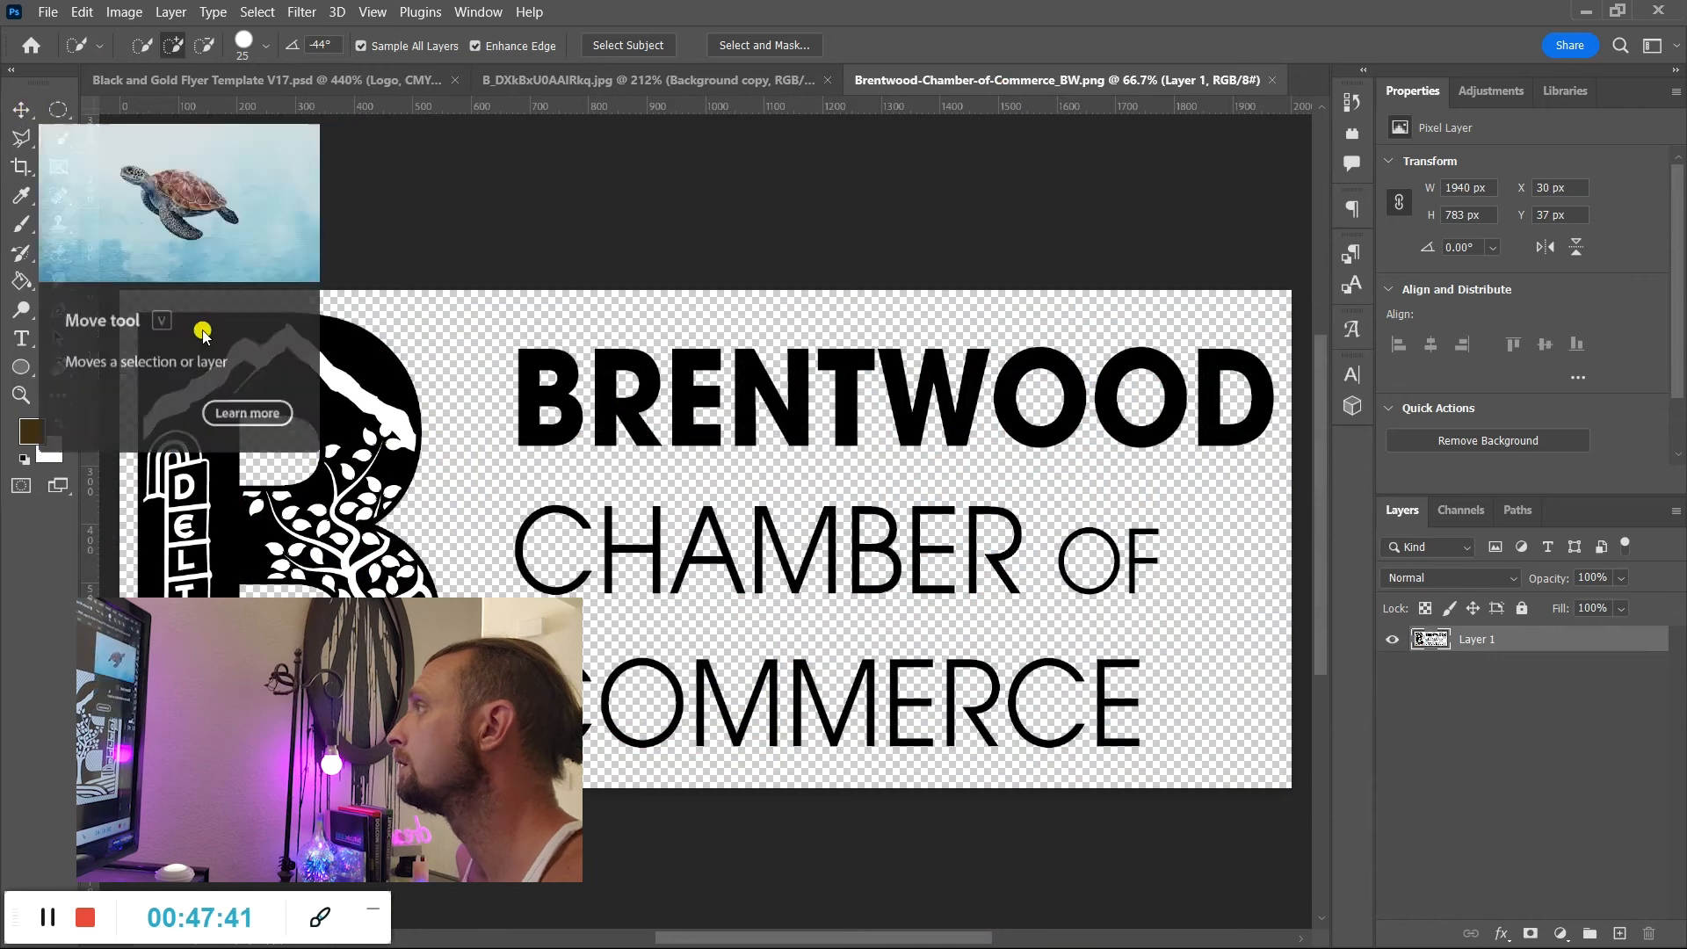
pyautogui.click(257, 12)
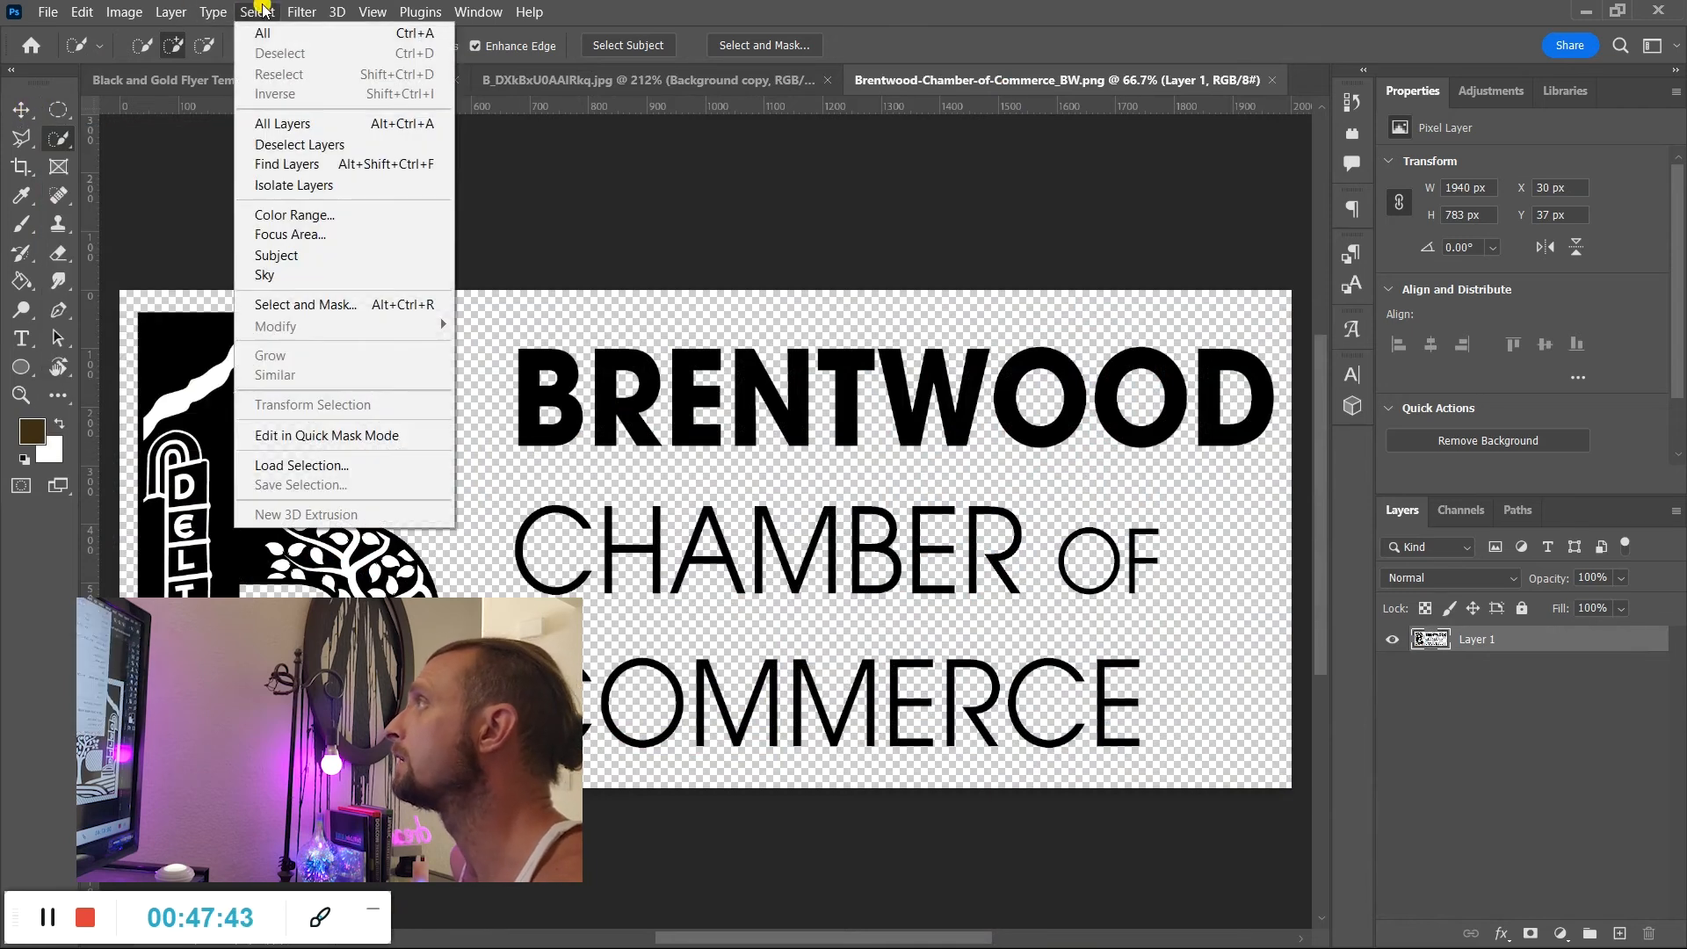
pyautogui.click(297, 214)
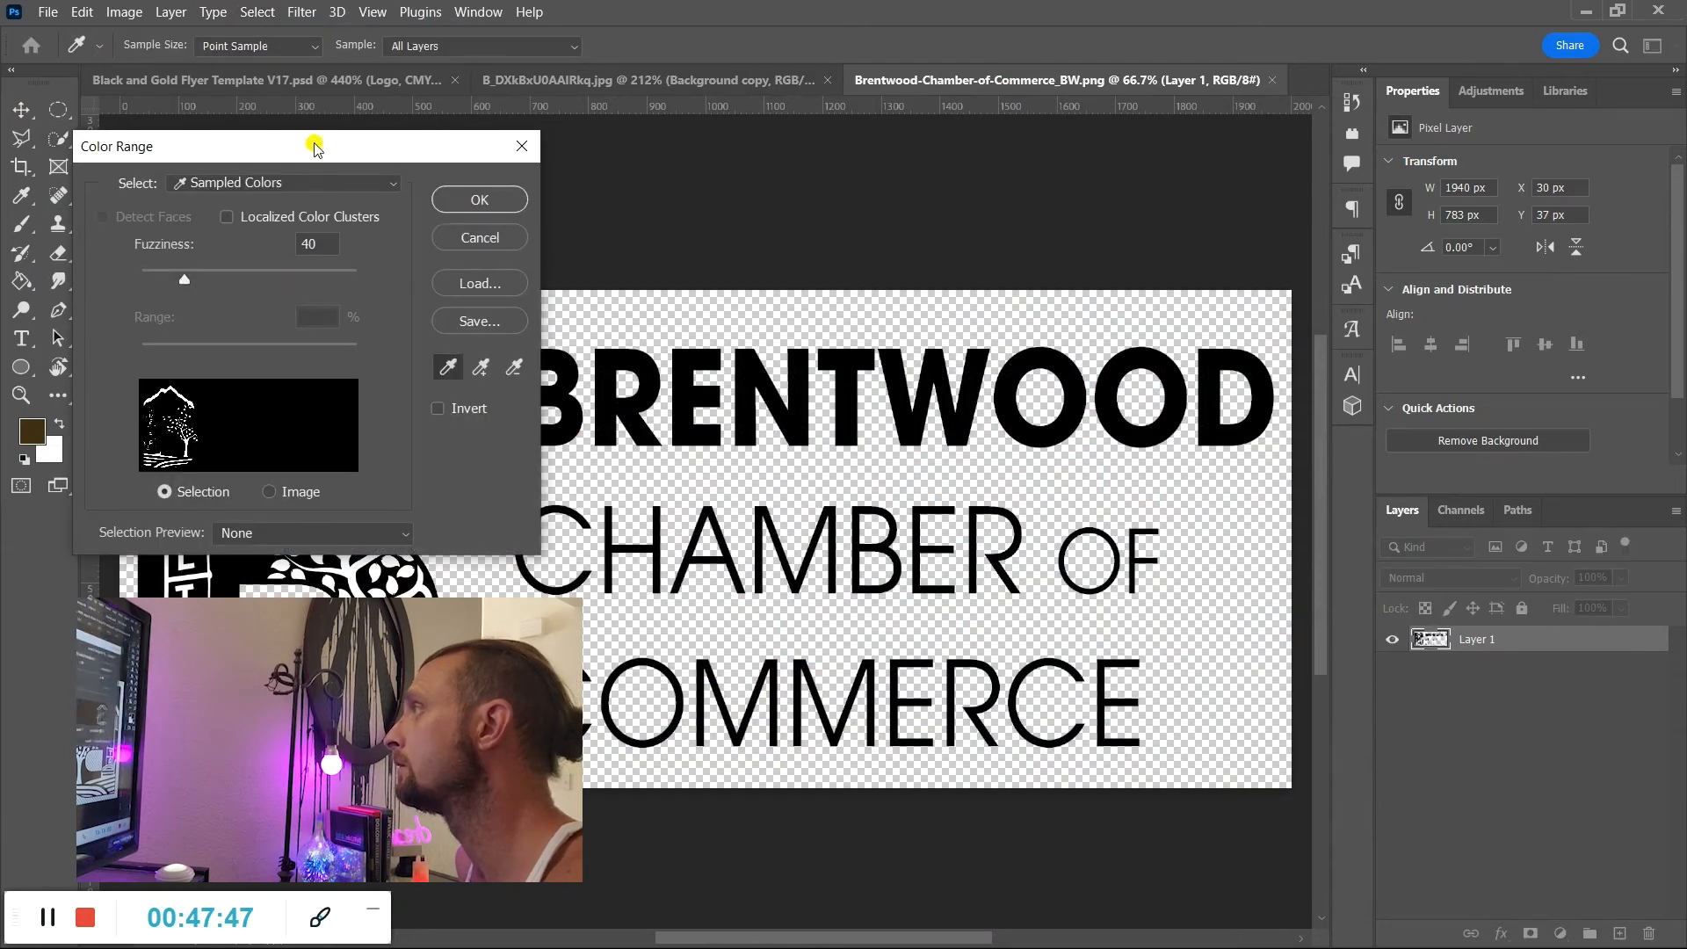
pyautogui.moveTo(314, 147); pyautogui.dragTo(580, 165)
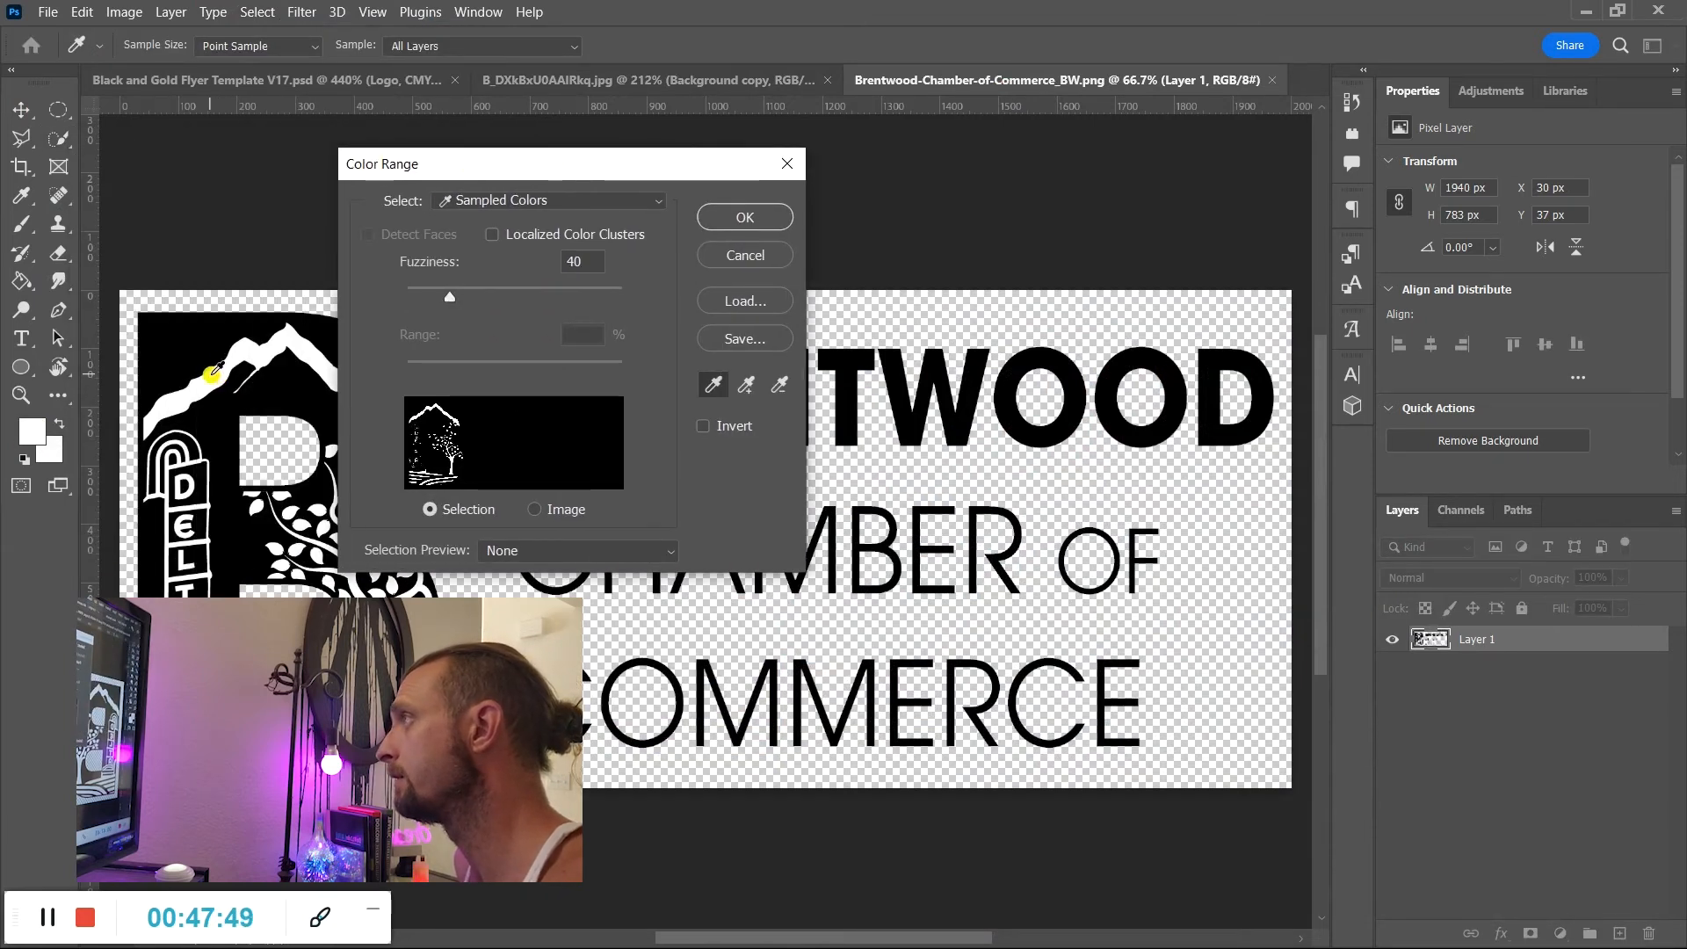
pyautogui.press('capslock')
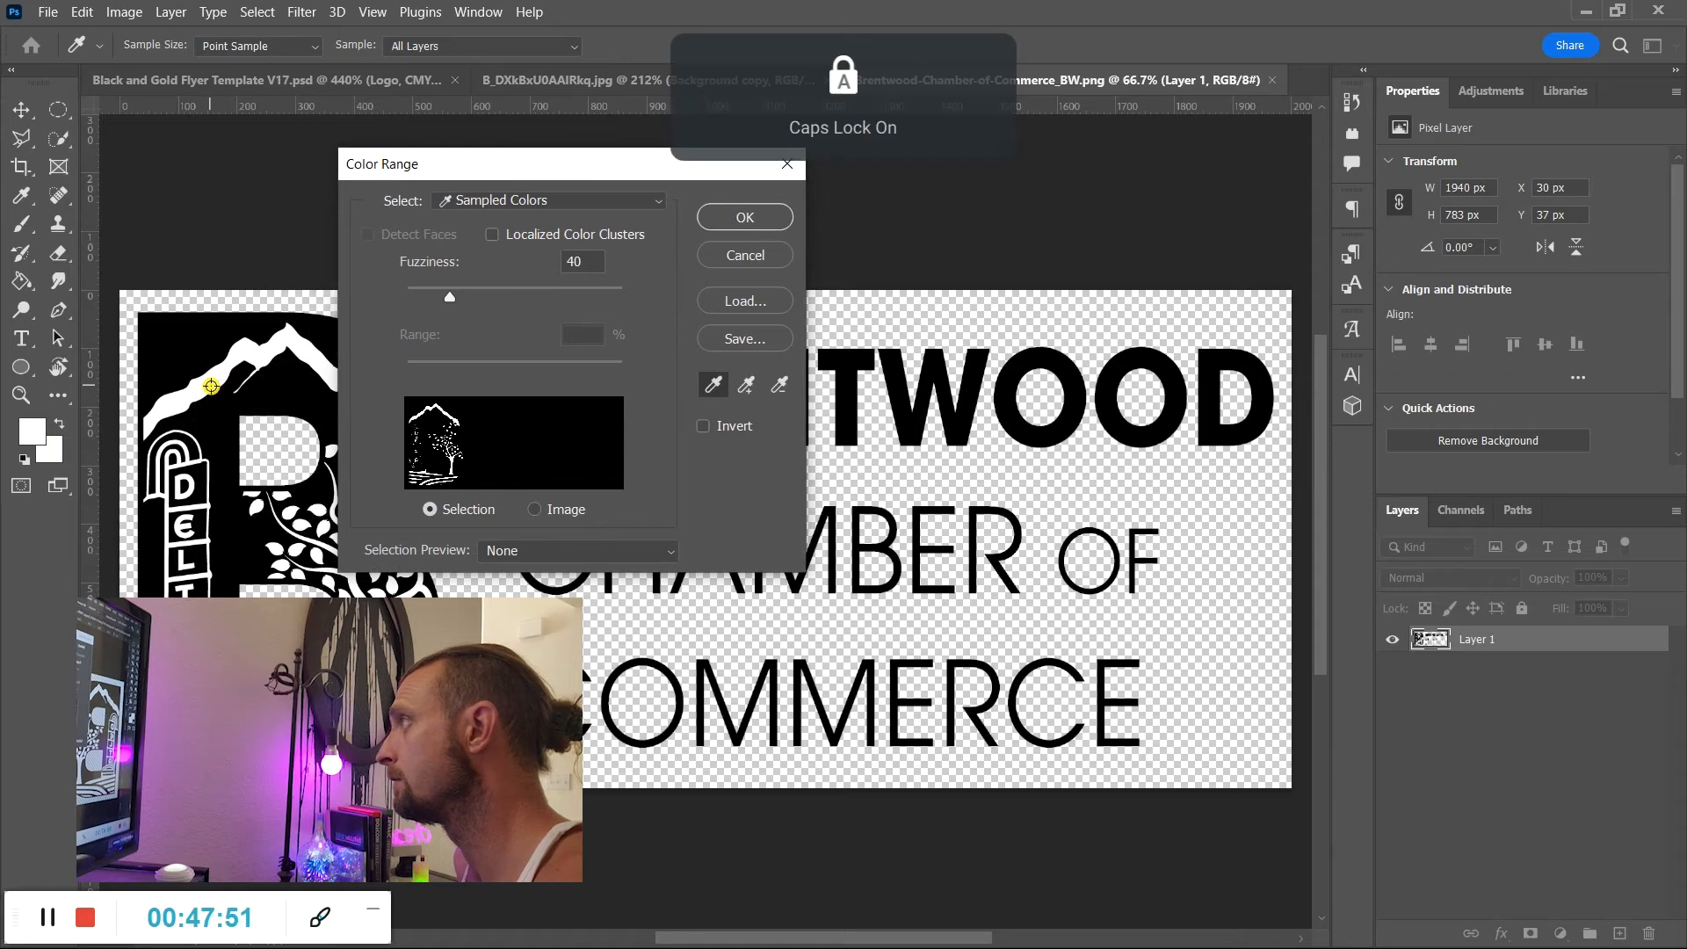
pyautogui.press('capslock')
pyautogui.press('capslock')
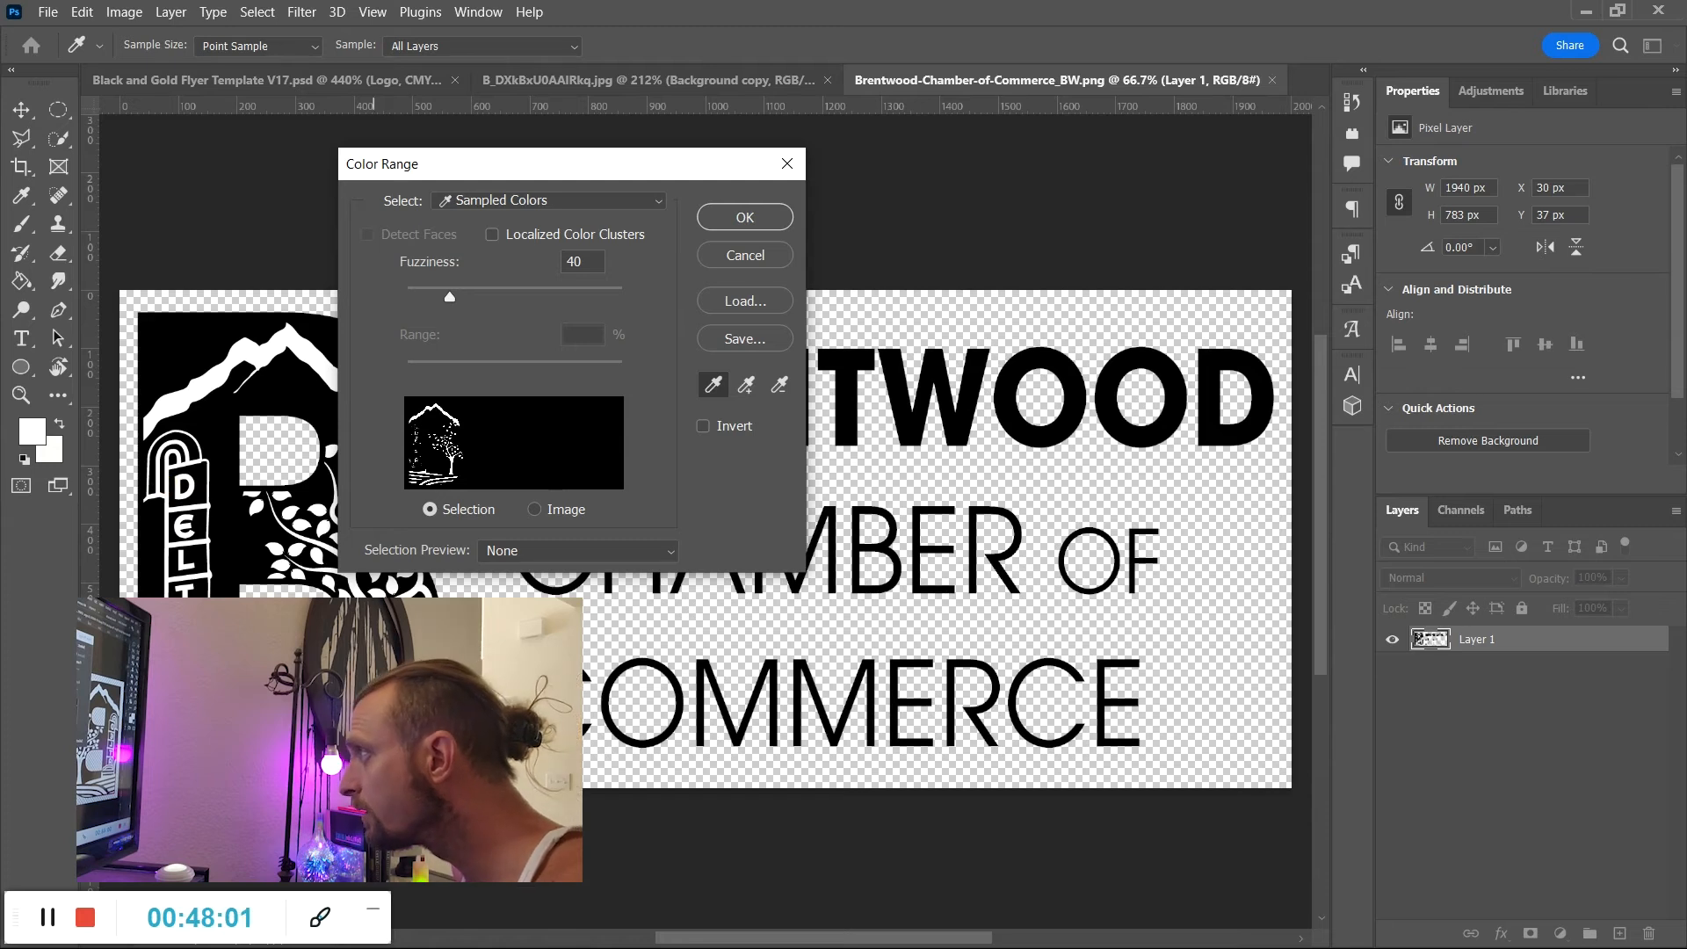
pyautogui.click(741, 219)
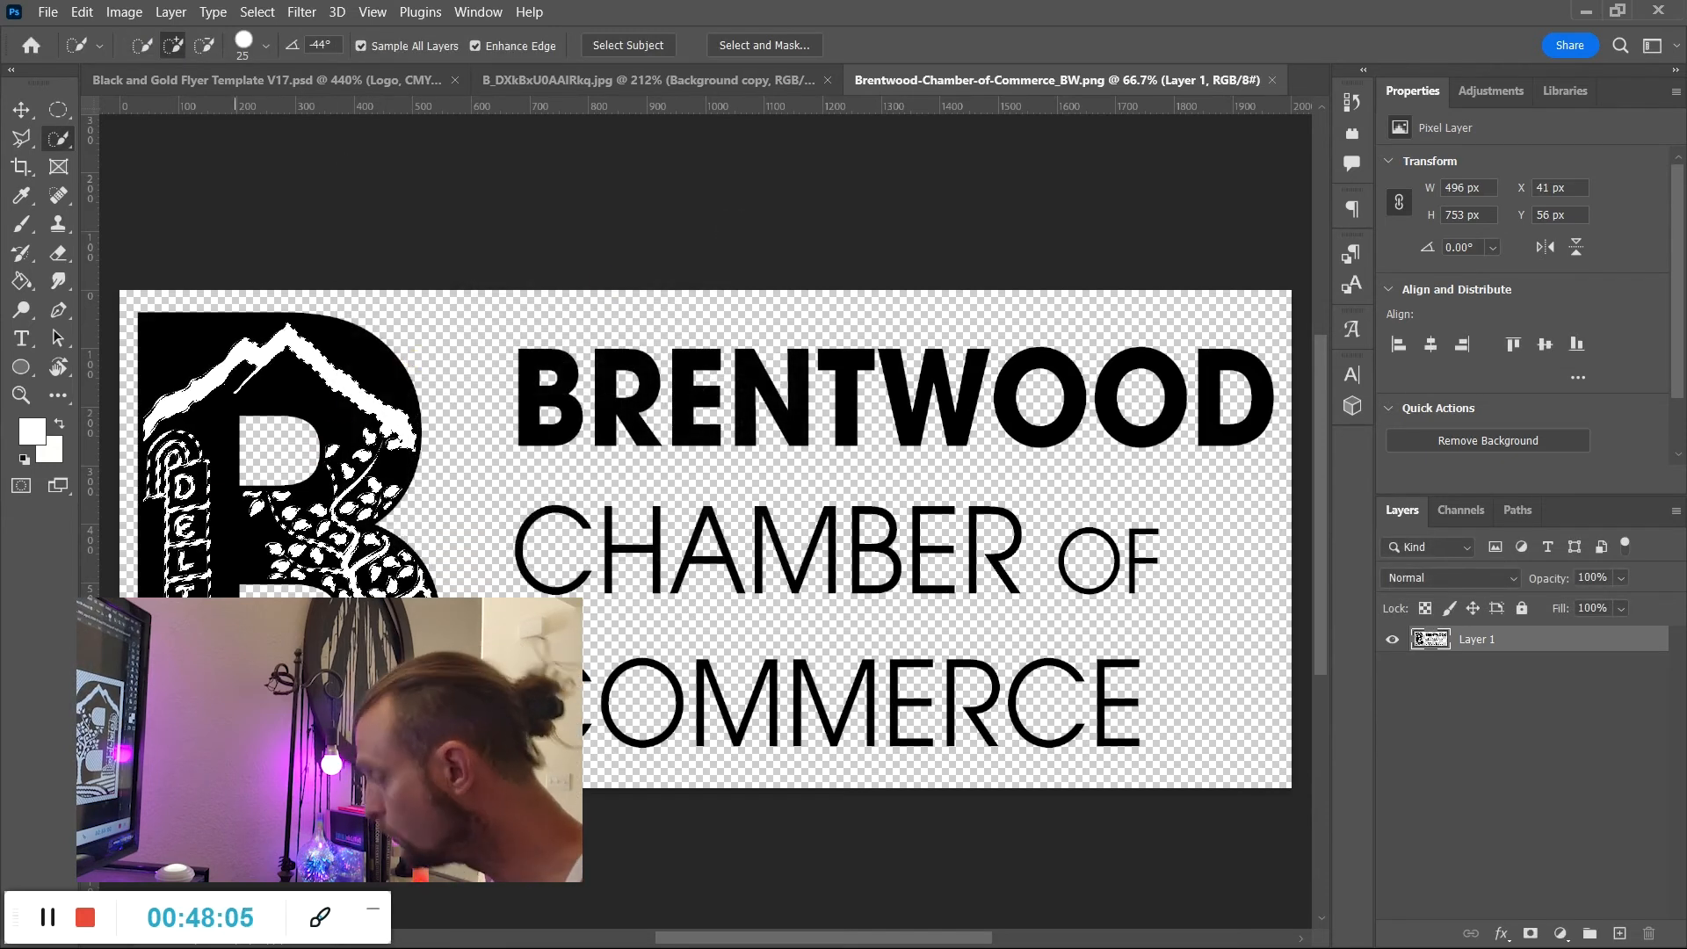
# Copy the selected white emblem artwork from the chamber logo file into the flyer.
pyautogui.press('z')
pyautogui.moveTo(218, 544); pyautogui.dragTo(271, 554)
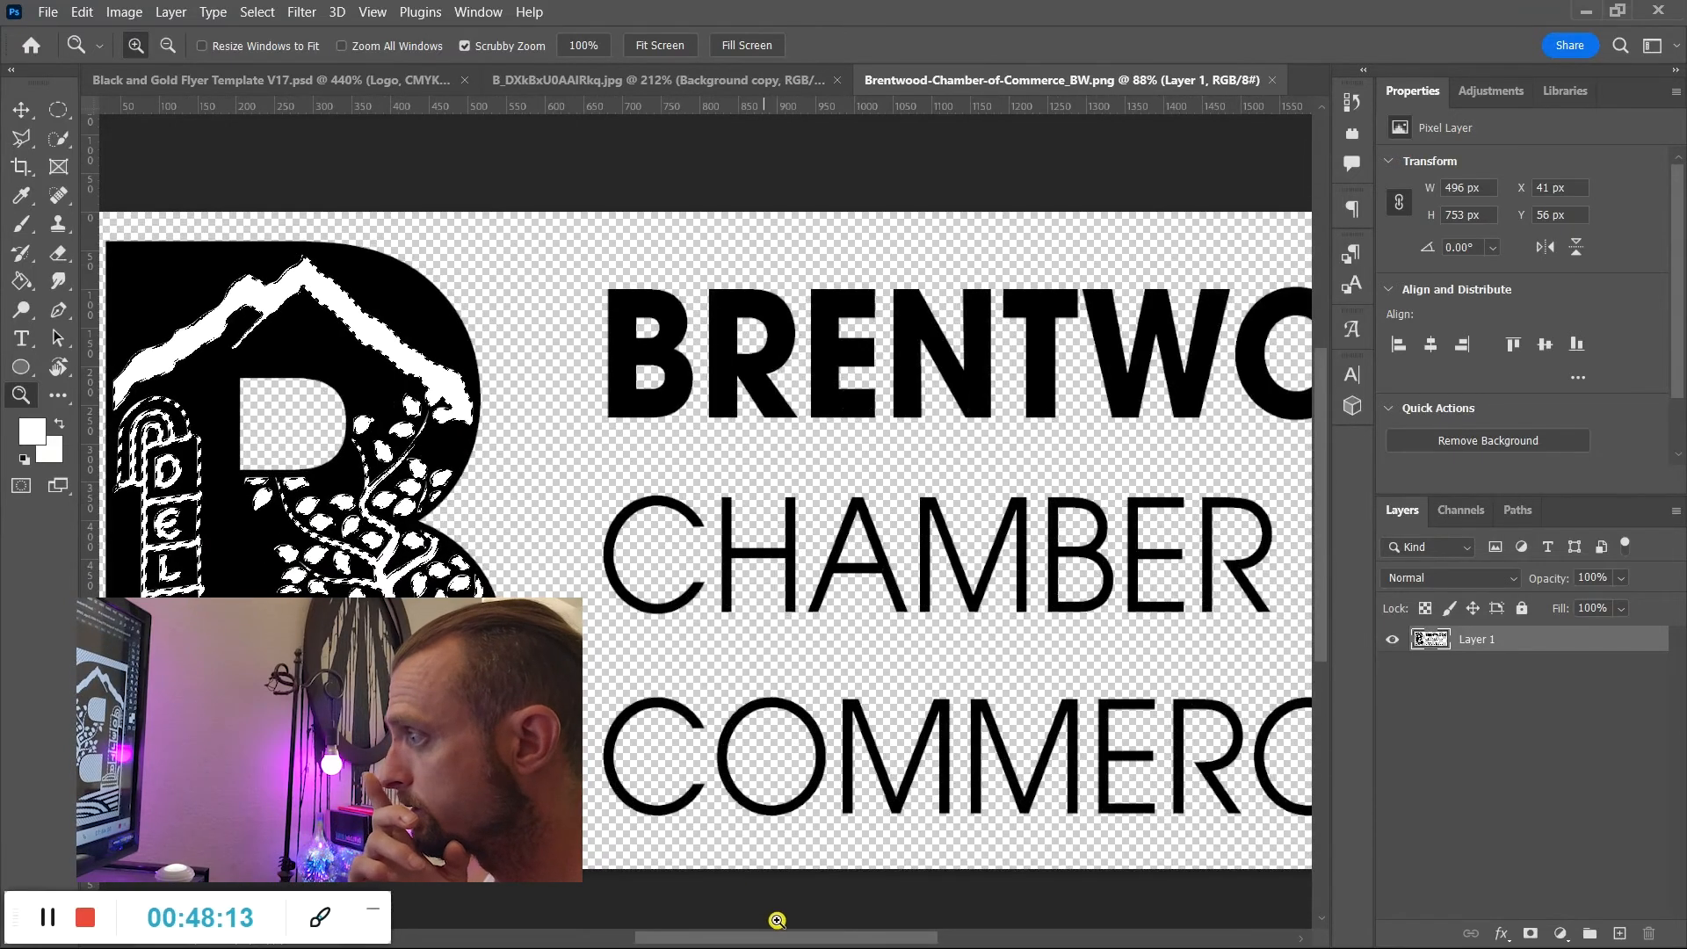
pyautogui.moveTo(787, 940); pyautogui.dragTo(740, 938)
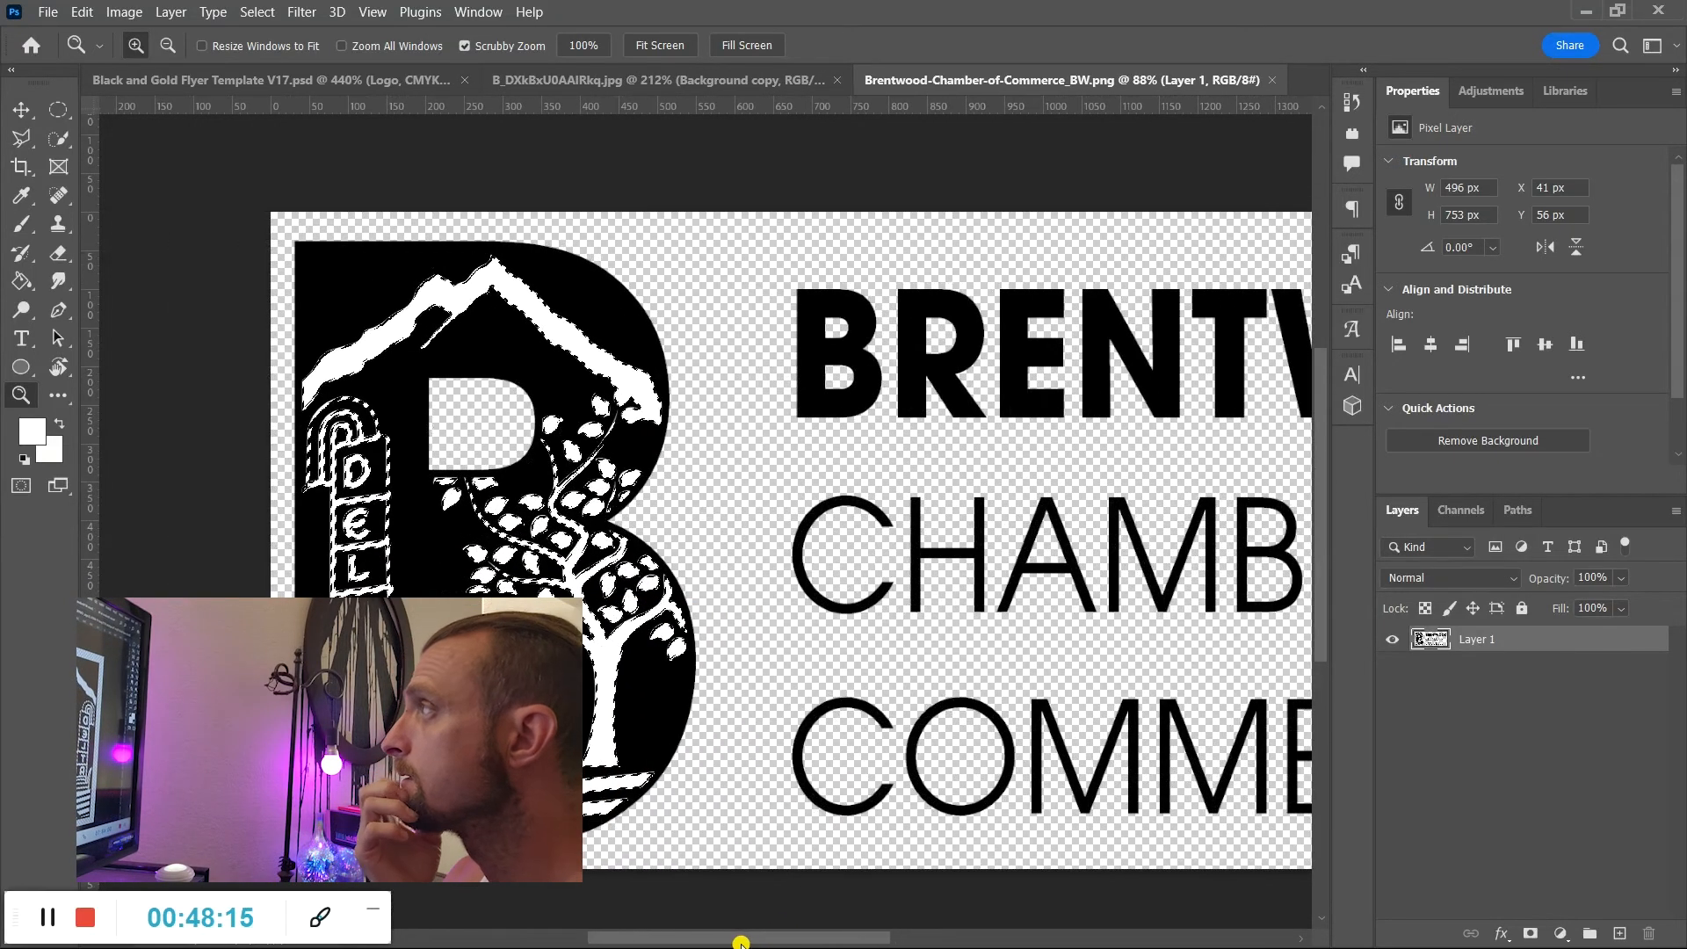
pyautogui.click(11, 113)
pyautogui.moveTo(468, 285); pyautogui.dragTo(343, 77)
pyautogui.moveTo(861, 505); pyautogui.dragTo(855, 554)
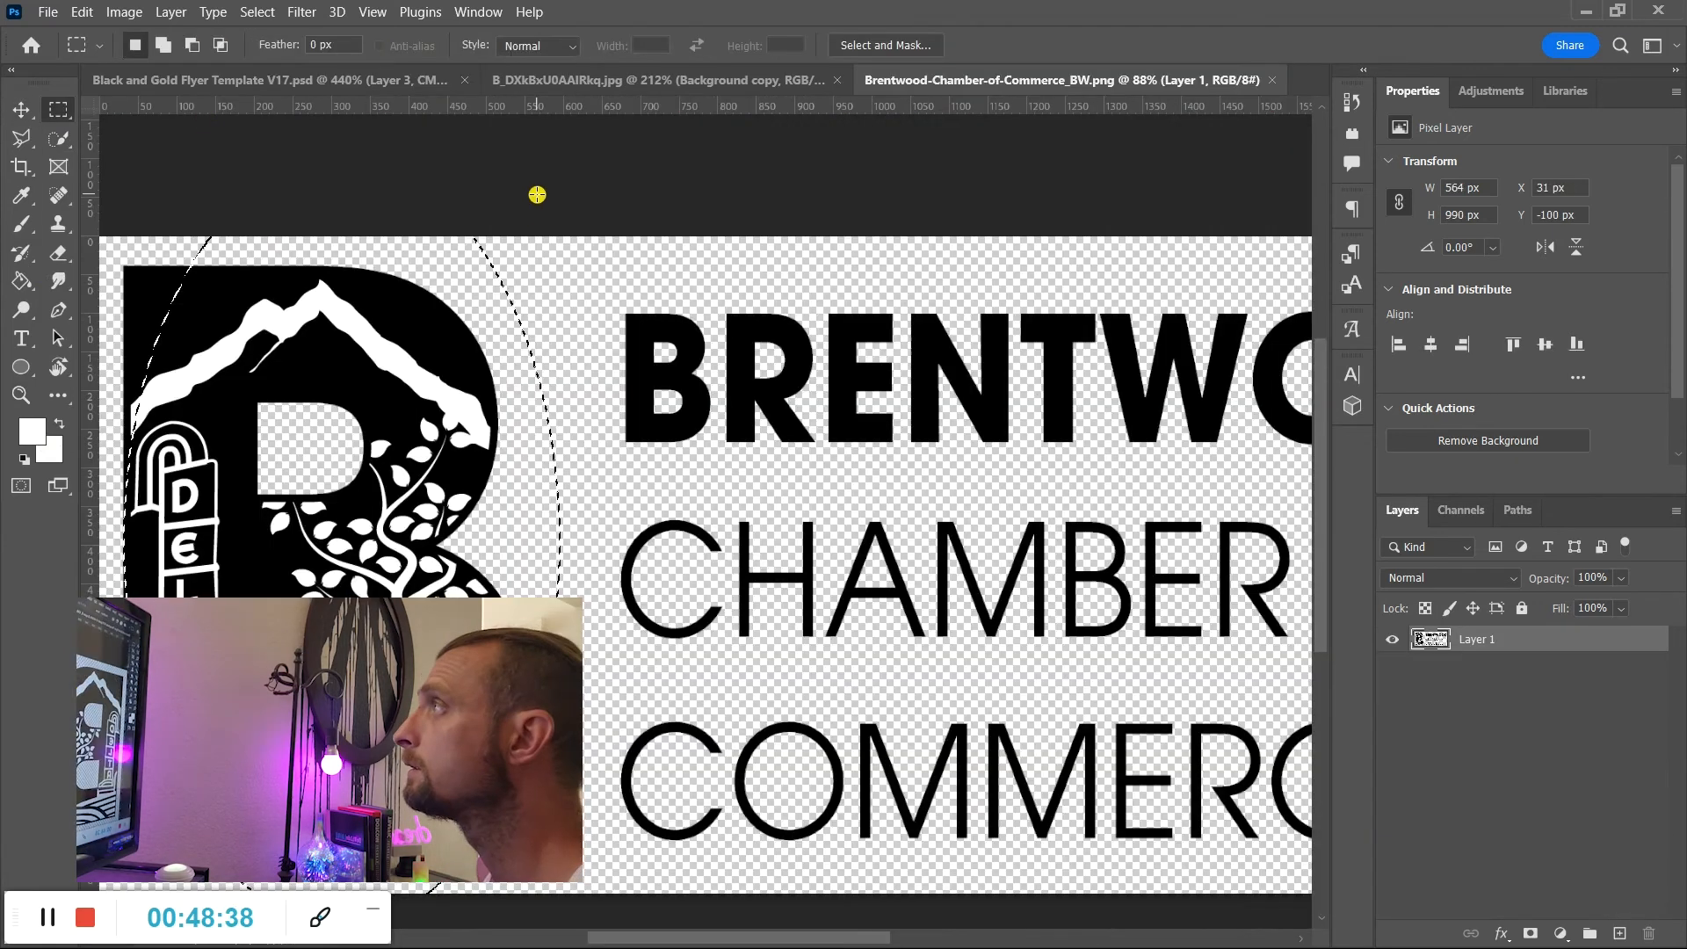
# Select the whole B emblem in the chamber logo file with a rectangular marquee and copy it into the flyer.
pyautogui.moveTo(539, 235); pyautogui.dragTo(110, 893)
pyautogui.click(24, 111)
pyautogui.moveTo(313, 297); pyautogui.dragTo(855, 558)
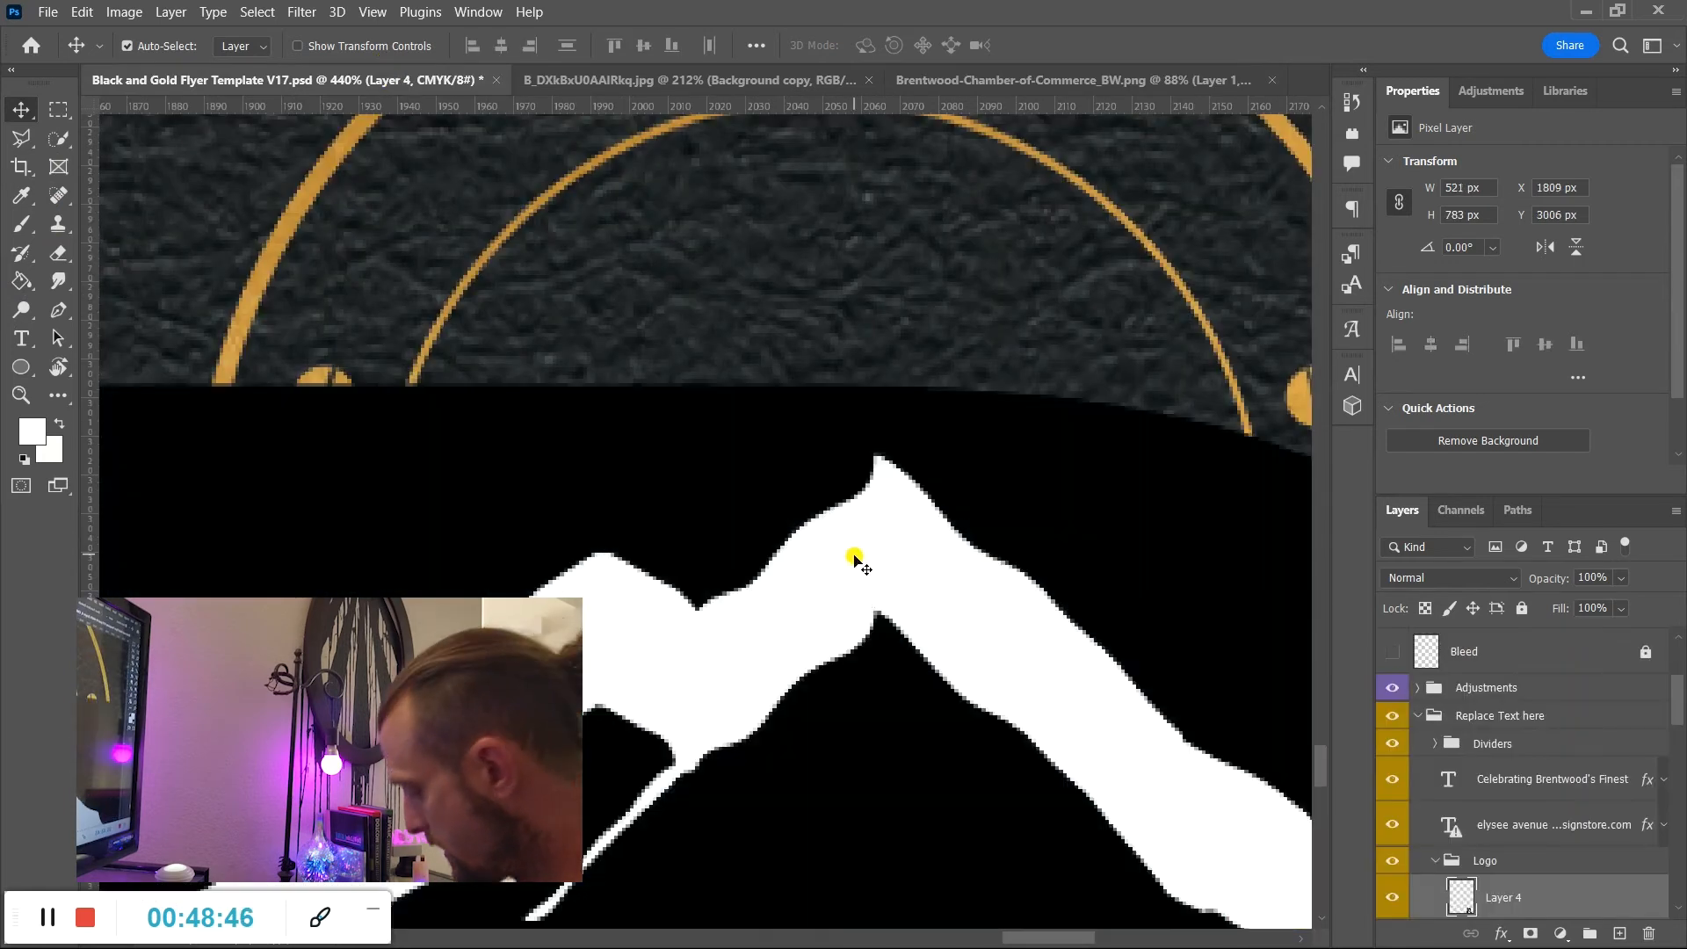
# Move the full B emblem over the DOOR headline's lower end and the white artwork up beside it over the round logo.
pyautogui.press('z')
pyautogui.moveTo(881, 550); pyautogui.dragTo(763, 548)
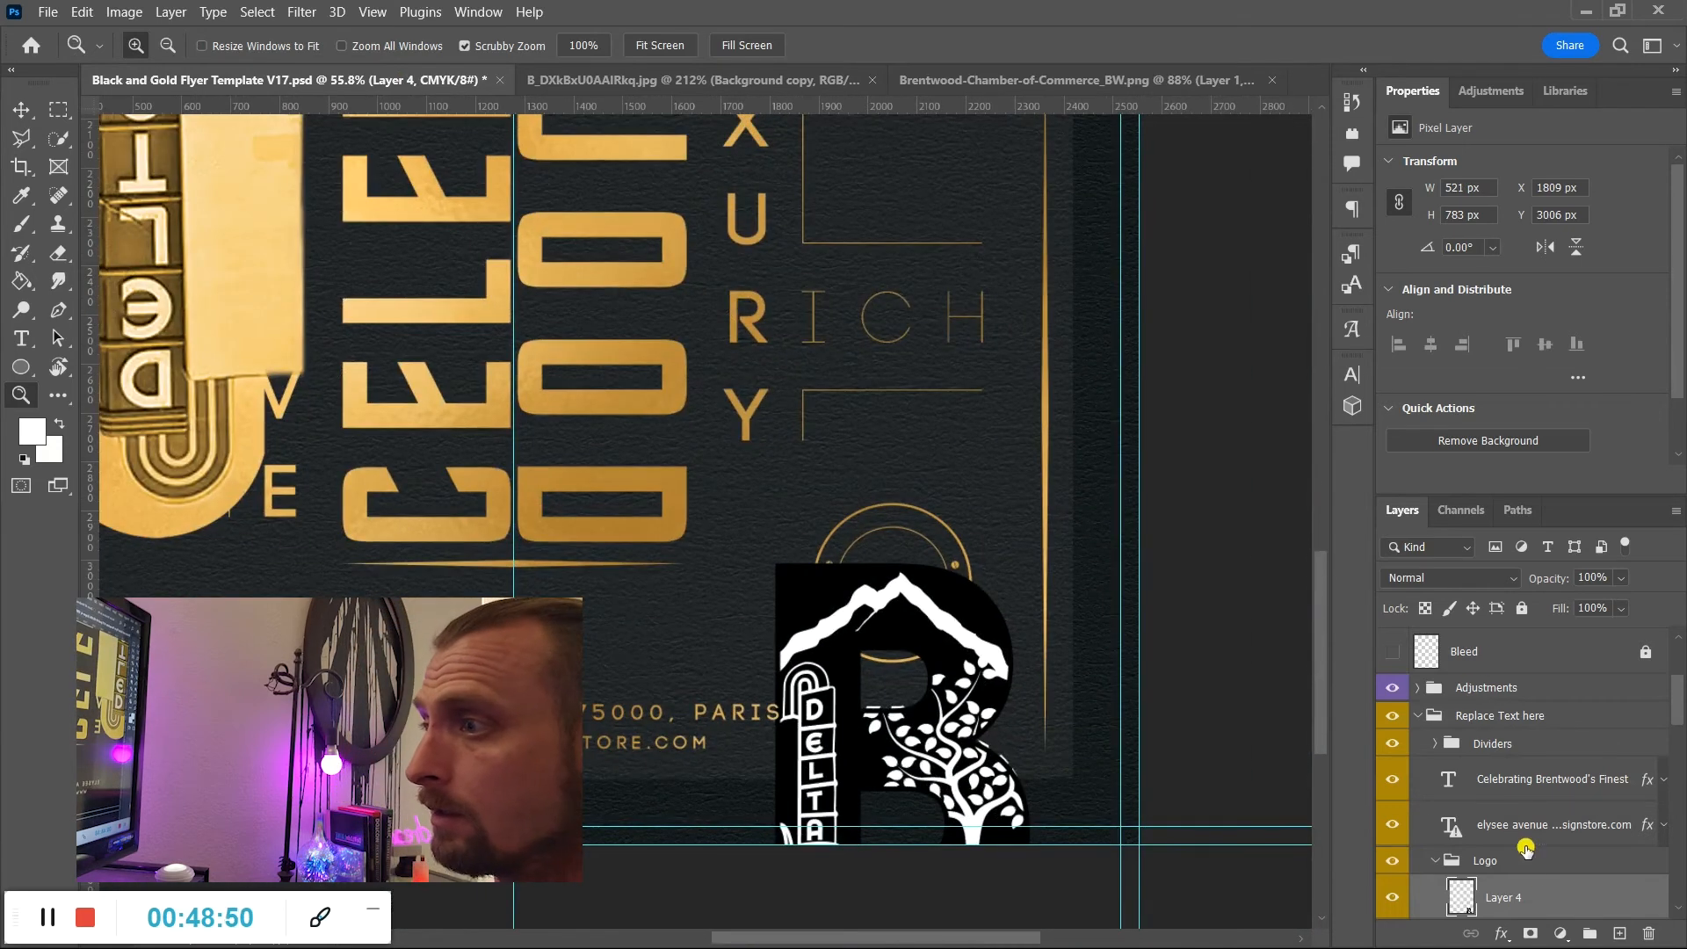
pyautogui.scroll(-2, 1534, 885)
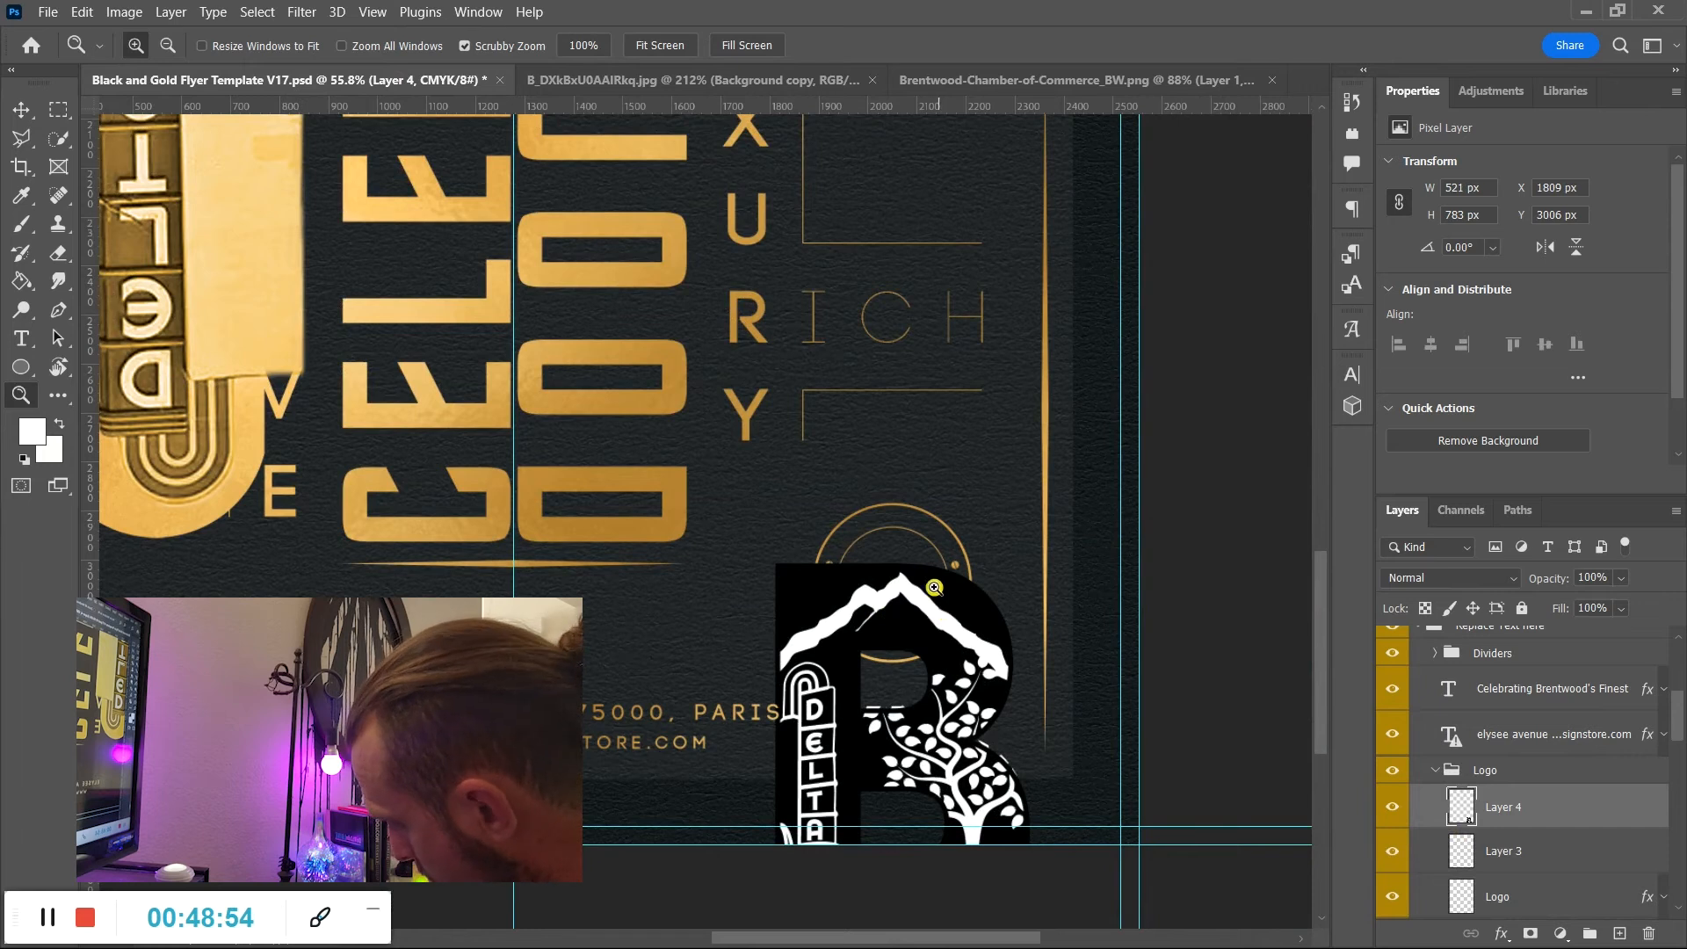
pyautogui.press('v')
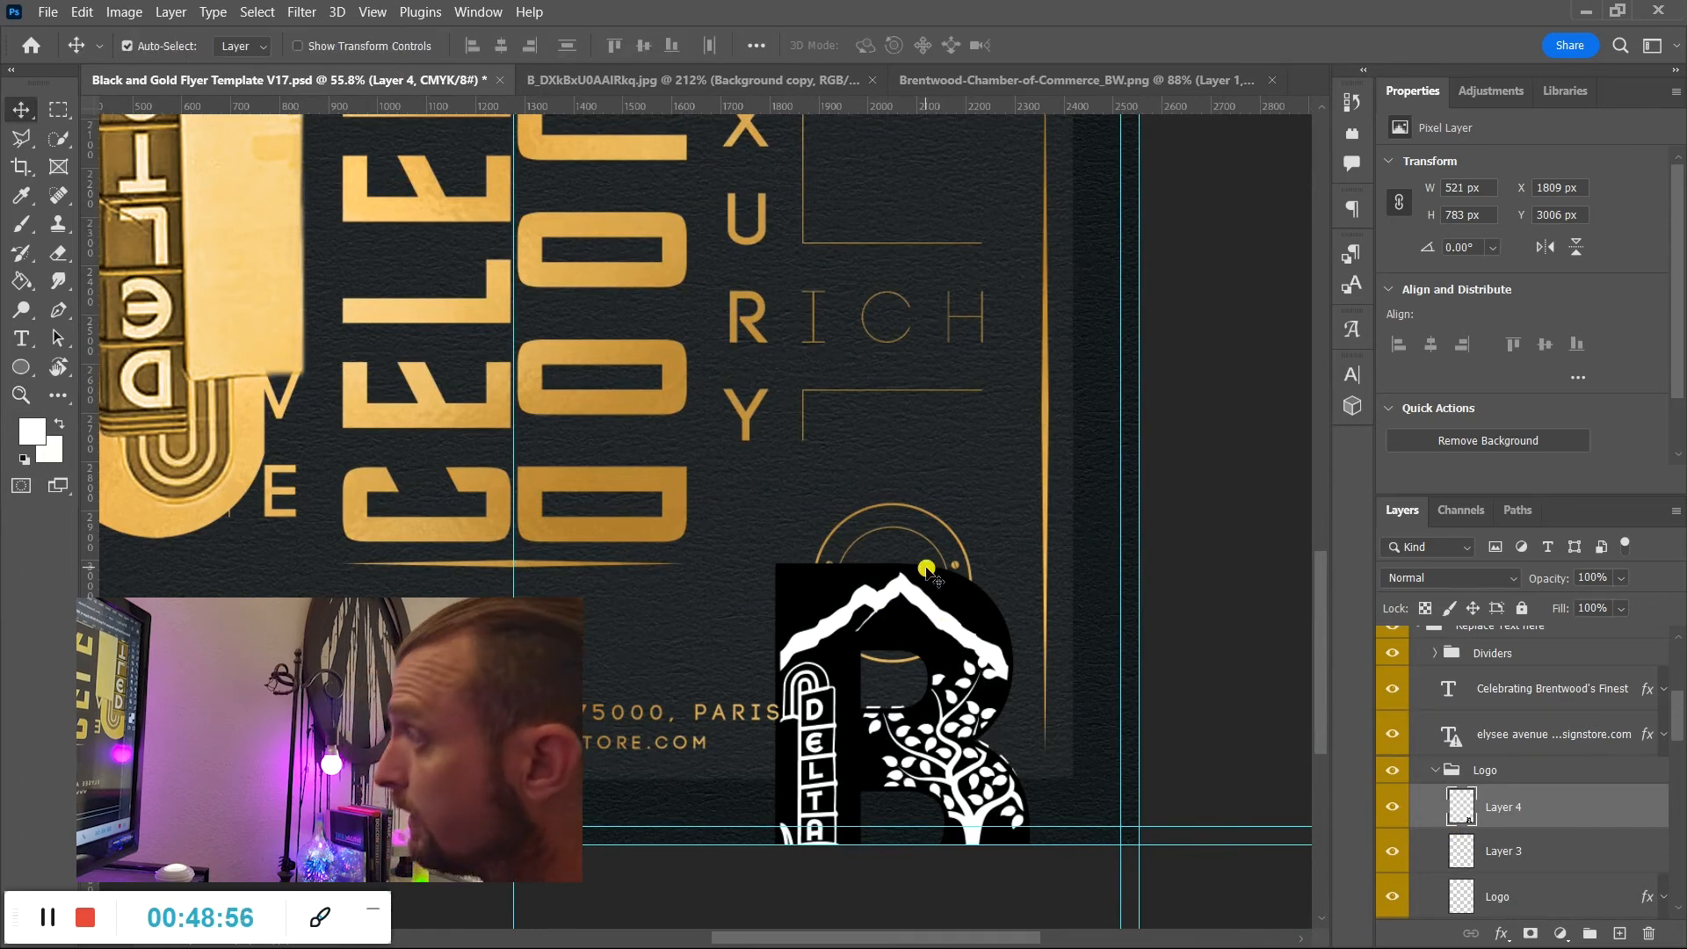
pyautogui.moveTo(927, 568); pyautogui.dragTo(663, 354)
pyautogui.moveTo(957, 778); pyautogui.dragTo(948, 540)
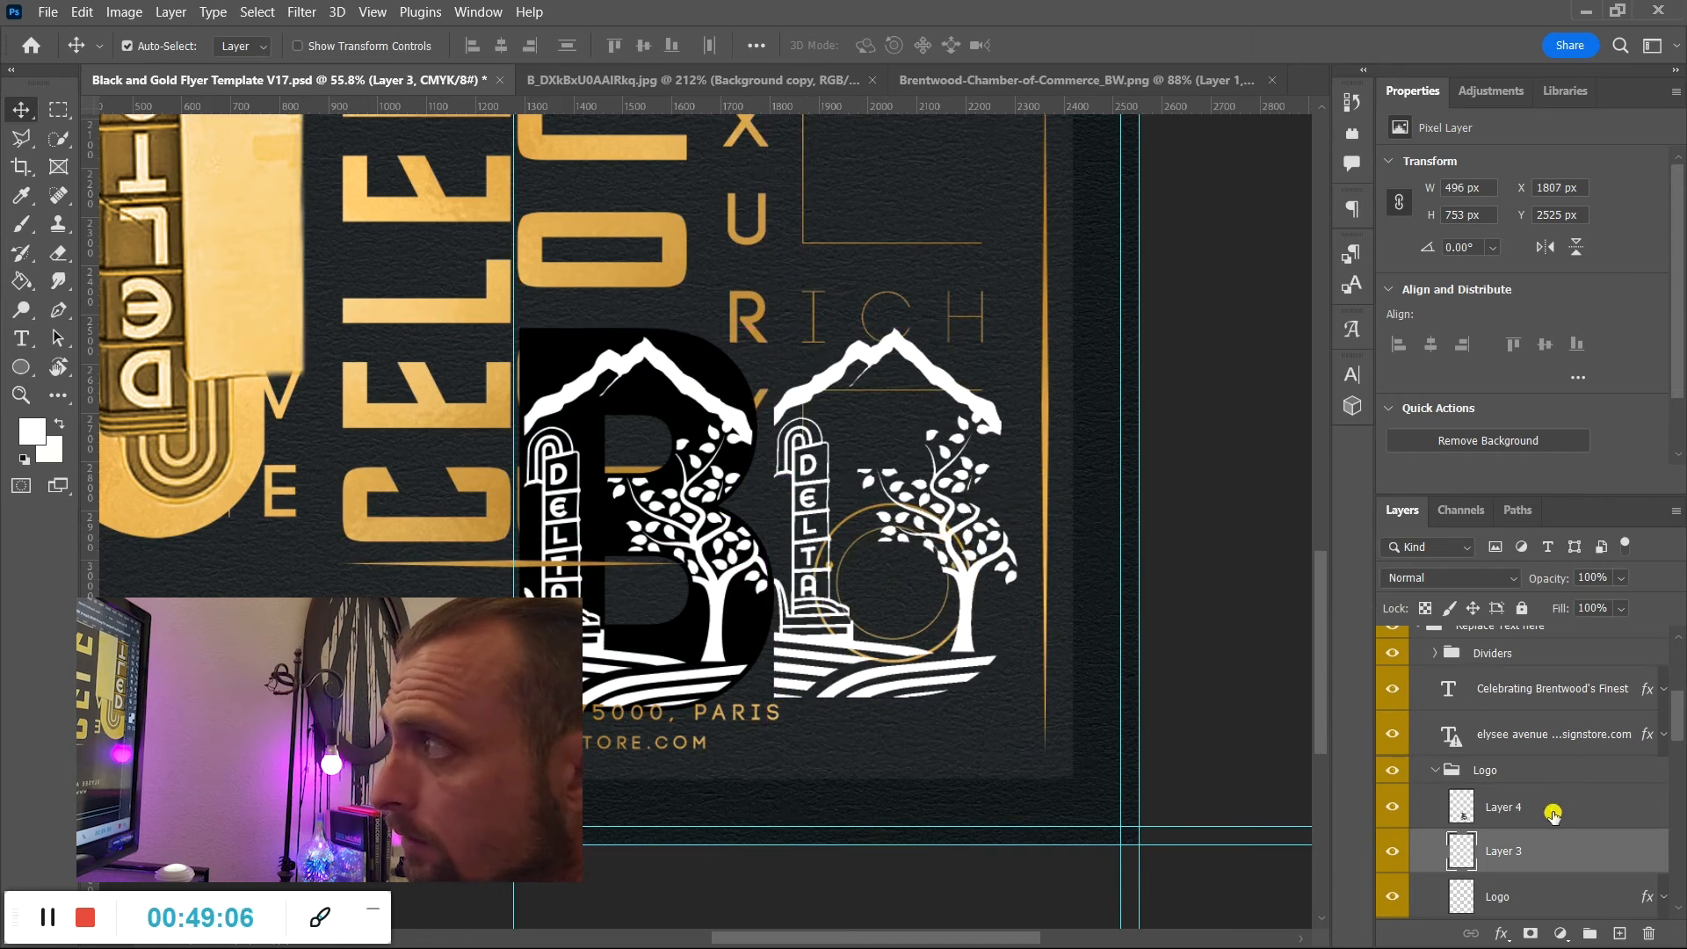
# Stack Layer 3 above Layer 4, place its white artwork over the full B emblem, and lower its opacity to 27%.
pyautogui.moveTo(1544, 847); pyautogui.dragTo(1556, 789)
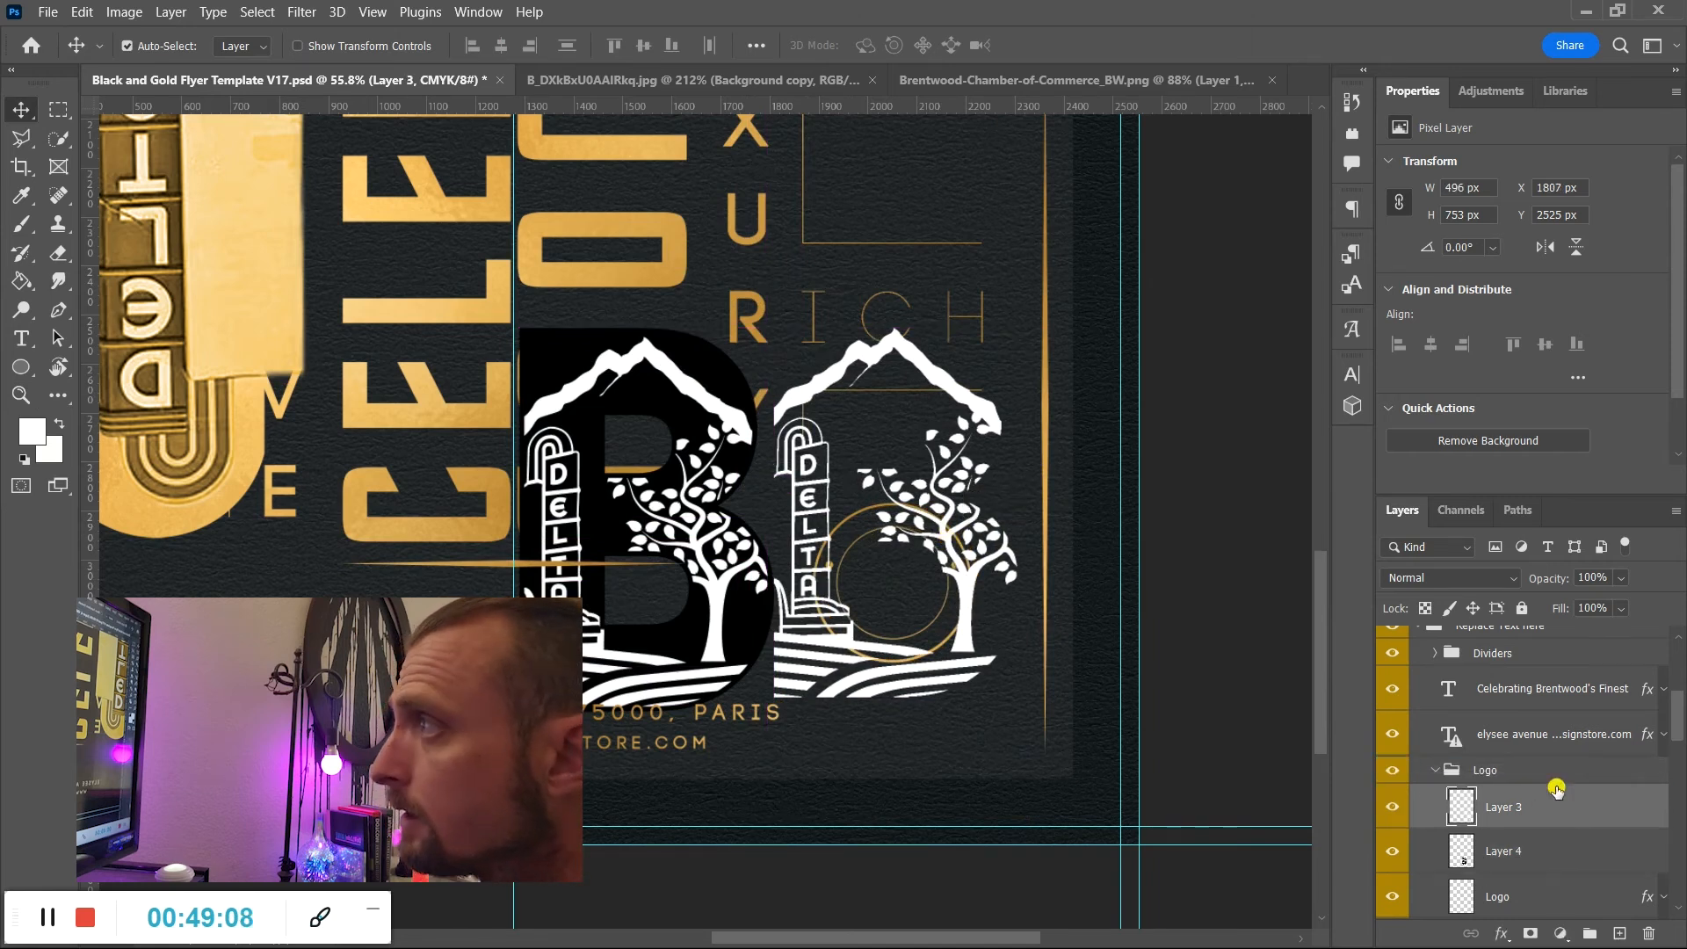
pyautogui.moveTo(980, 630); pyautogui.dragTo(716, 624)
pyautogui.moveTo(1530, 575)
pyautogui.mouseDown()
pyautogui.moveTo(1563, 570)
pyautogui.moveTo(1499, 575)
pyautogui.mouseUp()
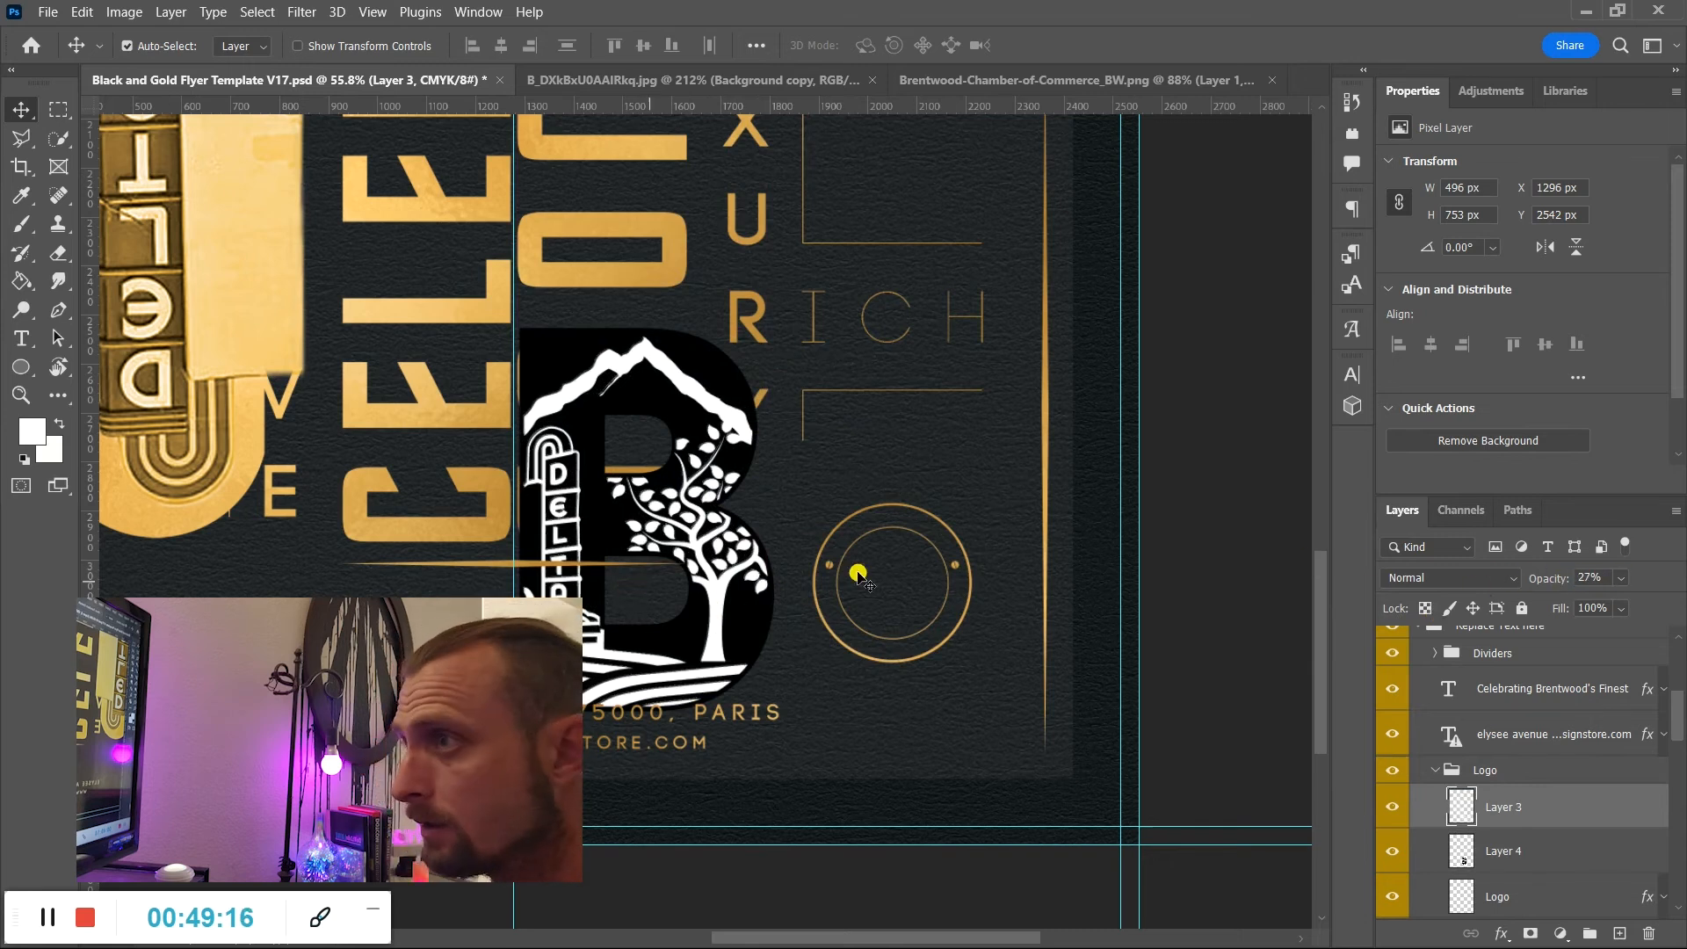
# Raise Layer 3's opacity to 59% and nudge its white artwork to X 1299, Y 2544 px to match the B emblem.
pyautogui.moveTo(1542, 572); pyautogui.dragTo(1556, 578)
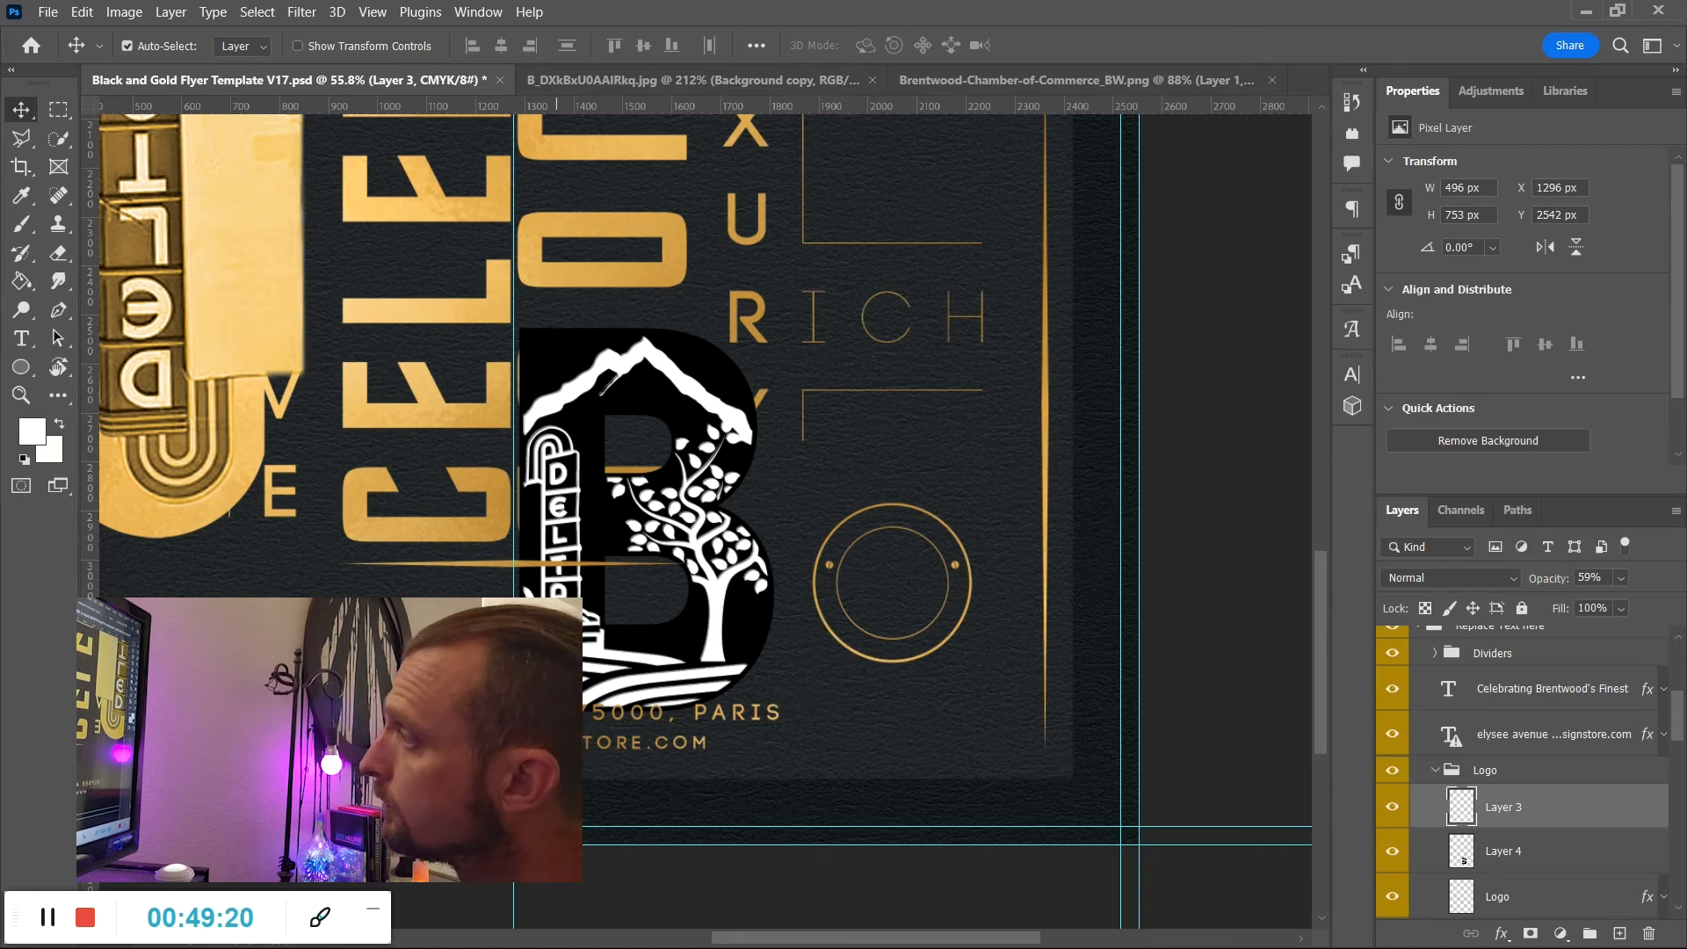
pyautogui.press('z')
pyautogui.moveTo(725, 599); pyautogui.dragTo(905, 675)
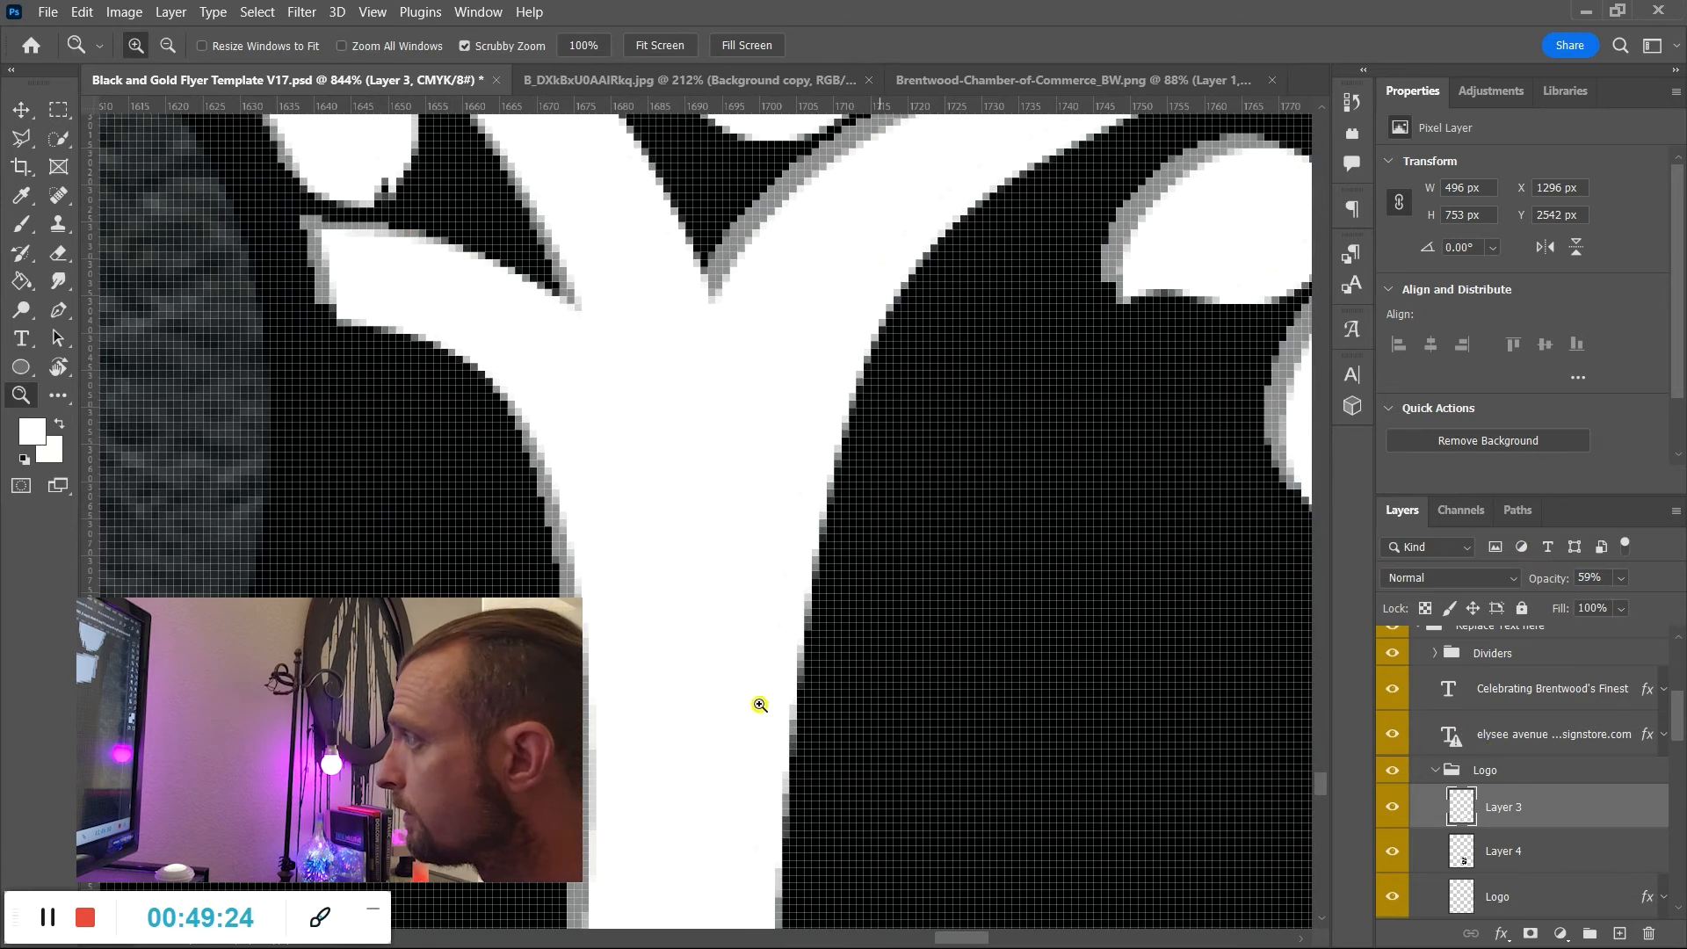
pyautogui.hotkey('ctrl', 't')
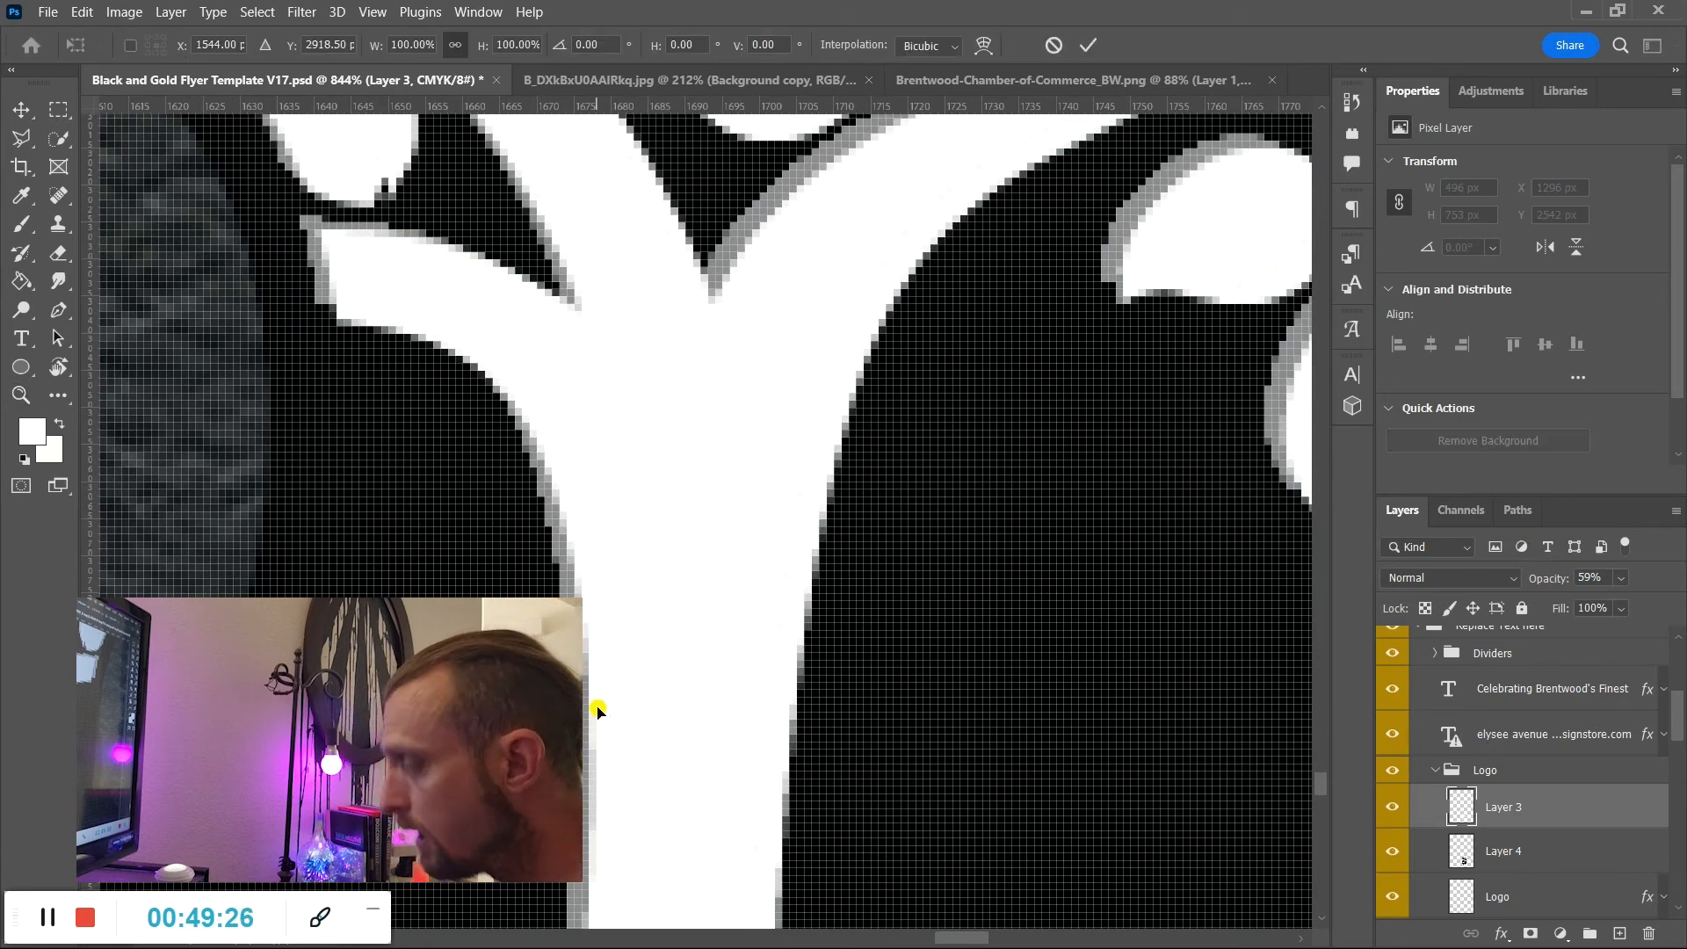
pyautogui.press('Right')
pyautogui.press('Right')
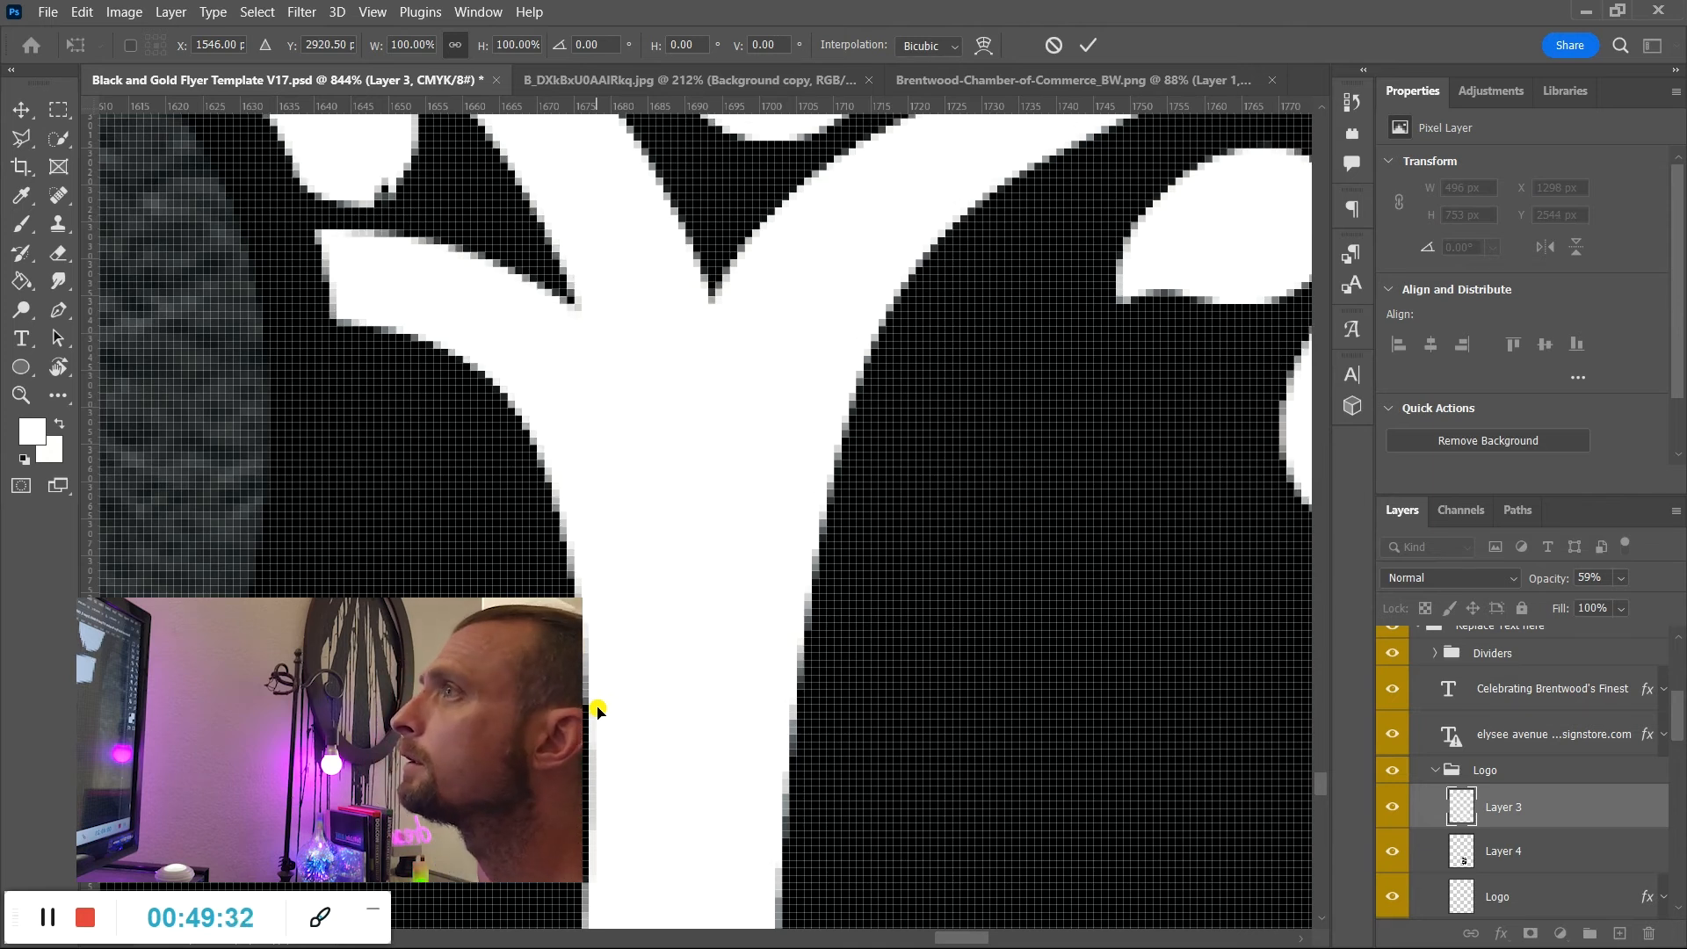
pyautogui.press('Right')
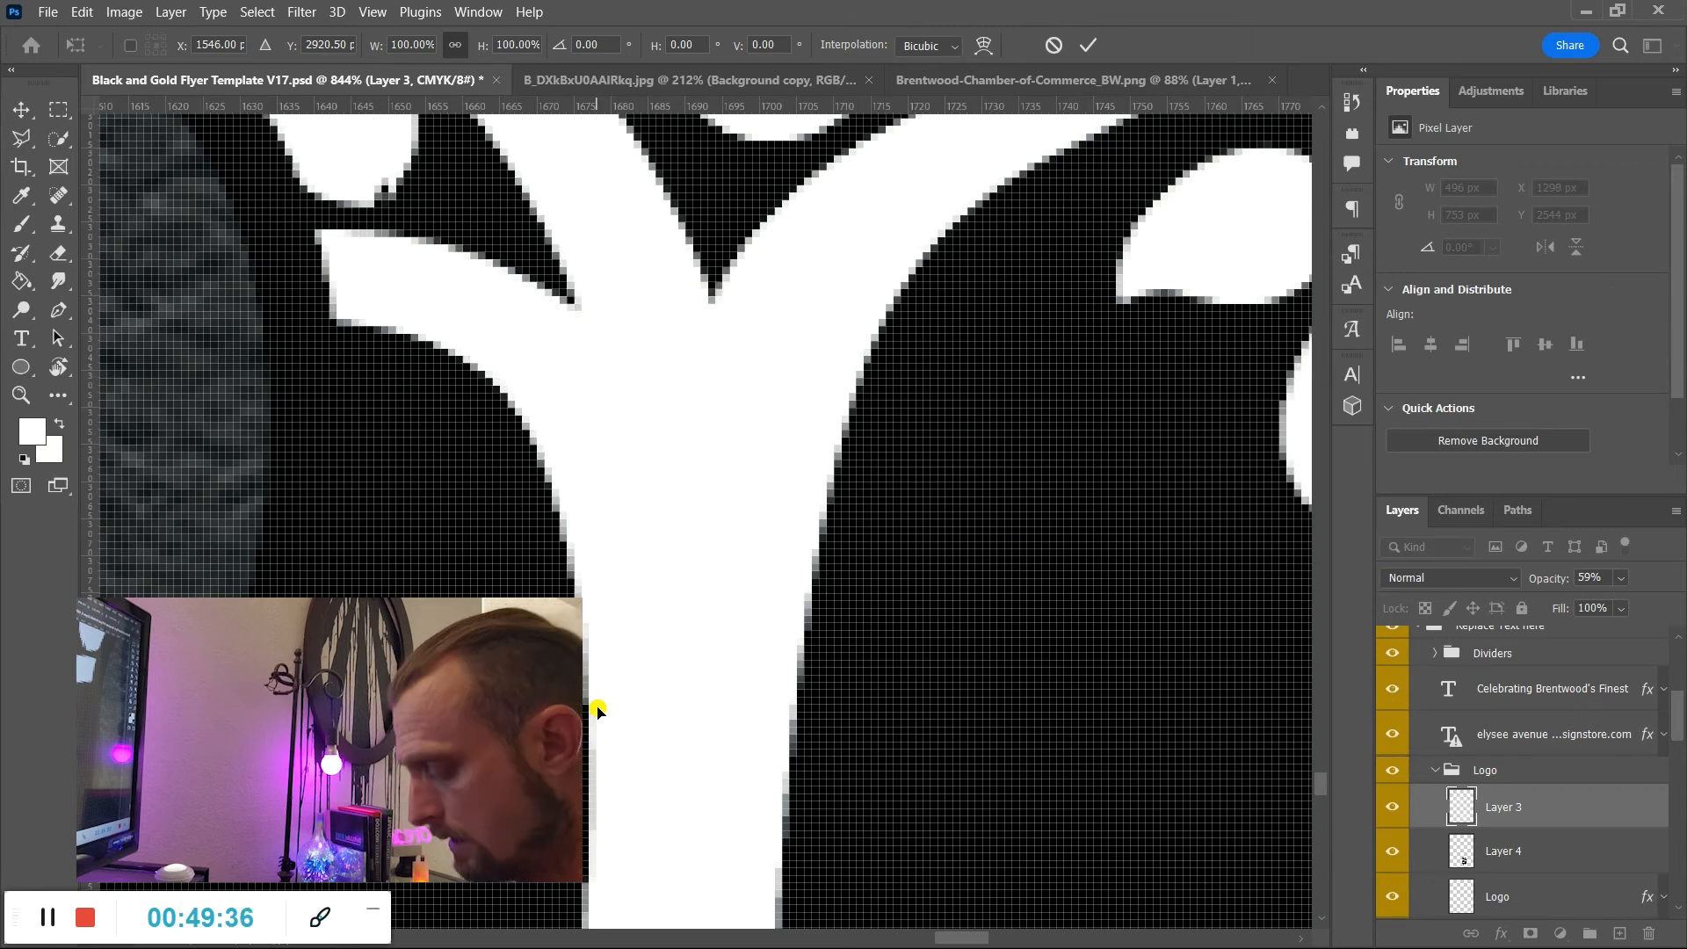
pyautogui.press('Right')
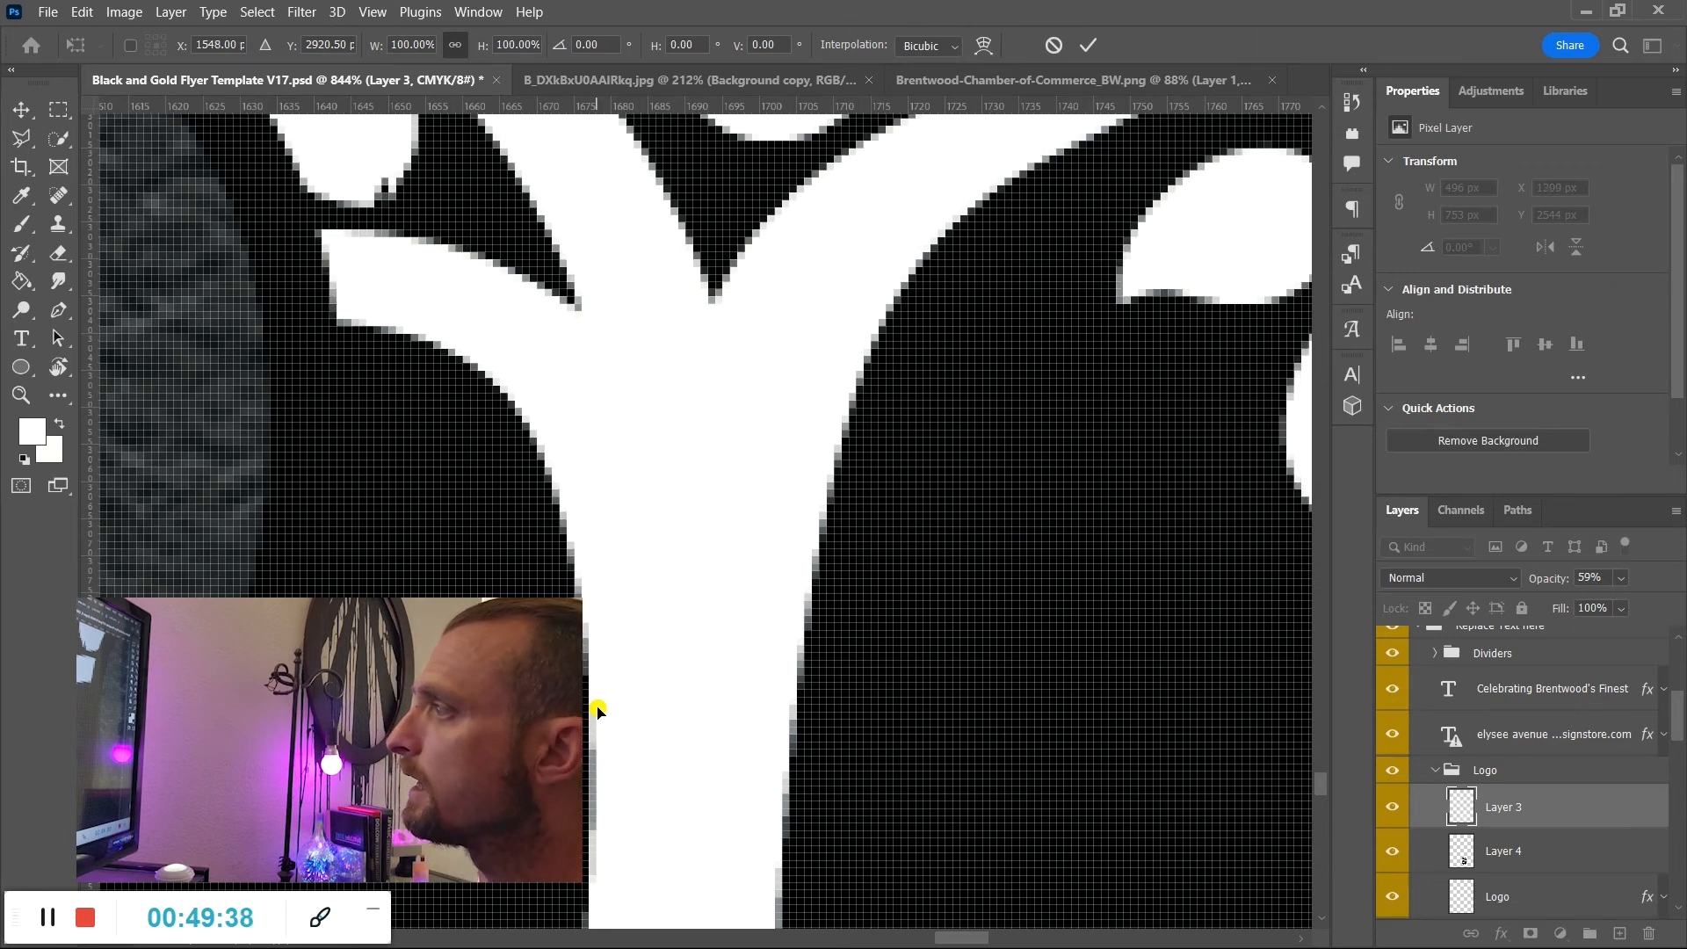
pyautogui.press('Return')
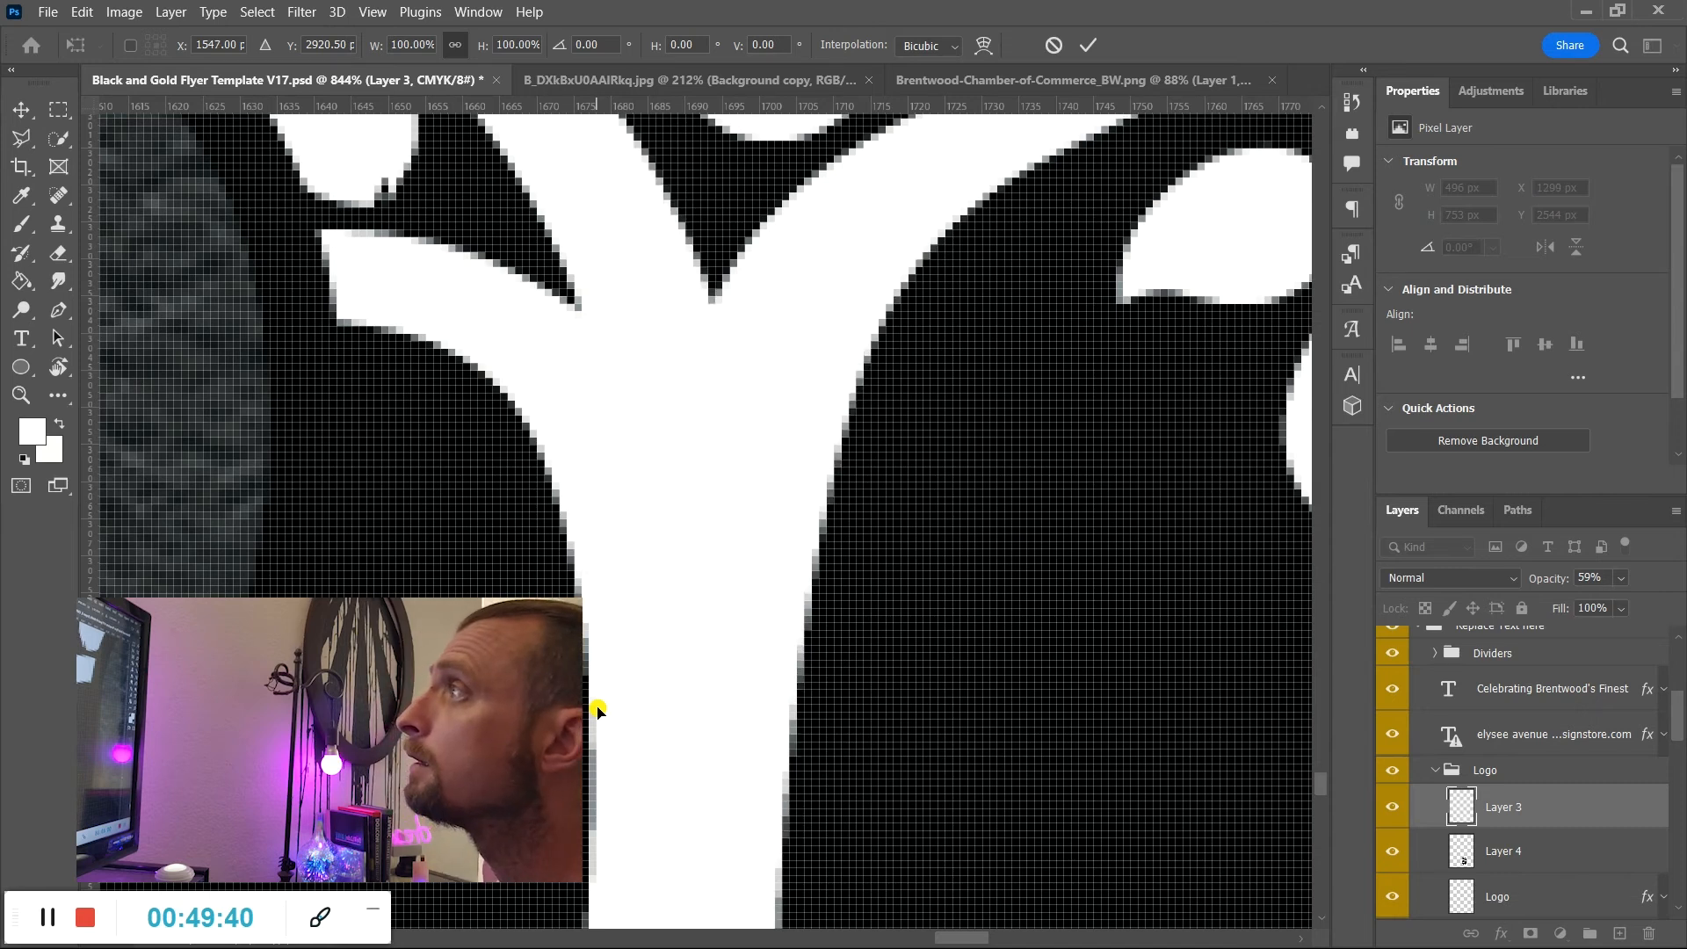
# Select Layer 3 and Layer 4 together, scale them to 17.06%, and place the emblem inside the round logo frame.
pyautogui.press('z')
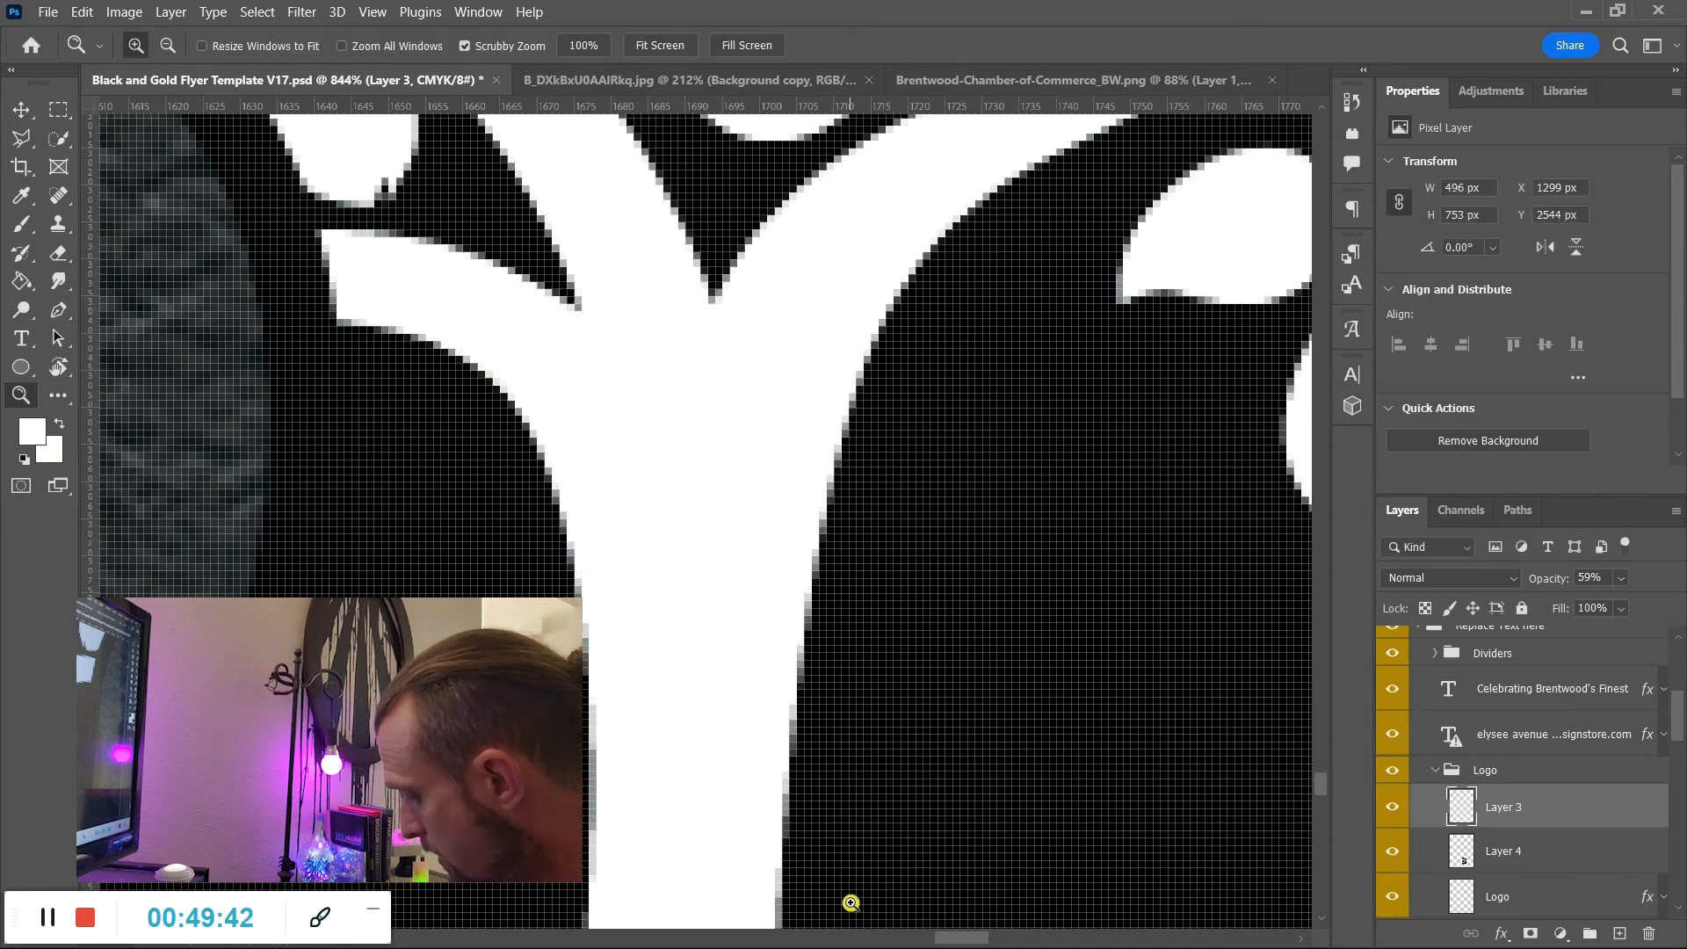
pyautogui.moveTo(825, 644); pyautogui.dragTo(630, 594)
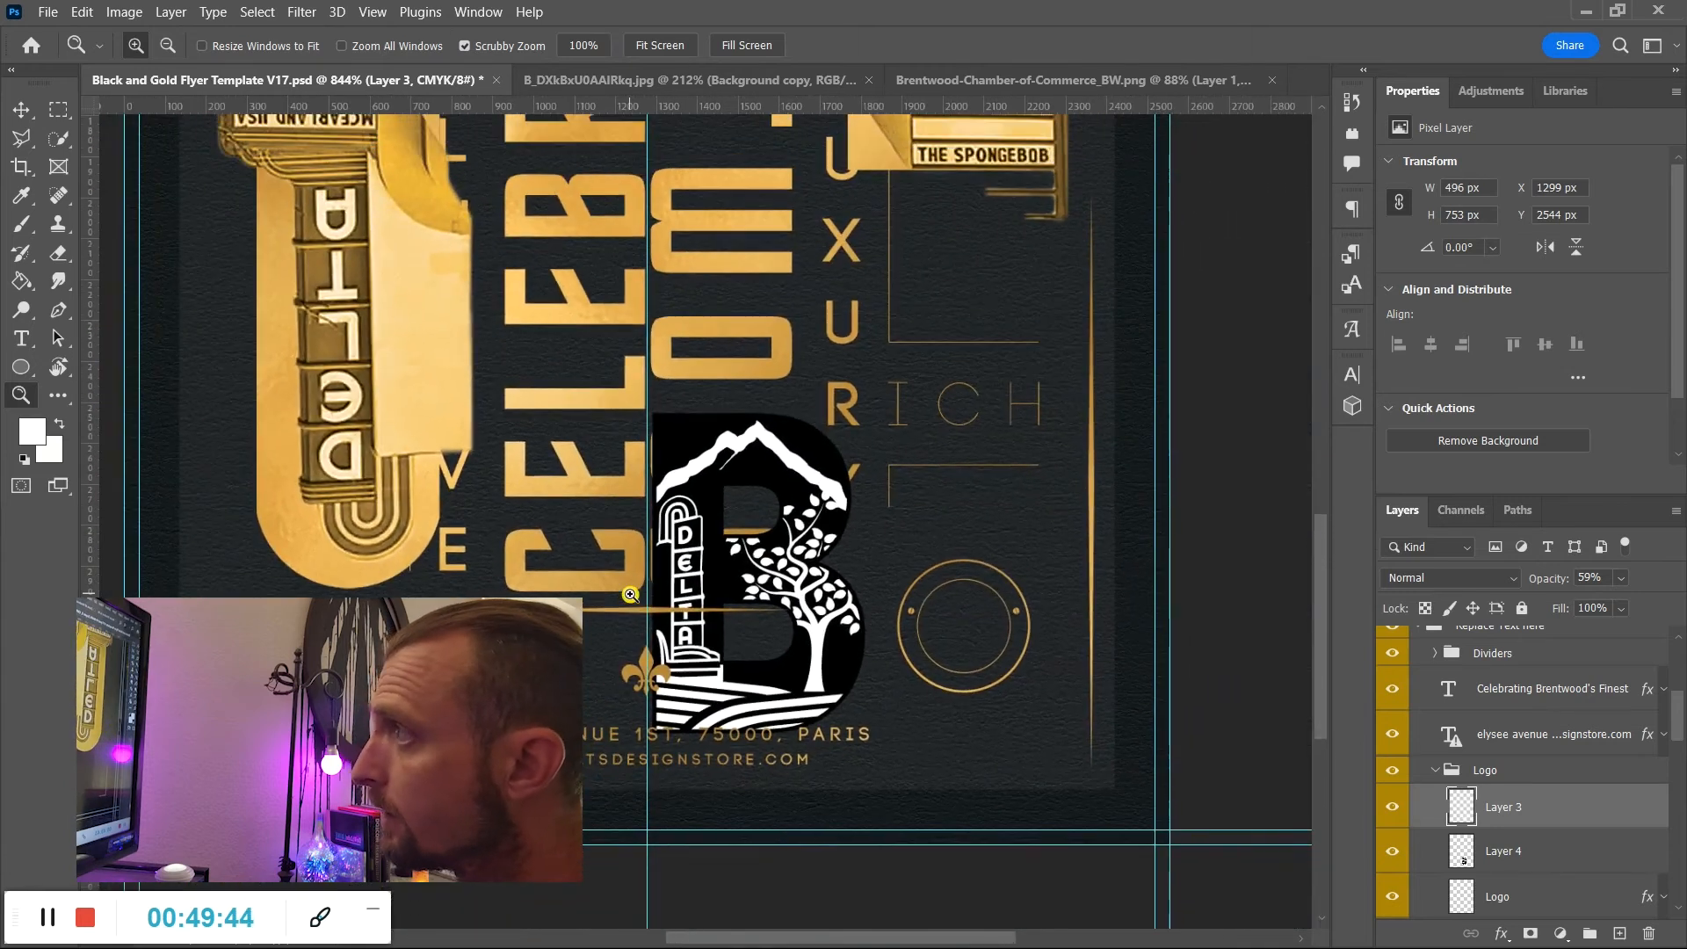
pyautogui.keyDown('shift'); pyautogui.click(1567, 858); pyautogui.keyUp('shift')
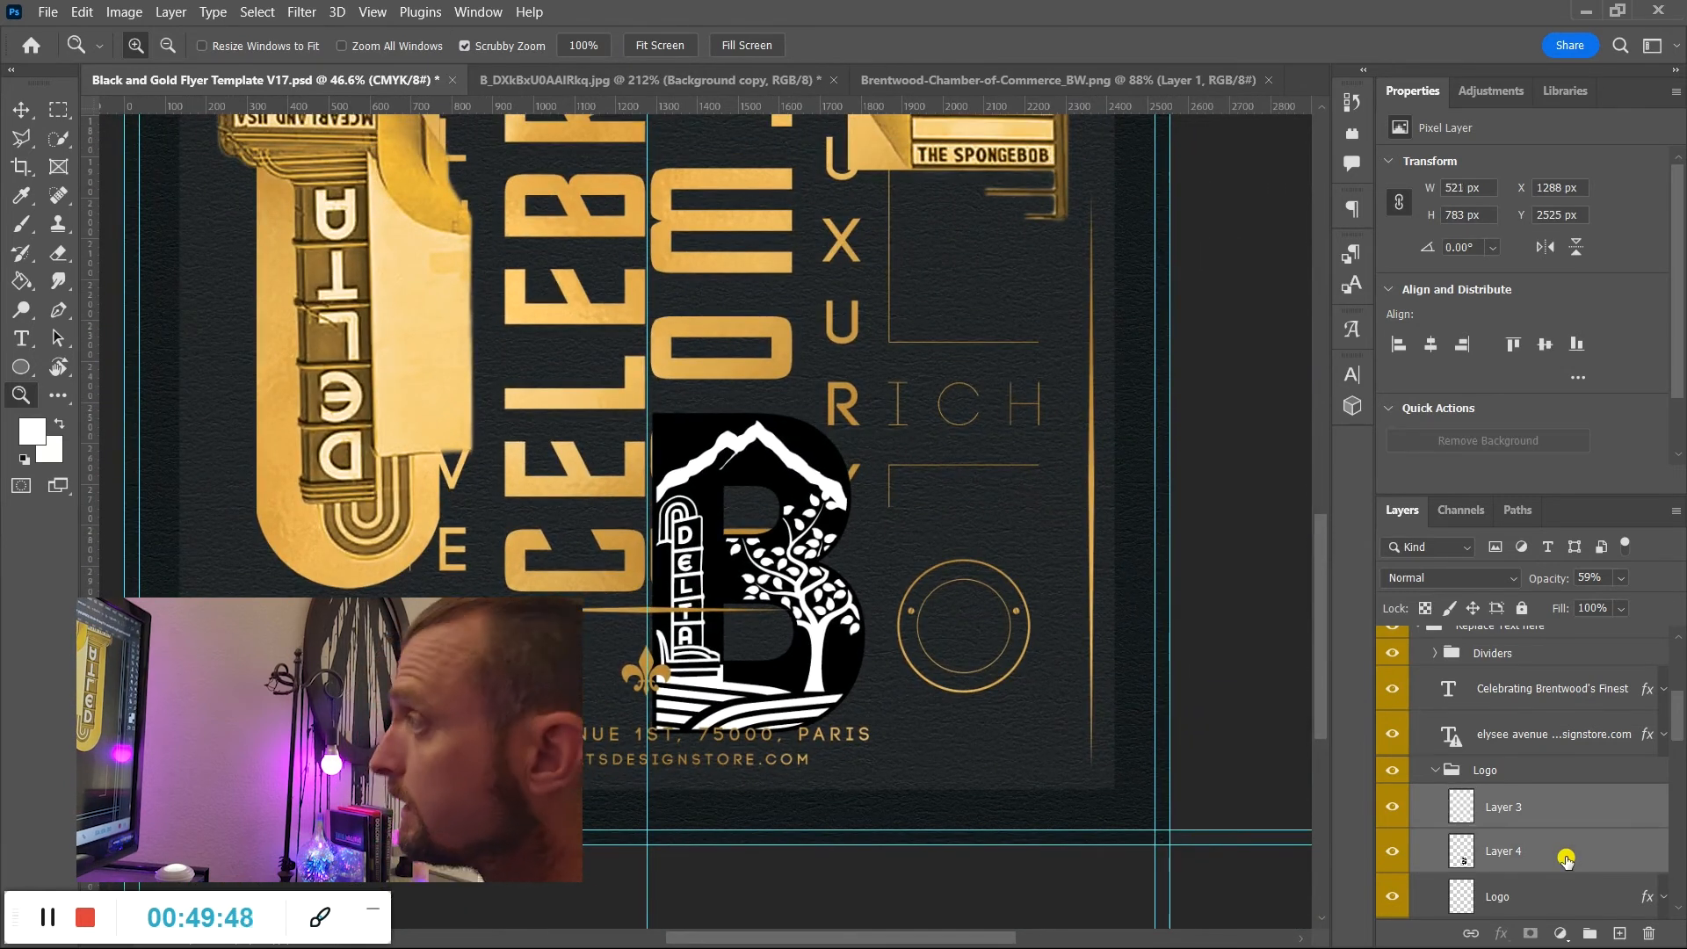
pyautogui.hotkey('ctrl', 't')
pyautogui.moveTo(650, 406); pyautogui.dragTo(959, 627)
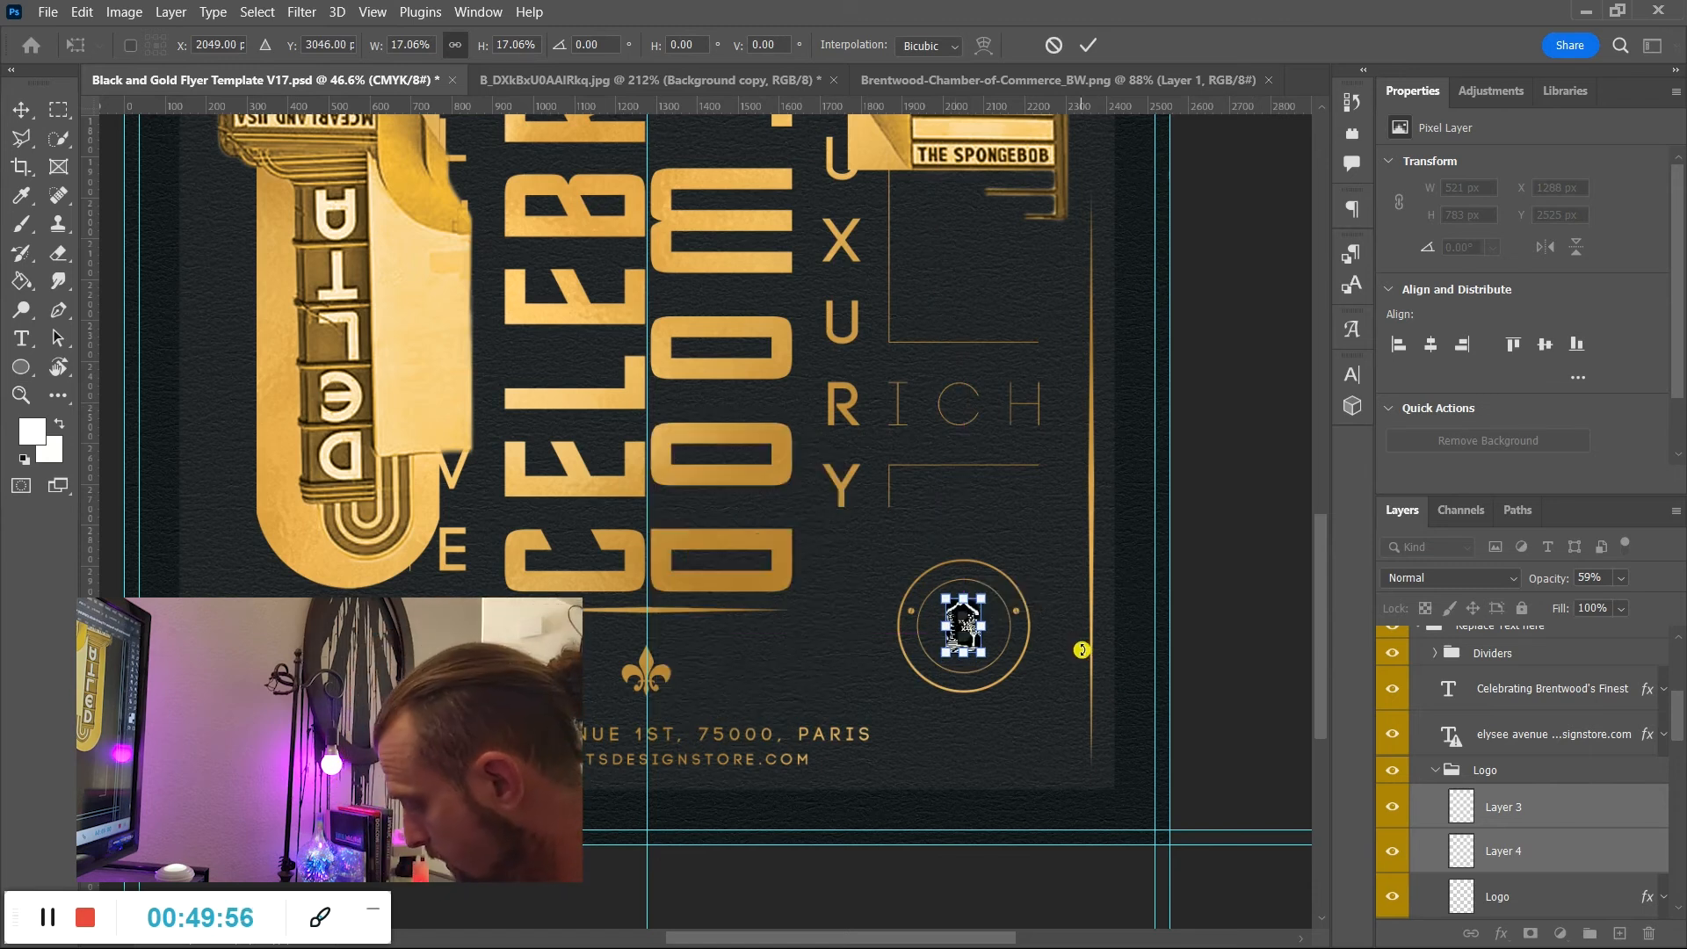
# Enlarge the B emblem in the round frame to 110.56%, keeping it centered in the inner circle.
pyautogui.press('z')
pyautogui.moveTo(971, 643); pyautogui.dragTo(1112, 813)
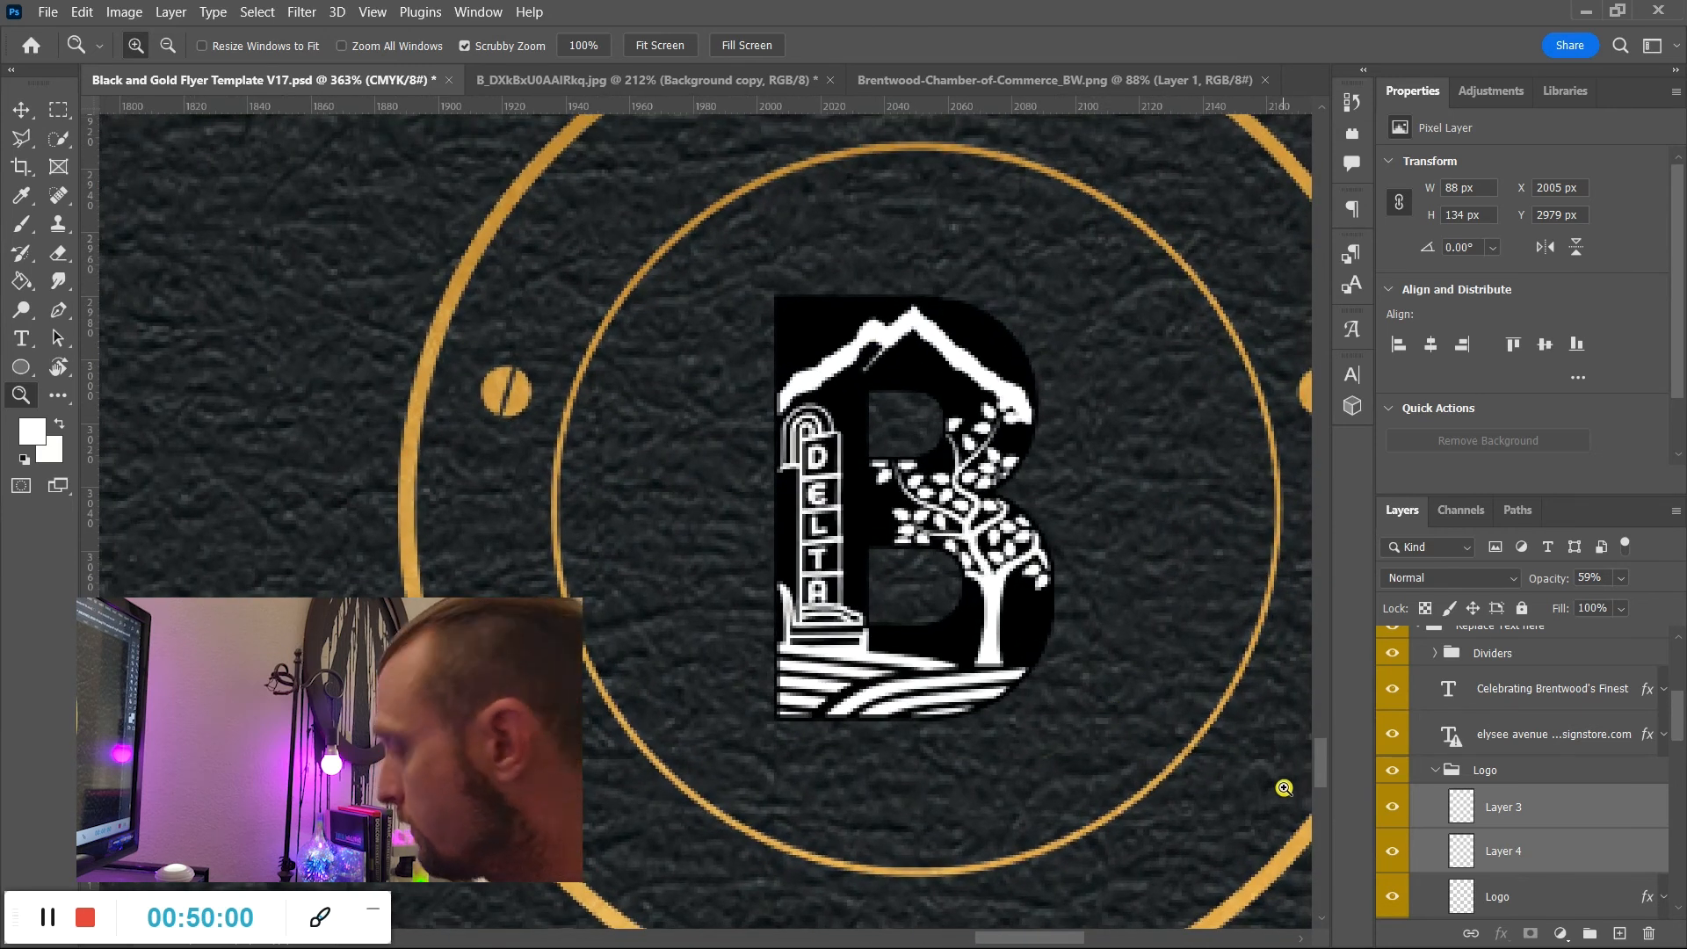
pyautogui.hotkey('ctrl', 't')
pyautogui.moveTo(1065, 728); pyautogui.dragTo(1100, 756)
pyautogui.moveTo(987, 592); pyautogui.dragTo(971, 568)
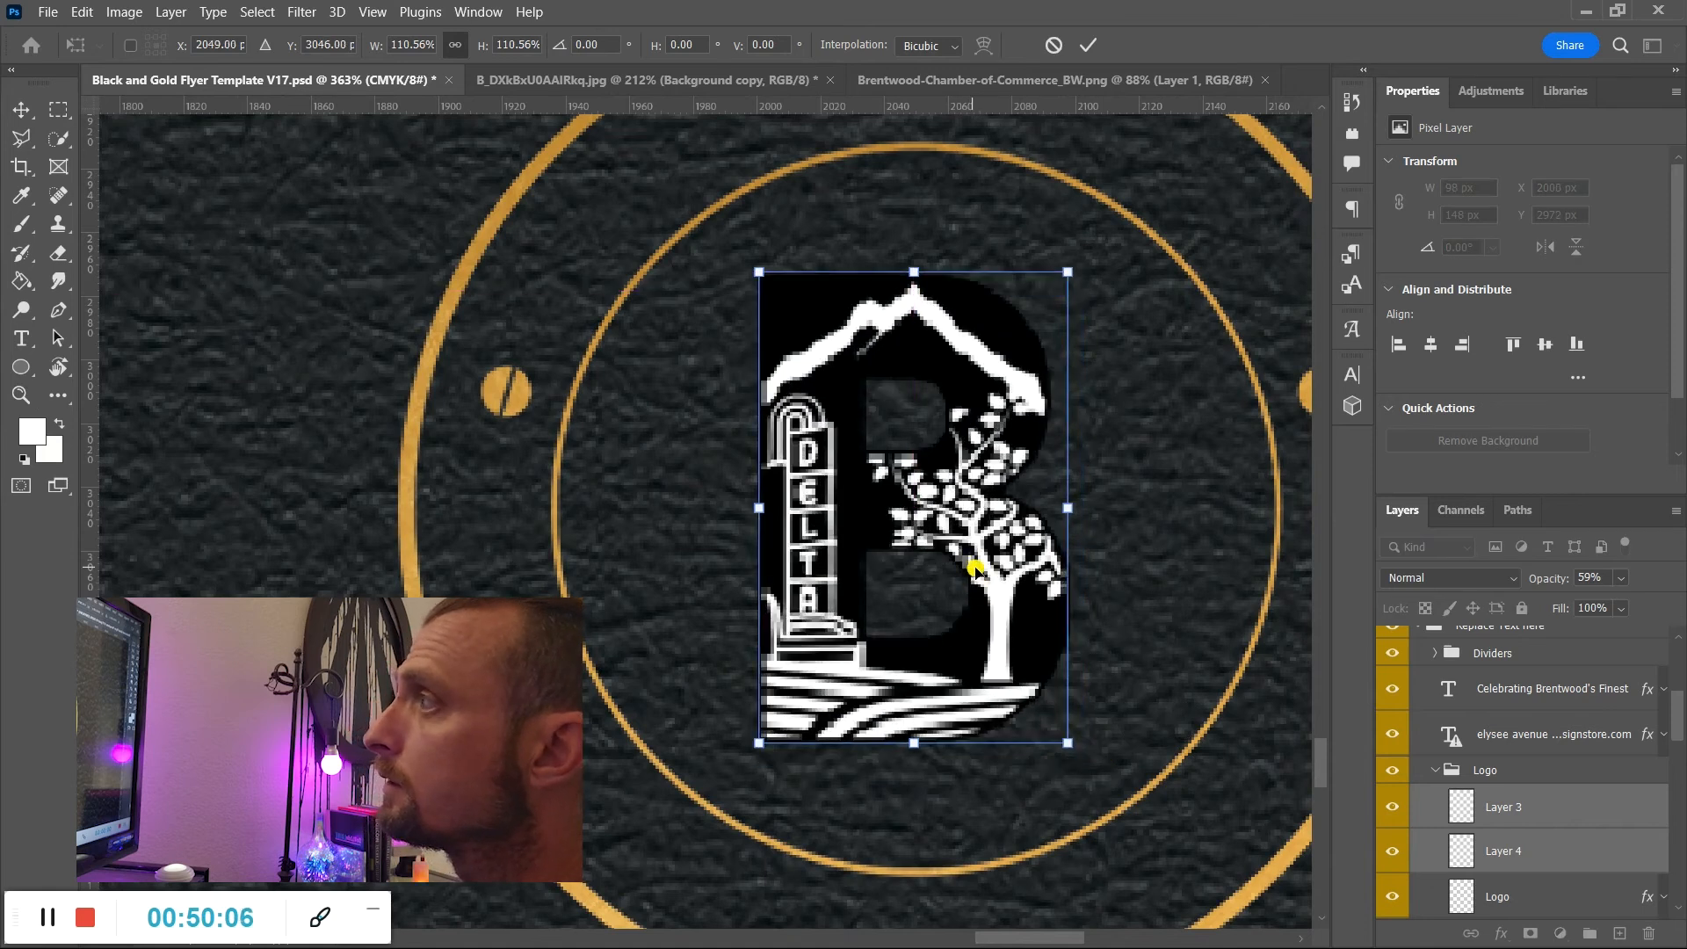
pyautogui.press('z')
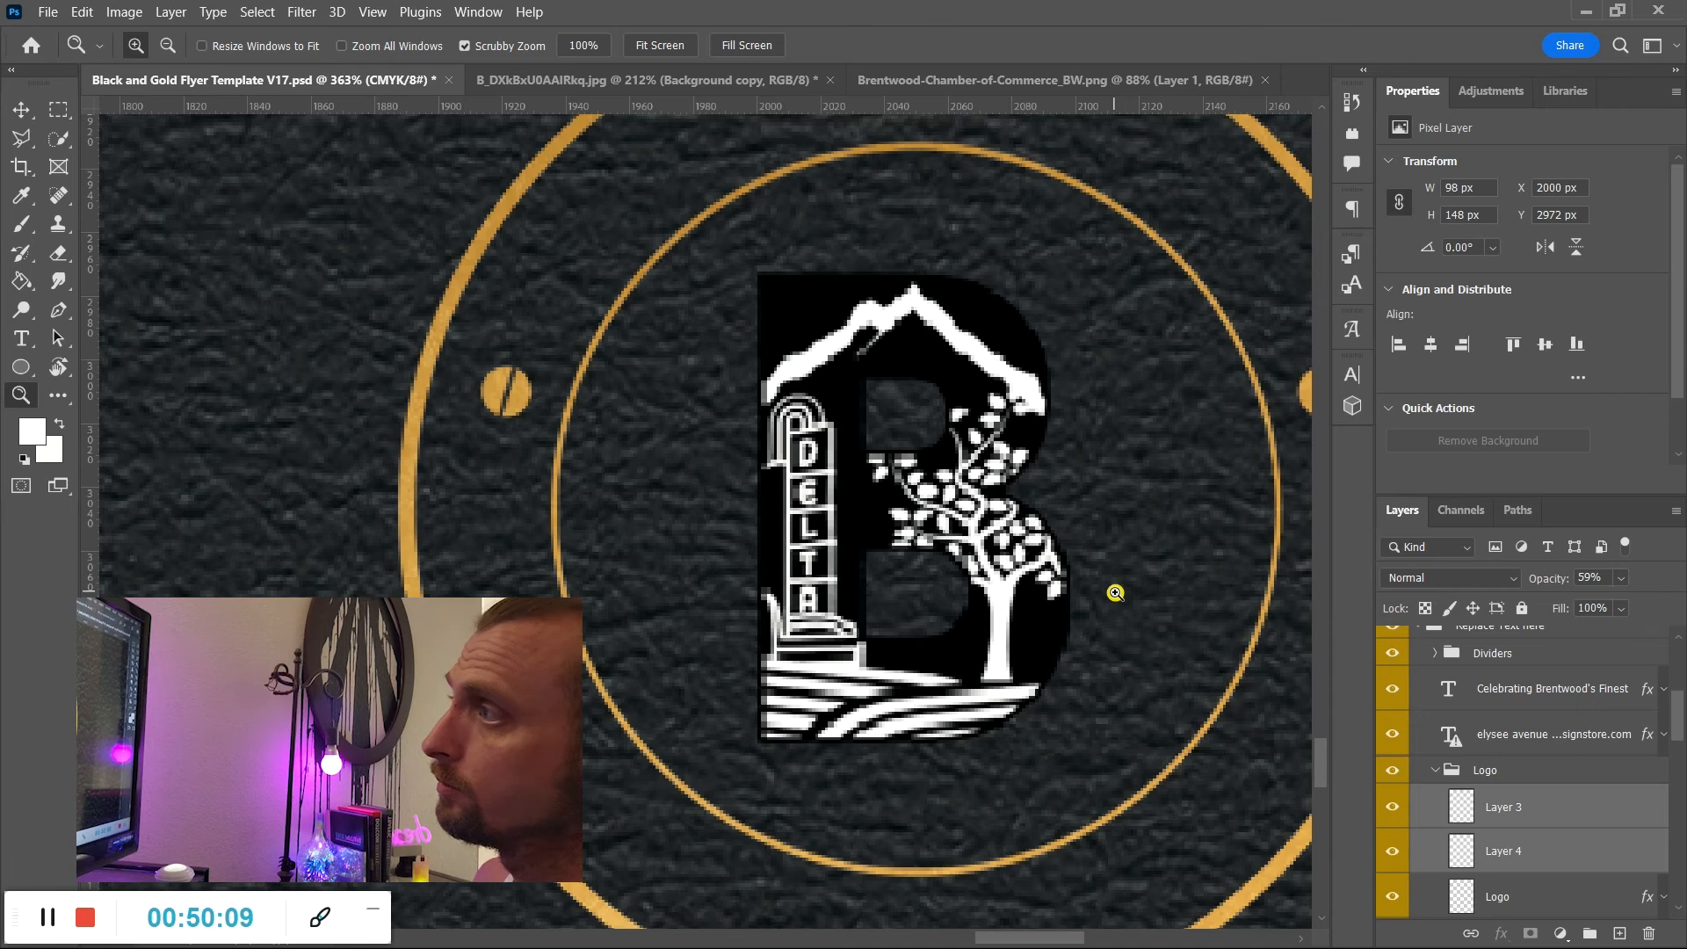
# Paste the copied gold layer style onto Layer 4, and shift both emblem layers to X 2009 px.
pyautogui.click(1579, 854)
pyautogui.rightClick(1577, 854)
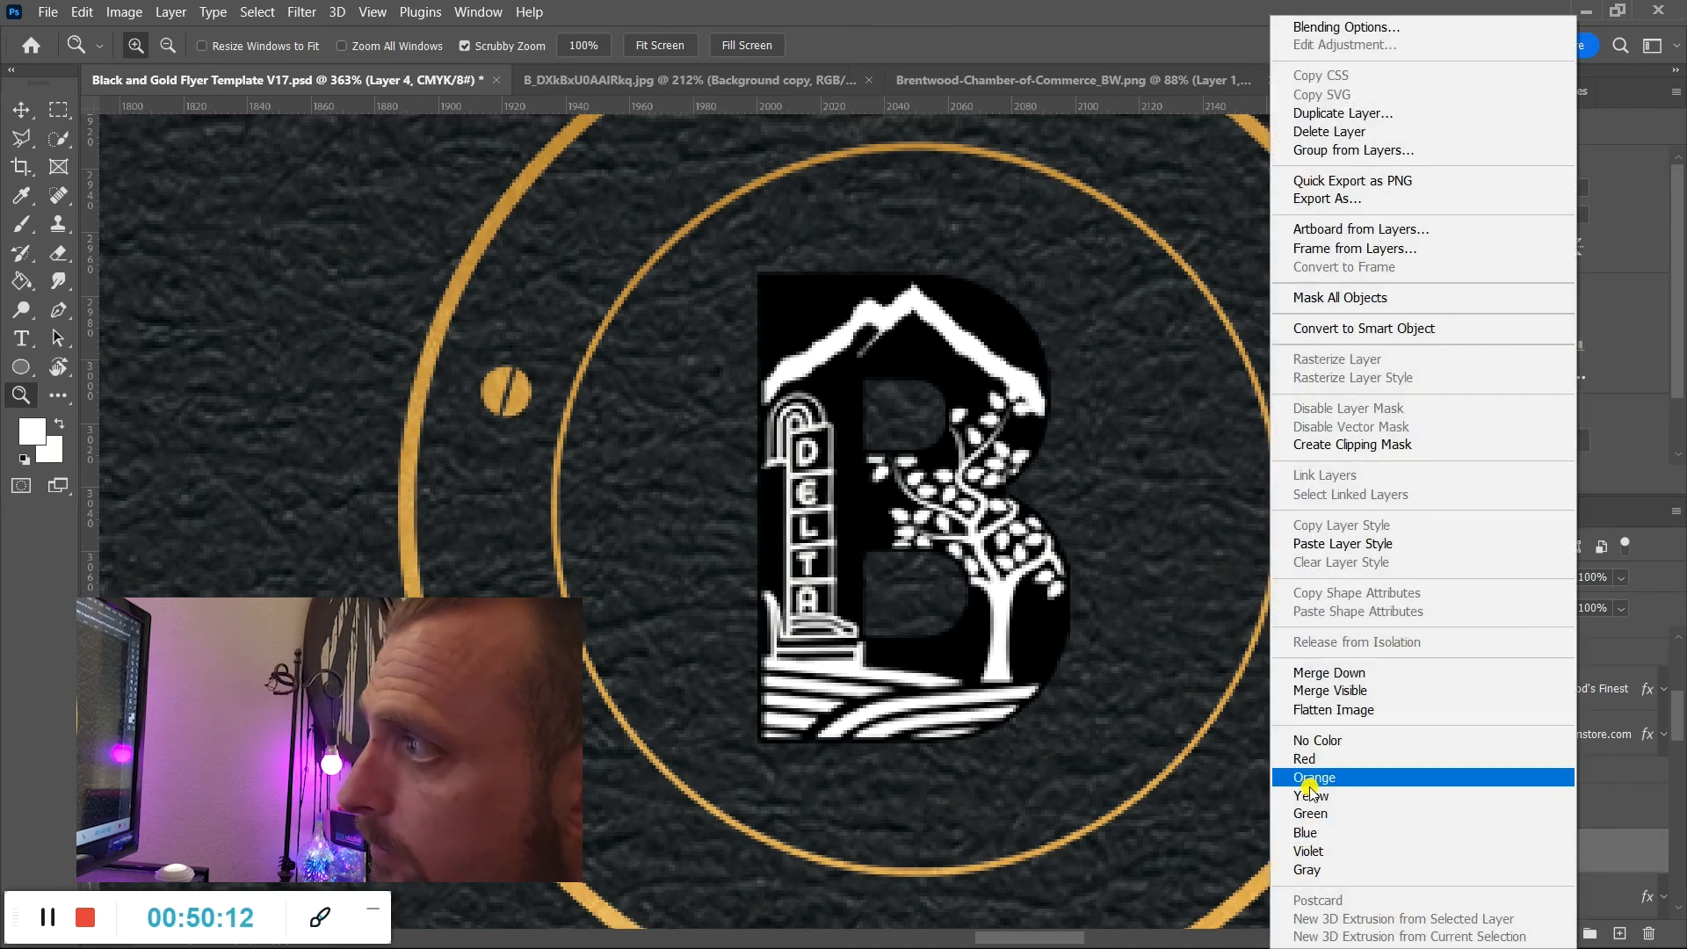
pyautogui.click(1349, 543)
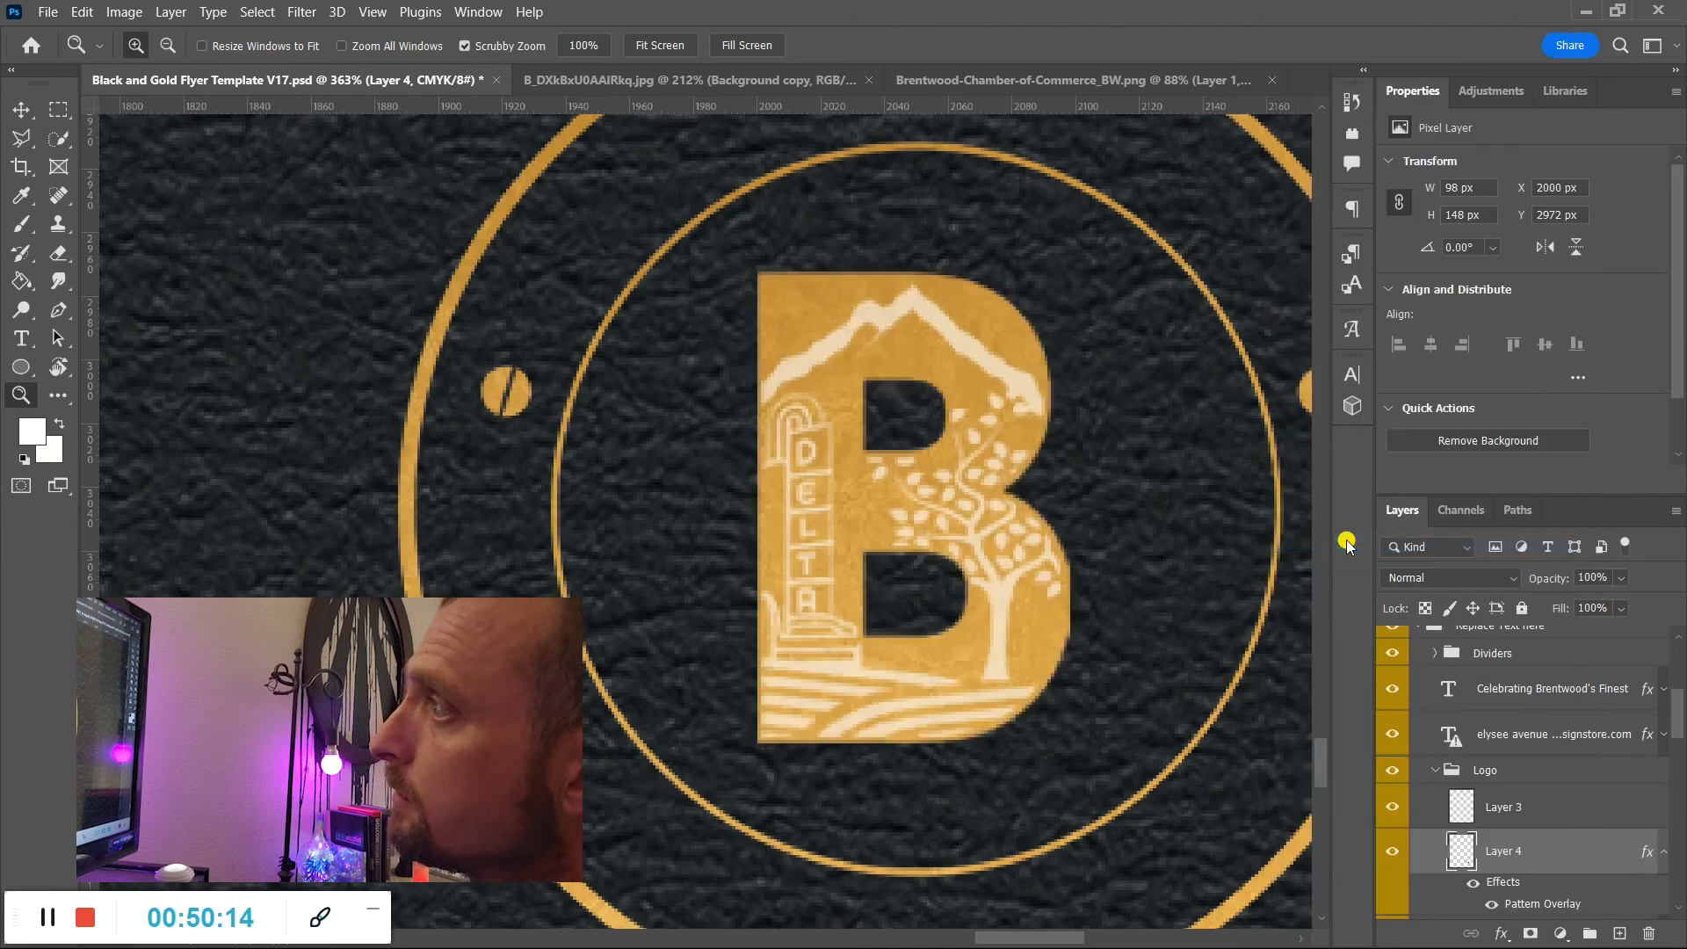
pyautogui.moveTo(1092, 581); pyautogui.dragTo(1053, 565)
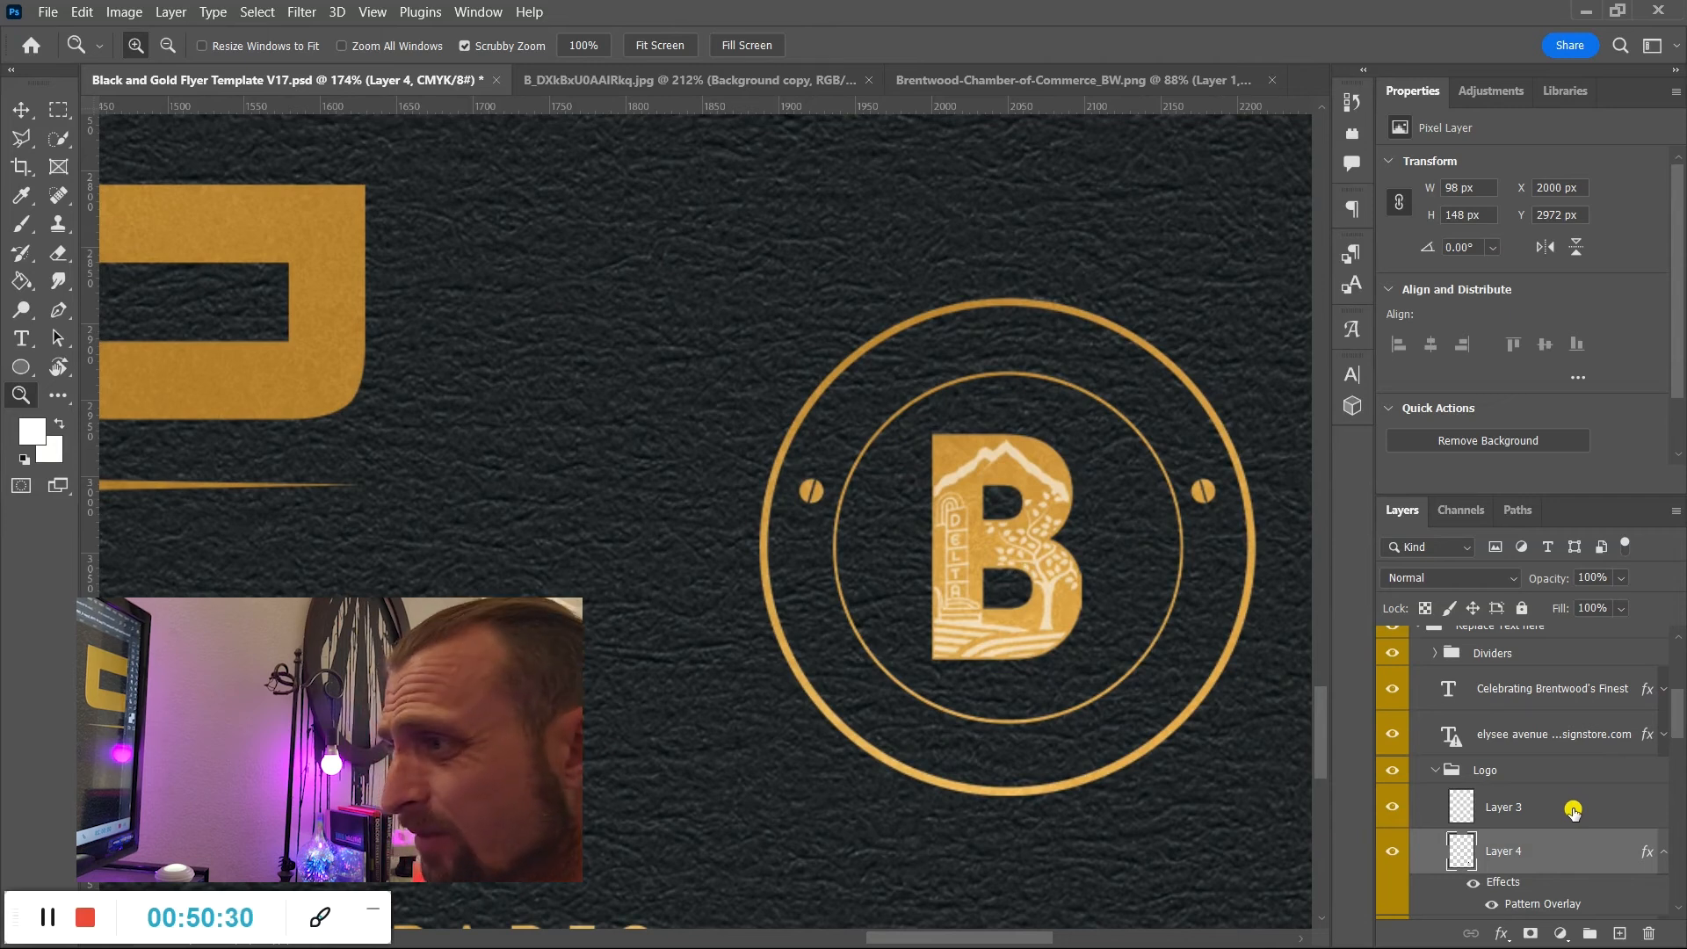
pyautogui.keyDown('shift'); pyautogui.click(1573, 808); pyautogui.keyUp('shift')
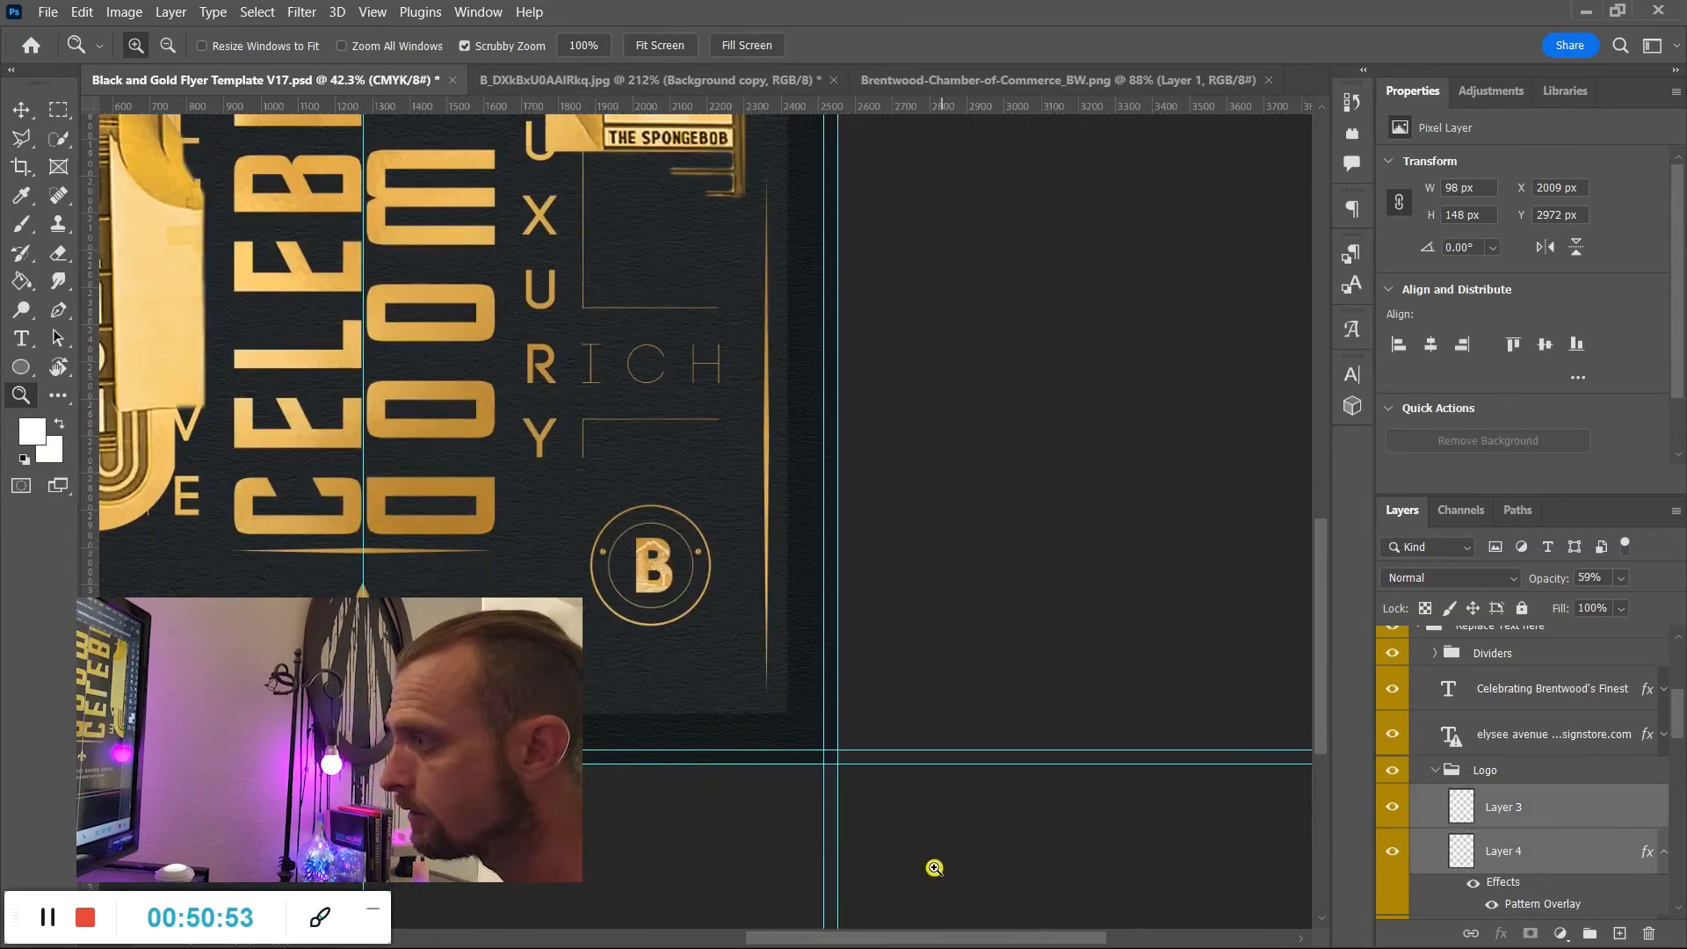
pyautogui.moveTo(931, 935); pyautogui.dragTo(836, 933)
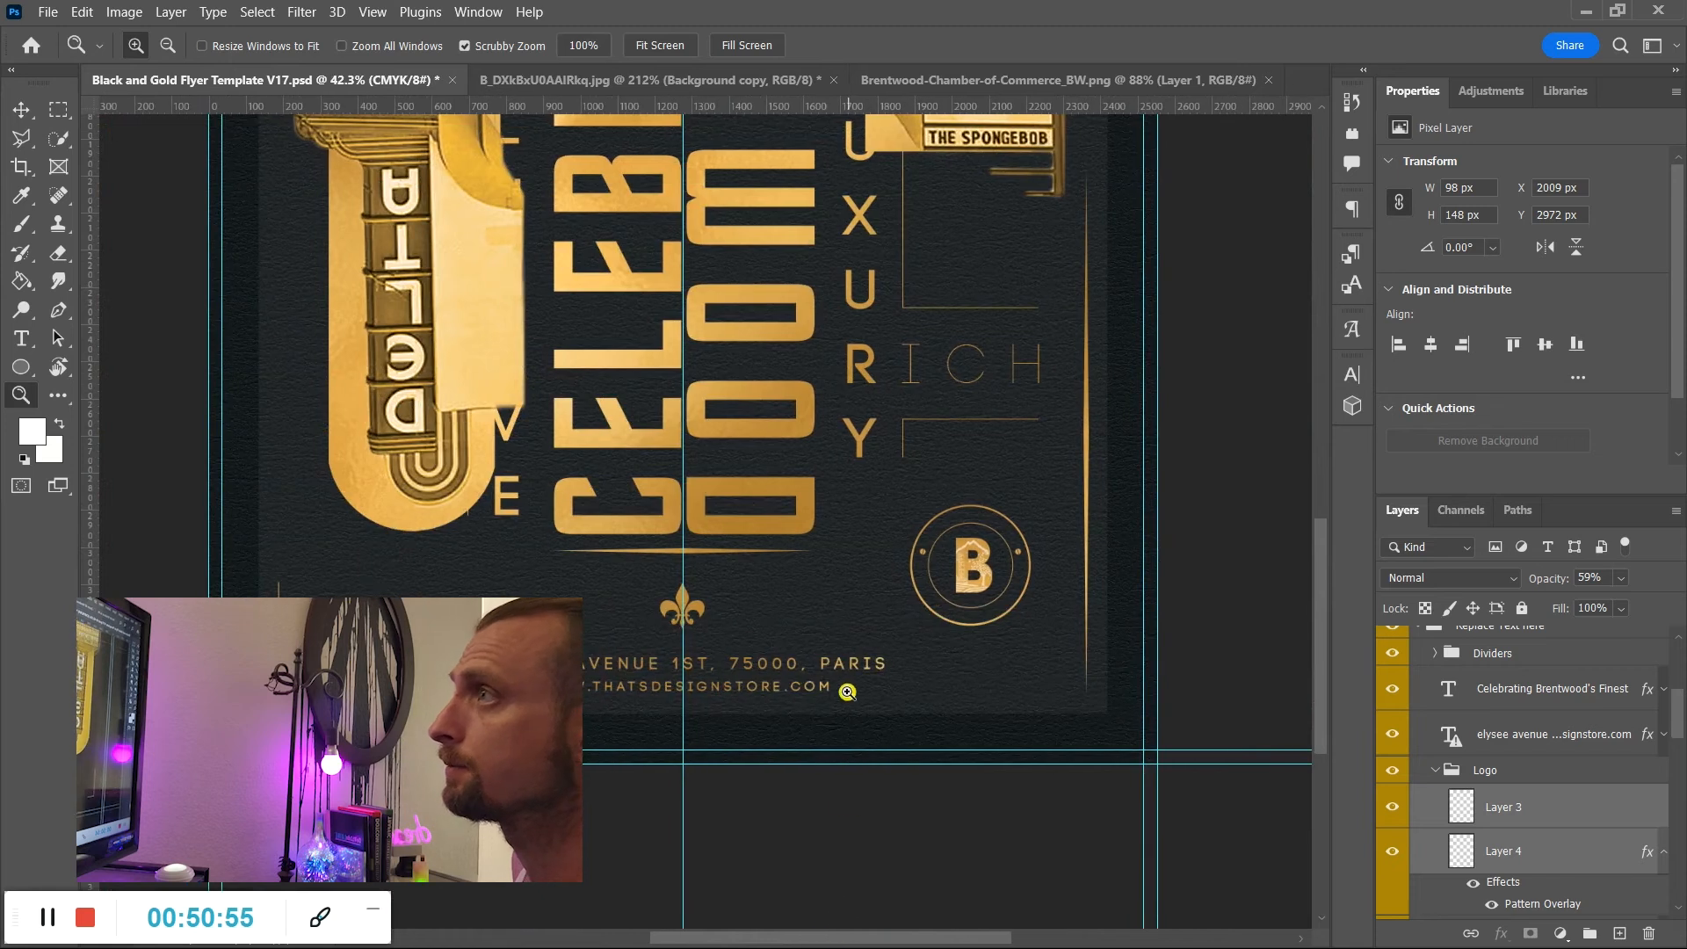
pyautogui.scroll(3, 843, 681)
pyautogui.moveTo(816, 600); pyautogui.dragTo(763, 574)
pyautogui.scroll(3, 763, 574)
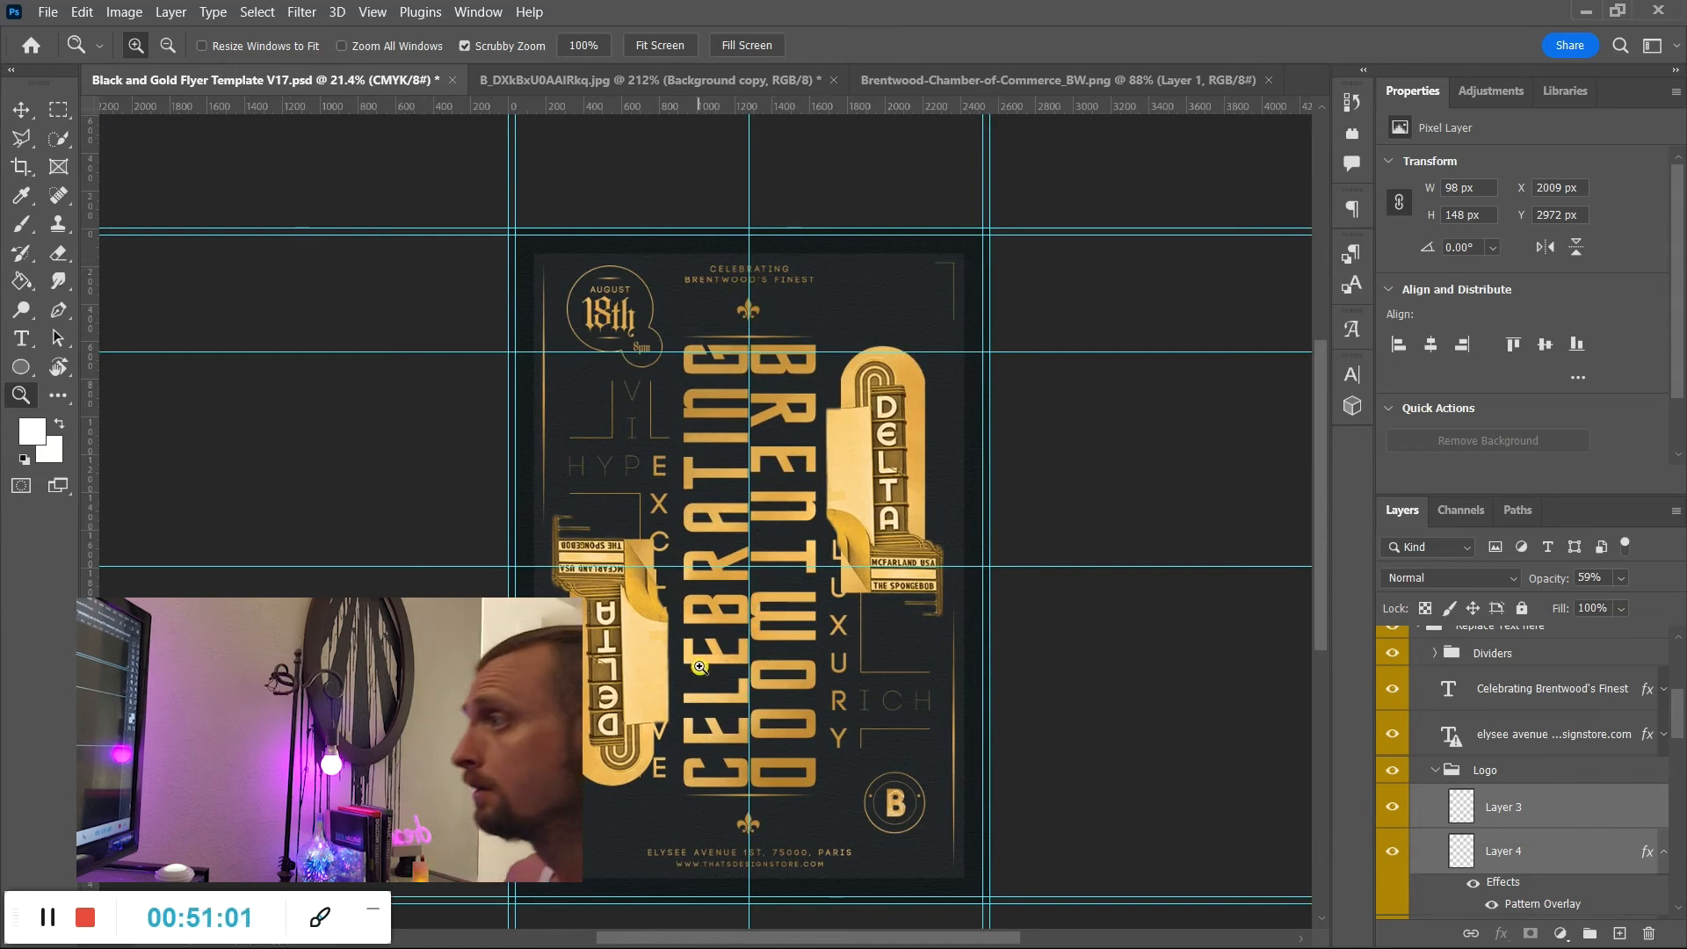
pyautogui.moveTo(778, 674); pyautogui.dragTo(759, 816)
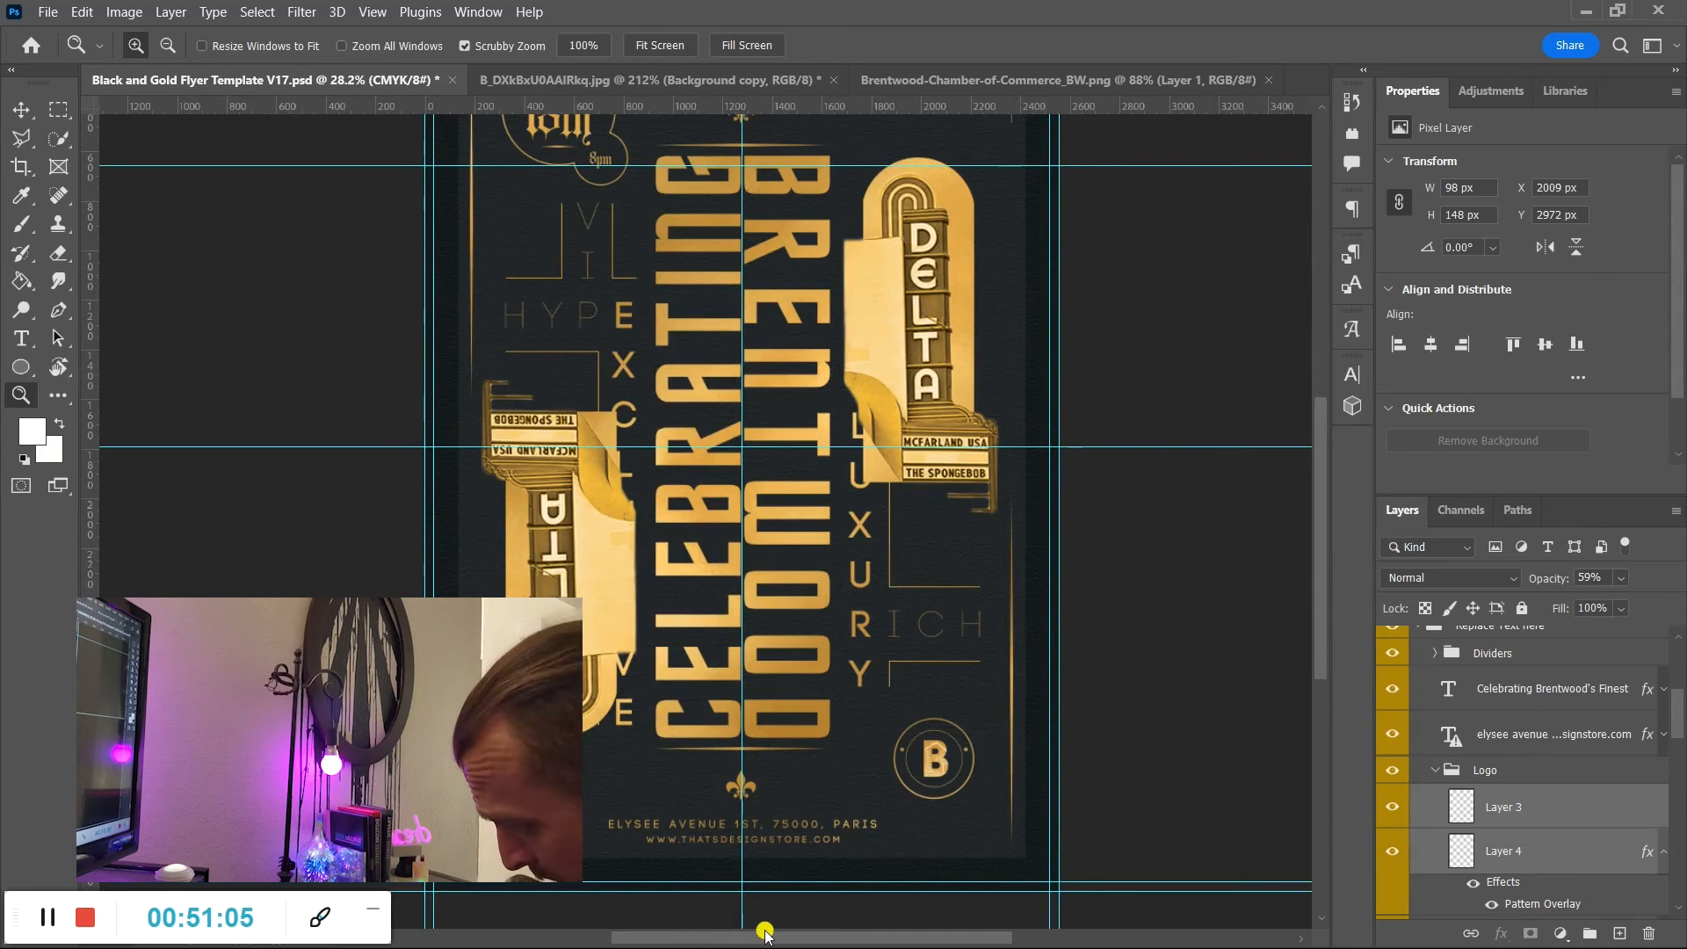
pyautogui.press('super')
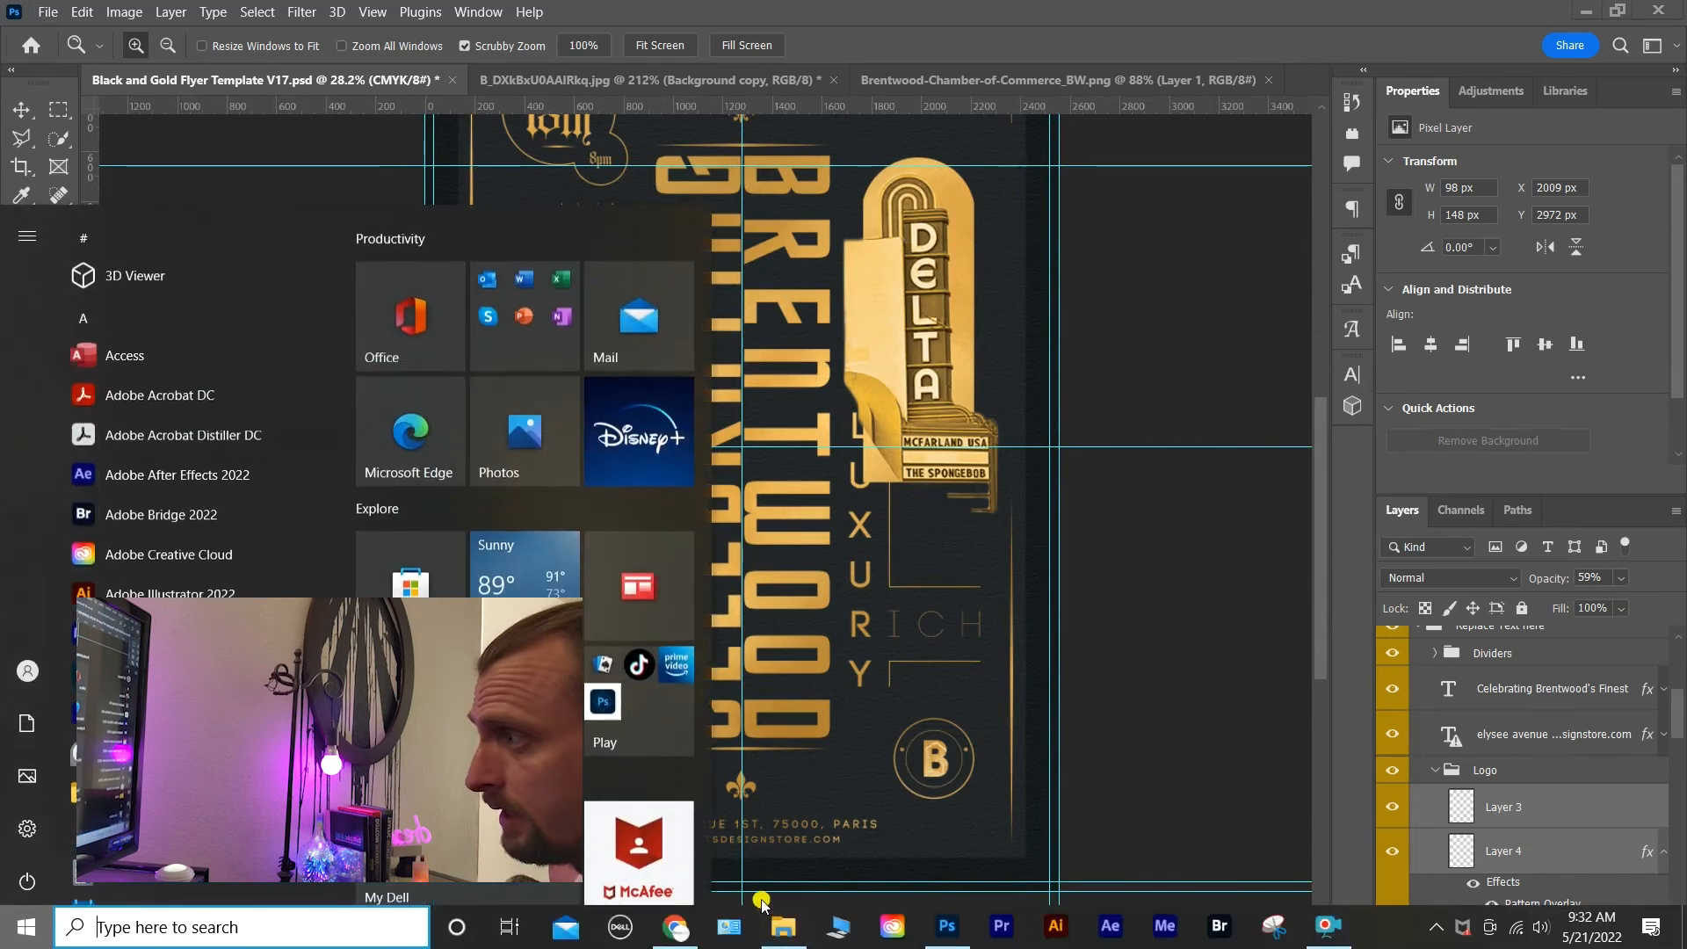
pyautogui.press('super')
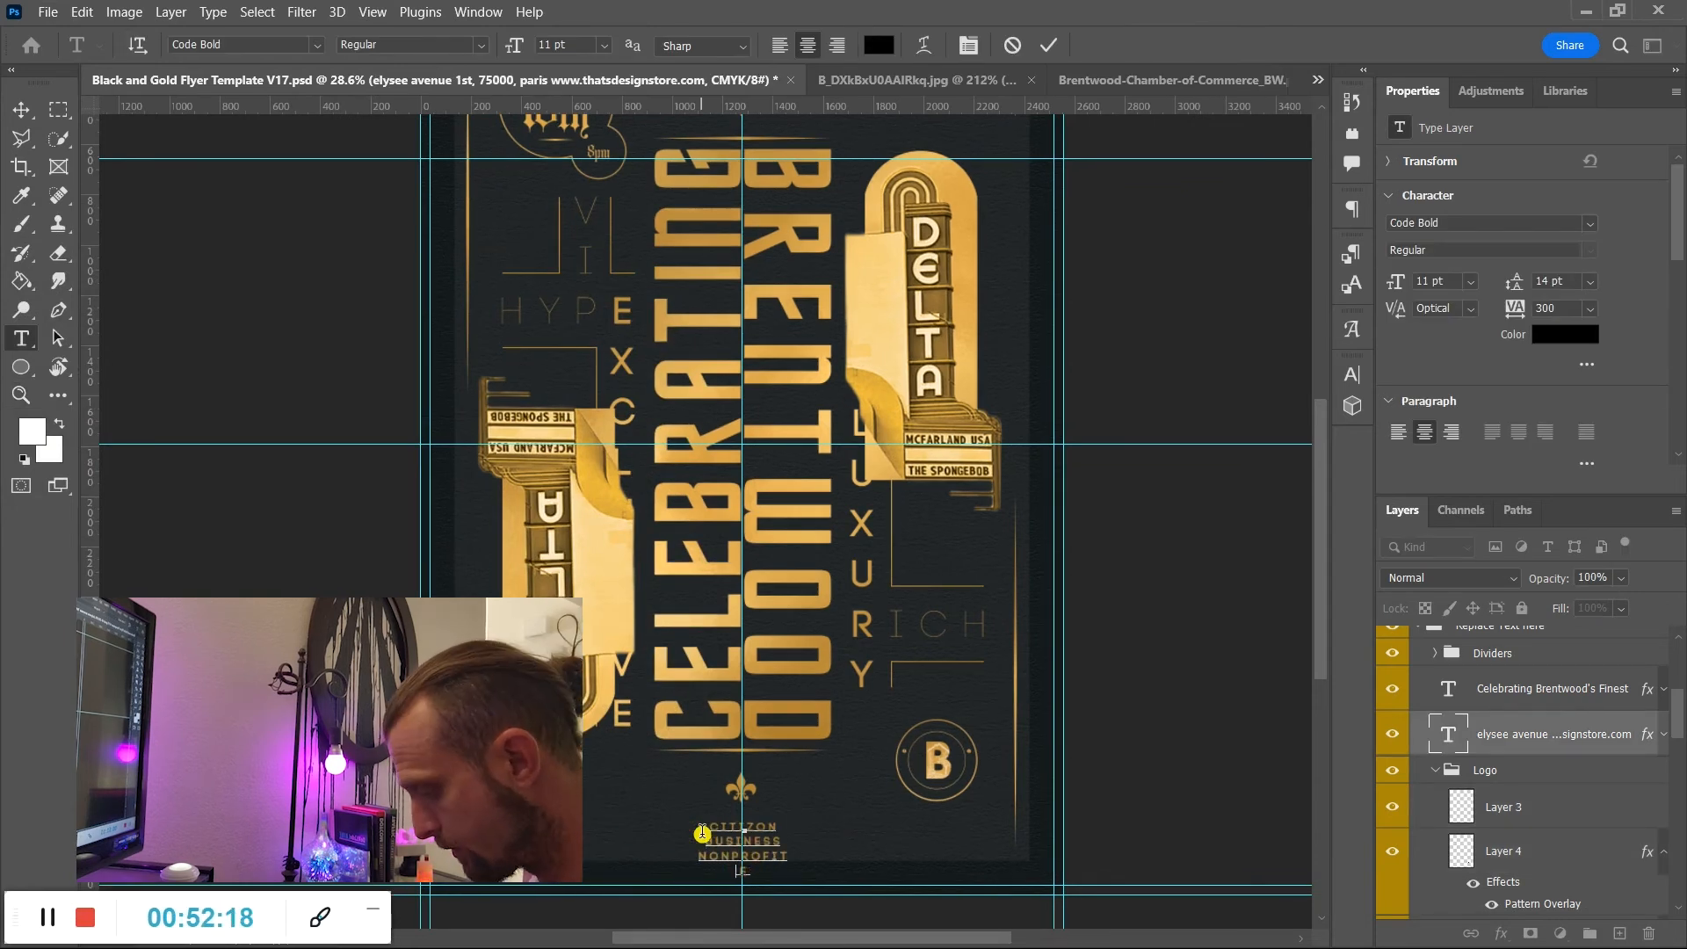
# Complete the flyer's bottom text as CITIZEN, BUSINESS, NONPROFIT and EMPLOYEE lines, and move it up over the fleur-de-lis.
pyautogui.scroll(-3, 702, 833)
pyautogui.click(840, 770)
pyautogui.moveTo(760, 690); pyautogui.dragTo(851, 718)
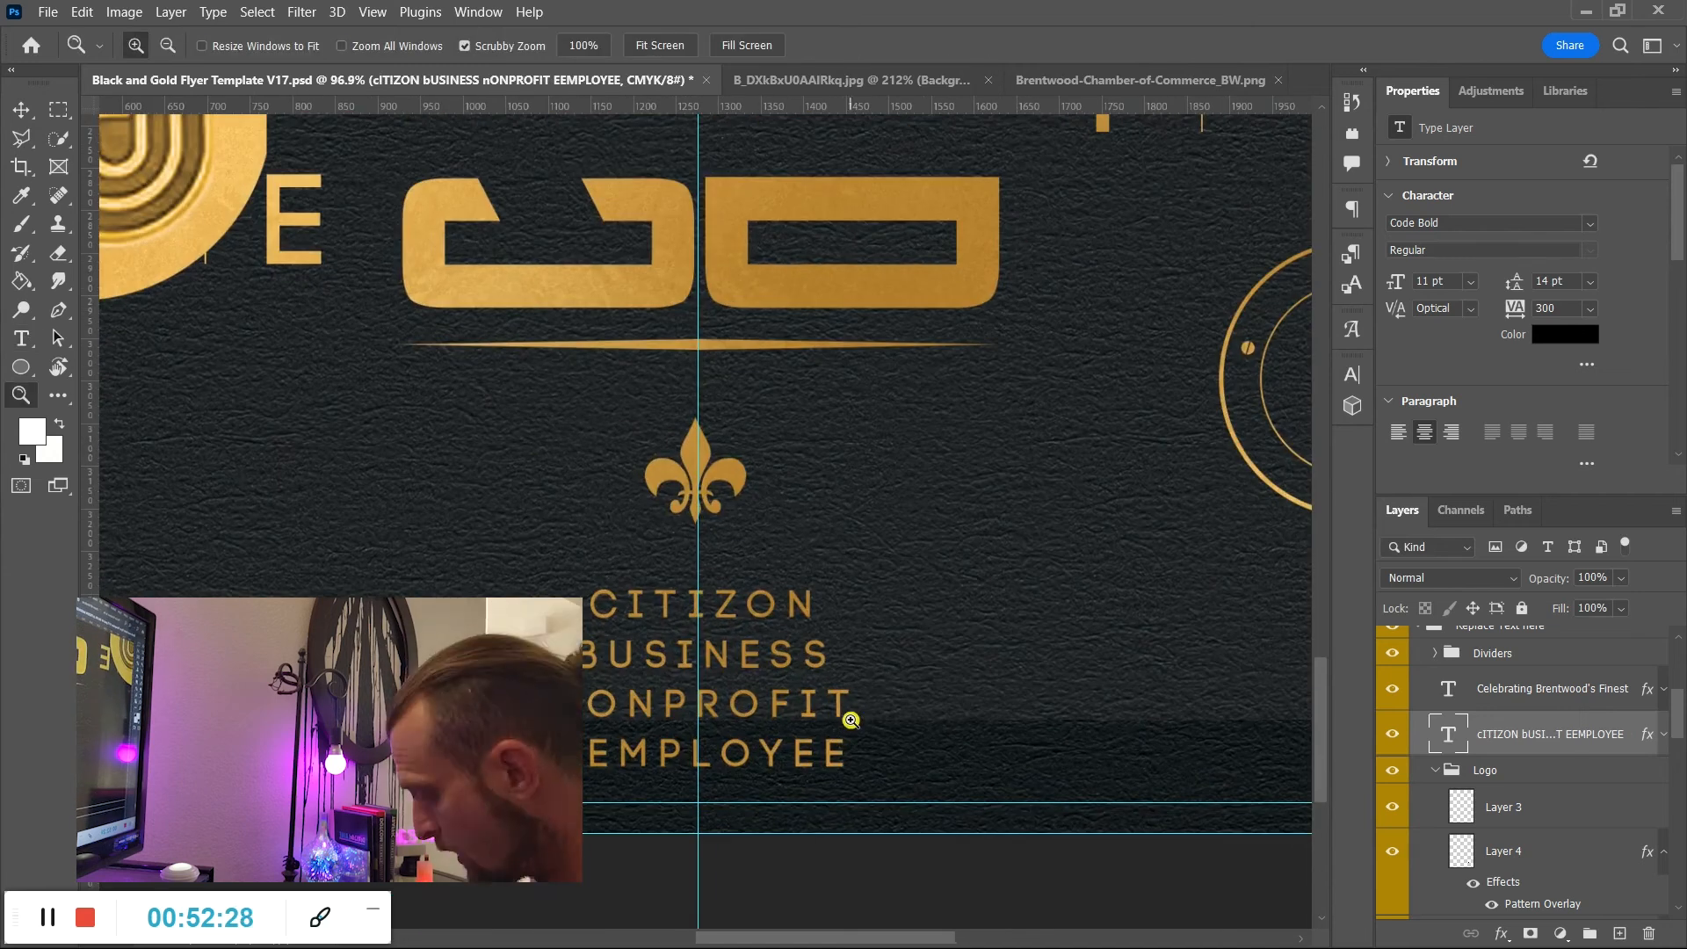
pyautogui.moveTo(786, 603); pyautogui.dragTo(745, 600)
pyautogui.write('e')
pyautogui.moveTo(765, 819); pyautogui.dragTo(754, 690)
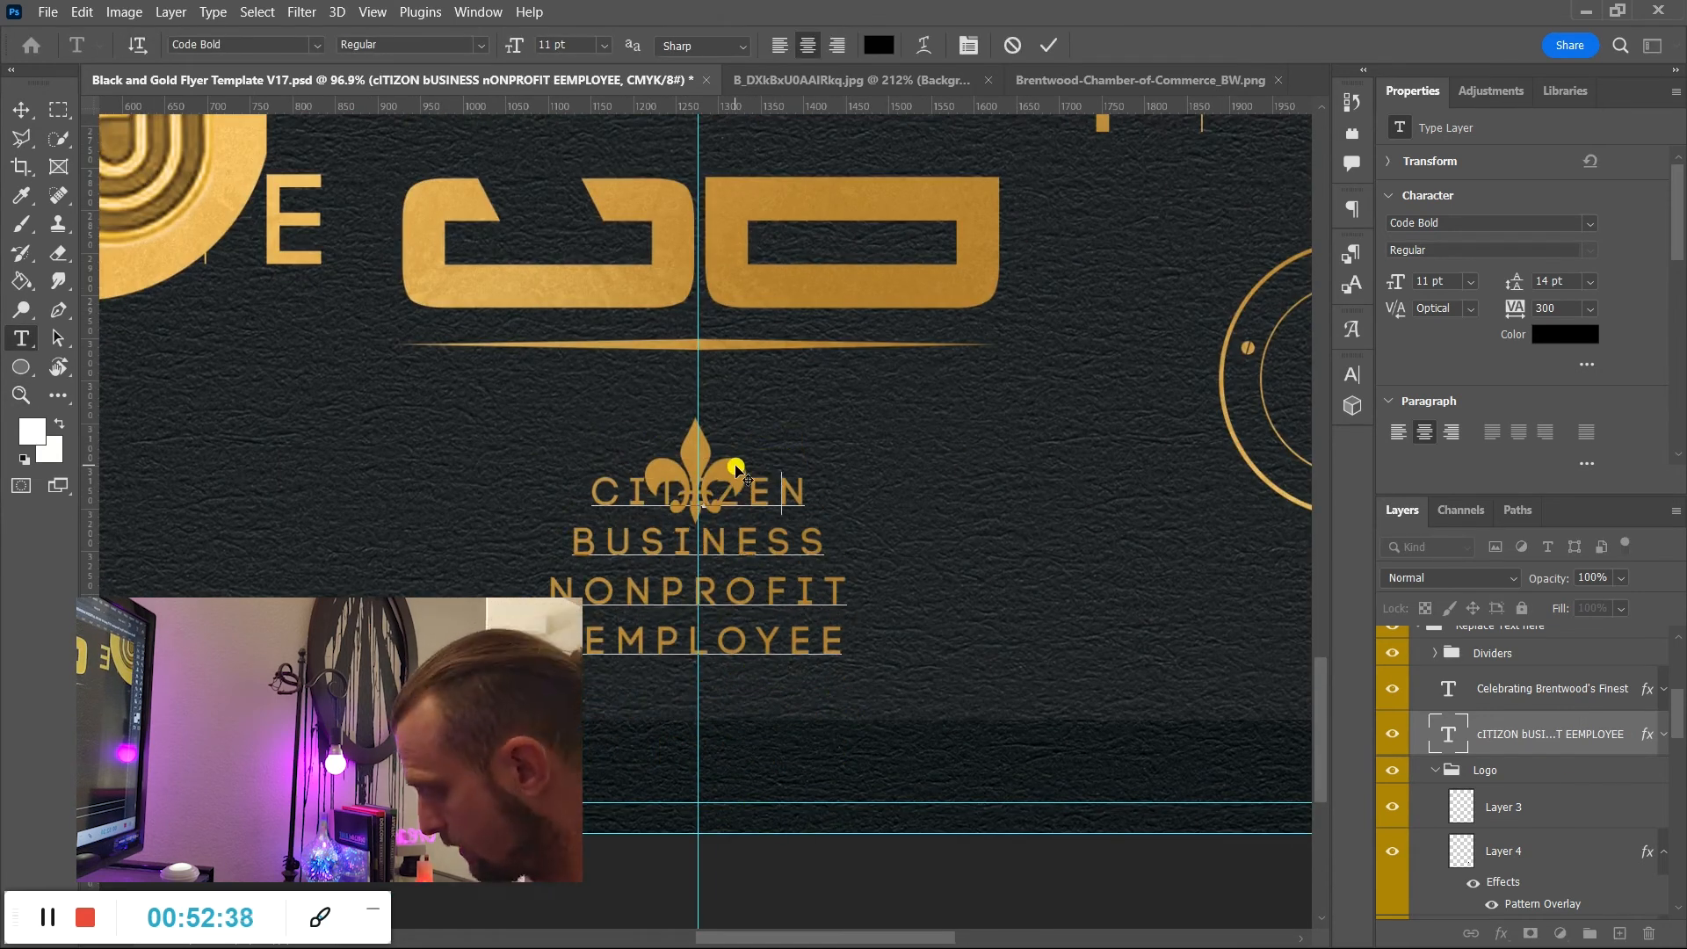
pyautogui.hotkey('ctrl', 'Return')
# Hide the fleur-de-lis divider shape below the headlines.
pyautogui.press('v')
pyautogui.click(693, 457)
pyautogui.click(1395, 821)
pyautogui.scroll(2, 787, 670)
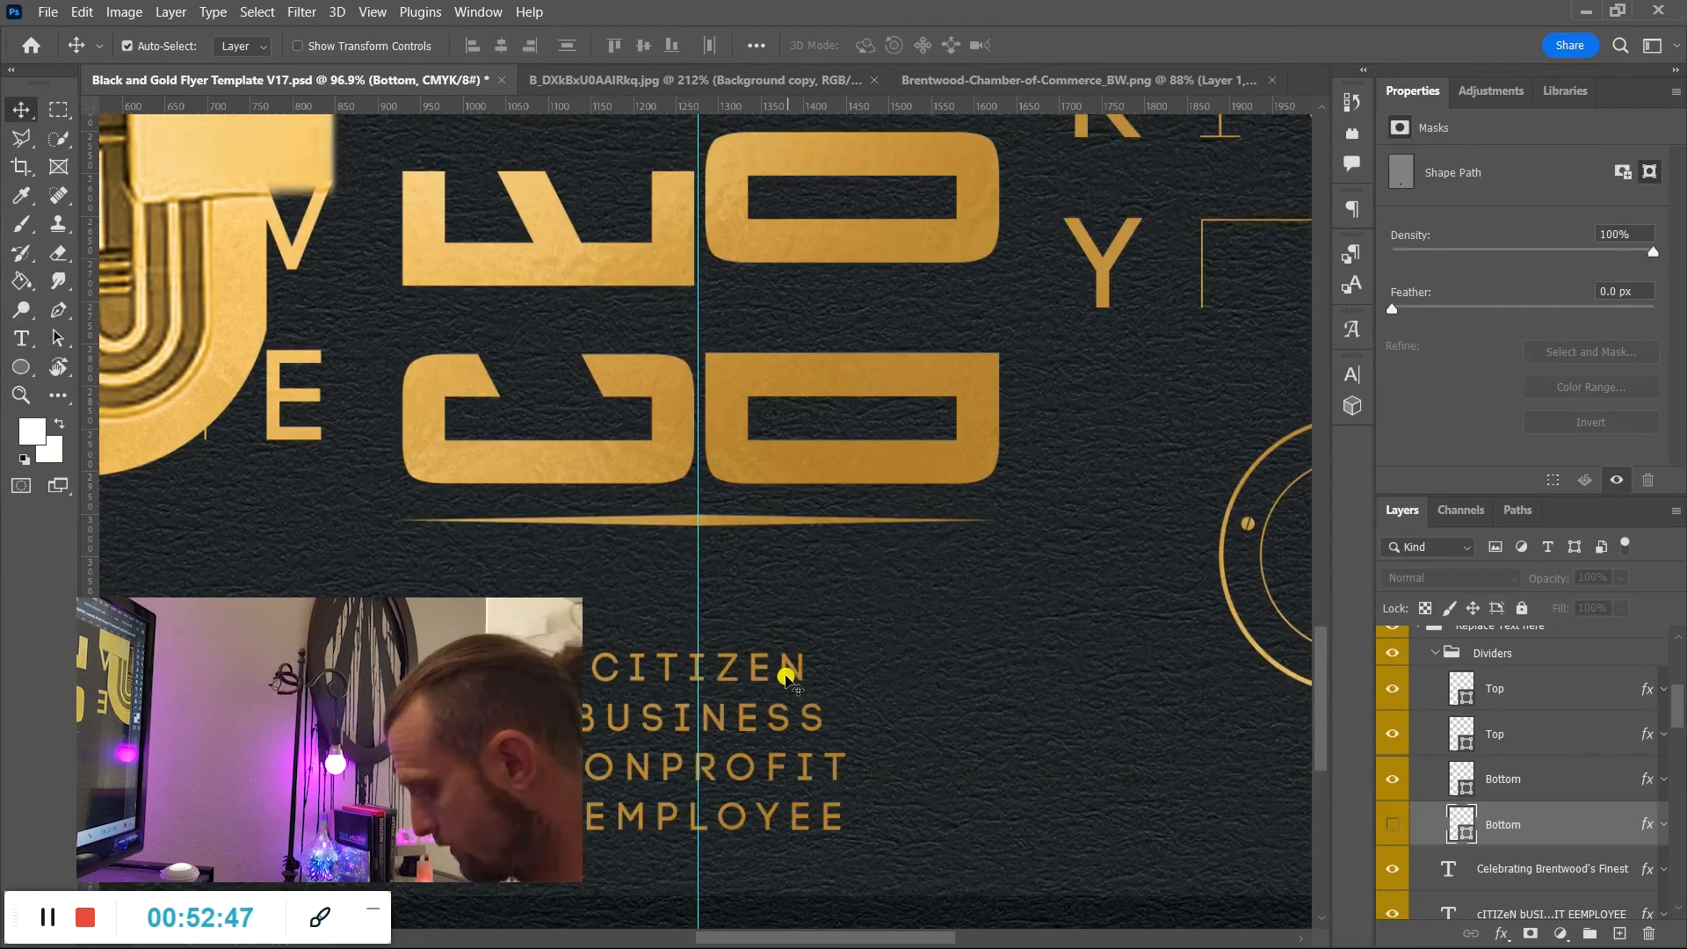
# Add "OF THE YEAR" to each award line and extend the nonprofit line to "NONPROFIT BUSINESS OF THE YEAR".
pyautogui.press('t')
pyautogui.click(807, 669)
pyautogui.write('OF tHE YEAR')
pyautogui.moveTo(651, 668); pyautogui.dragTo(998, 667)
pyautogui.hotkey('ctrl', 'c')
pyautogui.click(829, 720)
pyautogui.hotkey('ctrl', 'v')
pyautogui.click(852, 760)
pyautogui.write('BUSINESS')
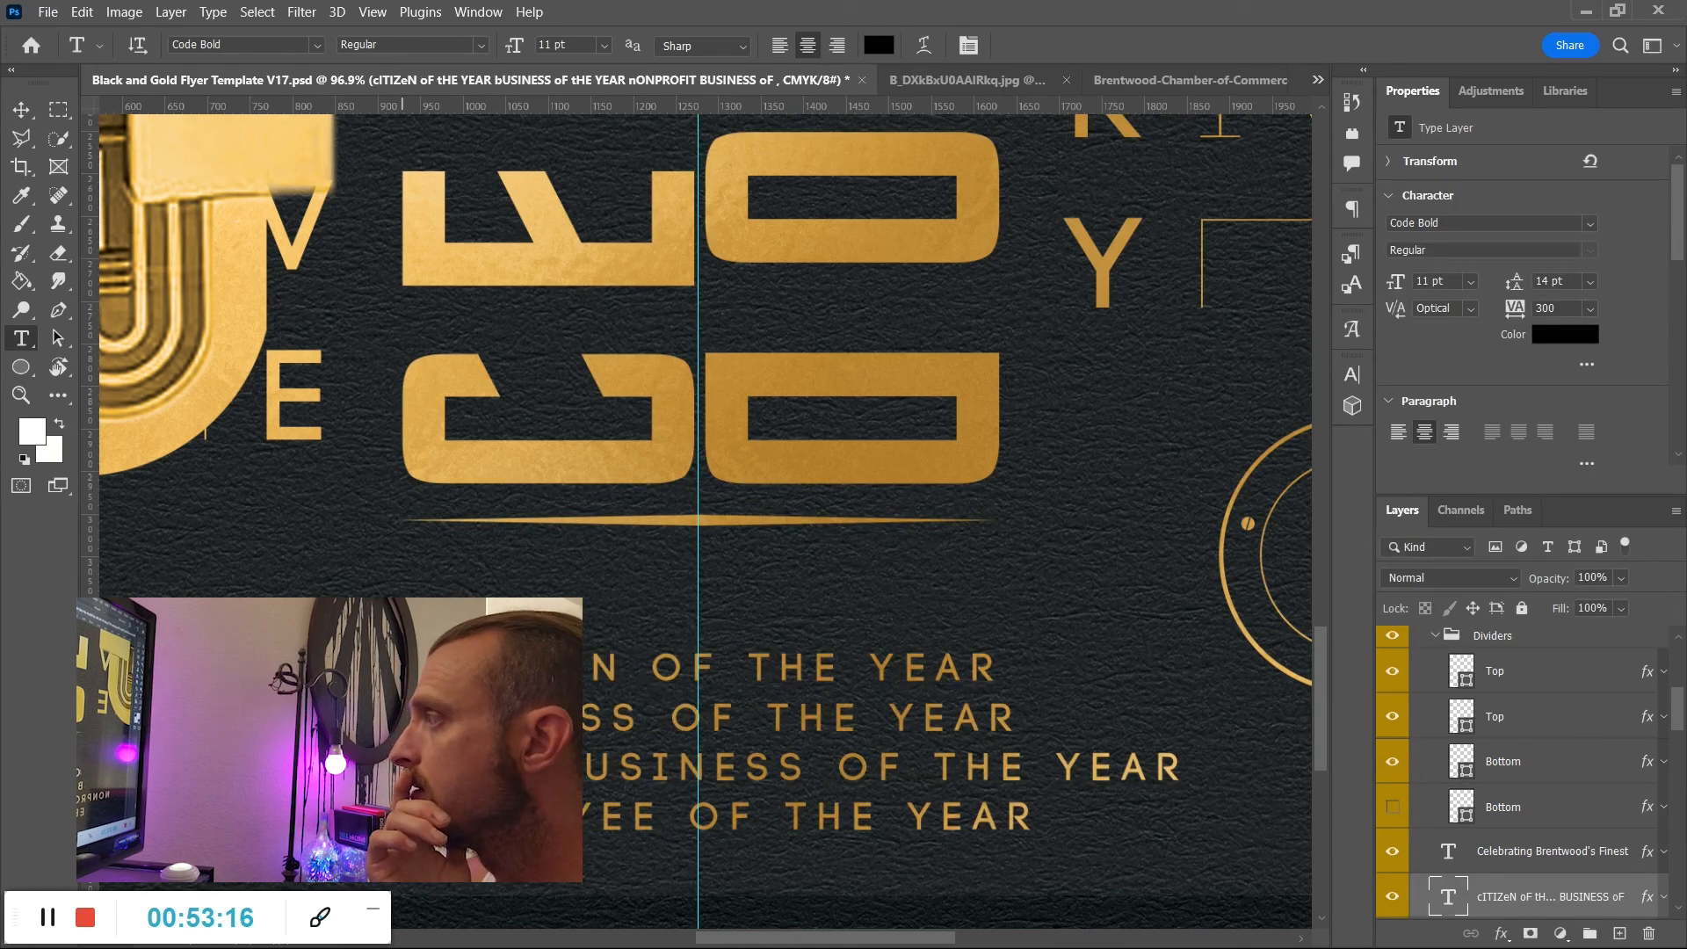
# Set the tracking of the "Citizen of the Year" line to 360.
pyautogui.moveTo(632, 659); pyautogui.dragTo(1004, 669)
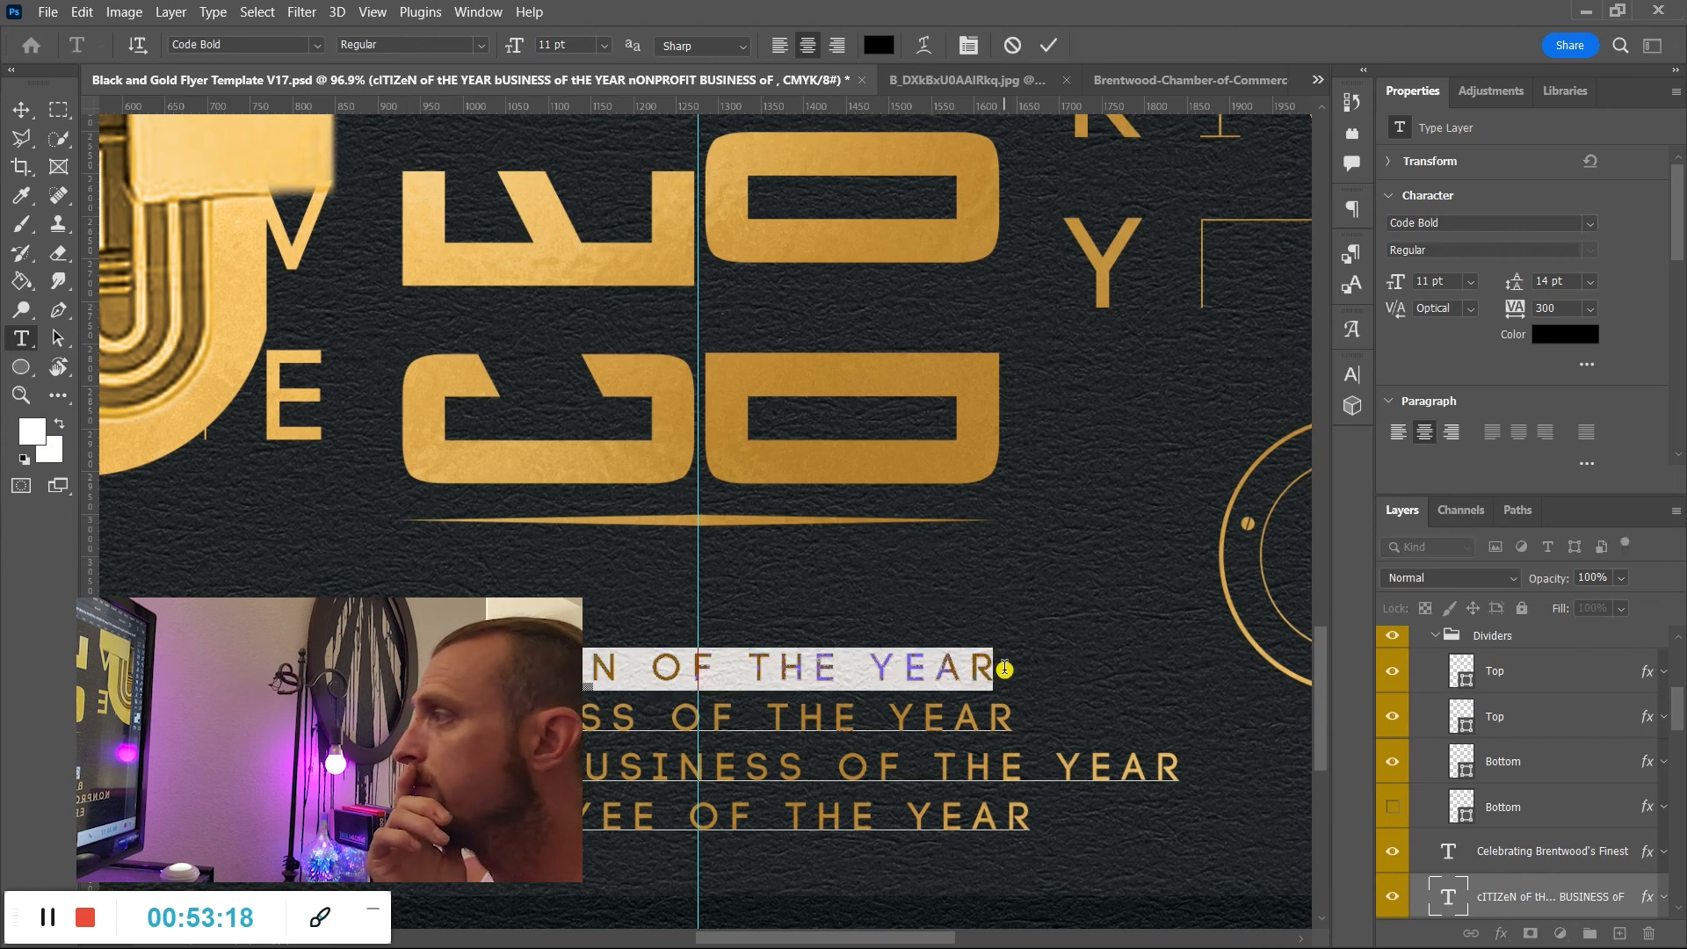
pyautogui.click(1352, 375)
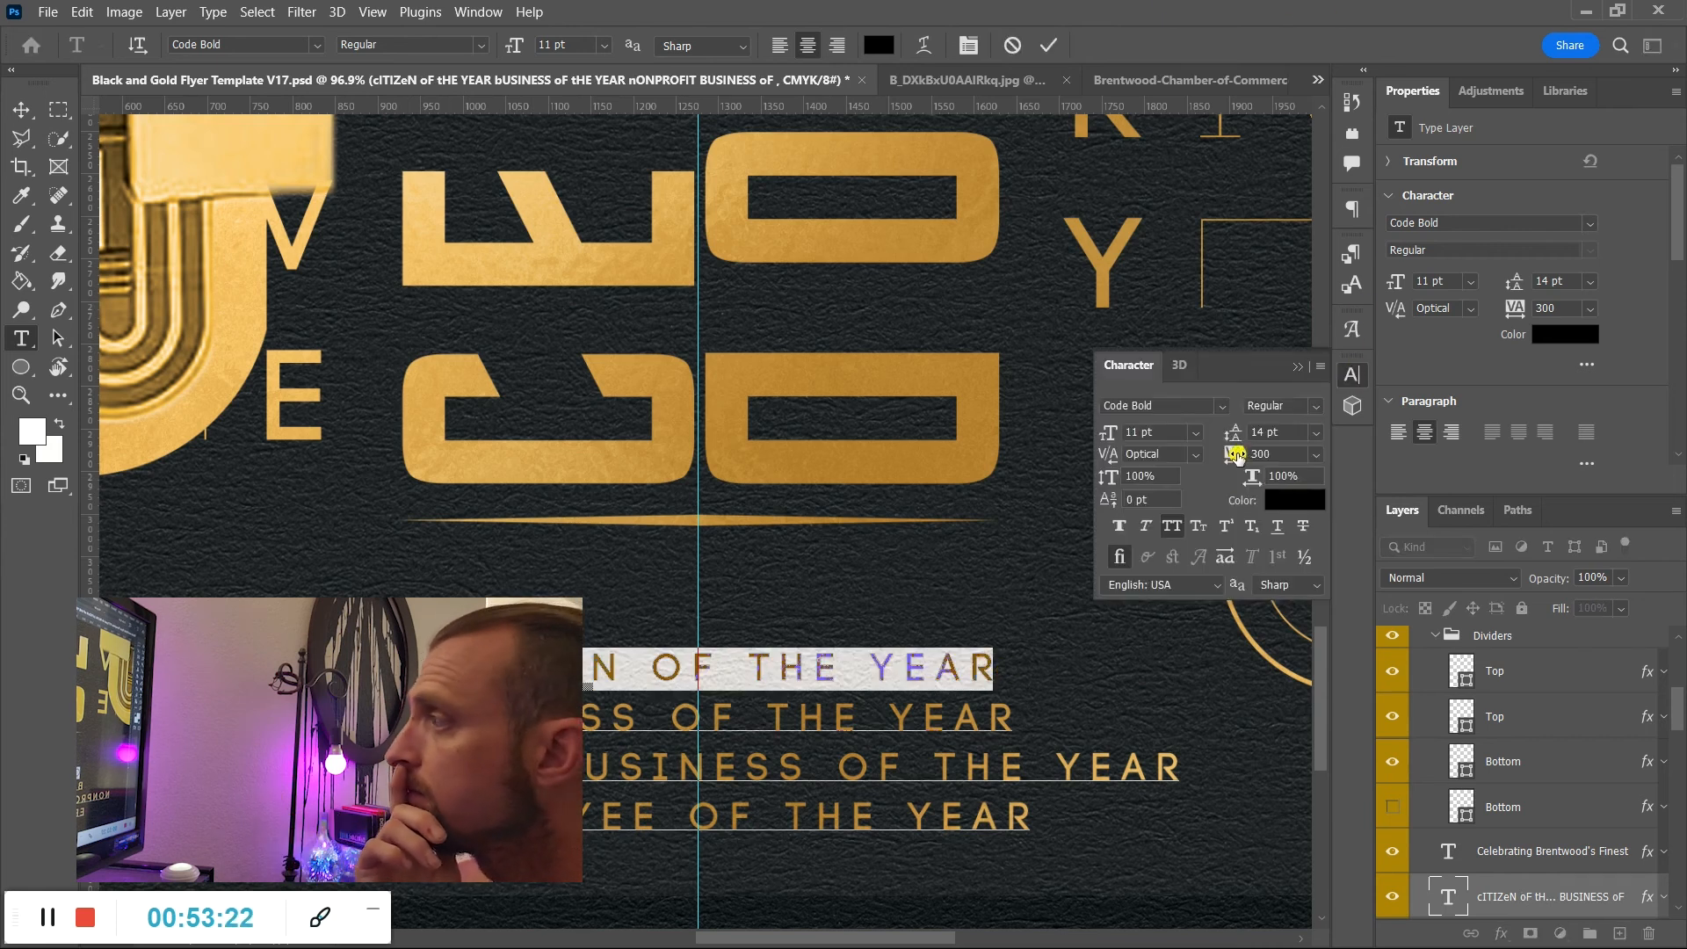
pyautogui.moveTo(1236, 454); pyautogui.dragTo(1239, 454)
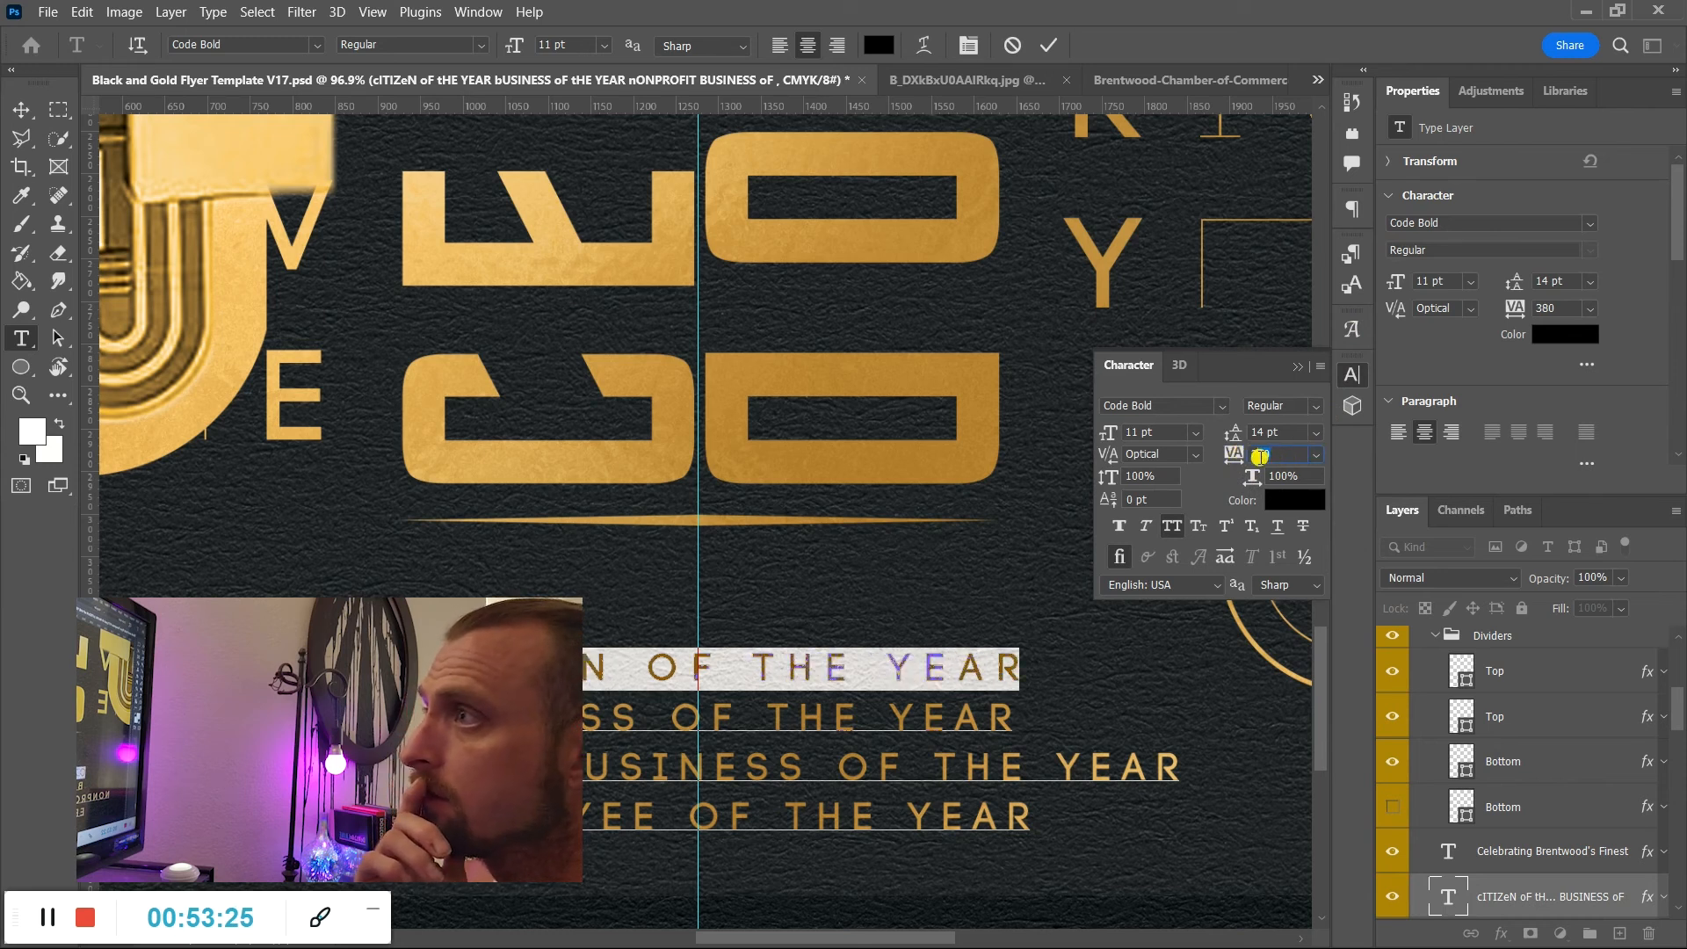
pyautogui.press('Return')
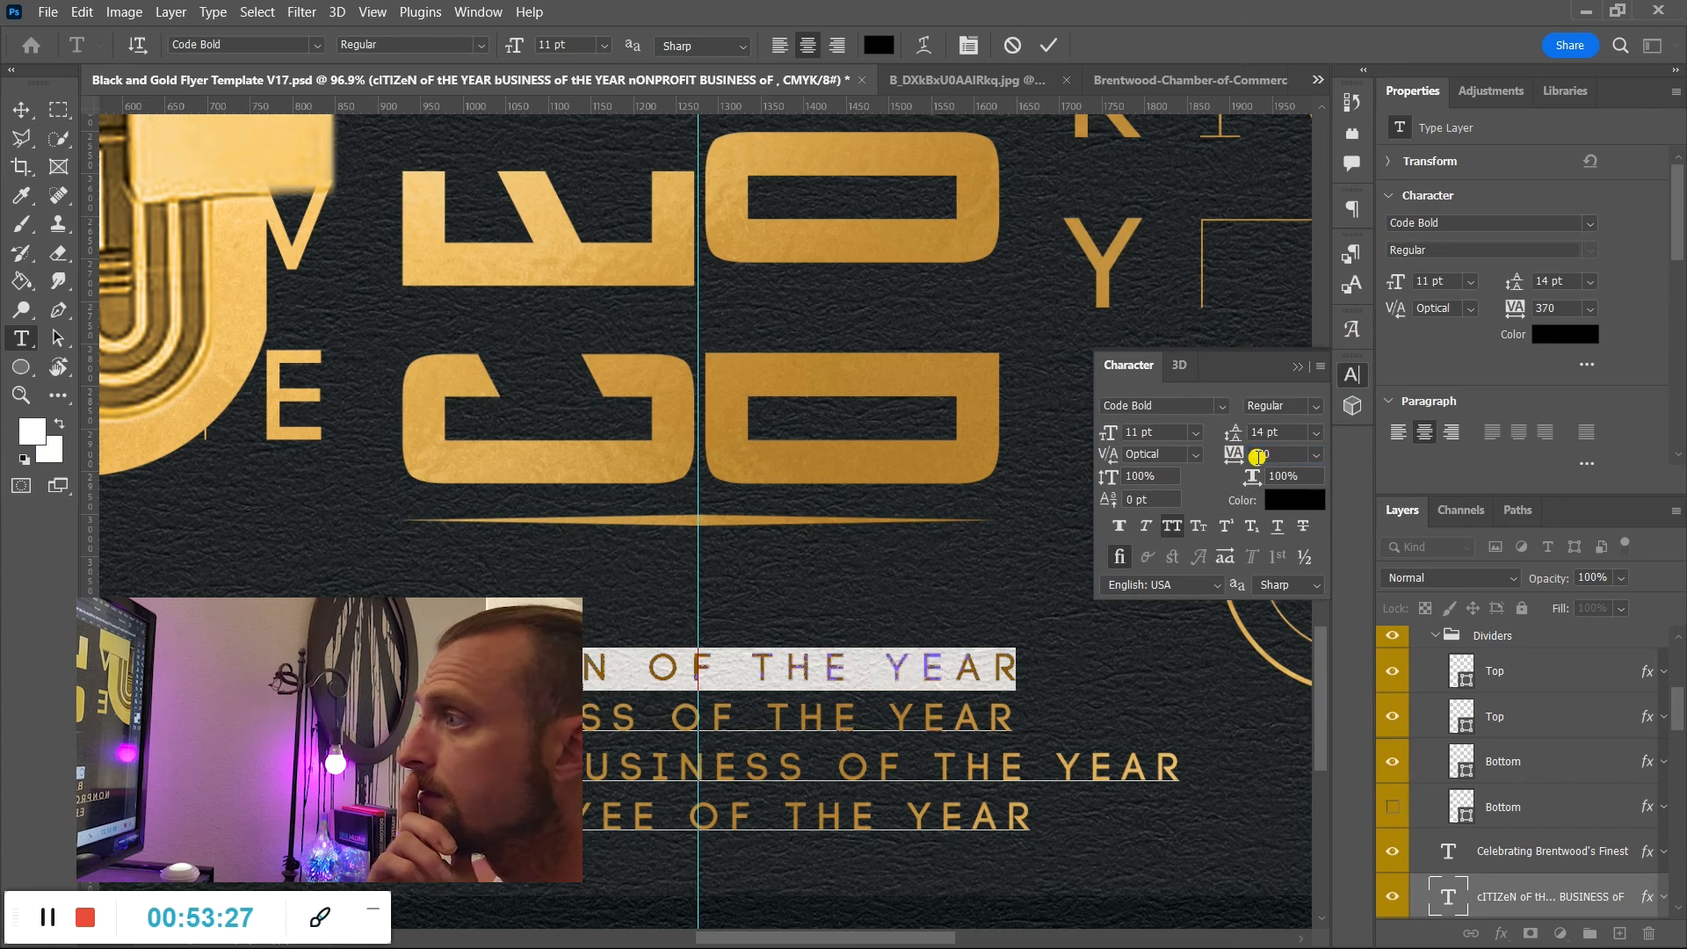
pyautogui.doubleClick(1258, 457)
pyautogui.write('360')
pyautogui.press('Return')
# Tighten the tracking of the "Nonprofit Business of the Year" line to 50.
pyautogui.moveTo(219, 767); pyautogui.dragTo(1181, 769)
pyautogui.moveTo(1233, 454); pyautogui.dragTo(1228, 451)
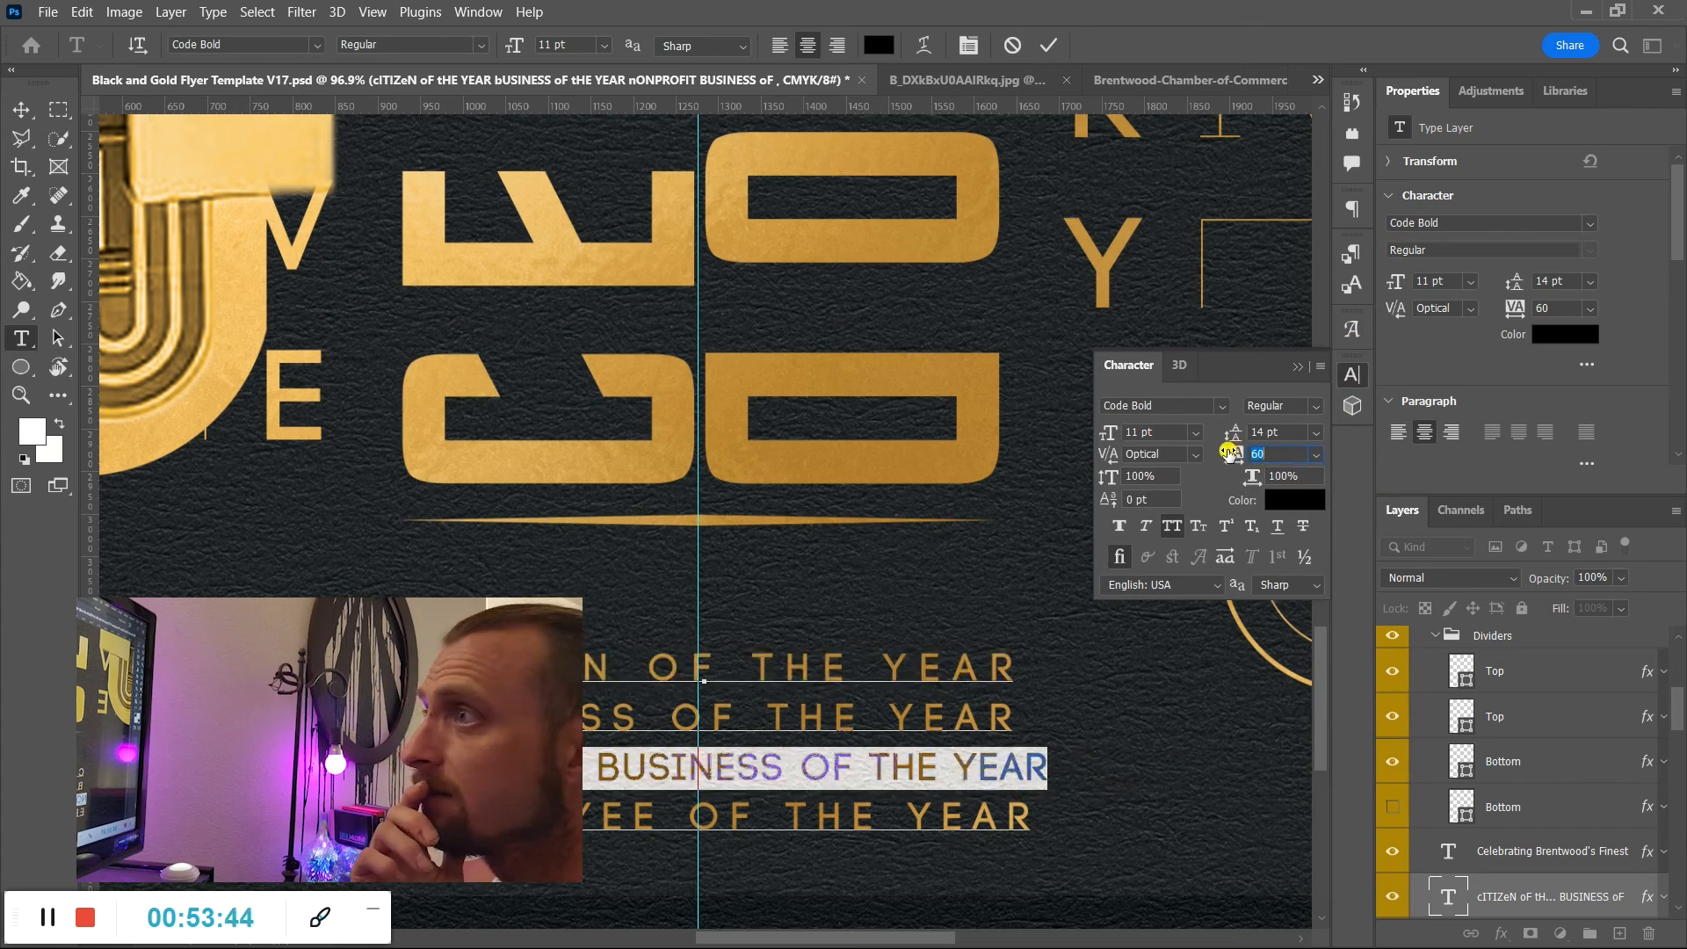
pyautogui.write('0')
pyautogui.press('Return')
pyautogui.click(1234, 454)
pyautogui.write('20')
pyautogui.click(1229, 450)
pyautogui.write('40')
pyautogui.click(1242, 455)
pyautogui.write('50')
# Set the tracking of the "Business of the Year" line to 360.
pyautogui.click(727, 706)
pyautogui.tripleClick(727, 707)
pyautogui.write('330')
pyautogui.press('Return')
pyautogui.moveTo(1283, 455); pyautogui.dragTo(1207, 458)
pyautogui.write('360')
pyautogui.press('Return')
# Widen the tracking of the "Citizen of the Year" line to 410 and commit the text edits.
pyautogui.hscroll(-2, 850, 657)
pyautogui.tripleClick(845, 658)
pyautogui.click(1233, 455)
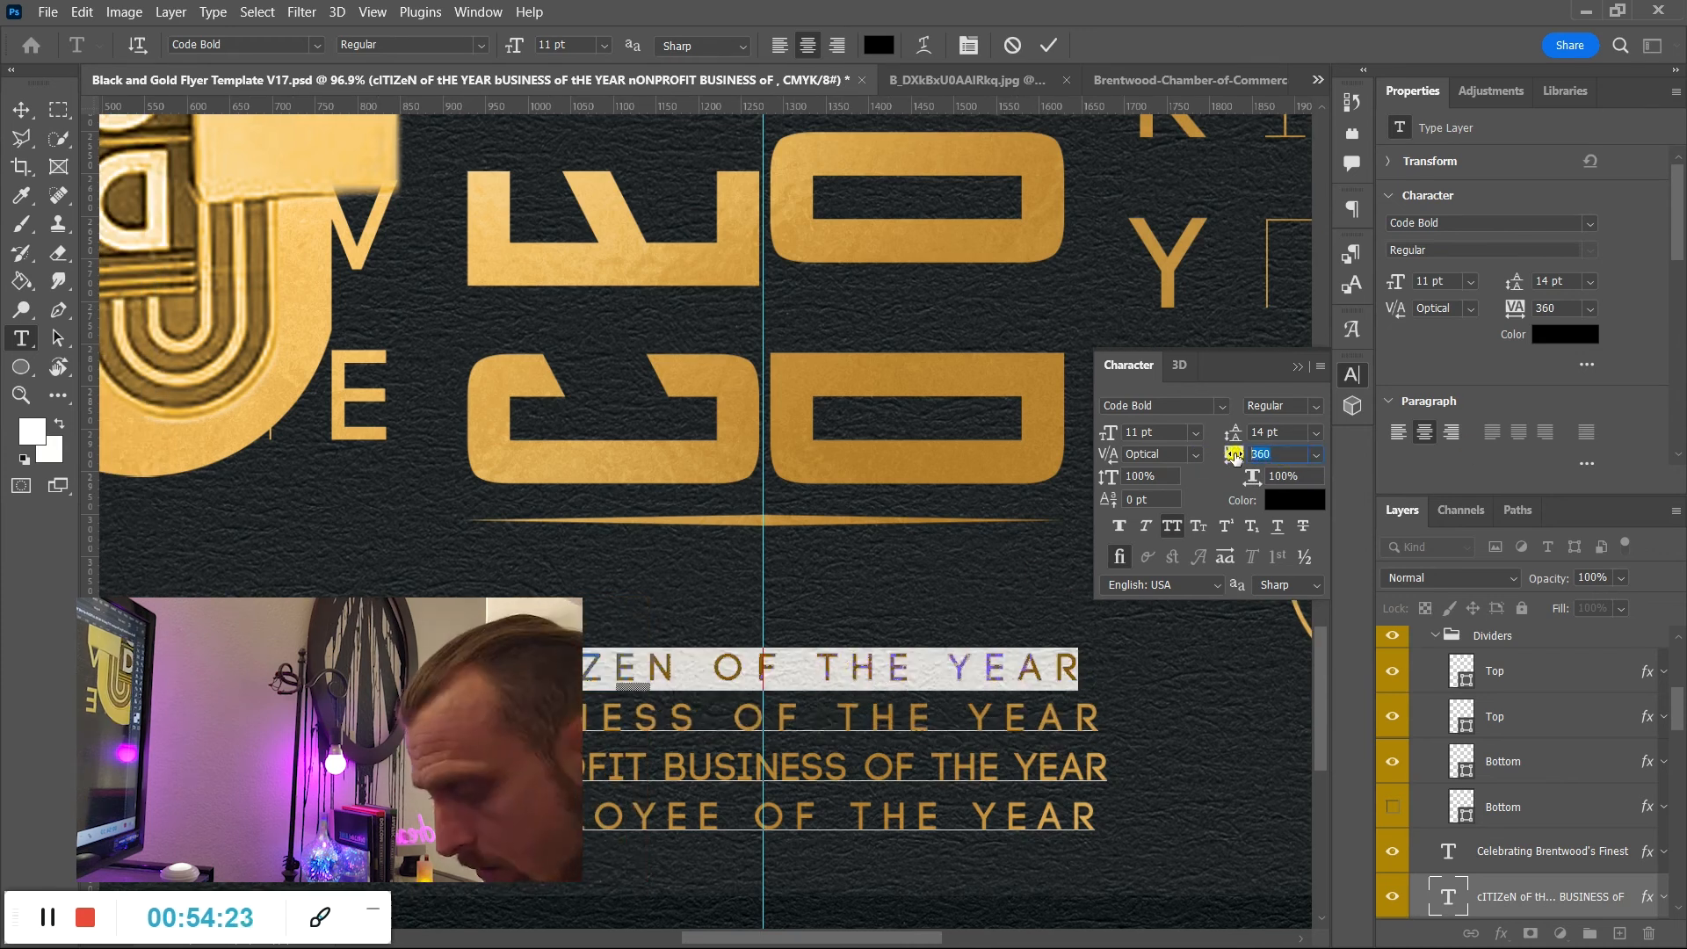
pyautogui.write('380')
pyautogui.press('Return')
pyautogui.click(1227, 456)
pyautogui.write('410')
pyautogui.press('Return')
pyautogui.click(1352, 371)
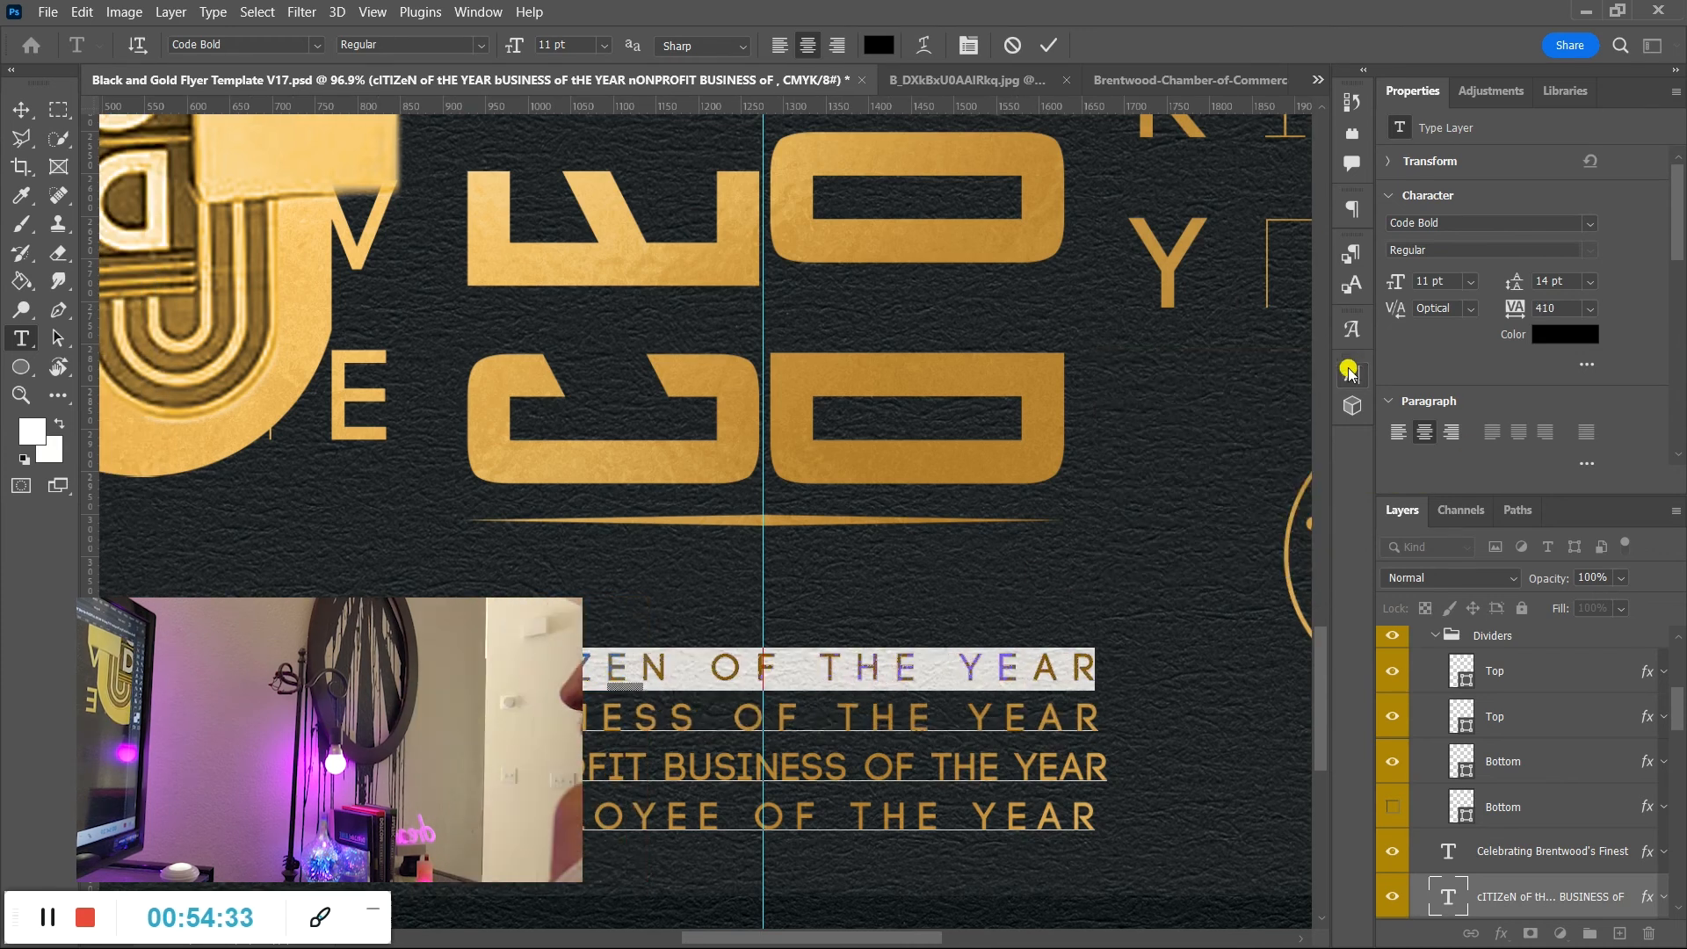
pyautogui.click(1048, 45)
pyautogui.press('z')
pyautogui.moveTo(873, 800); pyautogui.dragTo(770, 743)
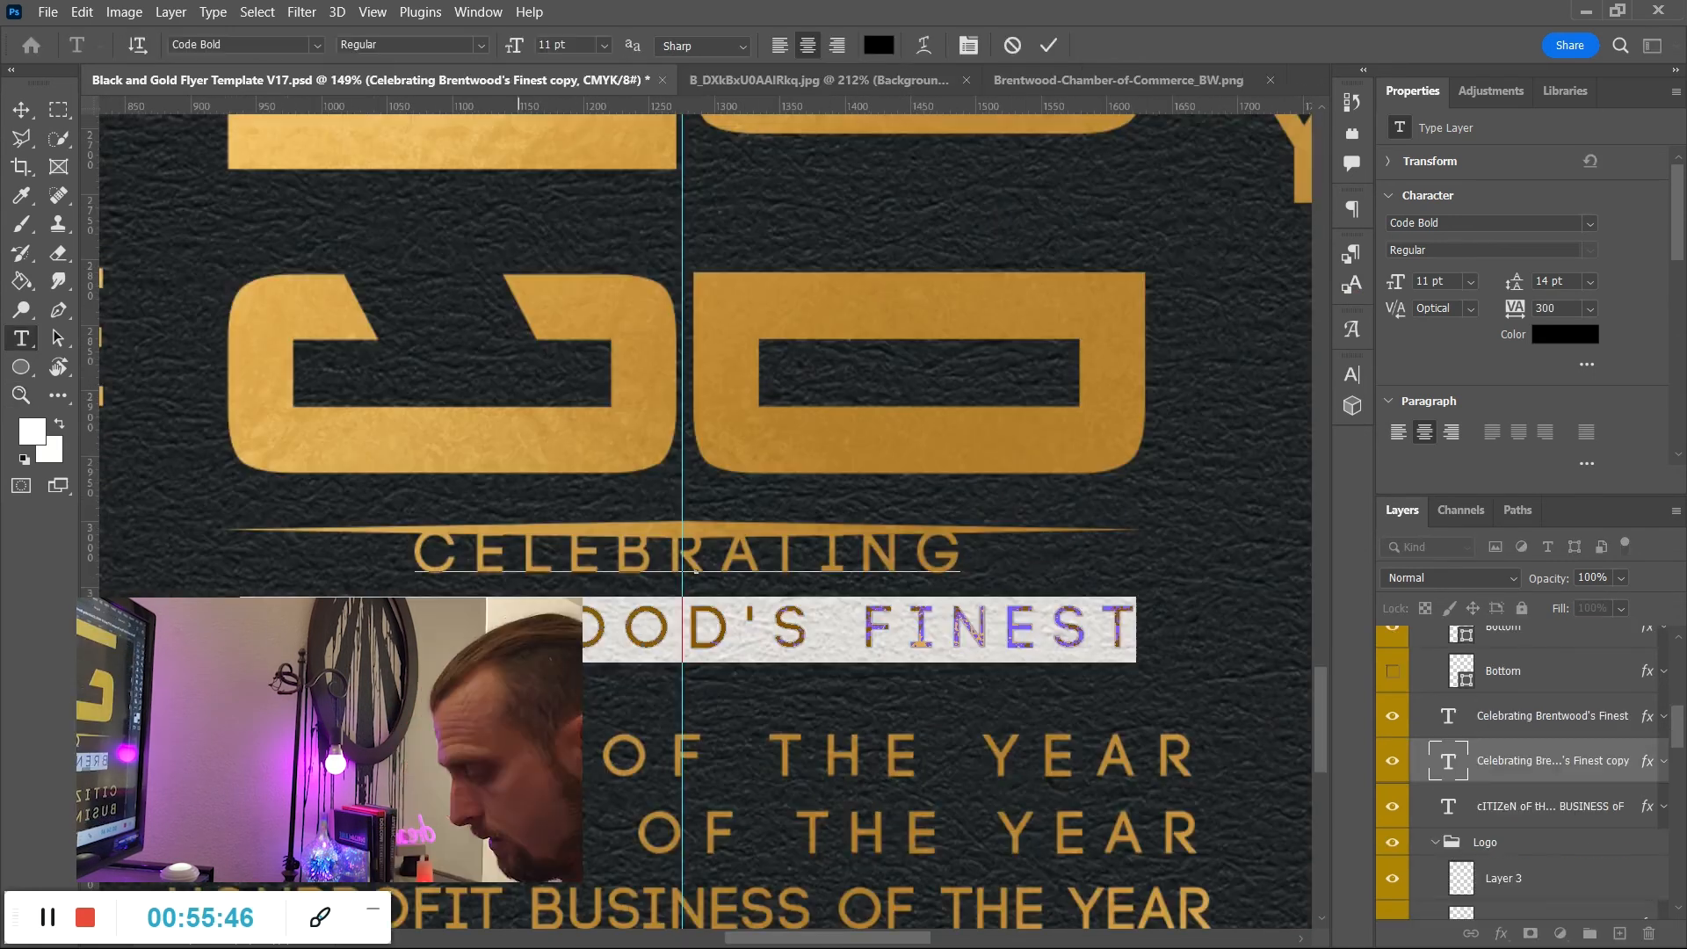
# Replace the copied "Celebrating Brentwood's Finest" text with "NOMINATING & CELEBRATING THE FOLLOWING" and move it down to just above the award category list.
pyautogui.press('BackSpace')
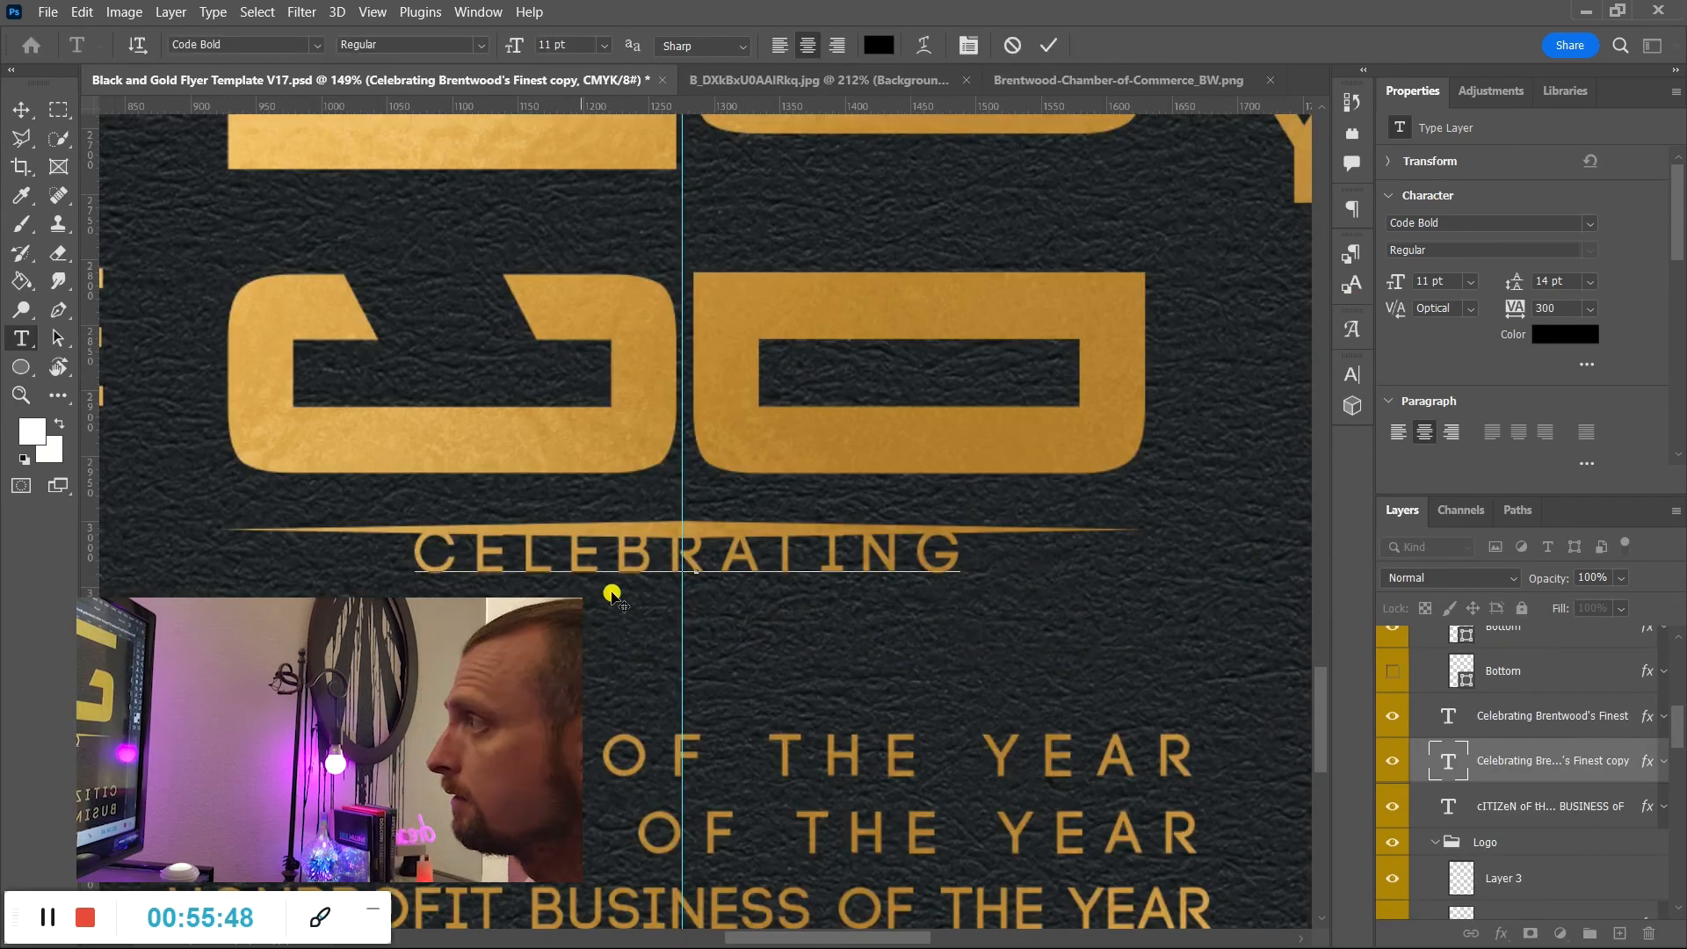
pyautogui.write('NOMINATING & CELEBRATING THE FO')
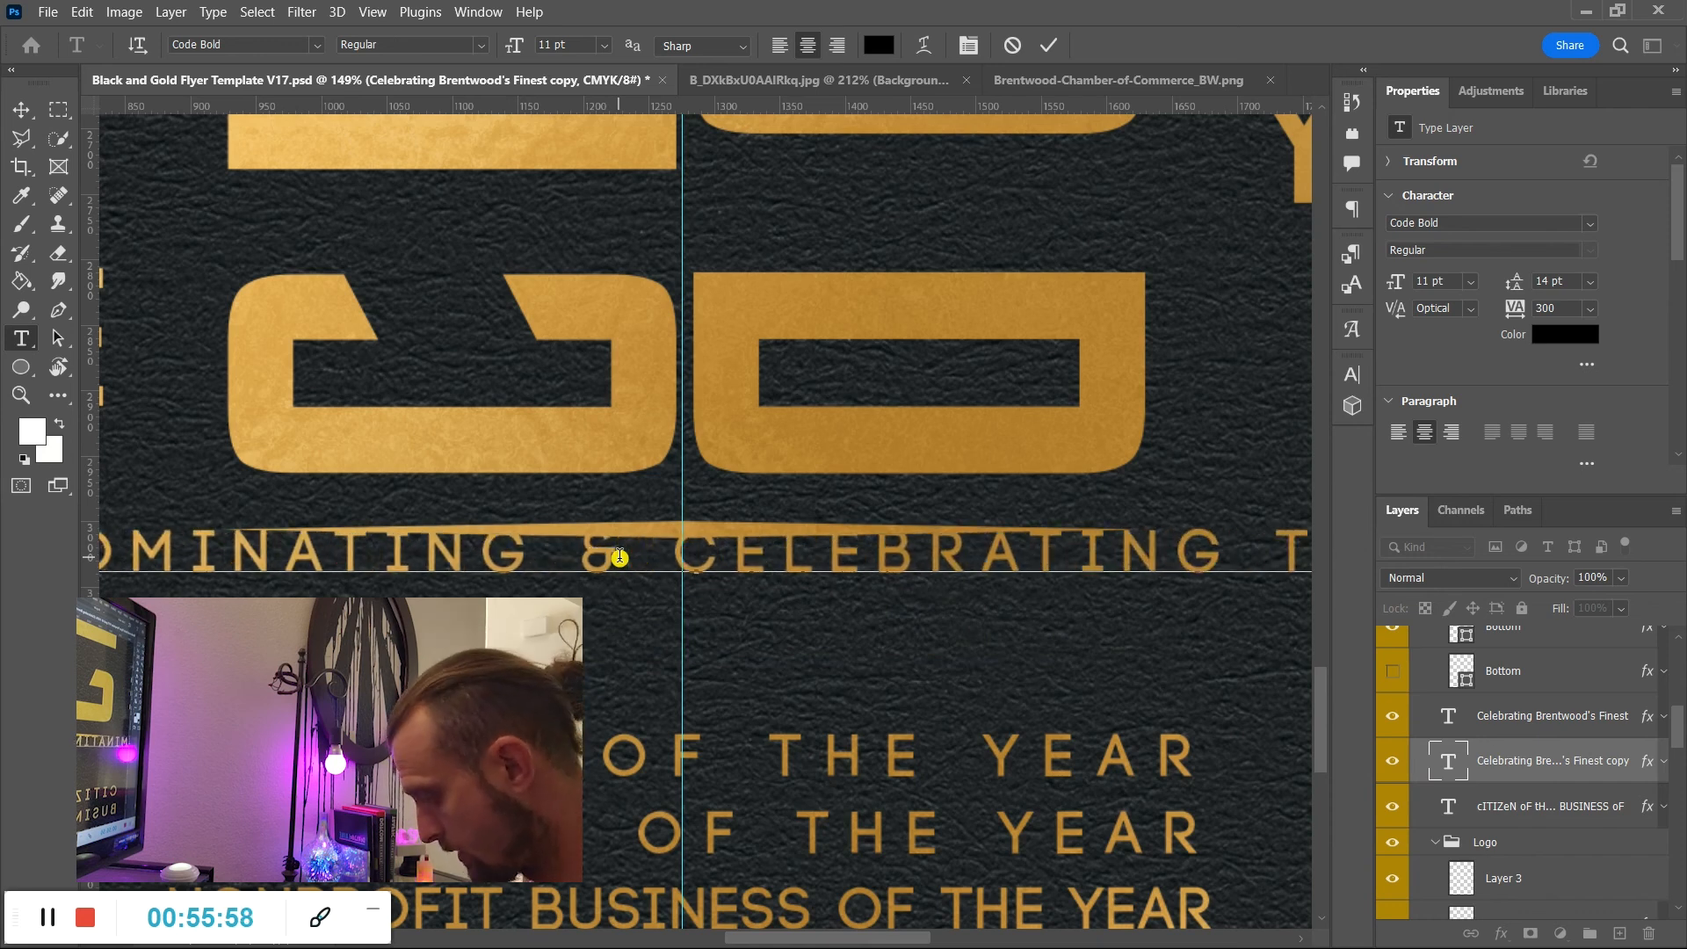
pyautogui.write('LLOWING')
pyautogui.click(1048, 45)
pyautogui.hotkey('ctrl', 't')
pyautogui.moveTo(813, 552); pyautogui.dragTo(814, 659)
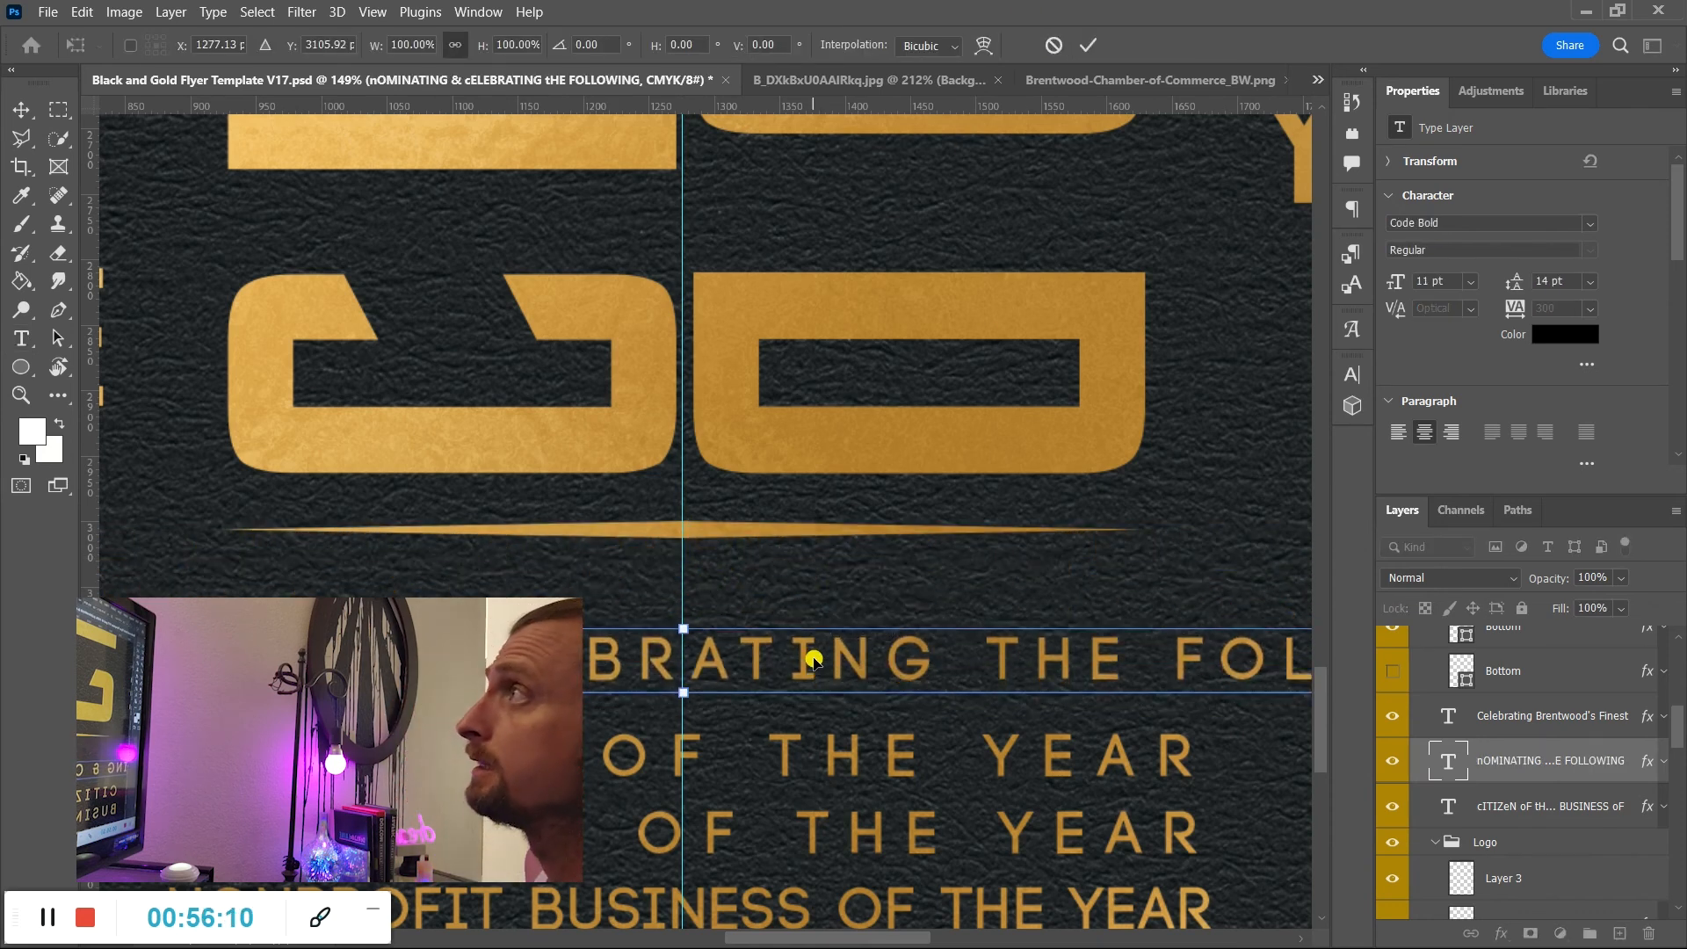
pyautogui.press('Return')
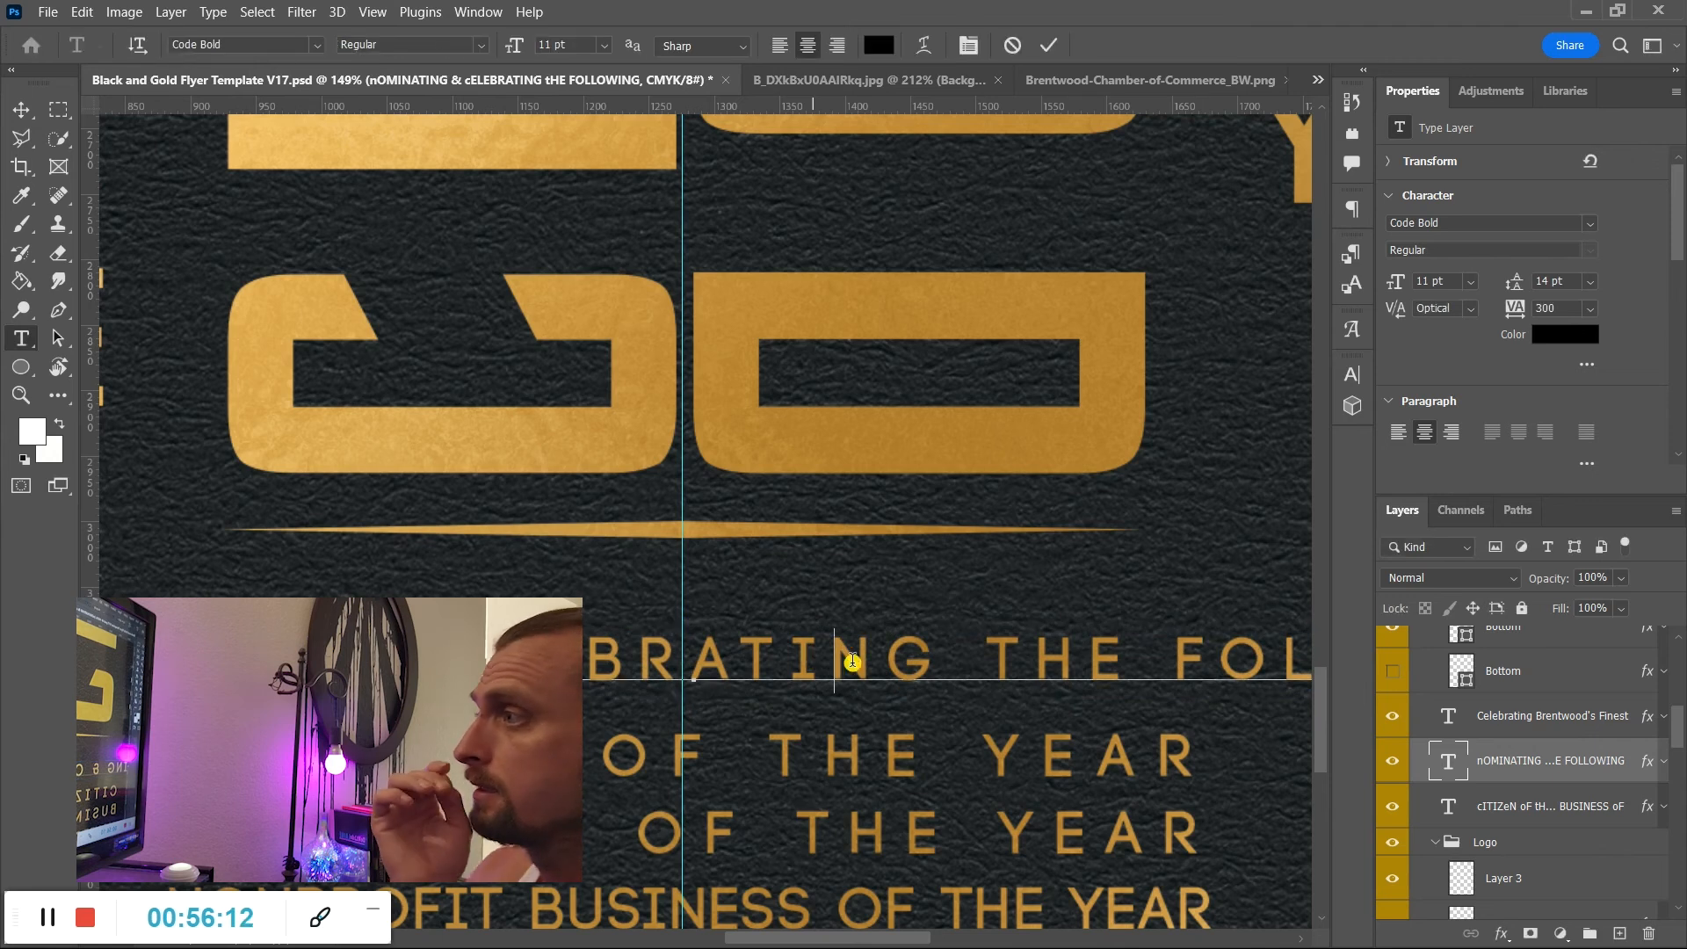
# Underline the whole "NOMINATING & CELEBRATING THE FOLLOWING" line and commit the text edit.
pyautogui.doubleClick(852, 661)
pyautogui.click(852, 661)
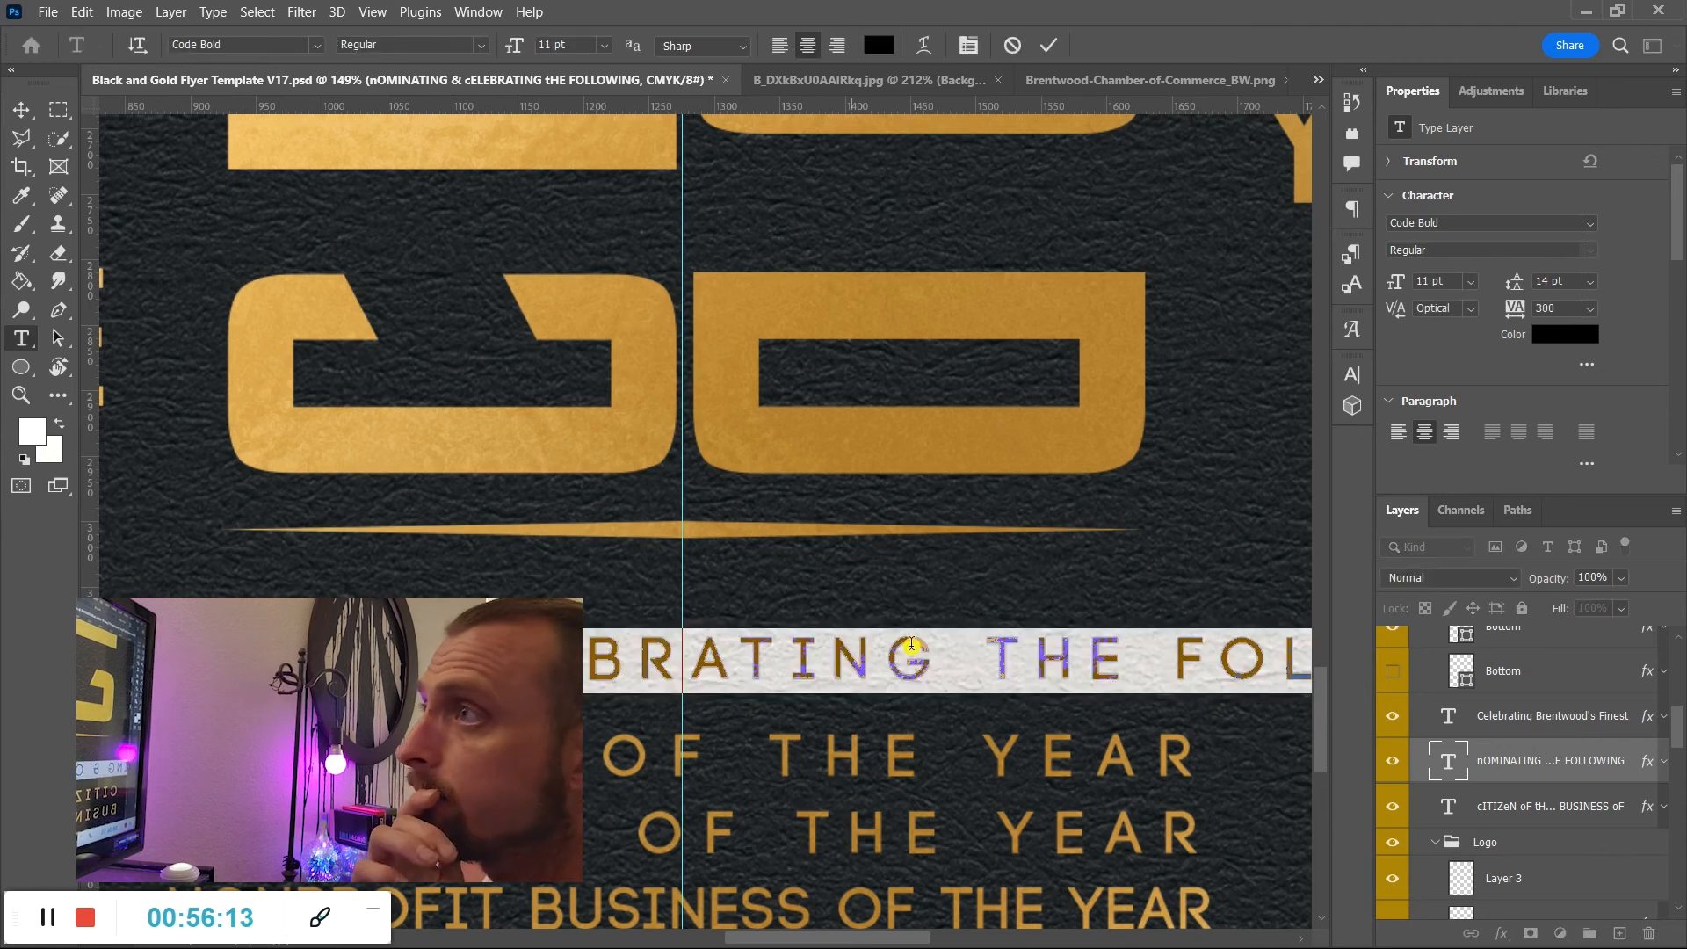
pyautogui.click(1346, 376)
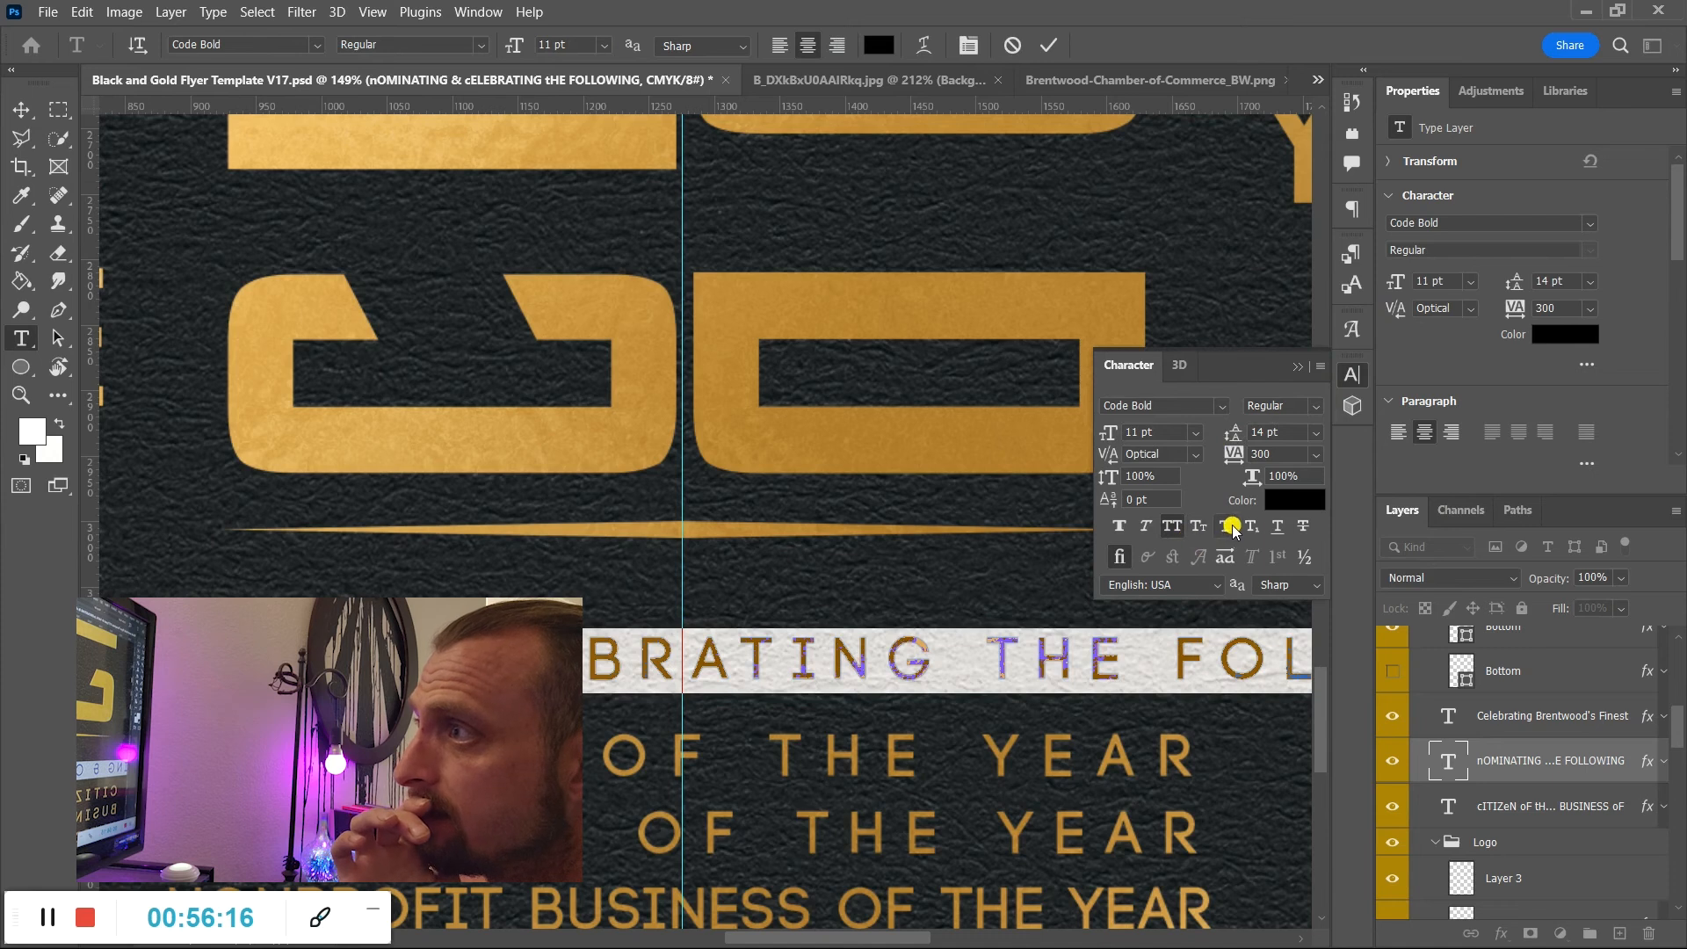
pyautogui.click(1283, 527)
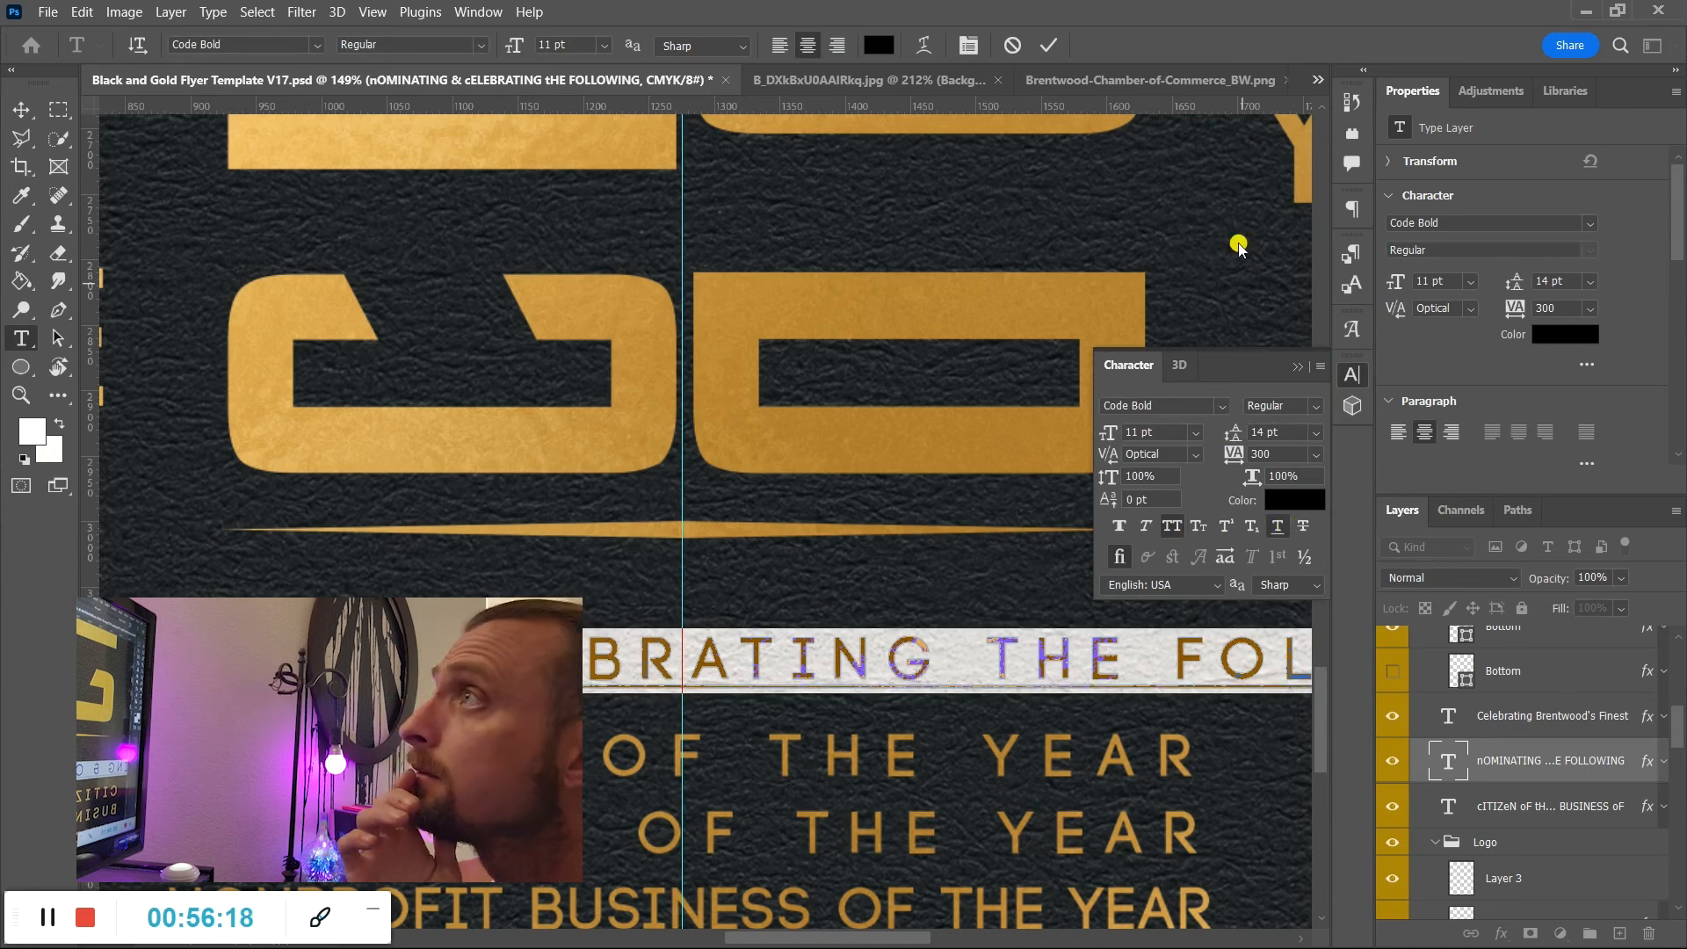
pyautogui.click(1047, 45)
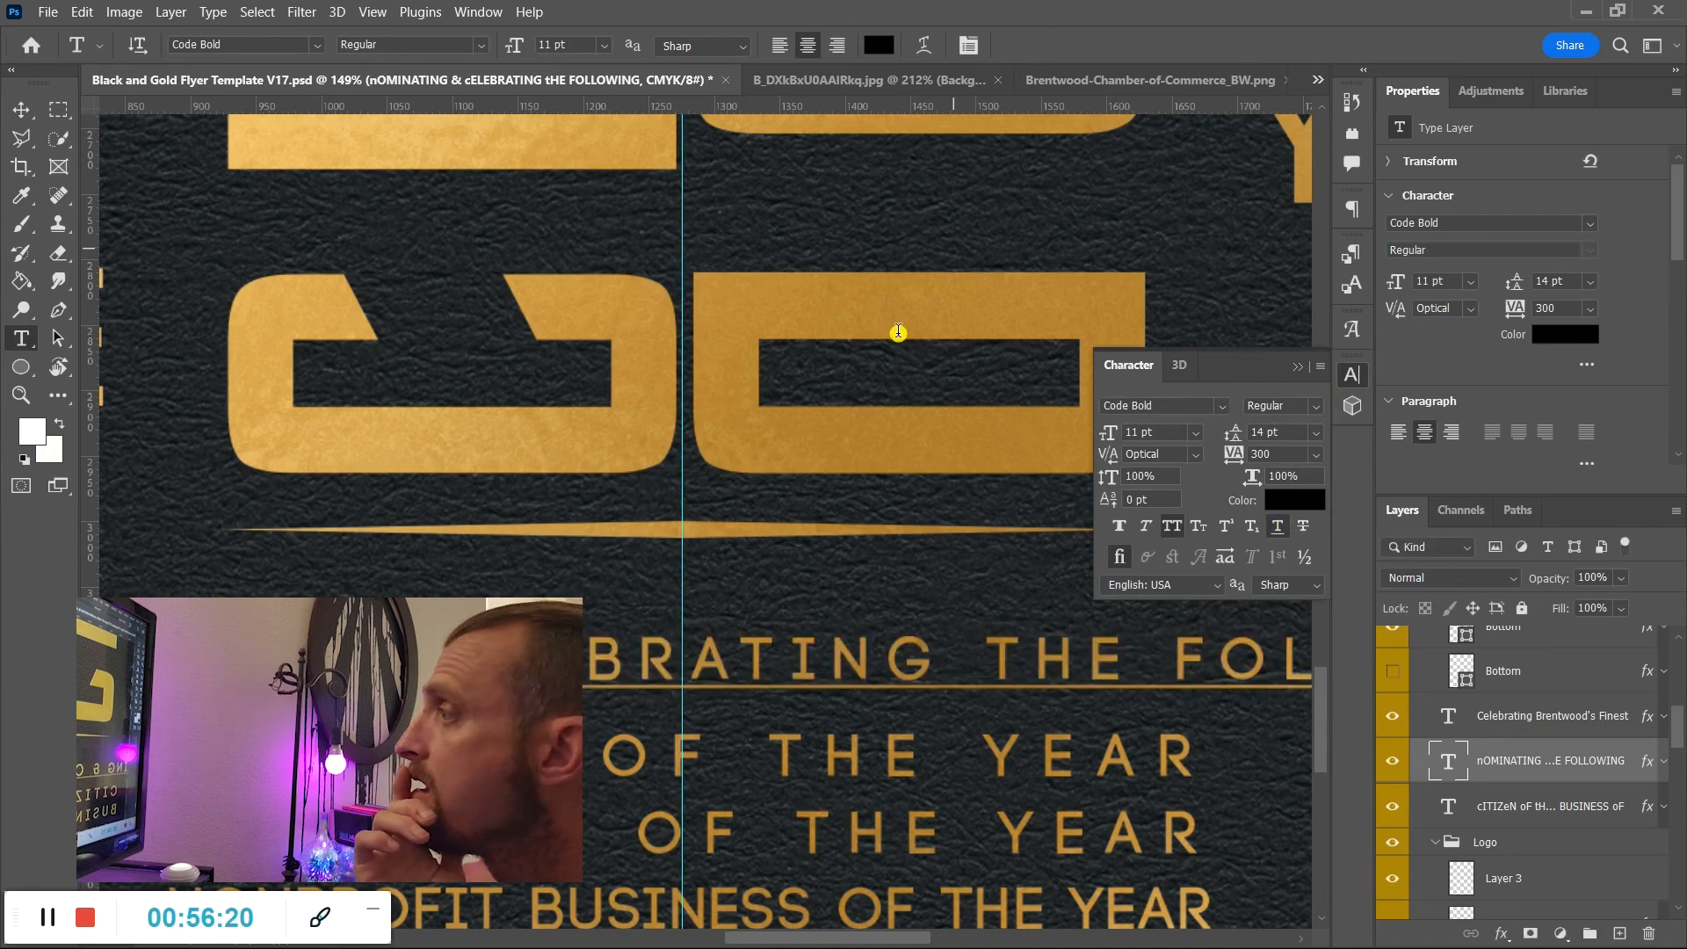
pyautogui.click(1296, 367)
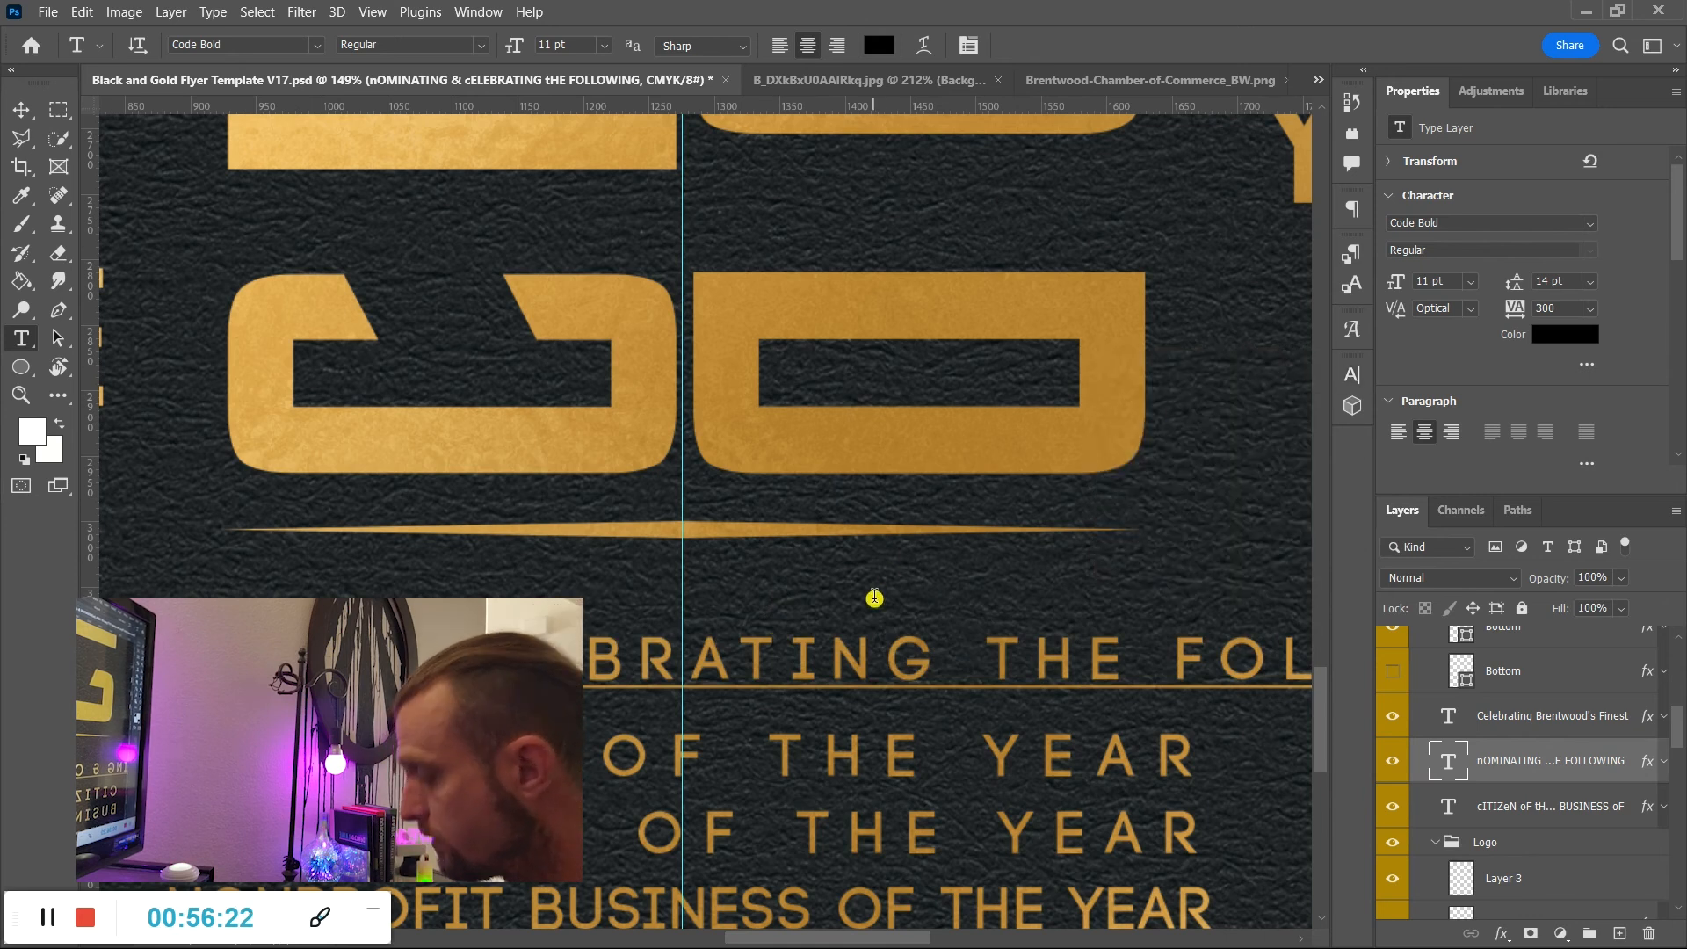
# Select the three B emblem layers together, scale them to about 279 px wide and move them into the flyer's lower-right corner, clear of the heading.
pyautogui.press('z')
pyautogui.moveTo(841, 580); pyautogui.dragTo(753, 565)
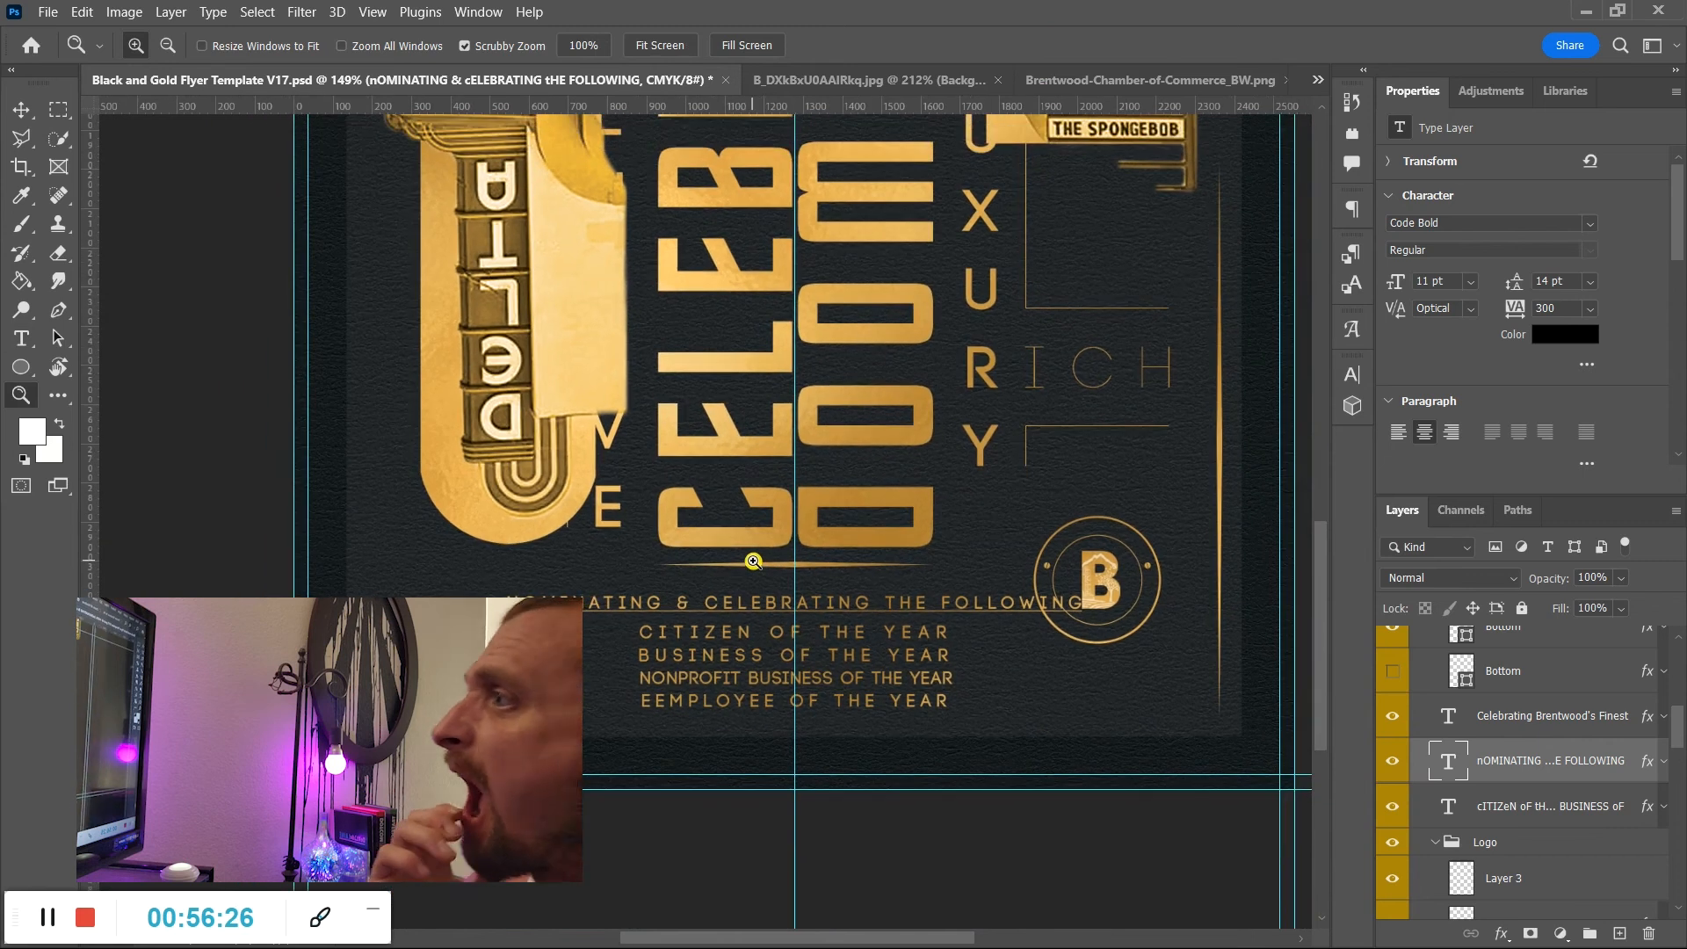
pyautogui.moveTo(753, 562); pyautogui.dragTo(745, 560)
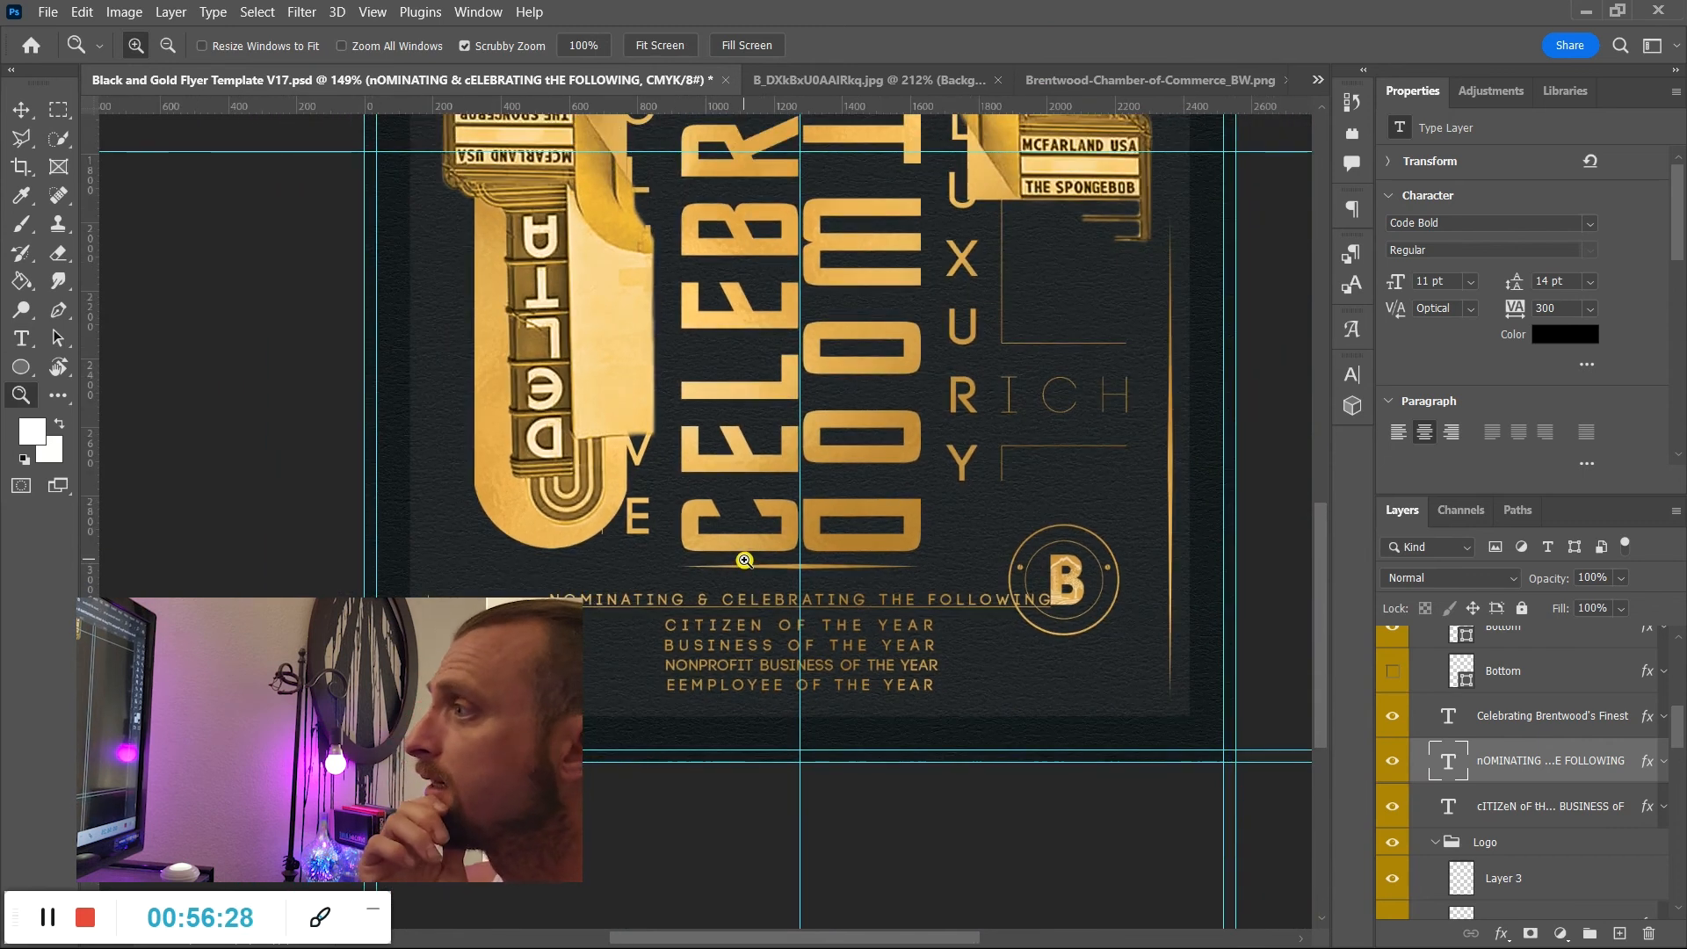
pyautogui.moveTo(837, 613); pyautogui.dragTo(781, 618)
pyautogui.moveTo(818, 620); pyautogui.dragTo(1186, 603)
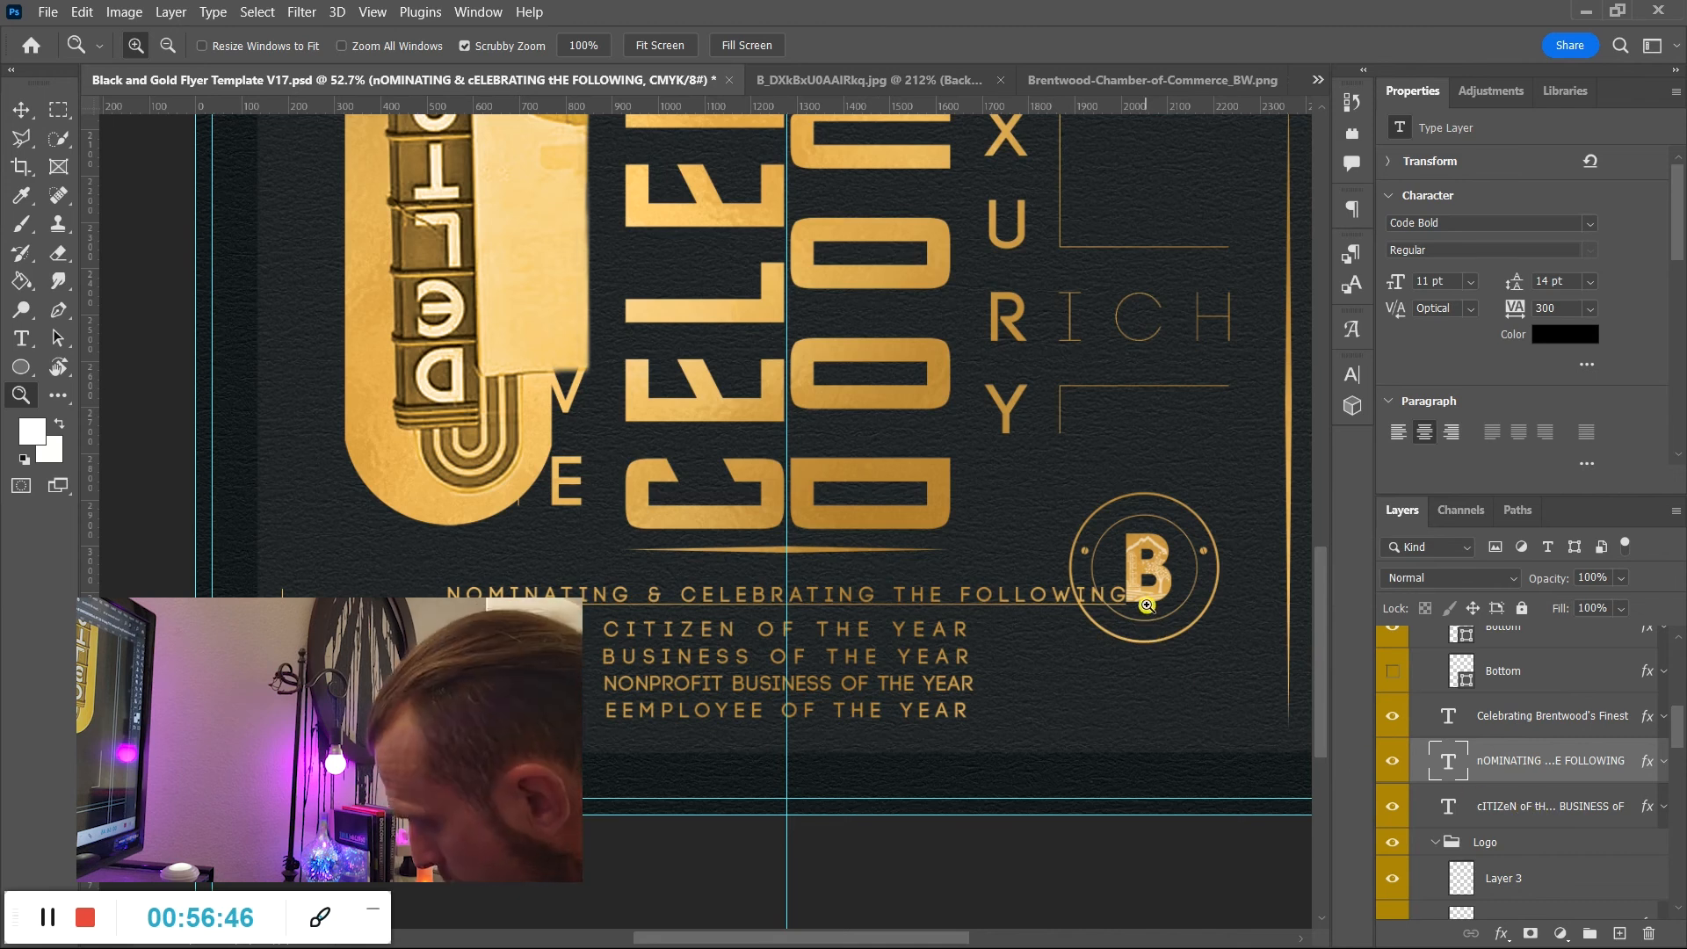
pyautogui.press('v')
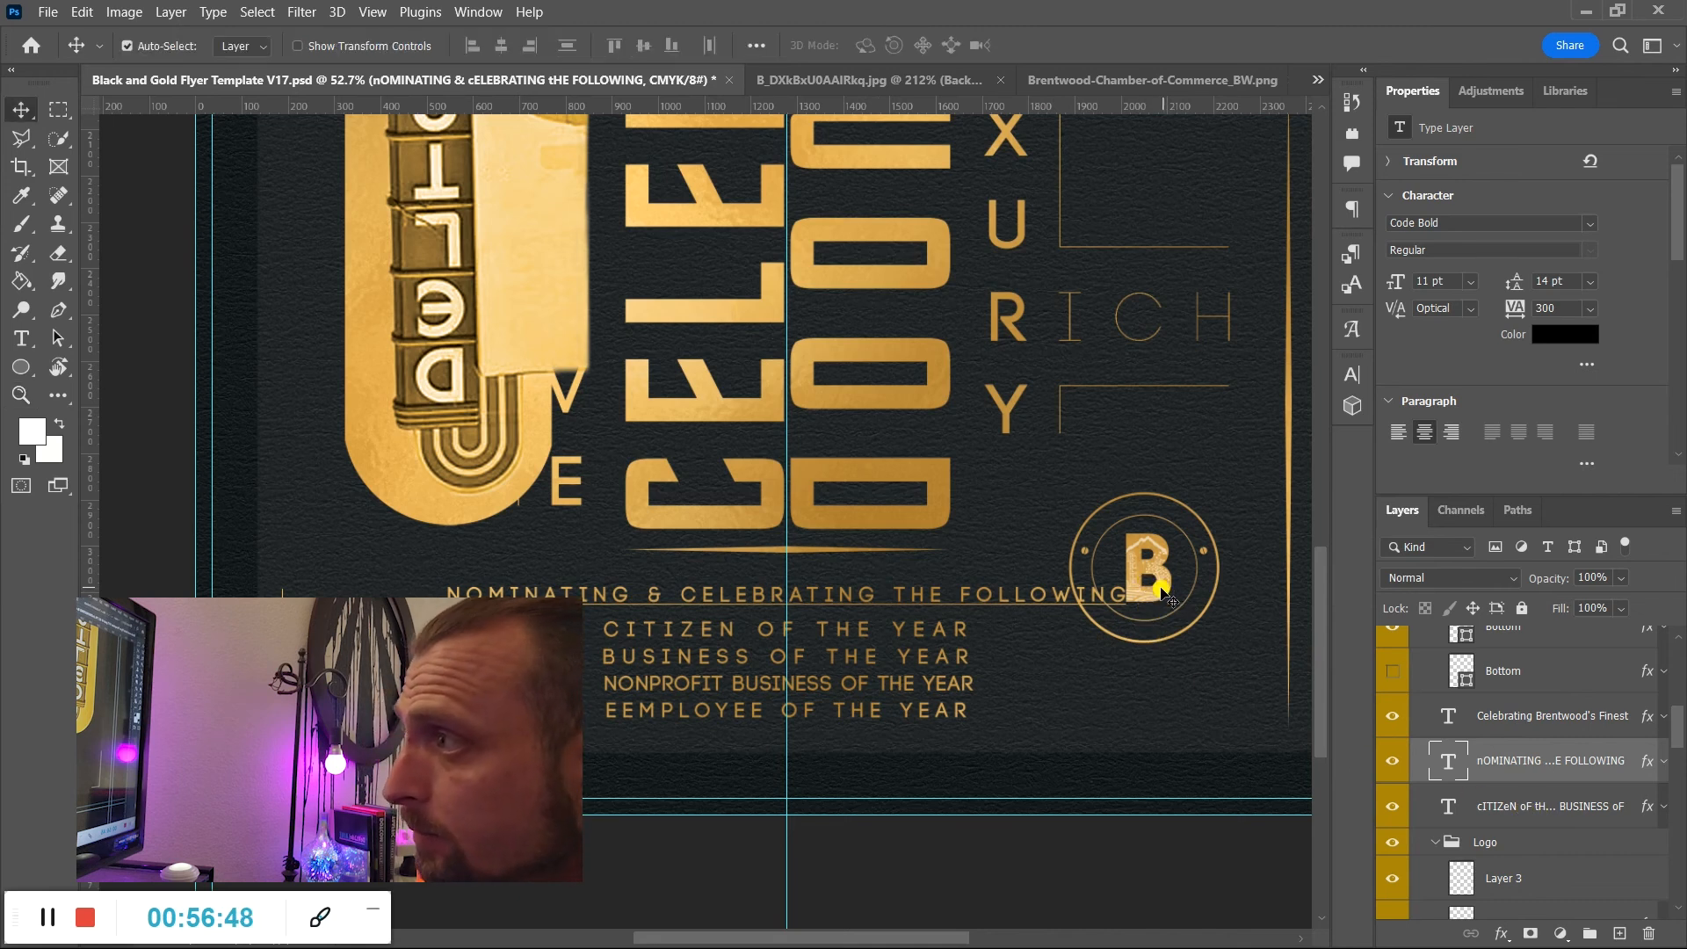
pyautogui.click(1161, 586)
pyautogui.scroll(-1, 1161, 586)
pyautogui.scroll(-4, 1547, 791)
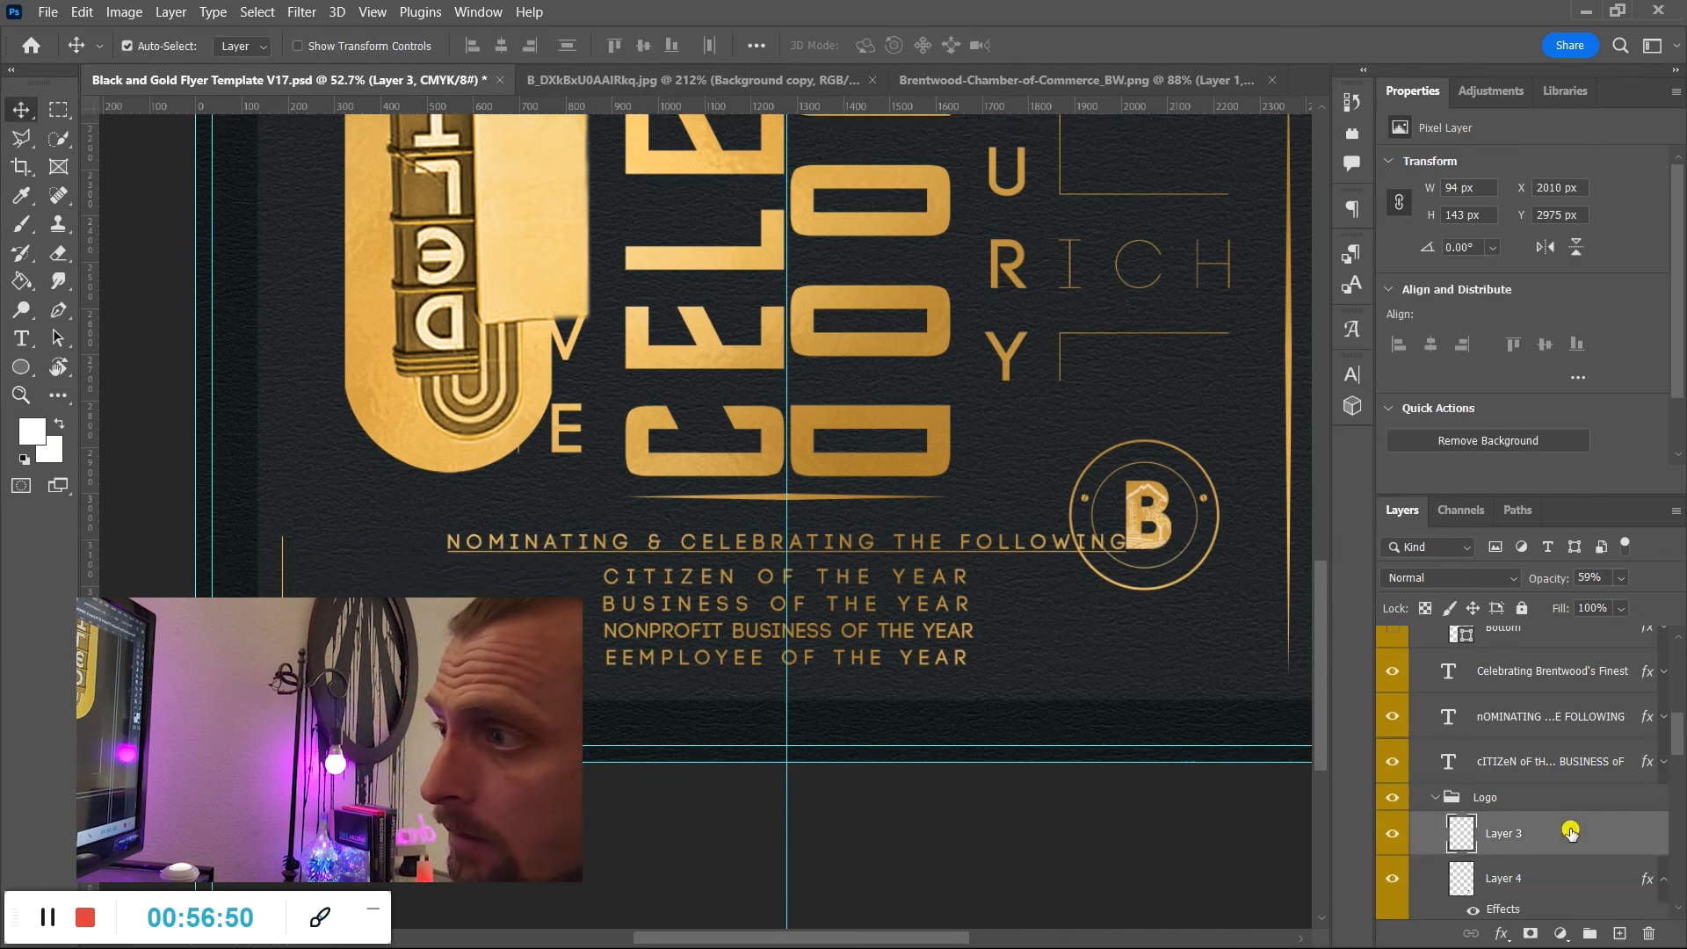
pyautogui.keyDown('shift'); pyautogui.click(1525, 833); pyautogui.keyUp('shift')
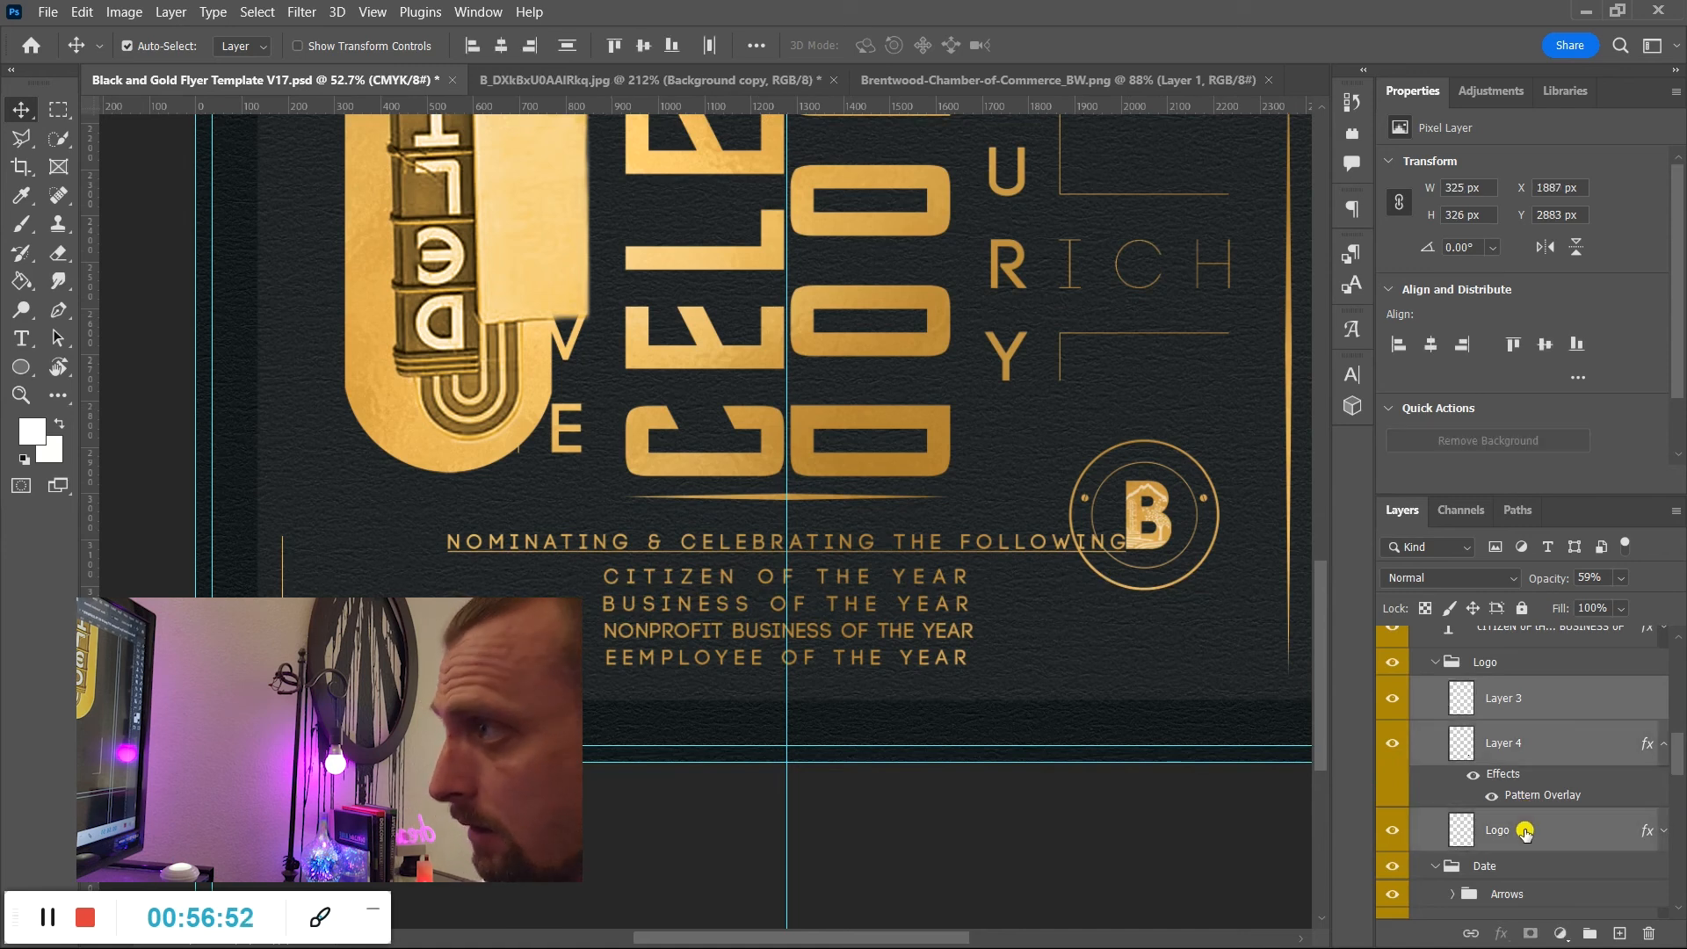
pyautogui.hotkey('ctrl', 't')
pyautogui.moveTo(1149, 525); pyautogui.dragTo(1209, 611)
pyautogui.moveTo(1136, 544); pyautogui.dragTo(1156, 562)
pyautogui.moveTo(1183, 618); pyautogui.dragTo(1195, 618)
pyautogui.press('Return')
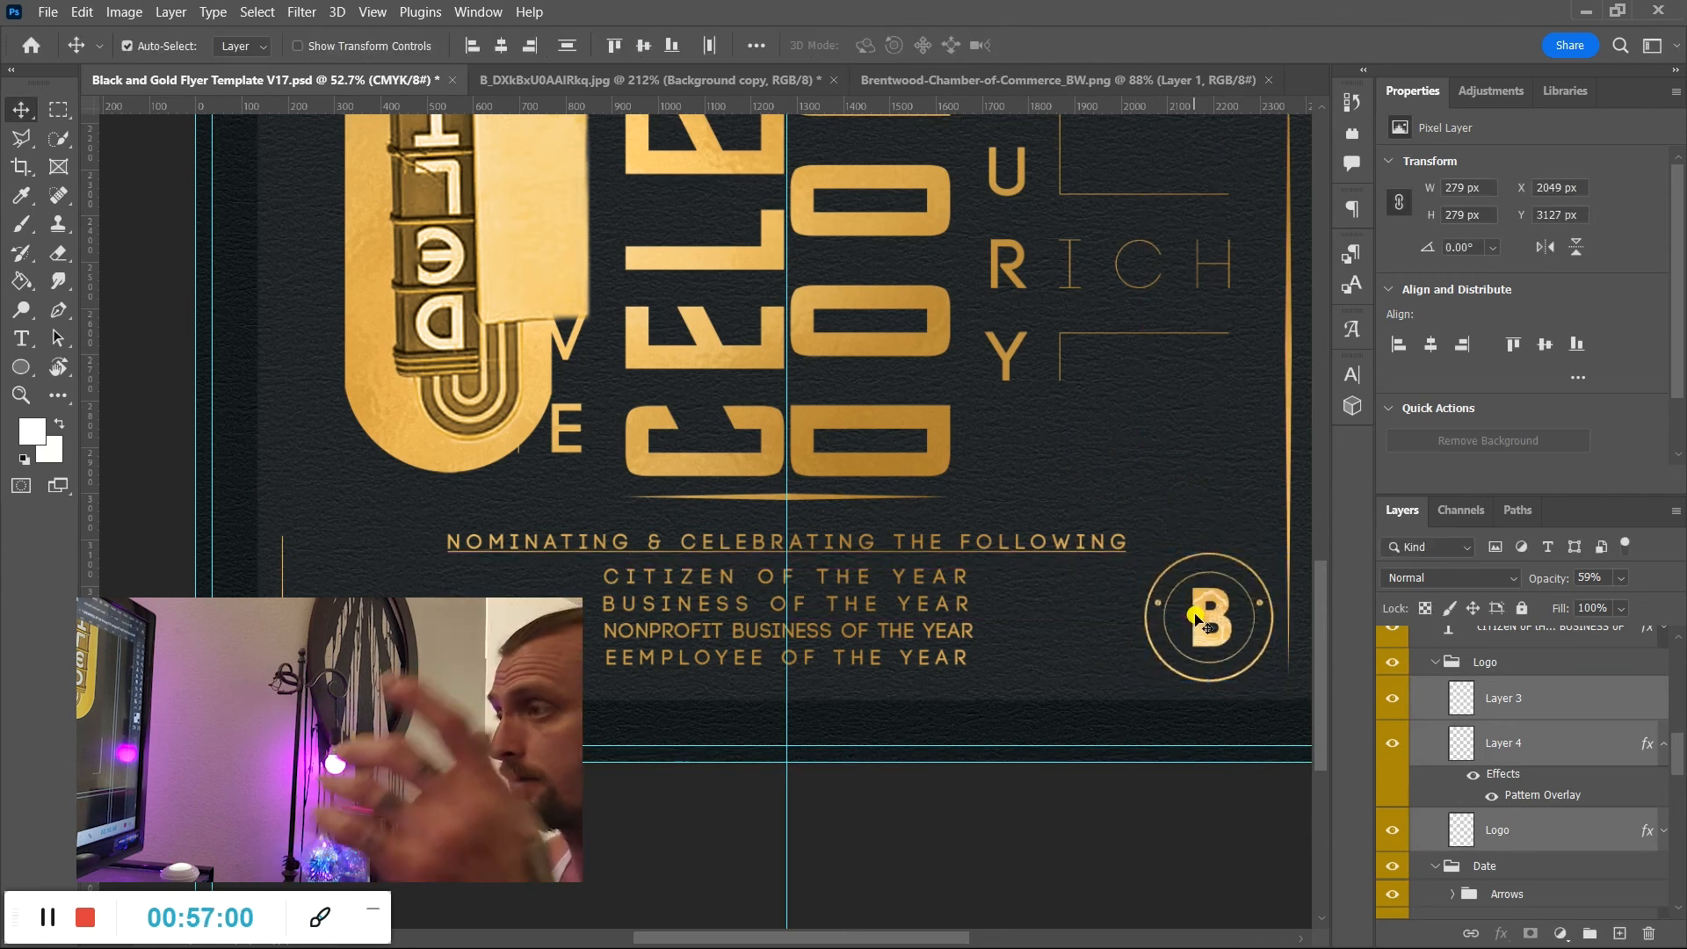
# Examine the whole flyer and its upper and lower areas to check the overall layout and spacing.
pyautogui.press('z')
pyautogui.moveTo(994, 560); pyautogui.dragTo(913, 528)
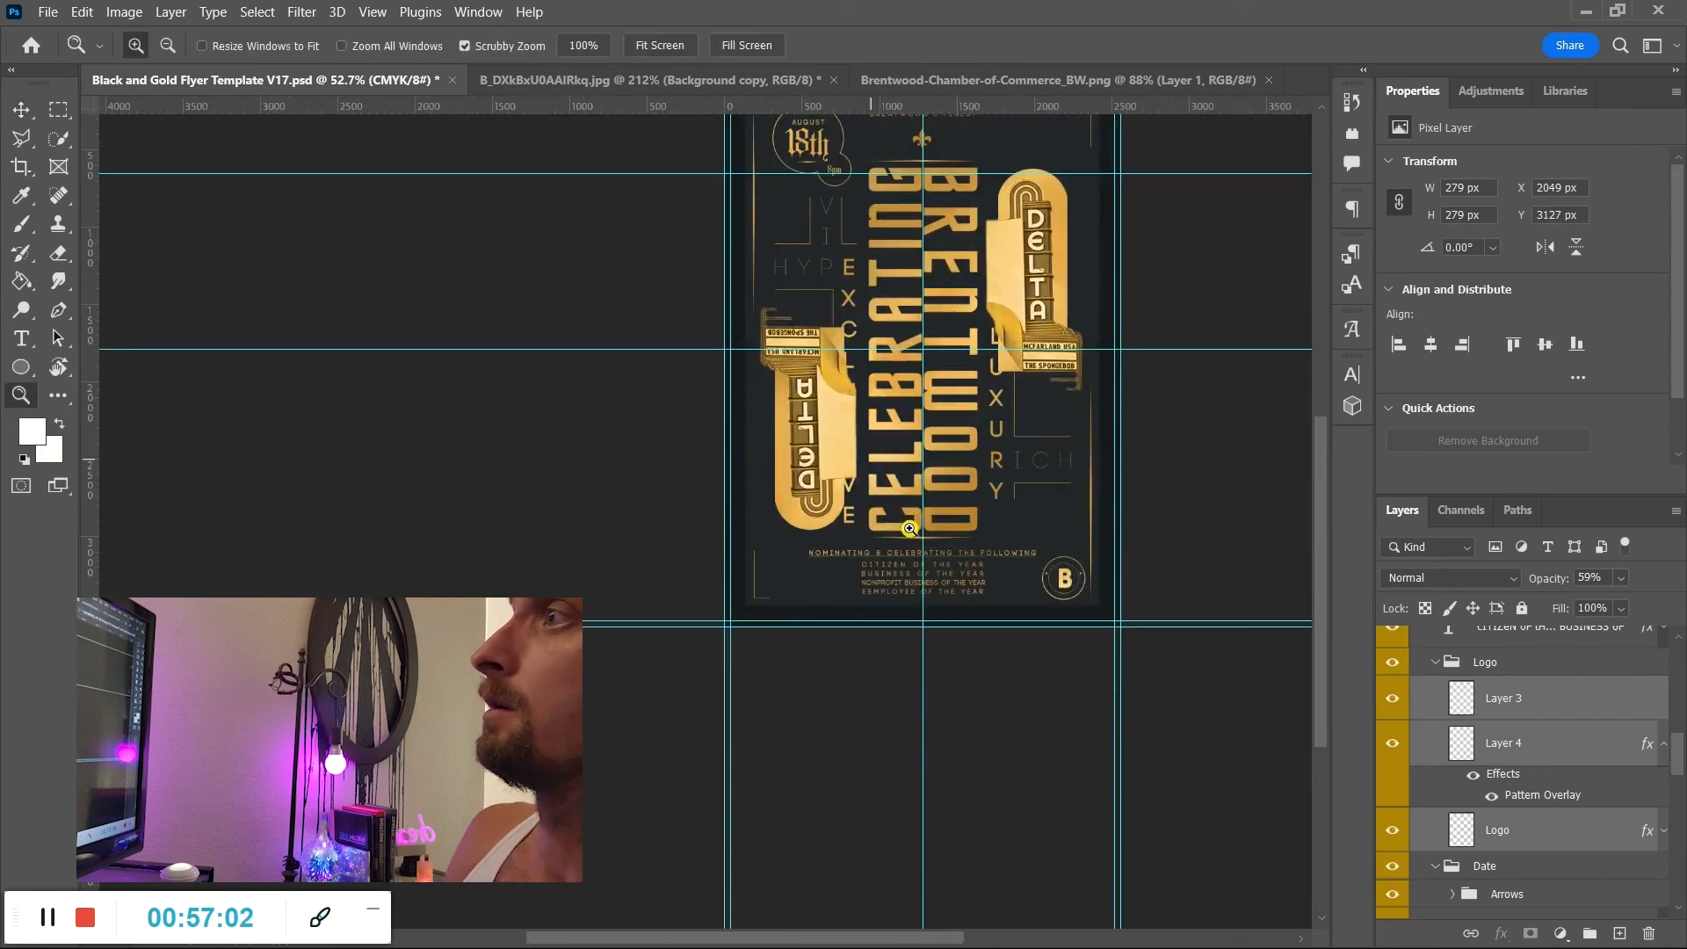
pyautogui.scroll(2, 1010, 637)
pyautogui.moveTo(918, 390); pyautogui.dragTo(944, 390)
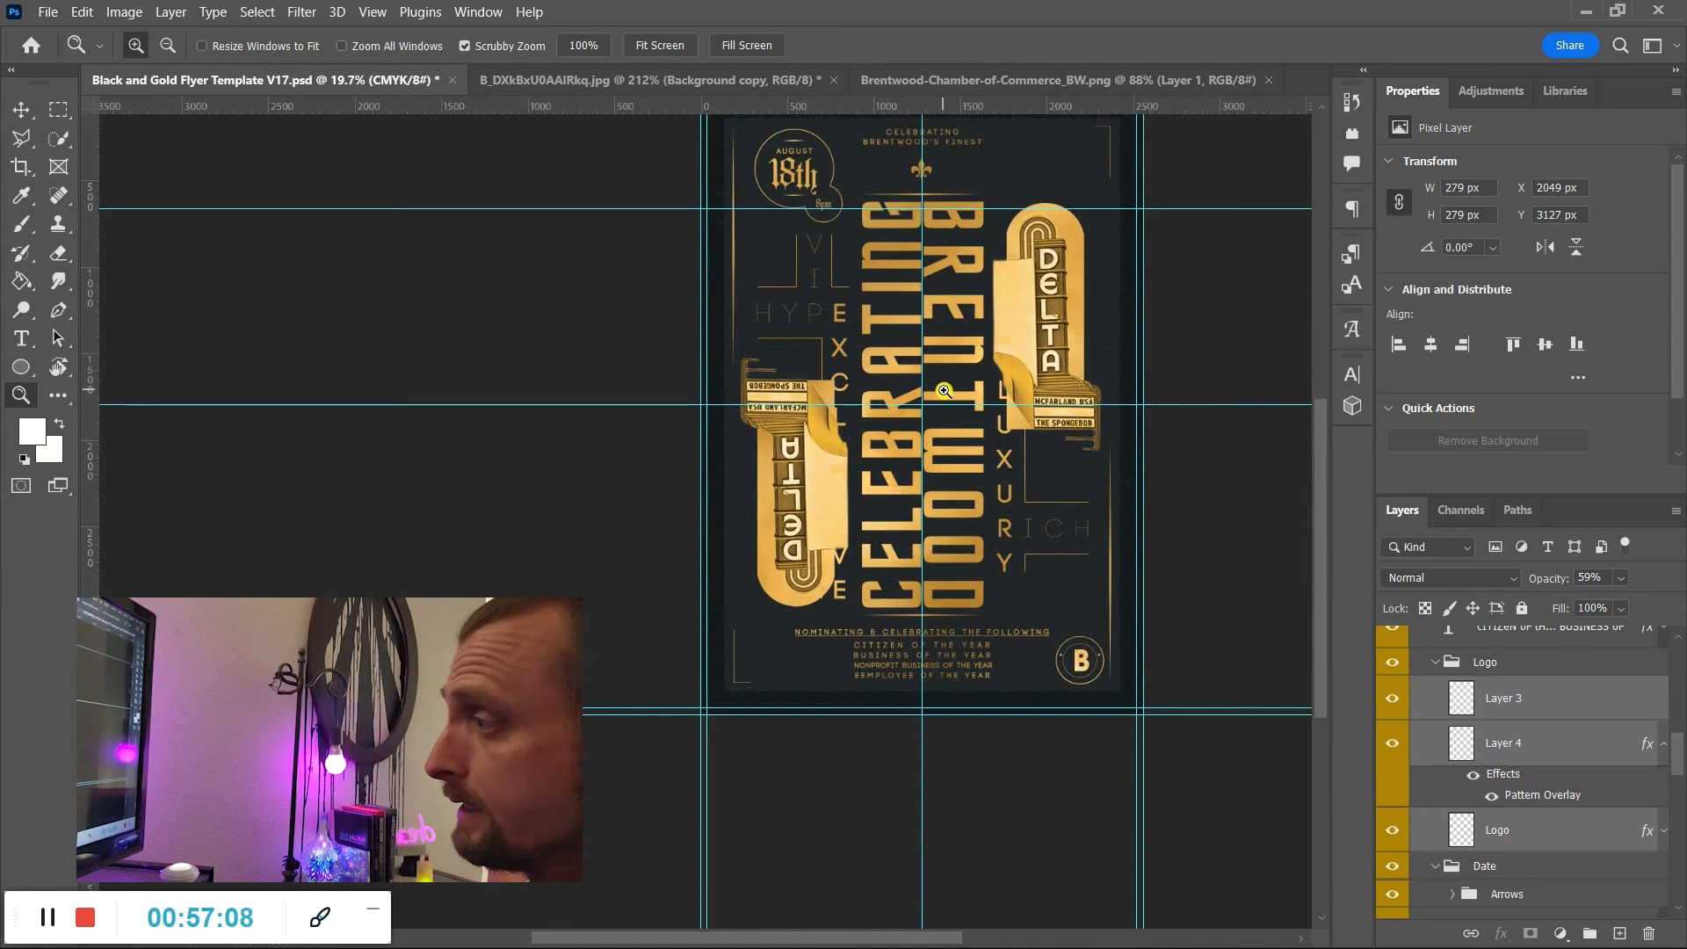
pyautogui.moveTo(836, 937); pyautogui.dragTo(858, 936)
pyautogui.scroll(3, 906, 736)
pyautogui.moveTo(894, 652); pyautogui.dragTo(920, 653)
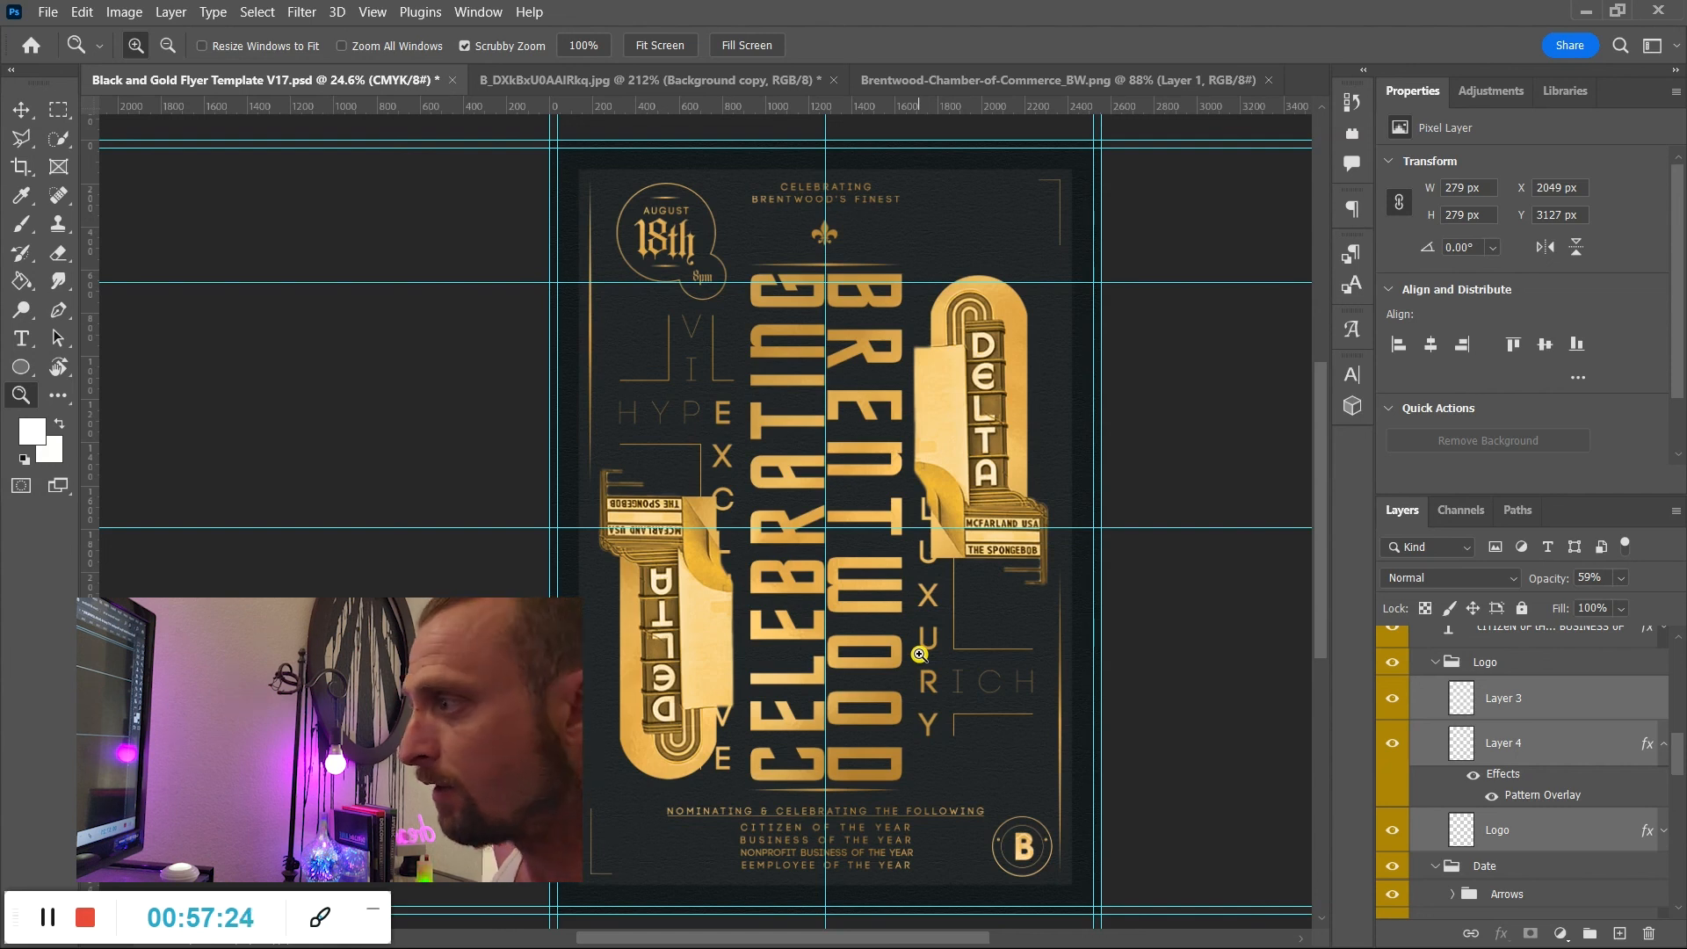
pyautogui.moveTo(838, 858); pyautogui.dragTo(885, 672)
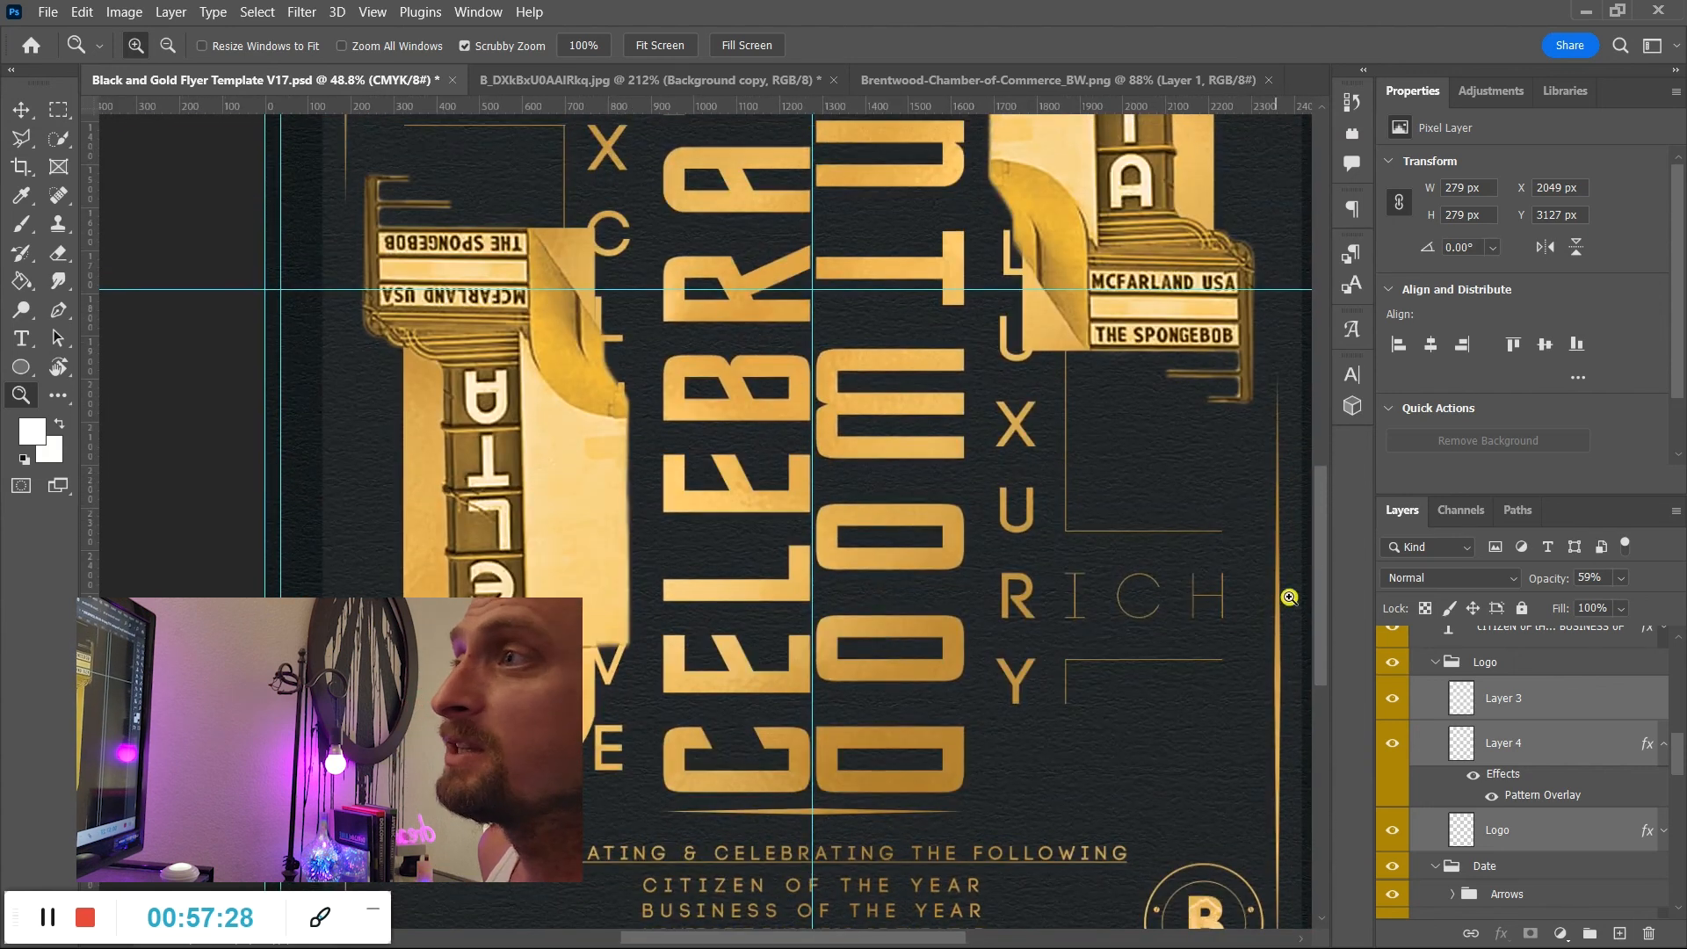
pyautogui.moveTo(1324, 545); pyautogui.dragTo(1311, 384)
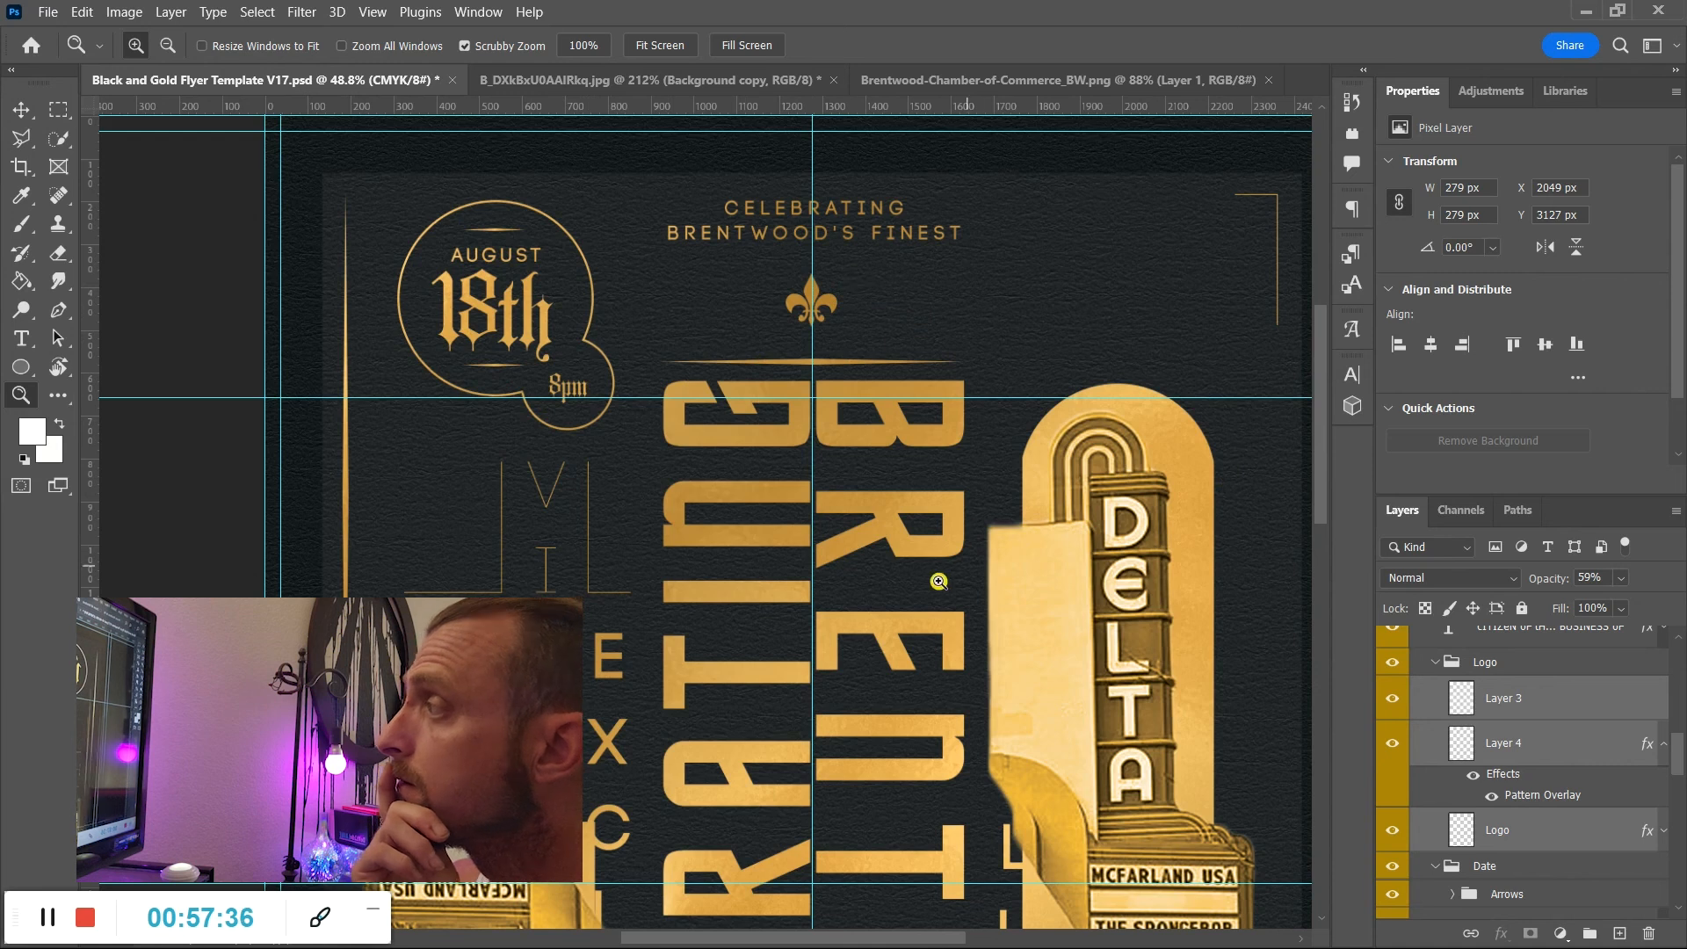
pyautogui.moveTo(937, 583); pyautogui.dragTo(909, 570)
pyautogui.scroll(-3, 915, 573)
pyautogui.scroll(-5, 915, 572)
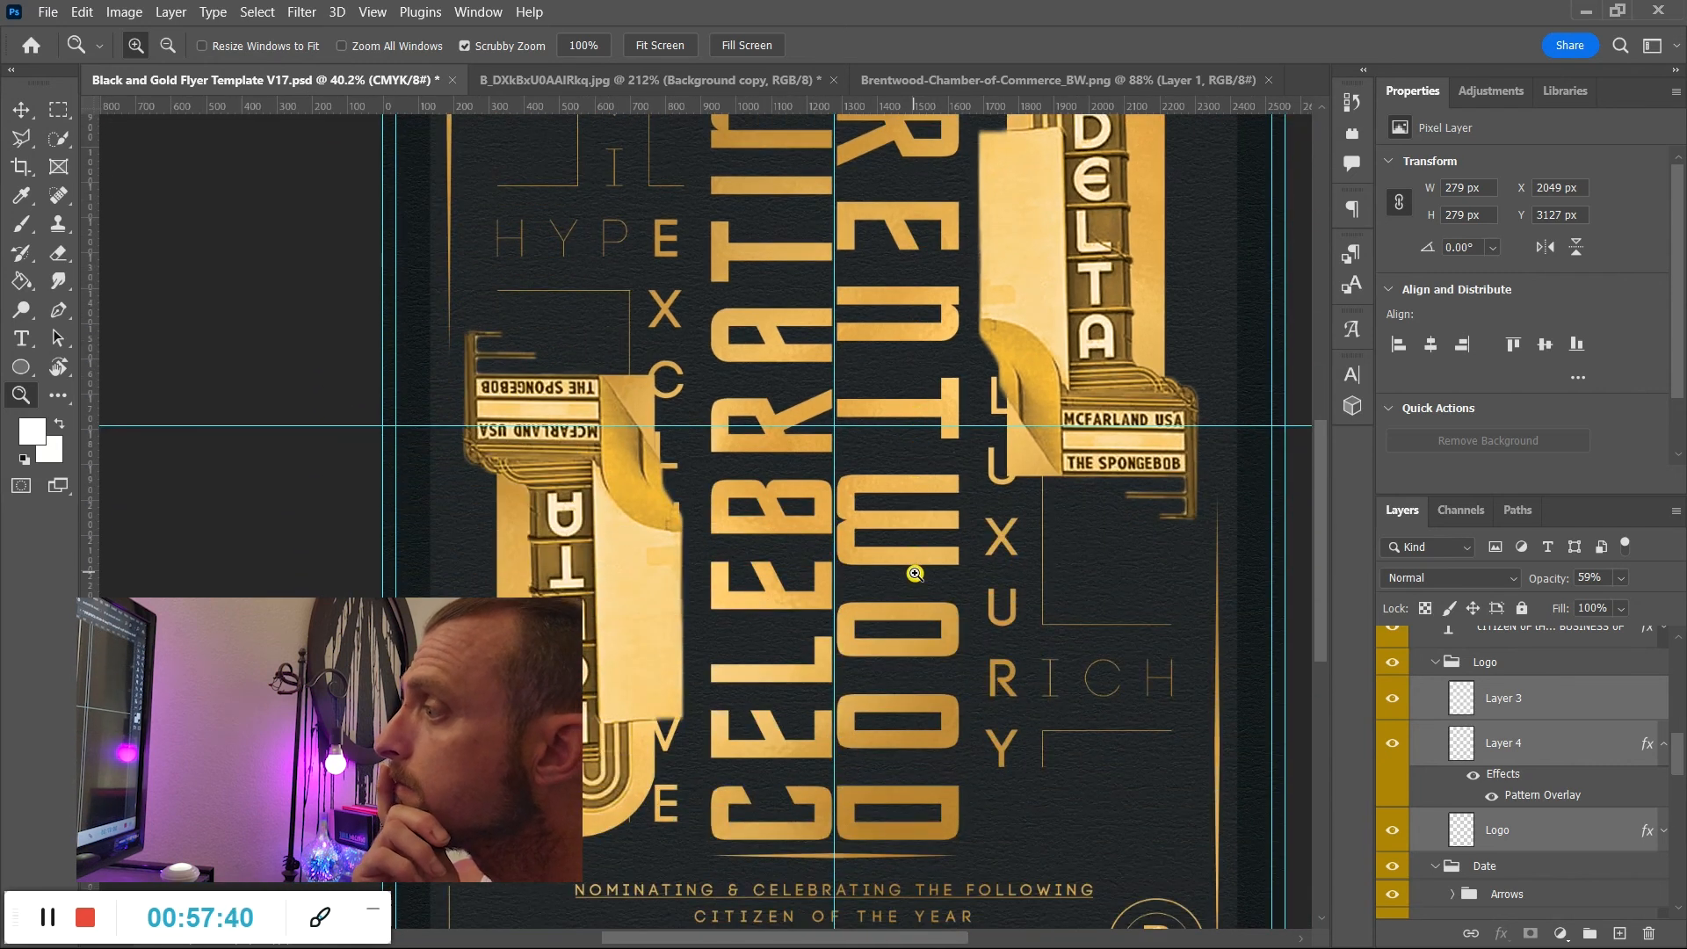
pyautogui.scroll(4, 915, 573)
pyautogui.moveTo(900, 502); pyautogui.dragTo(864, 488)
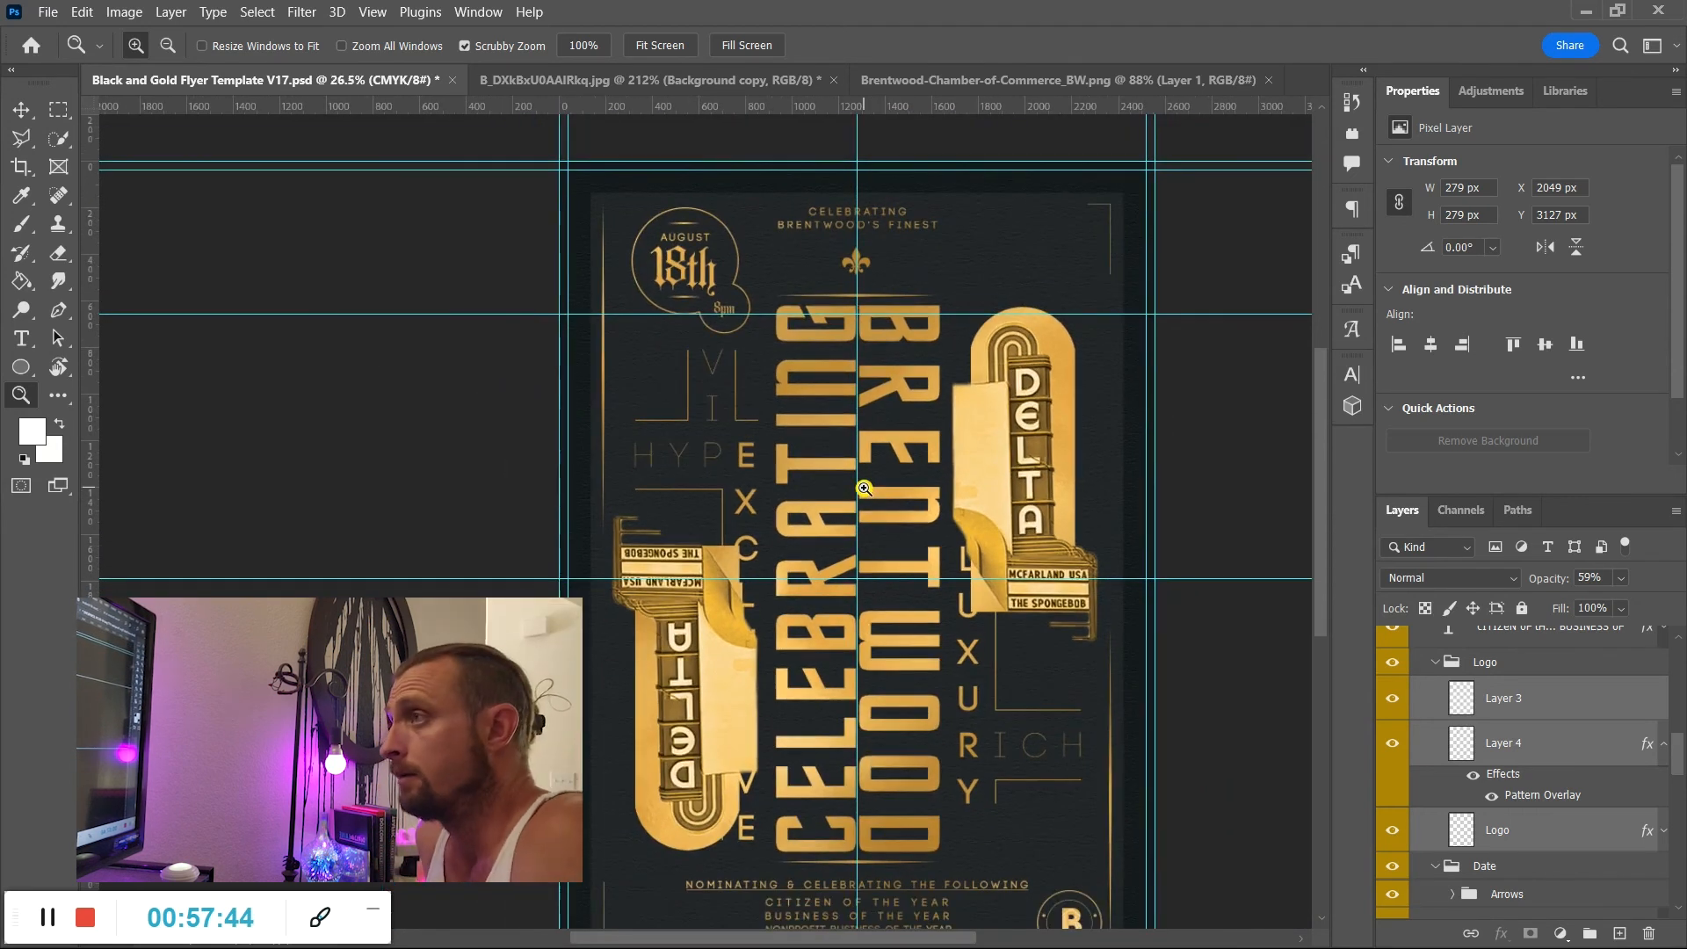